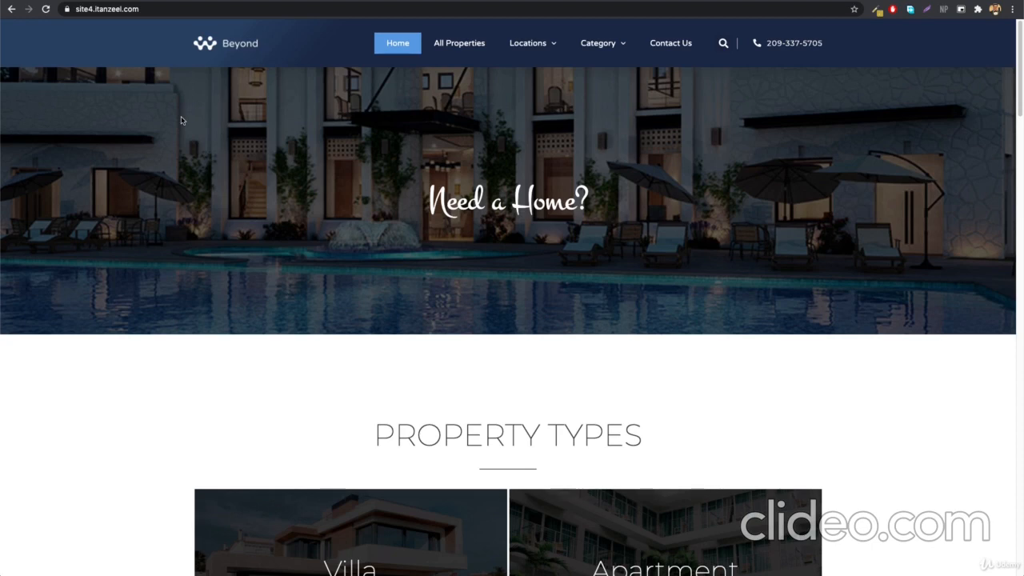
- View the connection security details of the site4.itanzeel.com home page
click(67, 10)
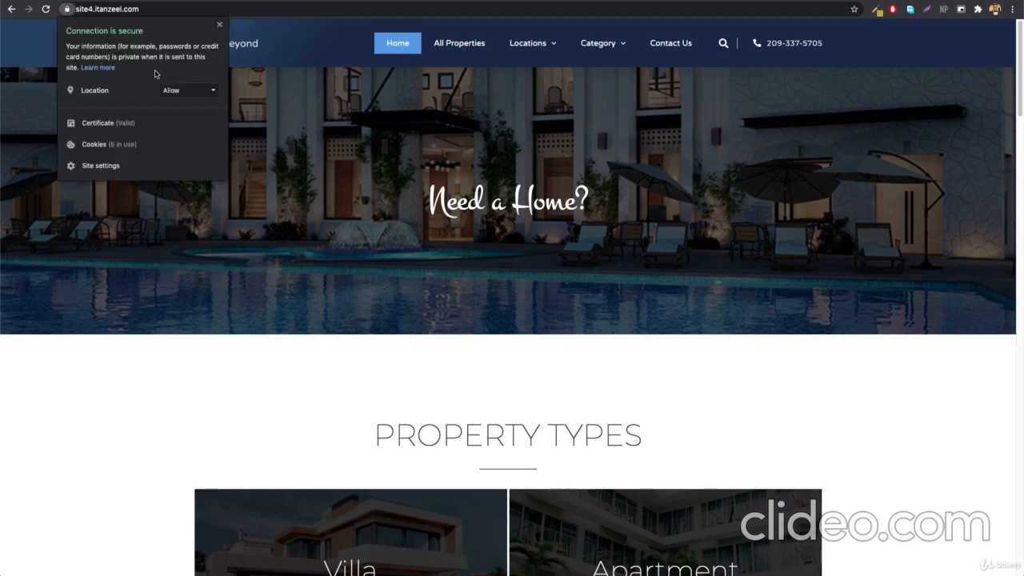
click(220, 24)
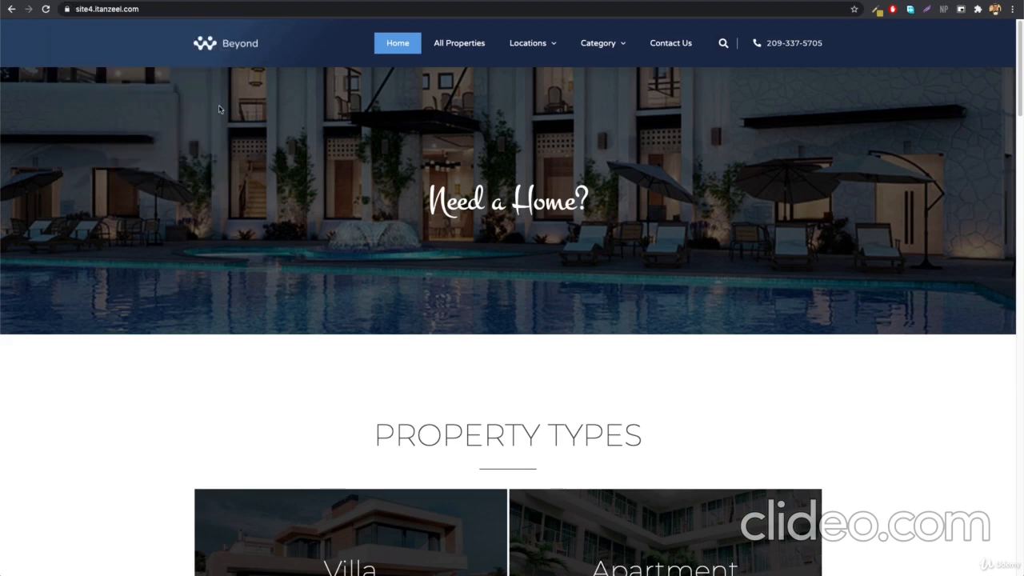
- Preview the home page's mobile layout in the developer tools by emulating an iPhone X, and close the tools
right_click(283, 167)
click(332, 327)
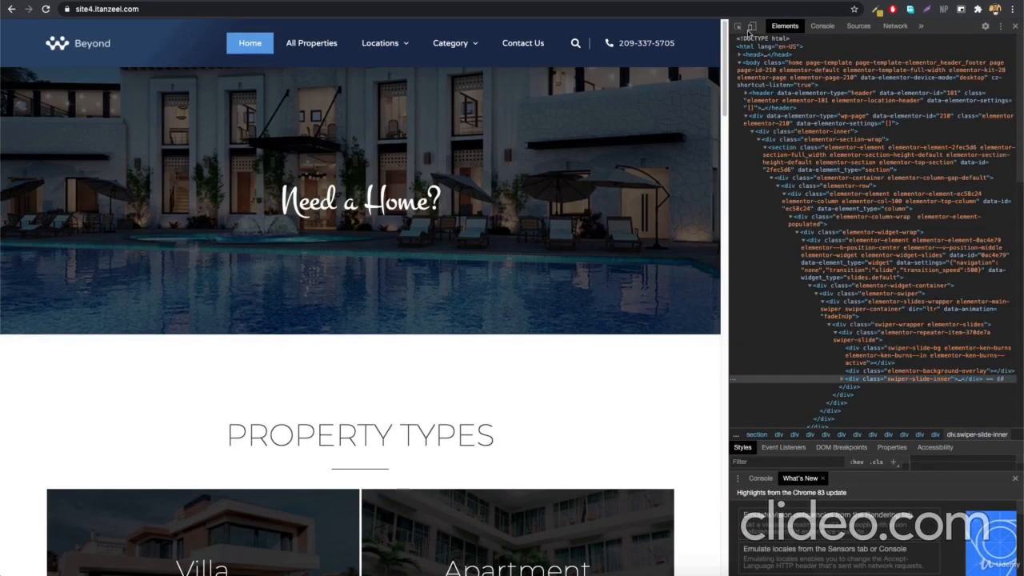
click(752, 26)
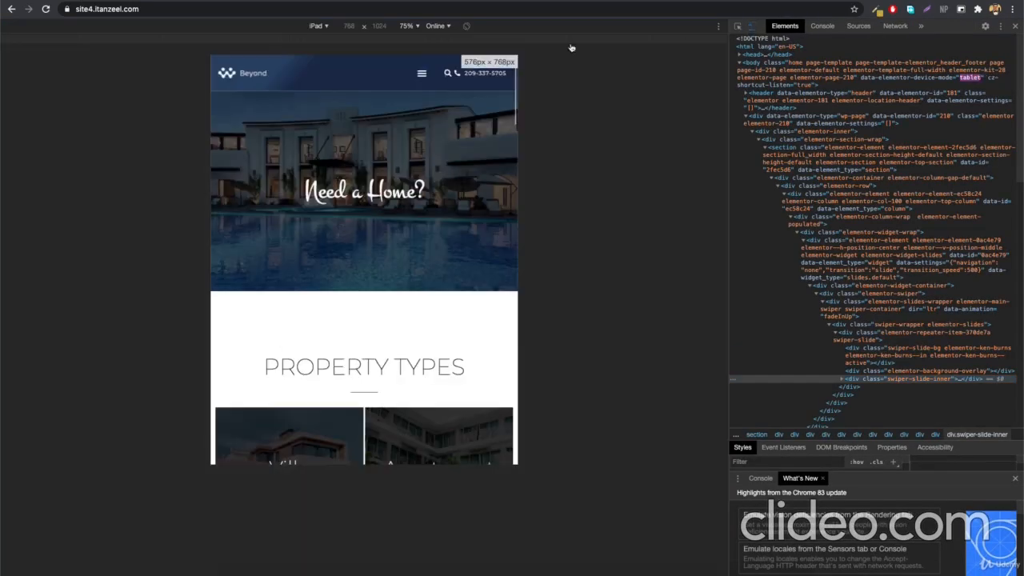
click(319, 26)
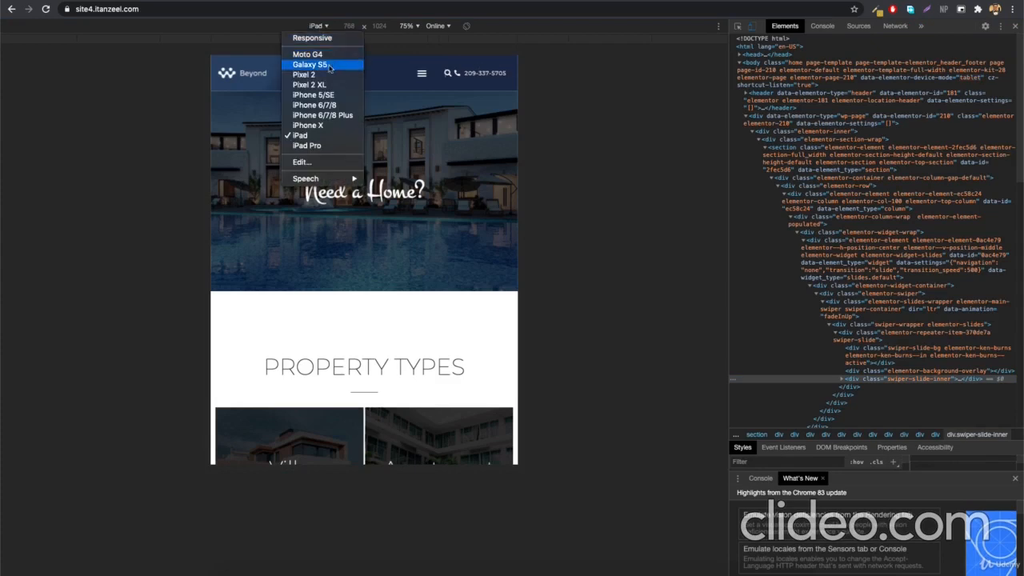
click(328, 128)
scroll(391, 238, down, 6)
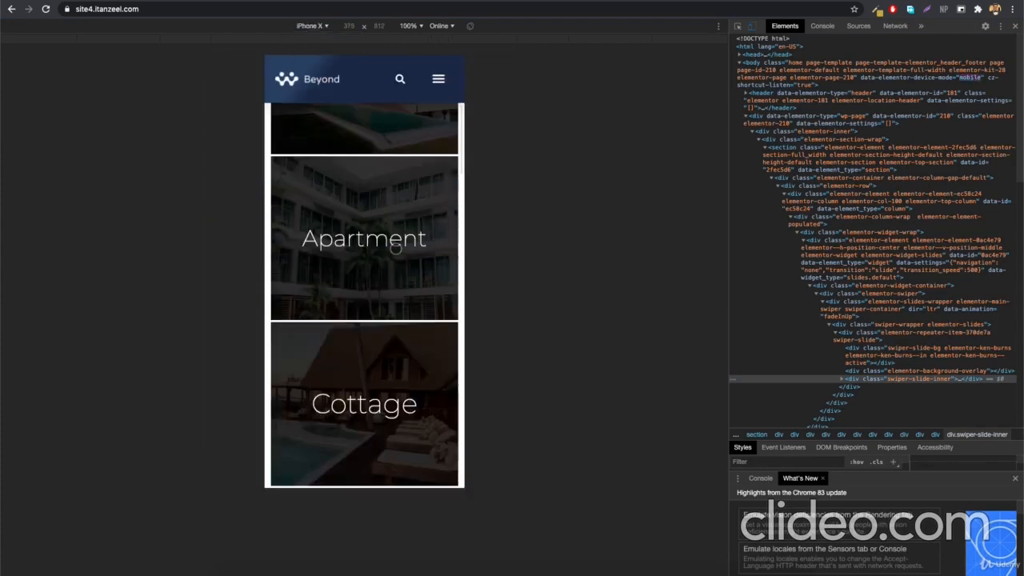
scroll(395, 249, up, 8)
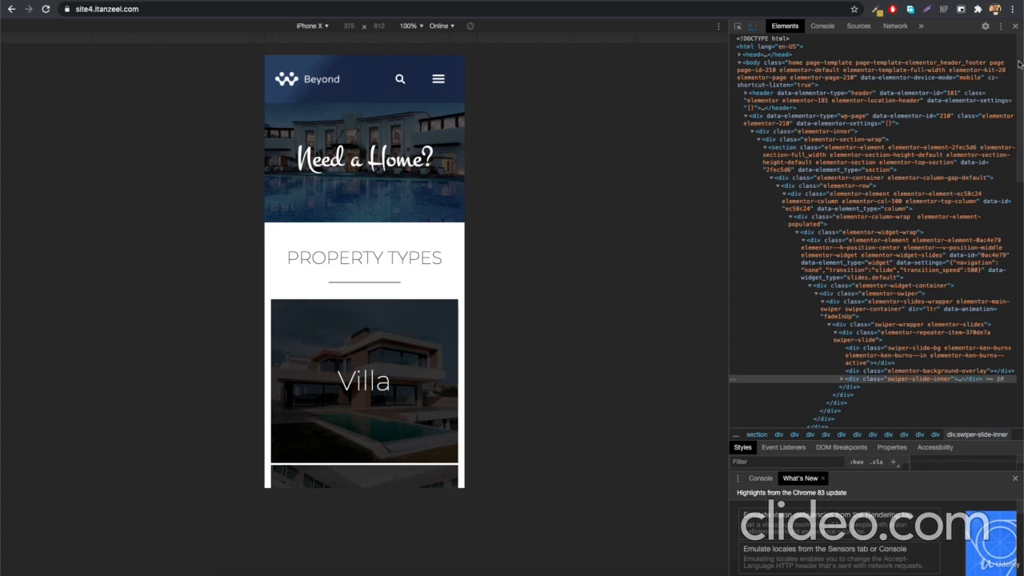
click(1015, 27)
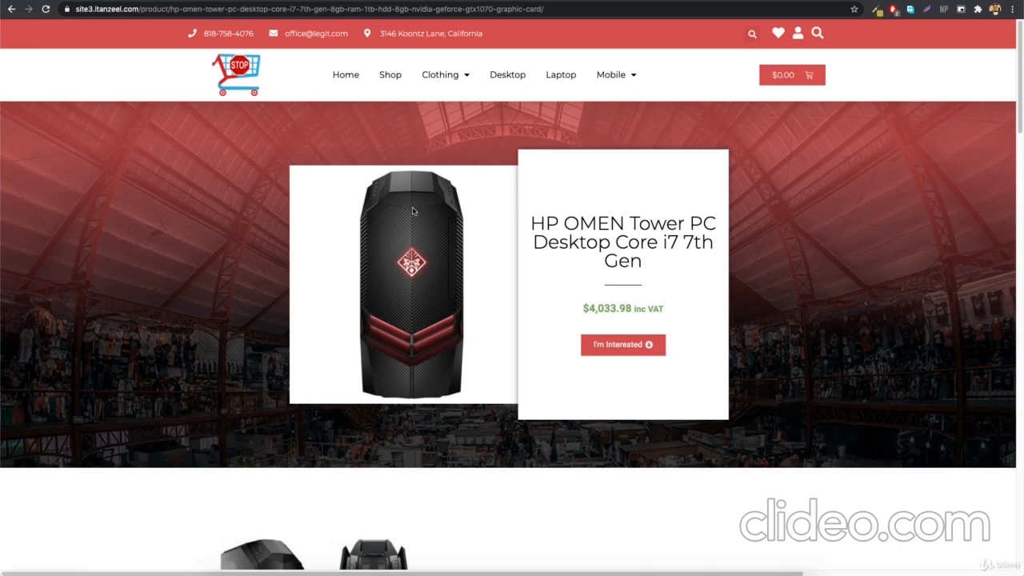
- Examine the wording of the HP OMEN Tower PC product title together with the specifications table
drag(532, 224, 716, 223)
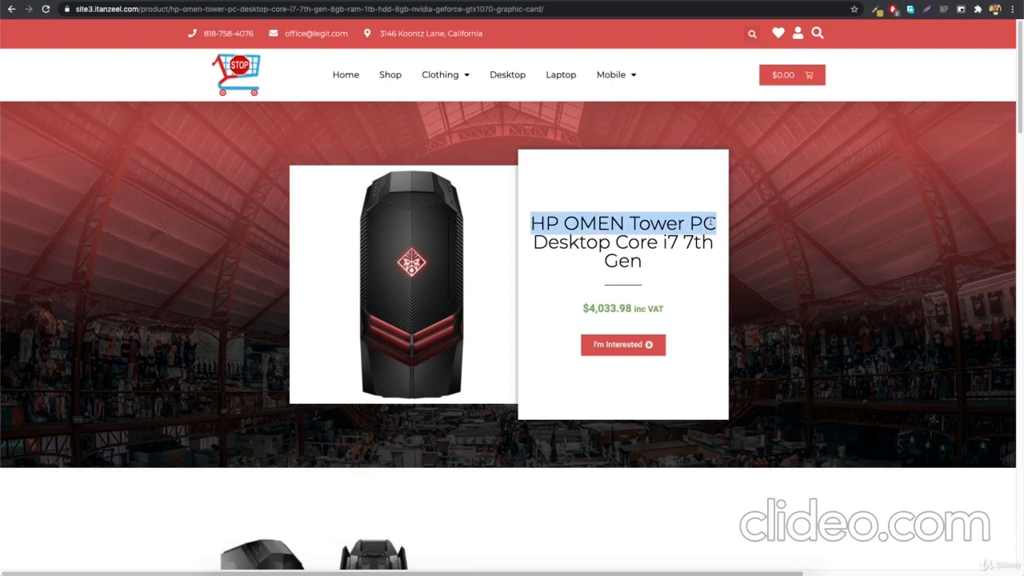
click(710, 221)
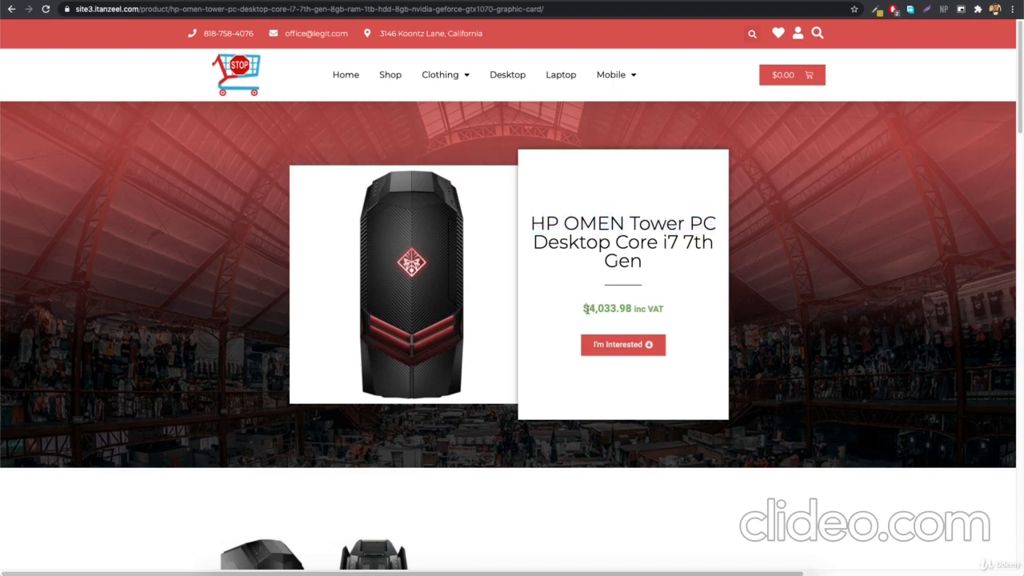
scroll(531, 337, down, 3)
scroll(529, 339, down, 10)
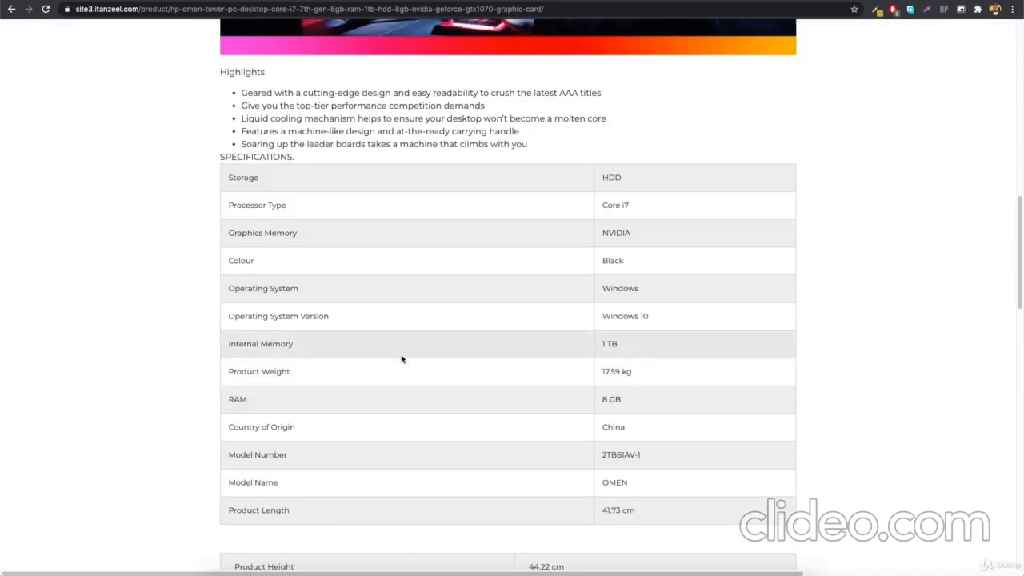
scroll(402, 356, up, 15)
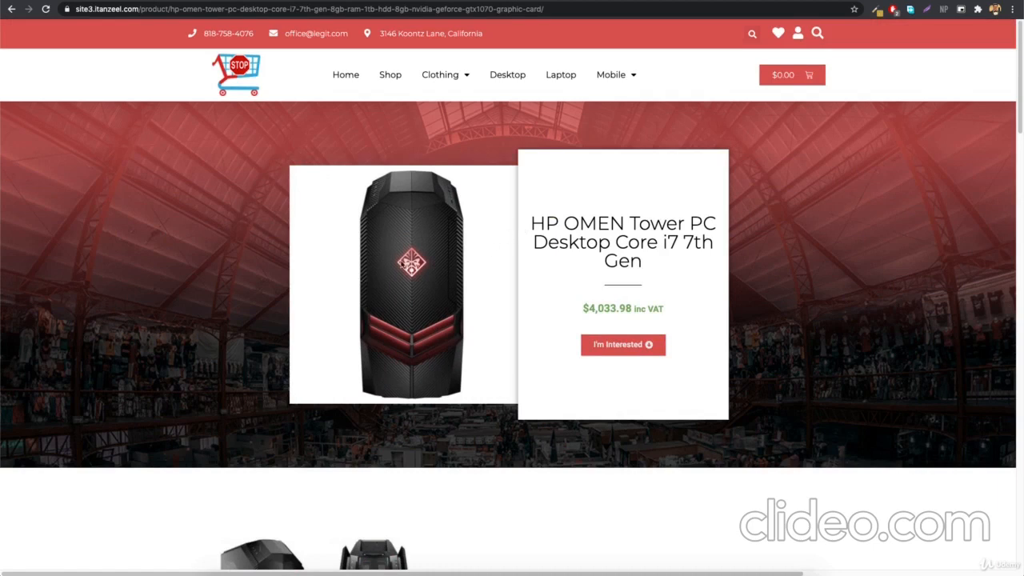
drag(529, 224, 686, 223)
click(700, 220)
drag(664, 242, 685, 242)
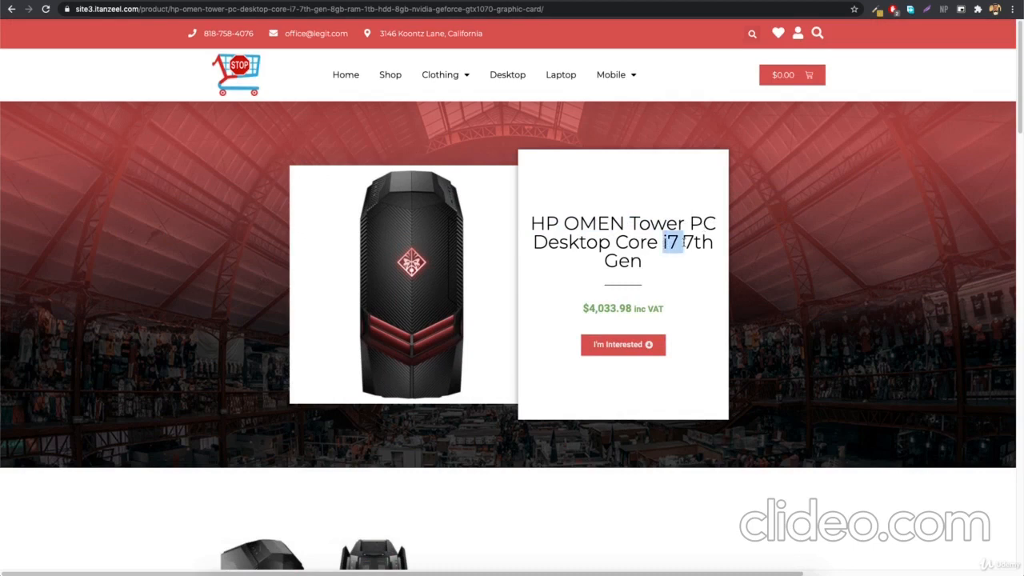
click(612, 250)
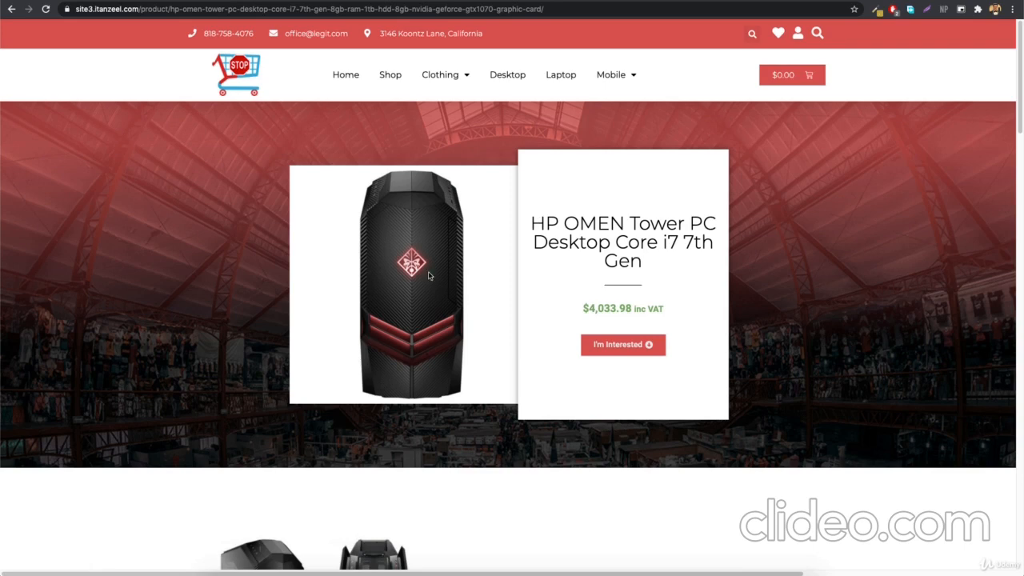
drag(531, 224, 678, 260)
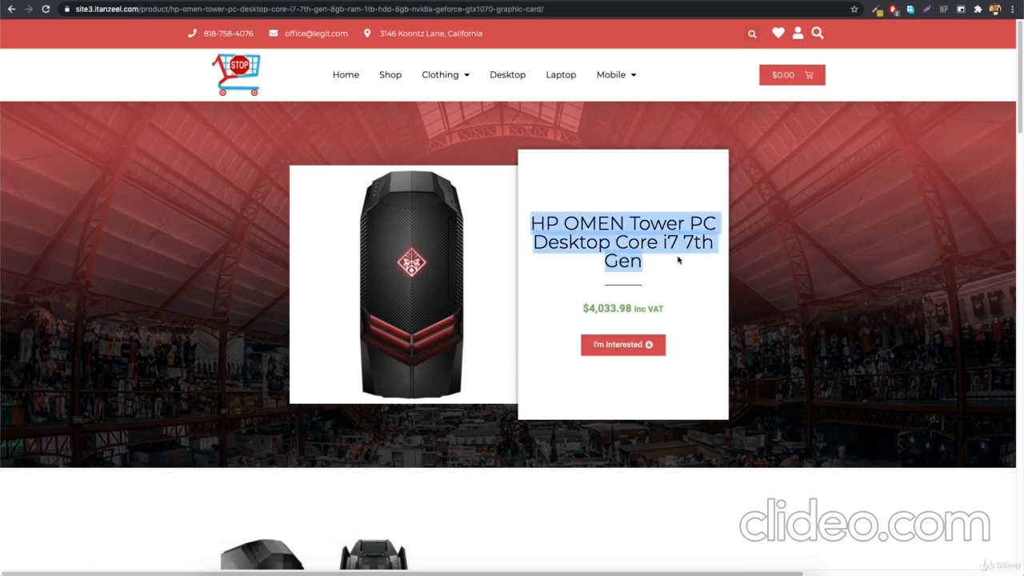
click(677, 260)
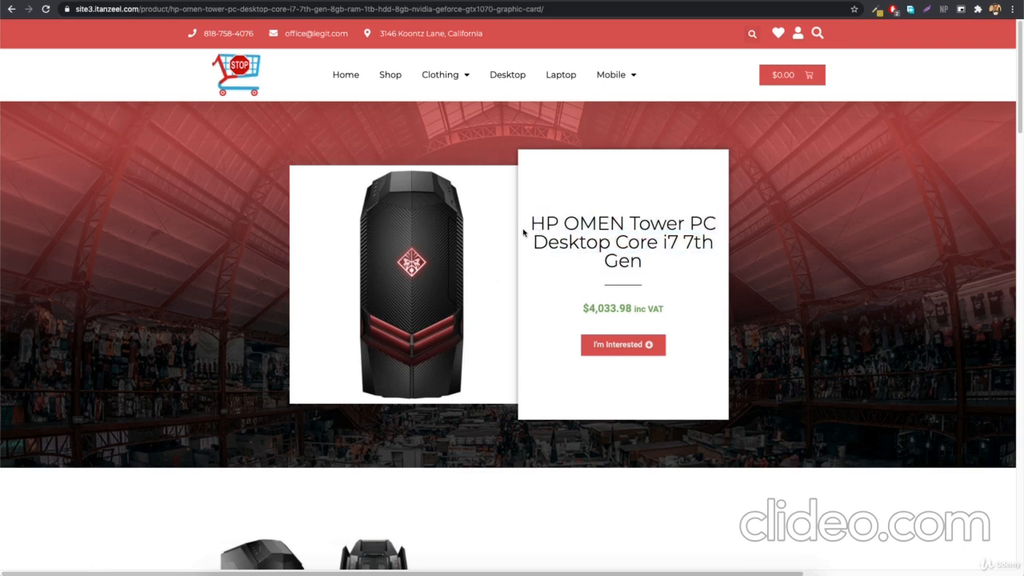
- Compare the product's description, highlights and specifications with the name used in its title
scroll(525, 230, down, 3)
scroll(525, 231, down, 5)
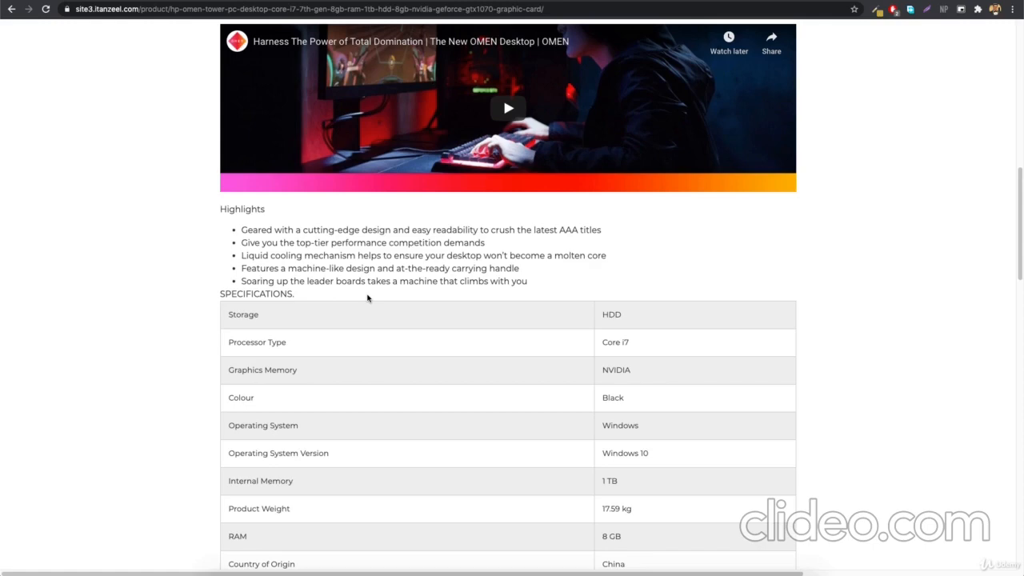
scroll(368, 298, up, 10)
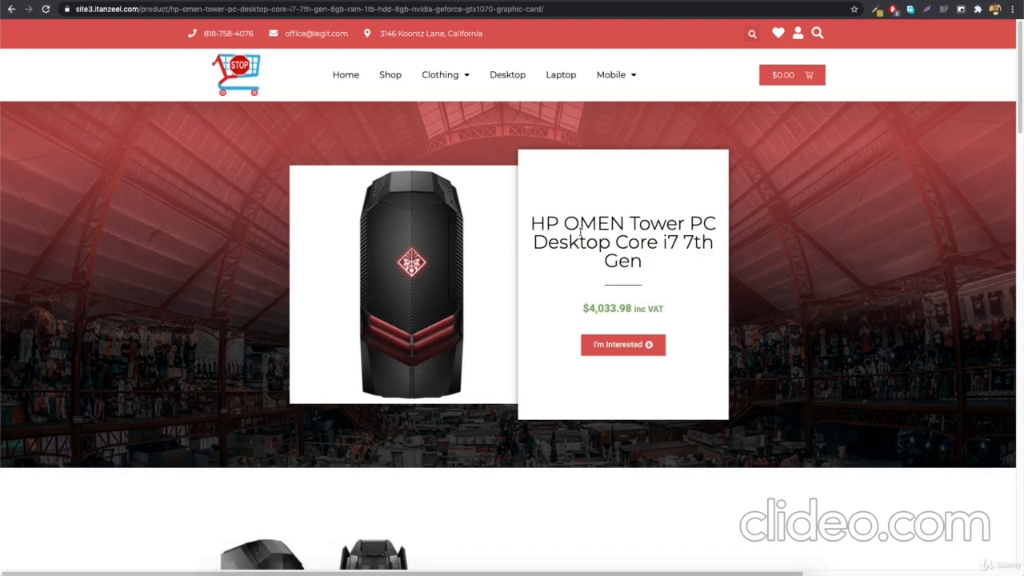
drag(533, 223, 622, 223)
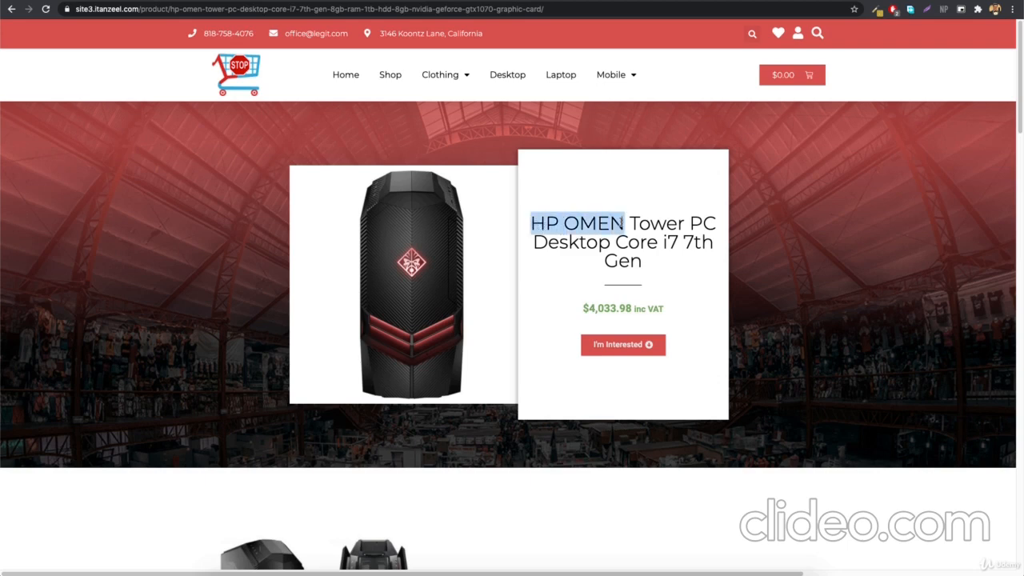
click(717, 225)
drag(717, 226, 533, 225)
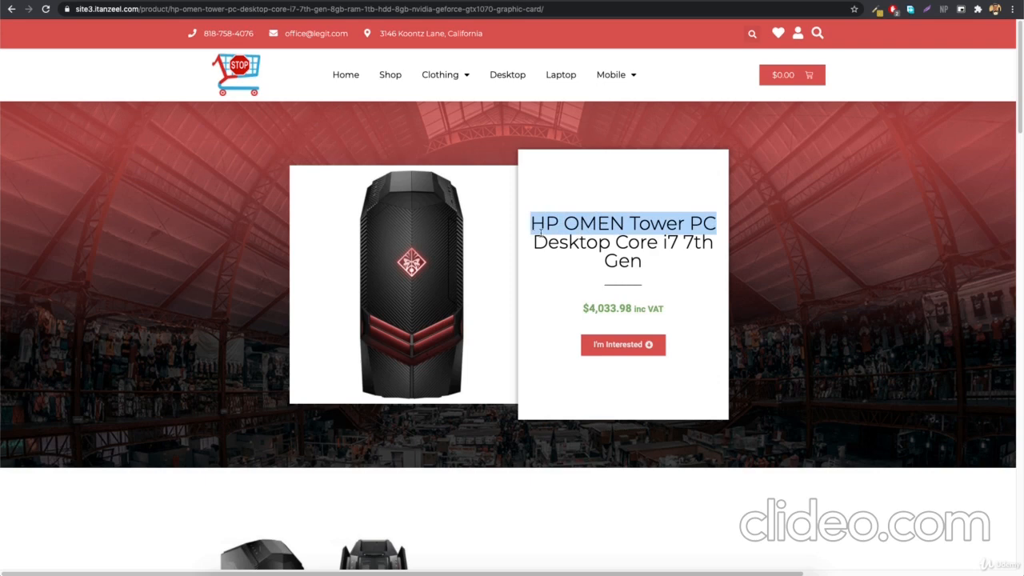
click(534, 224)
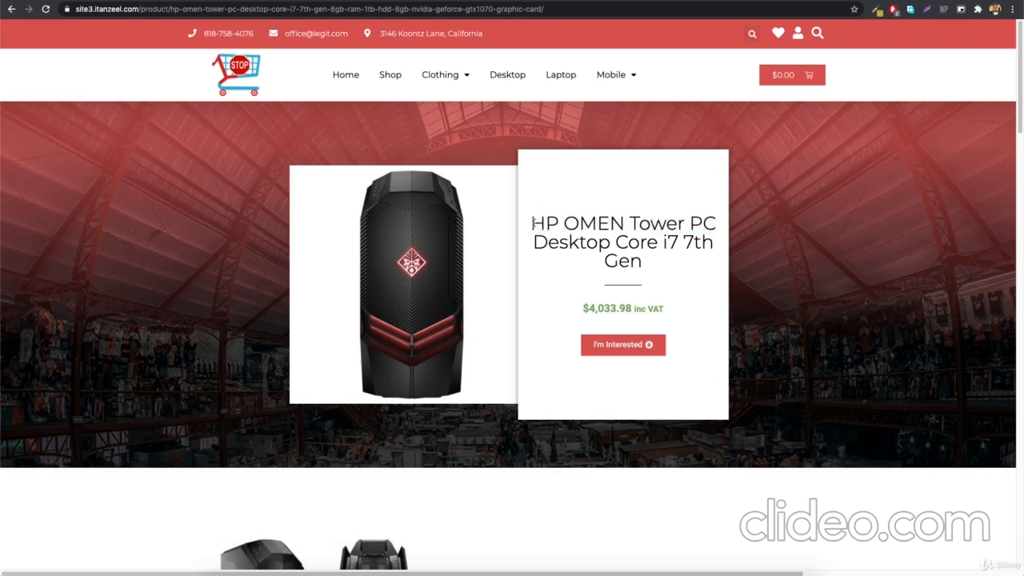
drag(534, 224, 717, 225)
click(717, 224)
scroll(460, 364, down, 10)
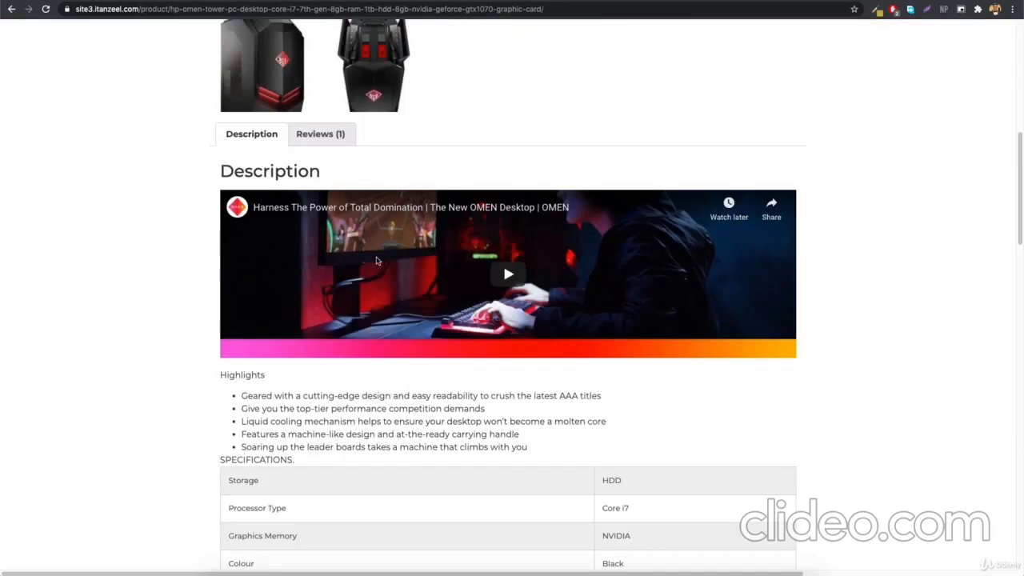
scroll(461, 363, down, 3)
scroll(402, 291, up, 5)
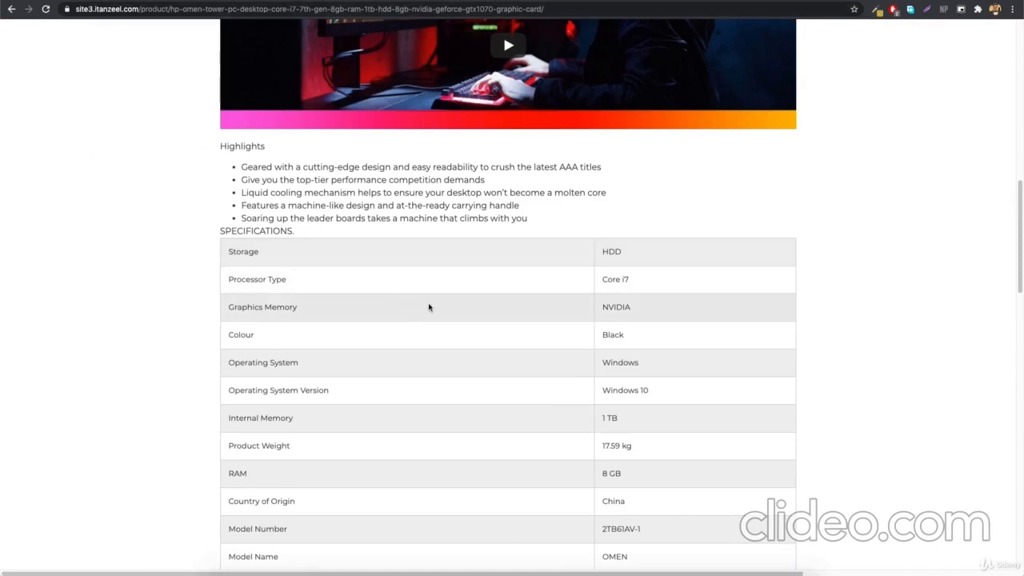
scroll(521, 310, up, 4)
scroll(521, 309, up, 5)
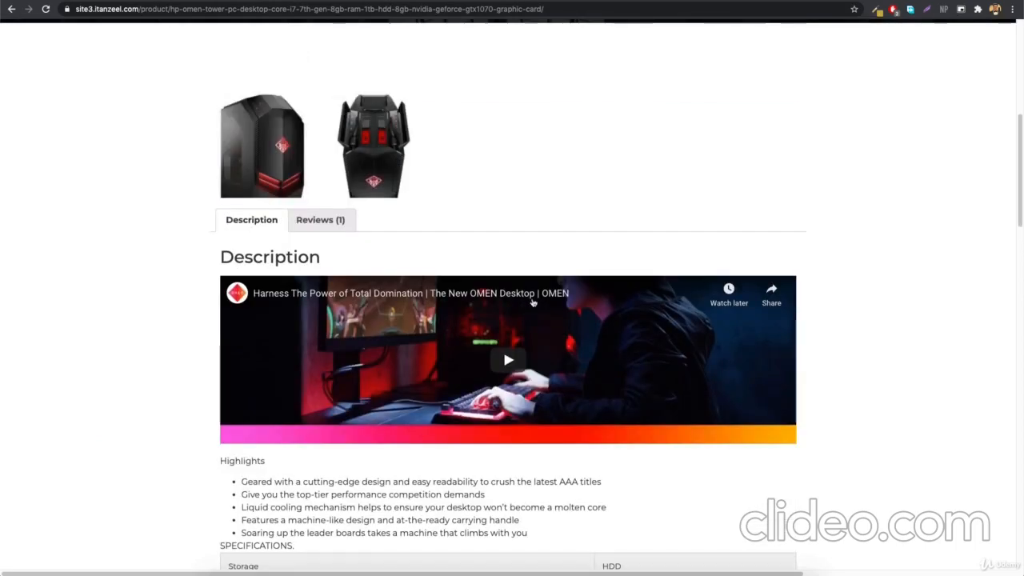
scroll(619, 270, up, 12)
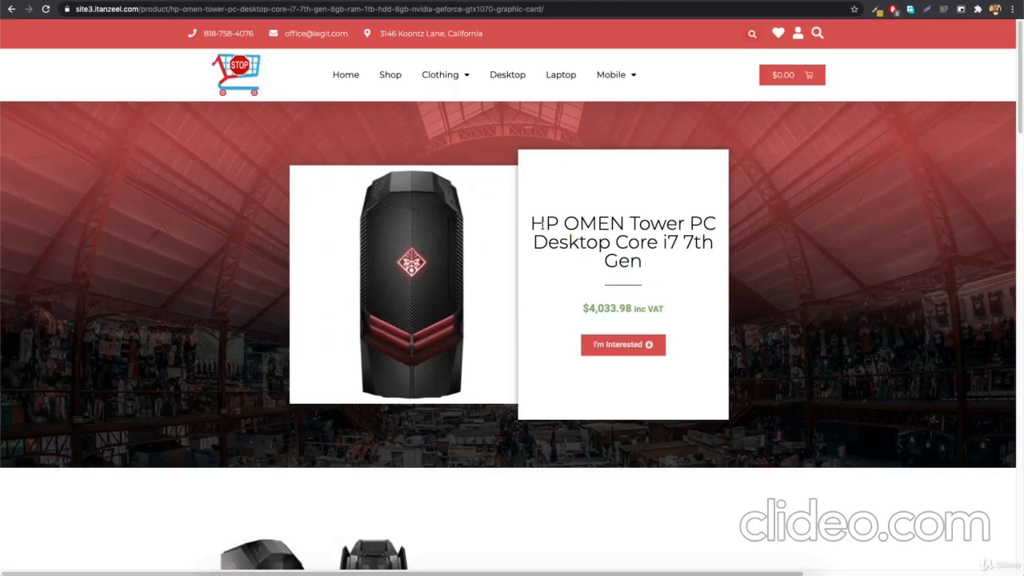
- Recheck the "HP OMEN Tower PC" part of the product title against the description content
drag(531, 224, 701, 225)
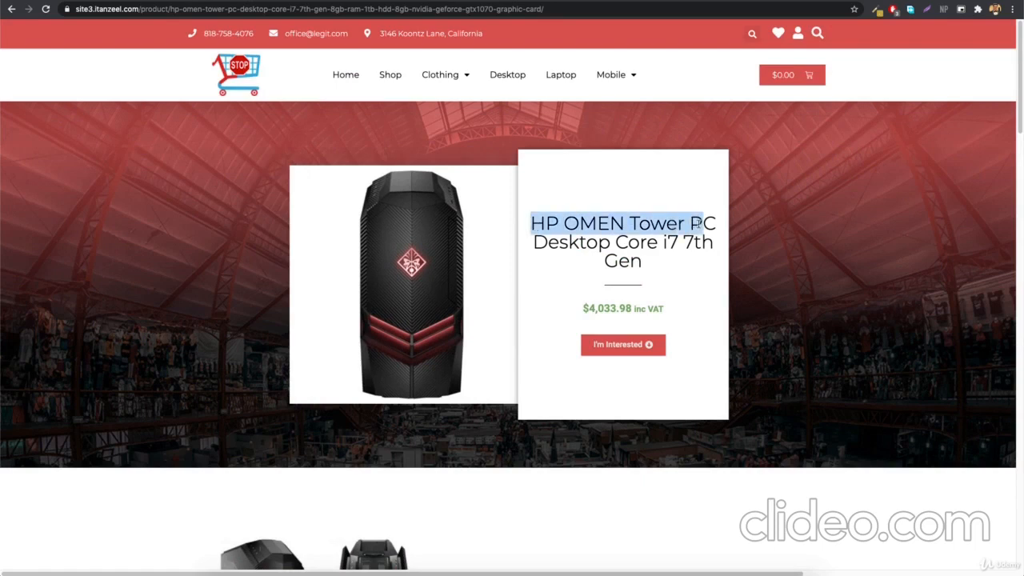
drag(698, 225, 693, 225)
click(676, 225)
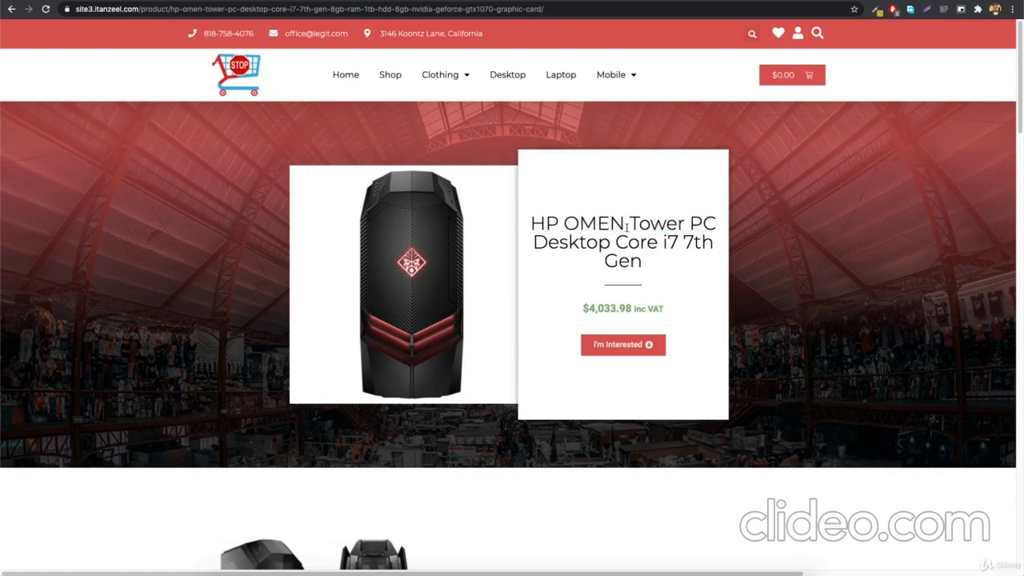
drag(532, 224, 712, 225)
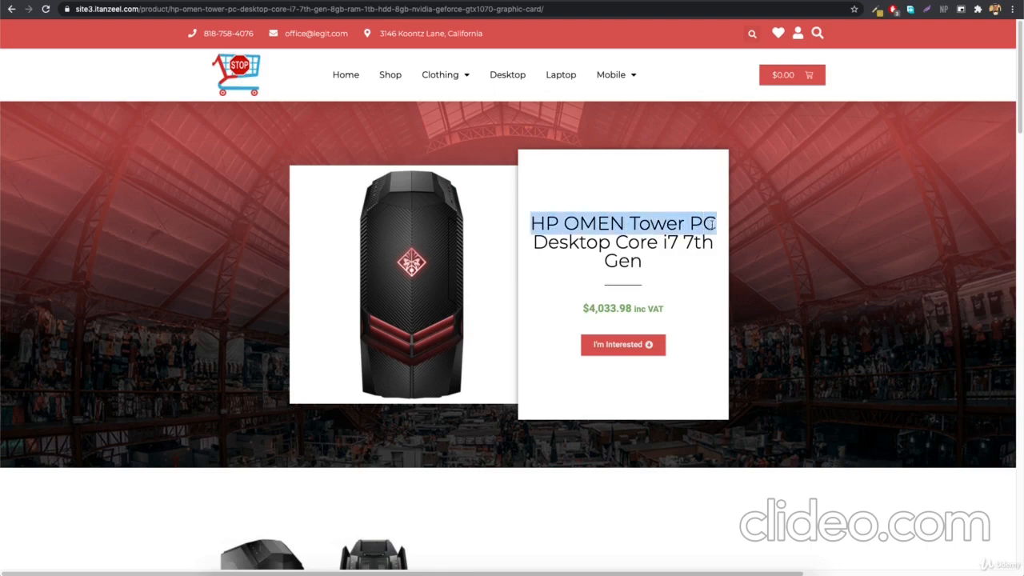
click(711, 225)
scroll(557, 298, down, 1)
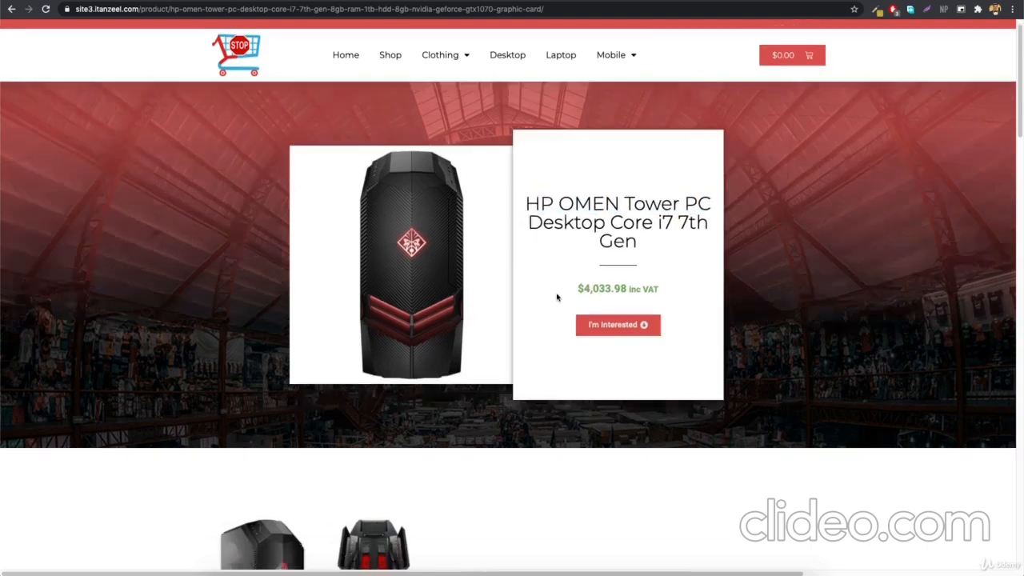
scroll(558, 298, down, 10)
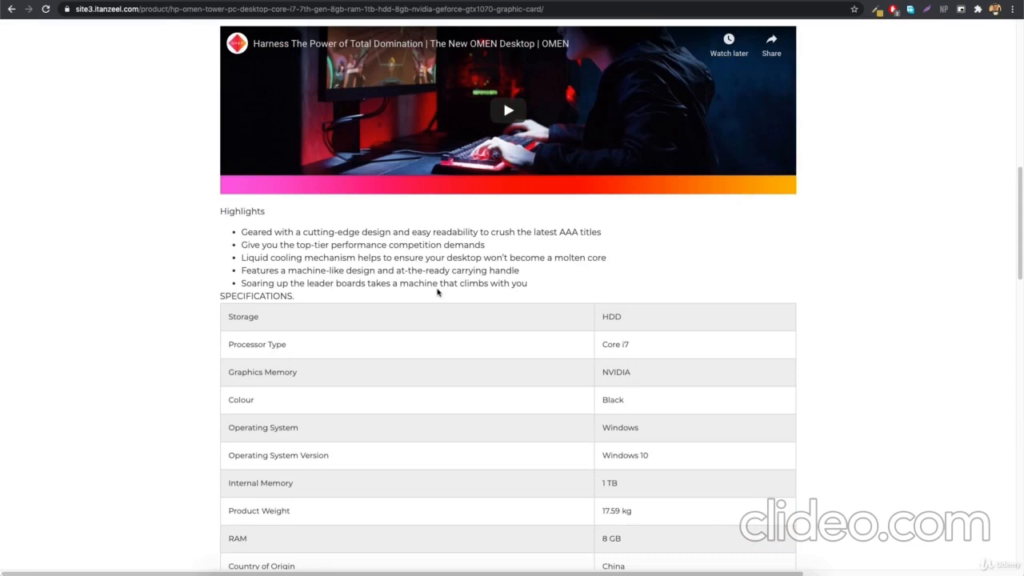
scroll(438, 292, up, 10)
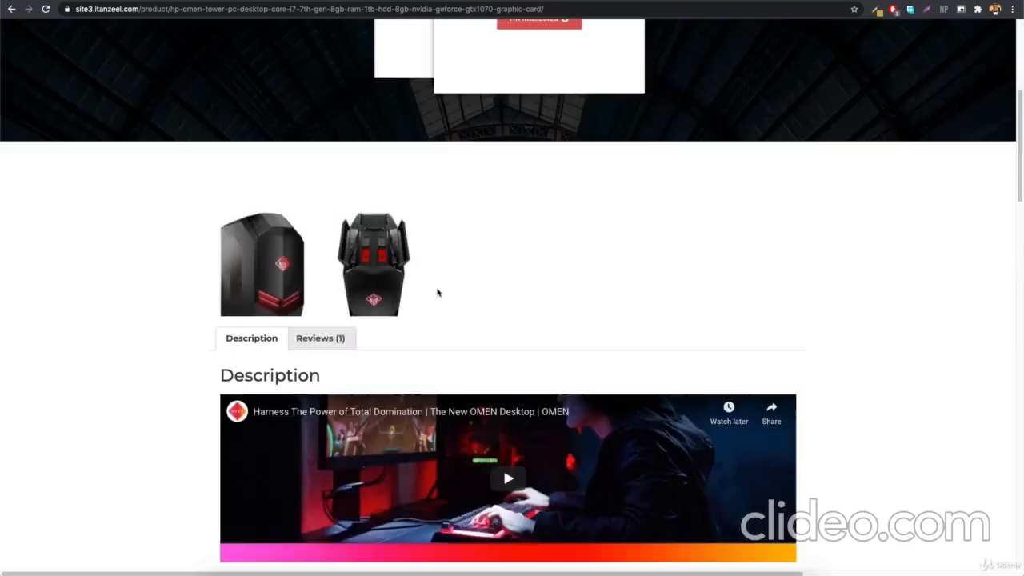
drag(531, 226, 706, 227)
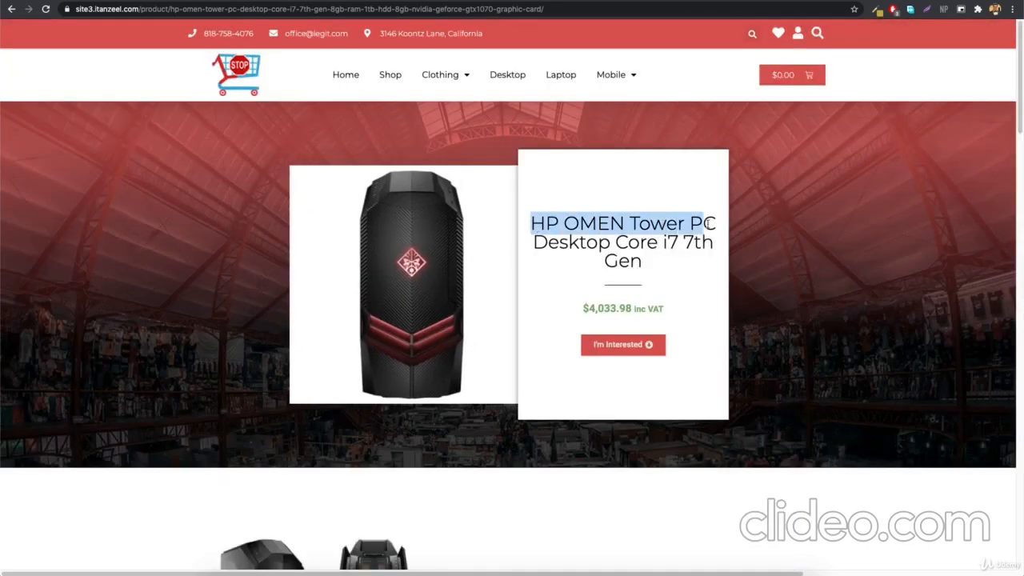
click(707, 230)
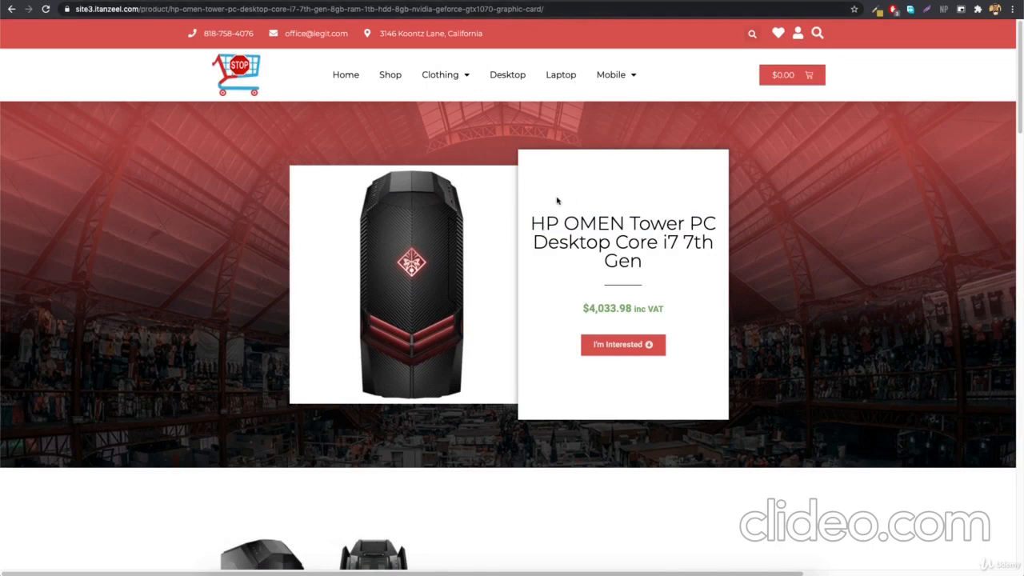
drag(533, 223, 730, 228)
click(729, 227)
click(346, 74)
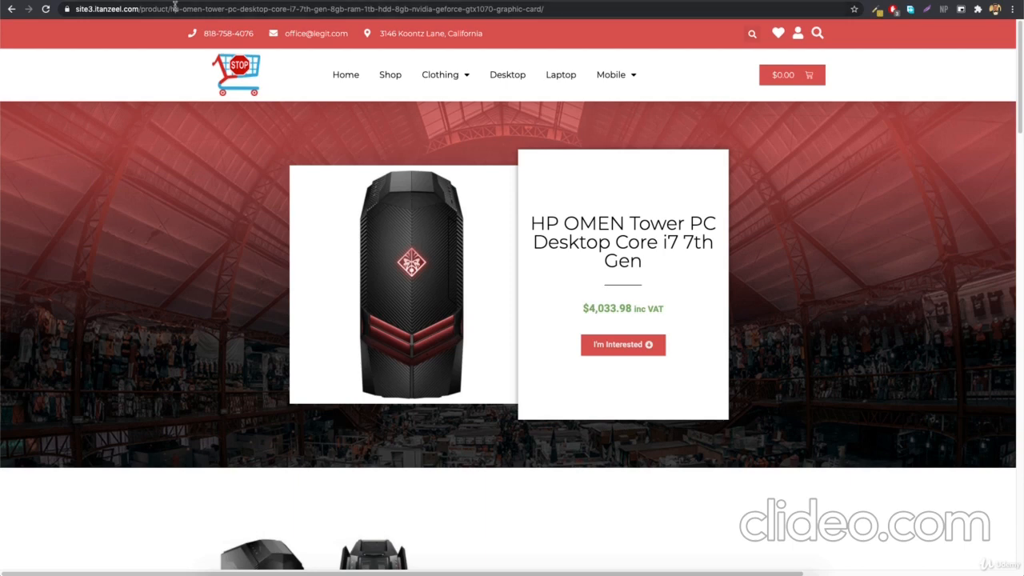
key(ctrl+t)
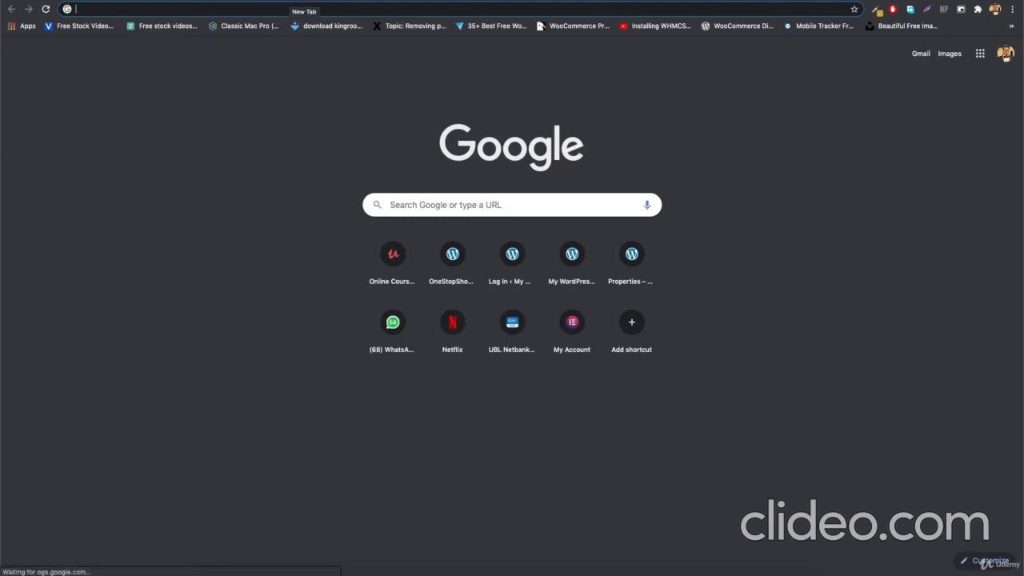
key(super+w)
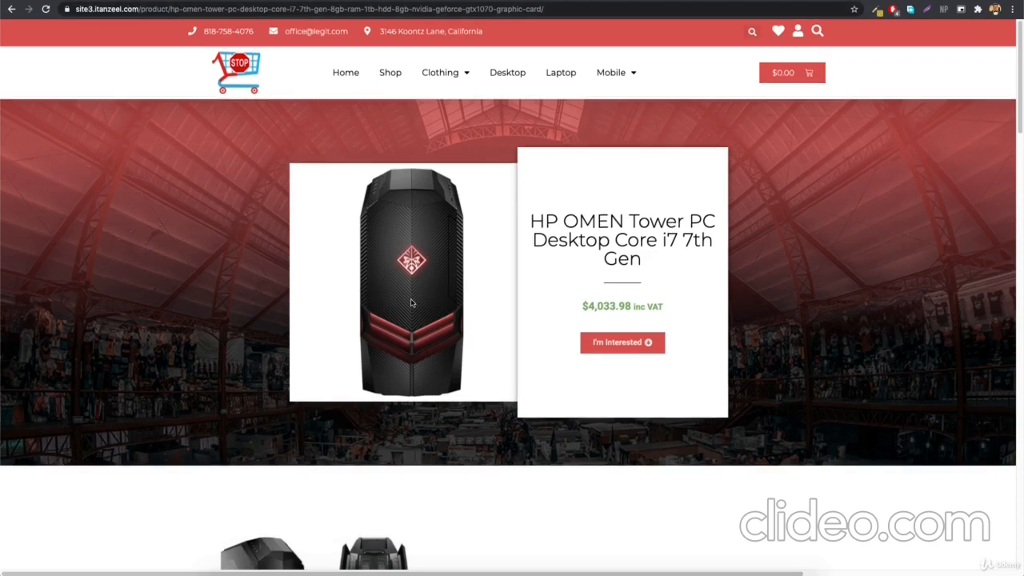
- Review the product page's video, highlights and specifications table against its title
scroll(519, 378, down, 6)
scroll(519, 379, down, 3)
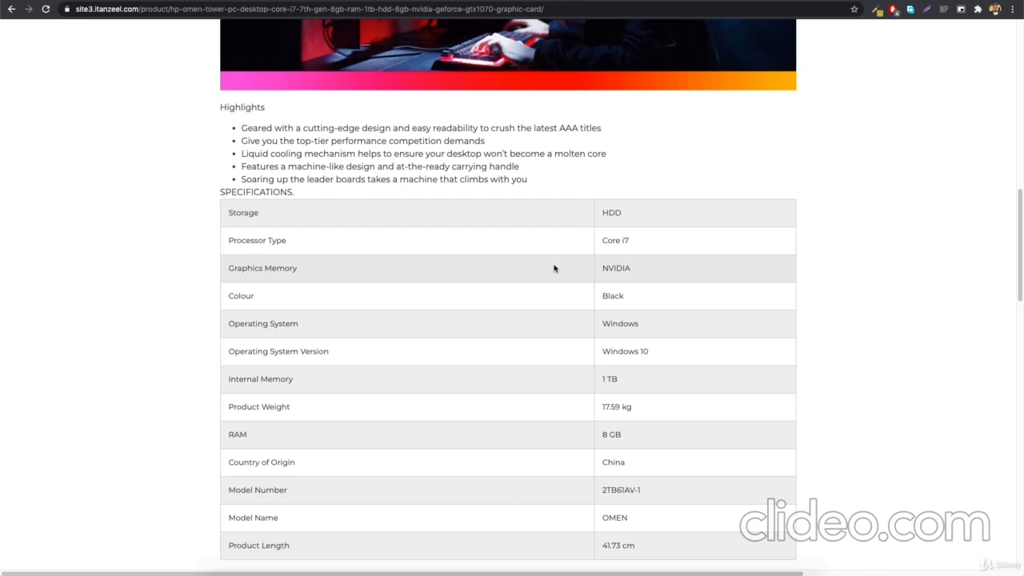
scroll(555, 269, up, 10)
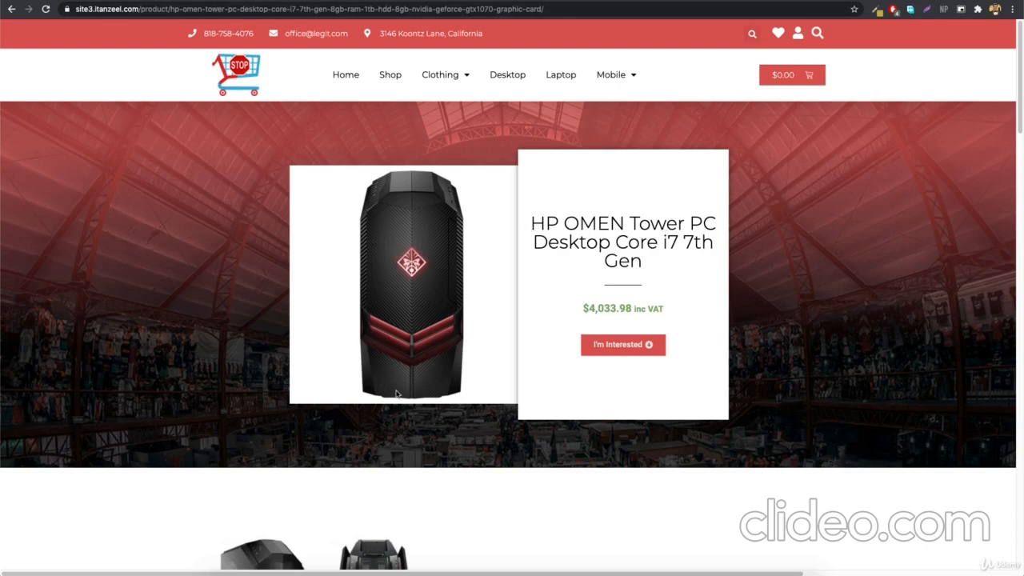
scroll(396, 393, down, 10)
scroll(444, 322, up, 4)
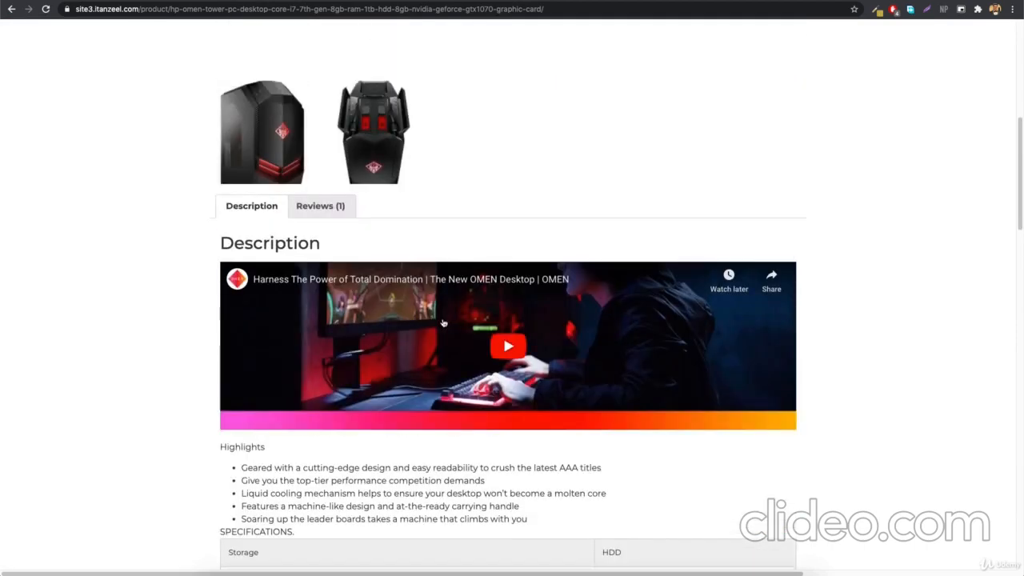
scroll(443, 323, up, 5)
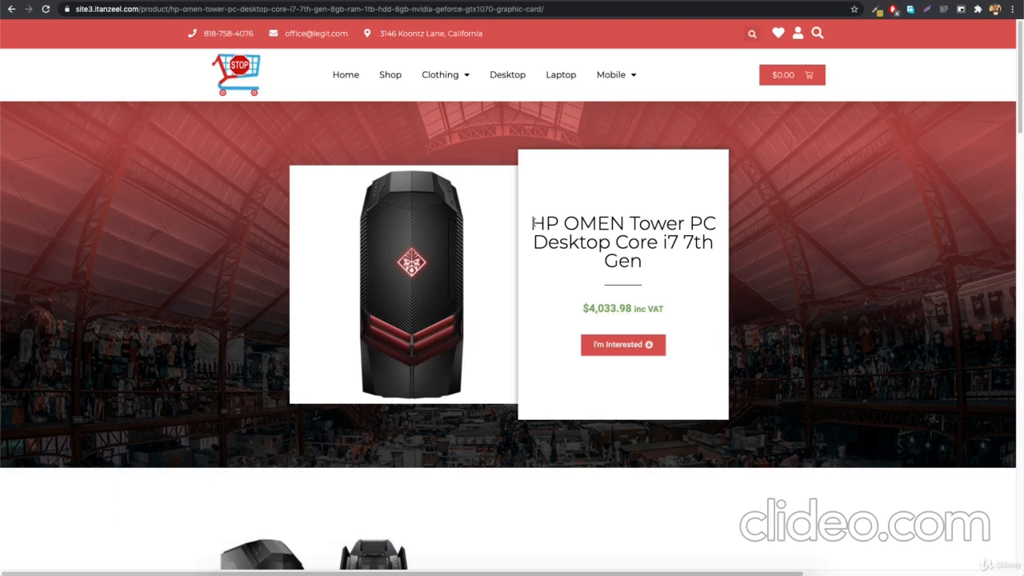
- Search Google for "keyword planner" in the empty tab
click(262, 1)
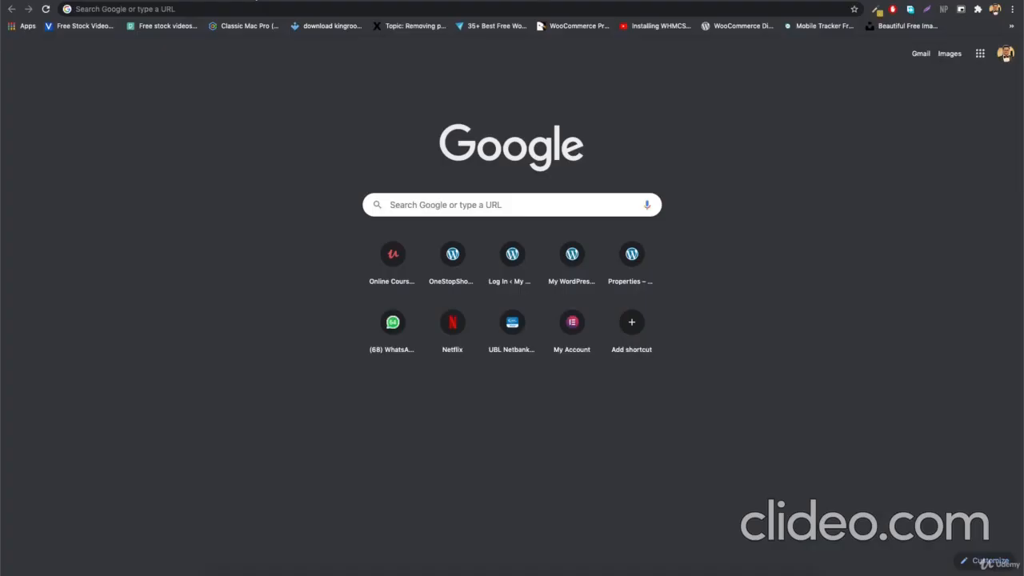
click(246, 9)
text(k)
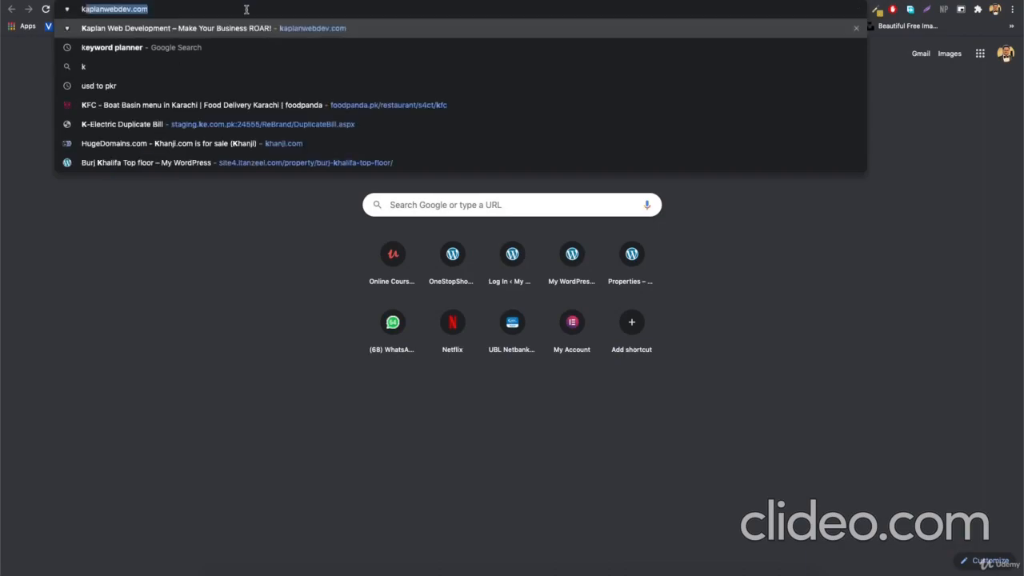
text(eyword planner)
key(Return)
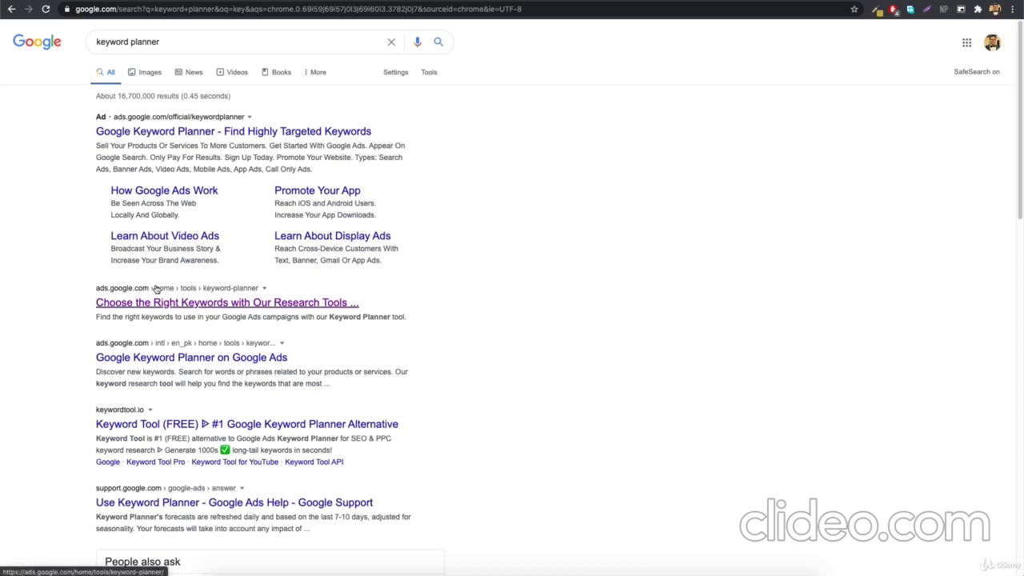
- Open the Google Ads "Choose the Right Keywords" result and launch Keyword Planner in its own tab
click(212, 304)
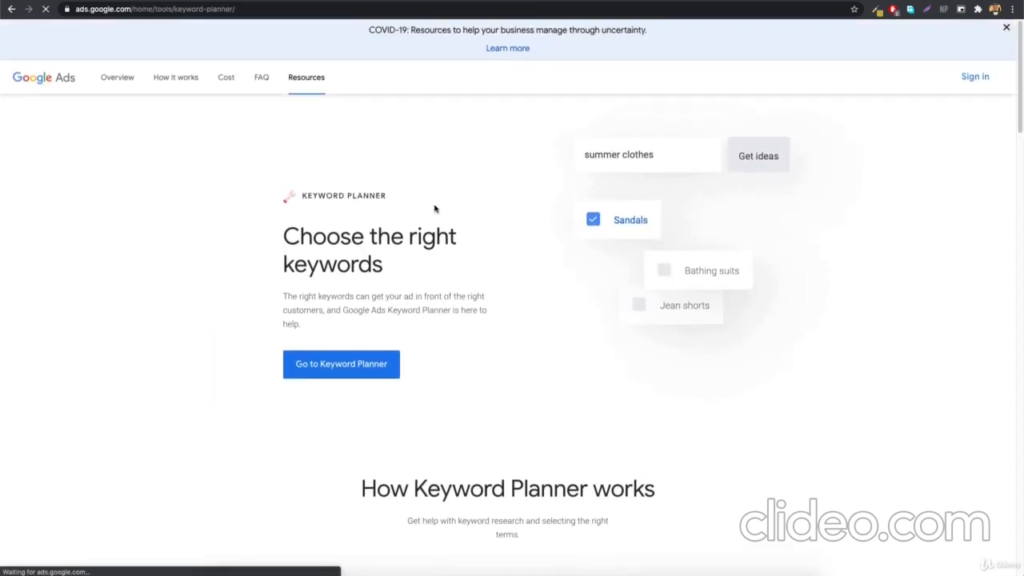
click(361, 369)
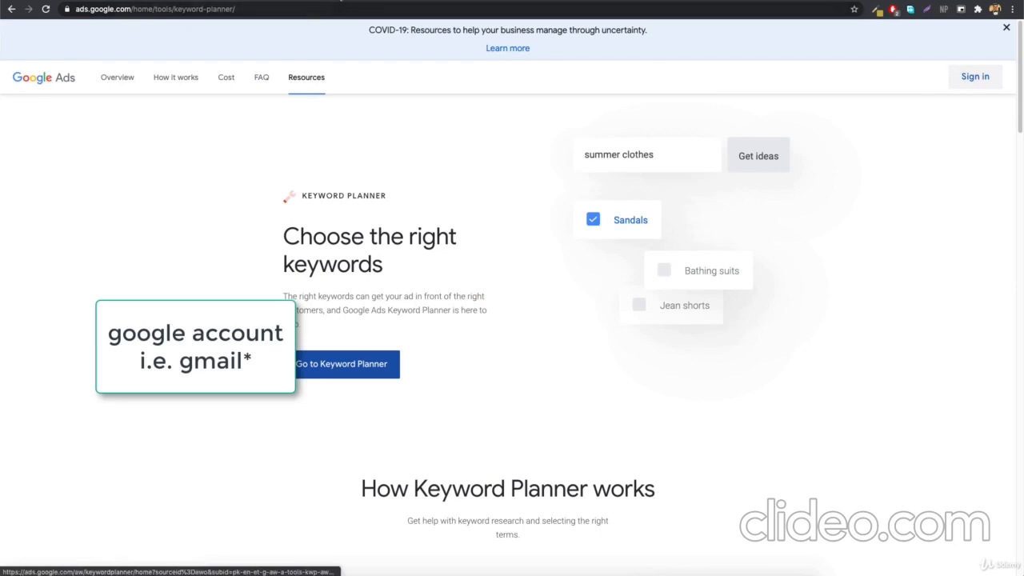
click(344, 1)
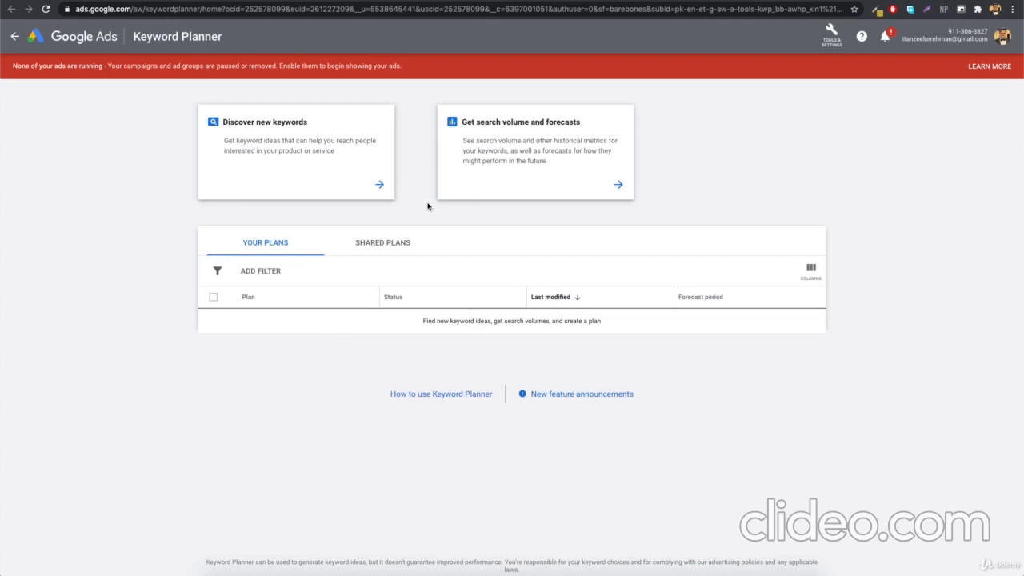
- Start discovering new keywords and check the target location and language options without changing them
click(383, 188)
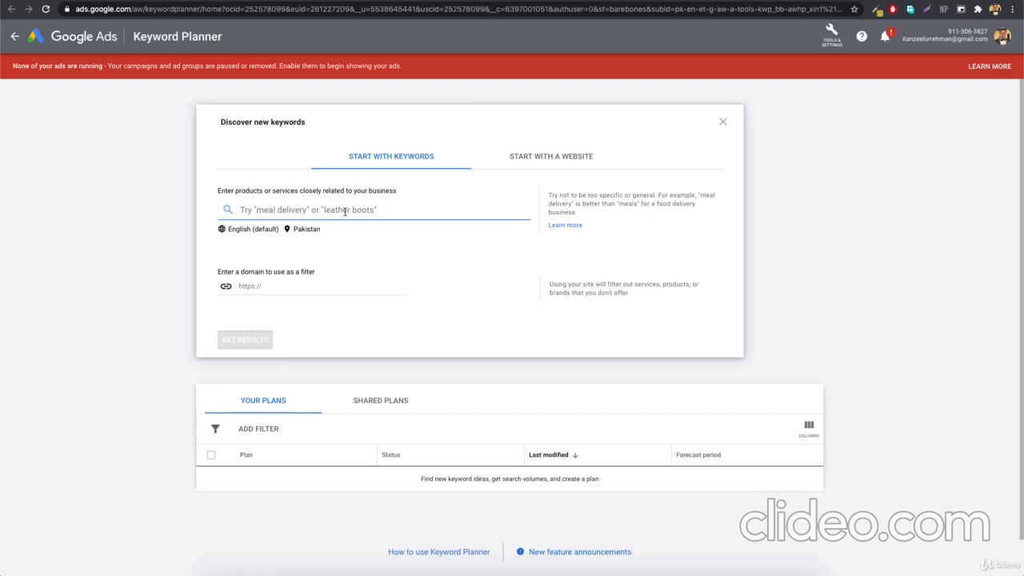
click(299, 233)
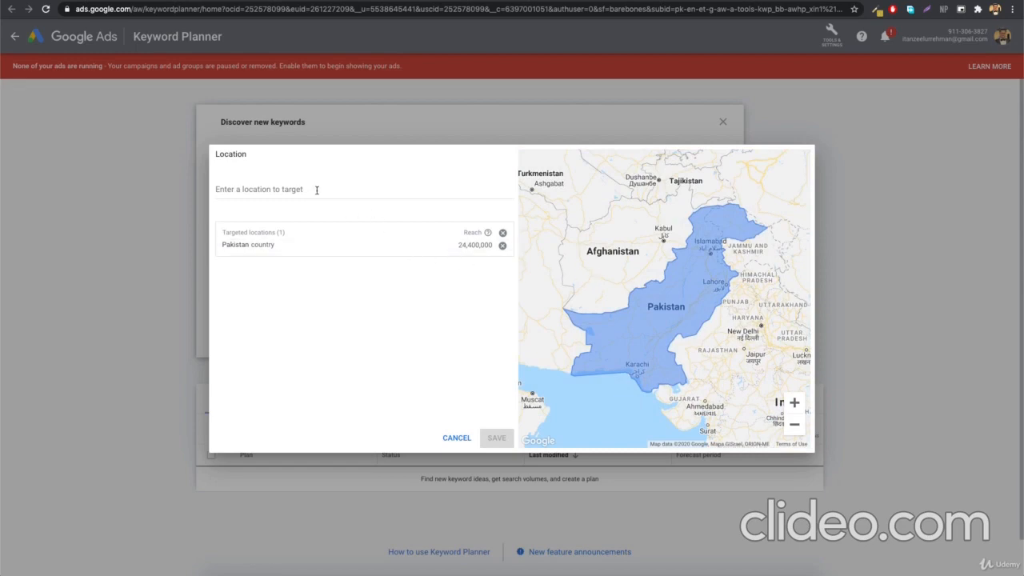
click(461, 438)
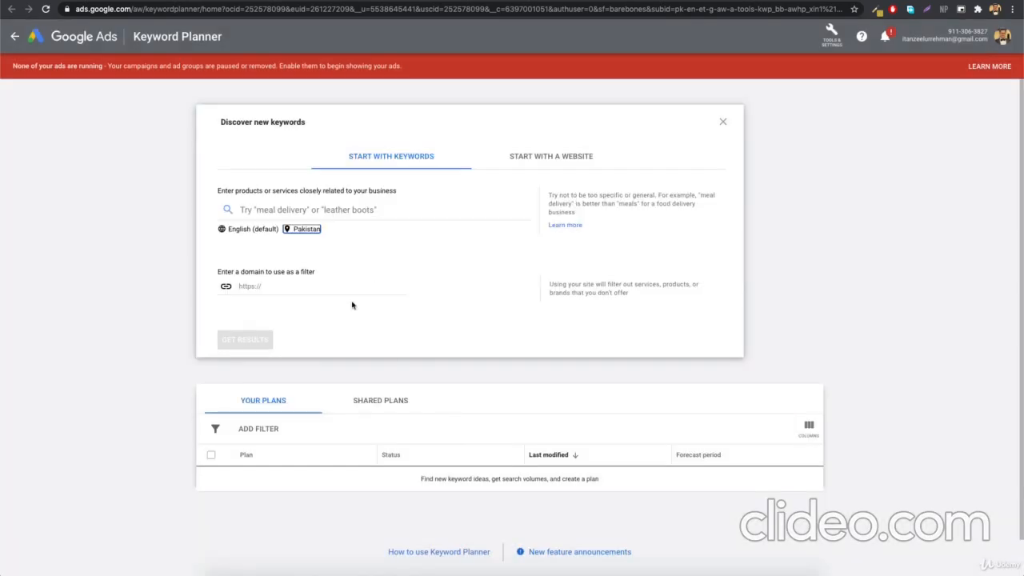
click(249, 231)
click(499, 258)
- Get keyword ideas for "web design"
click(312, 211)
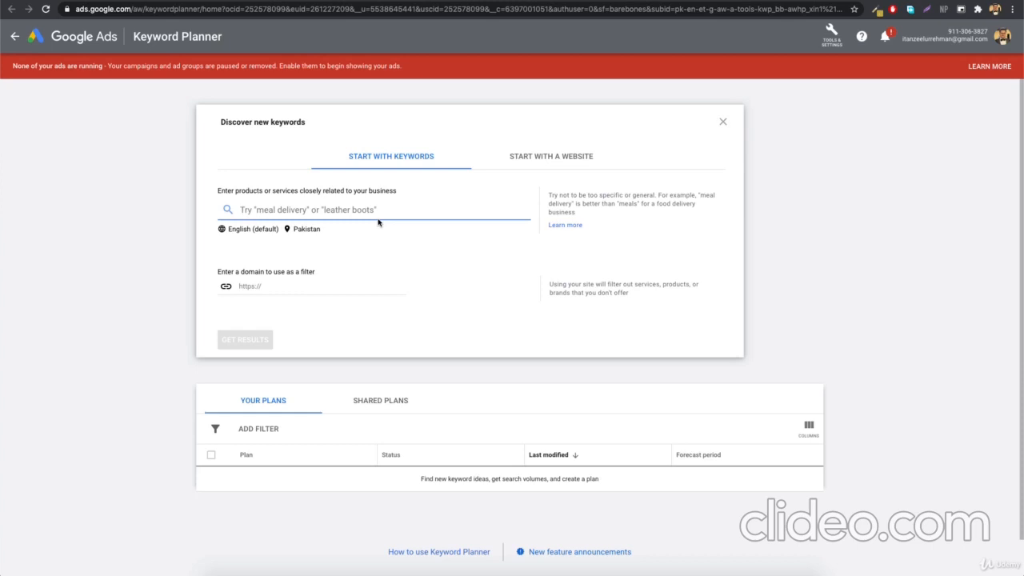
text(web design)
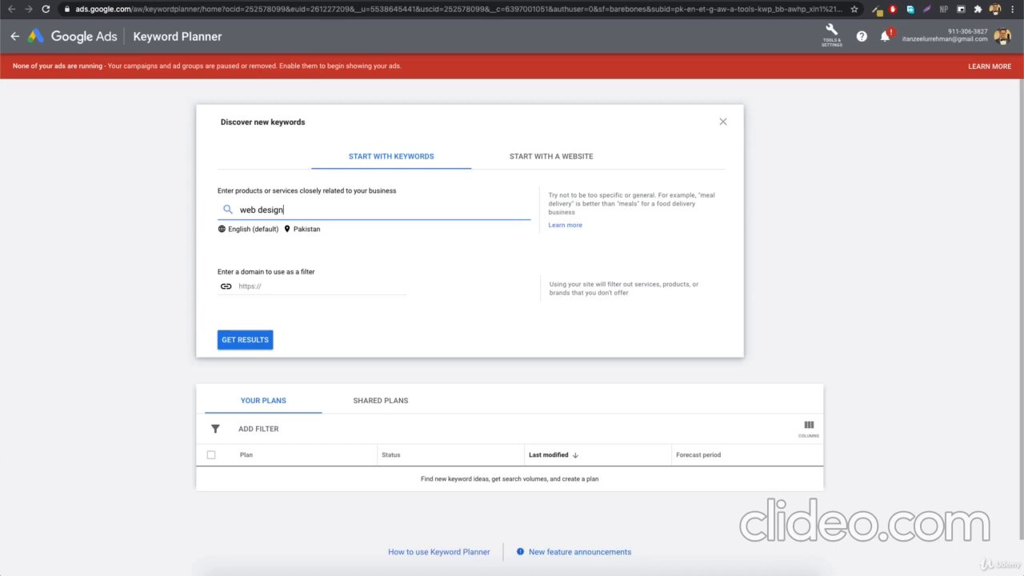
click(247, 339)
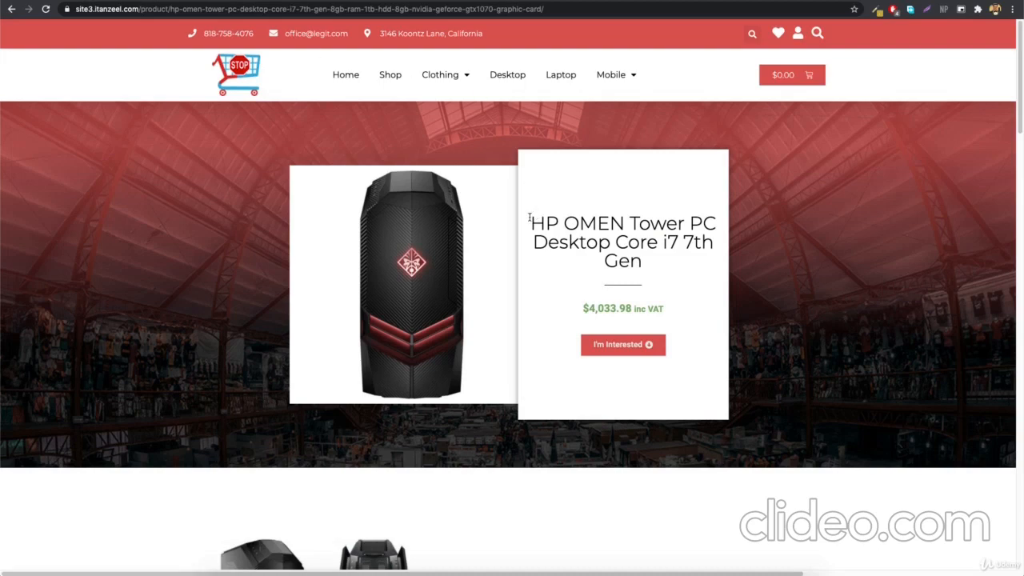
- Compare the full "HP OMEN Tower PC Desktop Core i7 7th Gen" title with the product's description section
drag(529, 217, 692, 261)
click(680, 247)
scroll(288, 378, down, 7)
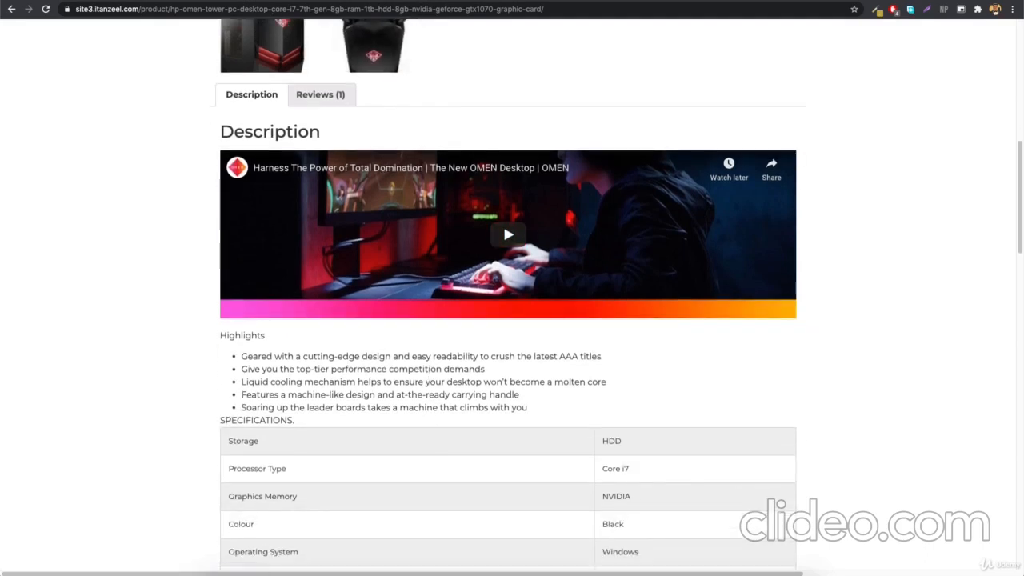
- Return to Keyword Planner, add "ecommerce website" to the "web design" search, and get the combined keyword ideas
click(326, 2)
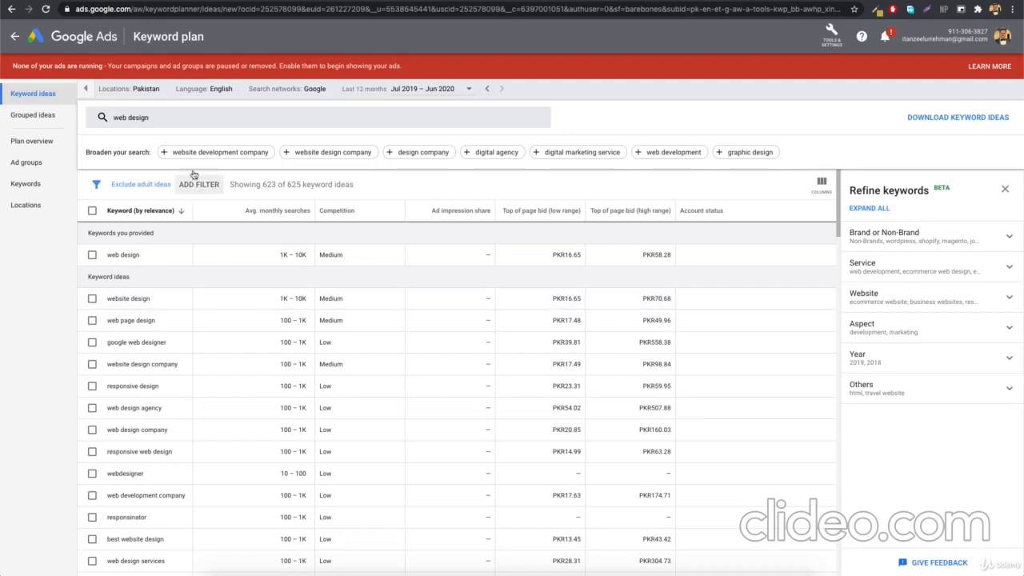
click(188, 121)
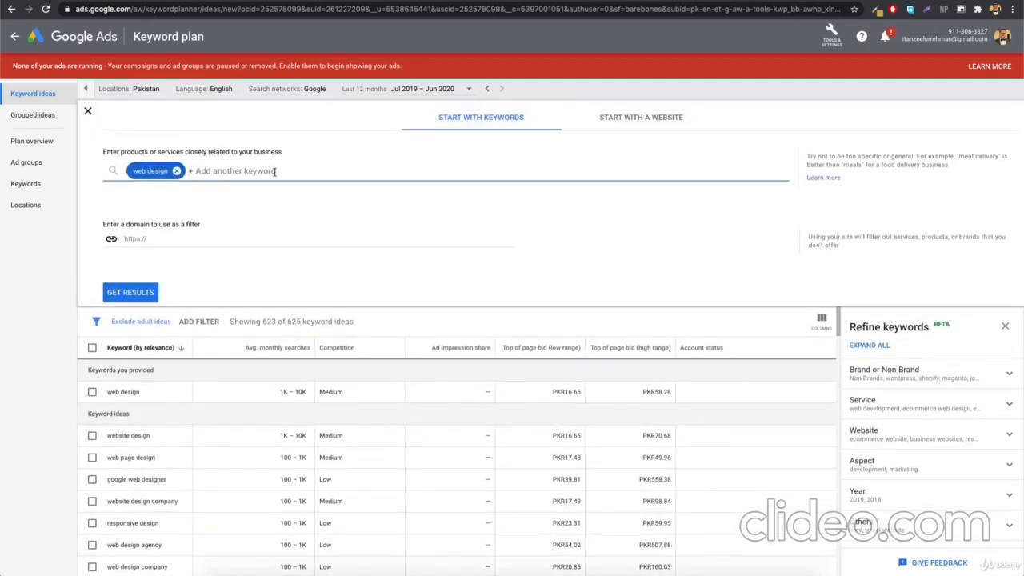
text(ecommerce website)
key(Return)
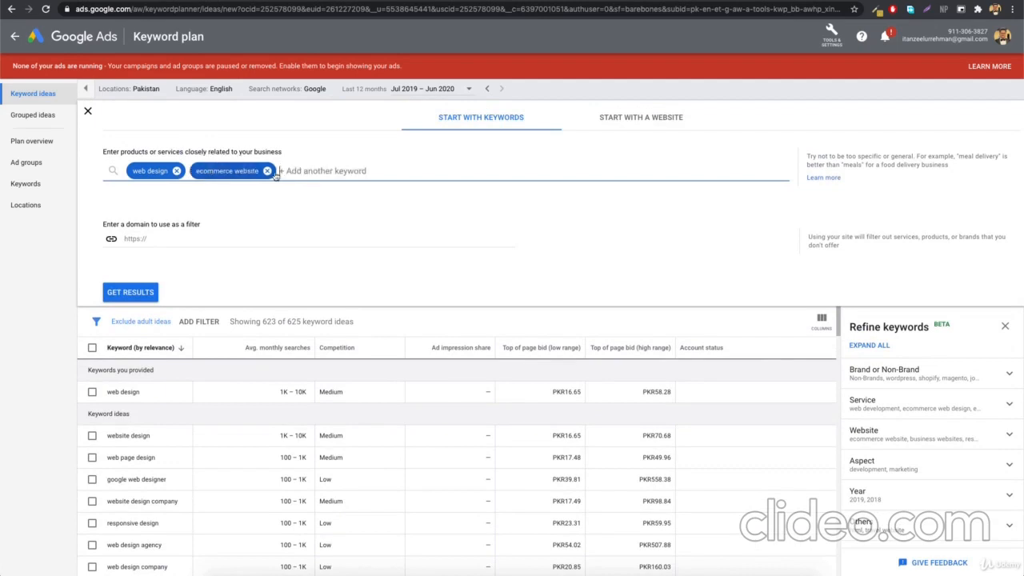
click(131, 292)
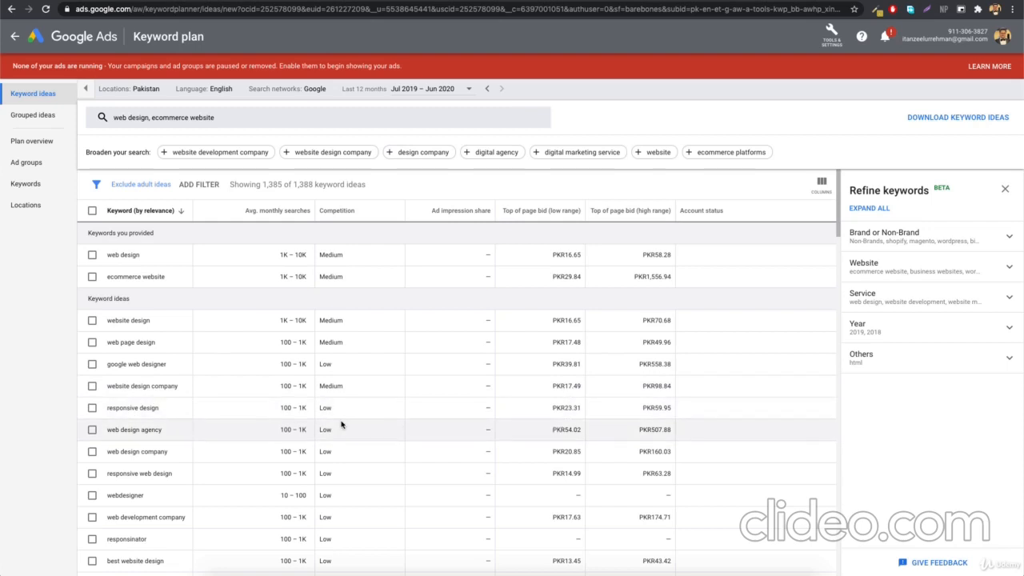
- Remove "ecommerce website" and "web design" from the keyword search
click(222, 120)
click(268, 172)
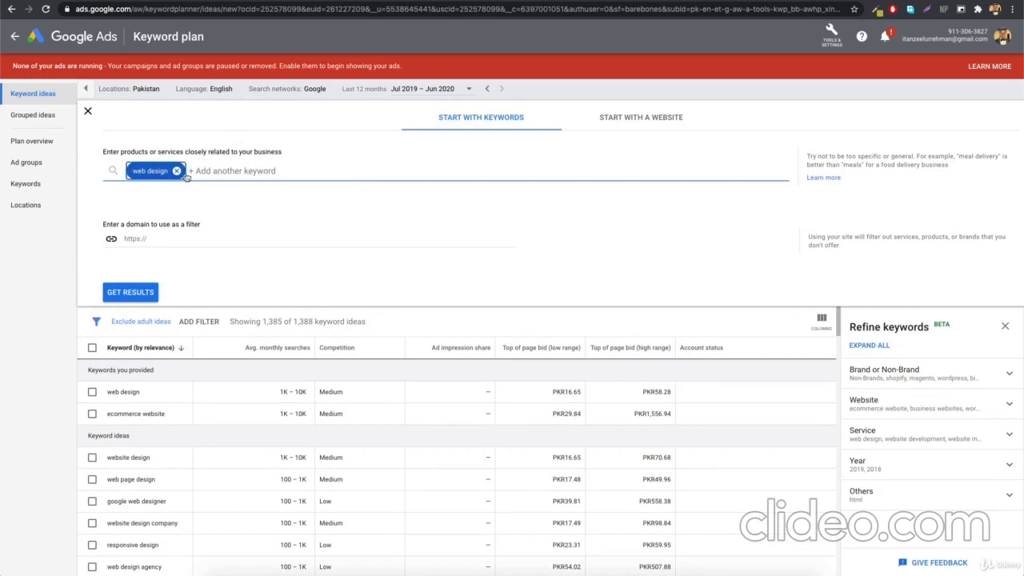
click(176, 171)
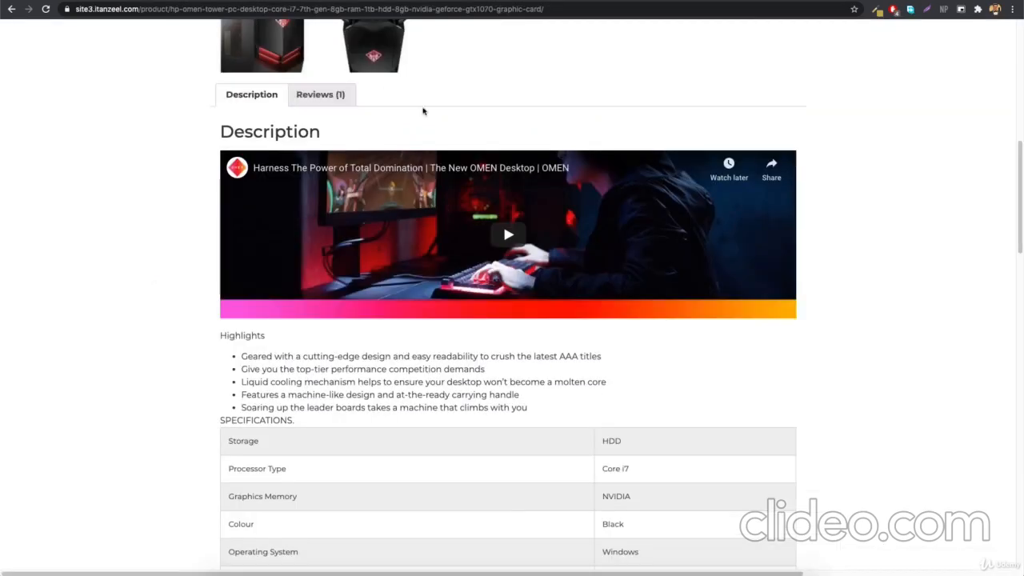
- Pick out the "HP OMEN" part of the product page's title and get keyword ideas for it in Keyword Planner
scroll(515, 189, up, 6)
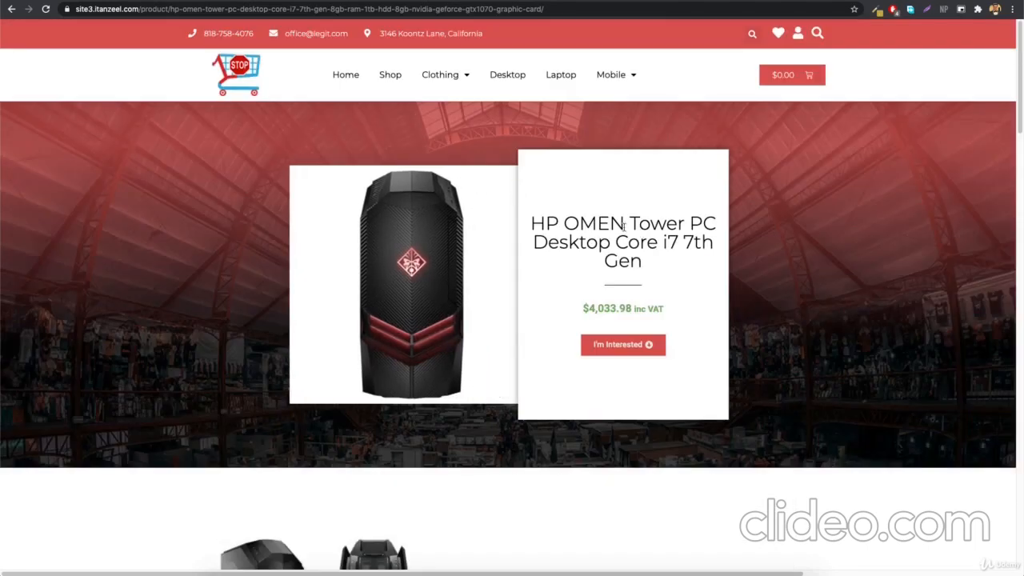
drag(531, 224, 627, 220)
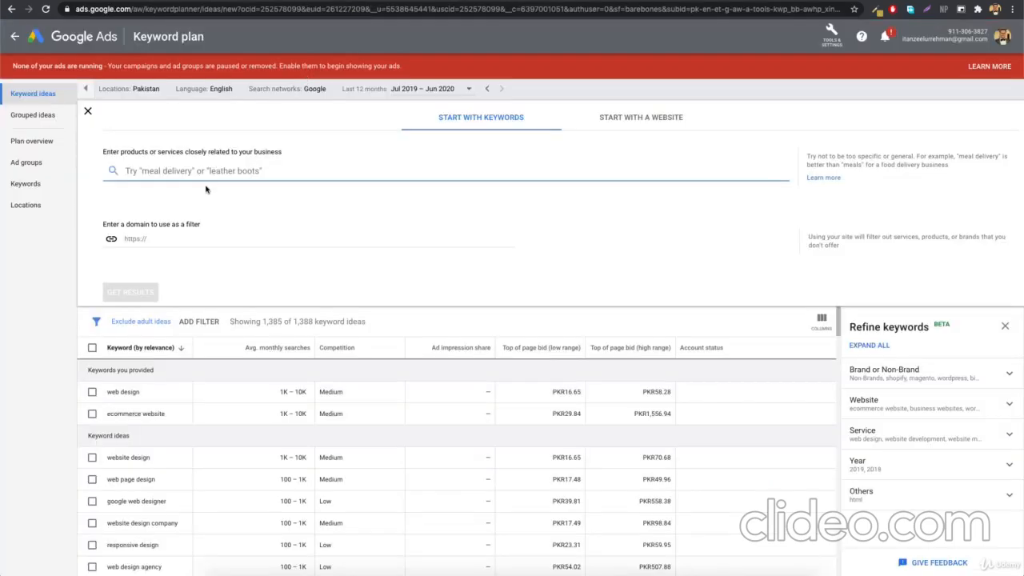
text(HP OMEN)
click(132, 291)
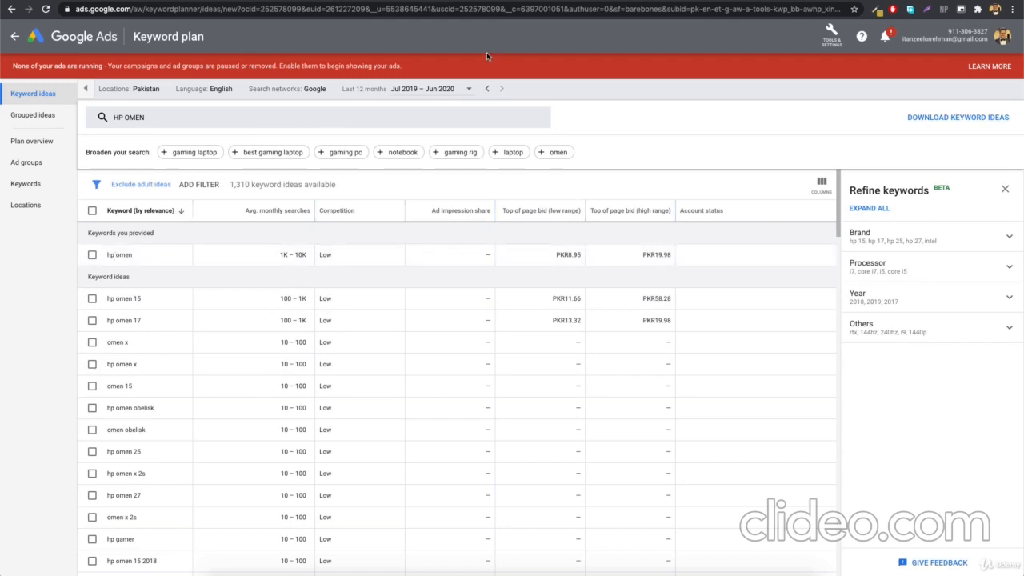
- Add the United States to the targeted locations for the HP OMEN keyword ideas
click(166, 90)
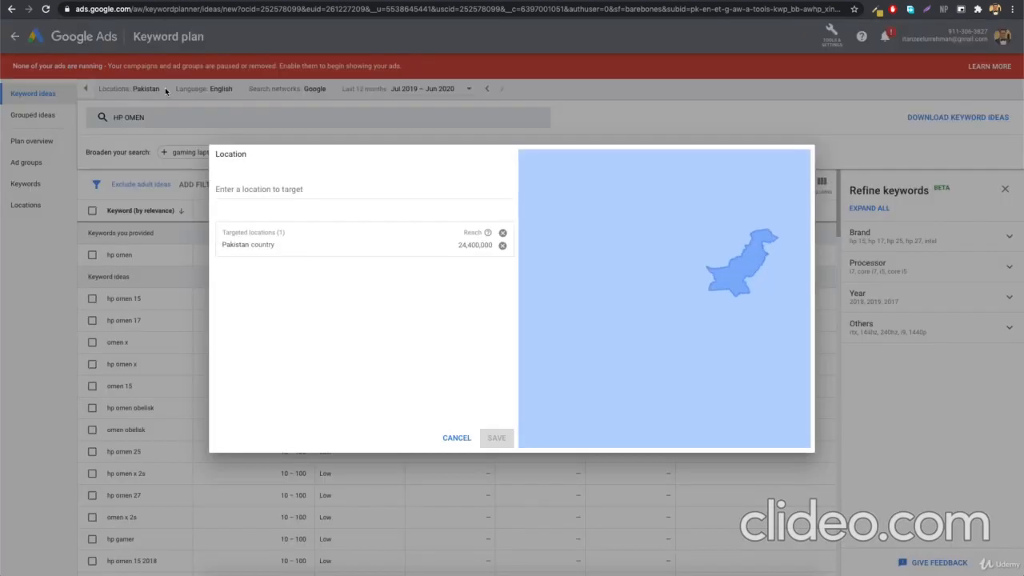
click(273, 189)
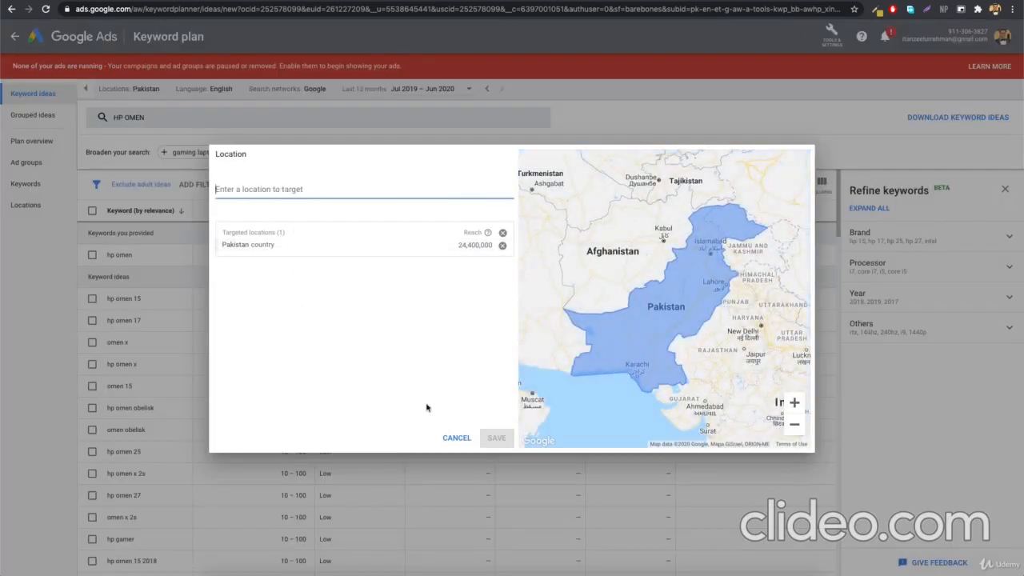
text(unite)
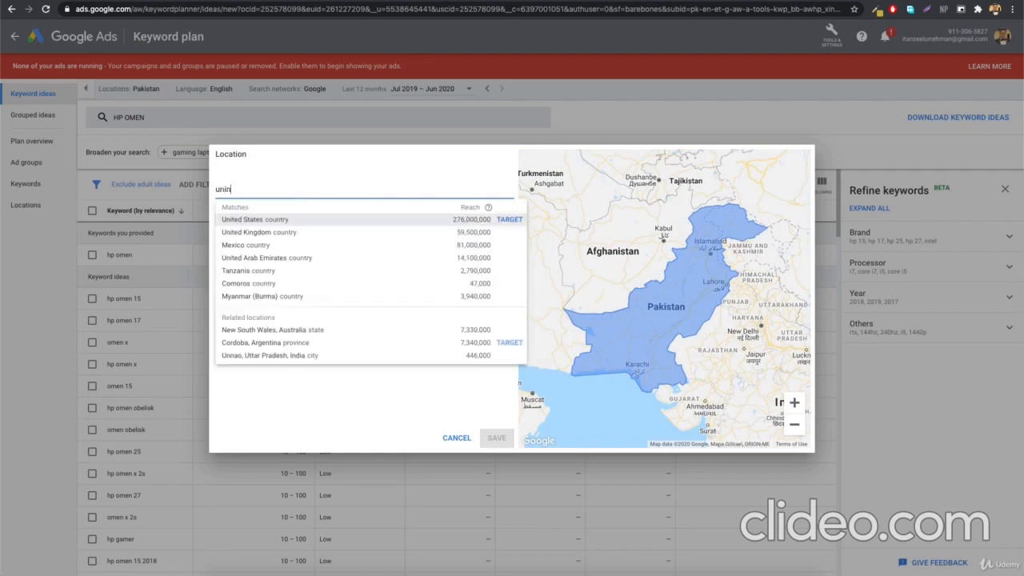
click(404, 221)
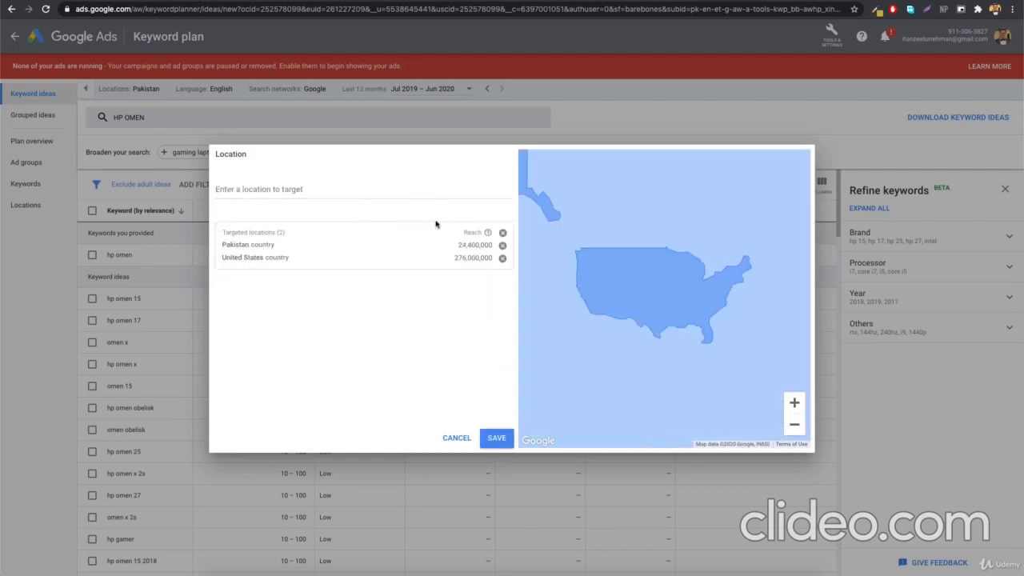
- Add the United Kingdom to the targeted locations for the HP OMEN keyword ideas and save the location selection
click(326, 191)
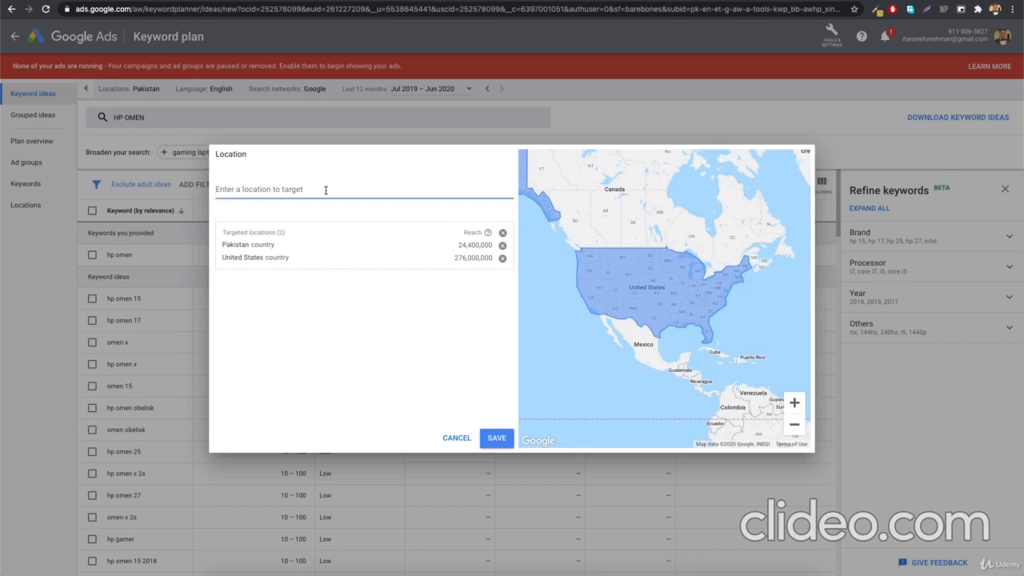
text(uni)
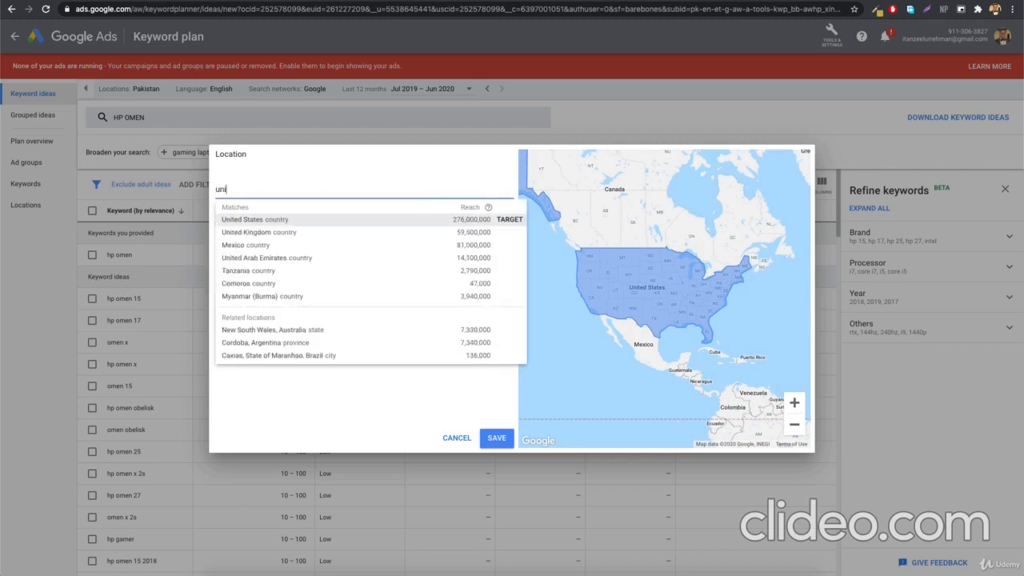
click(320, 233)
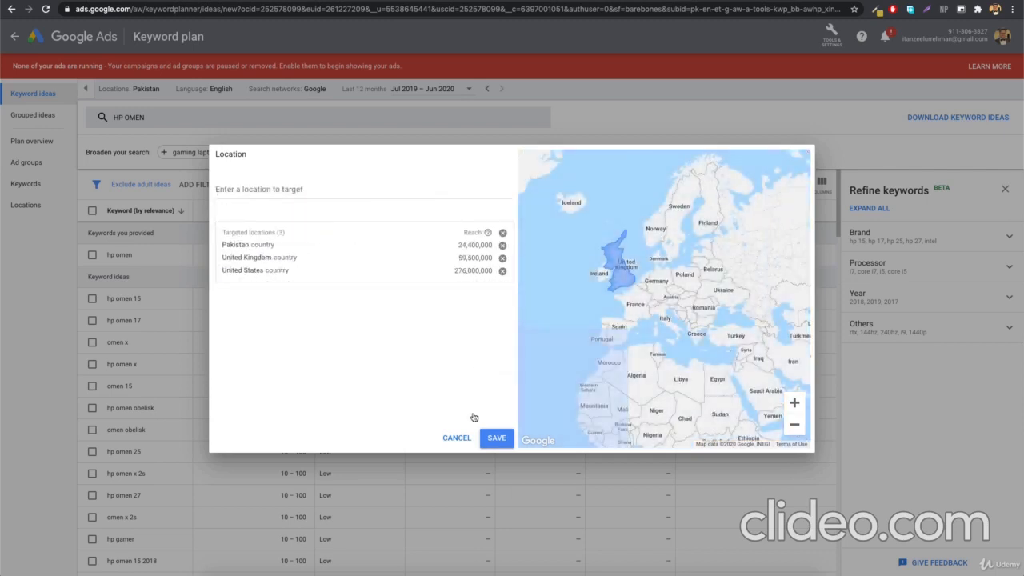
click(496, 442)
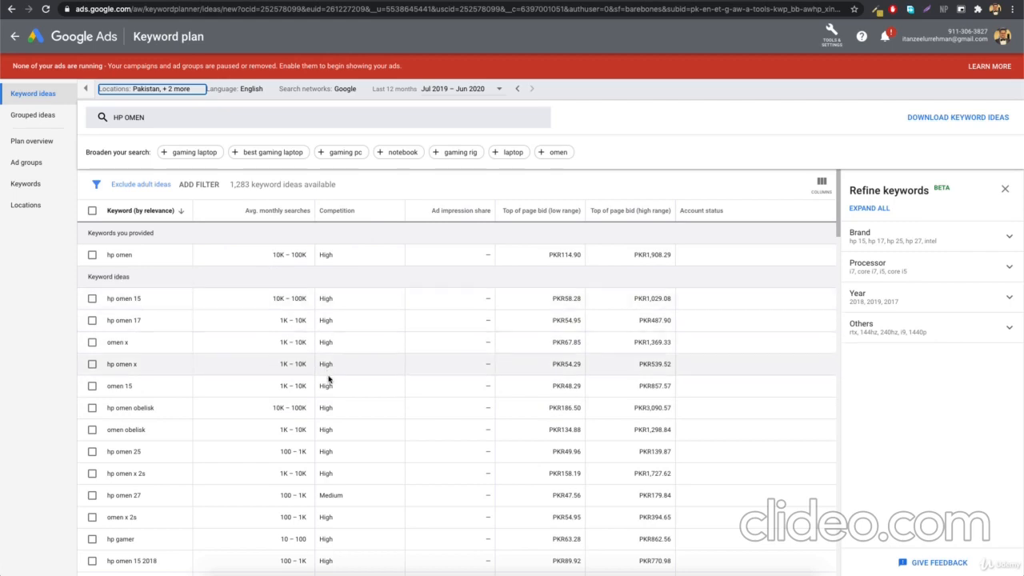
- Examine the average monthly searches and competition of the HP OMEN keyword ideas for the chosen locations
scroll(312, 393, down, 1)
scroll(356, 410, down, 8)
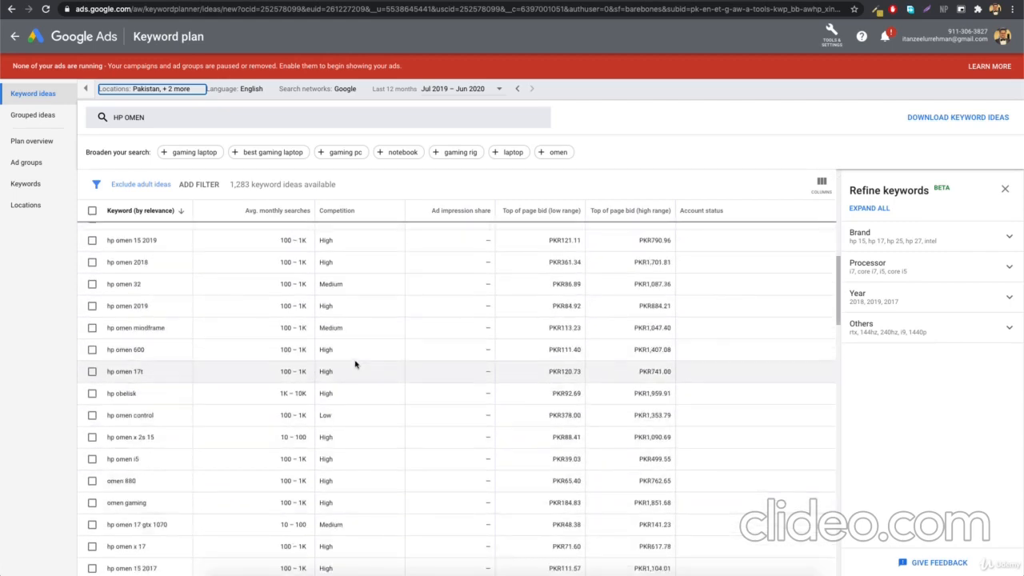
scroll(366, 441, down, 1)
scroll(369, 424, down, 5)
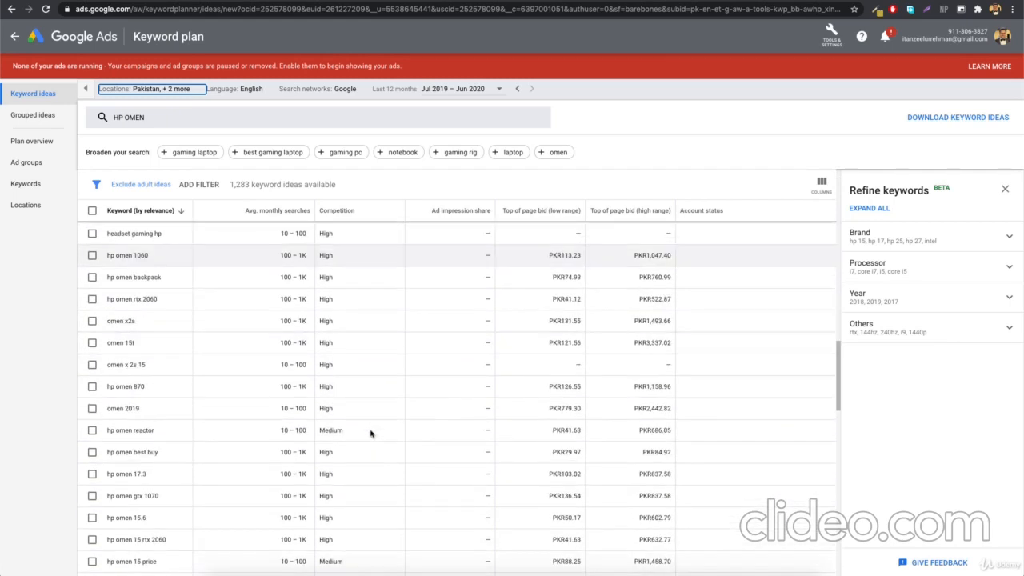
scroll(370, 433, down, 5)
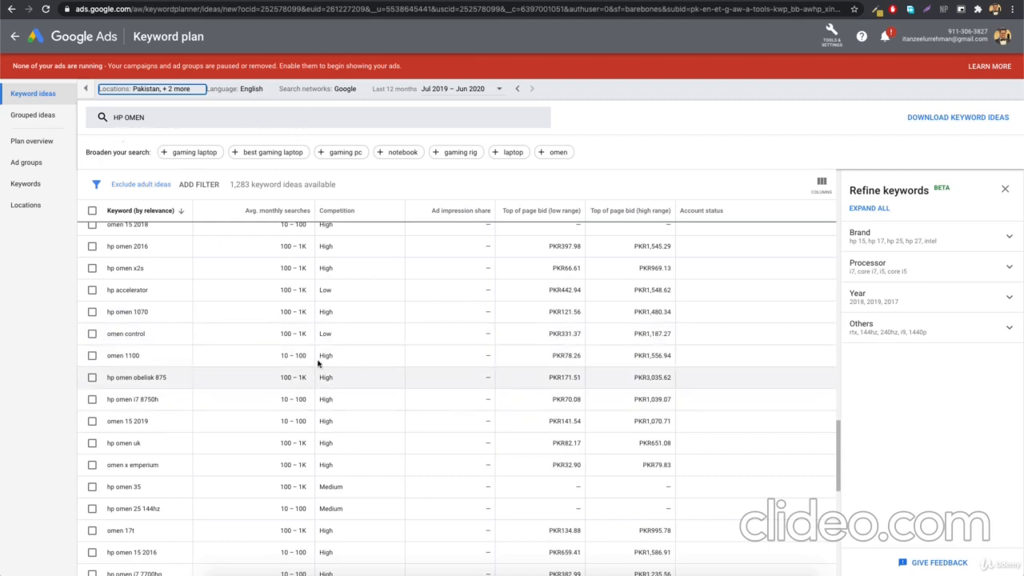
scroll(344, 492, down, 2)
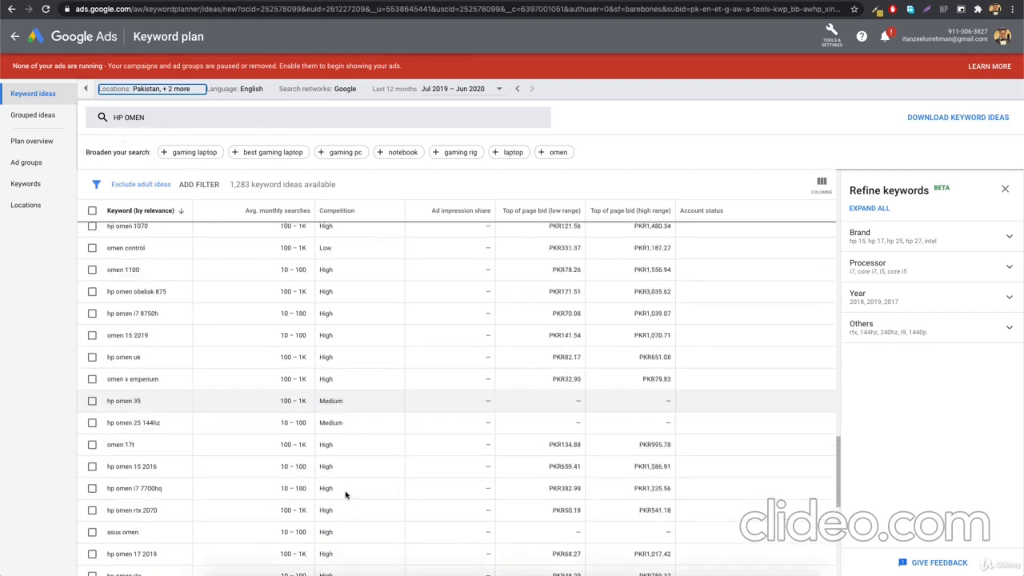
scroll(346, 495, down, 3)
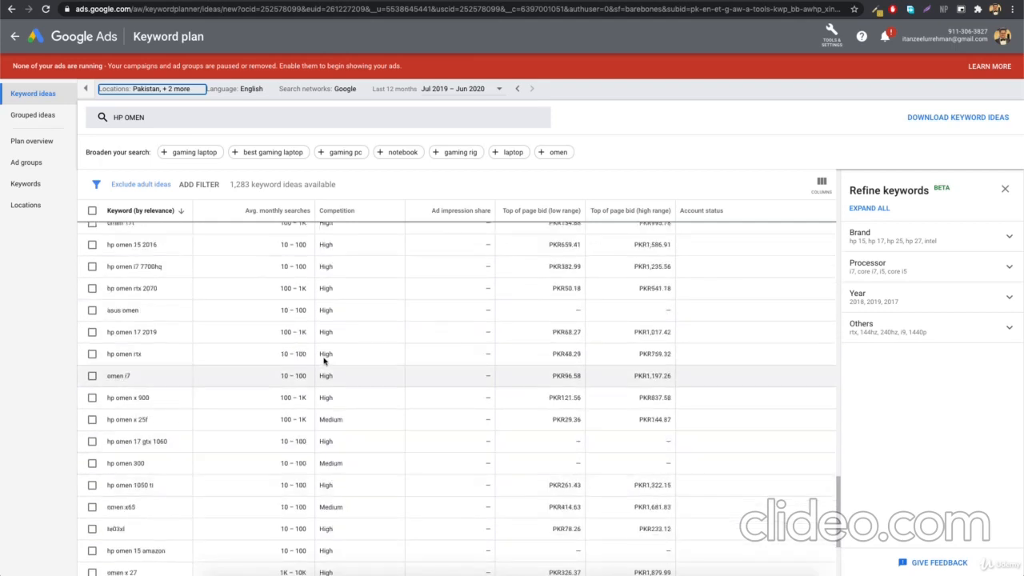
- Replace the searched keyword with "HP OMEN PC core i7", get its keyword ideas and review their monthly searches
click(181, 124)
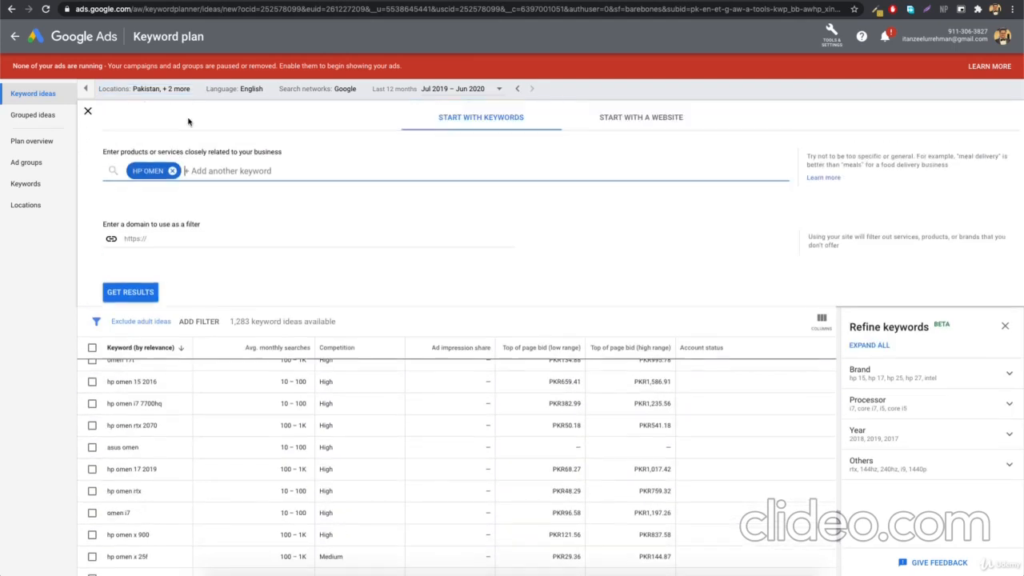
click(159, 171)
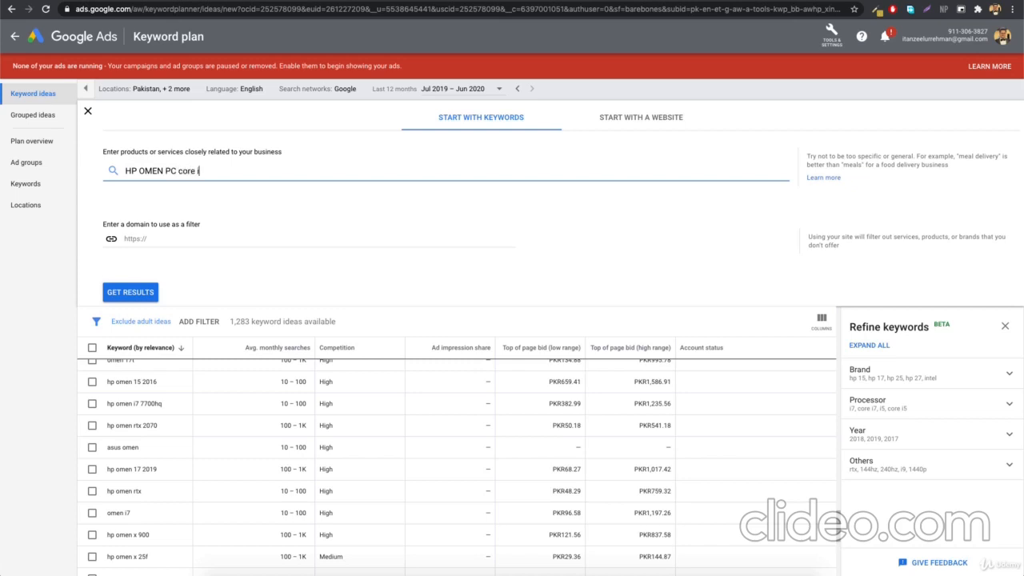
click(128, 293)
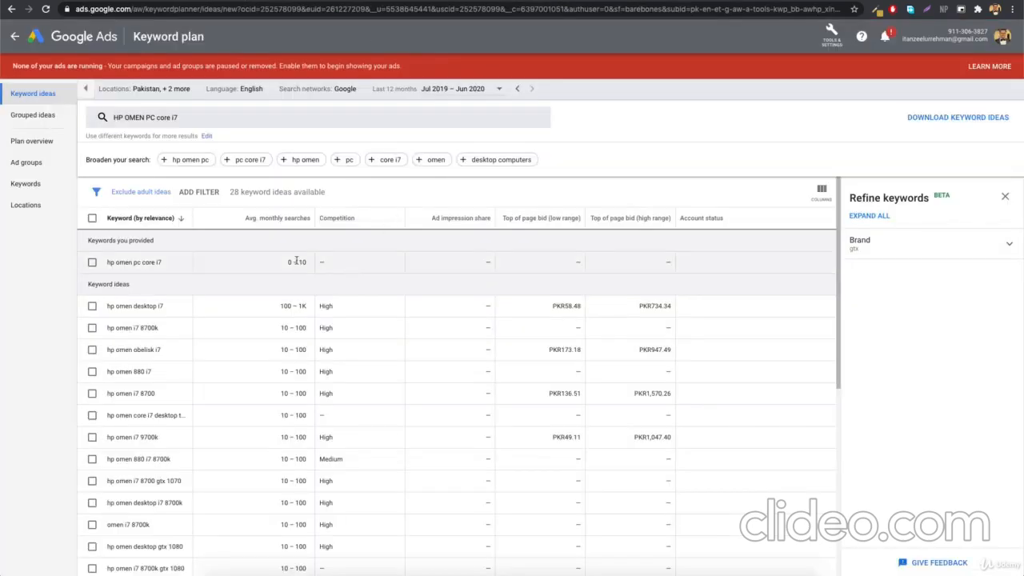
scroll(336, 328, down, 5)
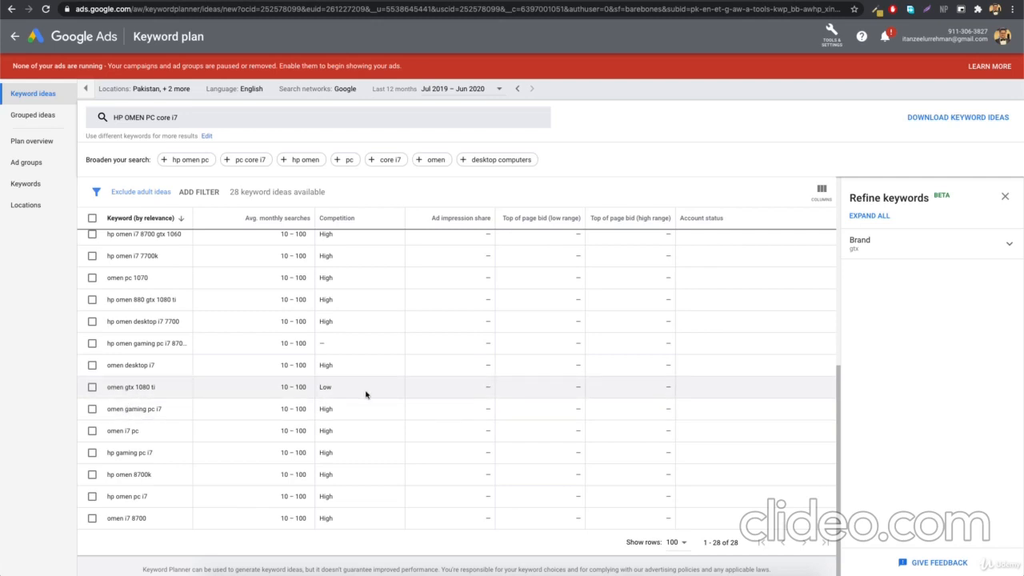
scroll(328, 390, up, 5)
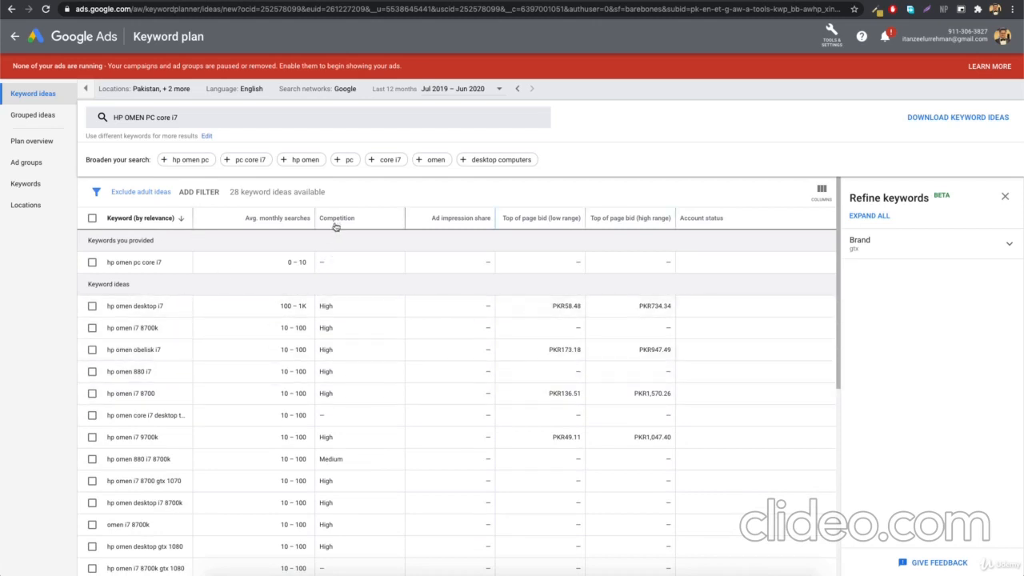
mouse_move(261, 221)
- Open Google Trends in a new browser tab and explore the search term "apple watch"
key(ctrl+t)
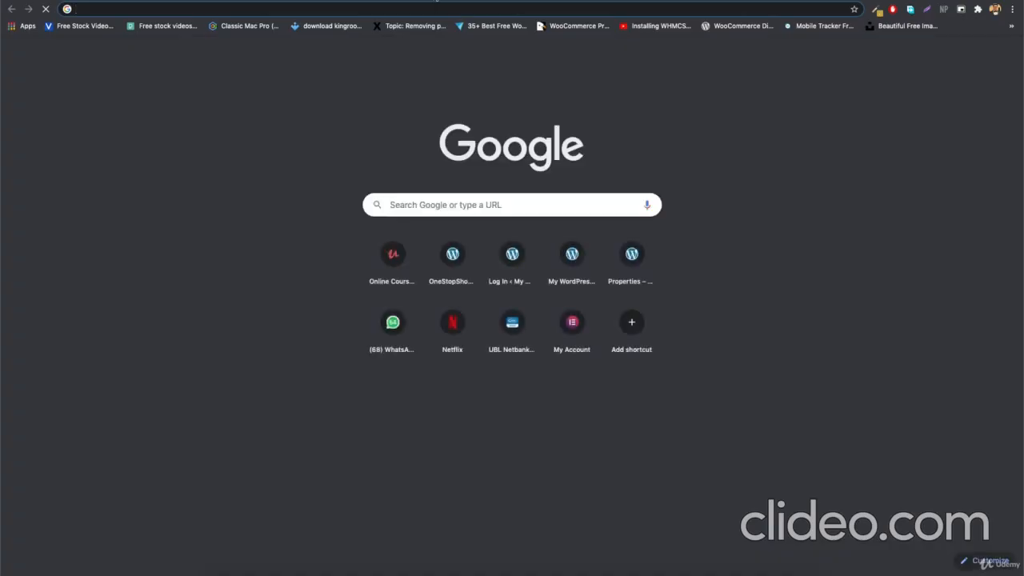
text(trends)
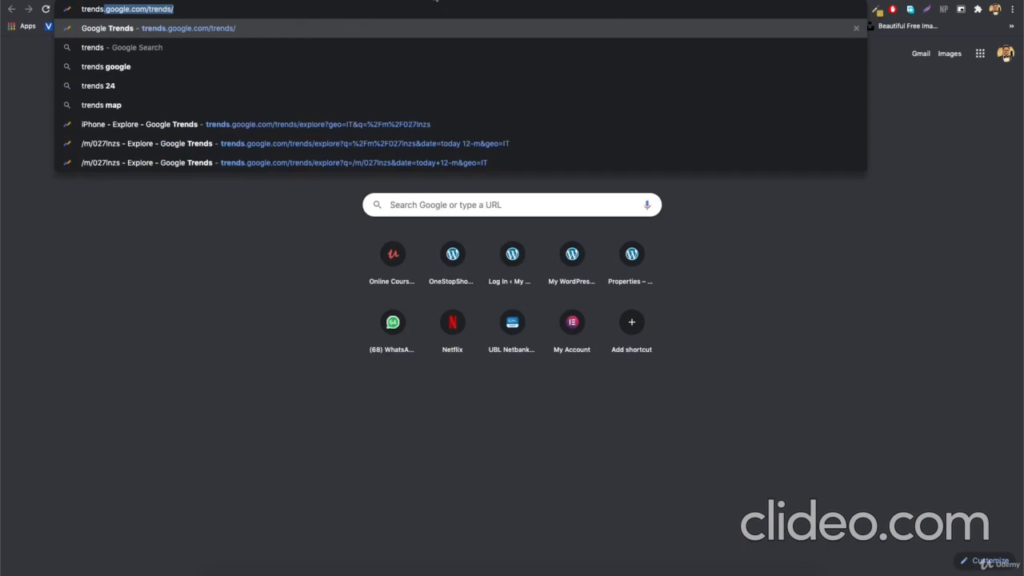
key(Return)
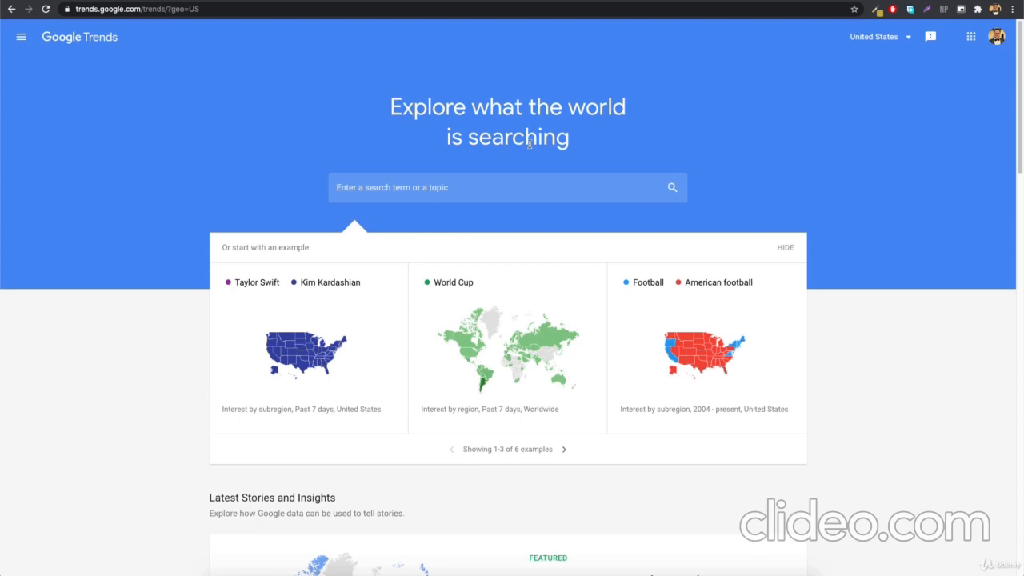
click(501, 187)
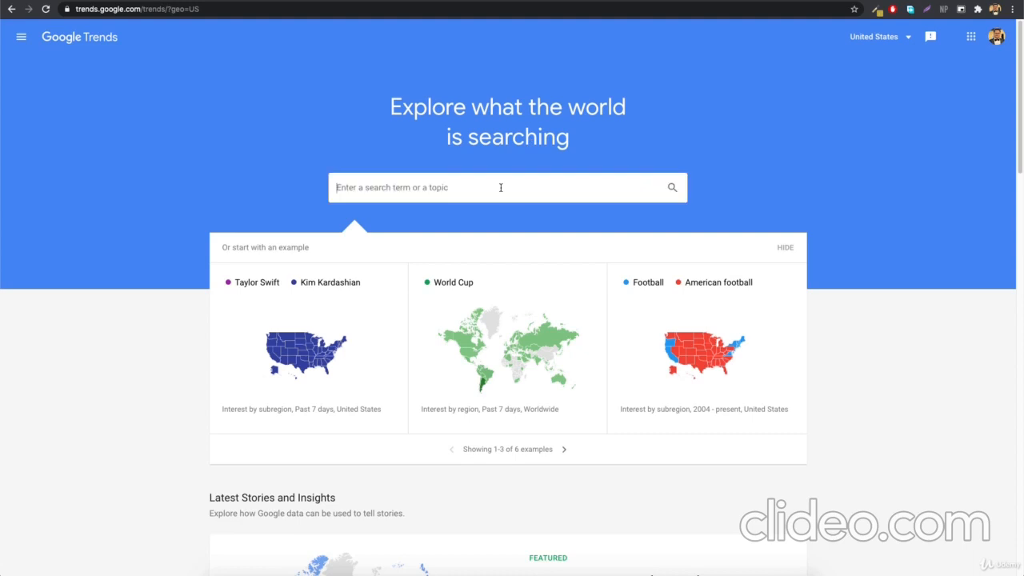
text(apple watch)
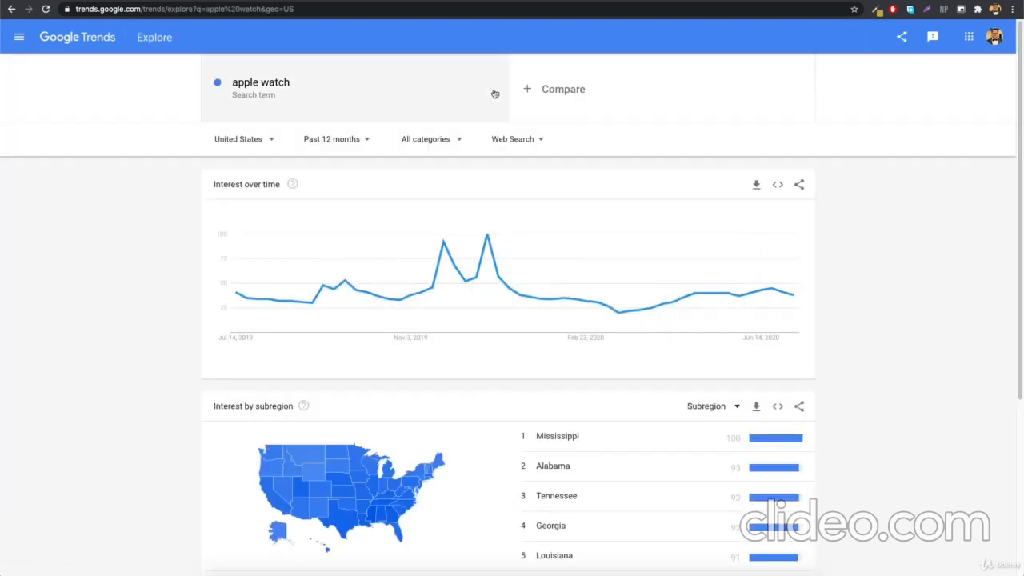
- Compare "apple watch" with the search term "samsung gear" and review the interest over time and by subregion
click(552, 88)
text(sam)
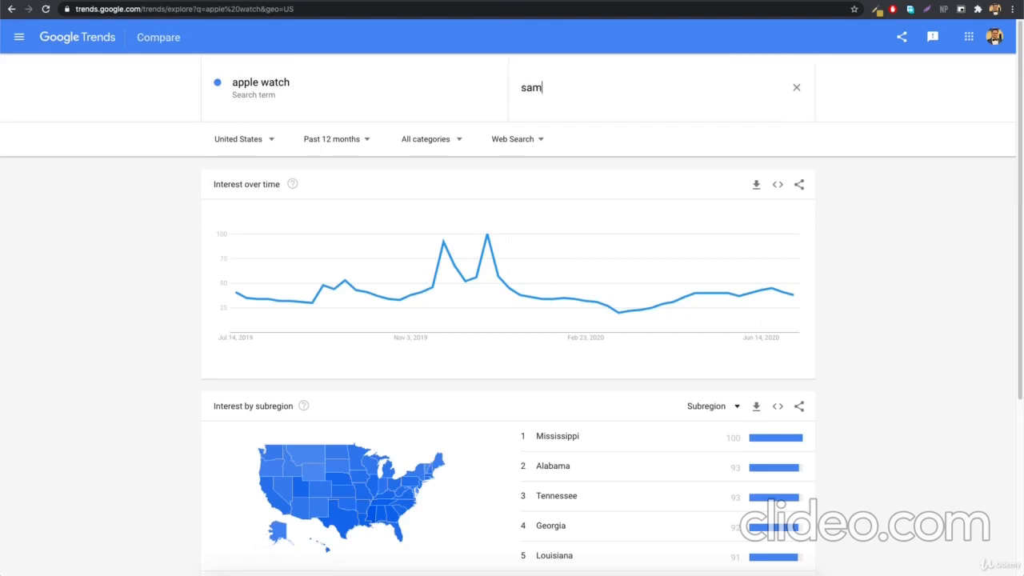
text(sung gear)
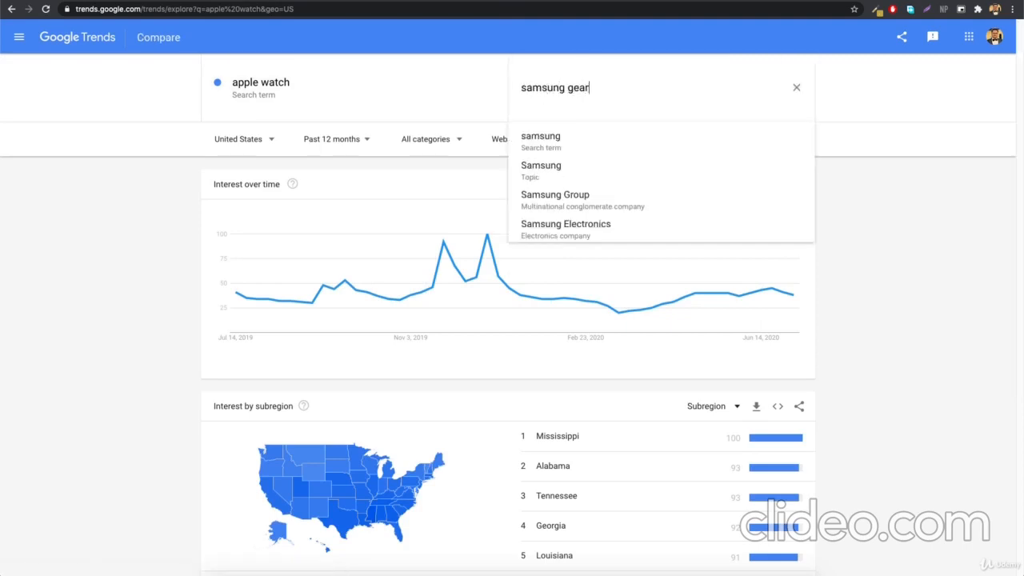
key(Return)
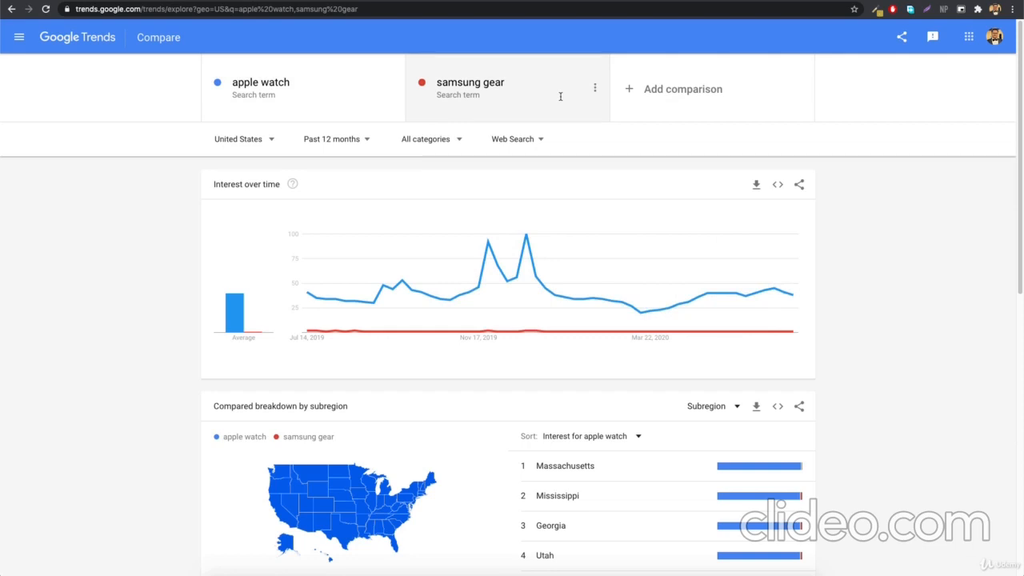
scroll(480, 304, down, 2)
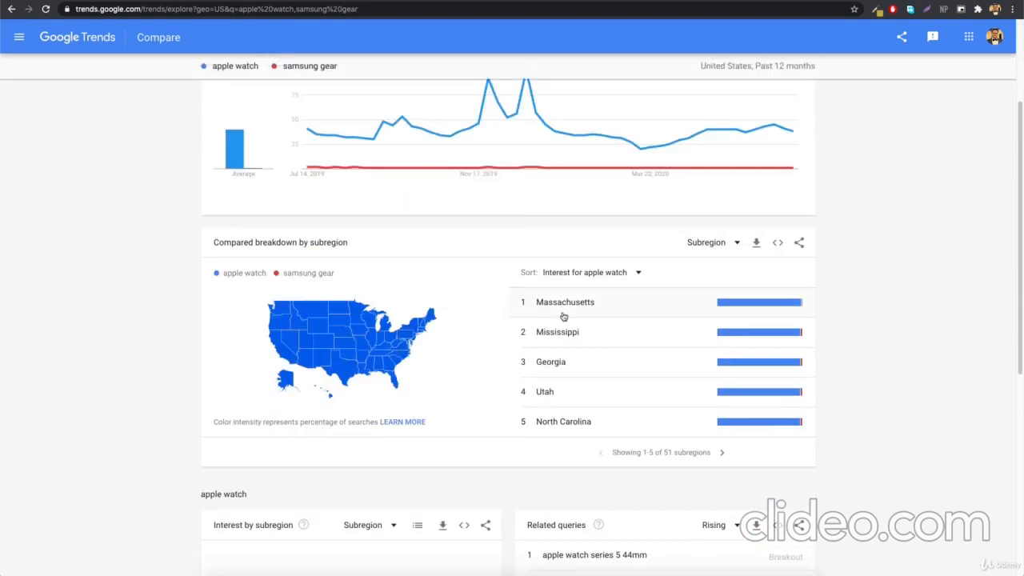
scroll(569, 313, up, 2)
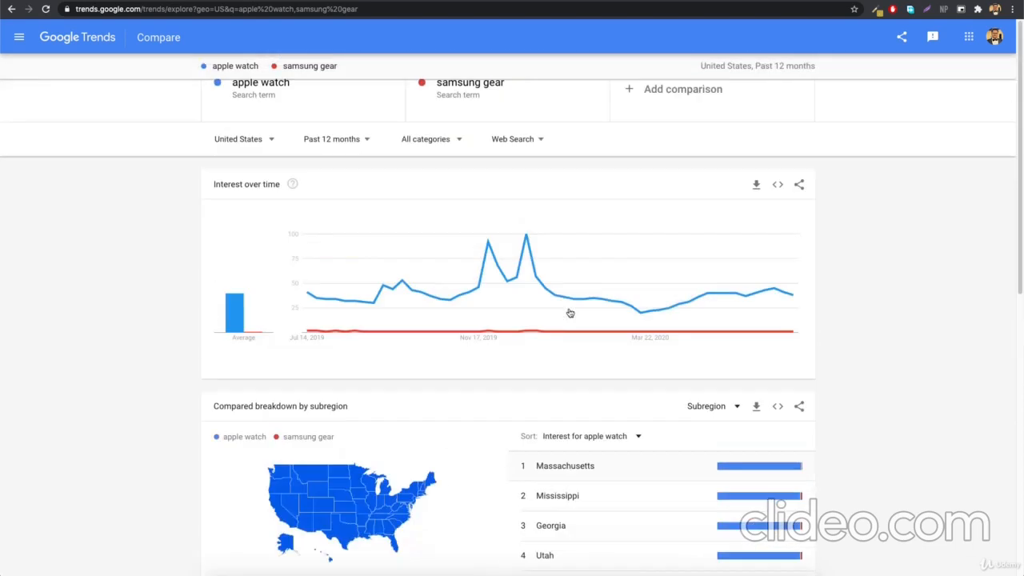
- Check the region filter and set the time range of the Trends comparison to Past 7 days
click(241, 139)
click(162, 202)
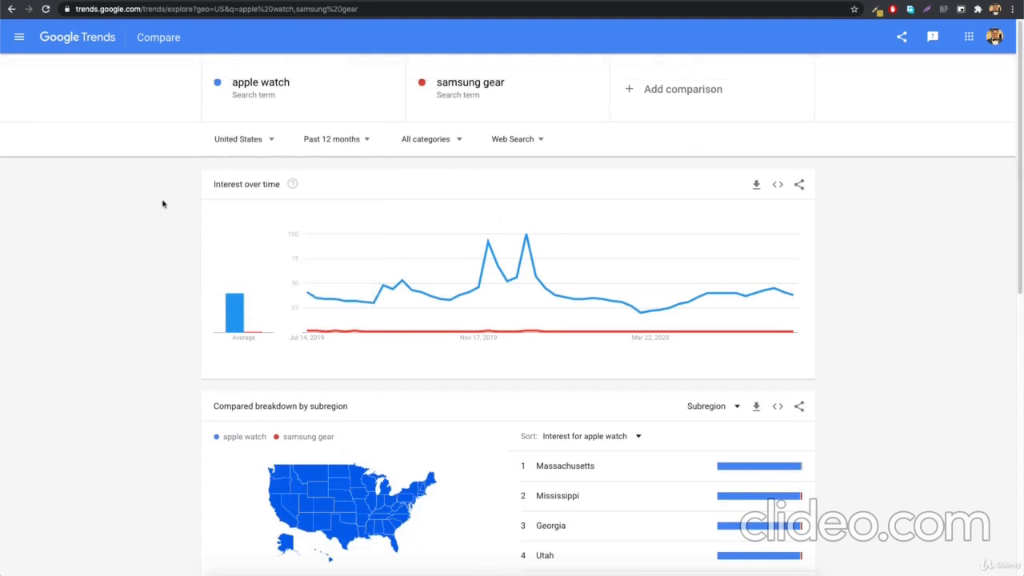
click(350, 143)
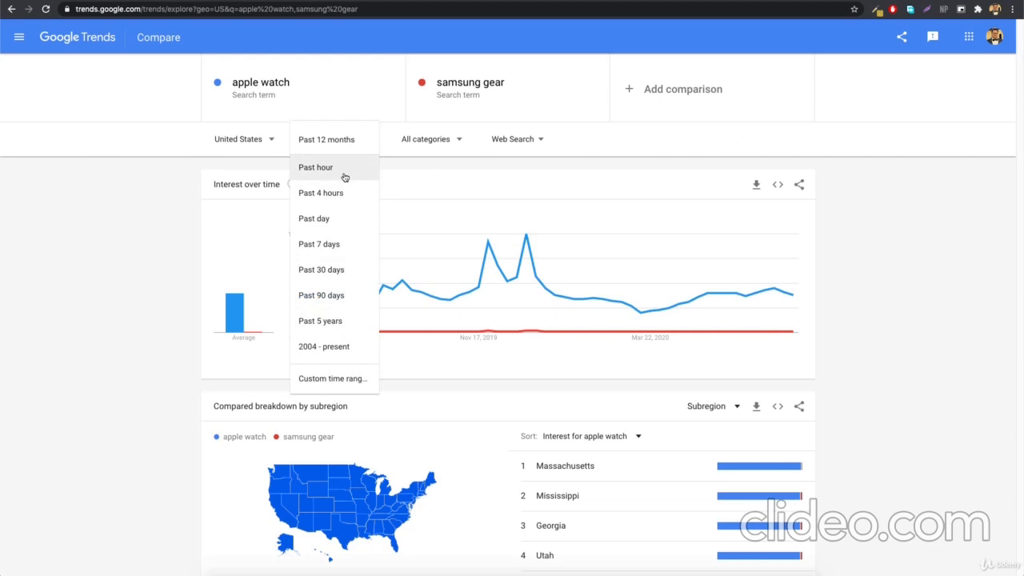
click(343, 246)
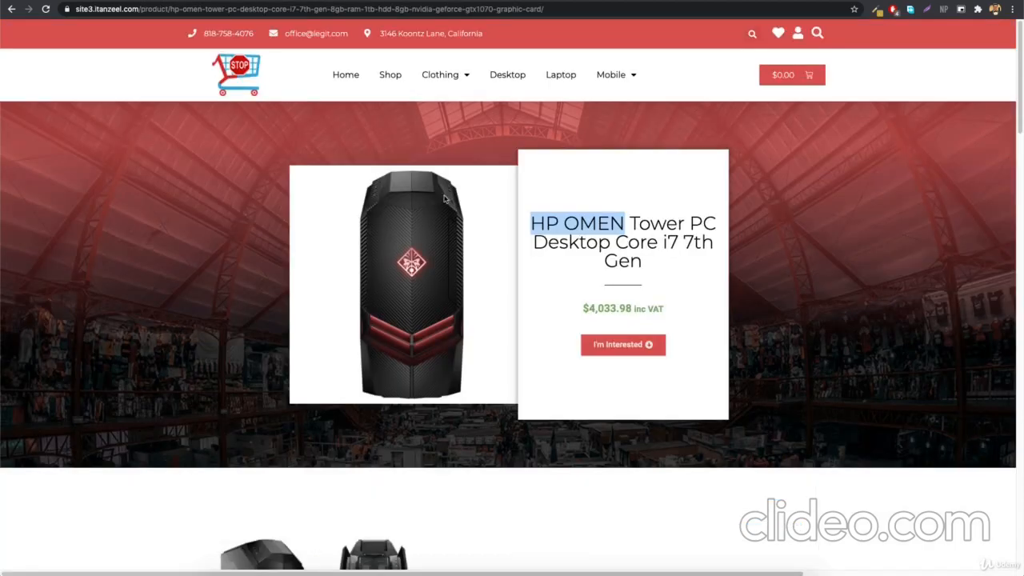
- On the shop's product page, examine the "HP OMEN Tower PC" part of the title against the URL, highlights and specifications
drag(531, 225, 717, 227)
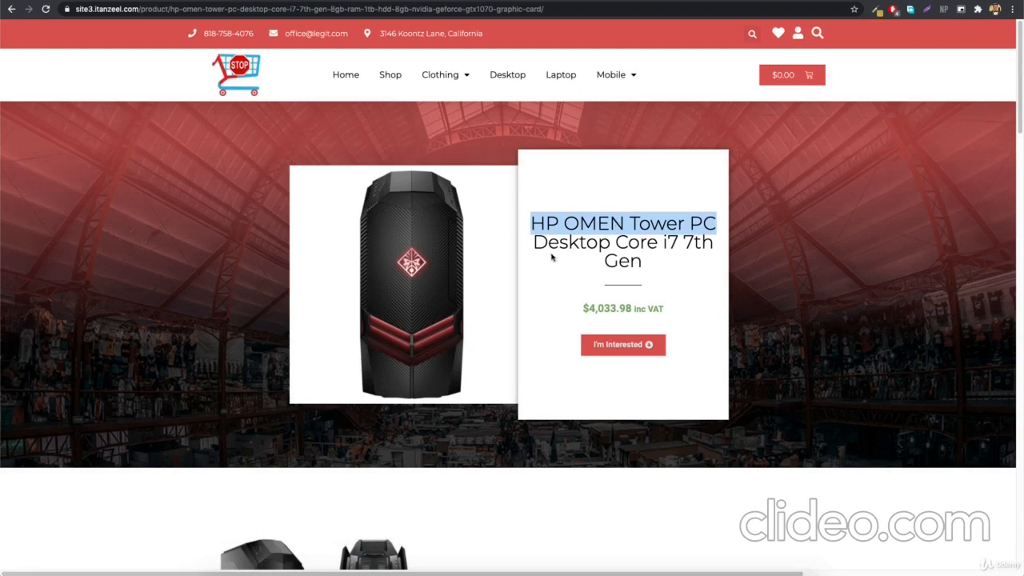
click(534, 223)
drag(532, 224, 716, 228)
click(712, 229)
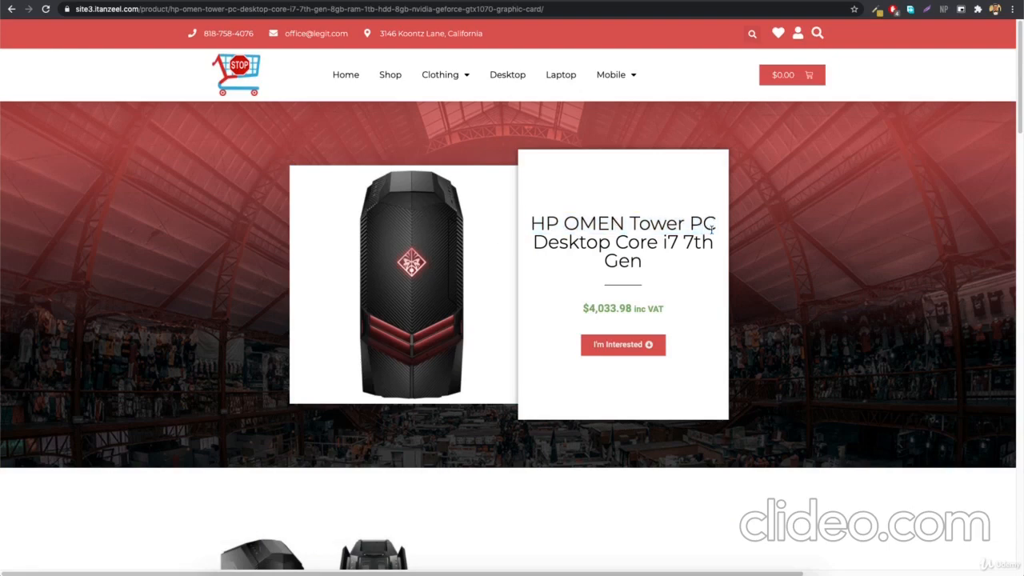
scroll(507, 383, down, 7)
scroll(508, 383, down, 3)
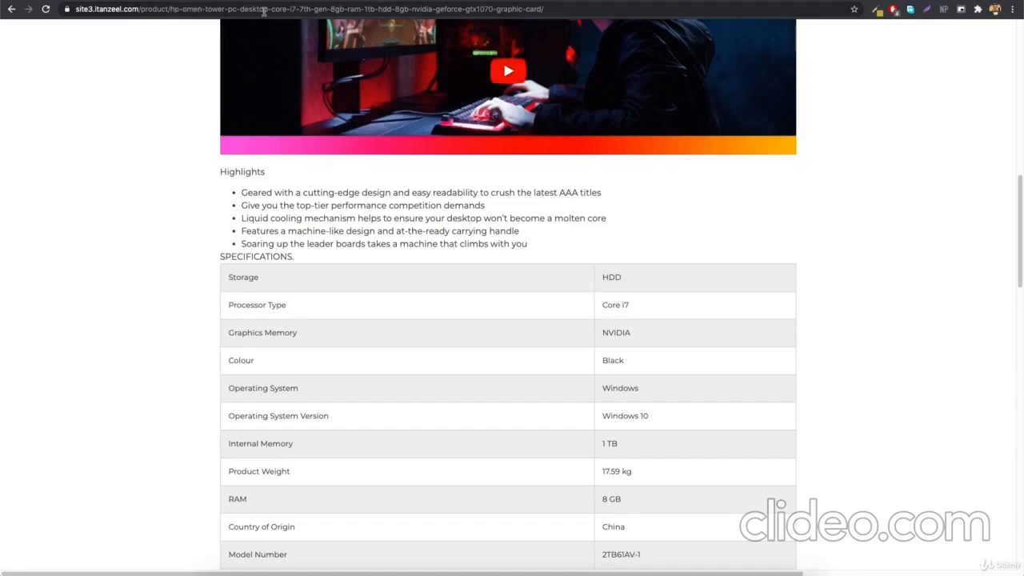
scroll(530, 242, up, 9)
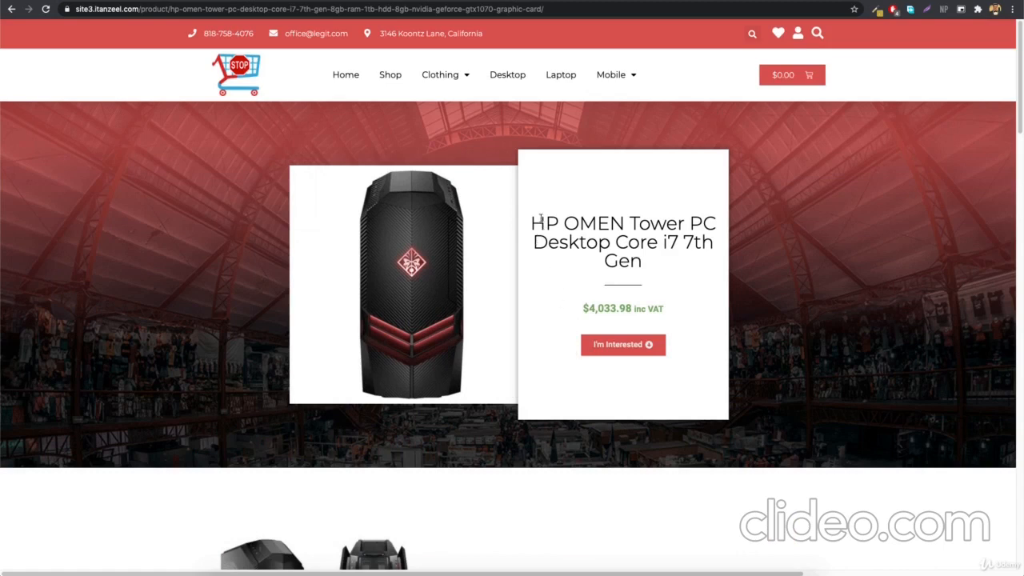
drag(529, 223, 728, 228)
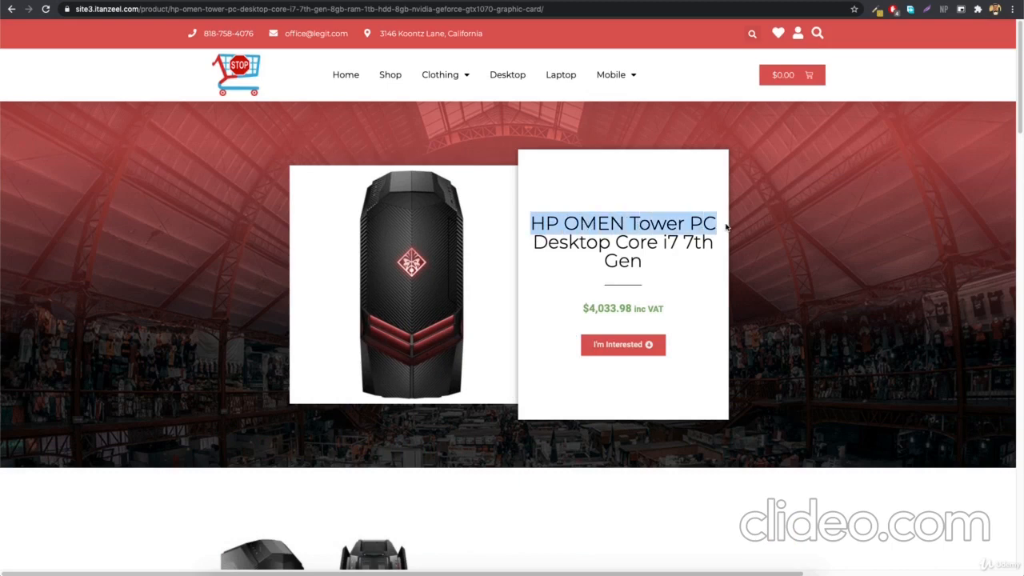
click(678, 225)
drag(530, 224, 730, 224)
click(729, 225)
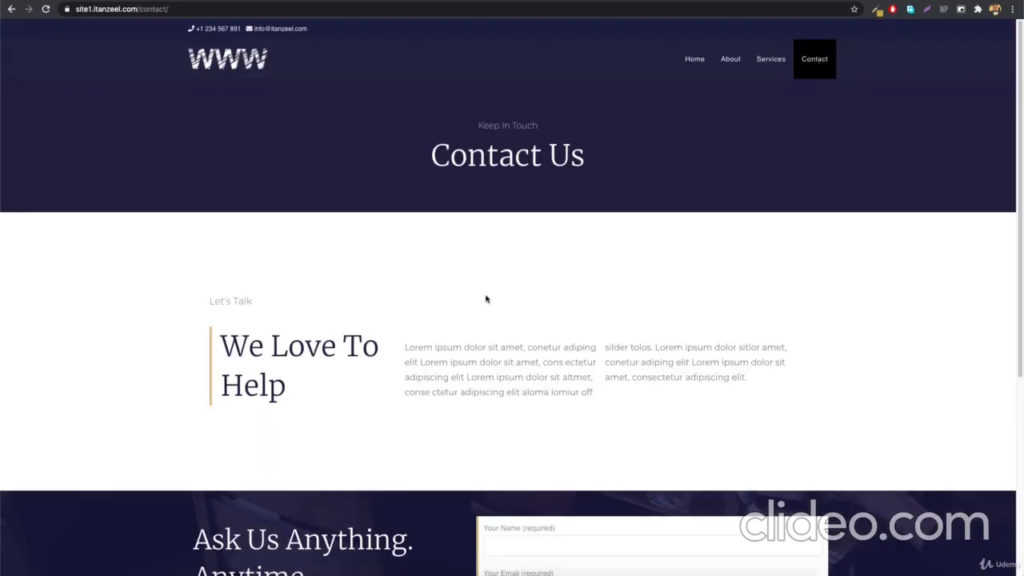
- Look over the website's Contact Us page, including its contact form and contact details
scroll(487, 297, down, 4)
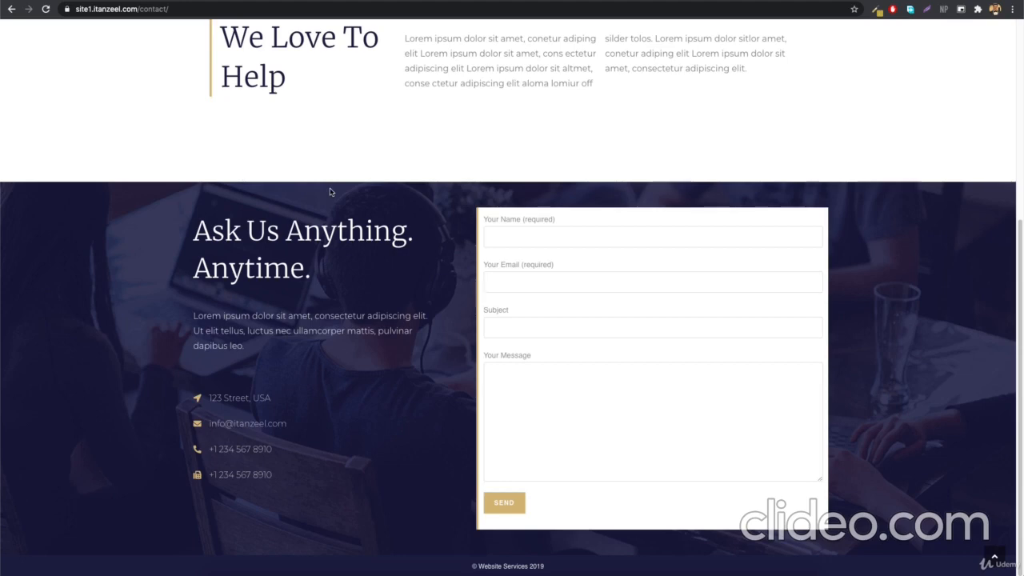
scroll(328, 200, up, 4)
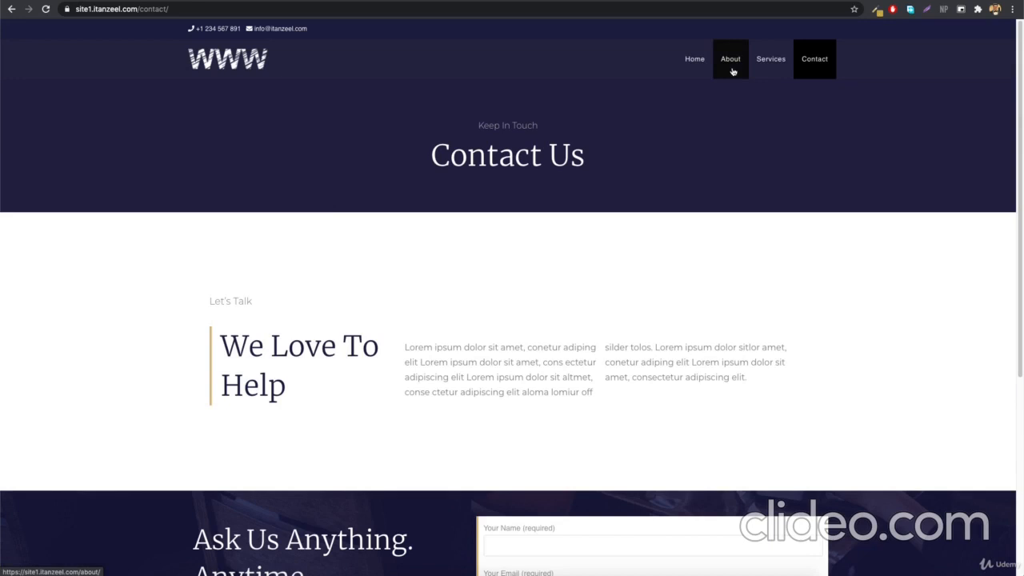
- Look over the website's About page, from the introduction down to the Question And Answers section
click(733, 72)
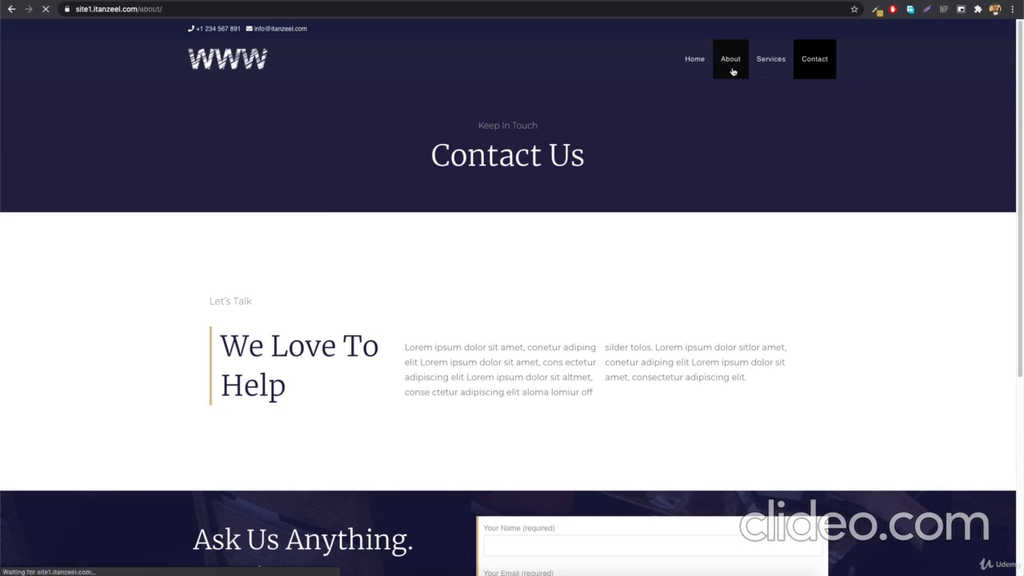
scroll(494, 307, down, 1)
scroll(493, 307, down, 10)
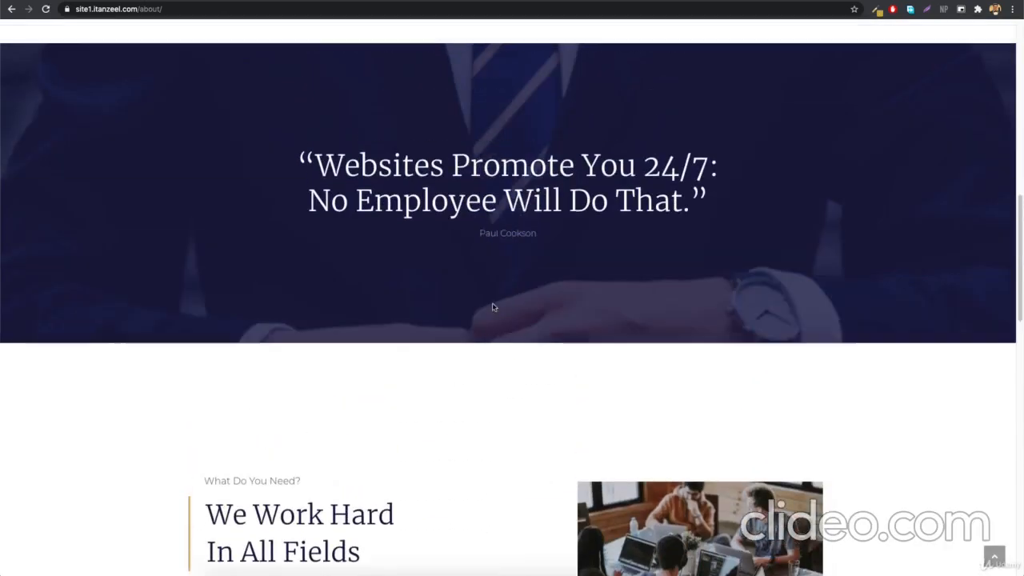
scroll(840, 195, up, 11)
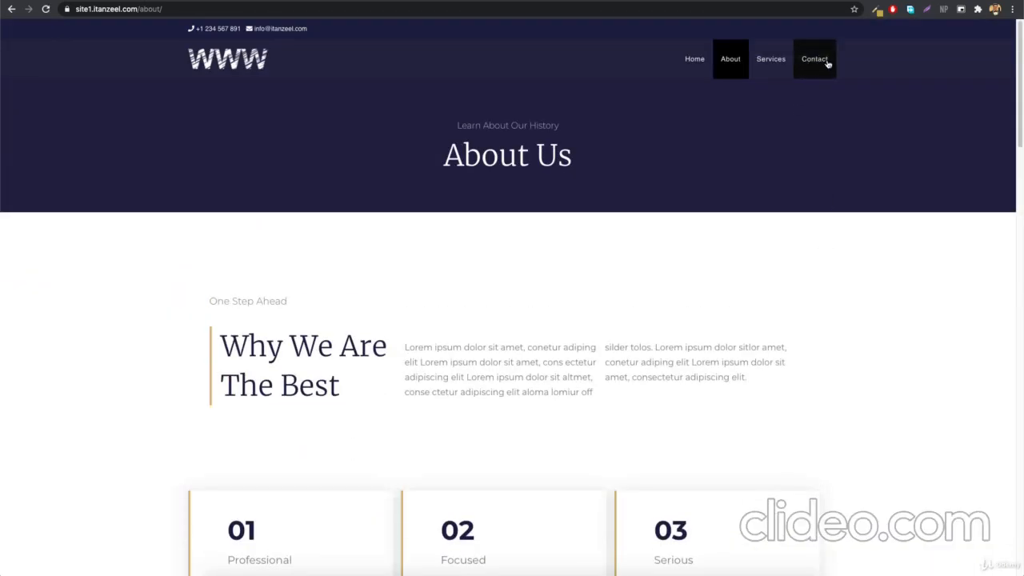
scroll(664, 276, down, 7)
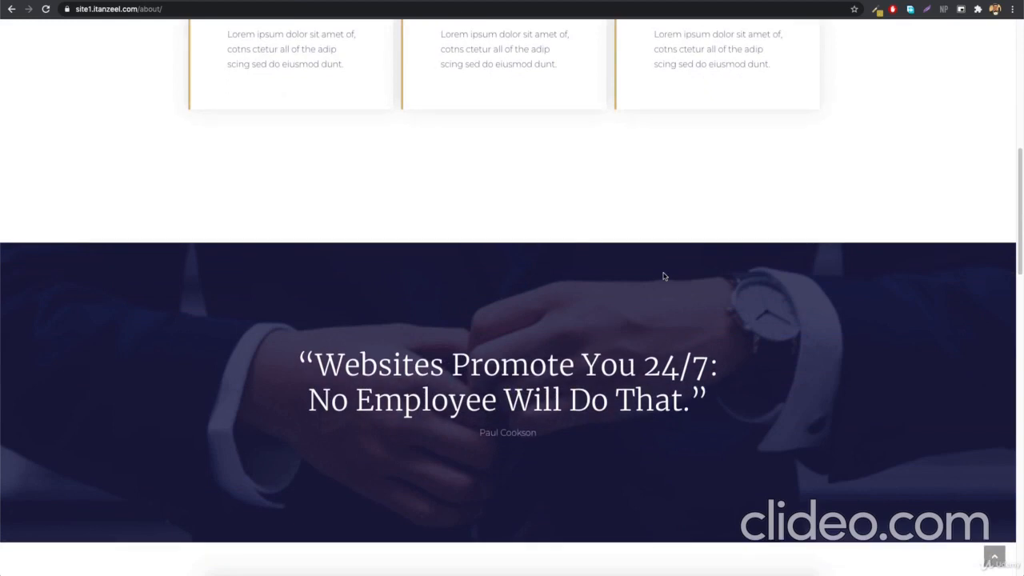
scroll(664, 276, down, 10)
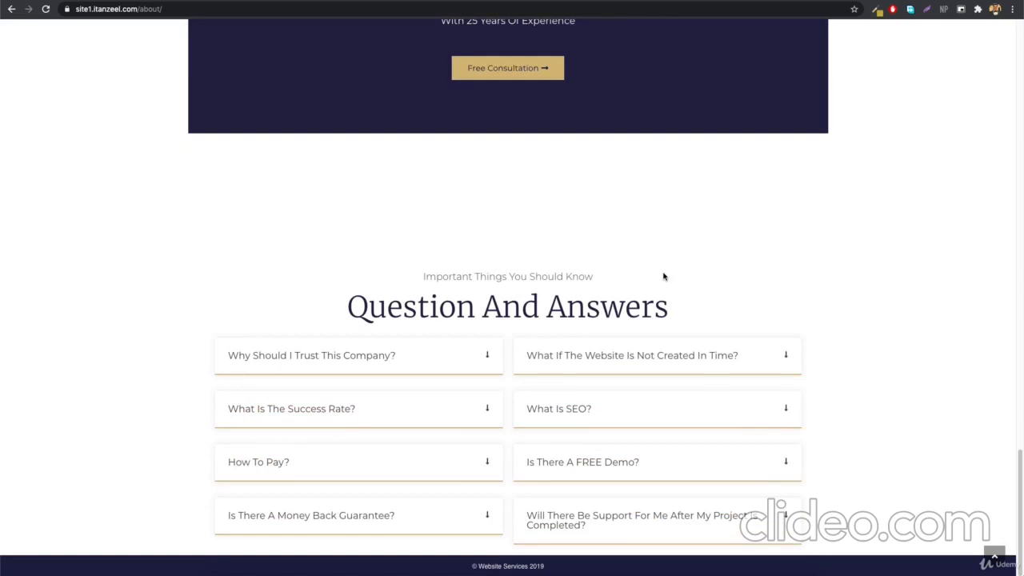
scroll(628, 290, up, 10)
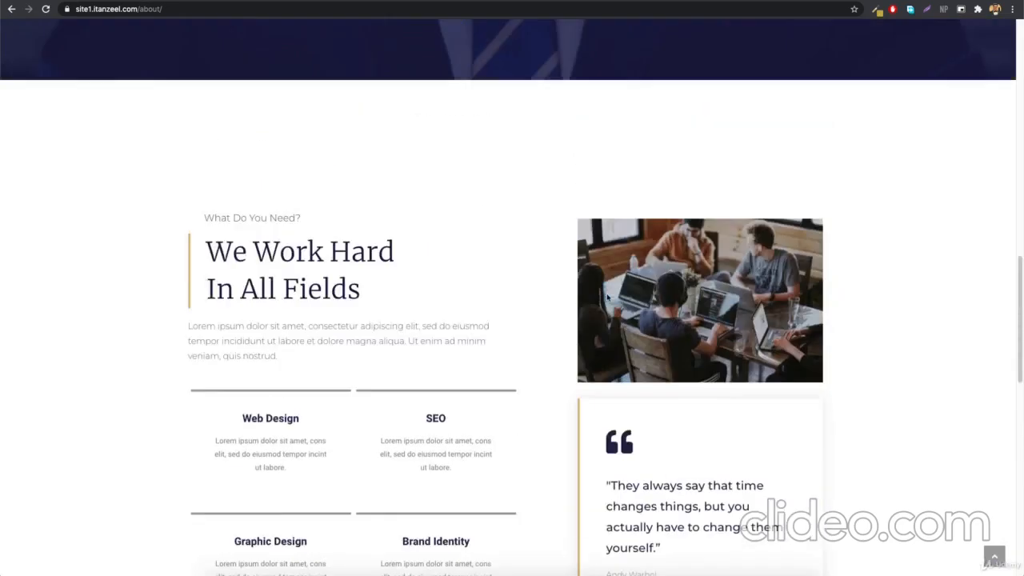
- Search Google for "privacy policy generator" in a new tab and open the privacypolicygenerator.info result
key(ctrl+t)
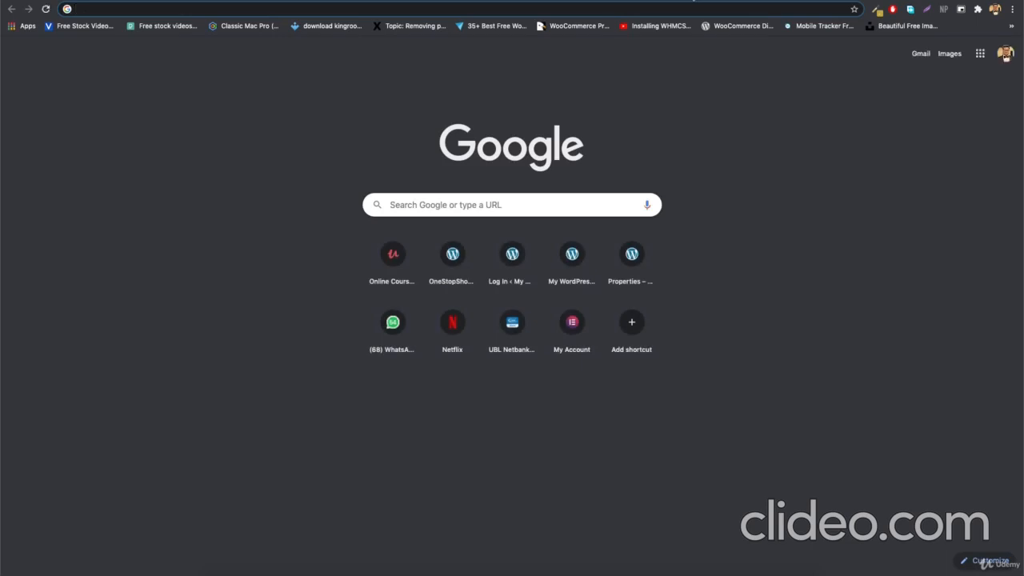
text(priva)
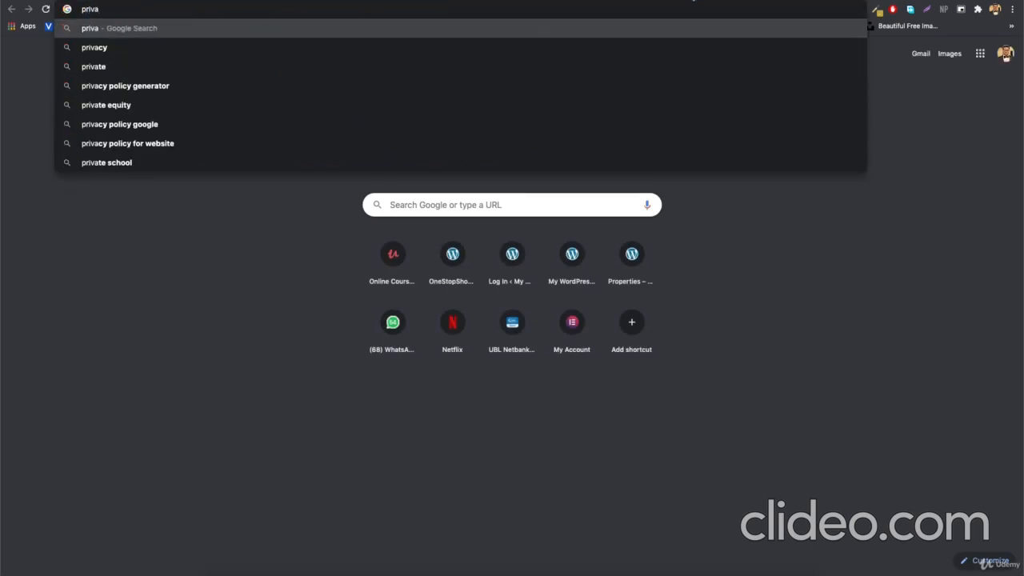
key(Down)
key(Down)
key(Down)
key(Return)
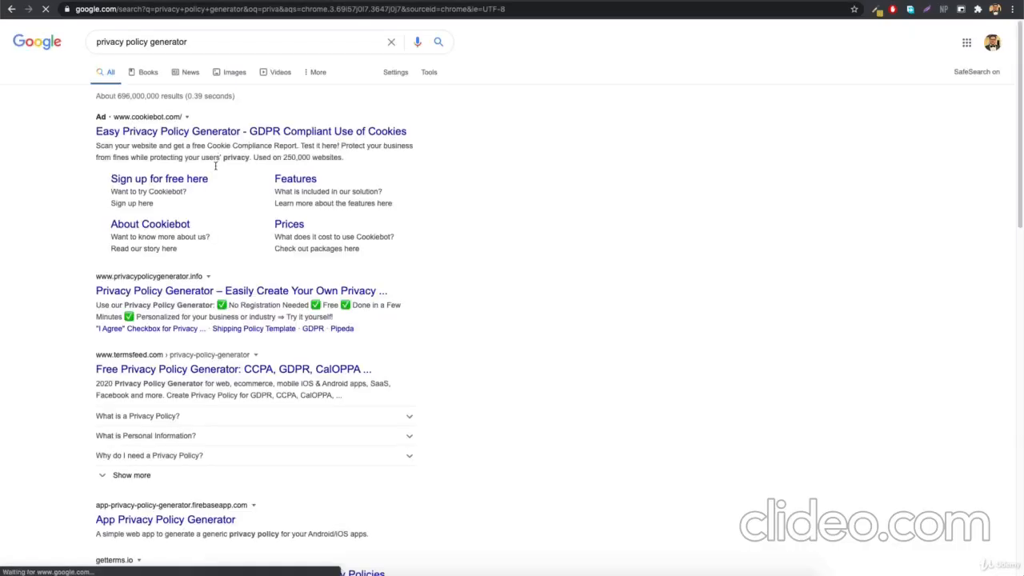
scroll(253, 323, down, 1)
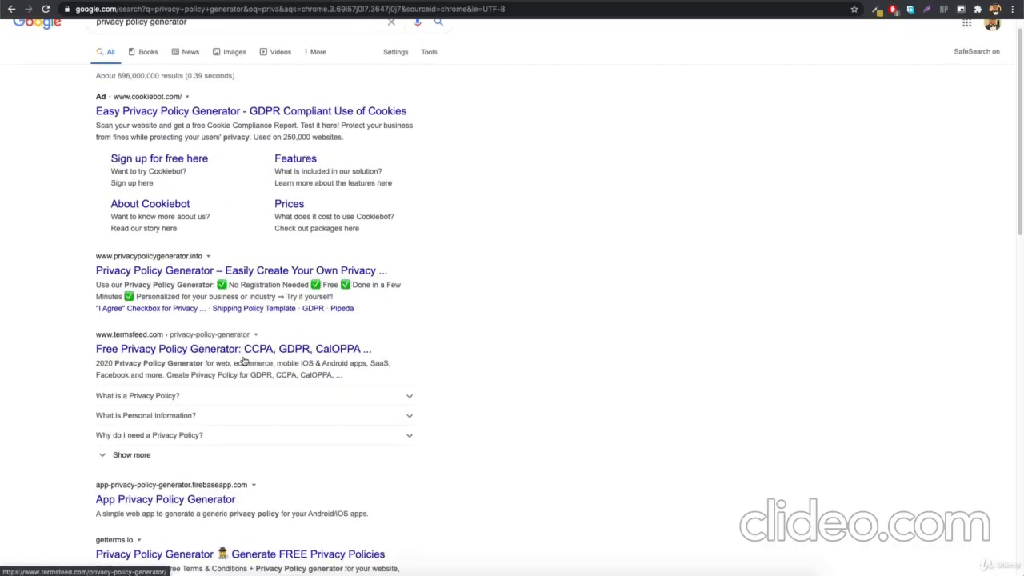
click(252, 272)
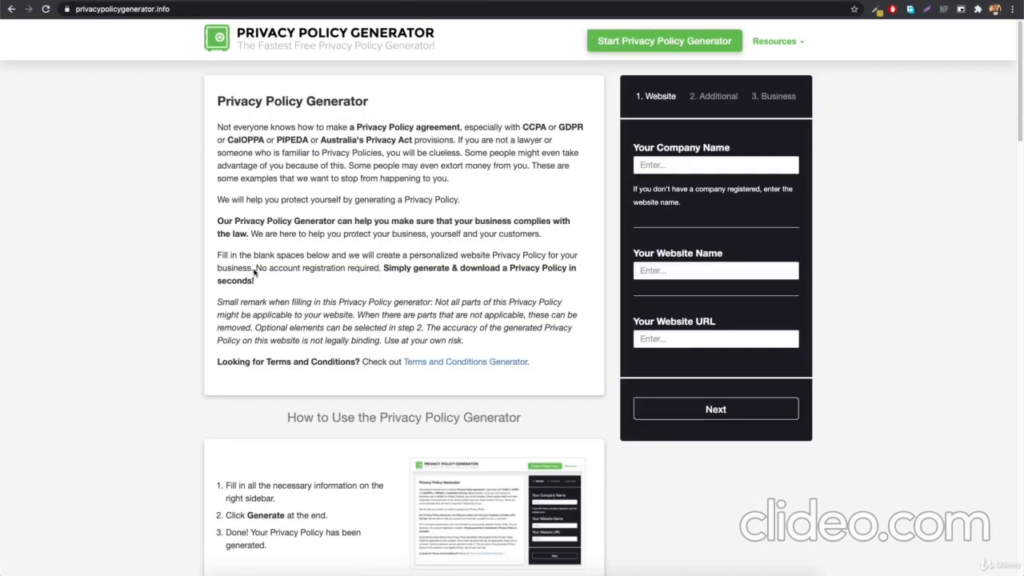
- Start the privacy policy wizard, enter the company name, website name and website URL itanzeel.com, and continue to the Additional questions
scroll(552, 363, down, 2)
scroll(552, 363, down, 2)
scroll(552, 362, up, 4)
click(684, 44)
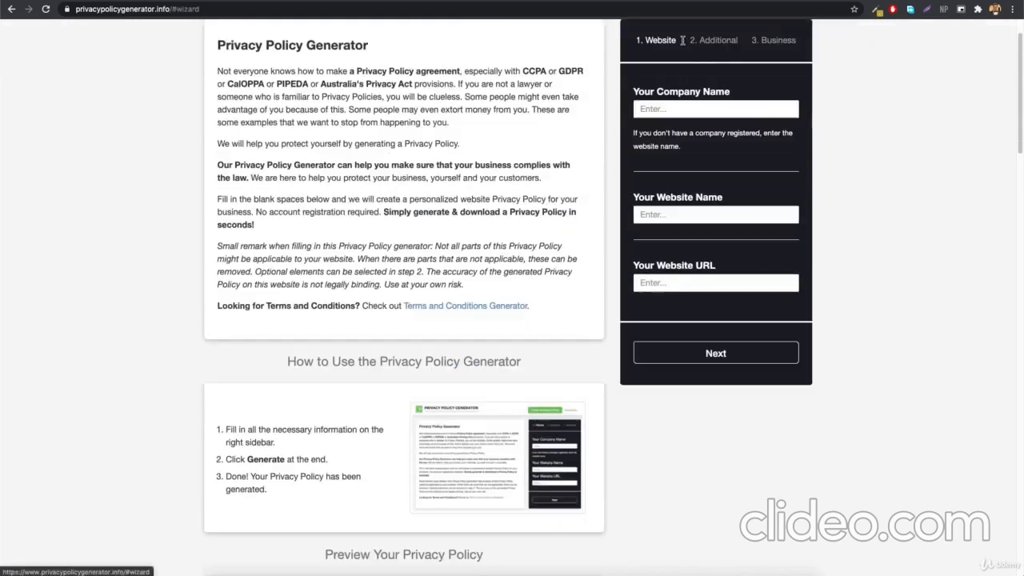
click(705, 111)
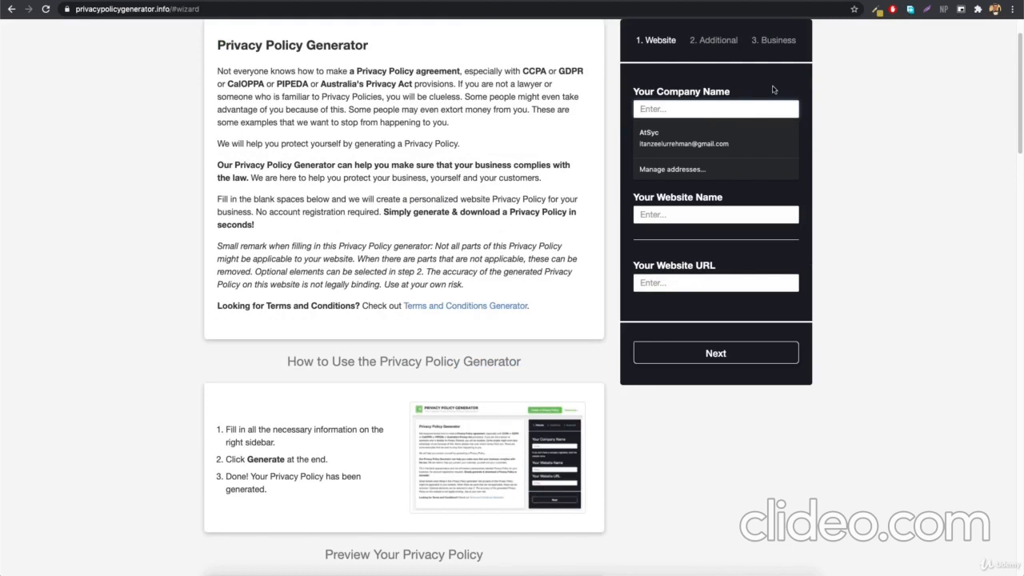
click(745, 128)
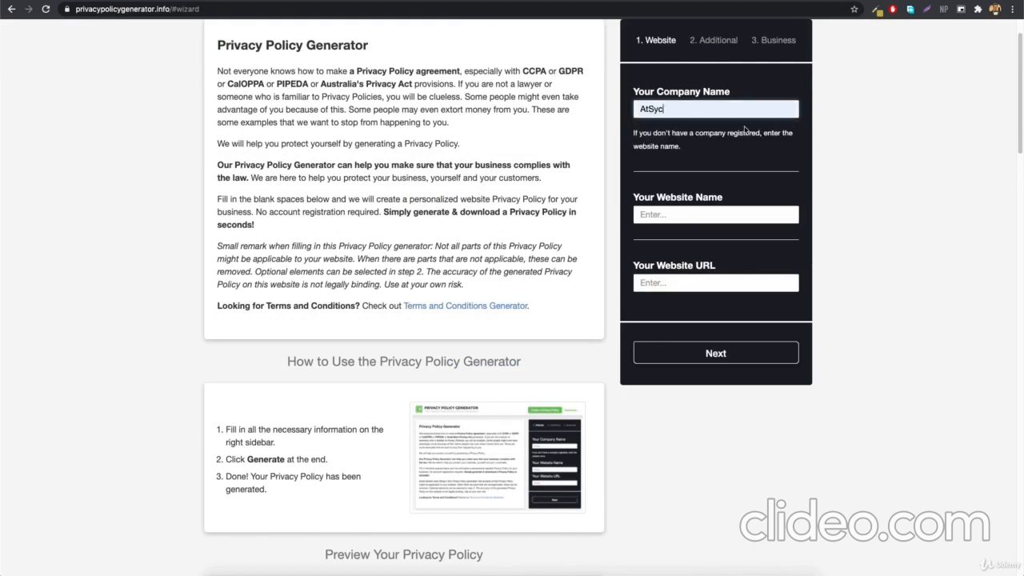
click(705, 213)
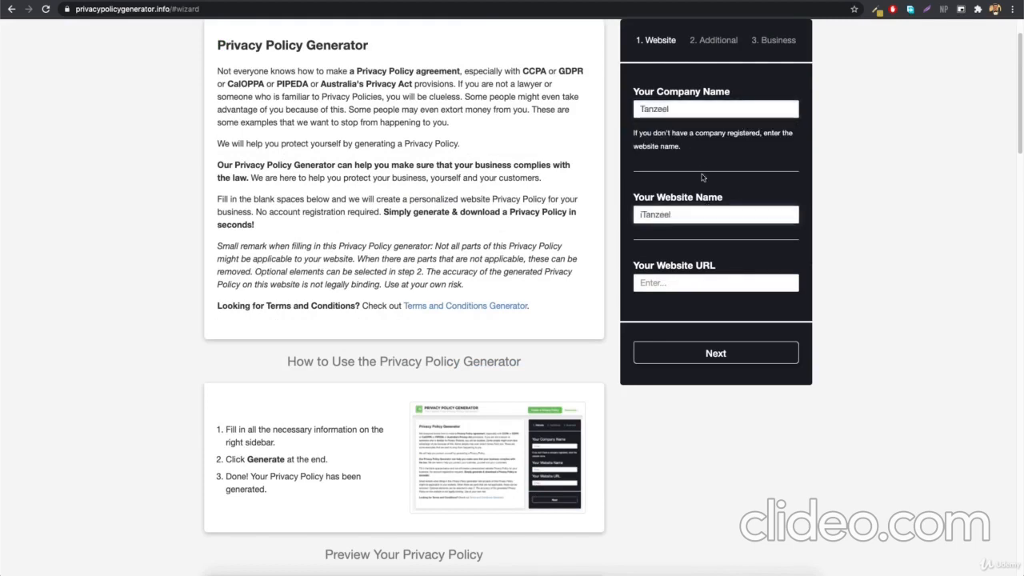
click(684, 287)
text(ita)
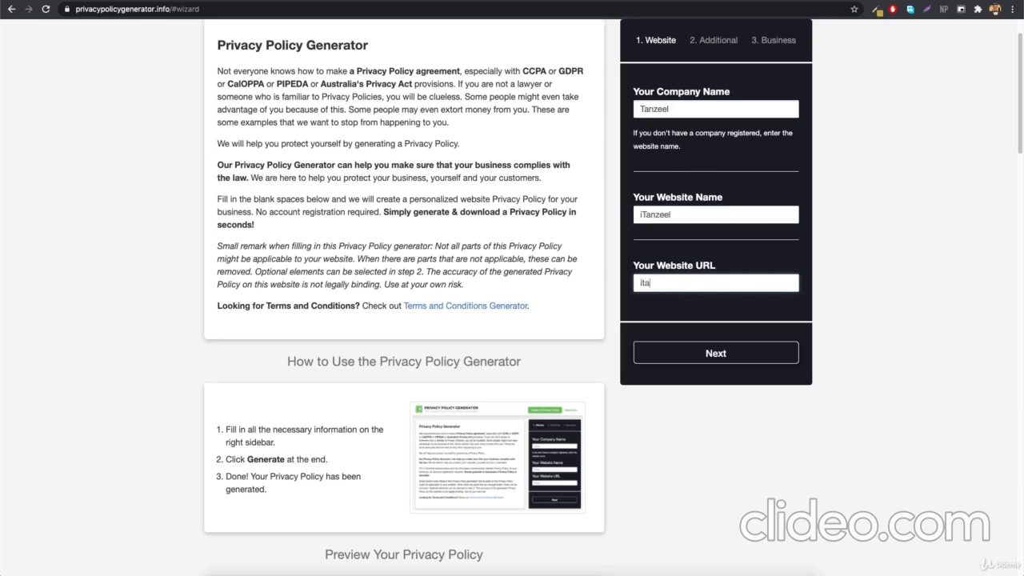
text(nzeel.com)
click(738, 357)
- Answer Yes to using cookies and No to Google AdSense advertising, and continue to the Business details
scroll(697, 360, up, 2)
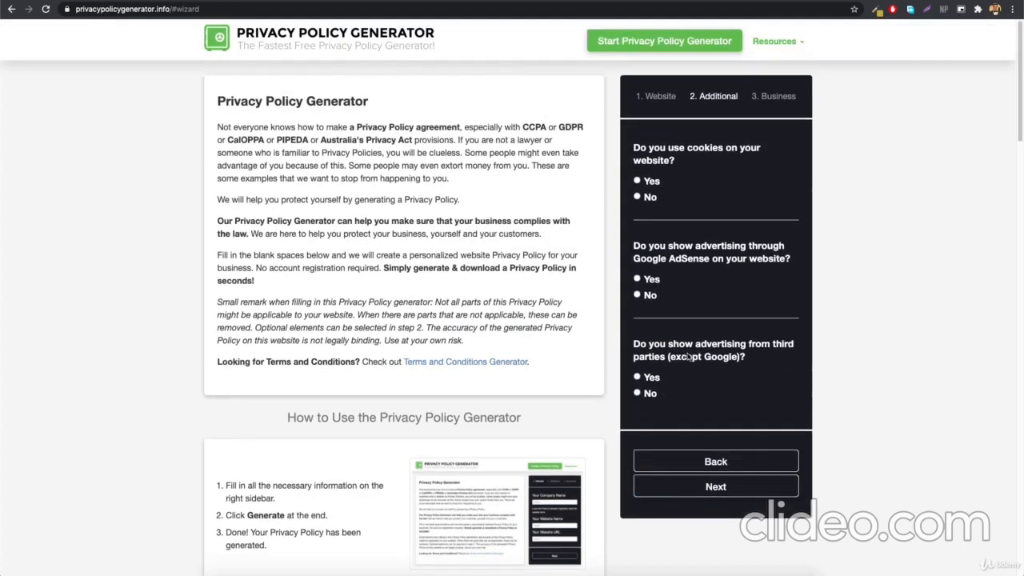
click(652, 184)
click(648, 296)
click(737, 487)
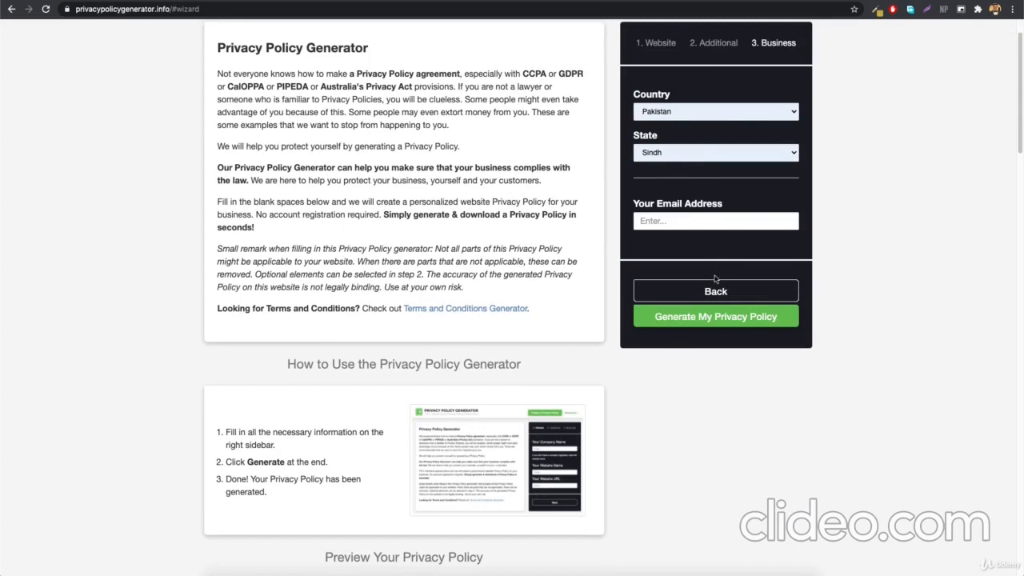
- Leave the email address empty and read through the privacy policy preview down to the Children's Information section
click(693, 222)
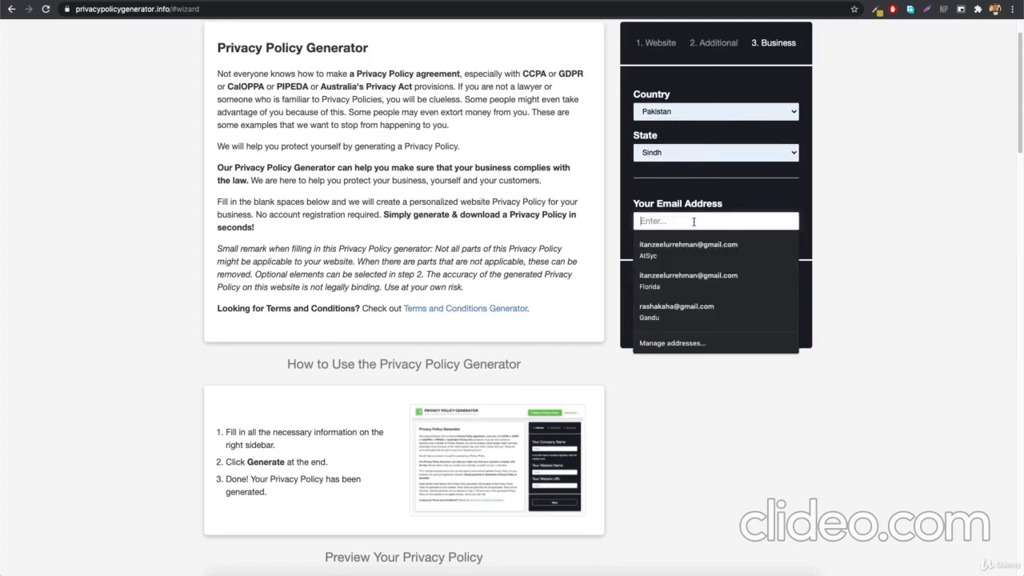
click(929, 314)
scroll(531, 386, down, 3)
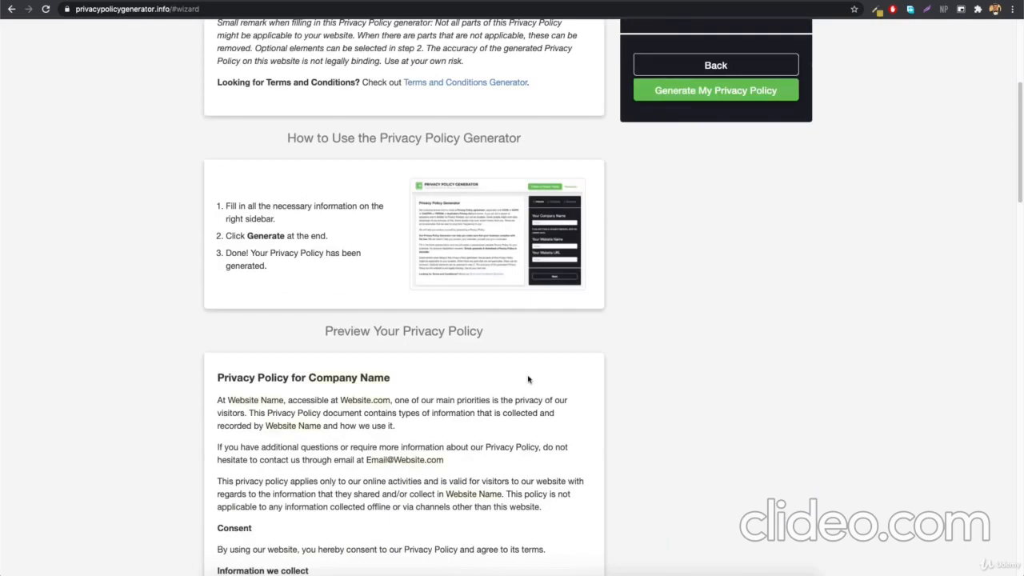
scroll(440, 319, down, 4)
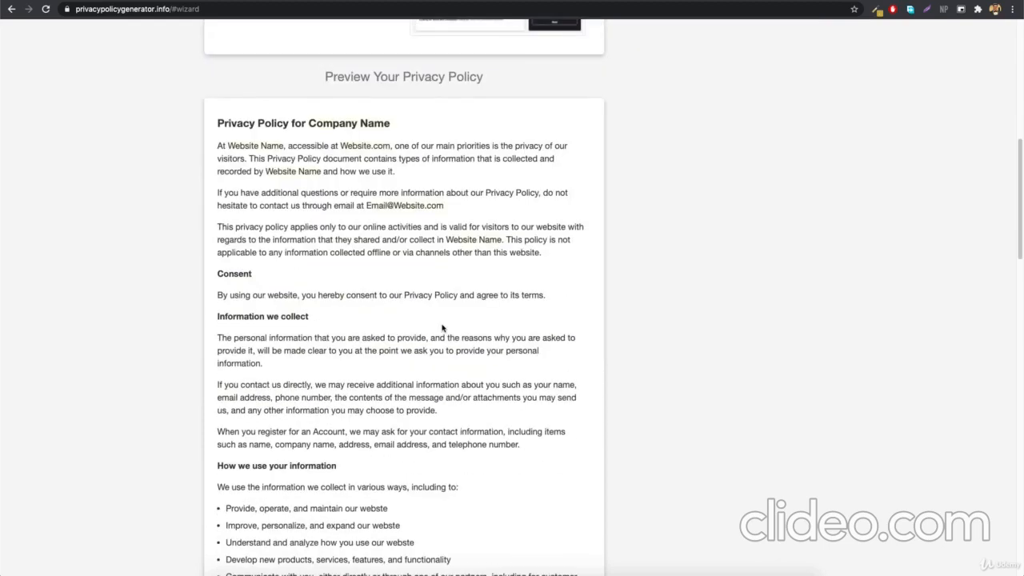
scroll(442, 328, down, 1)
scroll(443, 327, up, 1)
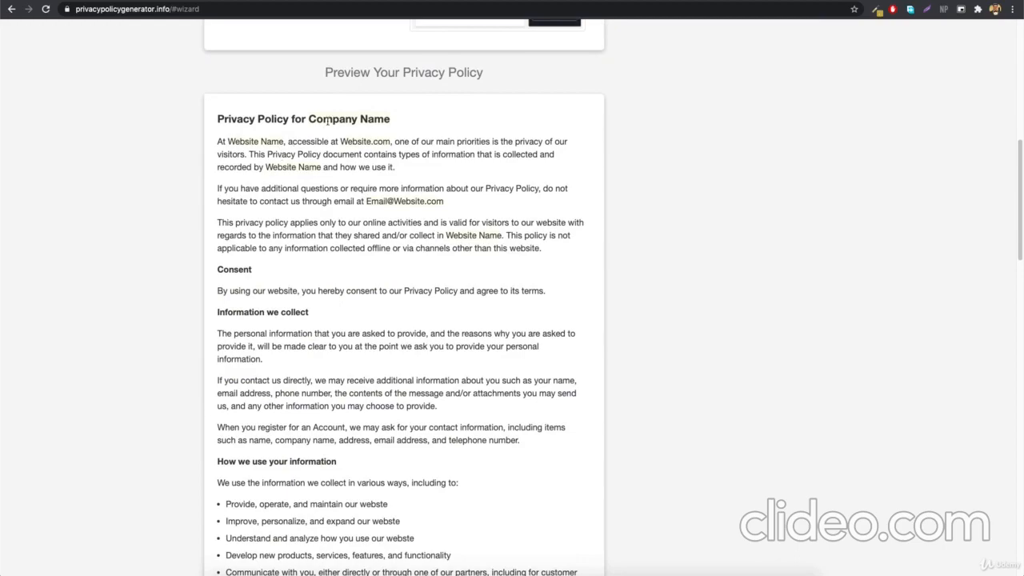
scroll(424, 230, down, 5)
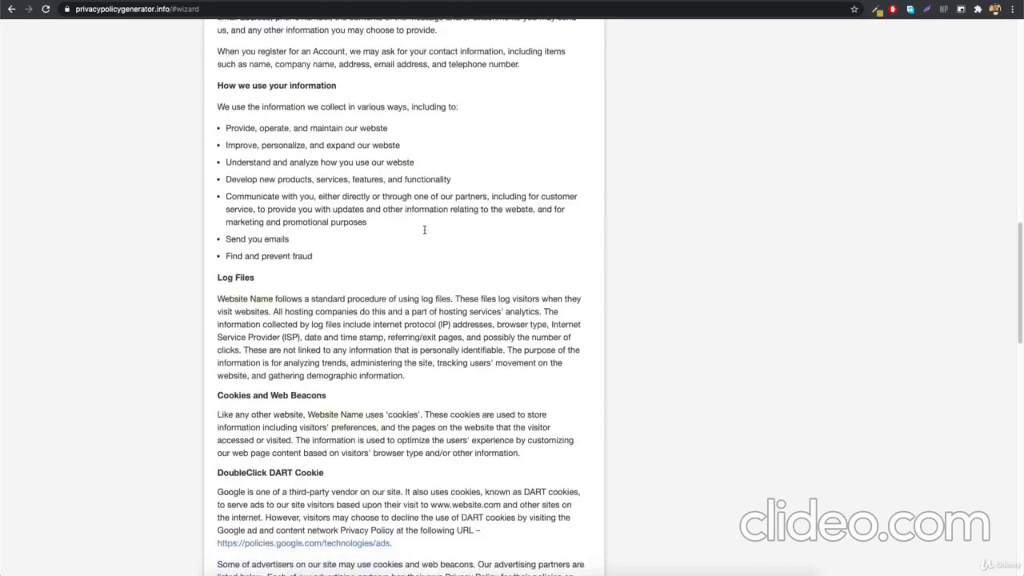
scroll(424, 230, down, 20)
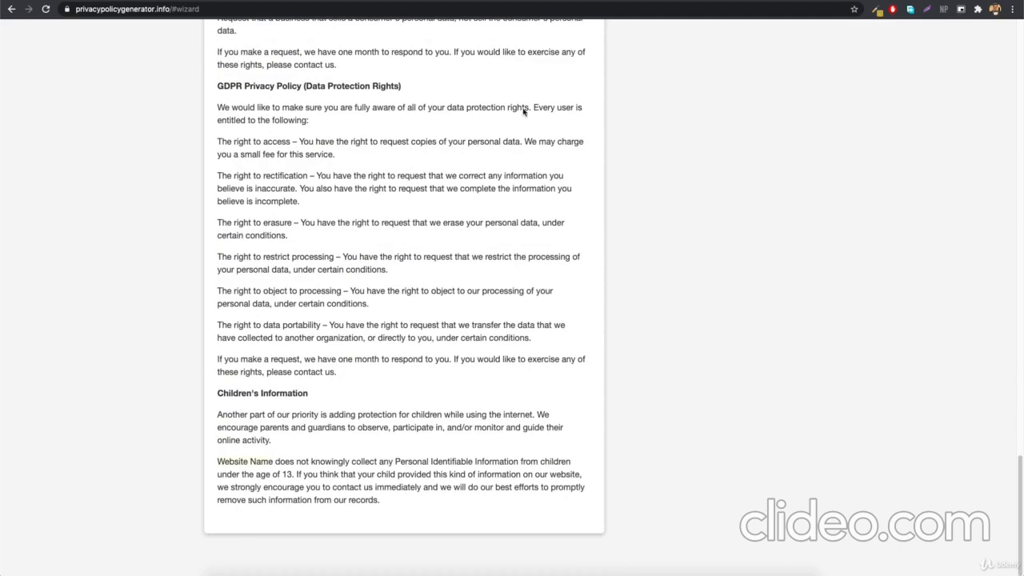
- Return to the website's About page, review it down to the questions and answers, and go back to the privacy policy preview
click(596, 2)
scroll(639, 228, up, 10)
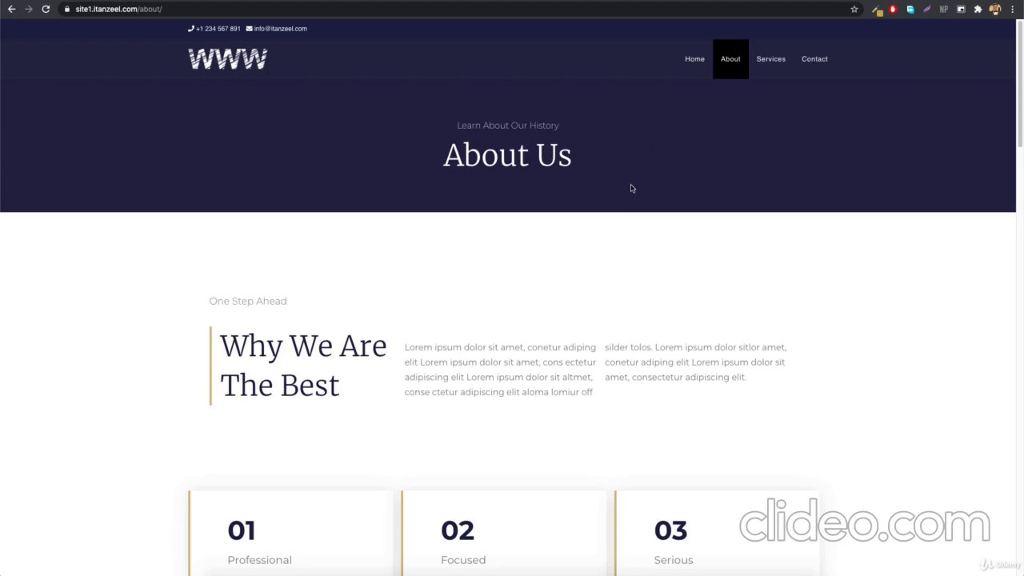
scroll(631, 189, down, 15)
scroll(572, 322, down, 3)
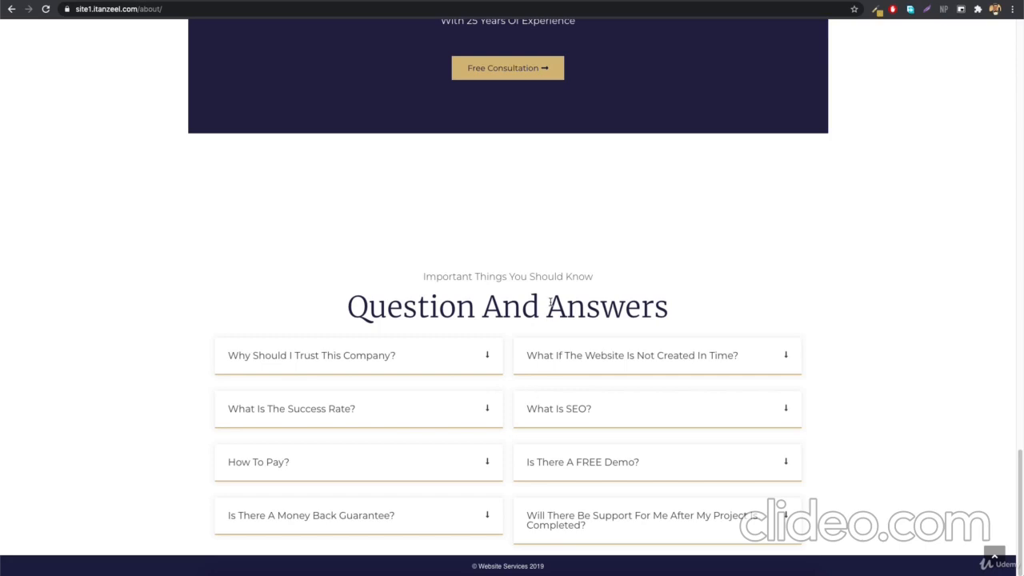
scroll(550, 301, up, 20)
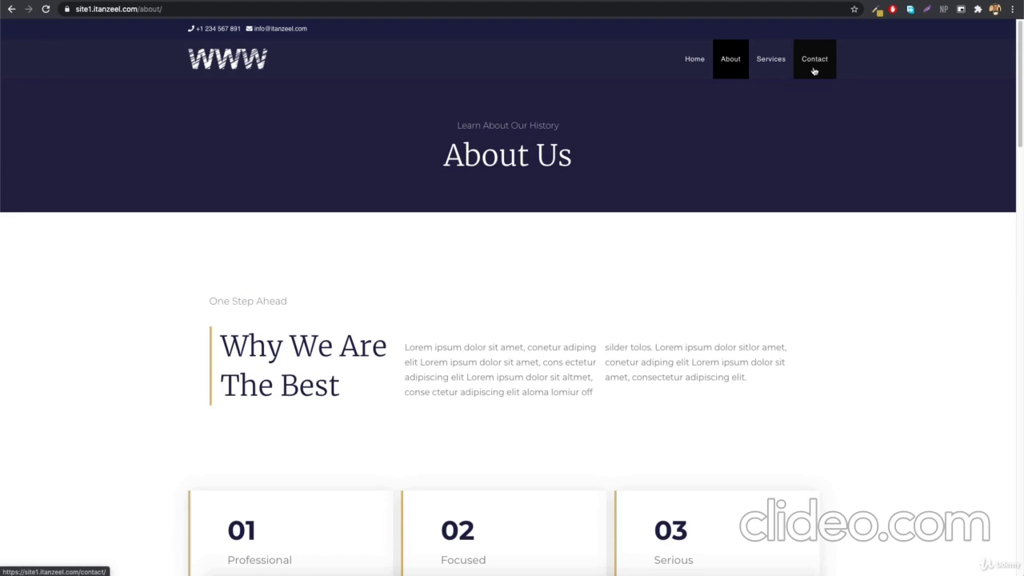
click(724, 1)
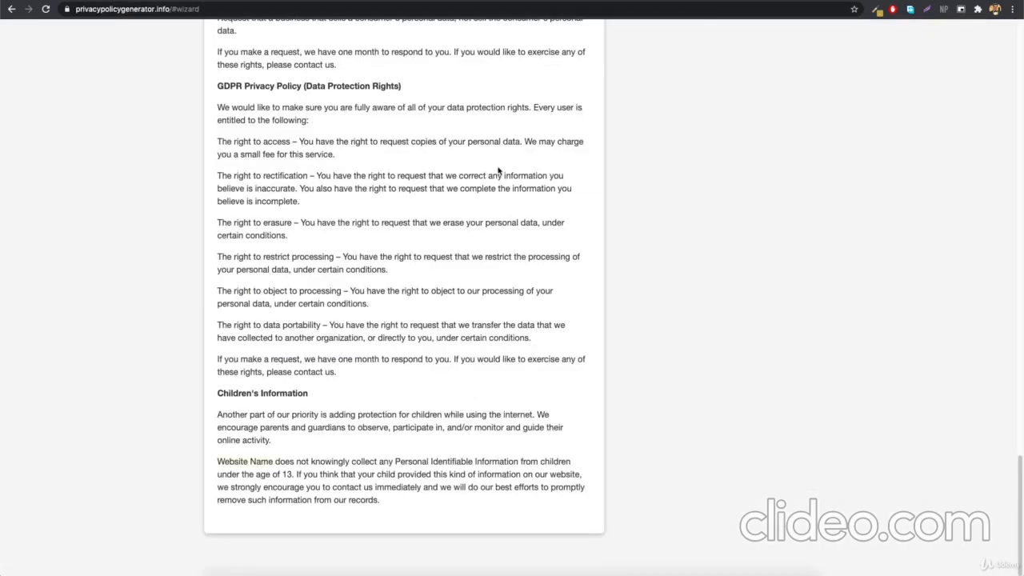
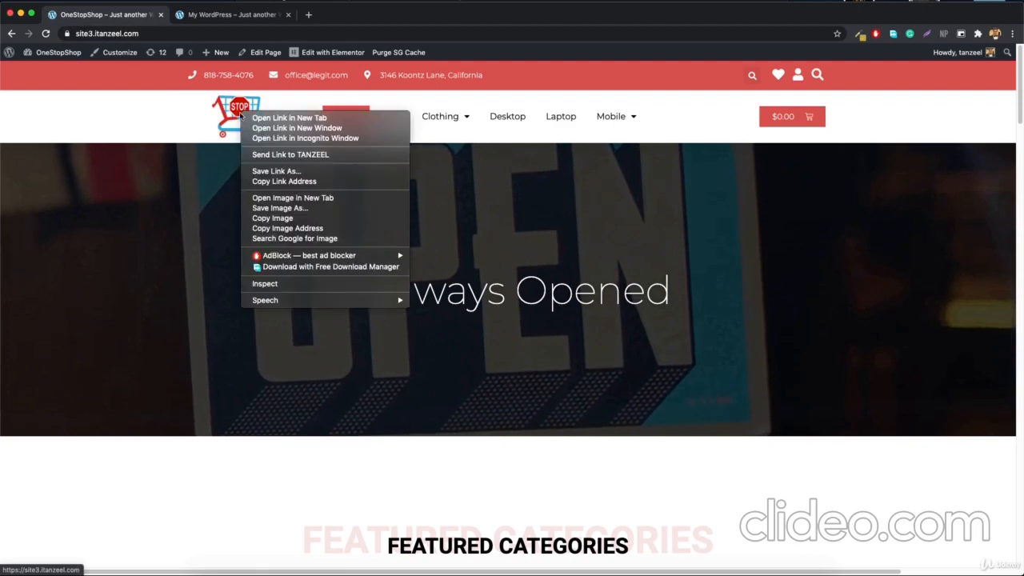
- Download the shopping cart logo image from the OneStopShop header with Free Download Manager
right_click(244, 112)
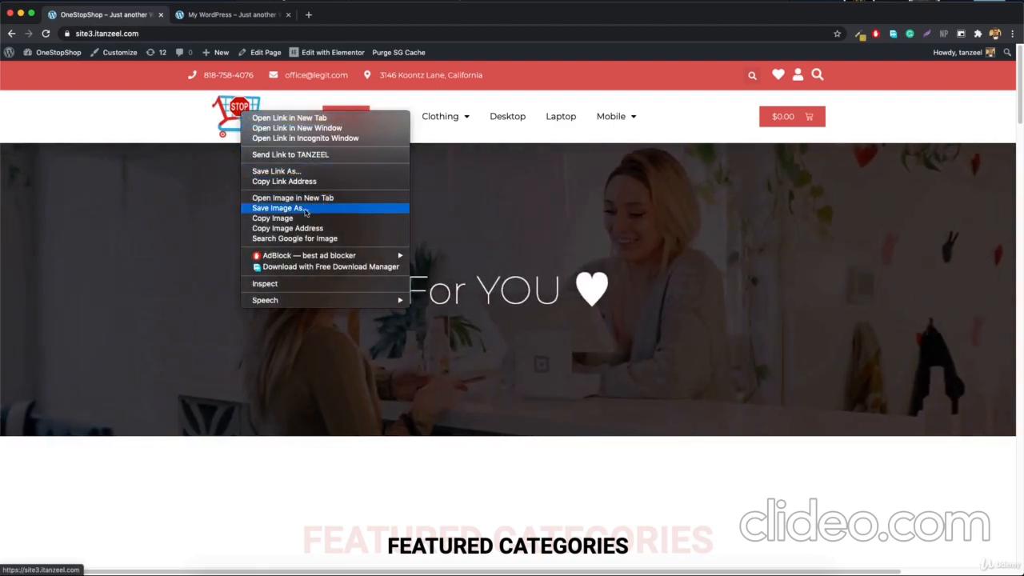
click(231, 112)
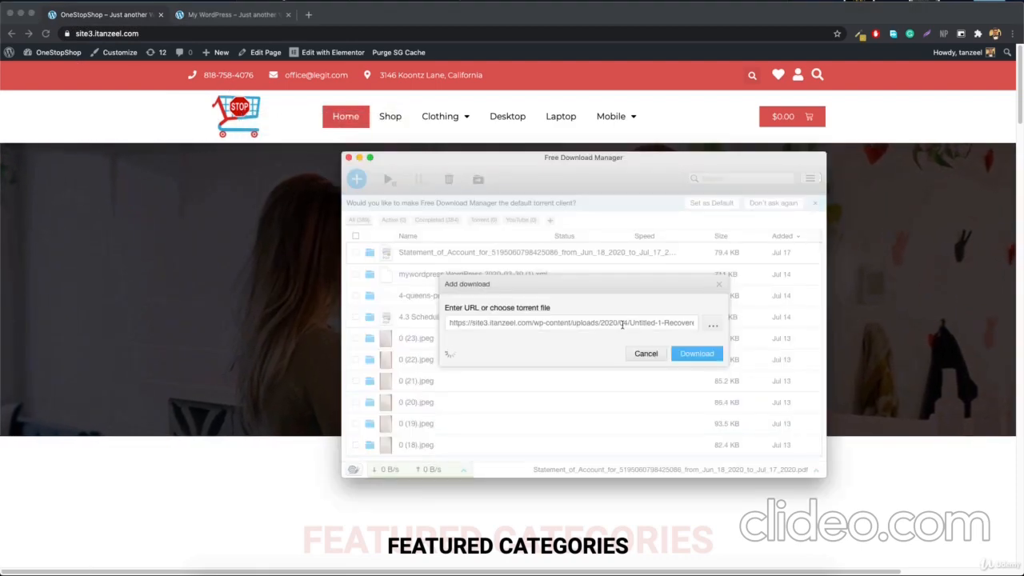
click(695, 353)
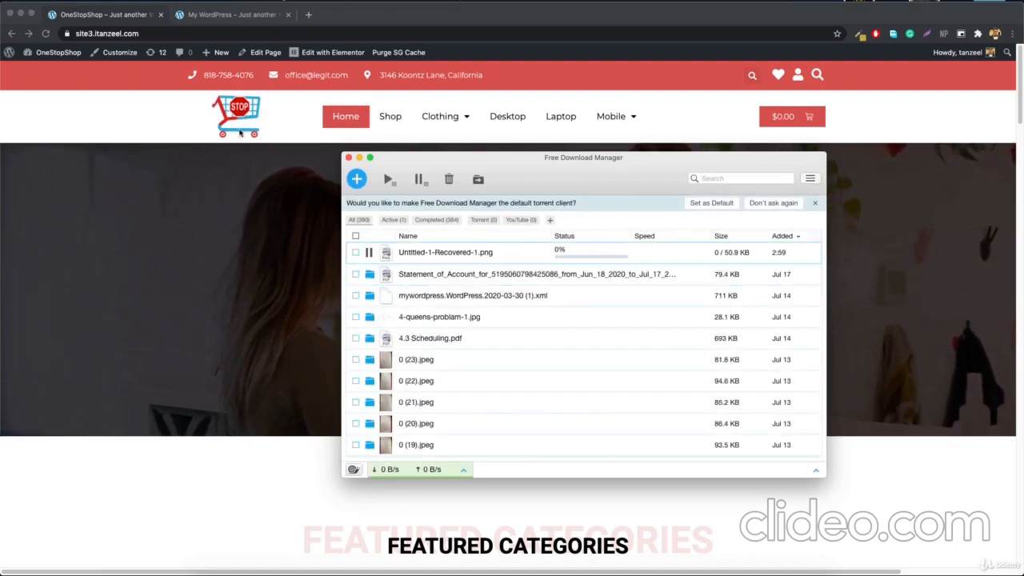
- Set the shopping cart logo Untitled-1-Recovered-1.png from the Media Library as the OneStopShop site icon, cropping it to the suggested square
click(112, 54)
click(114, 54)
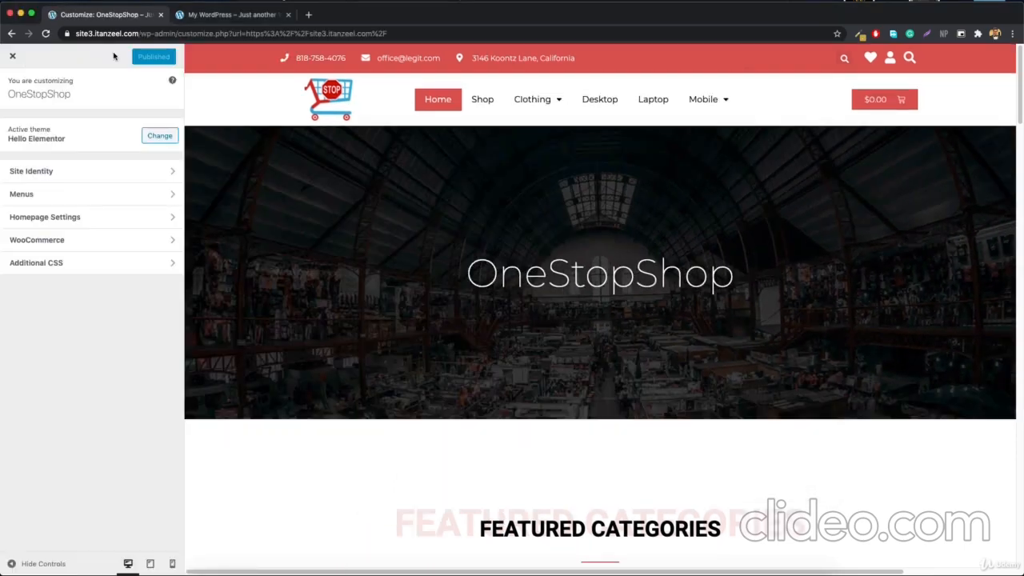
click(64, 170)
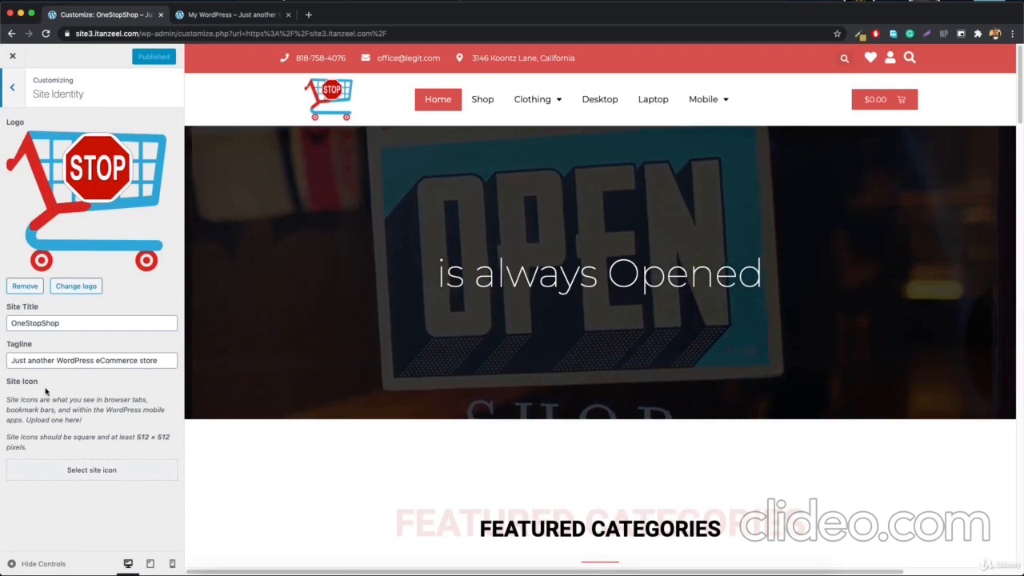
click(94, 470)
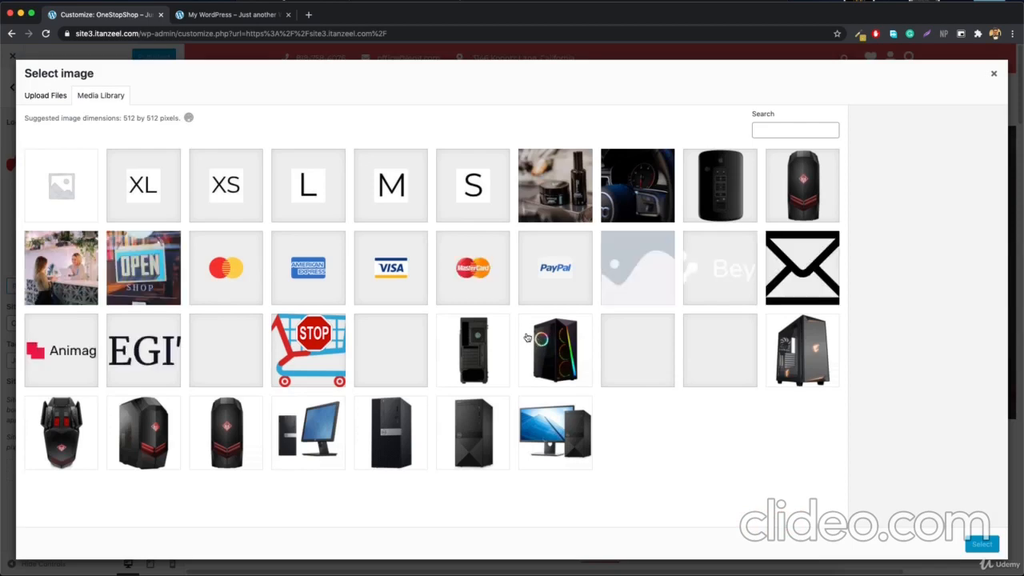
scroll(527, 338, down, 4)
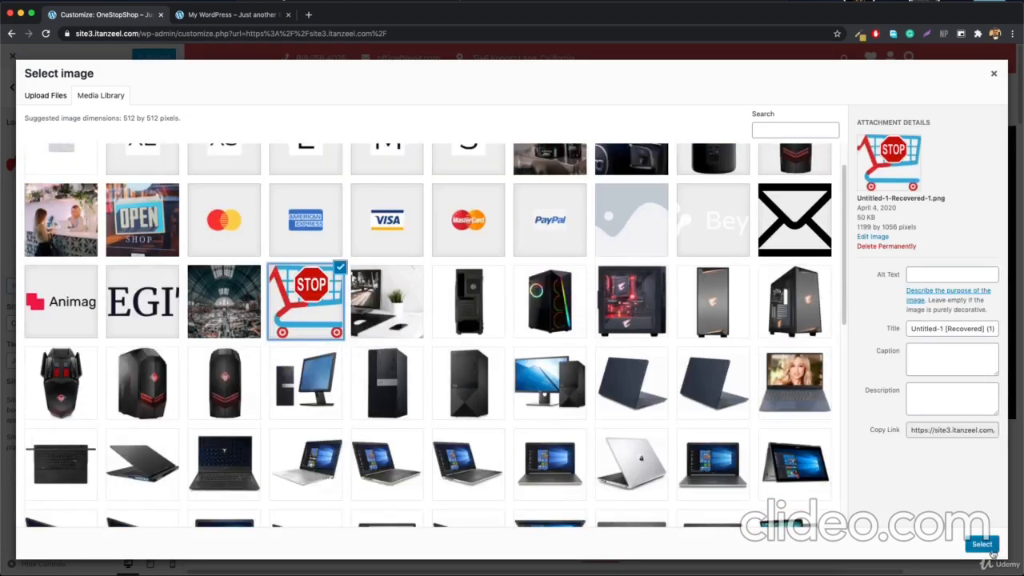
click(983, 545)
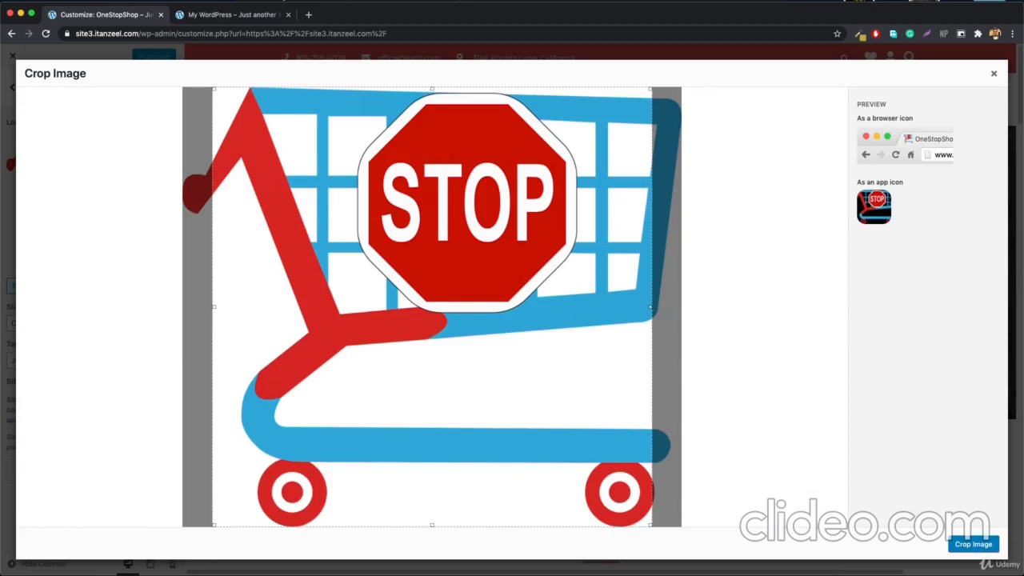
click(984, 546)
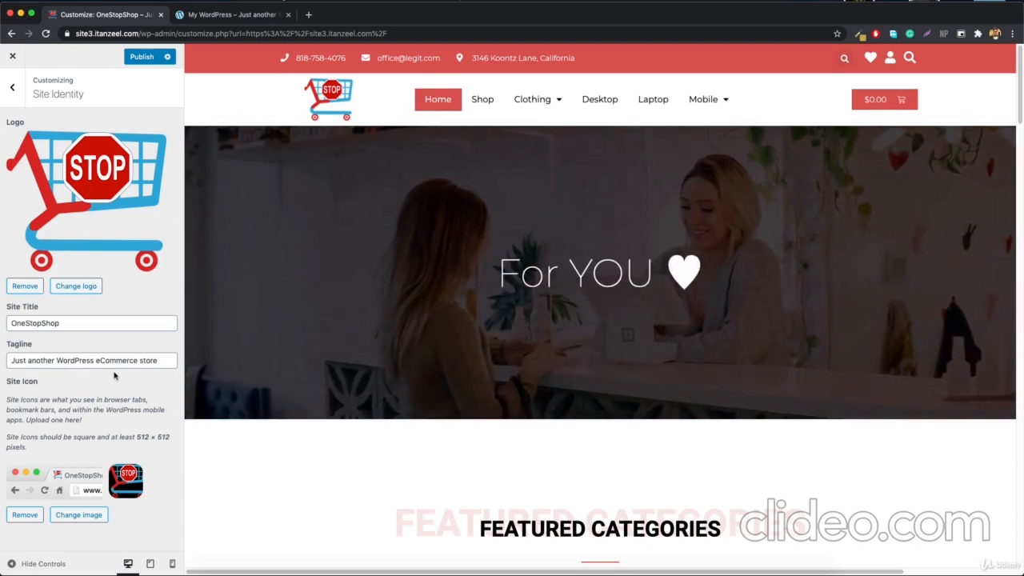
click(309, 15)
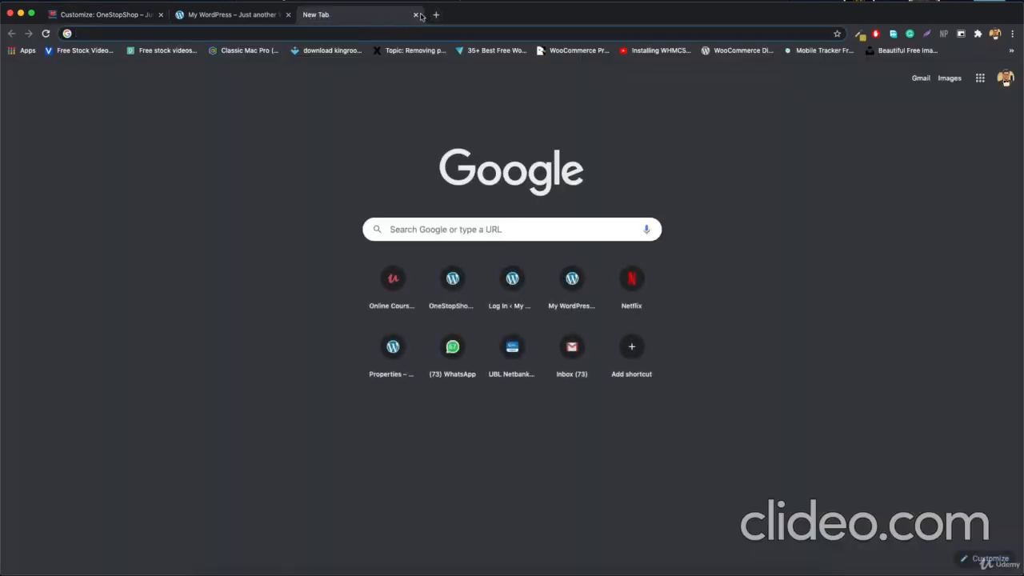
click(415, 15)
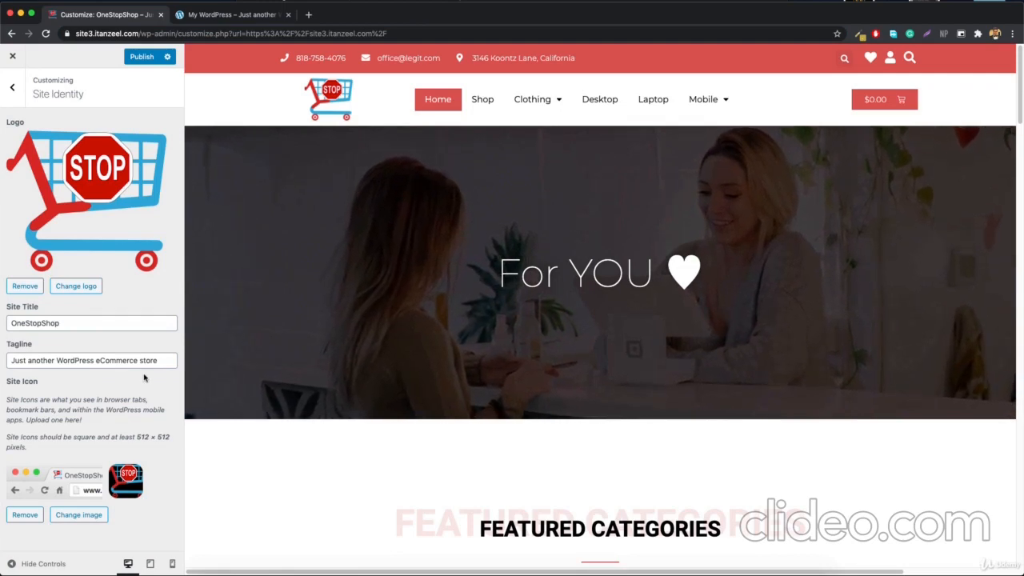
- Replace the site tagline with "buy anything anywhere online" and publish the Site Identity changes
triple_click(103, 361)
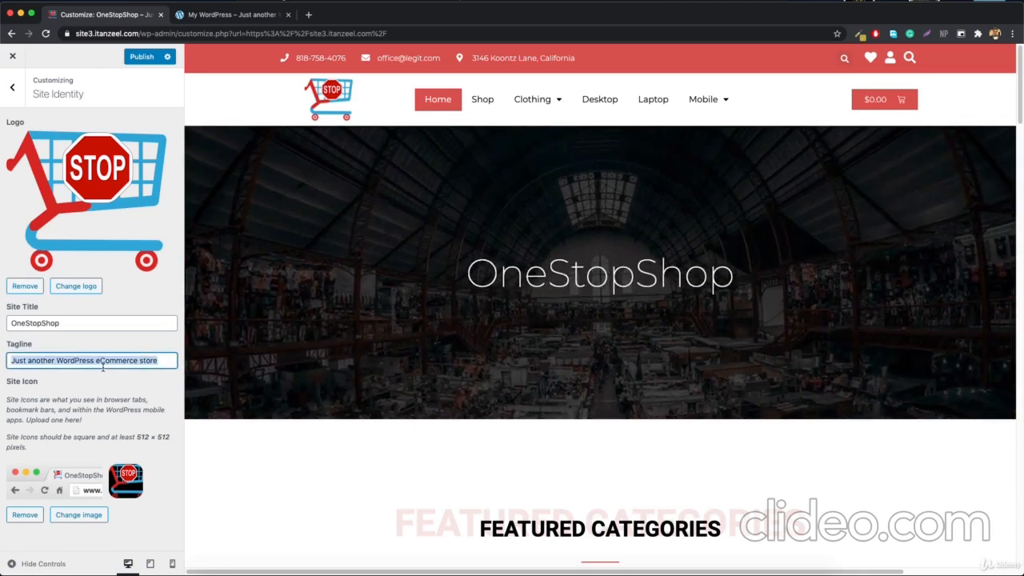
text(Vu)
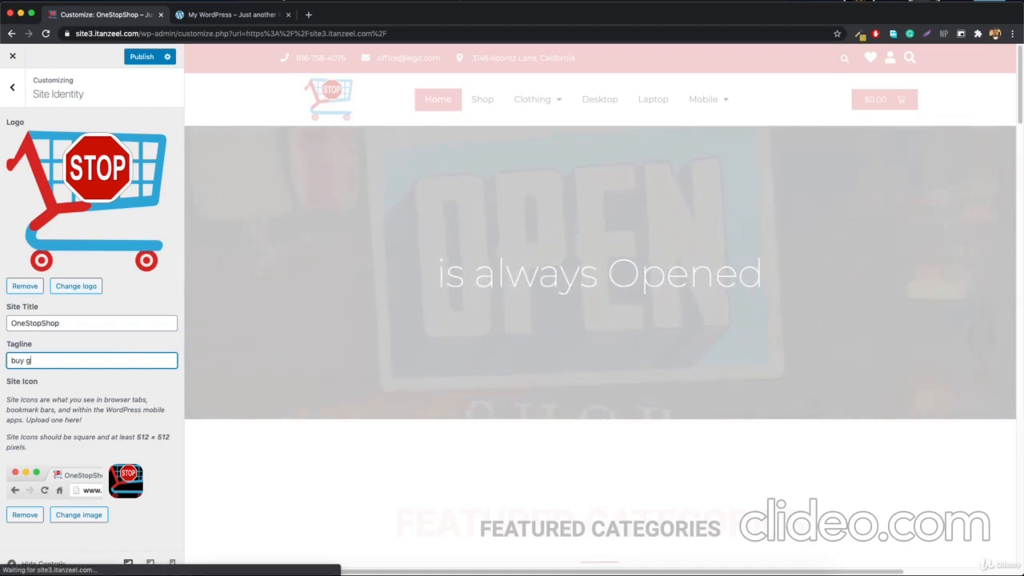
key(BackSpace)
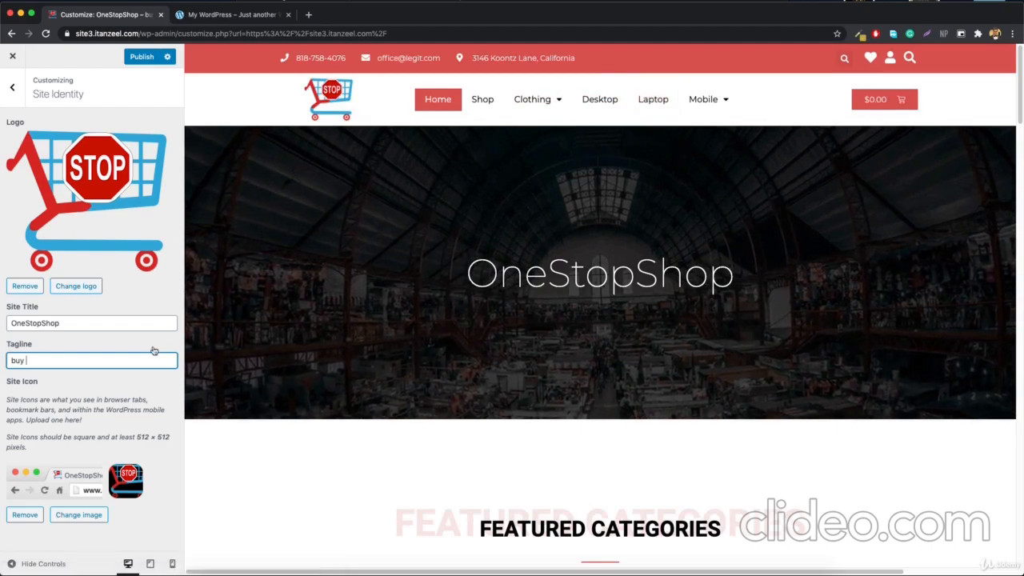
text(anyt)
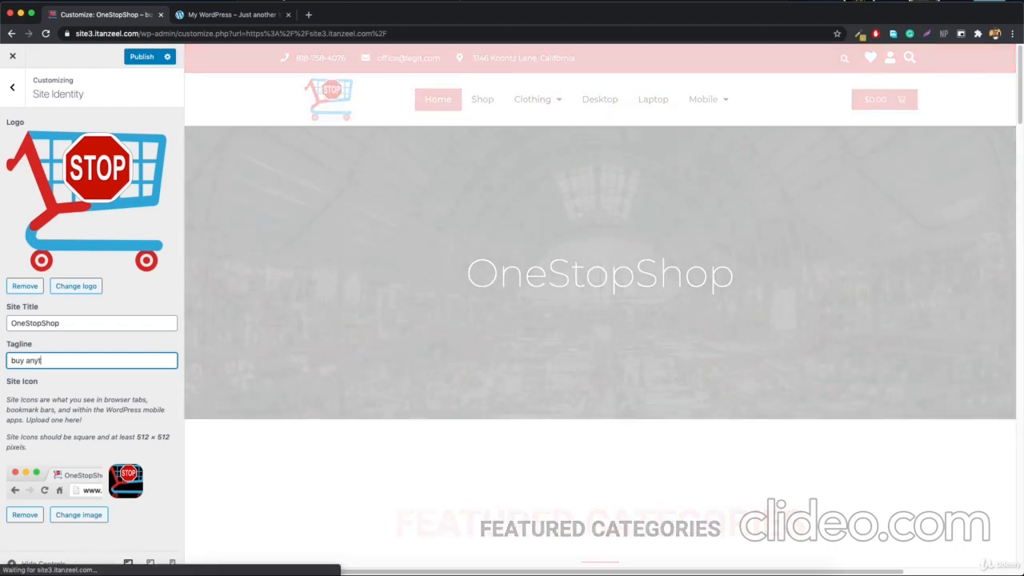
text(hing anywhere onl)
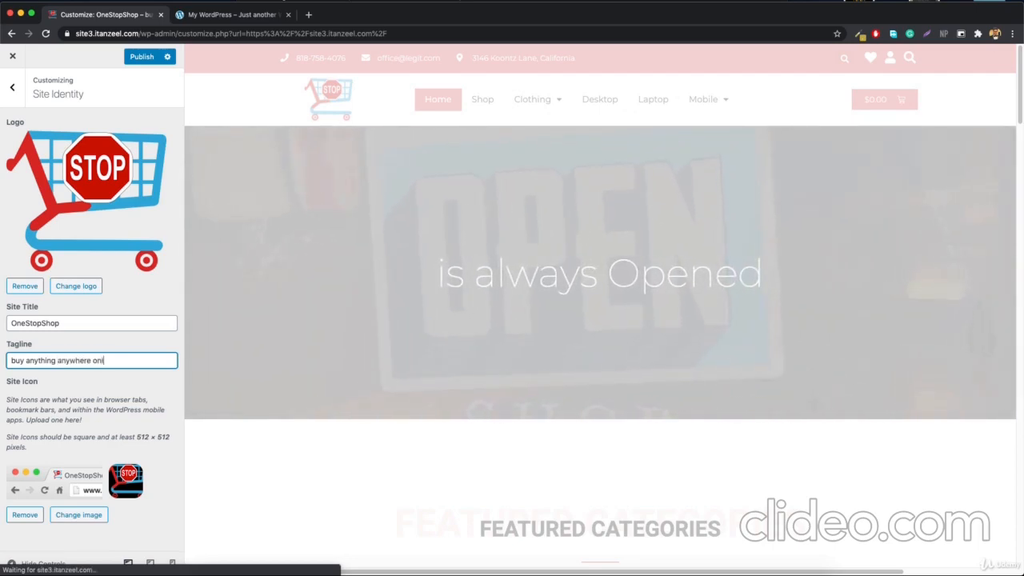
text(e)
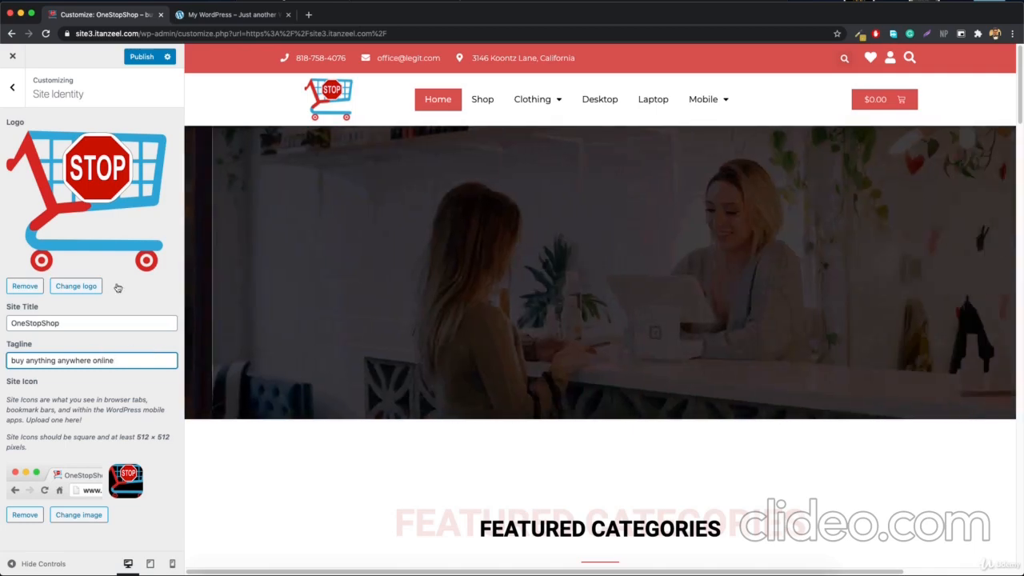
click(141, 57)
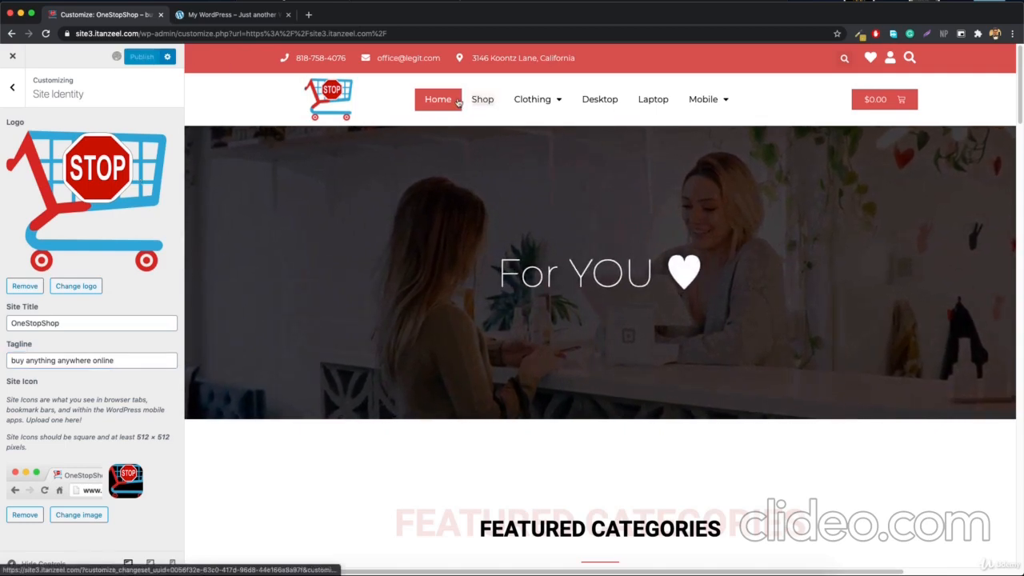
- Open the site3.itanzeel.com homepage and compare its browser tab icon and title with those of the site4.itanzeel.com website
drag(394, 34, 139, 34)
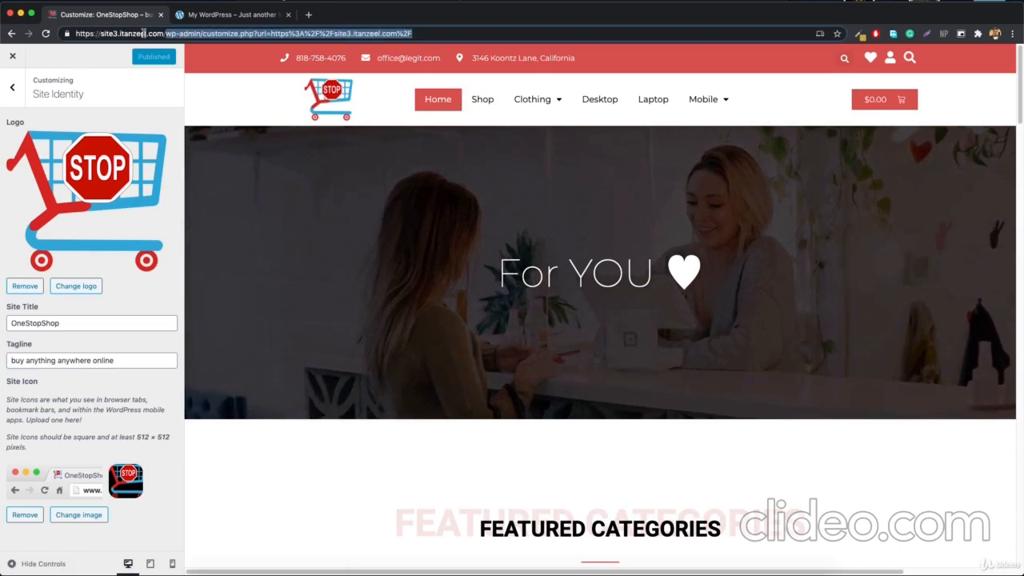
key(BackSpace)
key(Return)
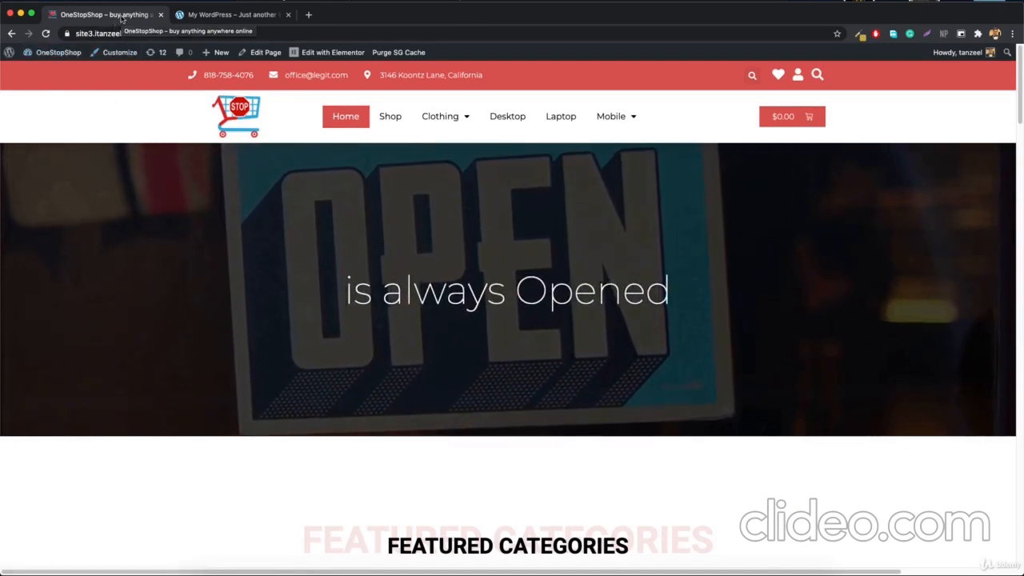
click(236, 15)
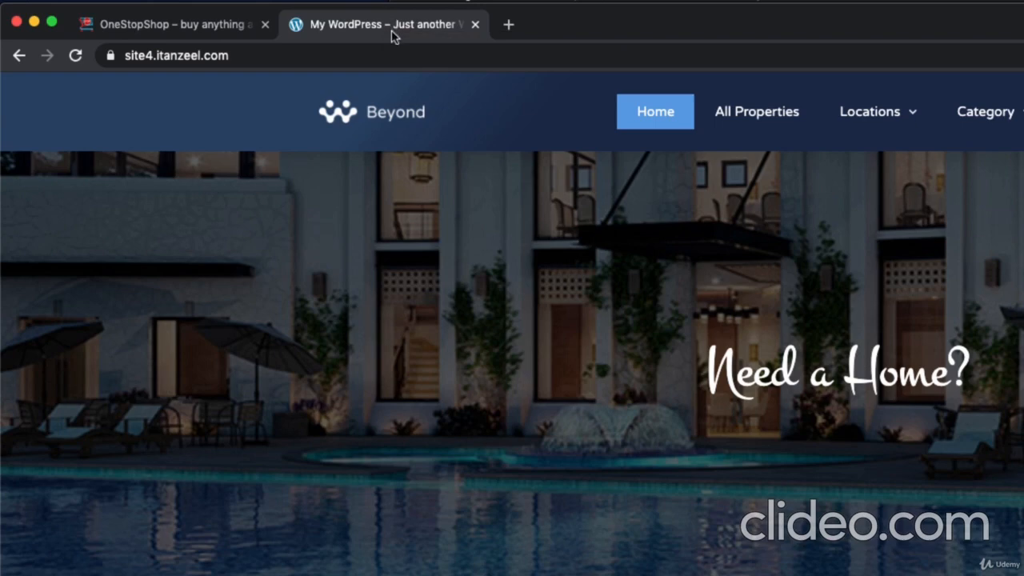
click(160, 28)
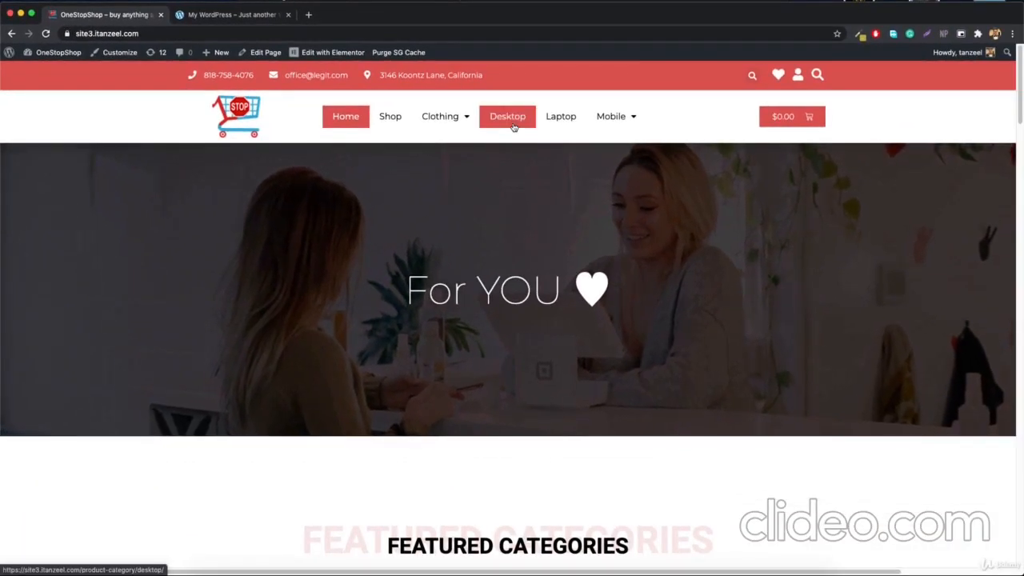
- Open the HP OMEN Tower PC Desktop Core i7 7th Gen product from the Desktop category for editing
click(514, 128)
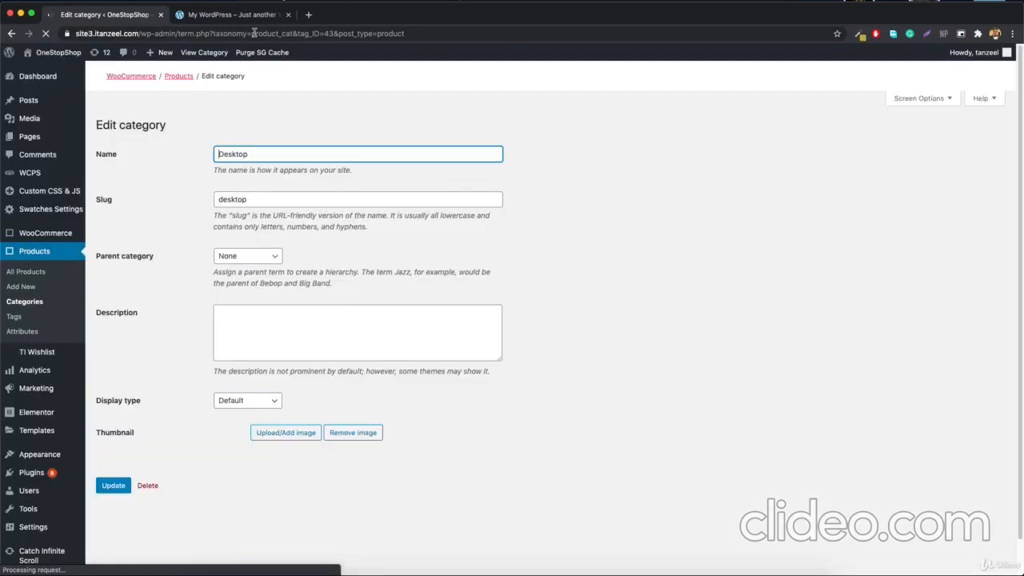
scroll(328, 268, down, 1)
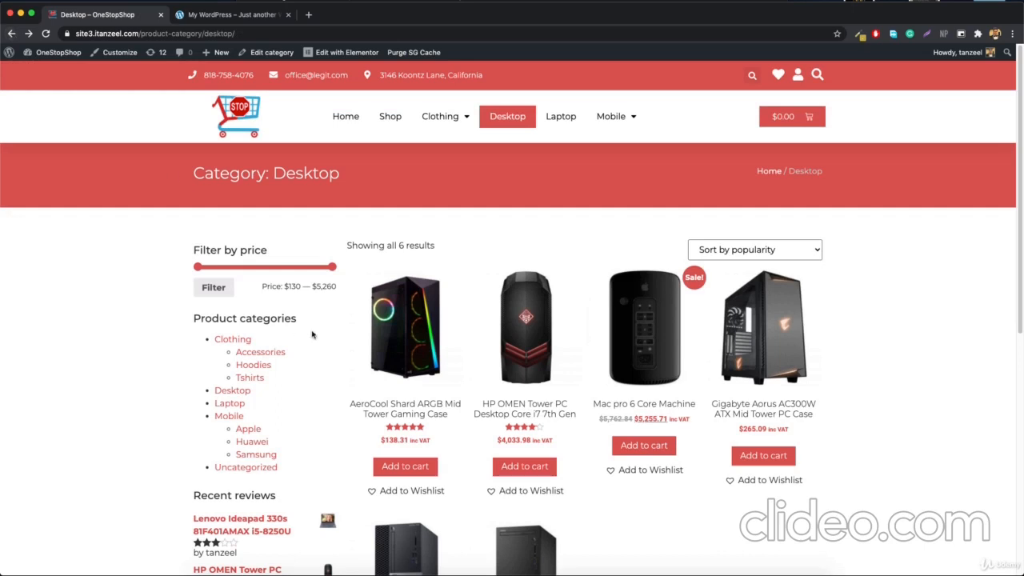
click(518, 336)
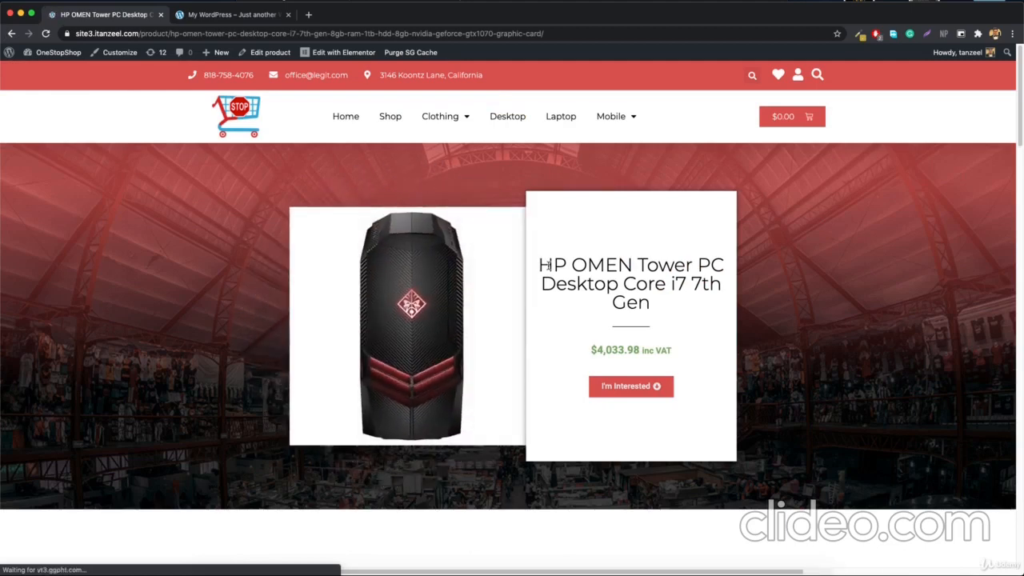
click(269, 58)
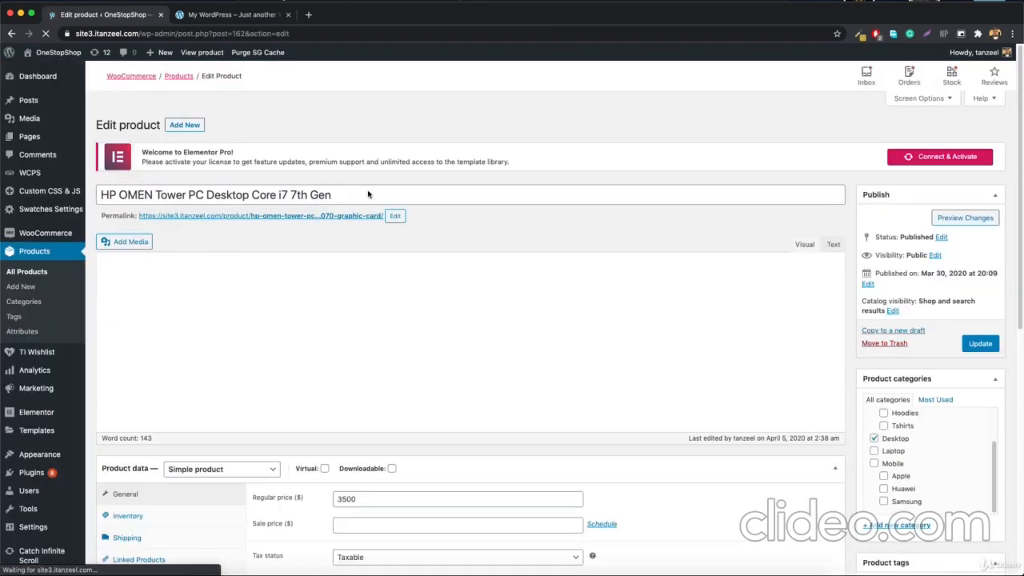
- Review the product's description, specification tables, pricing data and short description, and return to its title and highlights
scroll(421, 346, down, 10)
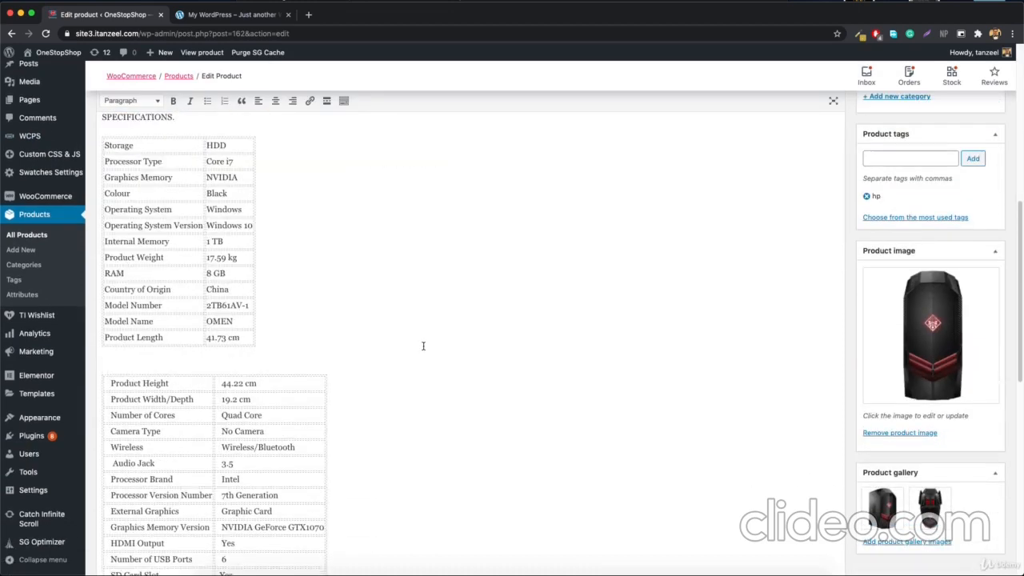
scroll(422, 346, down, 15)
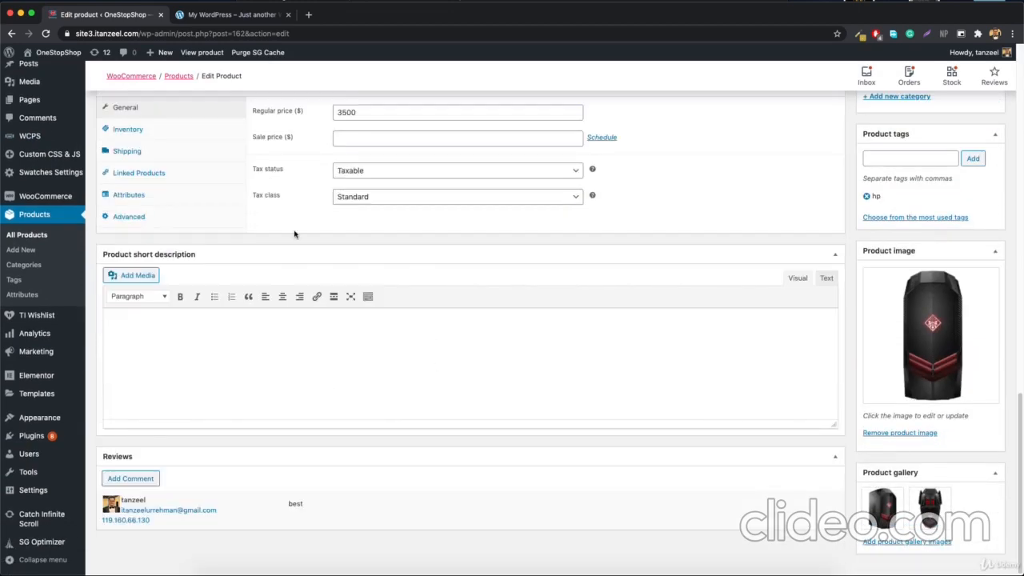
scroll(287, 270, up, 15)
scroll(288, 269, up, 5)
scroll(287, 269, down, 3)
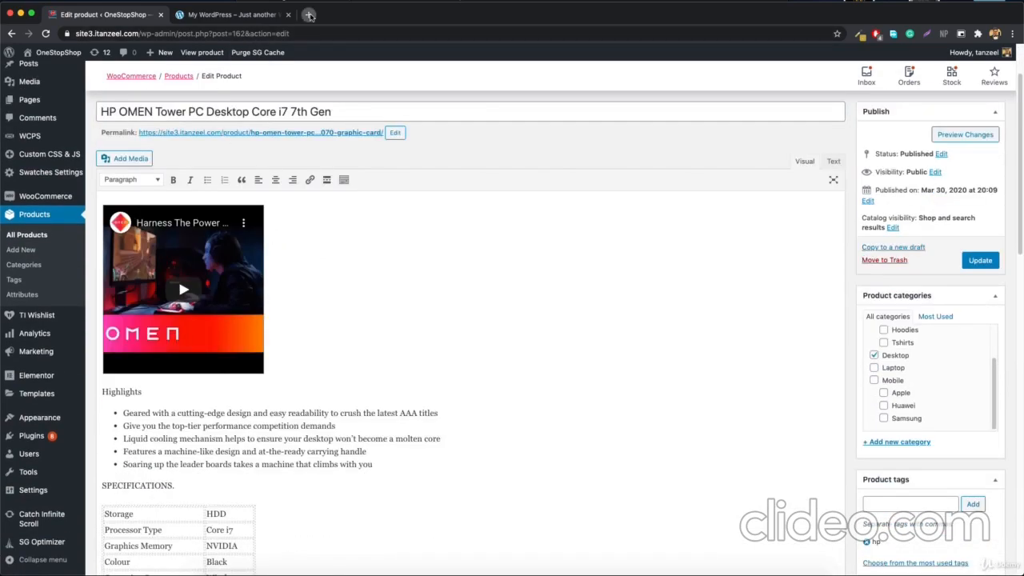
- Search Google for "buy laptops online" in a new browser tab
click(309, 14)
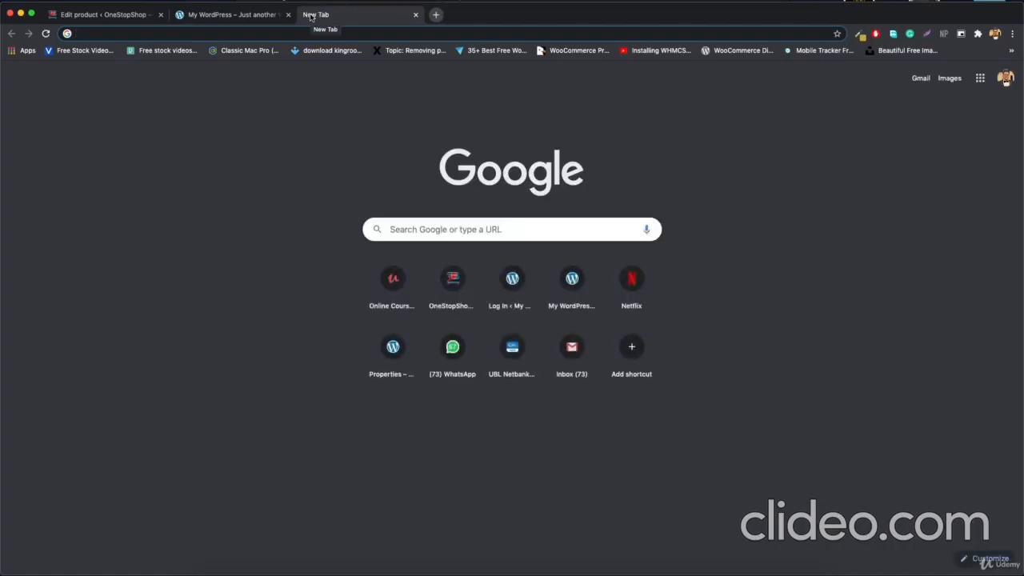
text(buy )
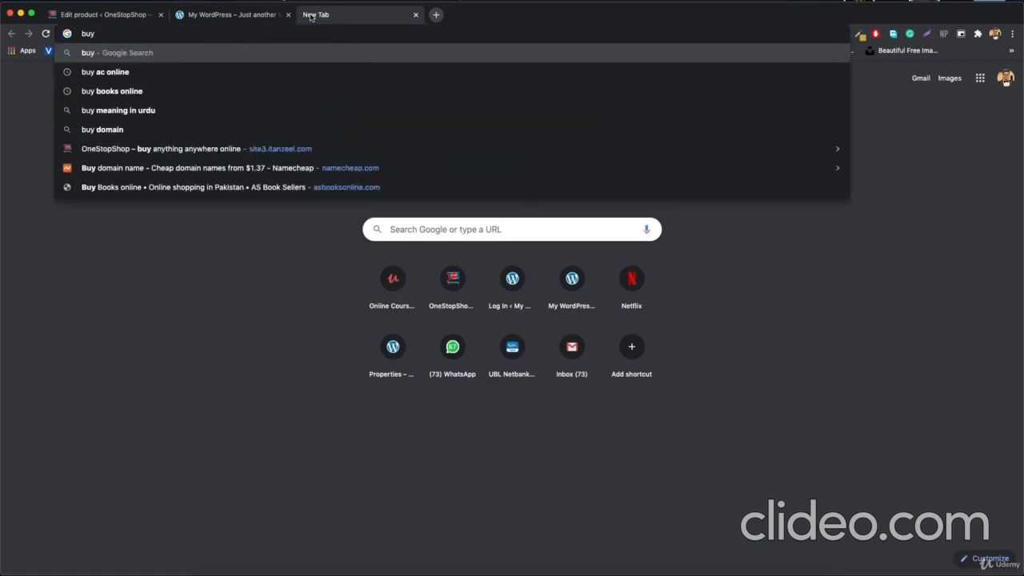
text(laptops)
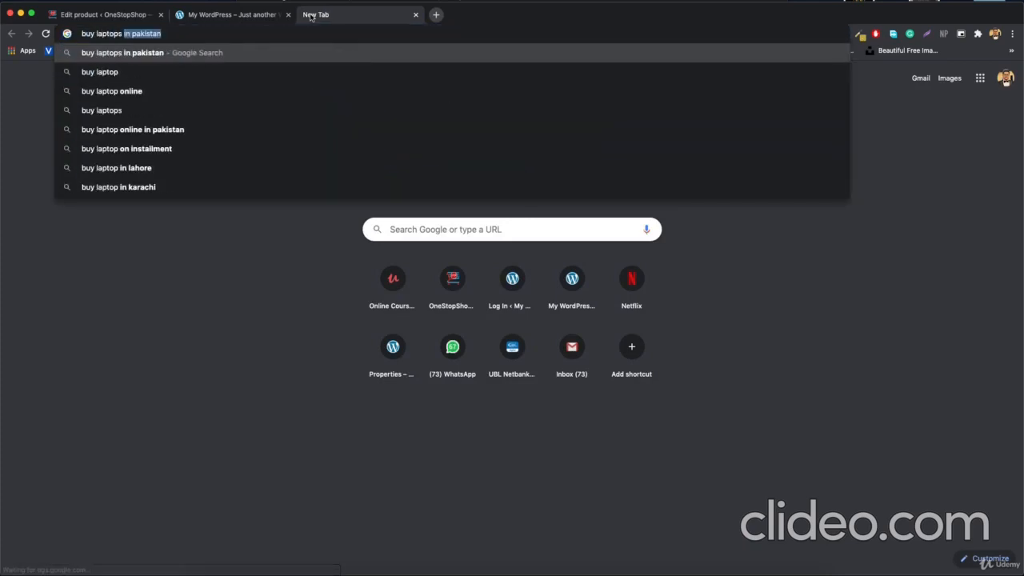
text( onlie)
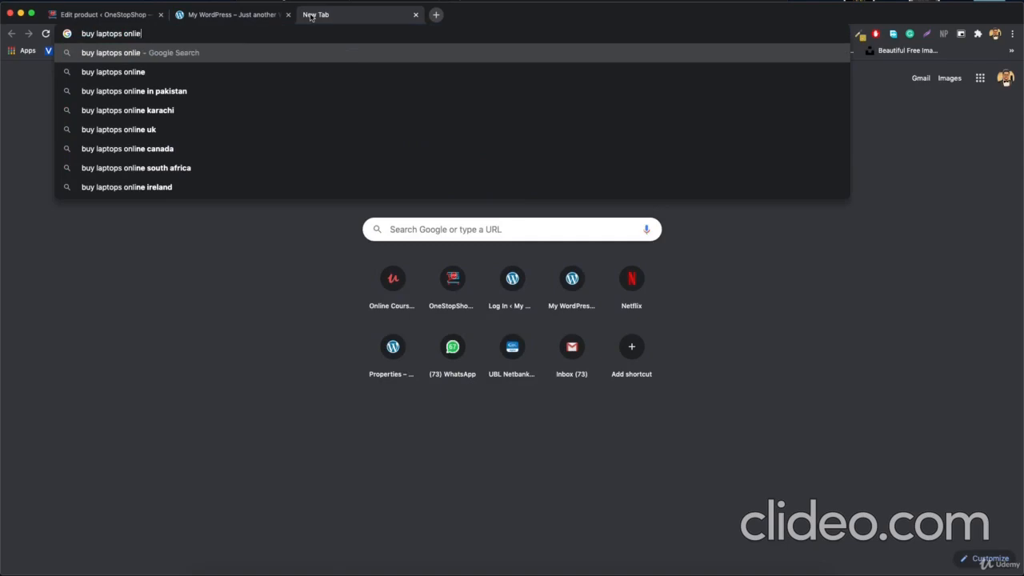
key(BackSpace)
text(ne)
key(Return)
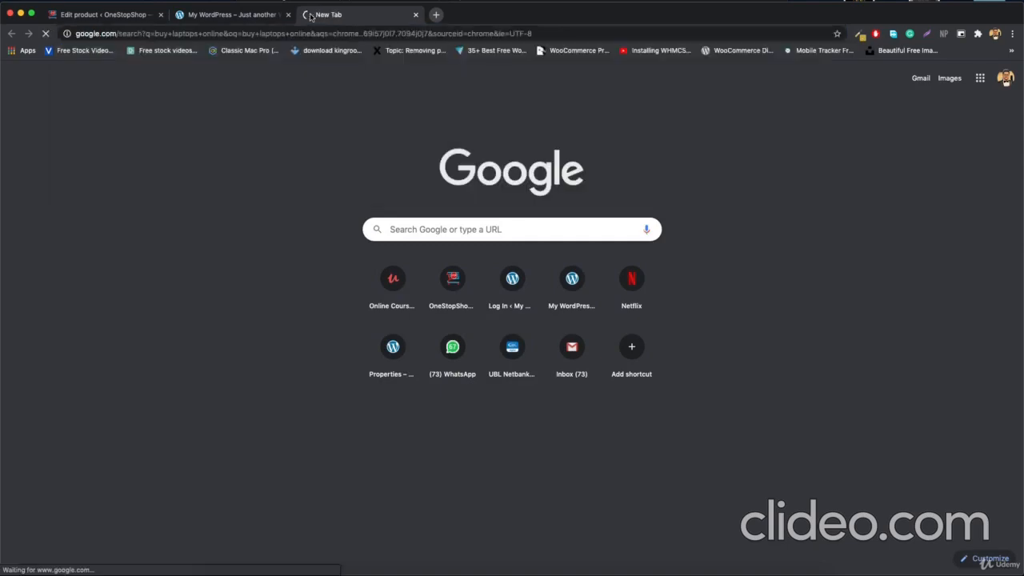
- Examine the titles and description snippets of the search results, starting with the MyShop.PK laptops listing
scroll(228, 308, down, 3)
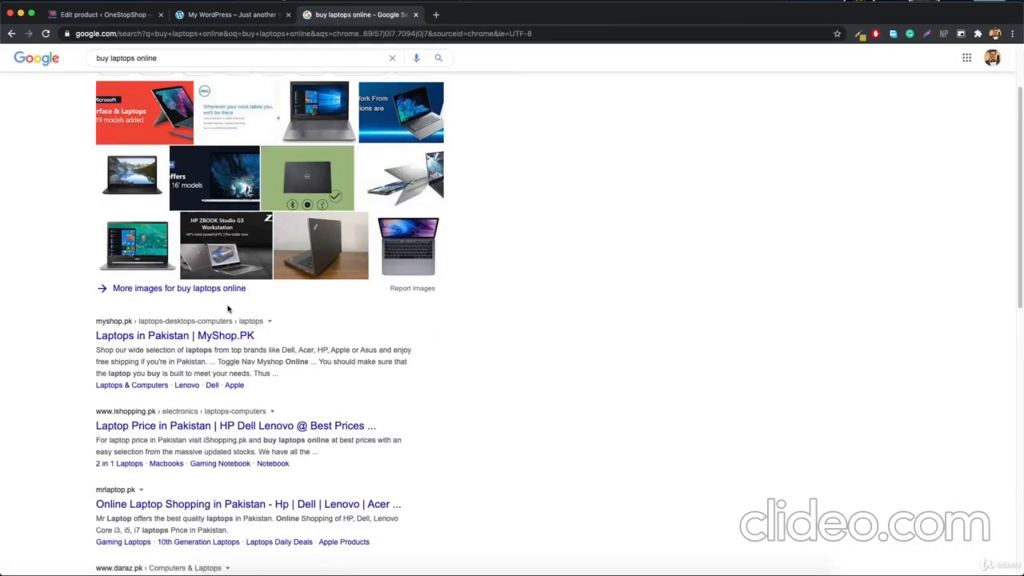
scroll(228, 309, down, 3)
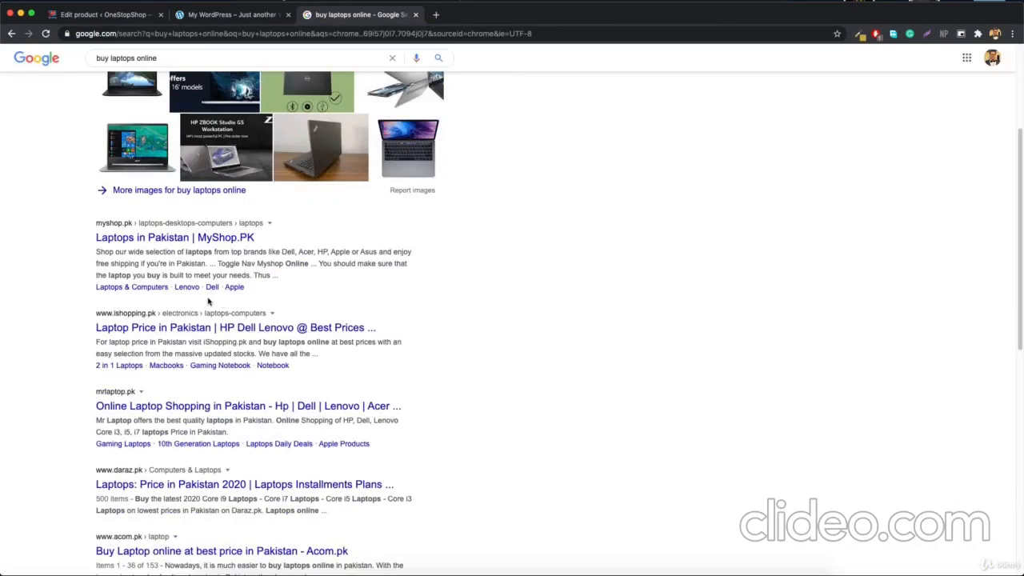
click(120, 238)
drag(96, 252, 278, 275)
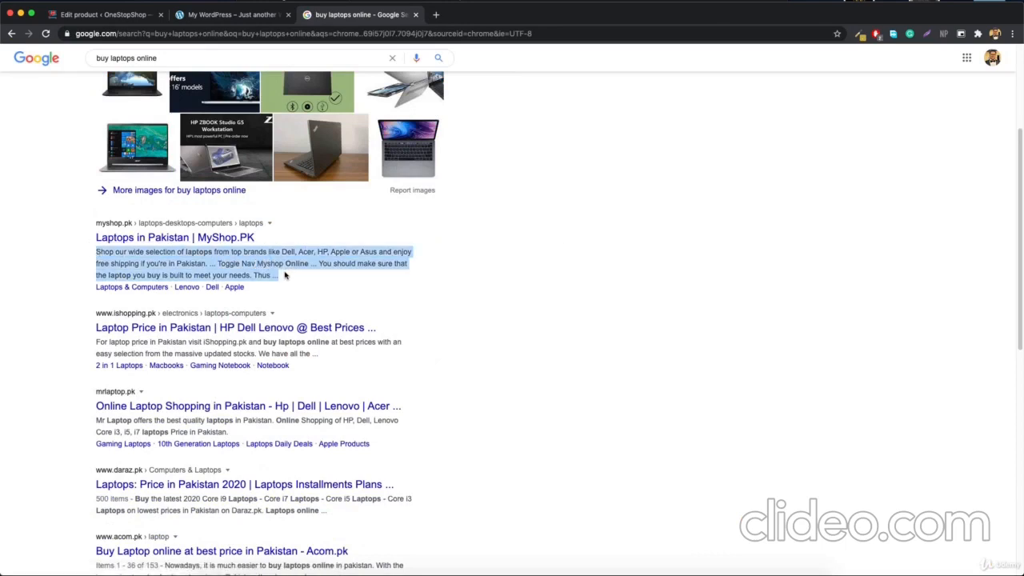
scroll(521, 137, down, 2)
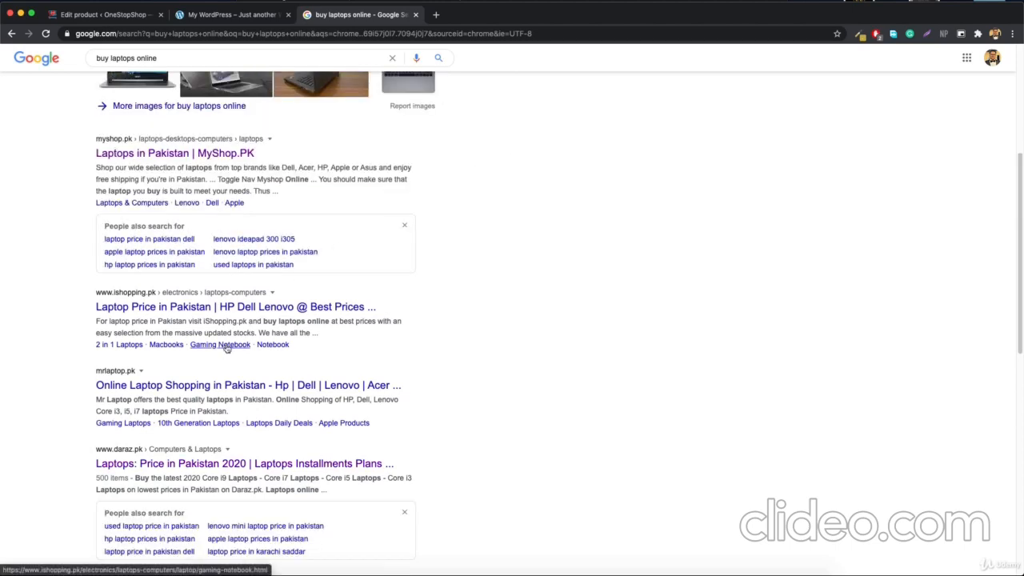
- Examine the description snippet of the Daraz.pk laptops listing in the search results
scroll(200, 416, down, 3)
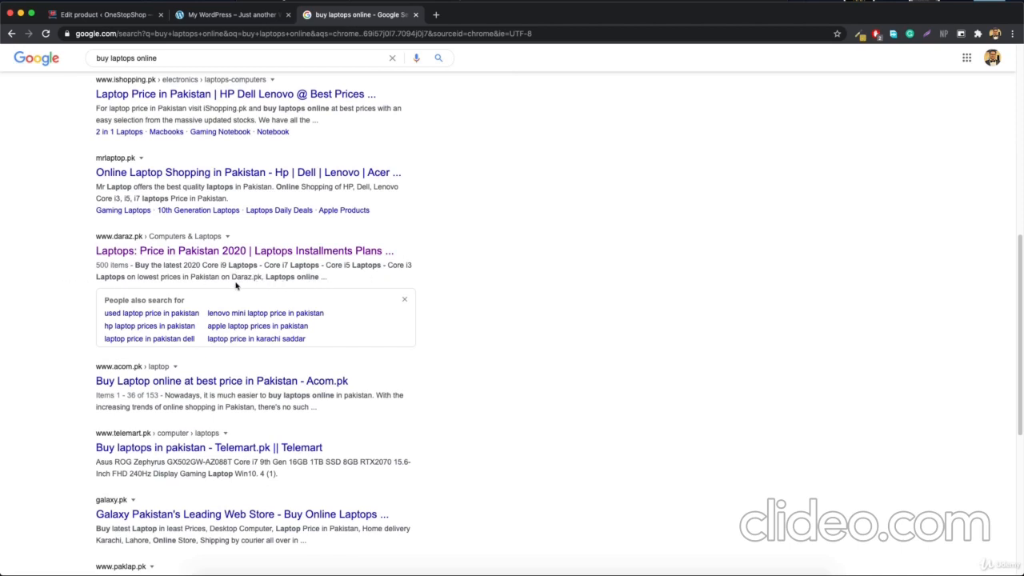
double_click(140, 265)
drag(184, 274, 320, 279)
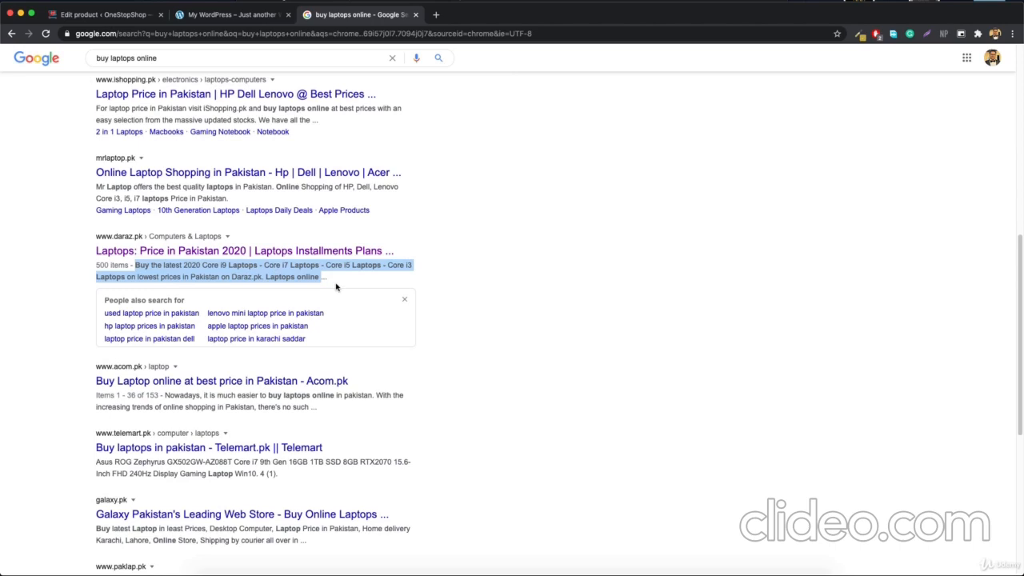
click(201, 273)
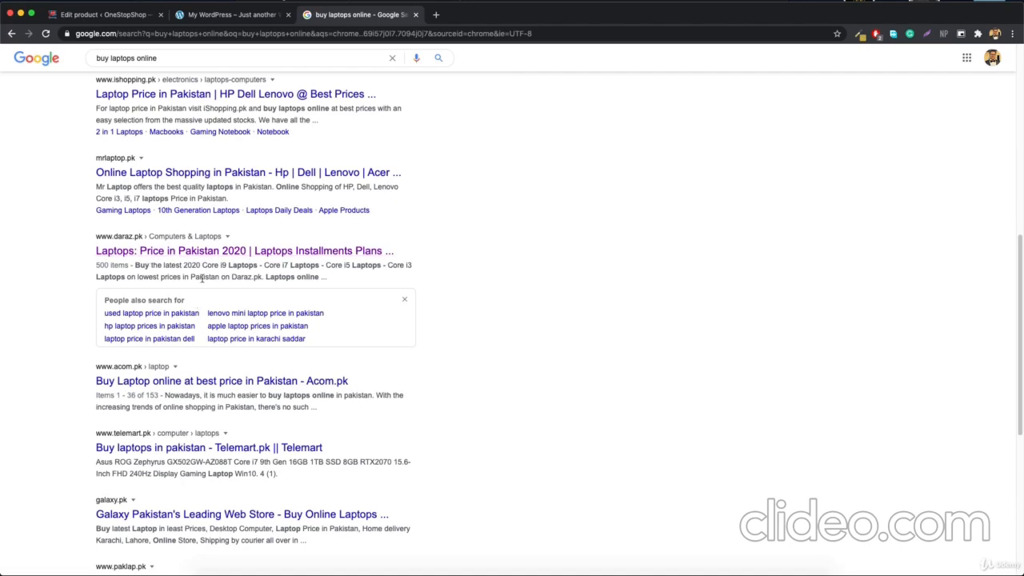
- From the HP OMEN Tower PC product's edit page, open its live product page through the permalink in a new browser tab
click(226, 18)
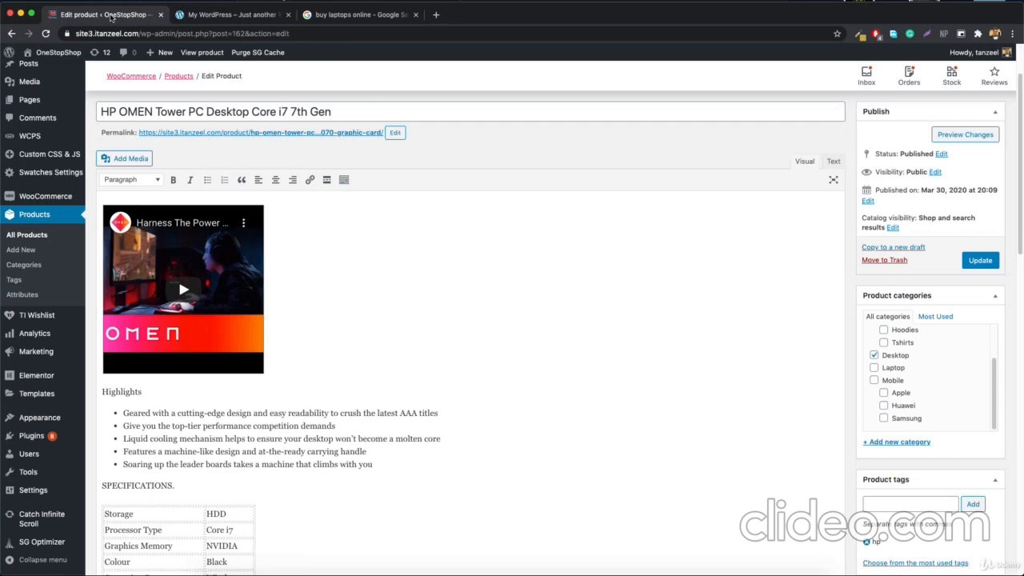
click(112, 16)
scroll(379, 297, down, 1)
scroll(400, 300, up, 3)
scroll(390, 305, down, 1)
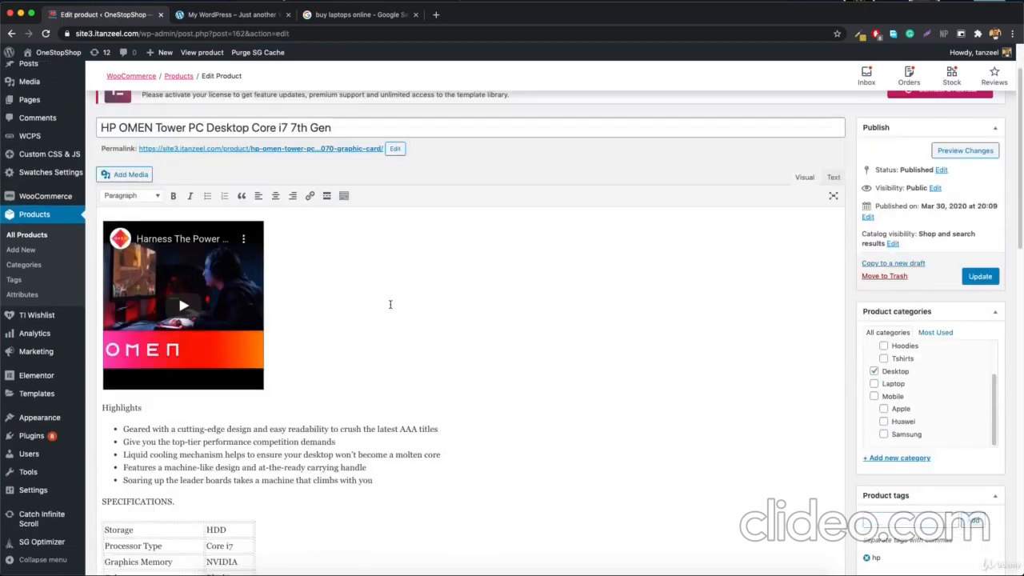
scroll(390, 304, down, 1)
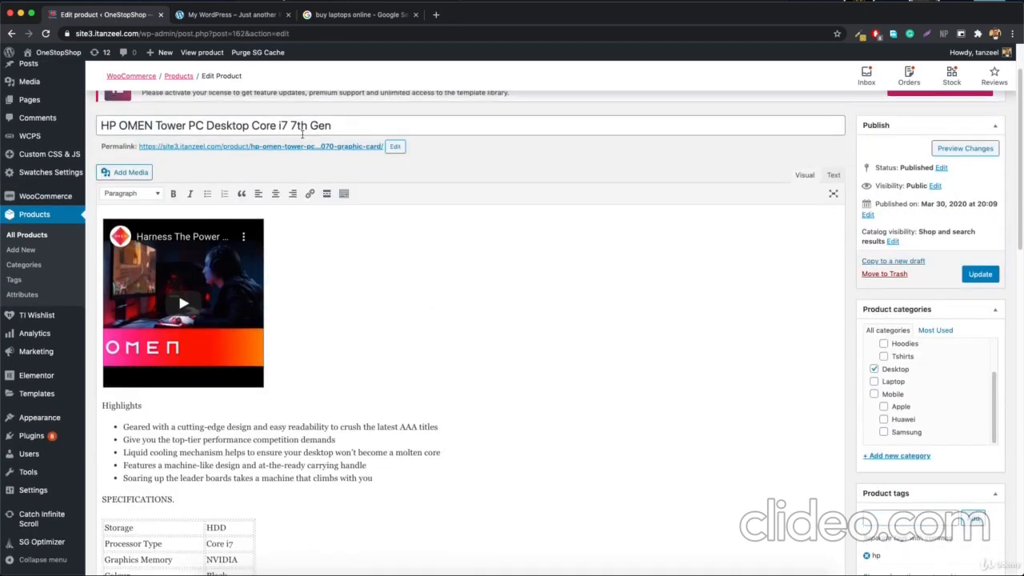
right_click(298, 147)
click(314, 151)
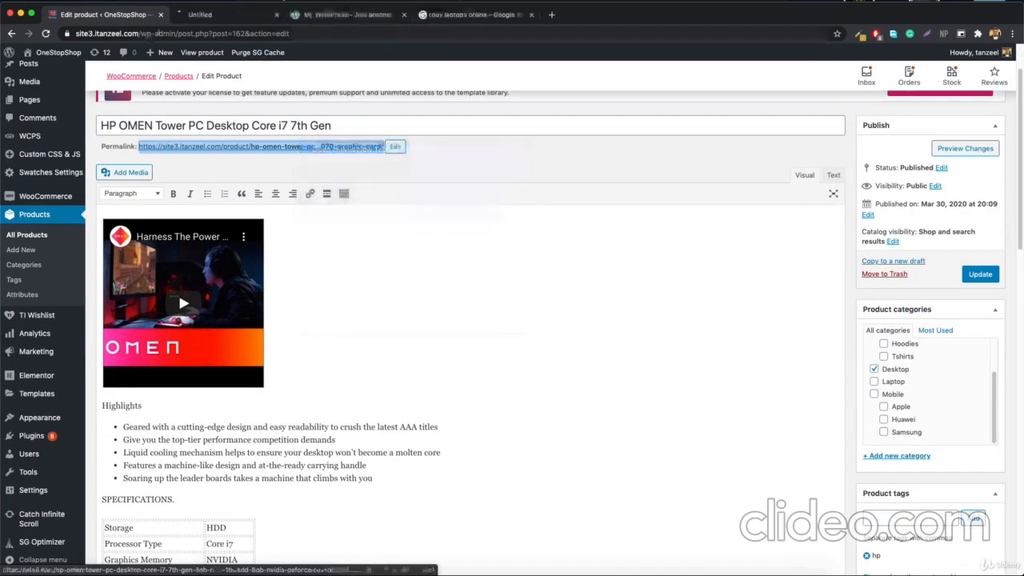
click(213, 19)
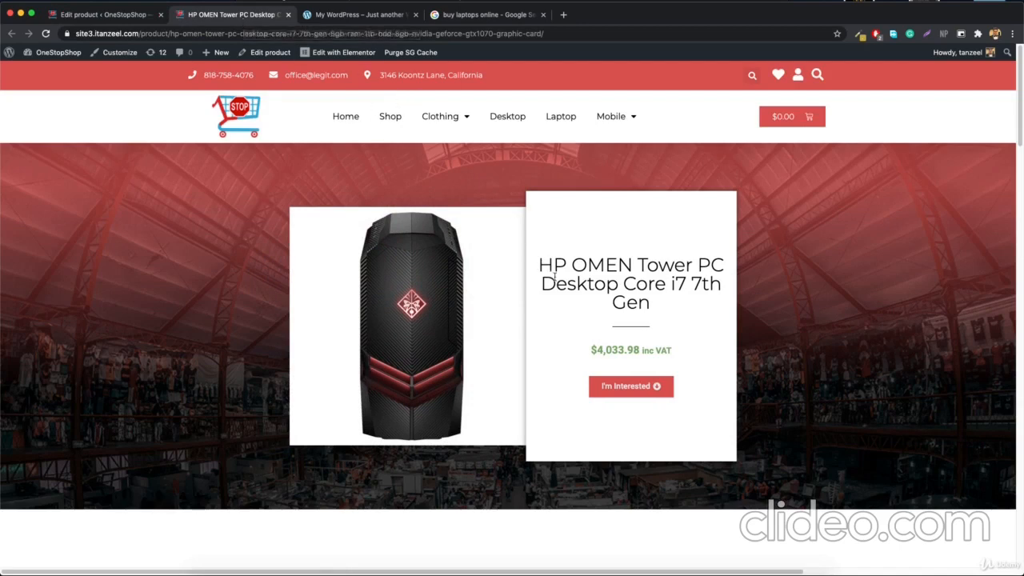
- Compare the HP OMEN product page's title with the Daraz laptops listing's description snippet on Google
drag(538, 264, 656, 305)
click(656, 304)
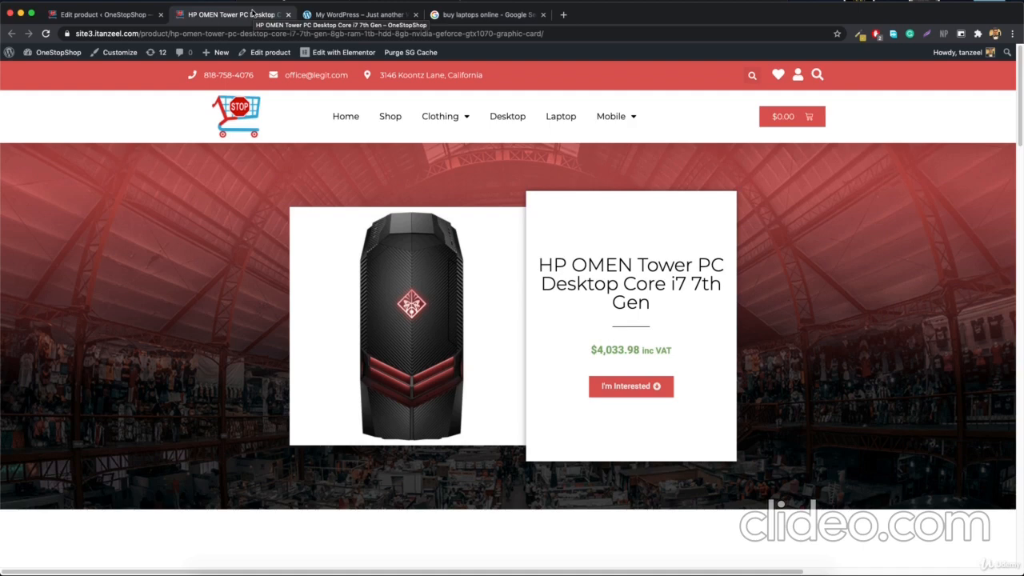
click(488, 15)
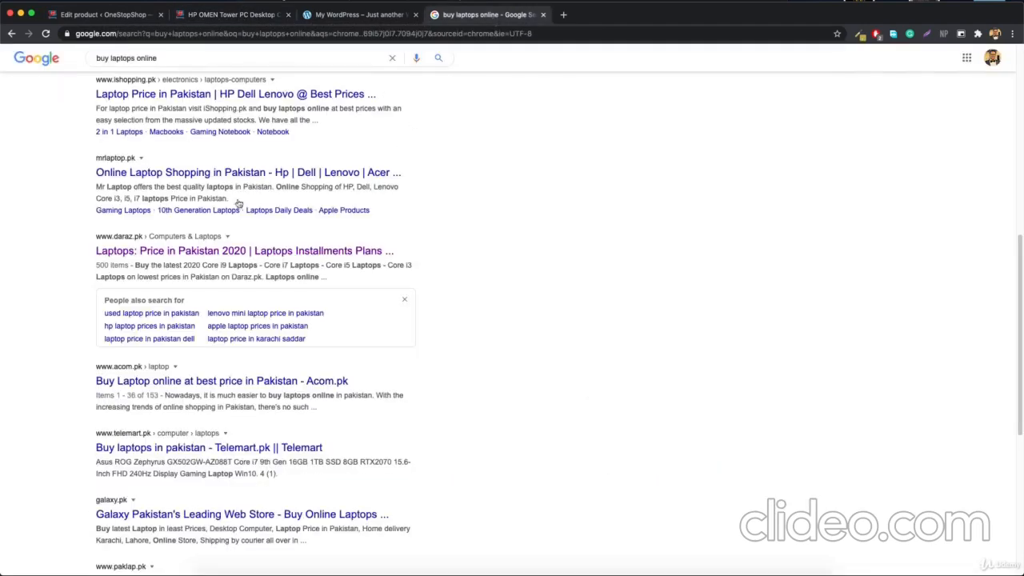
drag(94, 263, 336, 280)
click(337, 280)
click(112, 14)
click(234, 14)
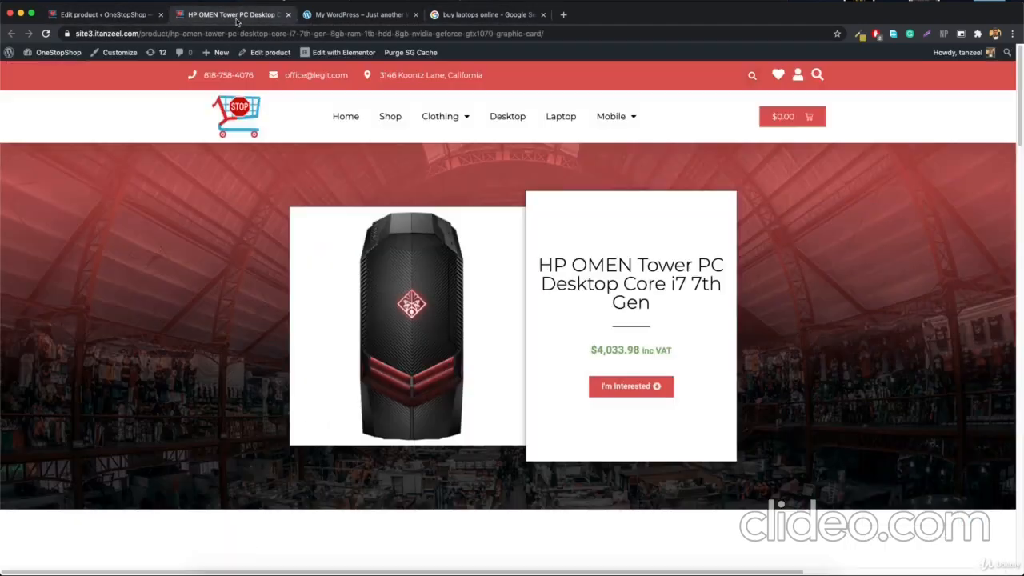
- Open the store's Shop page and review its product listing
click(392, 122)
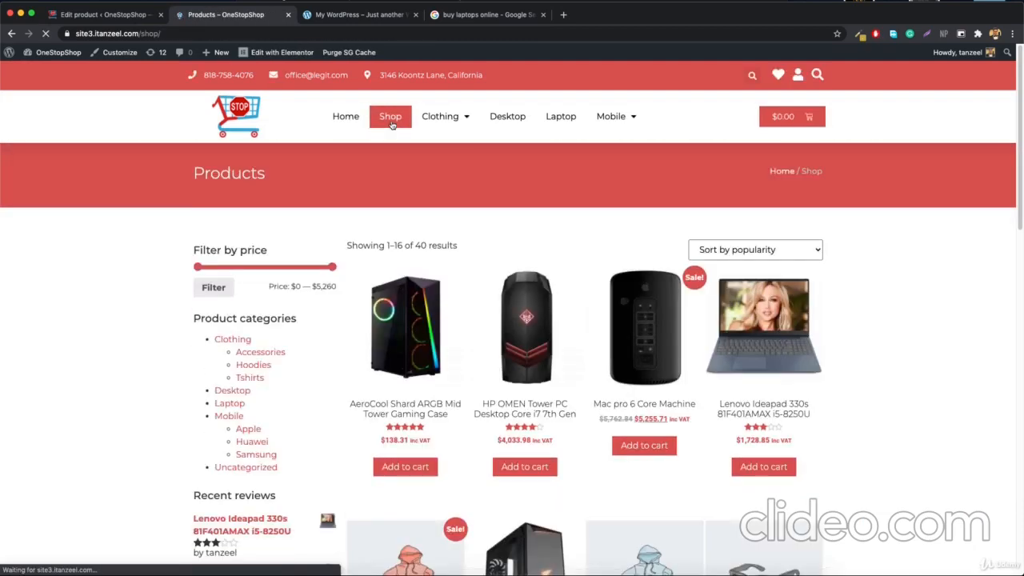
scroll(488, 339, down, 1)
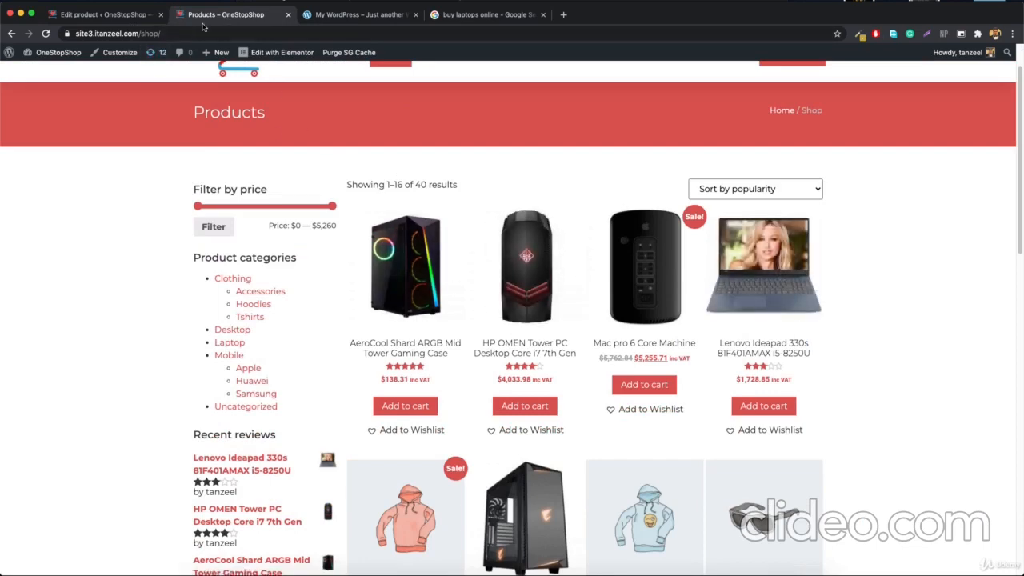
scroll(320, 215, up, 2)
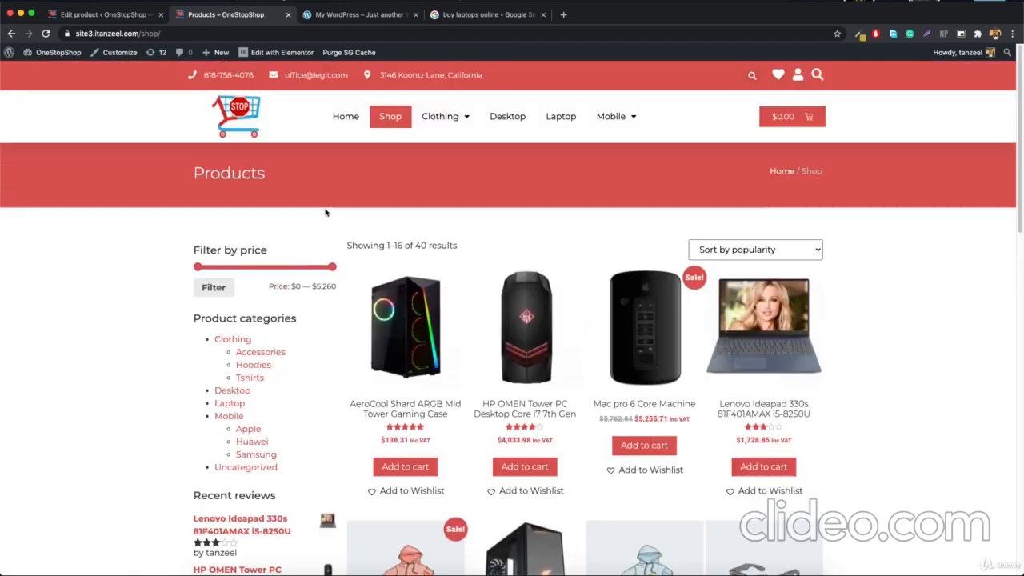
- Open the store's Laptop category page and compare it with the Daraz laptops listing on Google
click(561, 117)
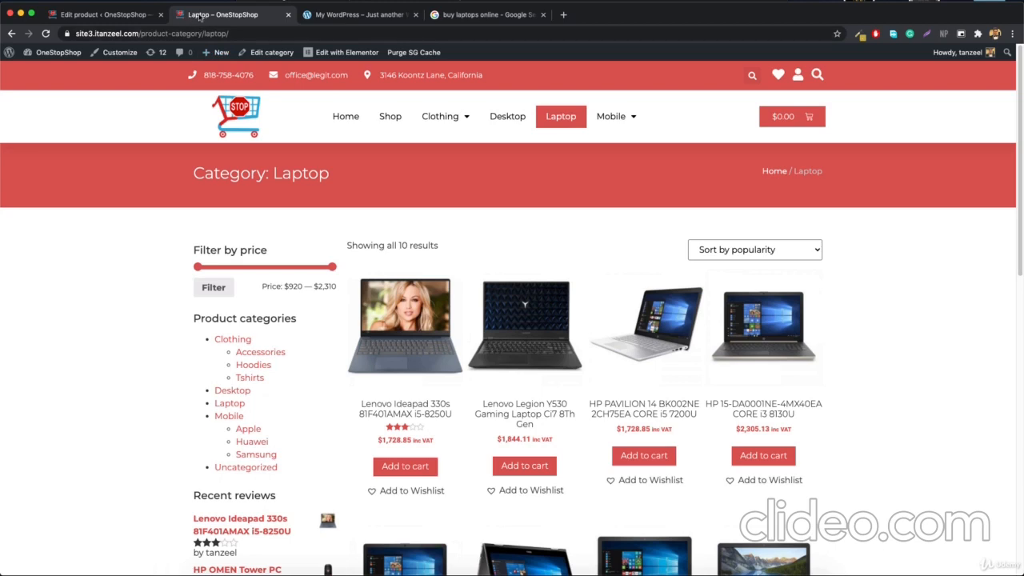
click(459, 18)
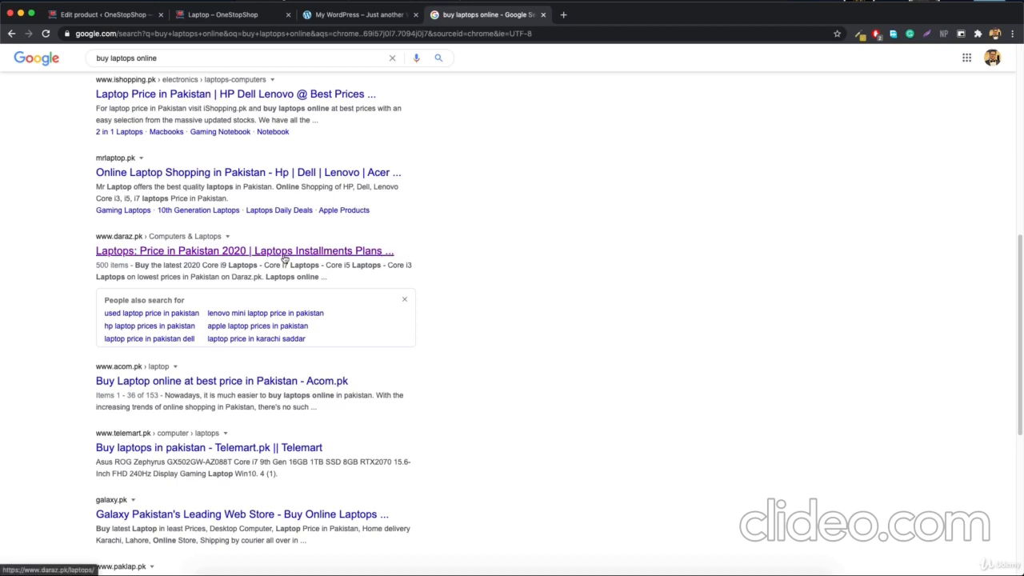
click(206, 21)
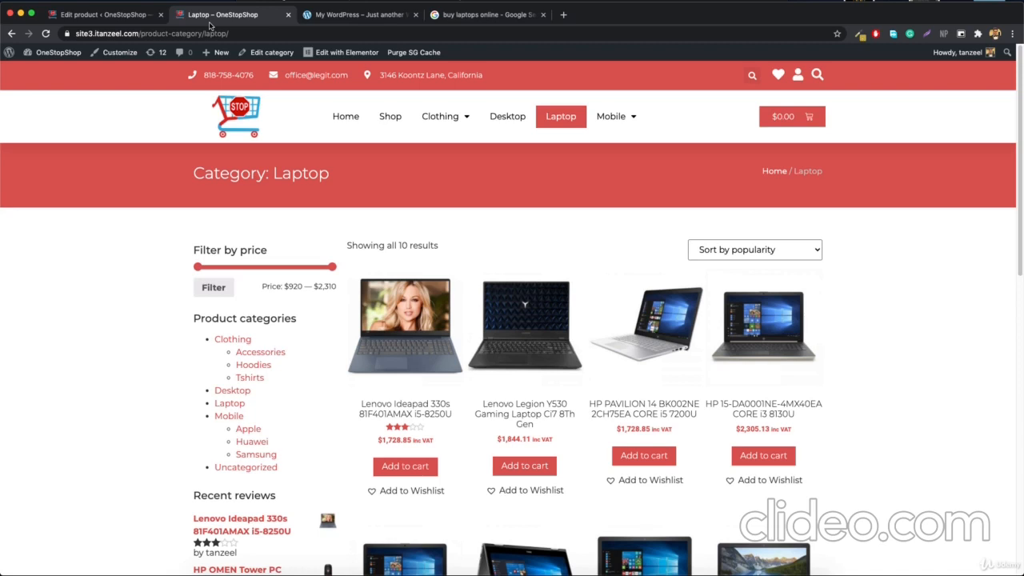
- Open the Laptop category for editing, check which fields it offers, and return to its category page
click(273, 53)
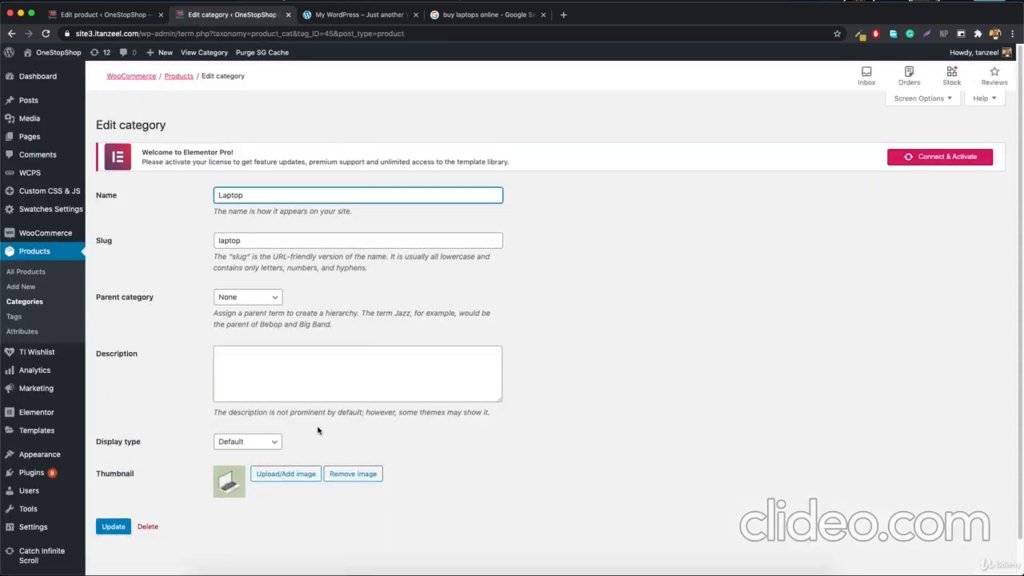
scroll(285, 444, down, 1)
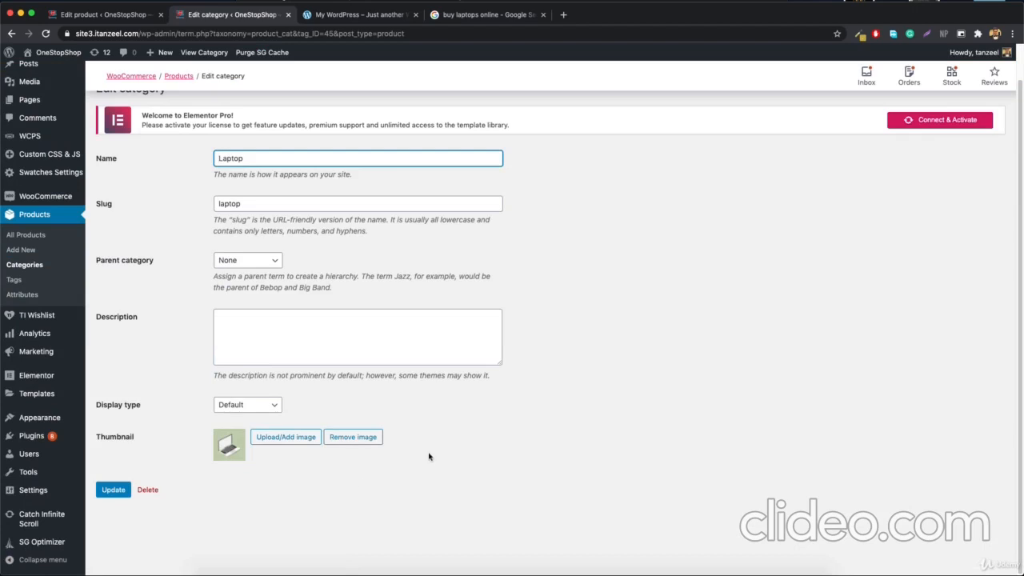
click(11, 33)
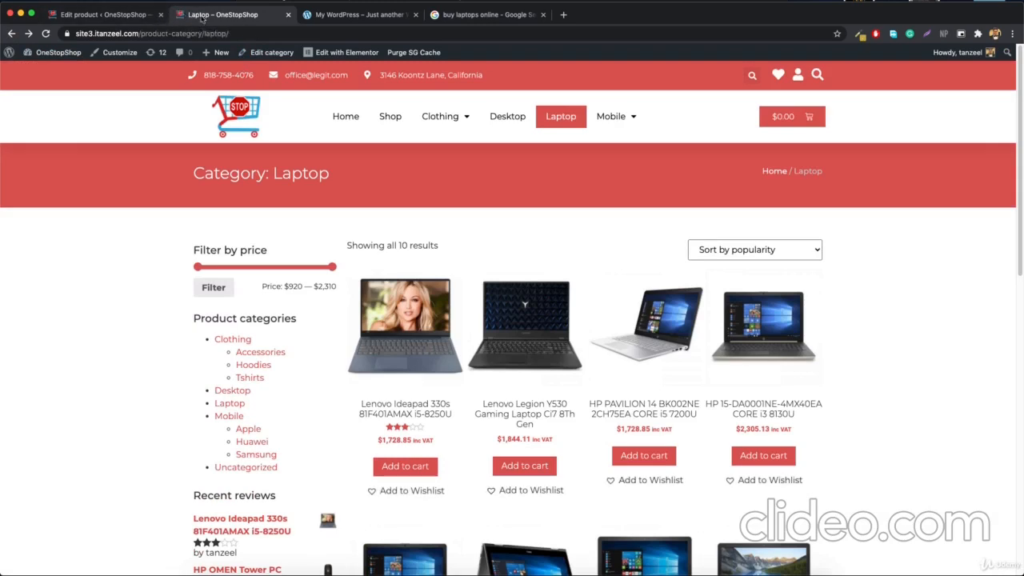
mouse_move(452, 122)
- Close the Google results and My WordPress browser tabs and open OneStopShop's admin dashboard
click(543, 14)
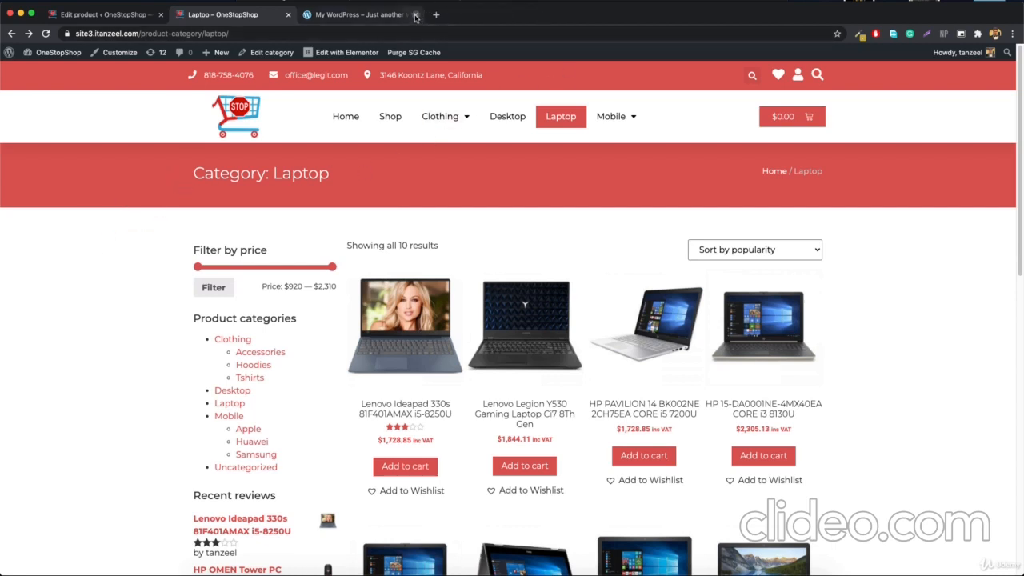
click(415, 15)
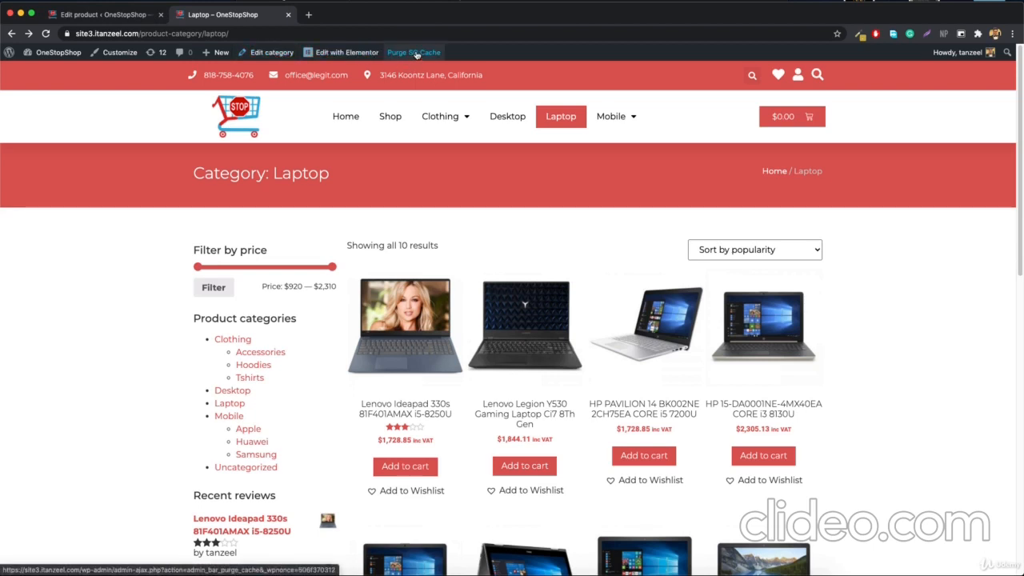
mouse_move(47, 53)
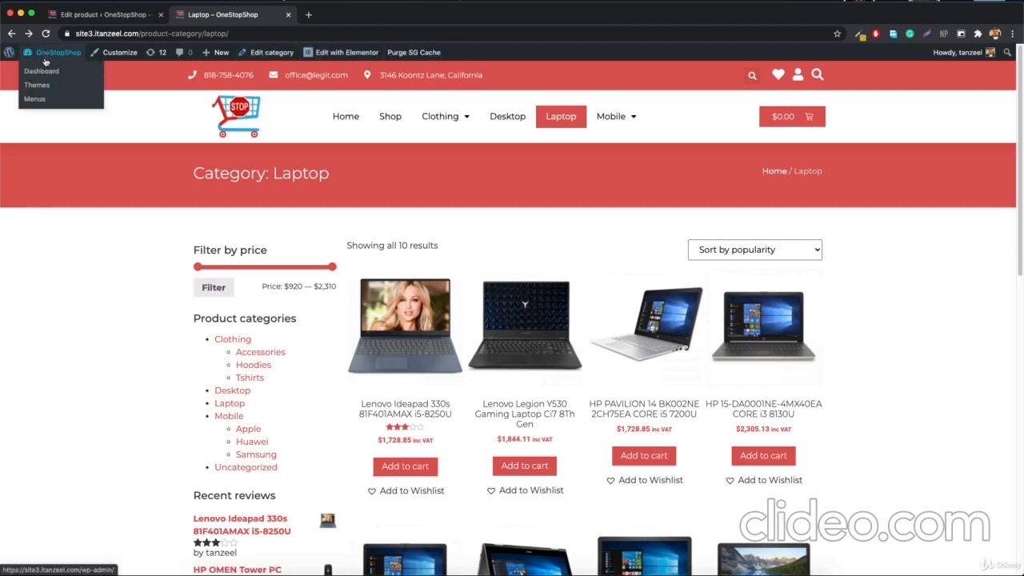
click(51, 73)
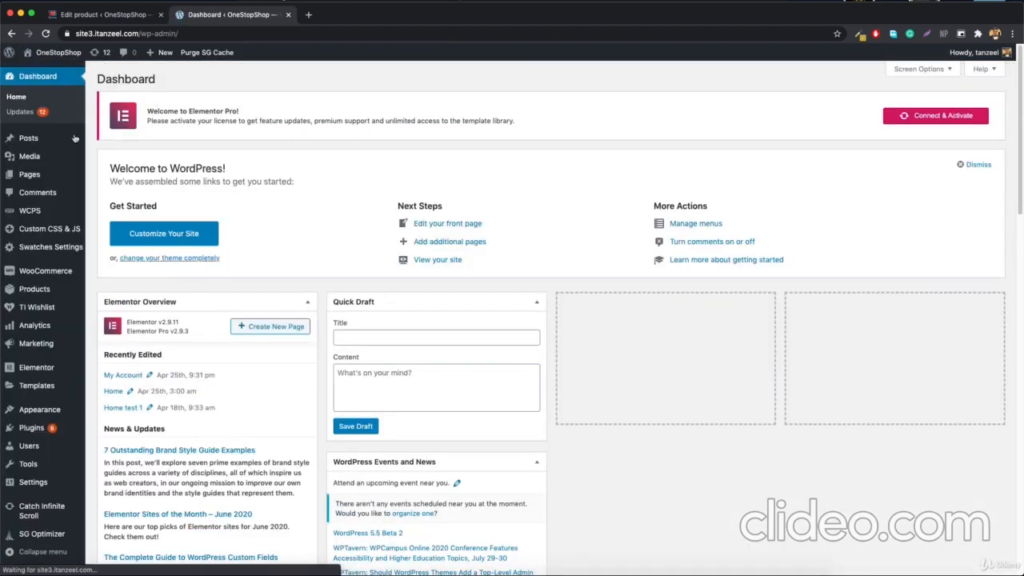
- Go to the store's product categories and view the Accessories category page
mouse_move(24, 141)
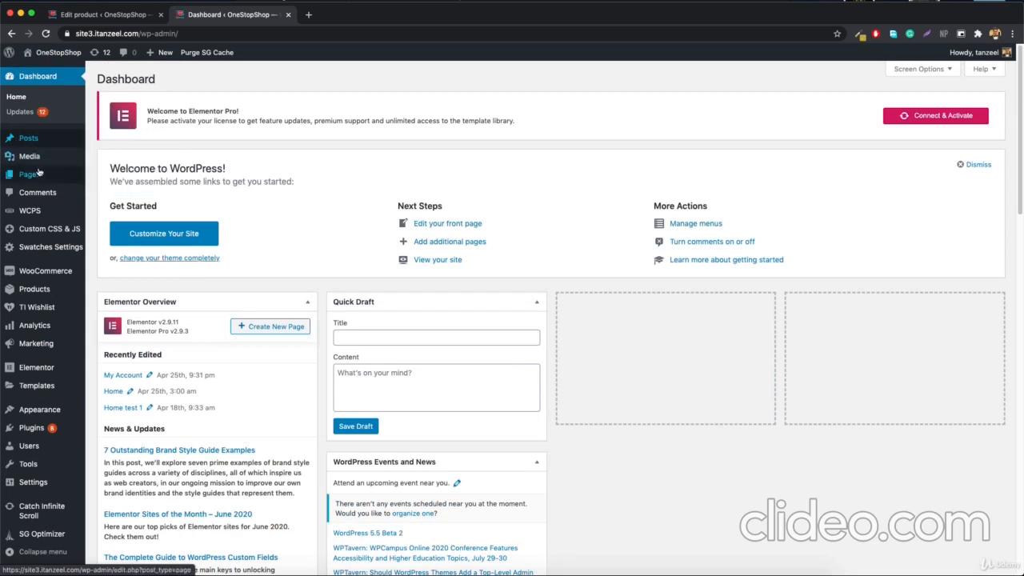
mouse_move(39, 296)
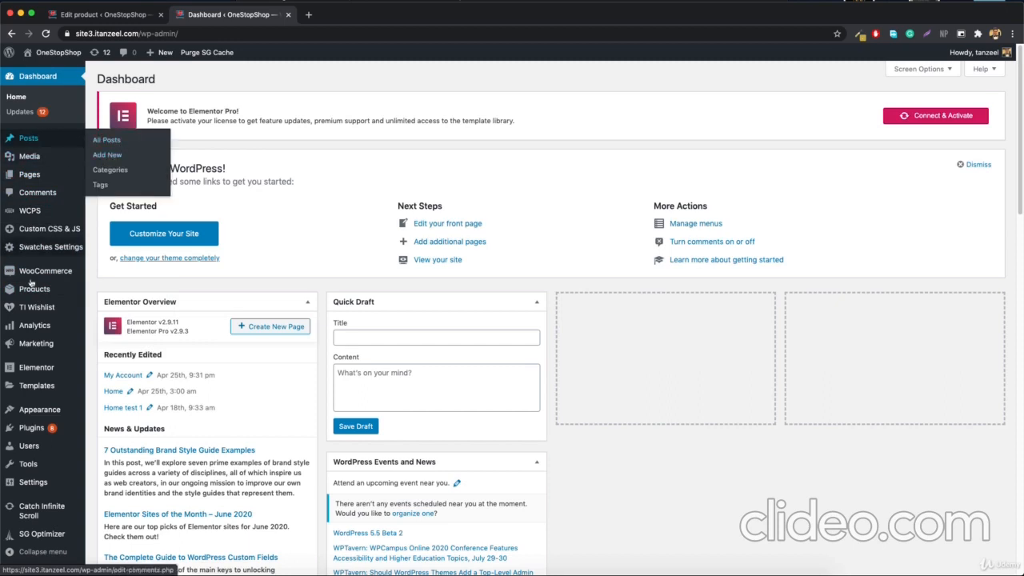
mouse_move(43, 174)
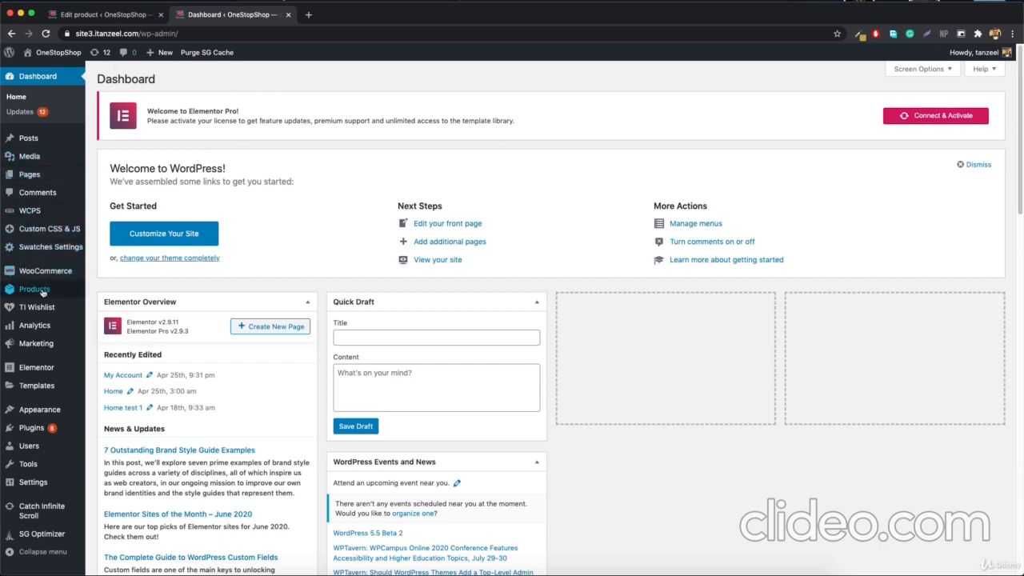
mouse_move(44, 288)
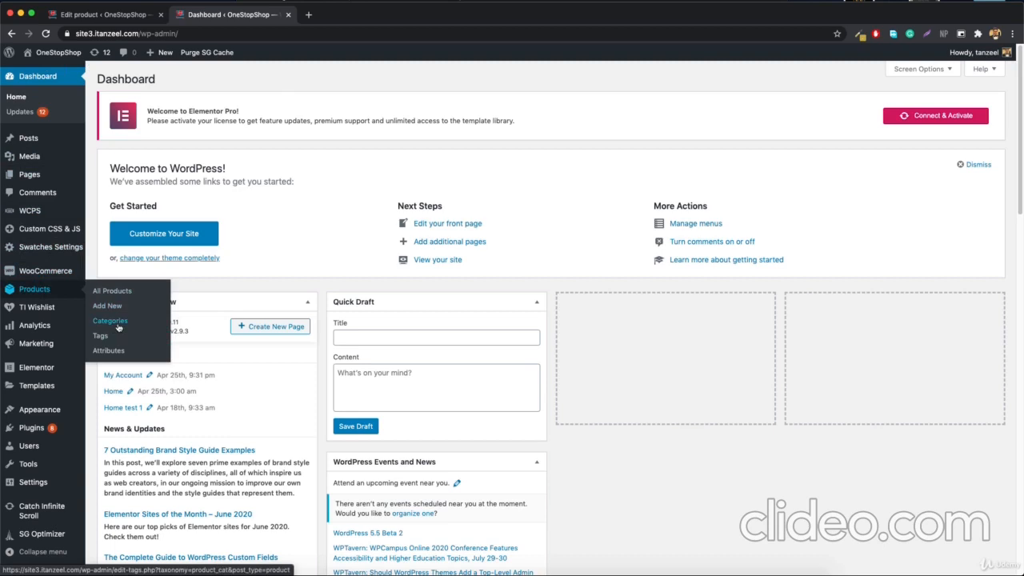
click(118, 327)
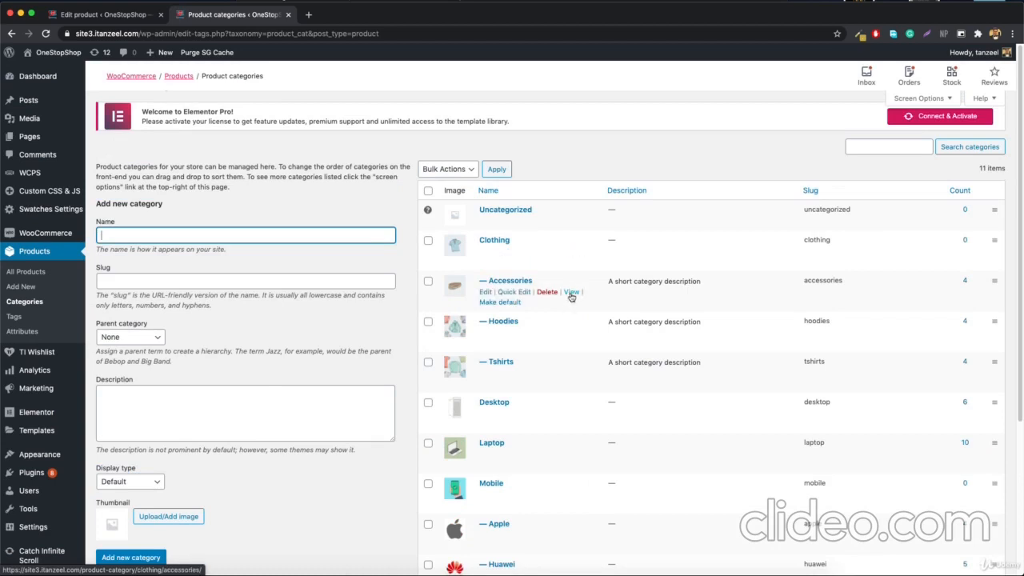
click(572, 292)
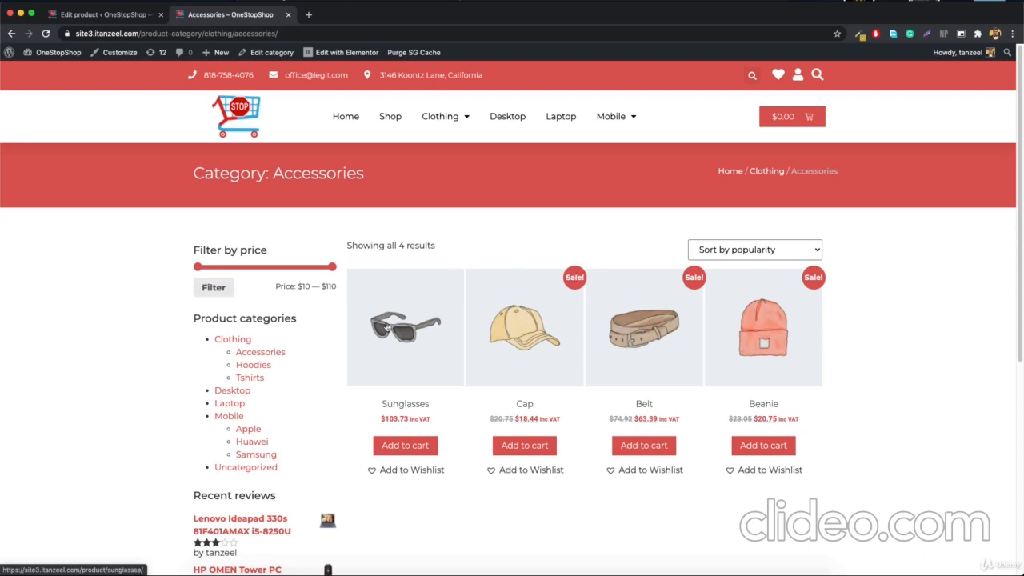
- Open the Sunglasses product for editing and review its description, pricing data and short description
click(379, 328)
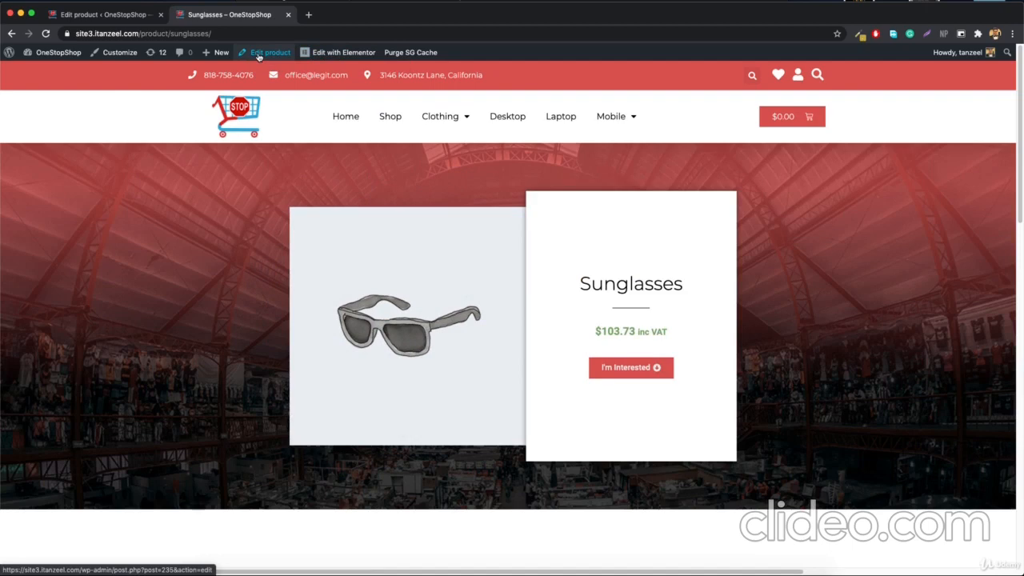
click(259, 54)
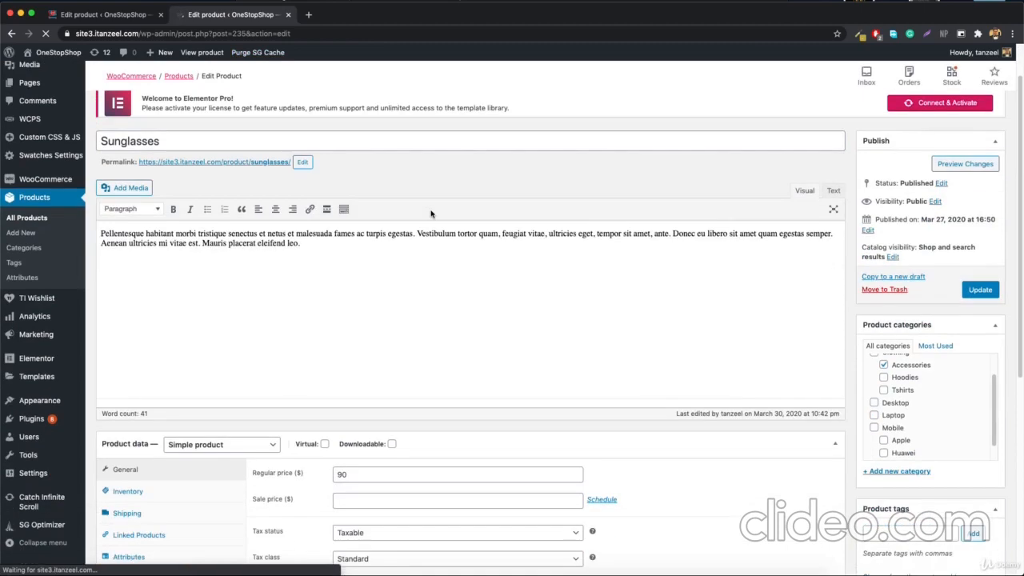
scroll(430, 209, down, 3)
scroll(425, 293, down, 1)
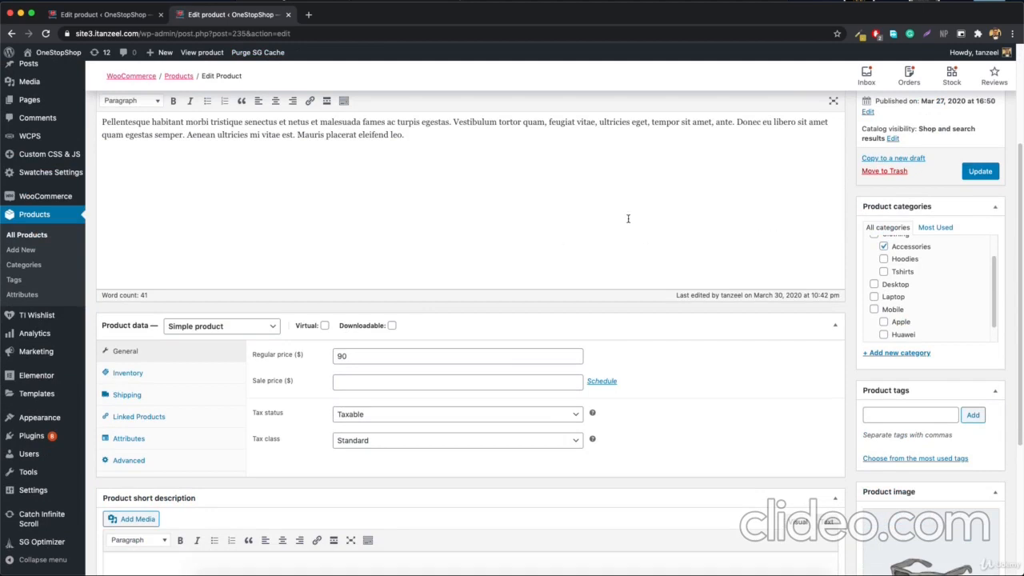
scroll(628, 219, down, 5)
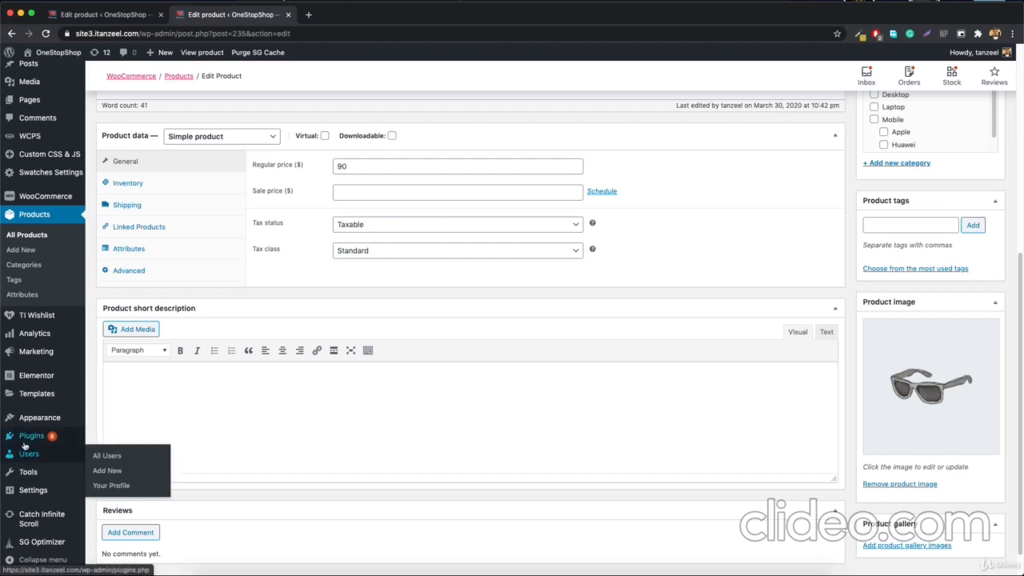
- Search the available plugins for "seo", install and activate Yoast SEO, and check its entry among the installed plugins
mouse_move(48, 438)
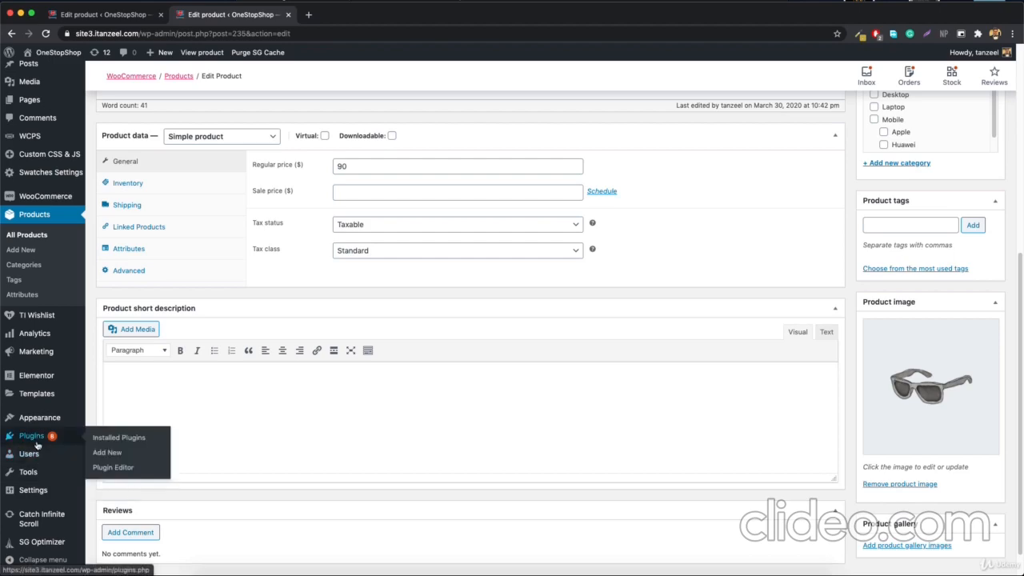
click(118, 452)
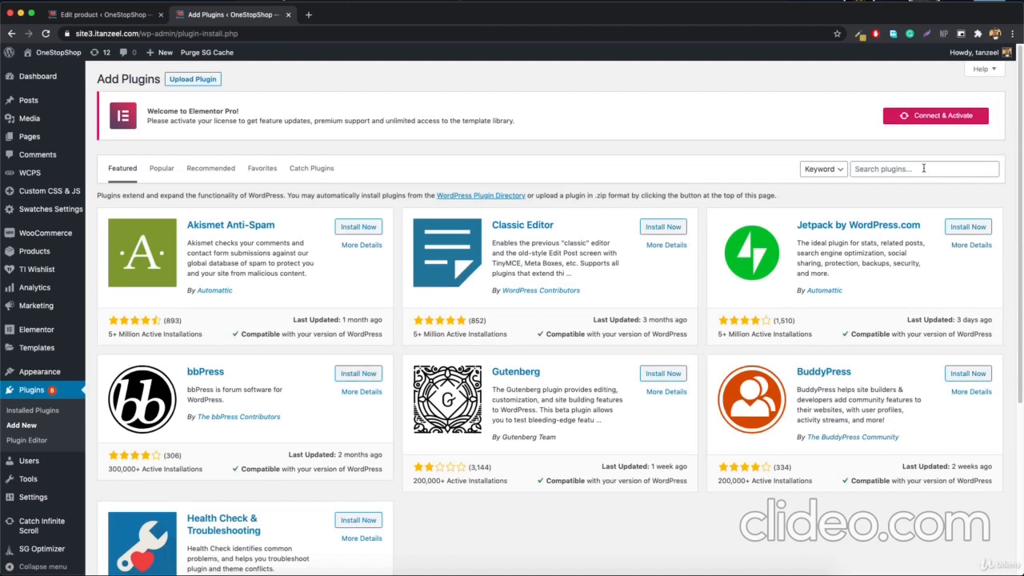
click(920, 168)
text(seo)
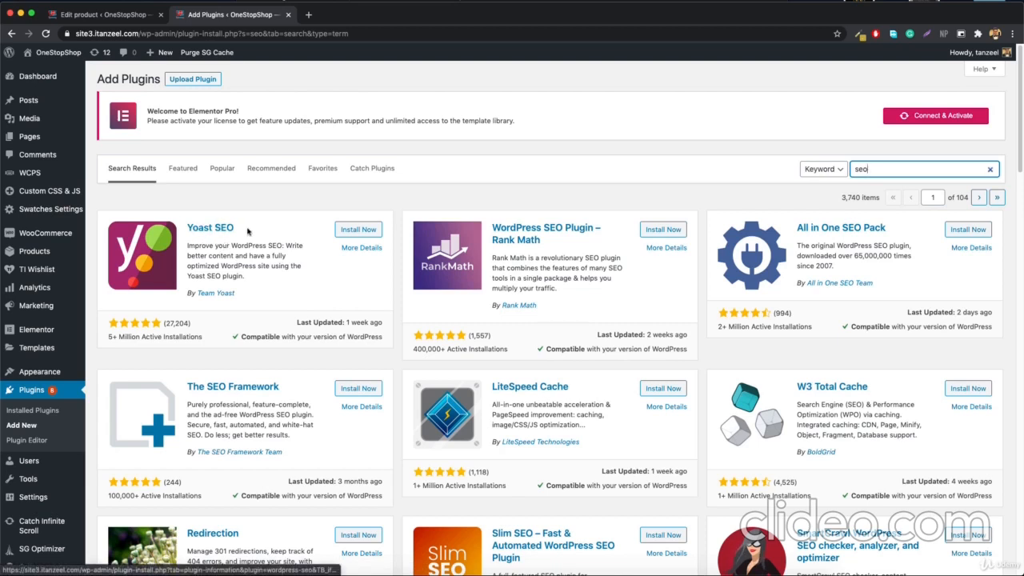
click(350, 232)
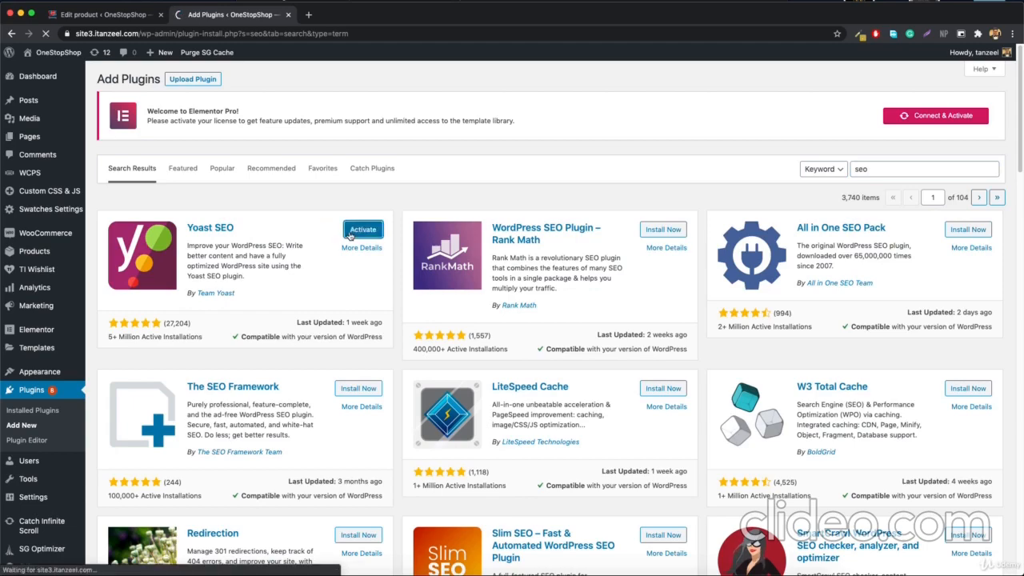
scroll(329, 376, down, 10)
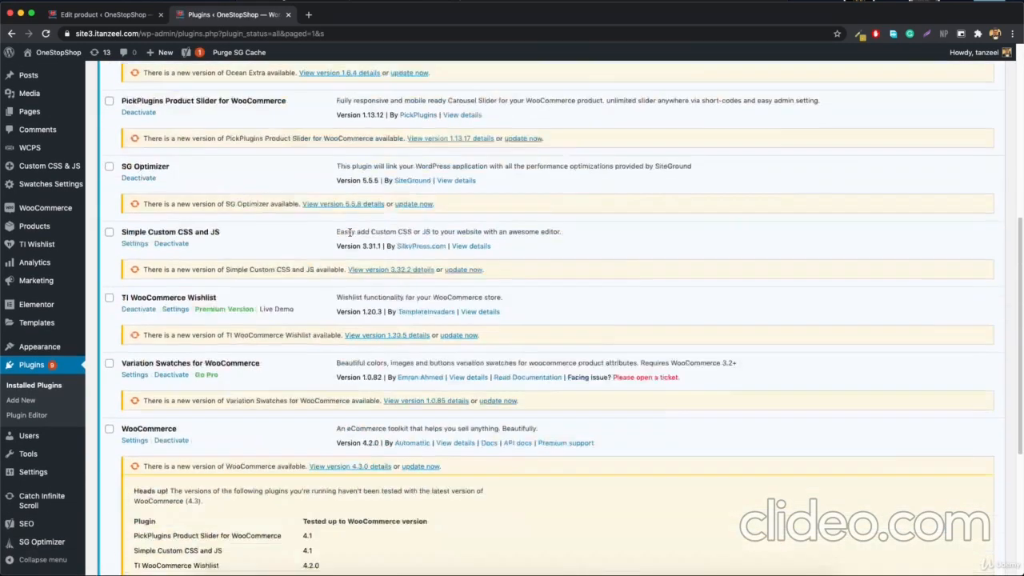
scroll(329, 377, down, 2)
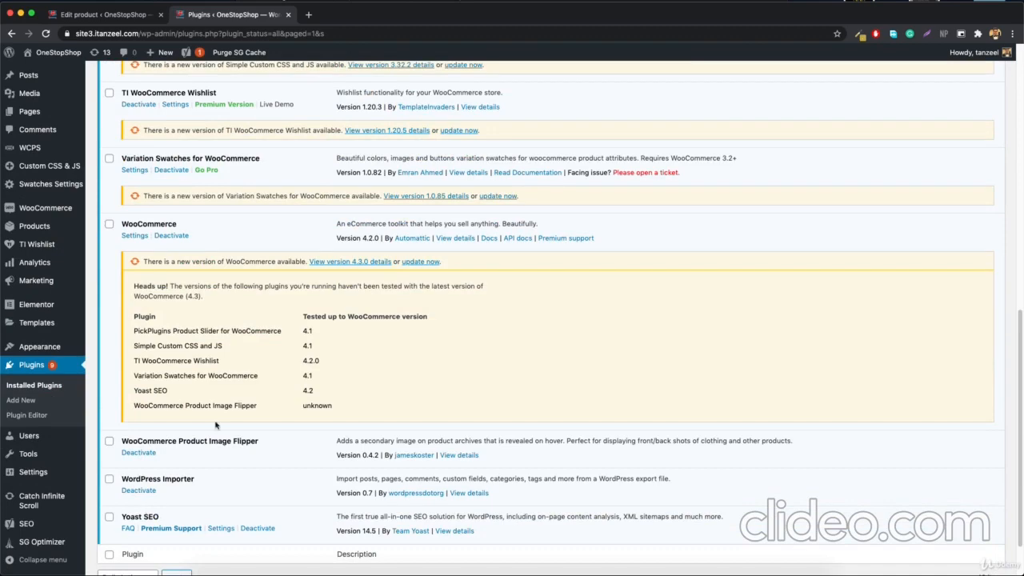
- Reload the HP OMEN Tower PC product's edit page, set its Yoast Google preview to Desktop result and open the snippet for editing
click(130, 14)
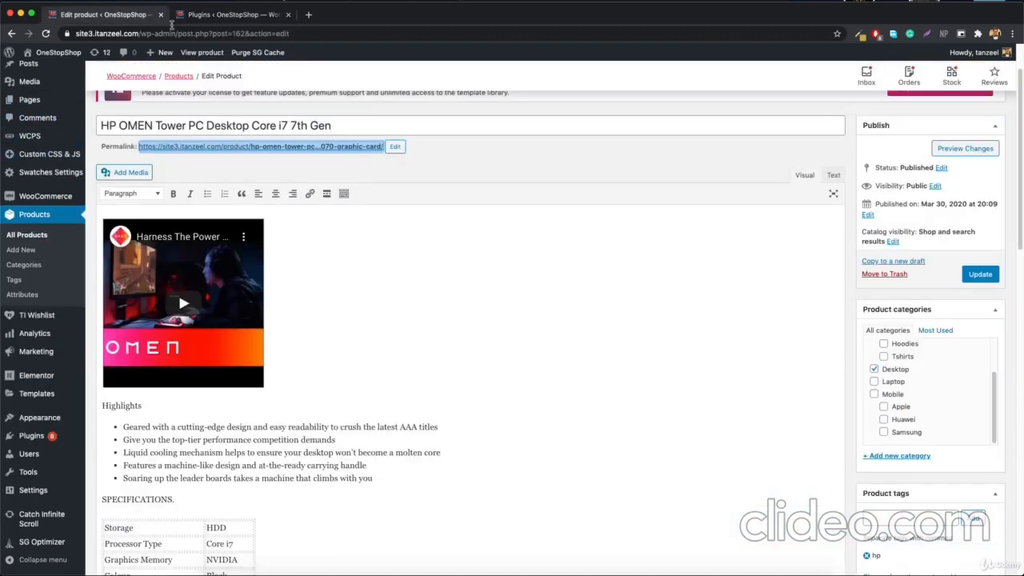
click(239, 34)
key(Return)
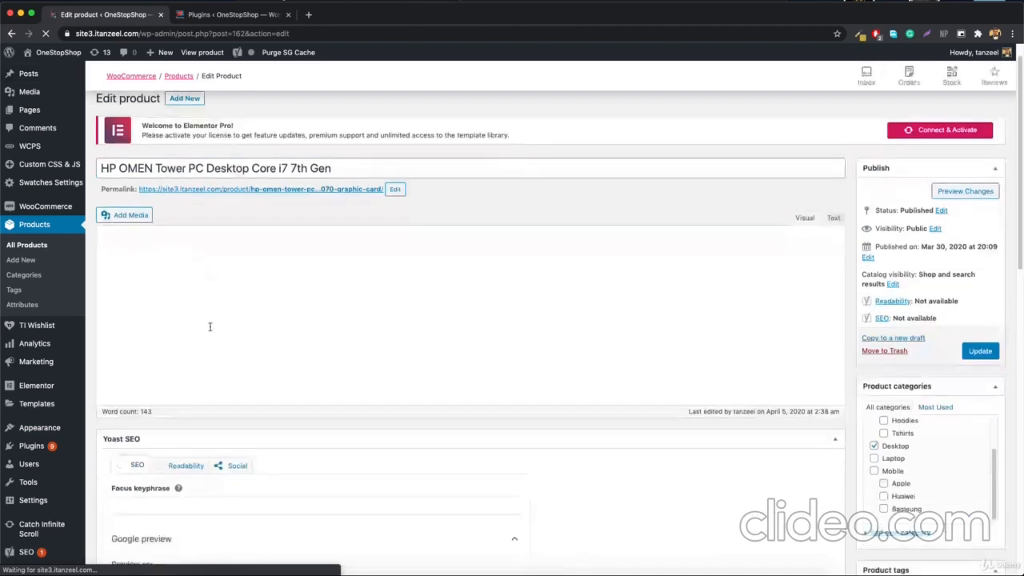
scroll(172, 411, down, 10)
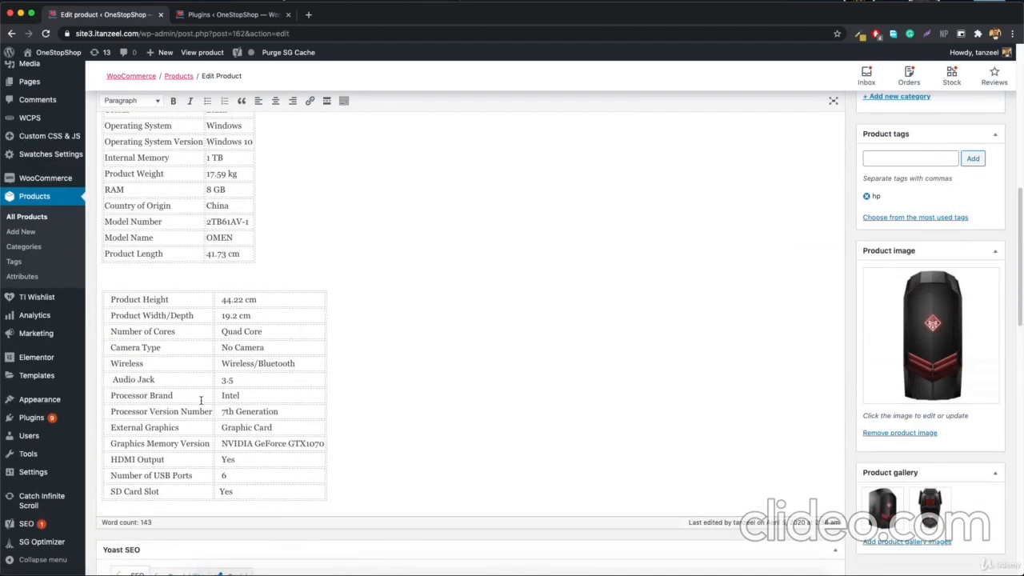
scroll(200, 405, down, 3)
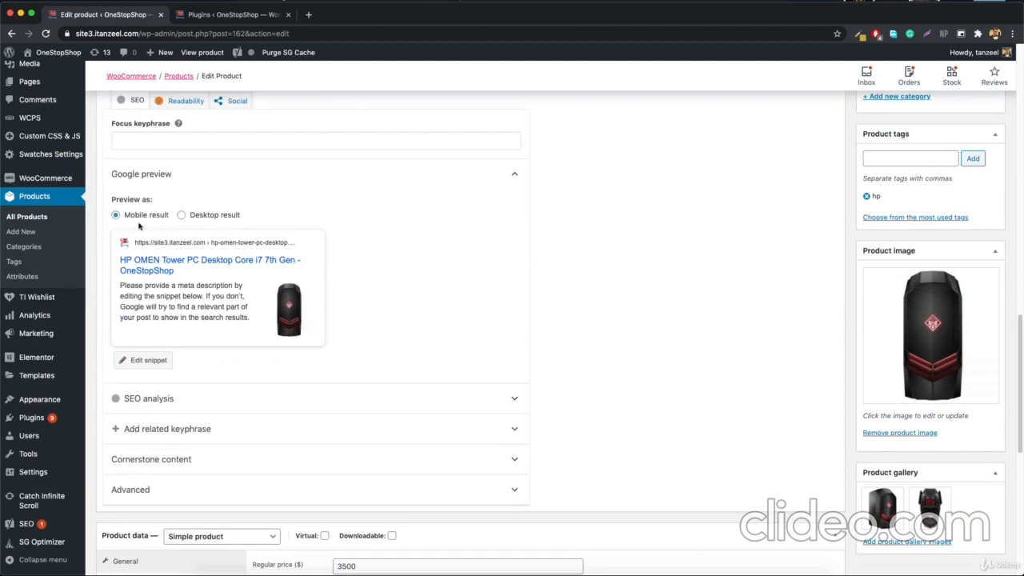
click(183, 214)
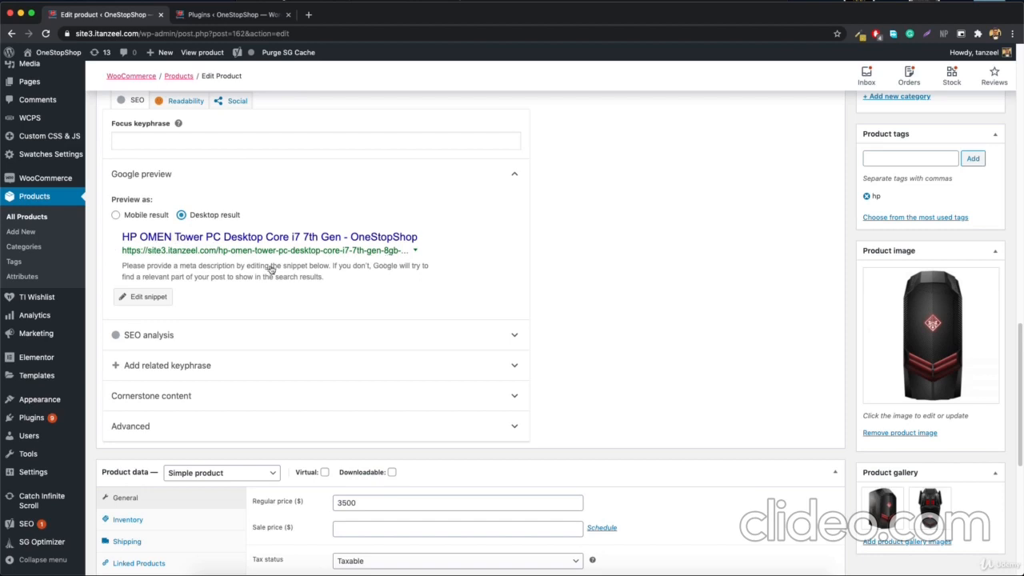
click(241, 276)
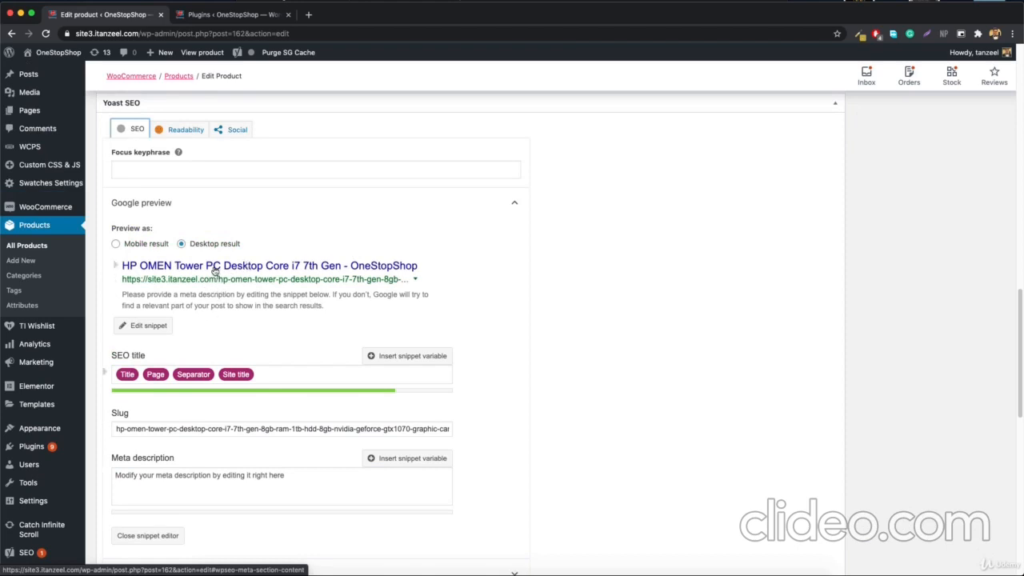
- Visit the store's Desktop category page and open that category for editing at its Yoast SEO settings
mouse_move(49, 54)
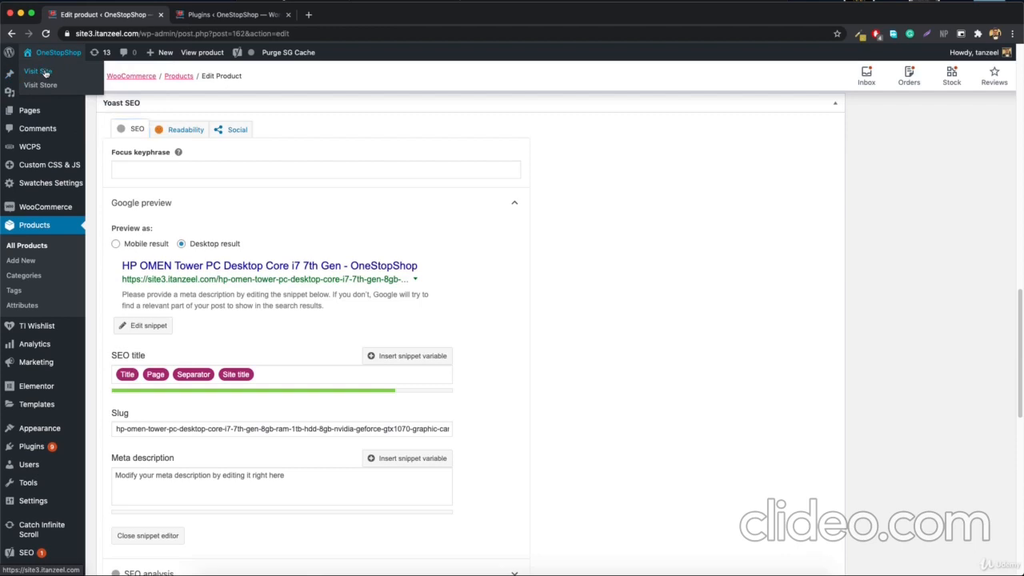
click(46, 72)
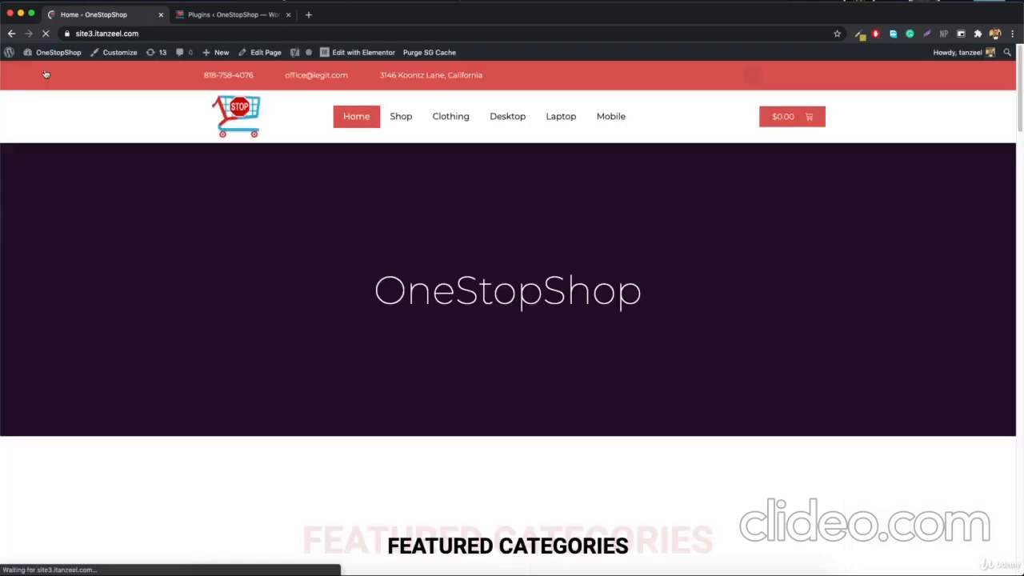
click(494, 120)
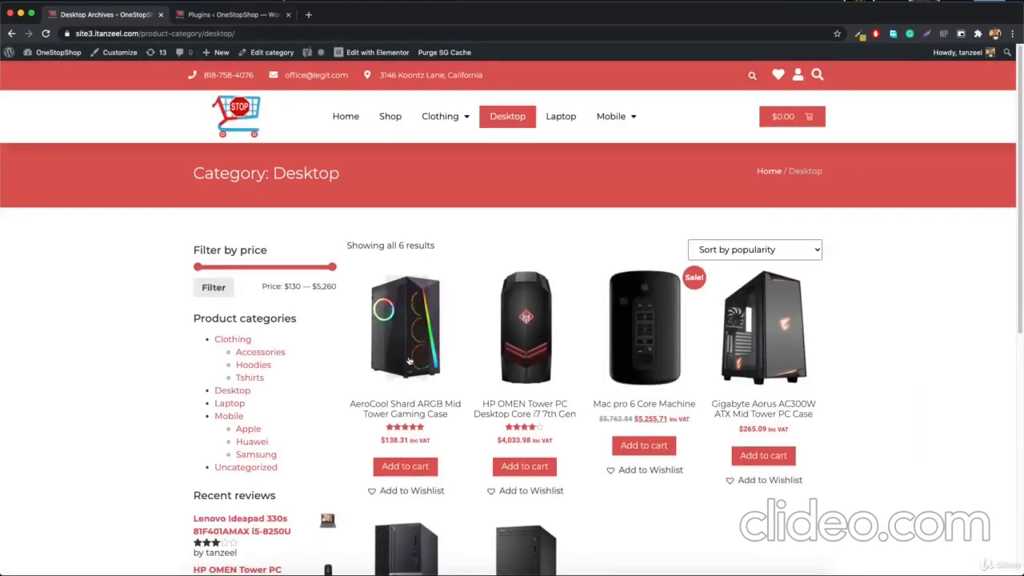
scroll(410, 358, down, 10)
scroll(410, 358, up, 10)
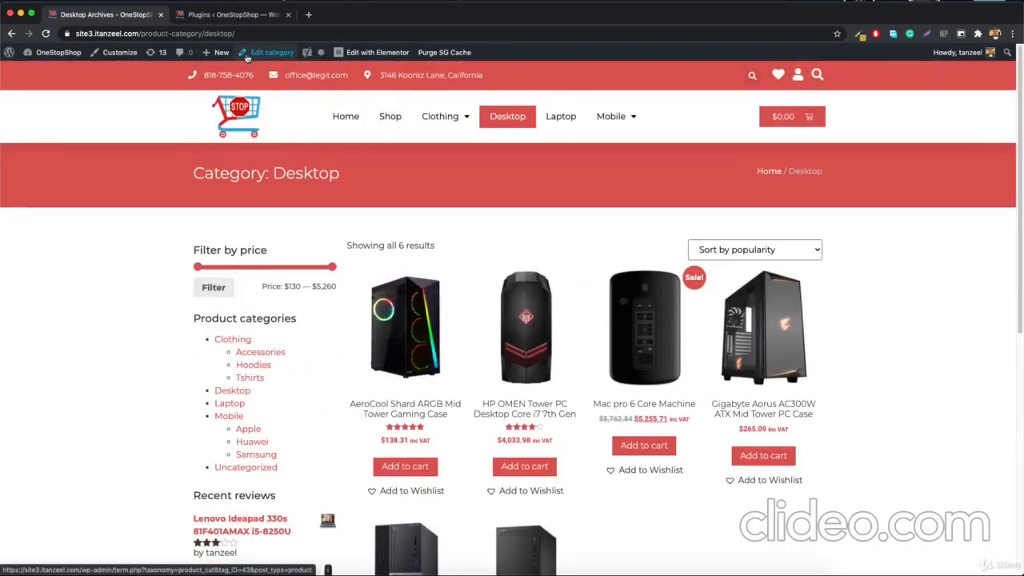
click(248, 54)
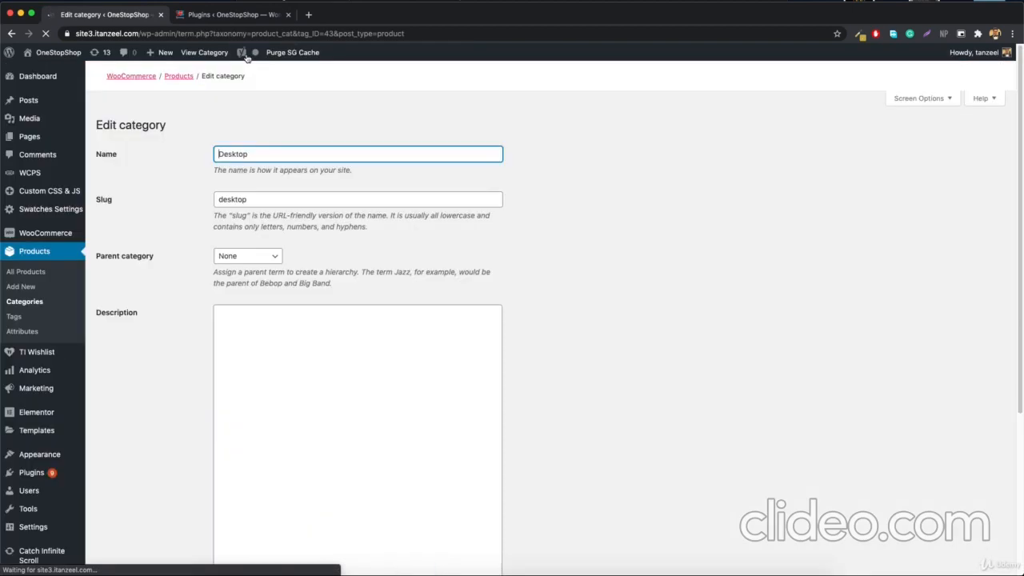
scroll(365, 299, down, 5)
scroll(365, 298, down, 5)
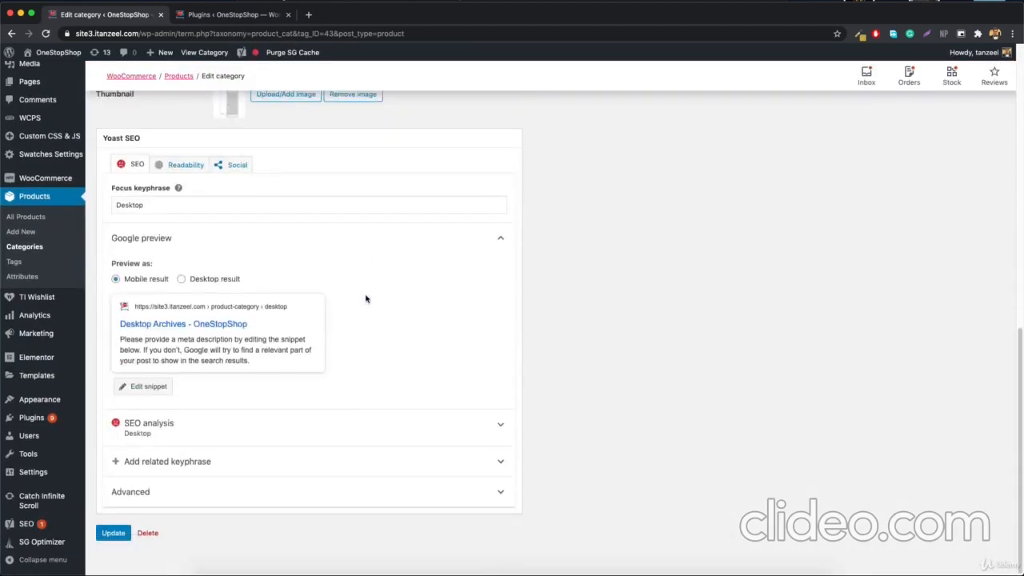
- Open the Desktop category's search snippet for editing and insert "Buy All" before the Term title variable in the SEO title
click(230, 327)
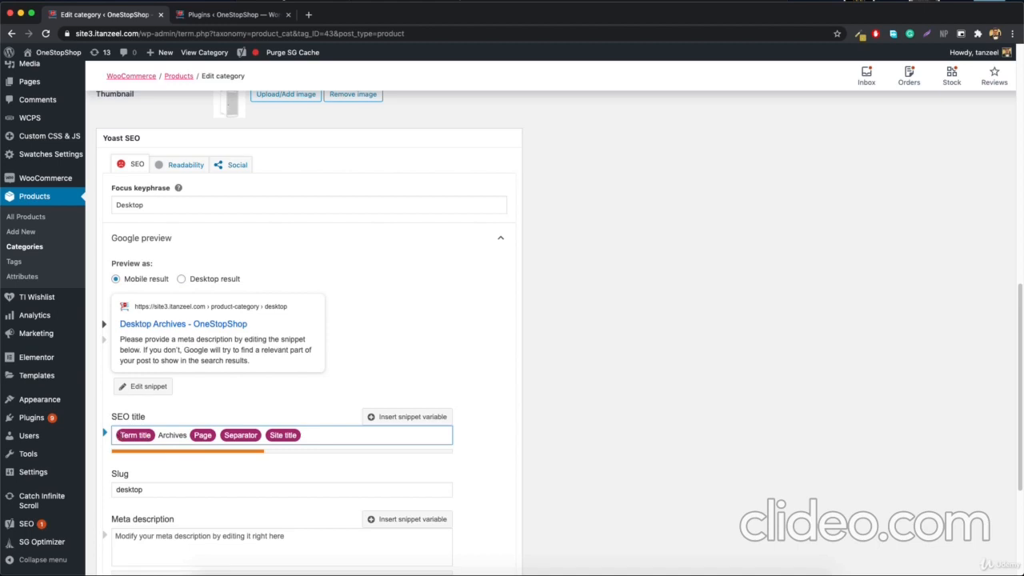
text(B)
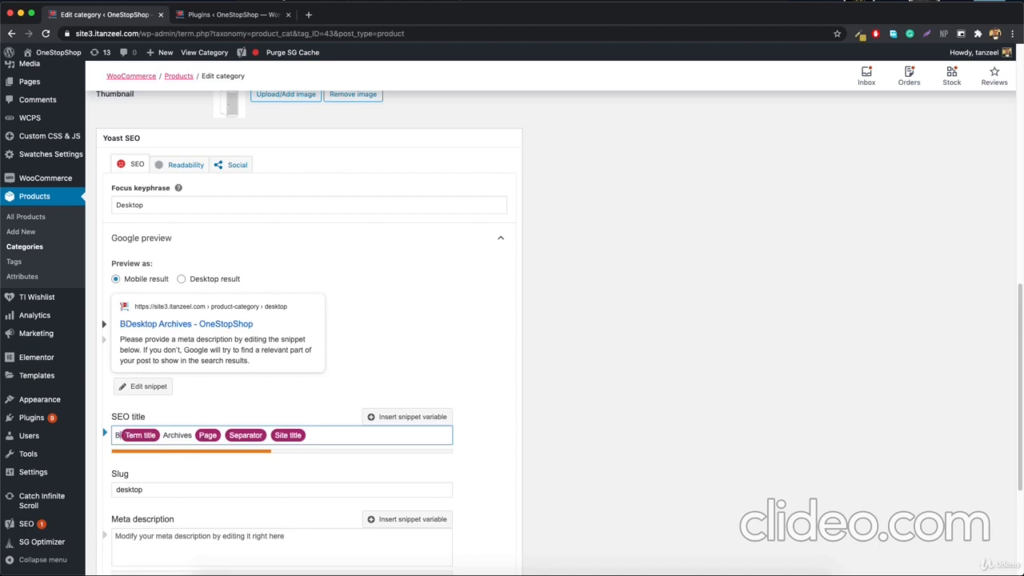
text(uy All)
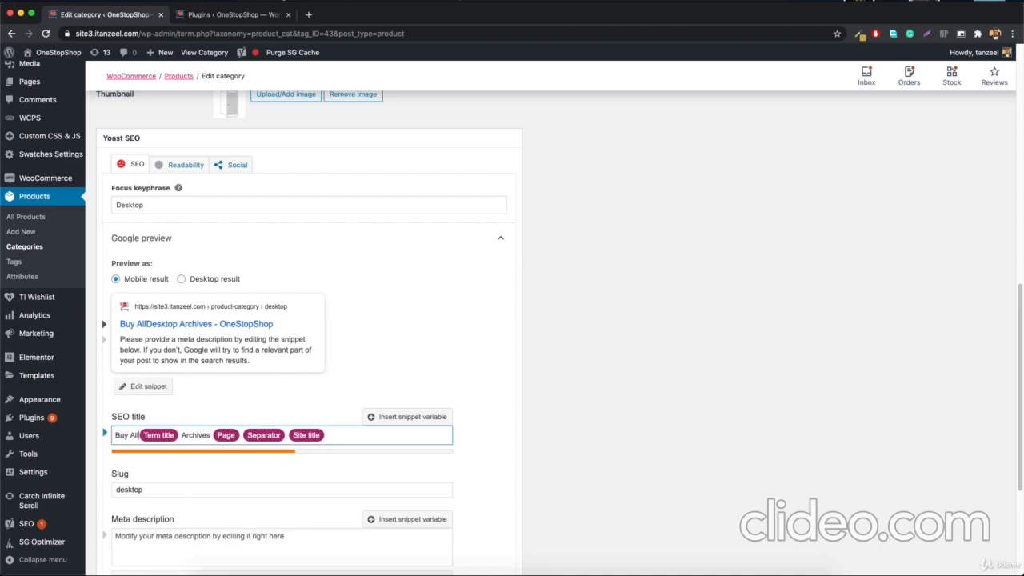
- Replace the word "Archives" in the Desktop category's SEO title with "at cheap rates"
key(alt+shift+Right)
key(alt+shift+Right)
key(Right)
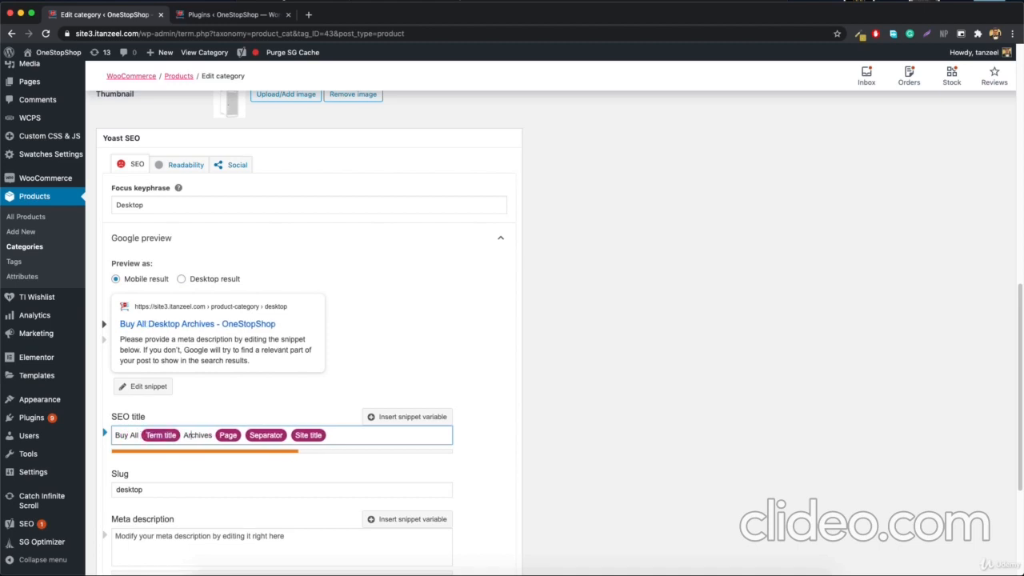
key(Delete)
key(Delete)
key(Delete)
key(Delete)
key(Delete)
key(Delete)
key(Delete)
key(Delete)
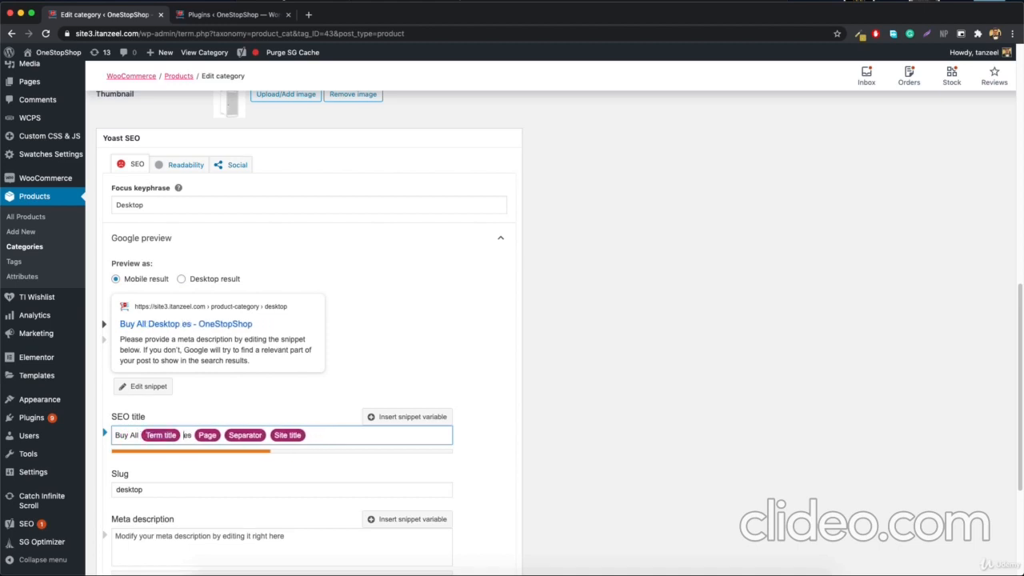
text(at cheap)
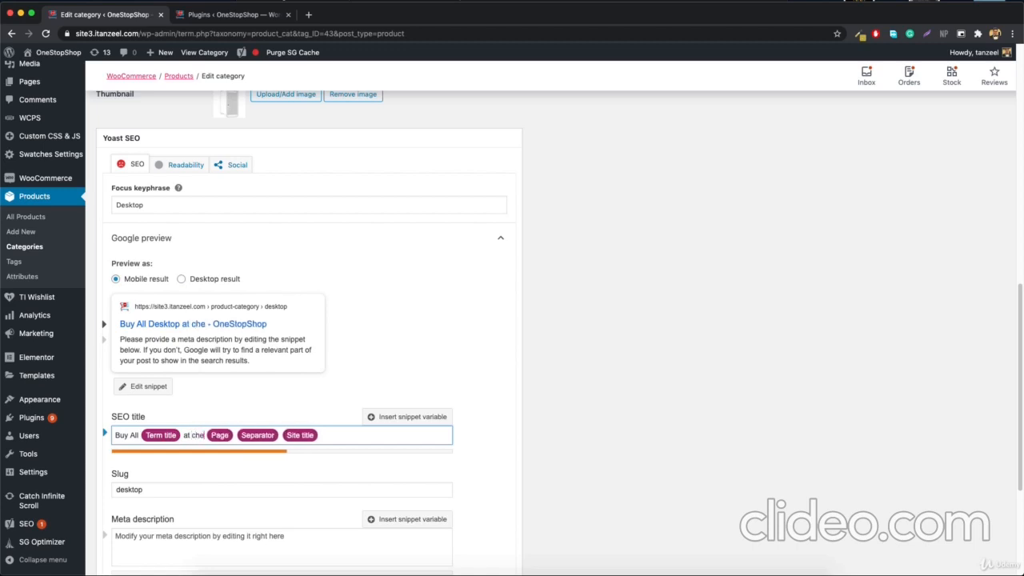
text( rates)
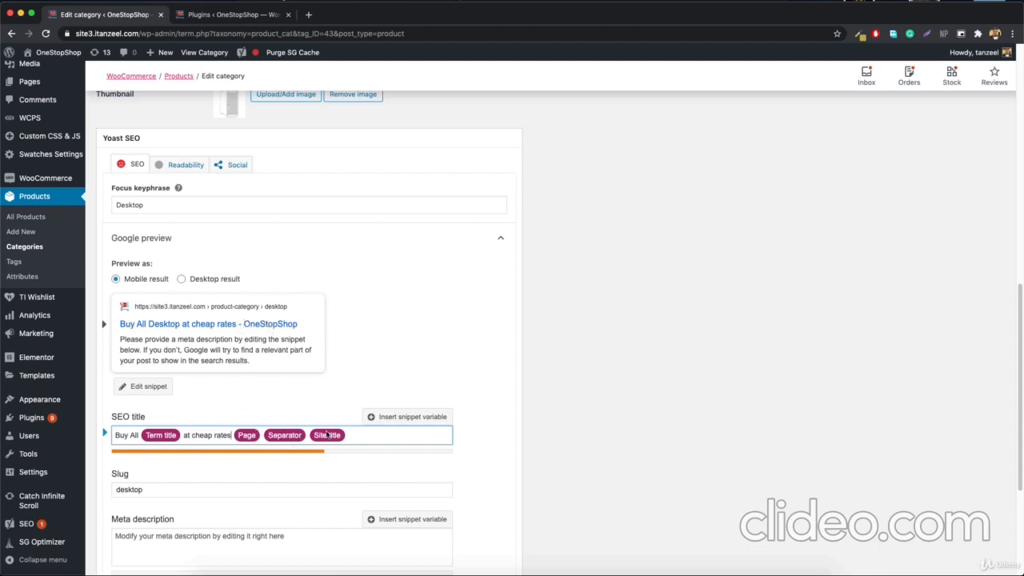
- Save the Desktop category's changes and return to its store page to check the browser title
scroll(429, 419, down, 5)
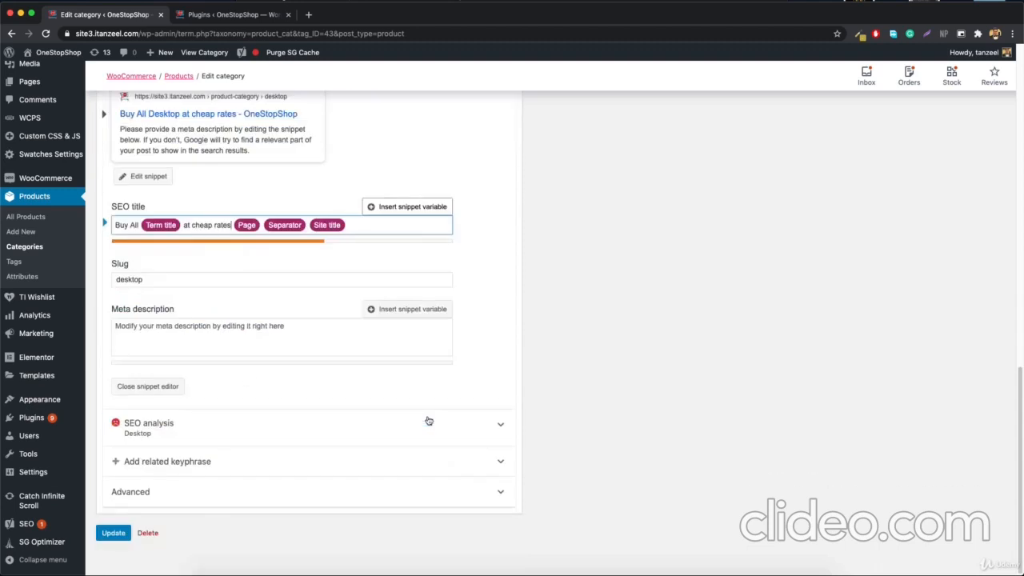
click(113, 533)
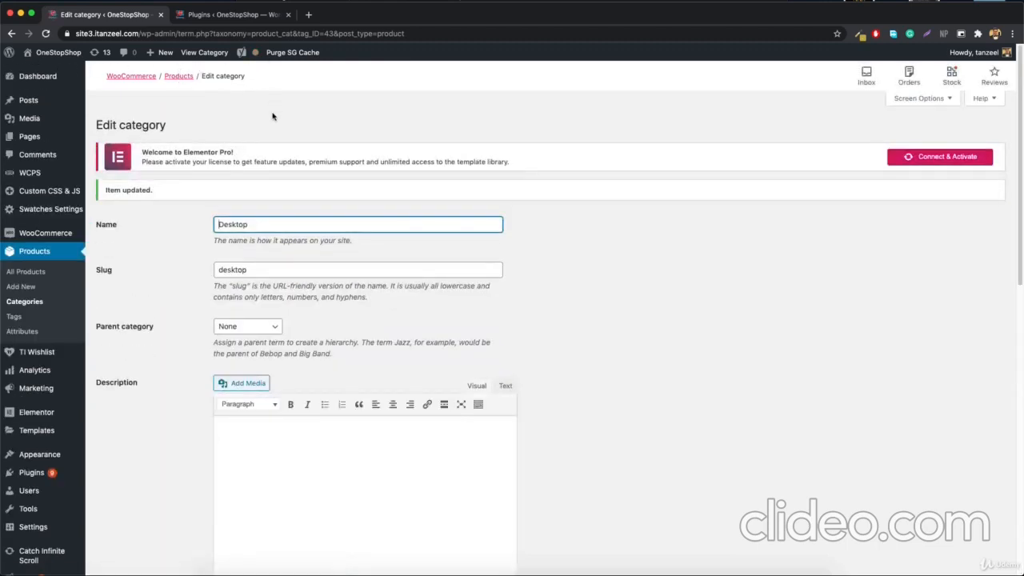
click(13, 34)
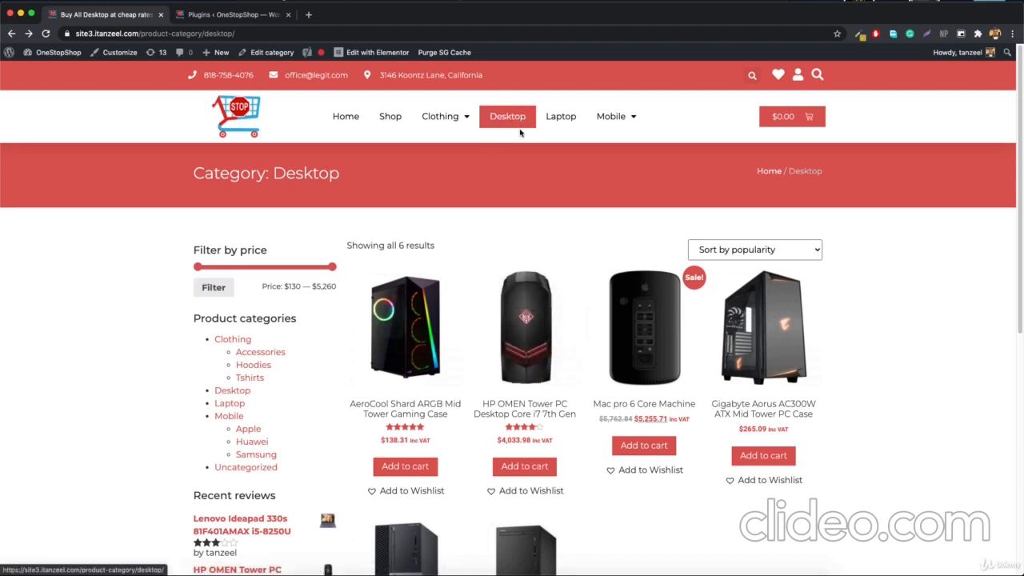
- View the store's Shop page, open that page for editing from the admin page list, and review its Yoast SEO snippet preview
click(390, 120)
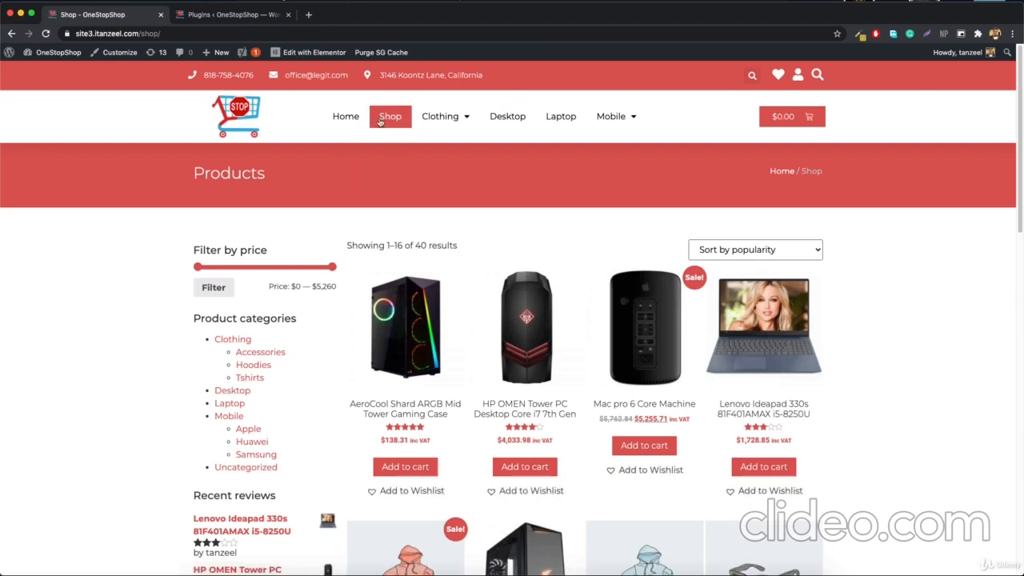
mouse_move(57, 53)
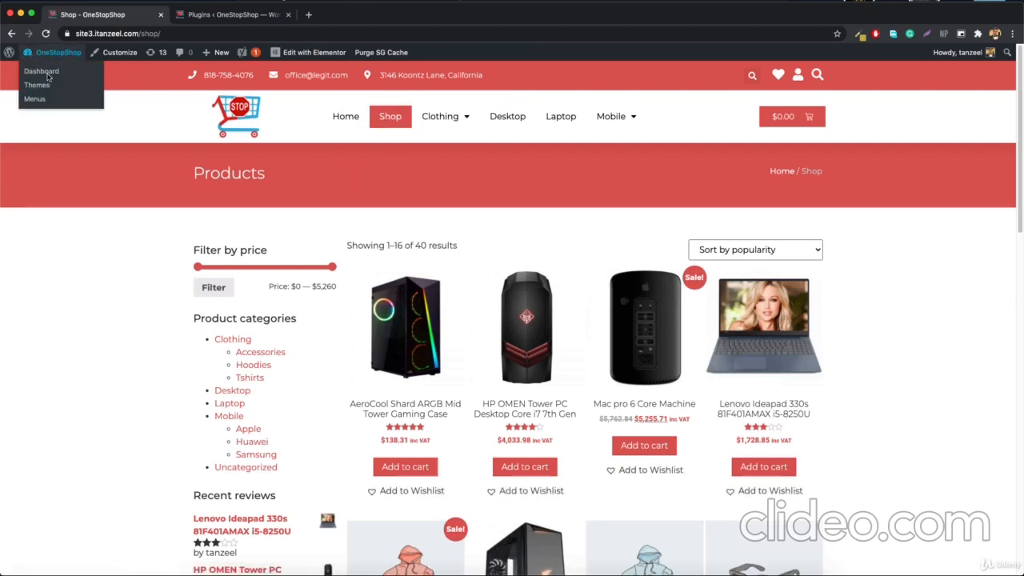
click(47, 77)
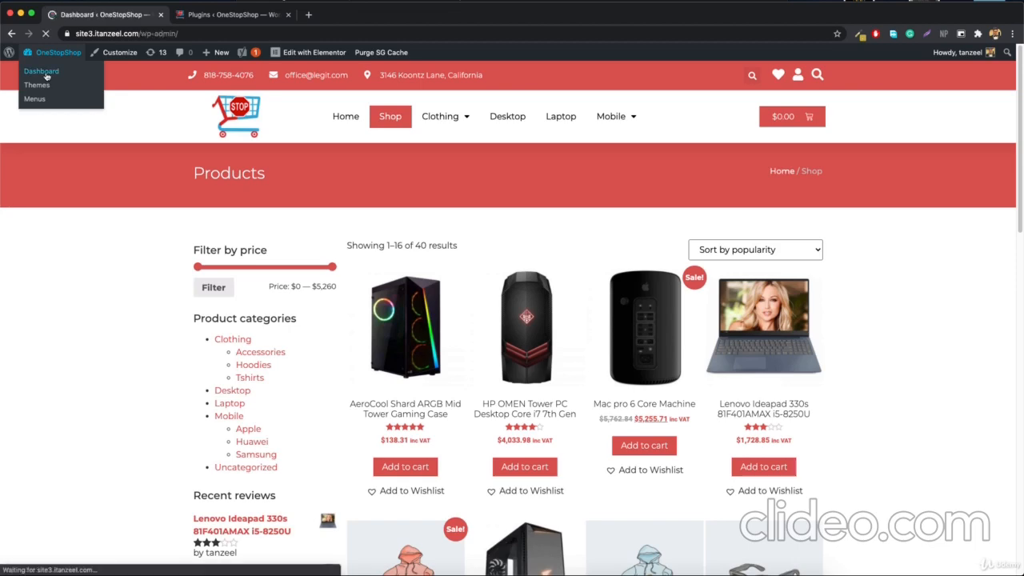
mouse_move(56, 178)
click(112, 178)
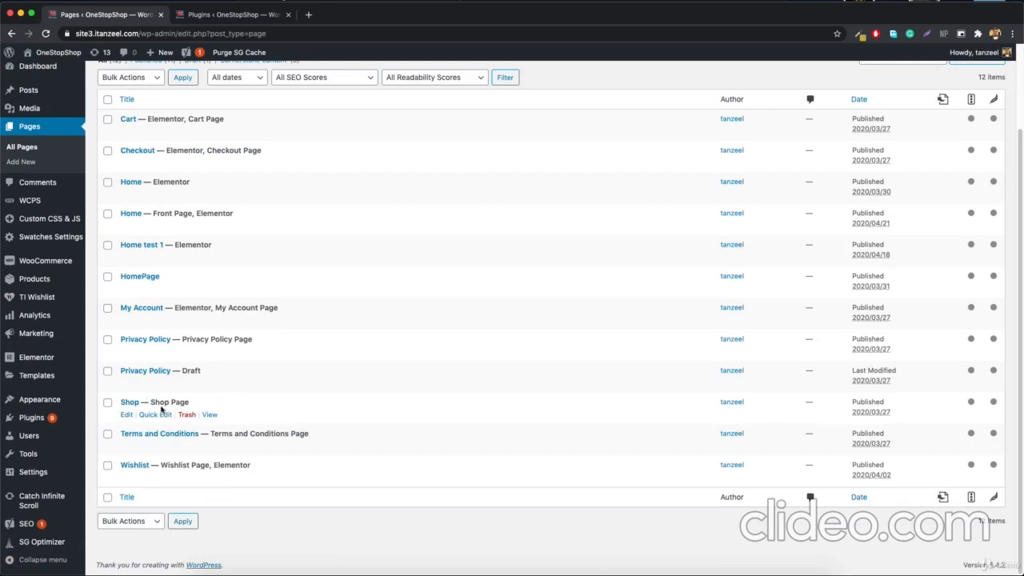
click(126, 415)
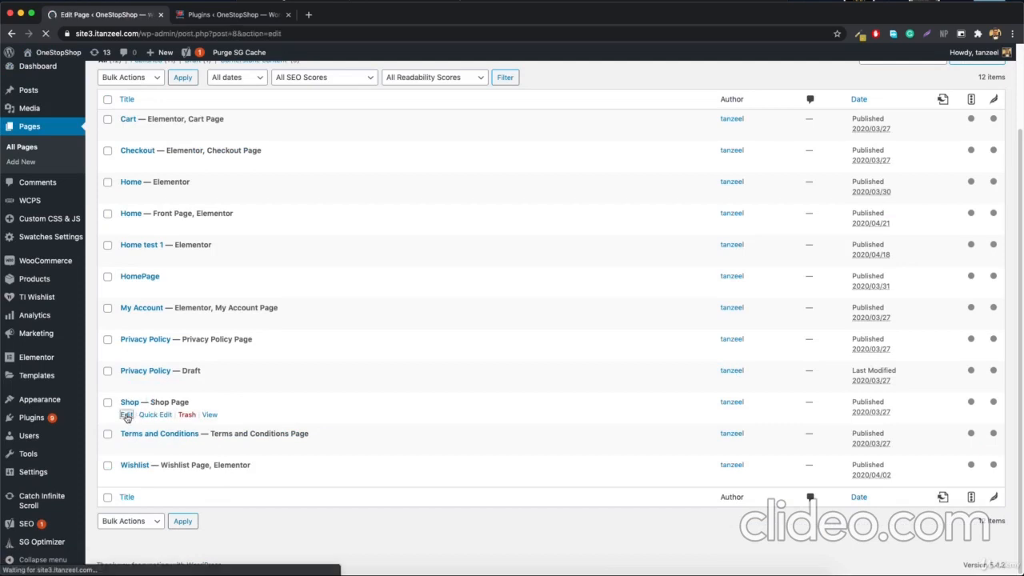
scroll(356, 356, down, 1)
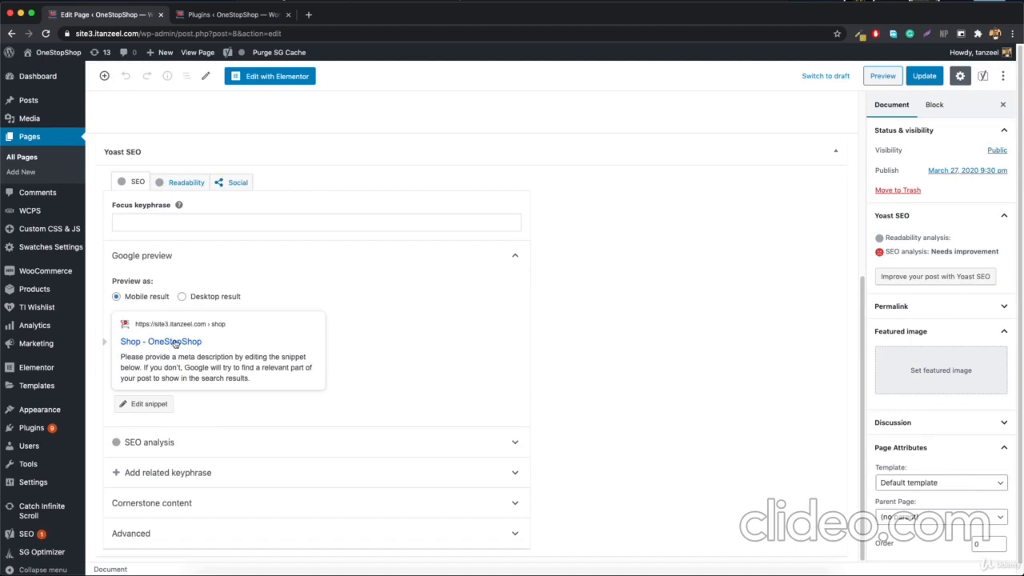
scroll(175, 342, up, 5)
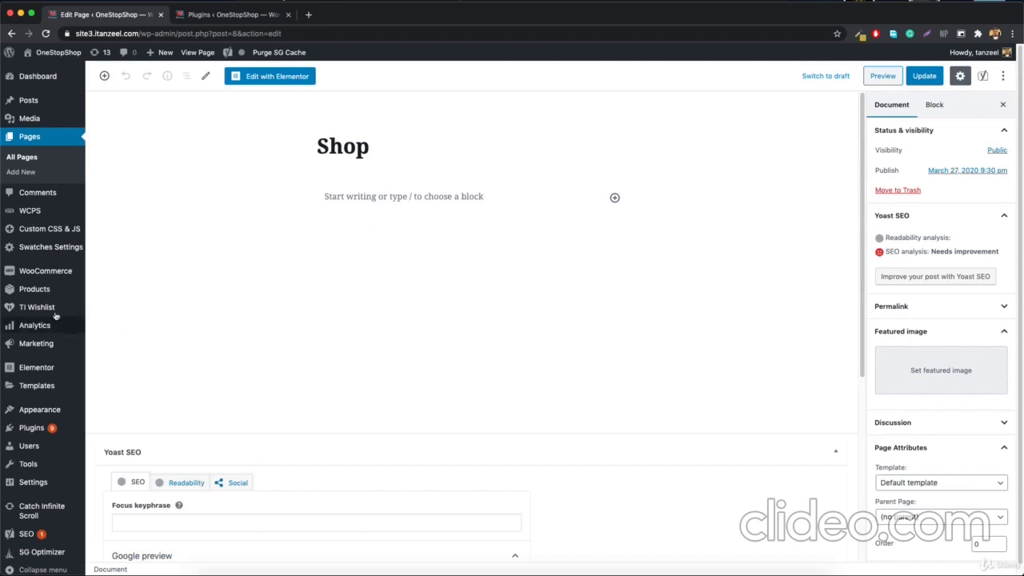
- Open the Shop page's search snippet for editing and review its SEO title, slug and meta description fields
scroll(236, 378, down, 5)
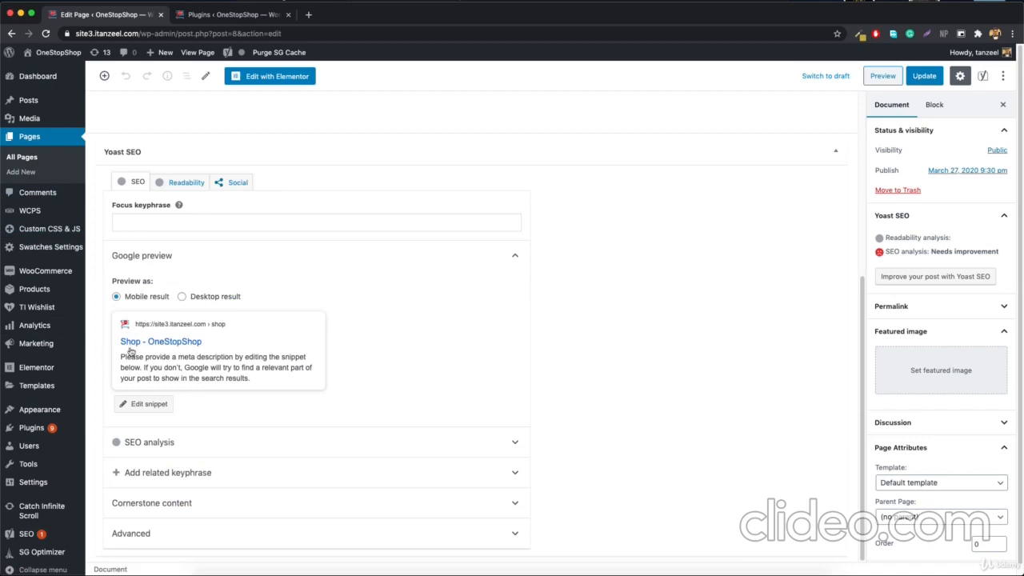
click(185, 369)
scroll(252, 373, up, 5)
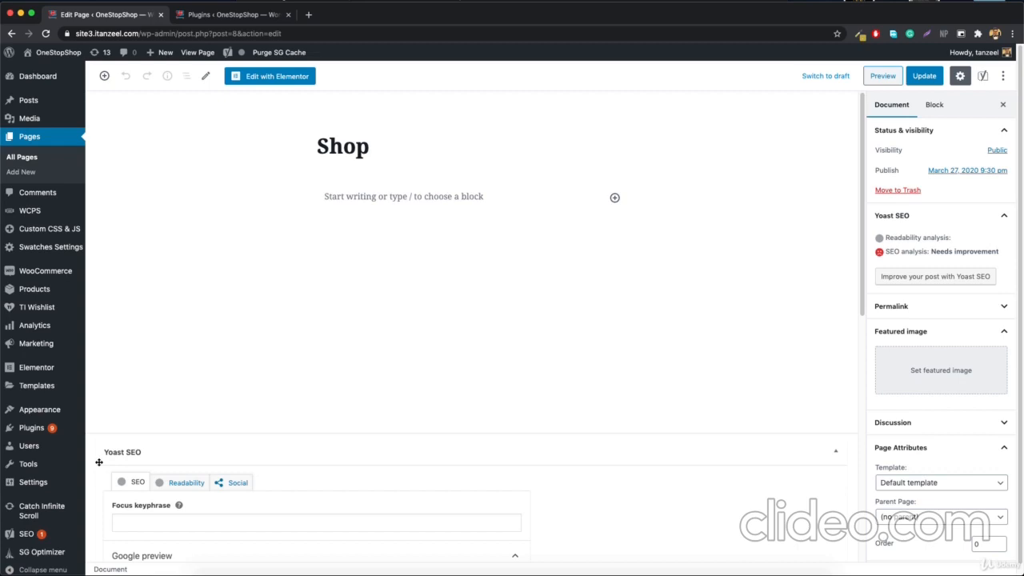
mouse_move(42, 535)
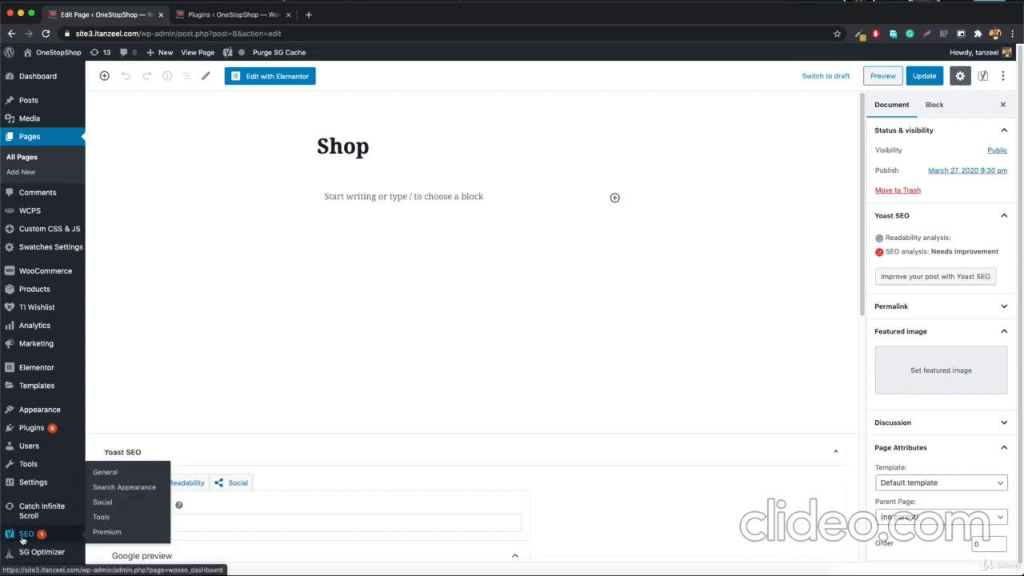
scroll(266, 430, down, 5)
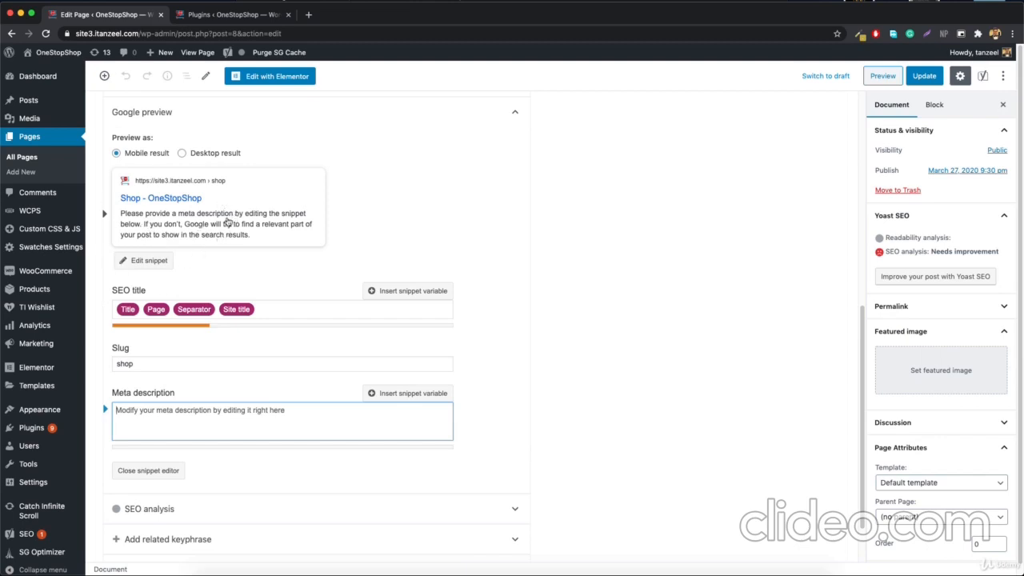
scroll(232, 240, up, 3)
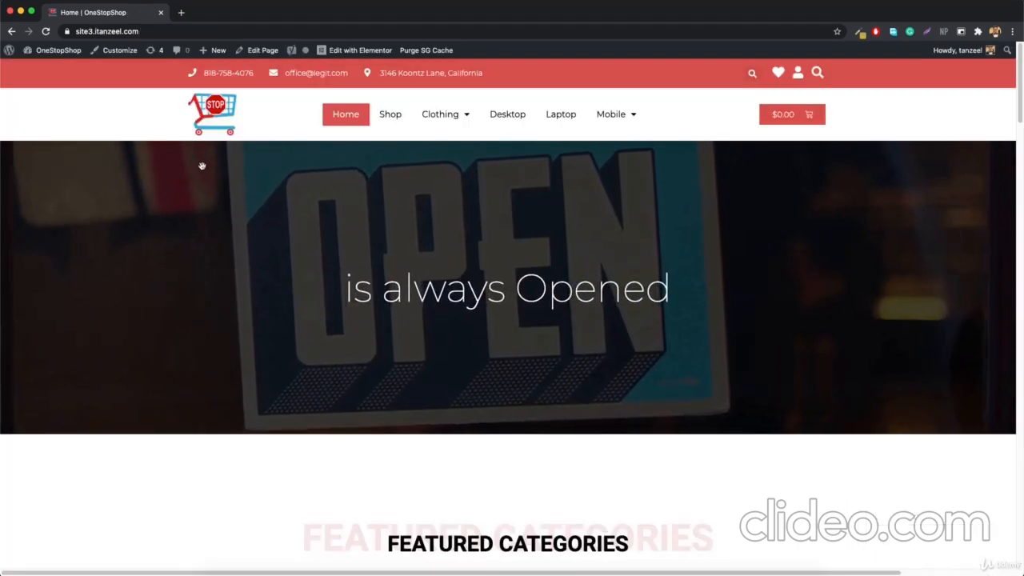
- Go from the store's home page to the admin dashboard and open the General settings of Yoast SEO
mouse_move(52, 50)
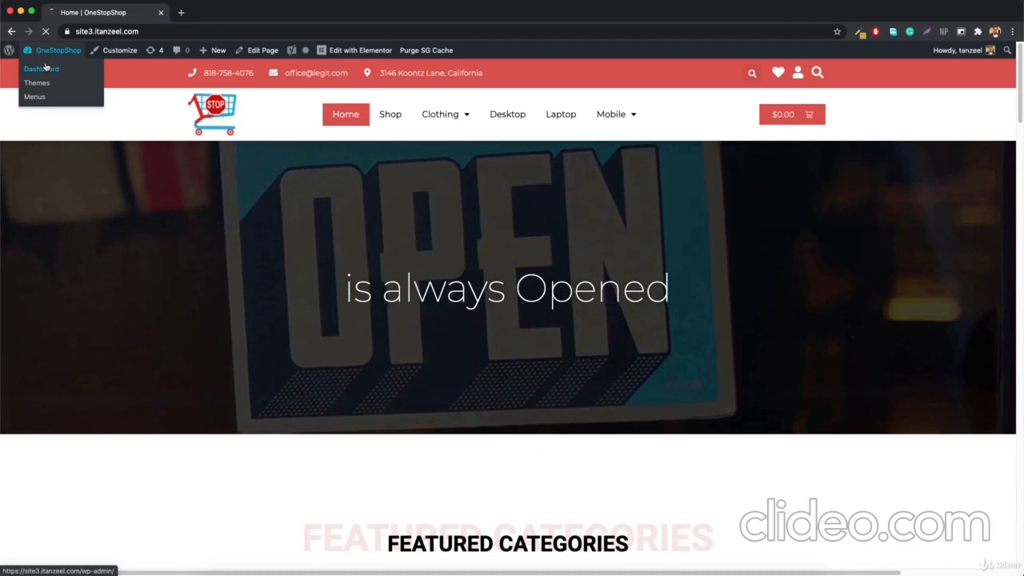
click(44, 68)
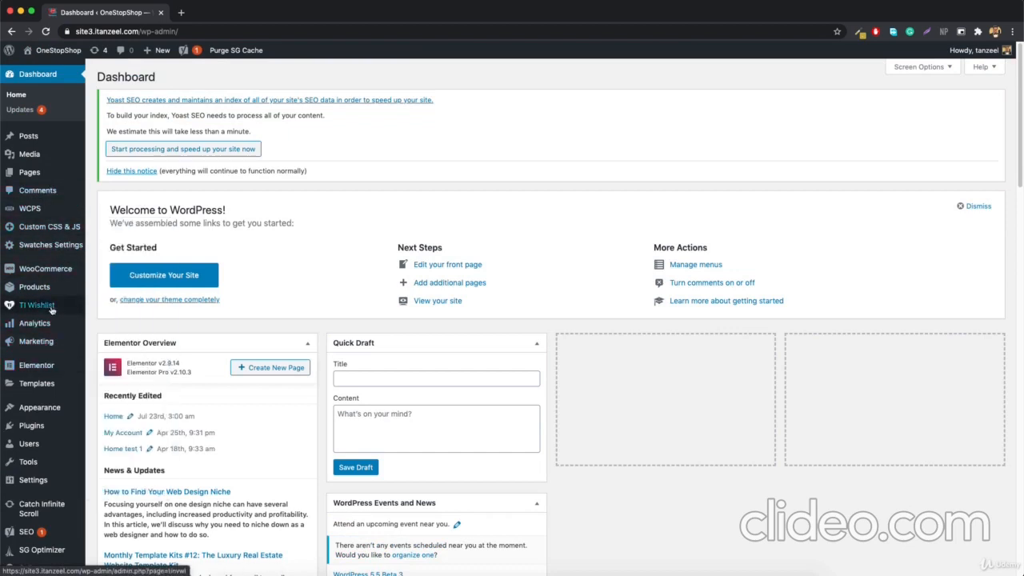
mouse_move(64, 290)
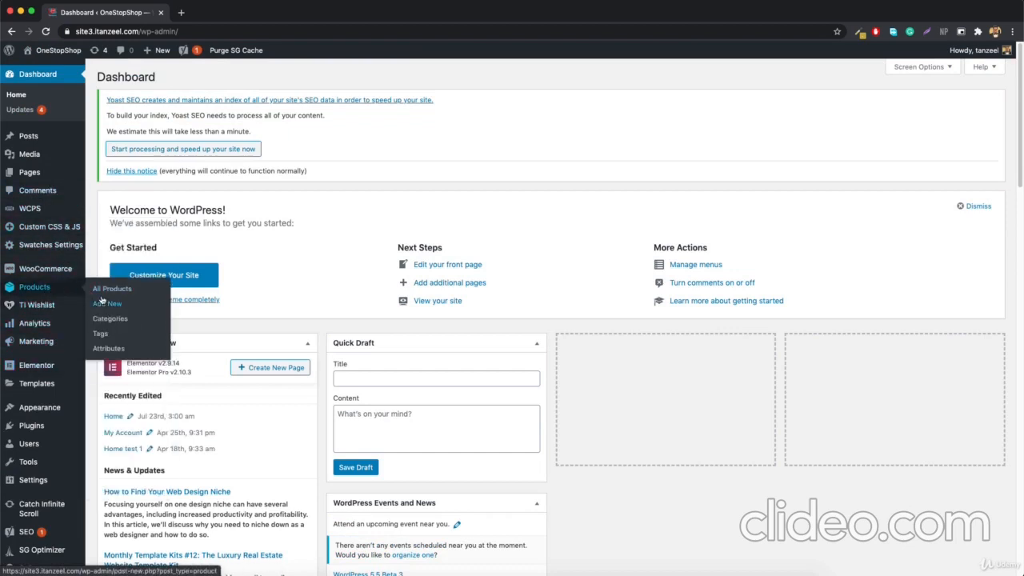
mouse_move(46, 536)
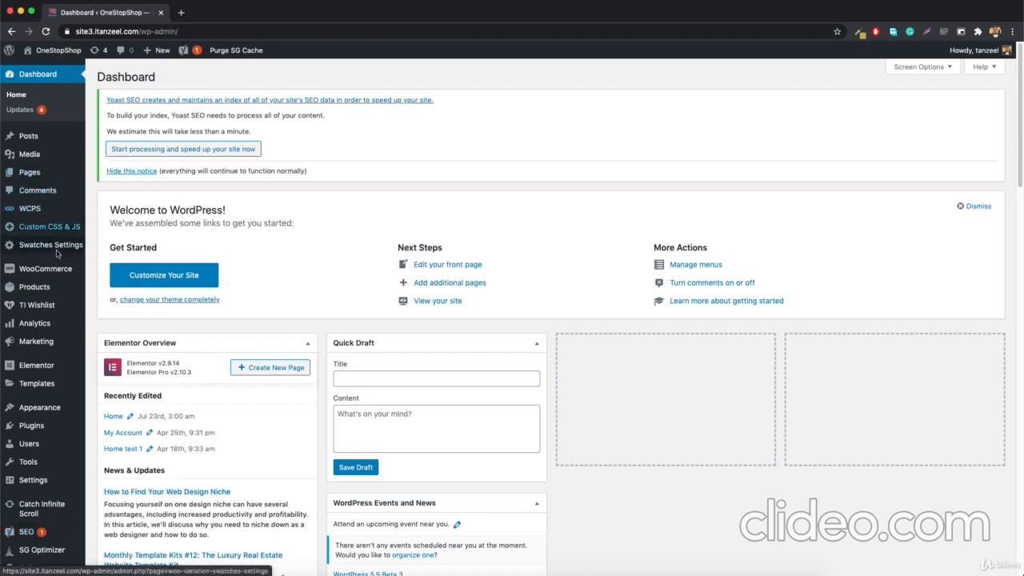
mouse_move(49, 168)
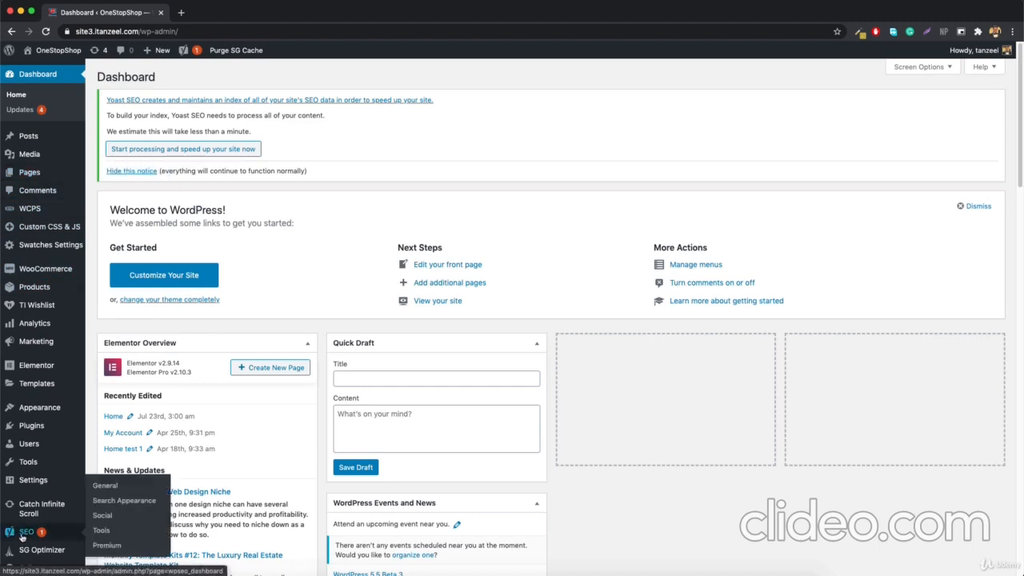
click(122, 487)
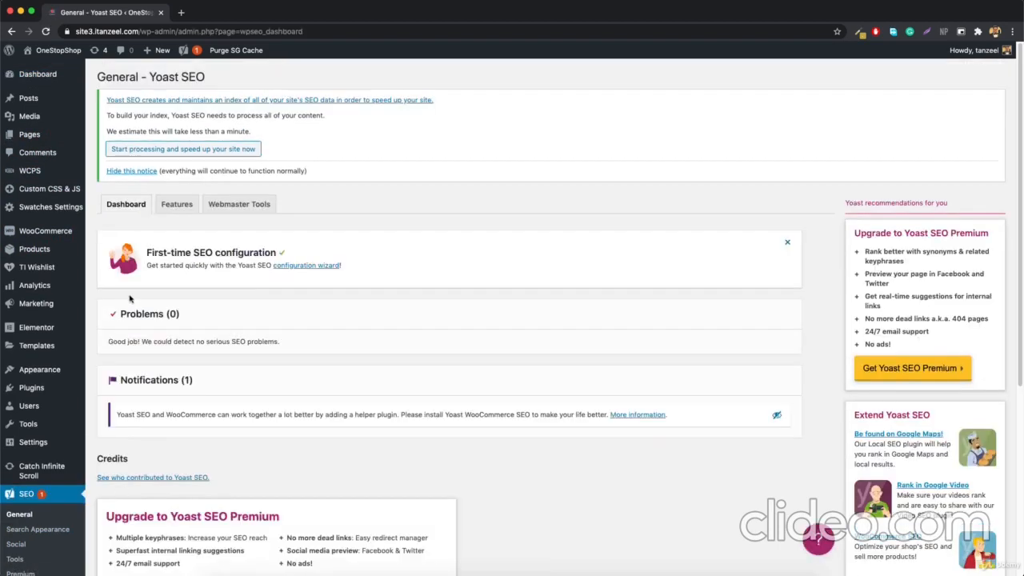
scroll(167, 244, down, 2)
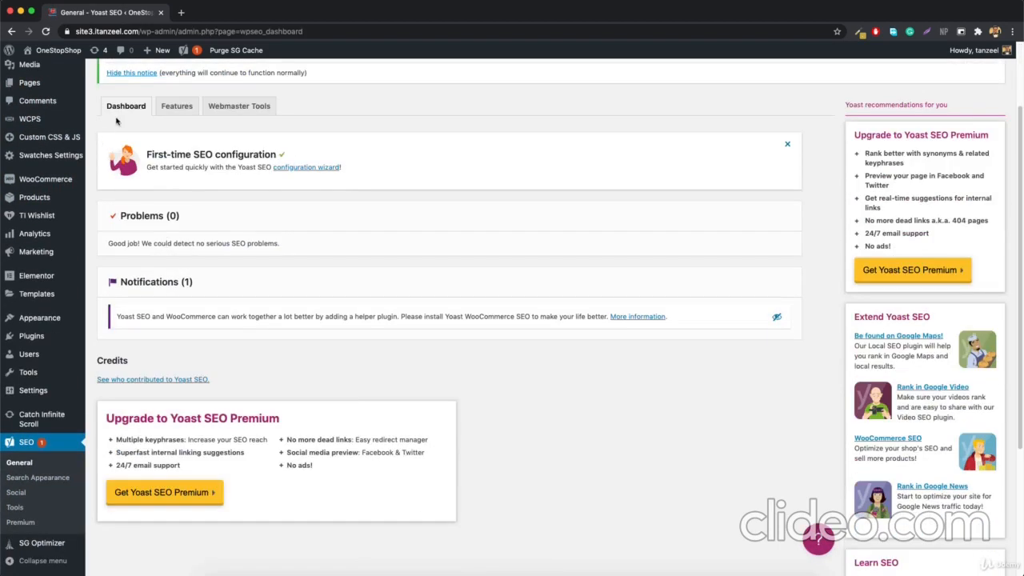
scroll(112, 142, up, 2)
mouse_move(36, 69)
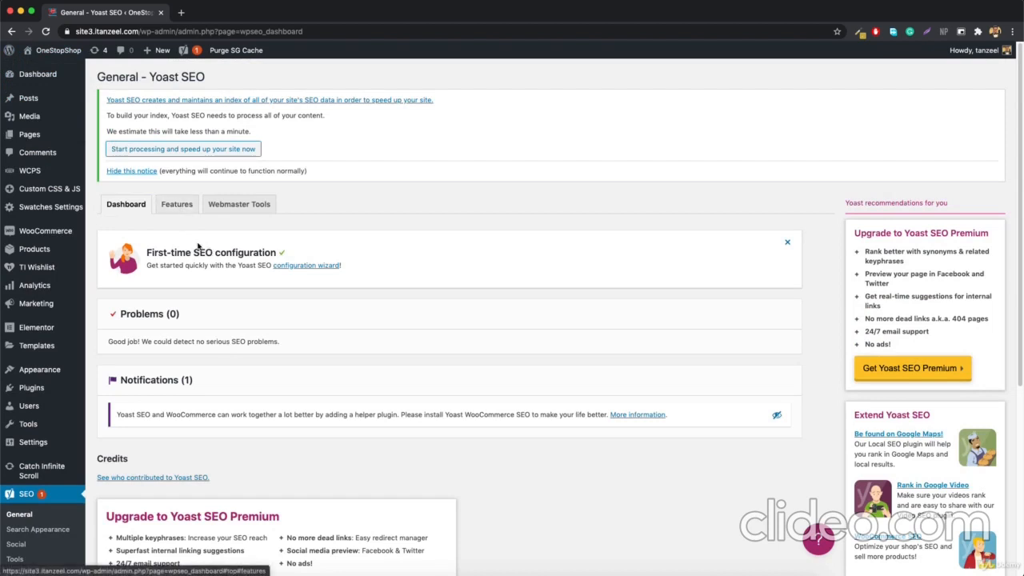
- Review the Yoast SEO features and webmaster verification fields, and show the help text for XML sitemaps
click(170, 206)
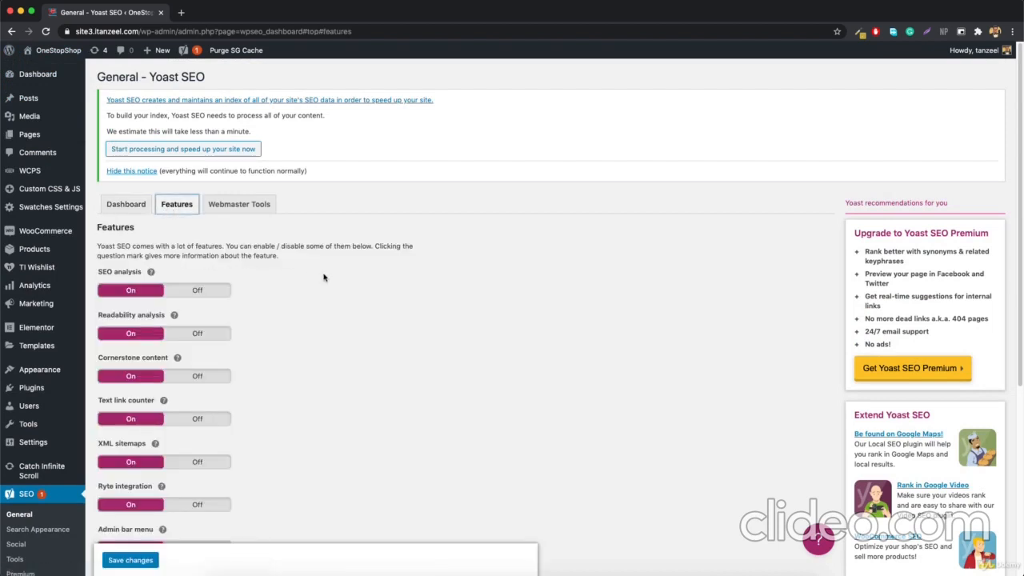
scroll(324, 277, down, 3)
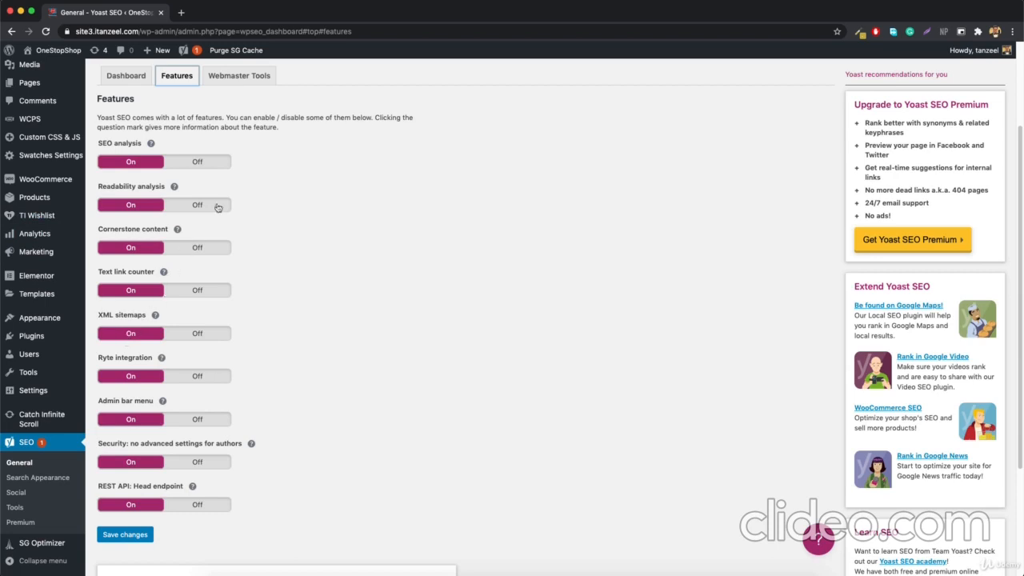
click(240, 76)
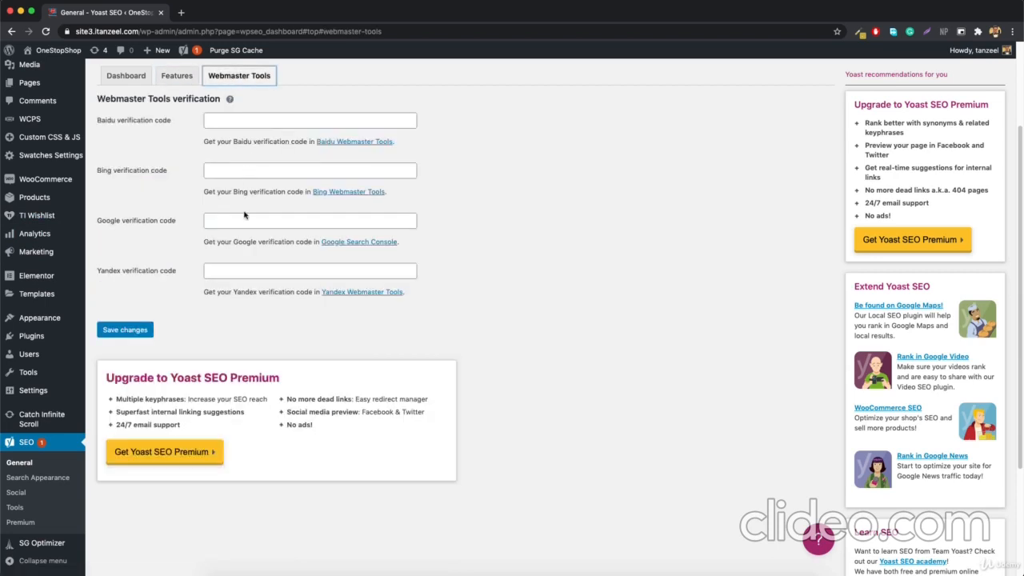
scroll(245, 216, up, 1)
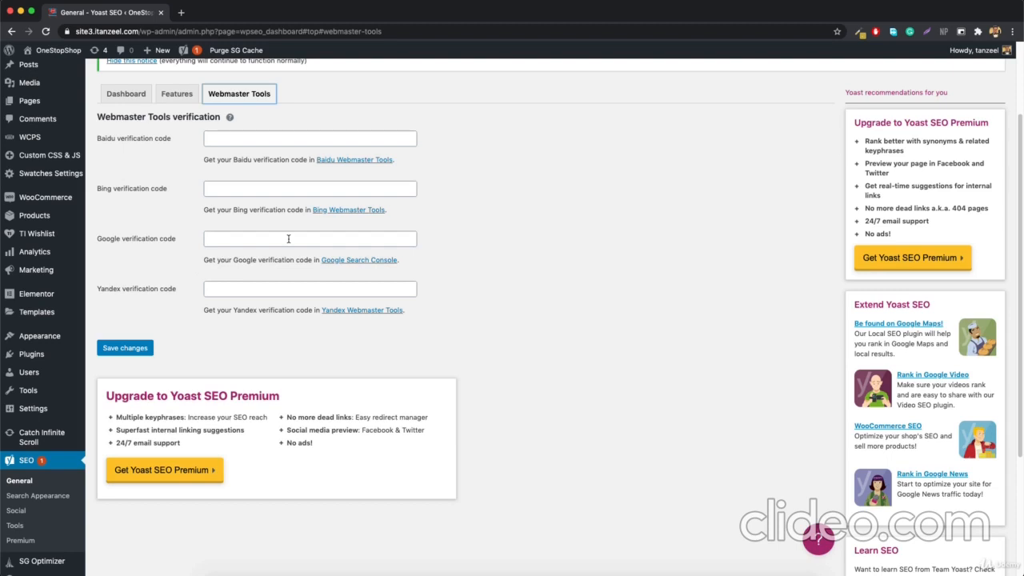
click(175, 98)
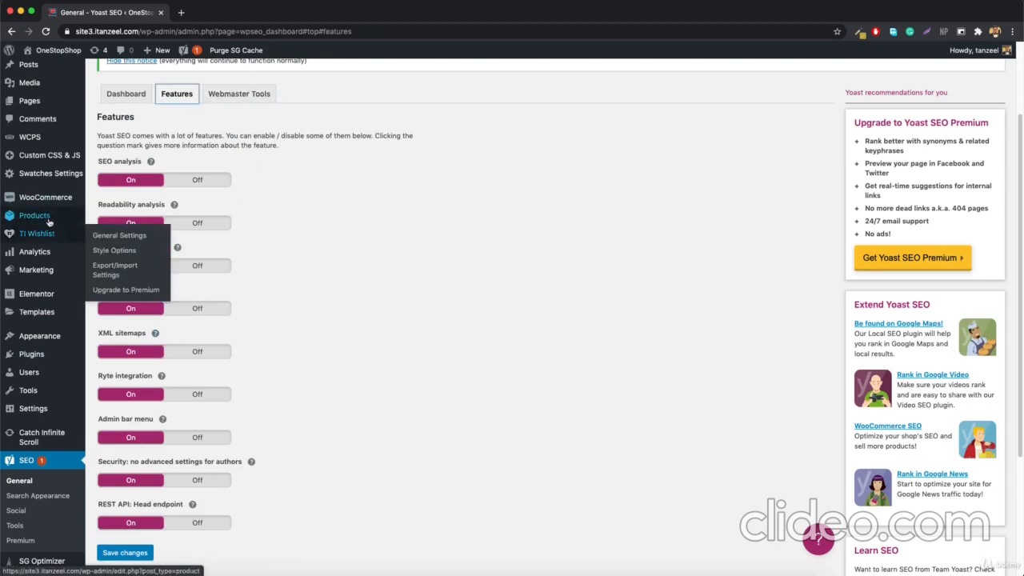
mouse_move(49, 219)
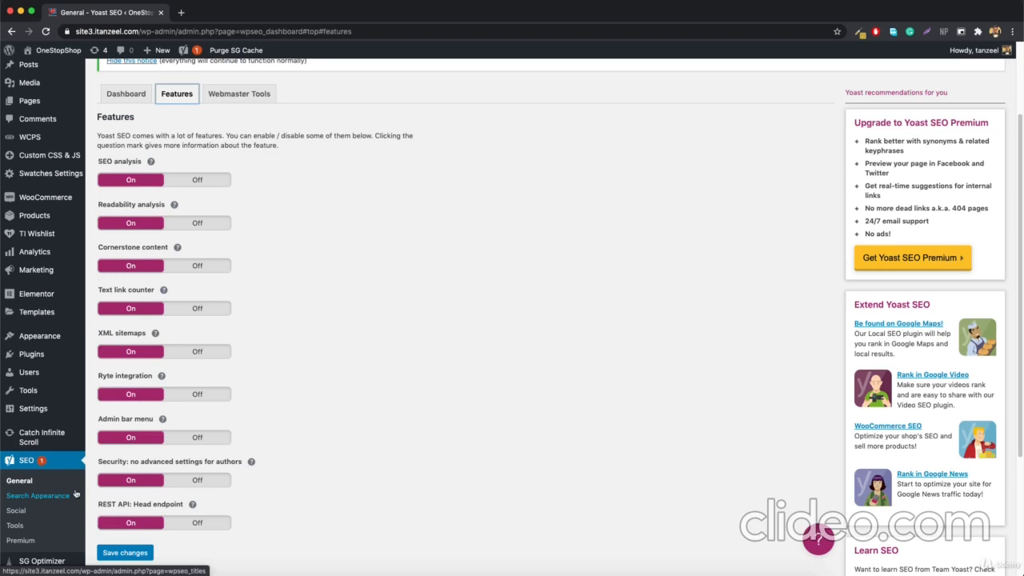
click(155, 334)
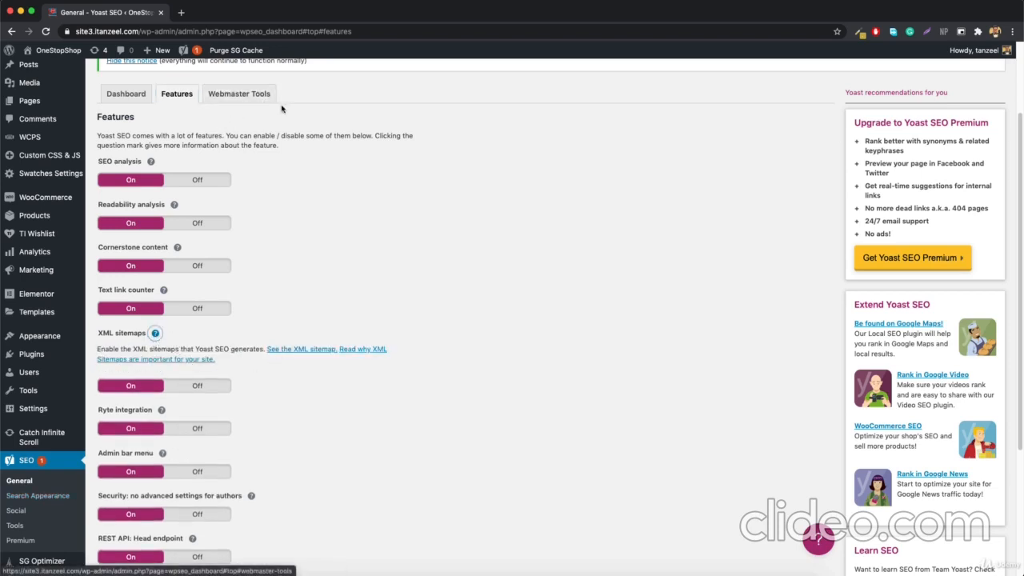
- Open the Yoast SEO Search Appearance settings and look over the general title separator and organization options
click(33, 496)
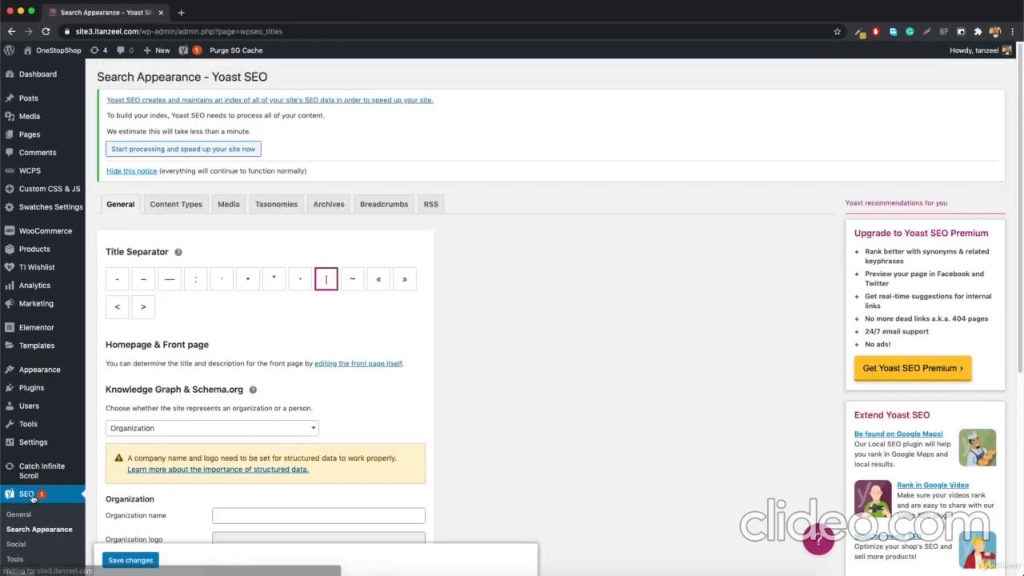
scroll(35, 480, down, 2)
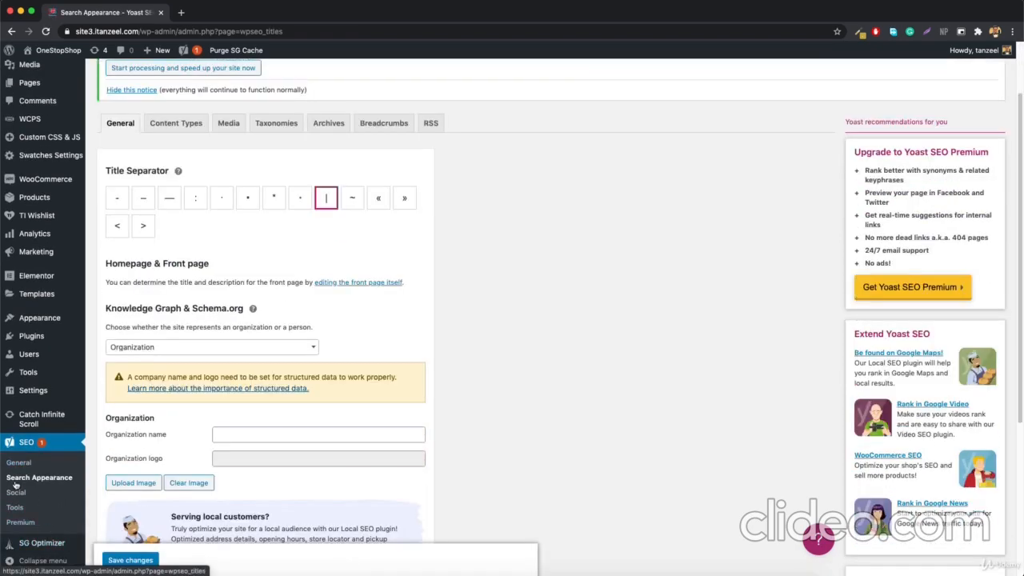
scroll(49, 134, up, 1)
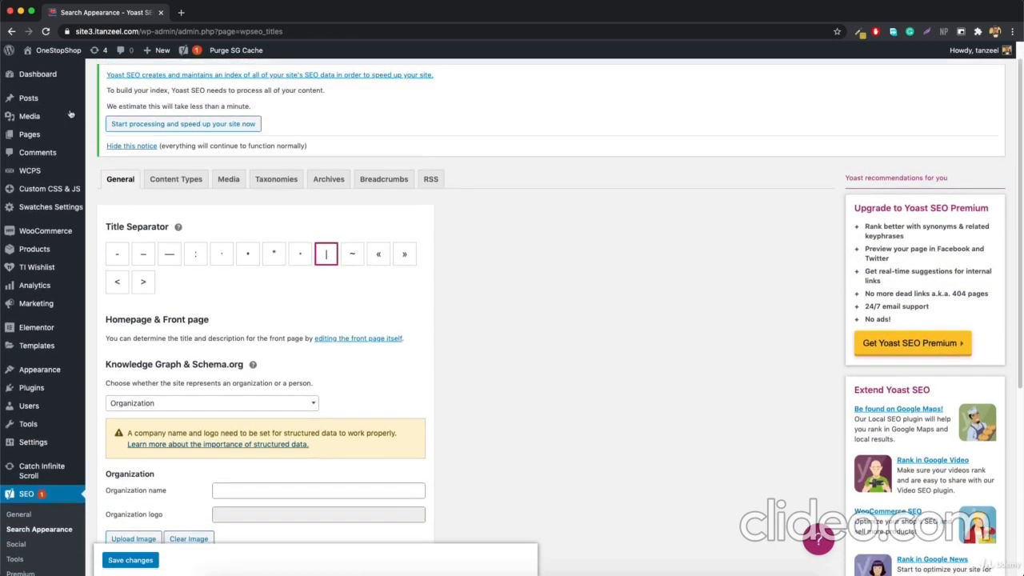
- Open the post categories in a new browser tab and view the Uncategorized category's archive in another tab
mouse_move(100, 102)
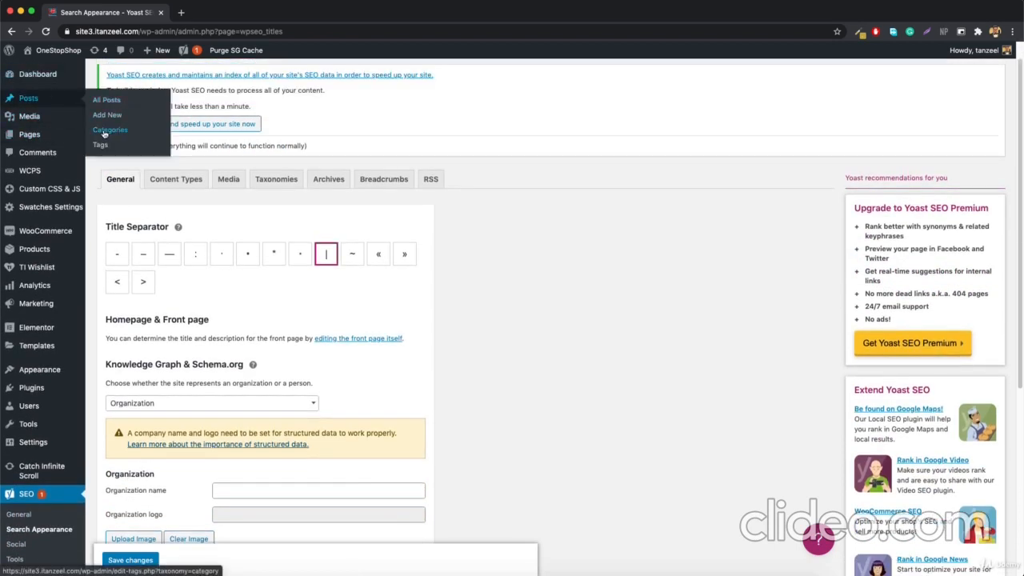
right_click(103, 133)
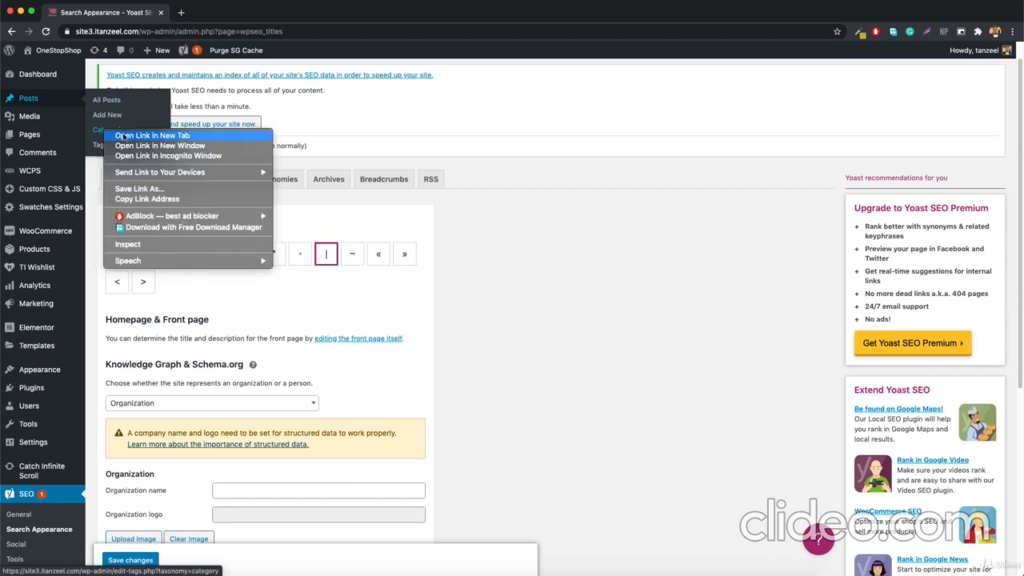
click(120, 136)
click(214, 12)
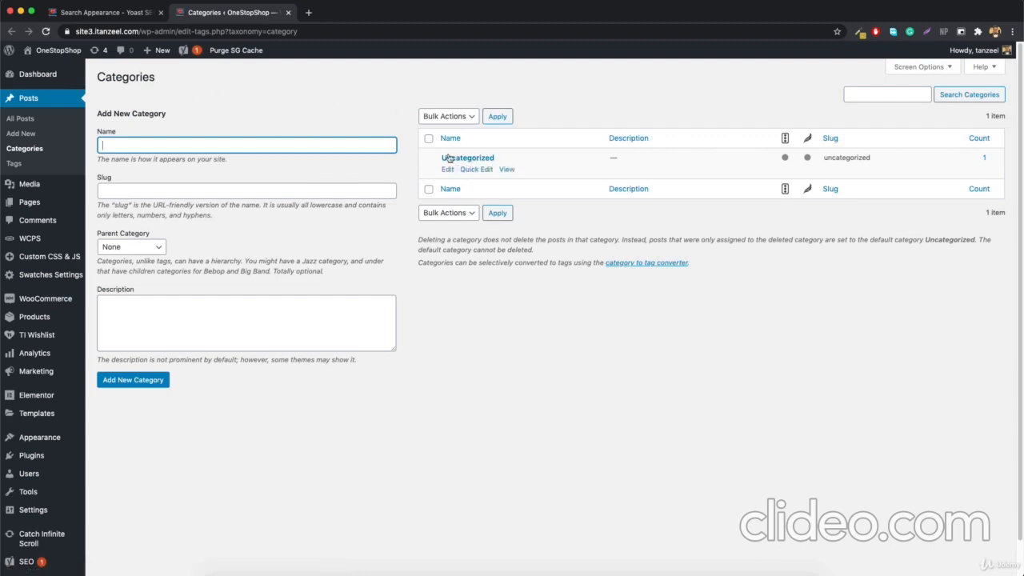
click(505, 171)
right_click(506, 171)
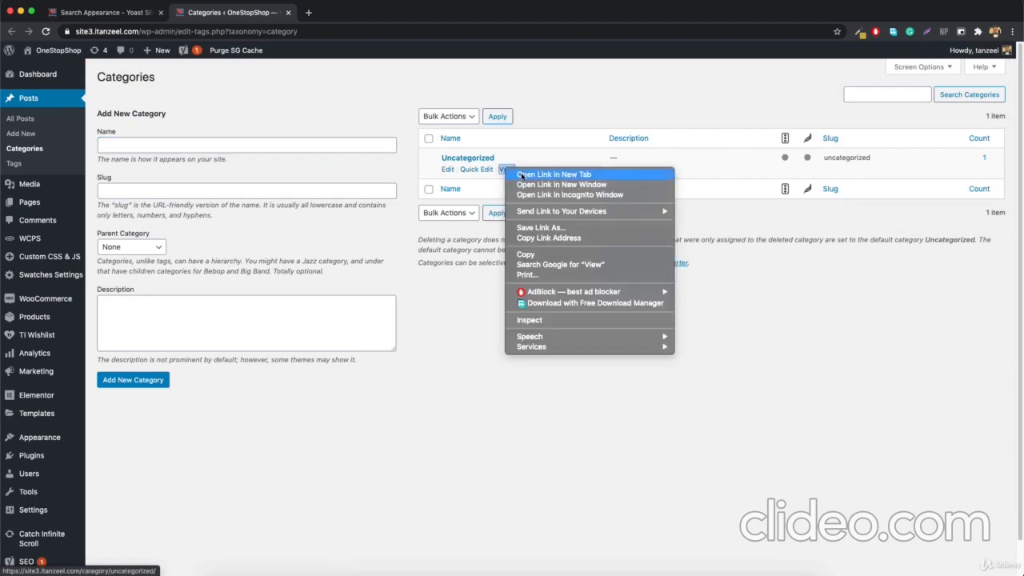
click(521, 174)
click(336, 13)
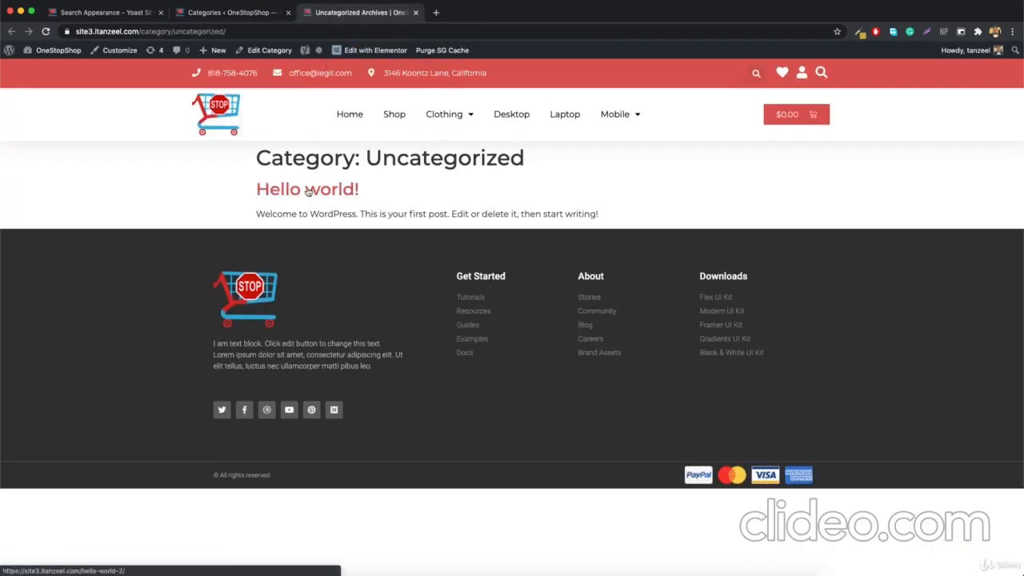
- Return to the Search Appearance settings and choose the hyphen as the title separator
click(227, 14)
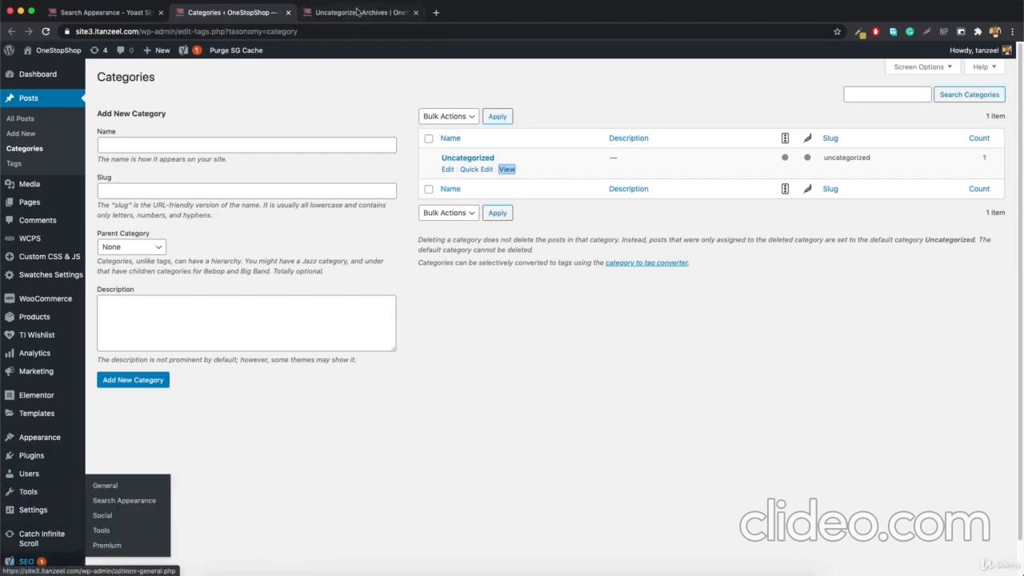
click(125, 18)
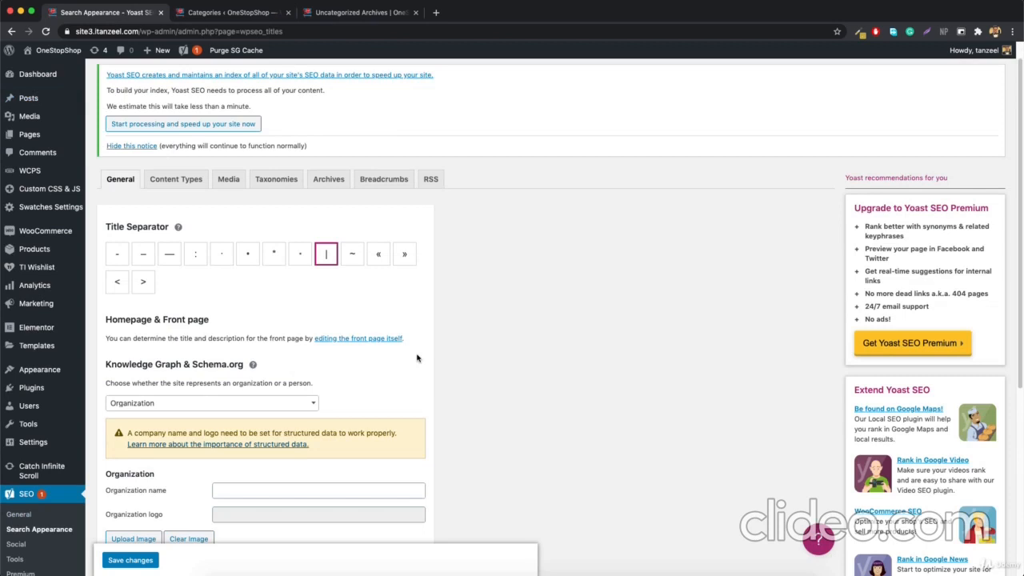
scroll(242, 329, down, 2)
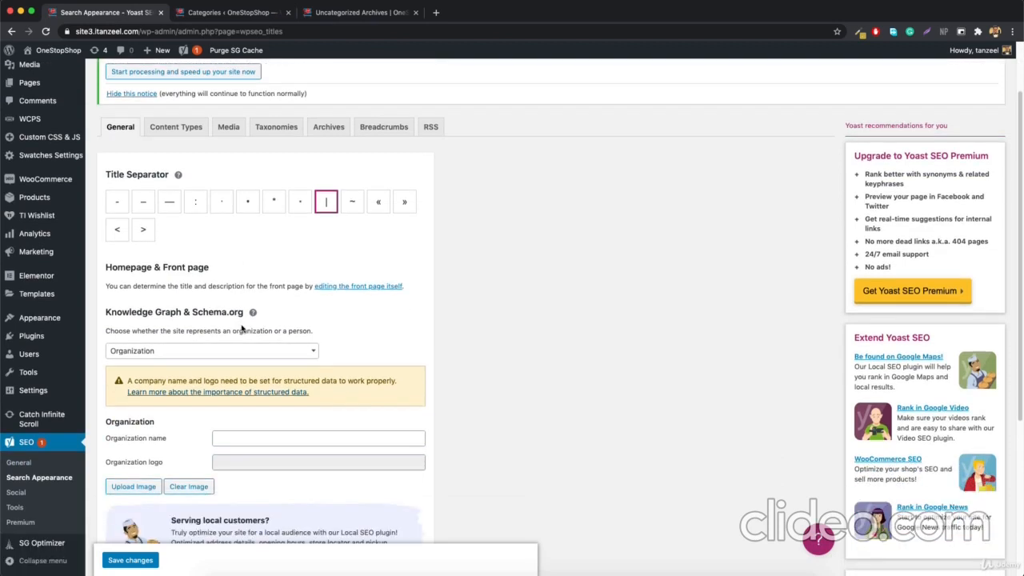
scroll(243, 329, down, 1)
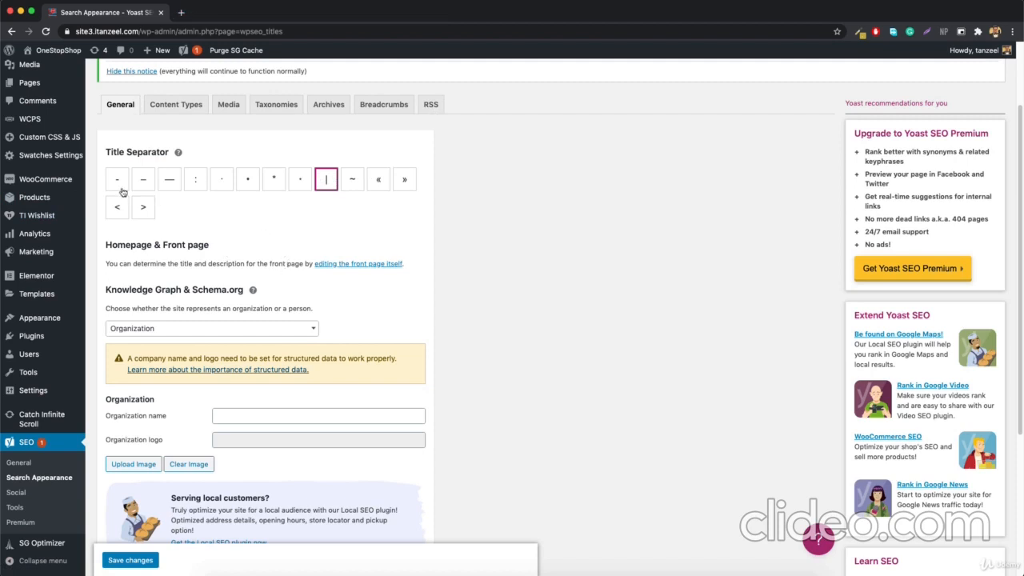
click(119, 184)
- Search Google for "buy laptops online" in a new browser tab and look over the result titles
click(181, 12)
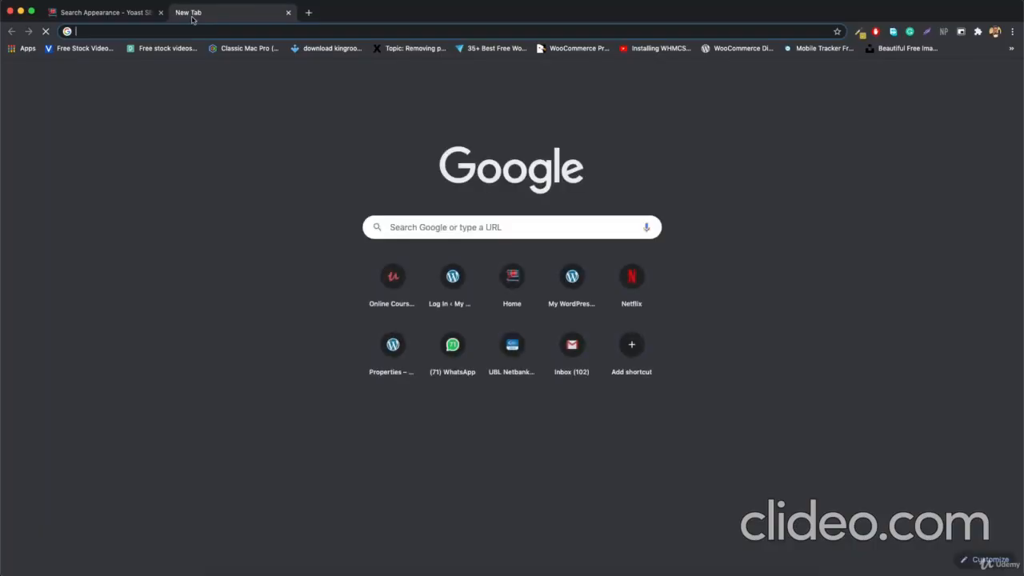
text(bu)
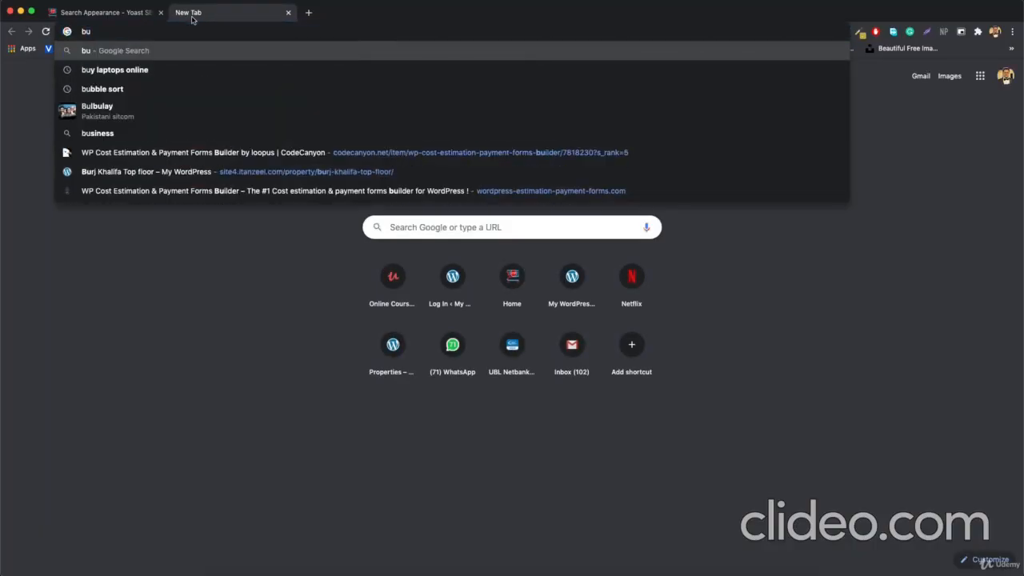
text(y)
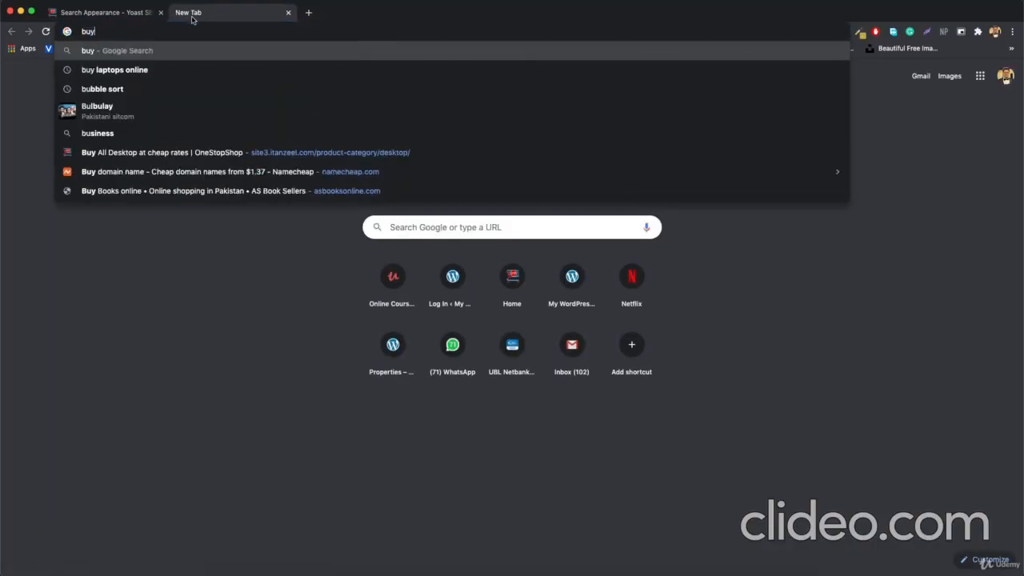
key(Down)
key(Return)
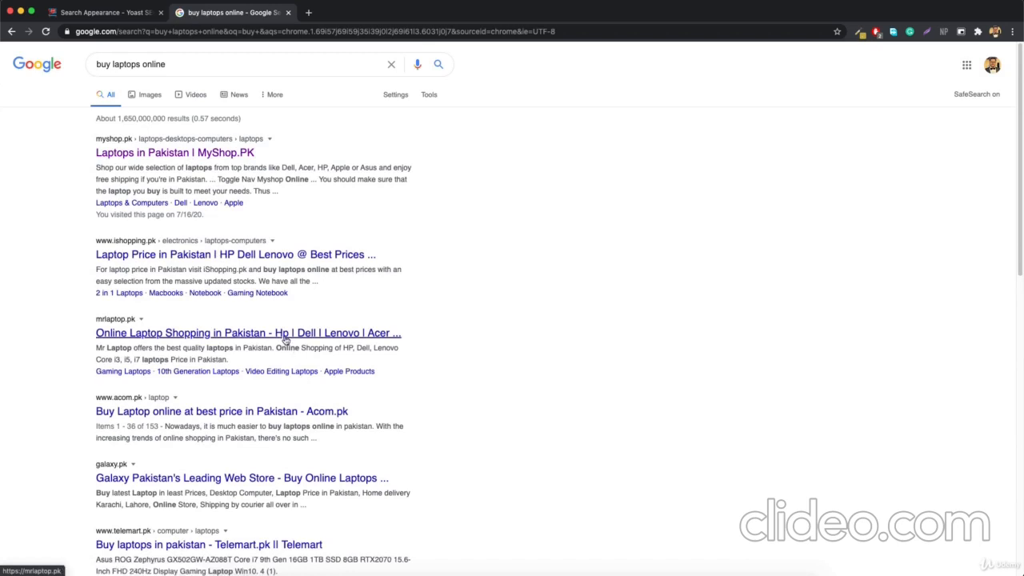
scroll(288, 344, down, 1)
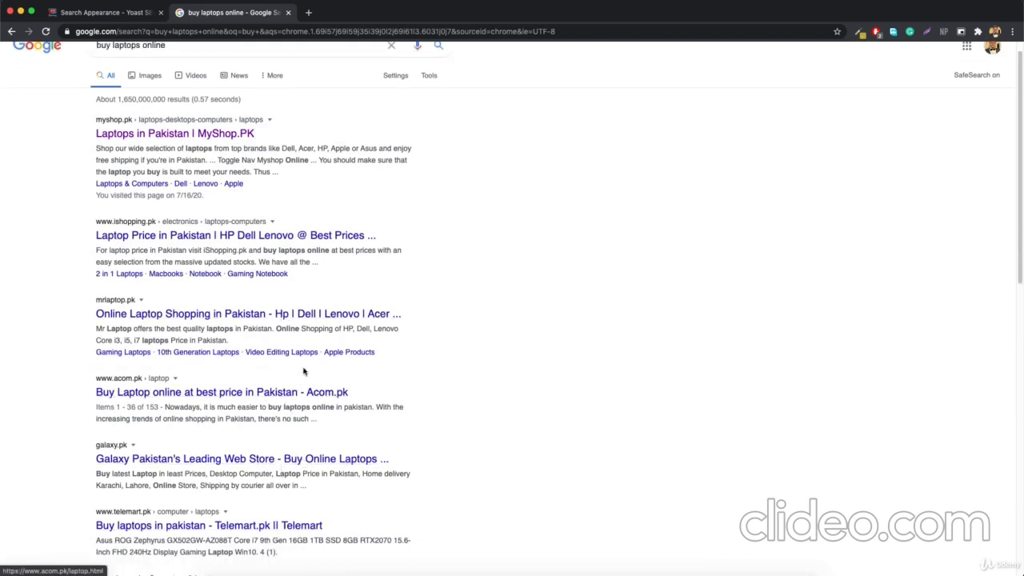
- Compare the title separators used in the Google results with the options in the Search Appearance settings
click(116, 12)
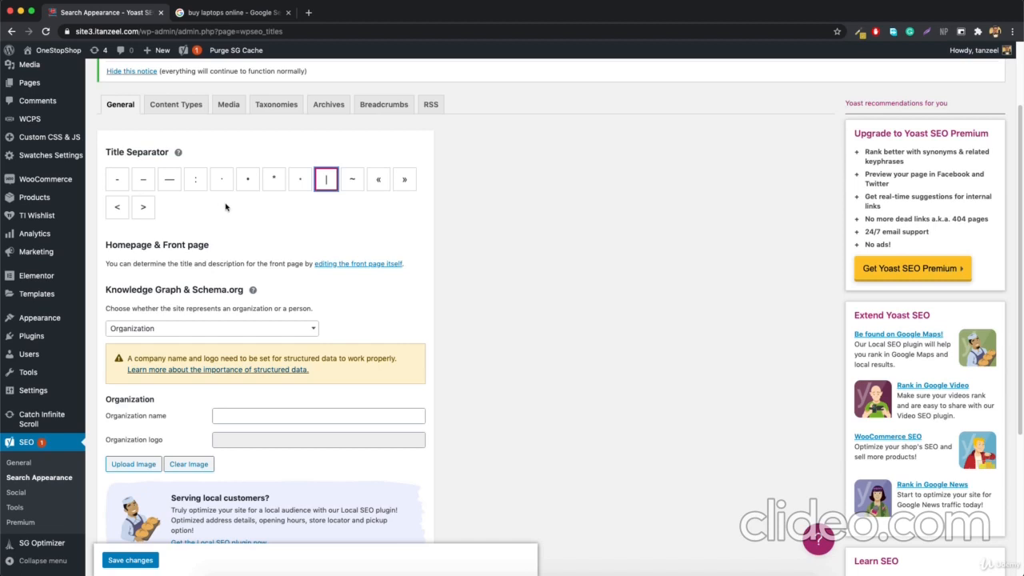
click(226, 12)
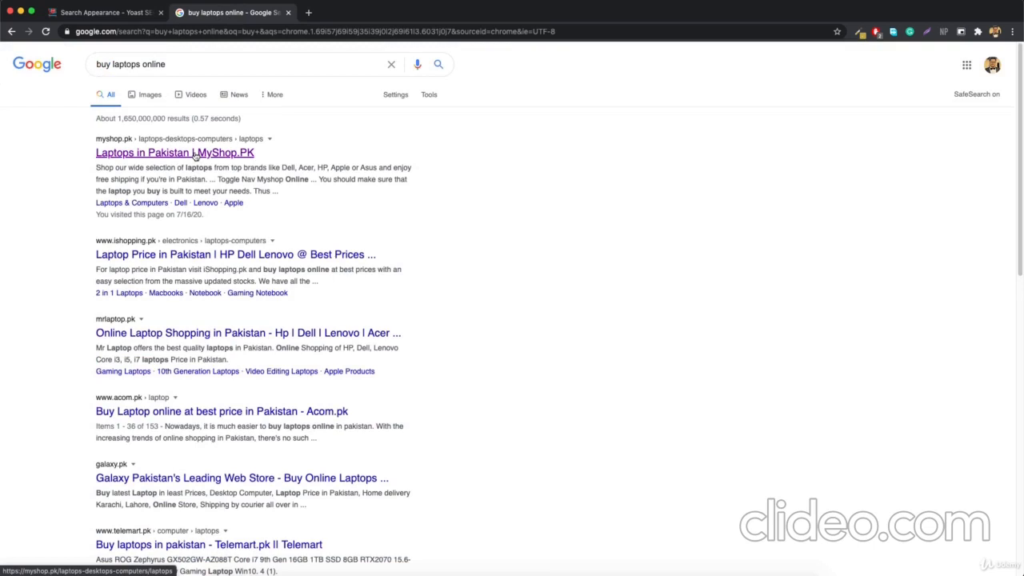
click(118, 14)
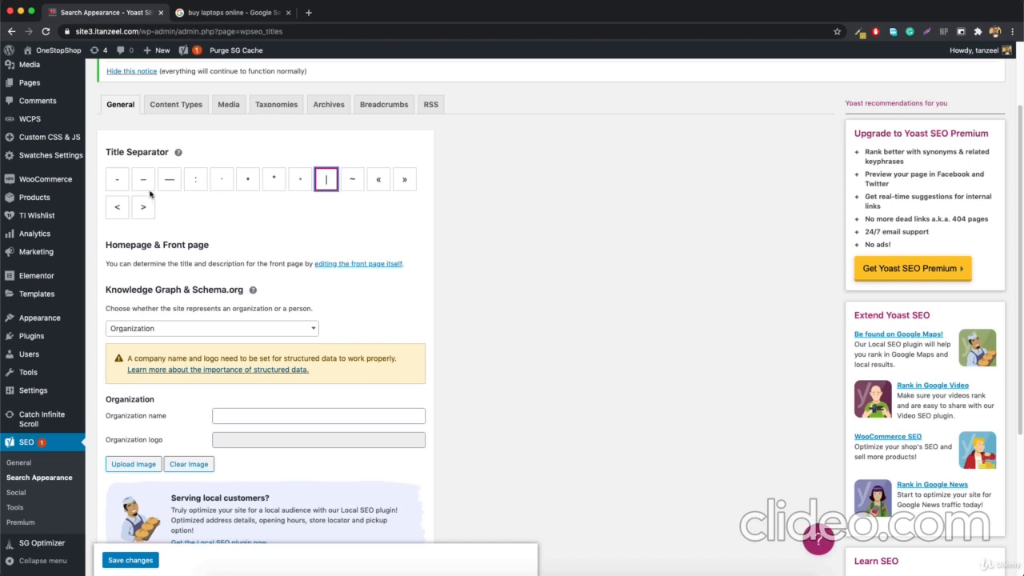
click(241, 13)
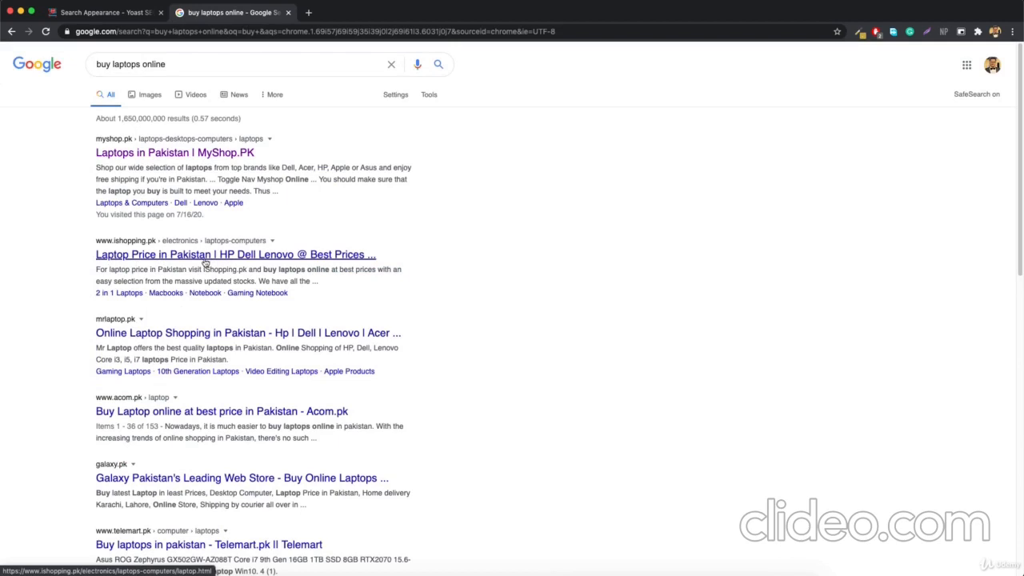
click(127, 13)
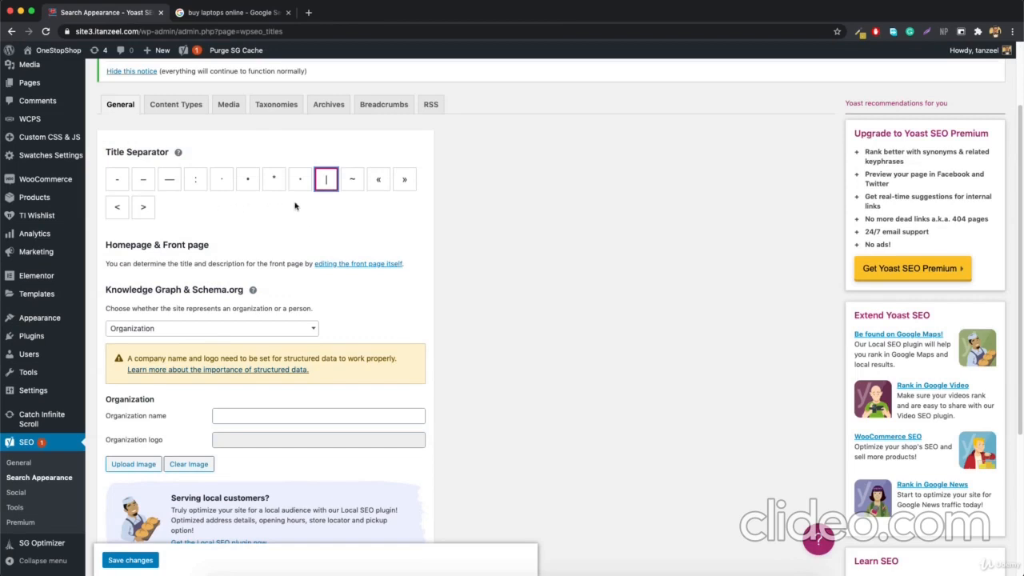
- Try the hyphen, bullet, » and ~ as title separators, and return to the vertical bar
click(117, 184)
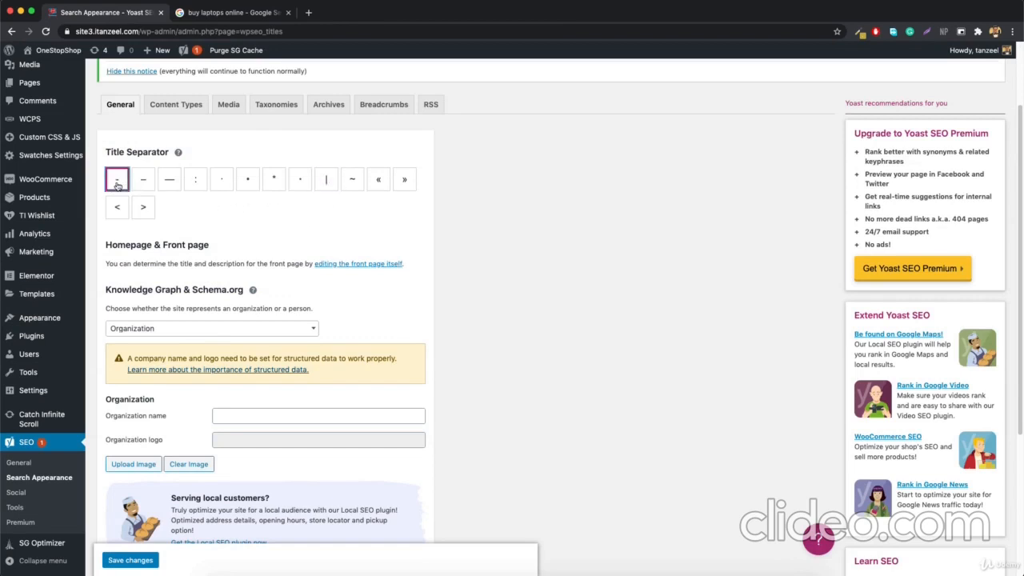
click(251, 187)
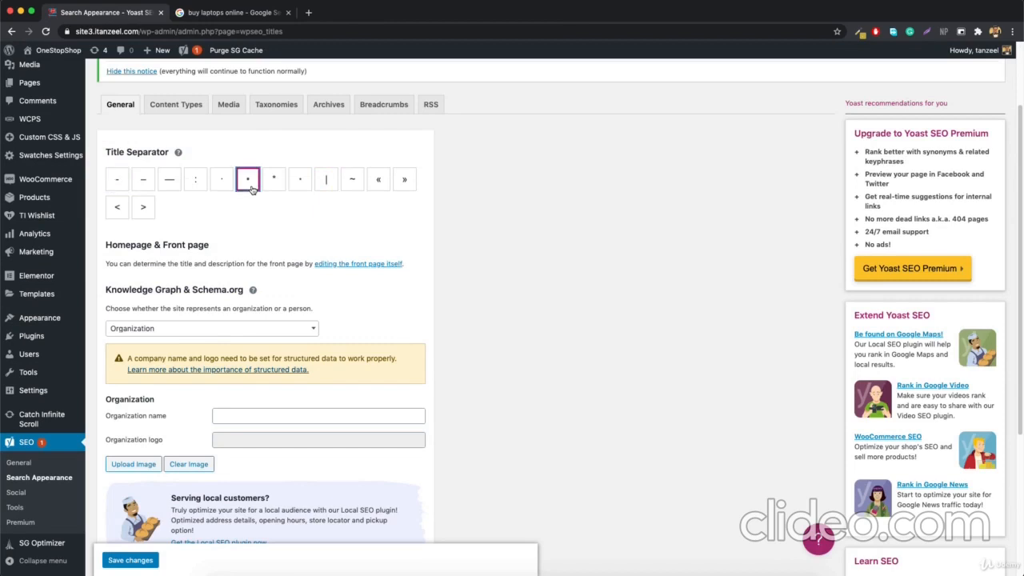
click(406, 185)
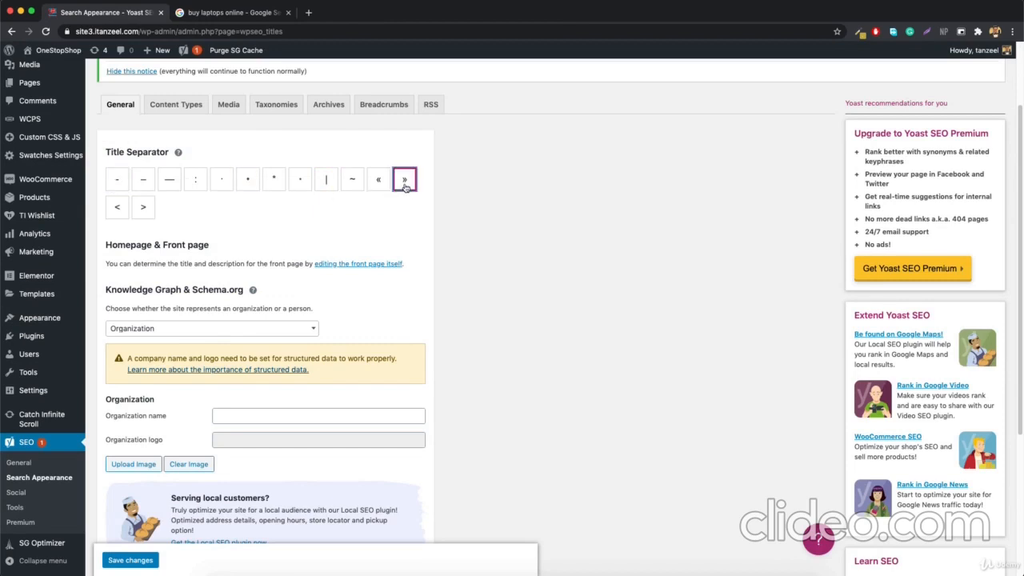
click(355, 184)
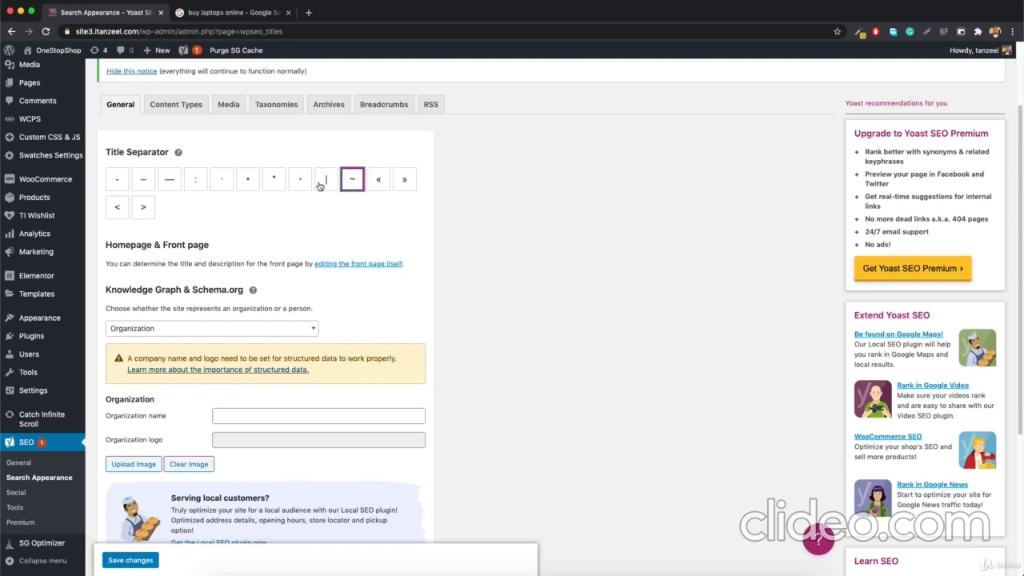
click(324, 185)
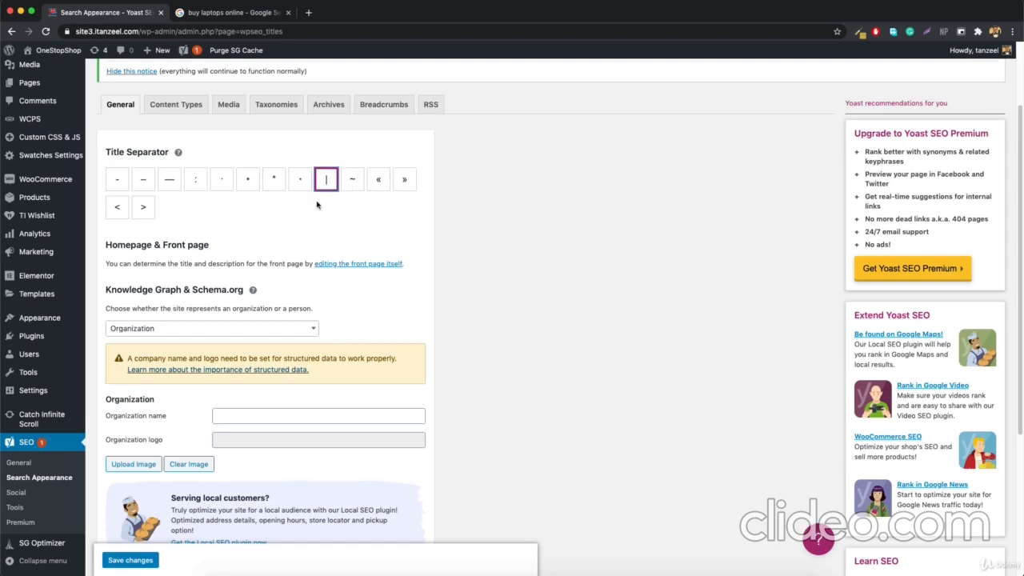
- Open the OneStopShop site in a new tab, check its page title, and return to the Search Appearance settings
scroll(310, 215, down, 1)
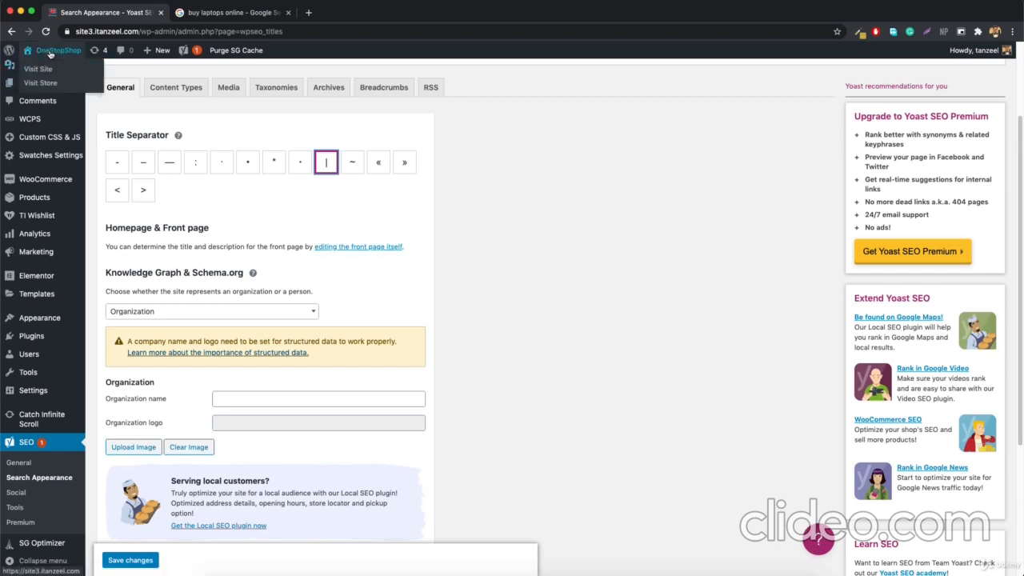
right_click(46, 69)
click(84, 72)
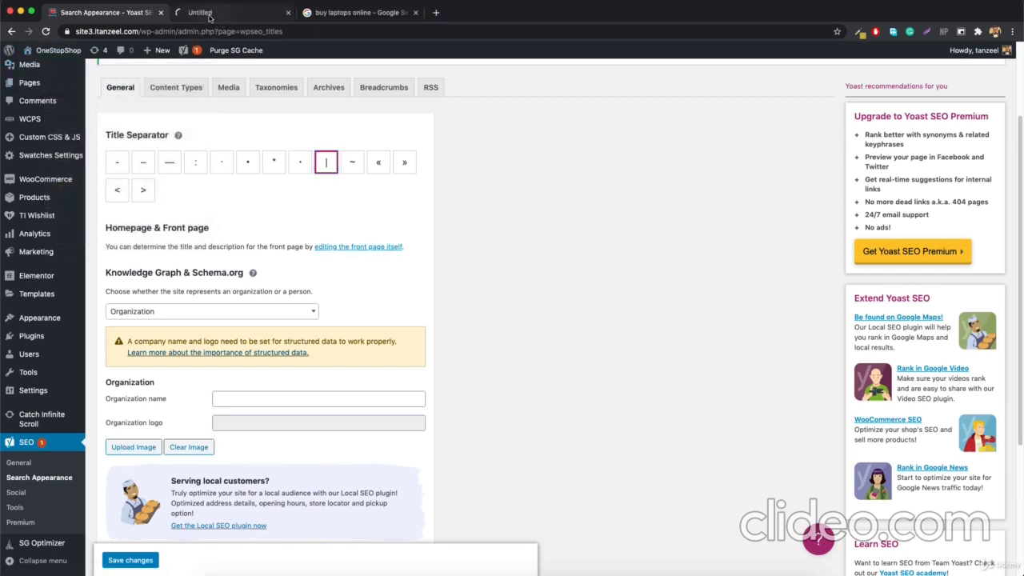
click(209, 14)
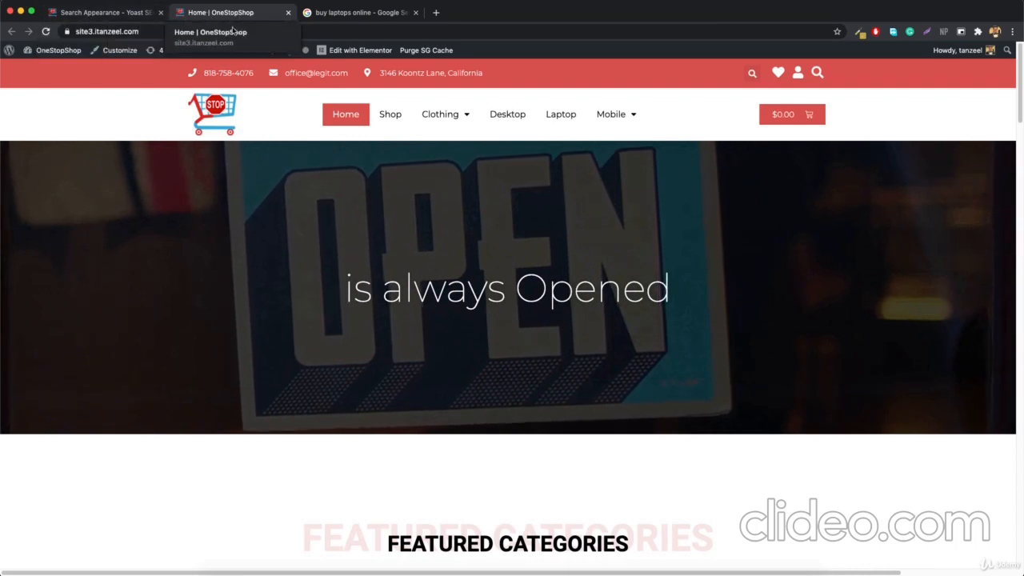
click(120, 13)
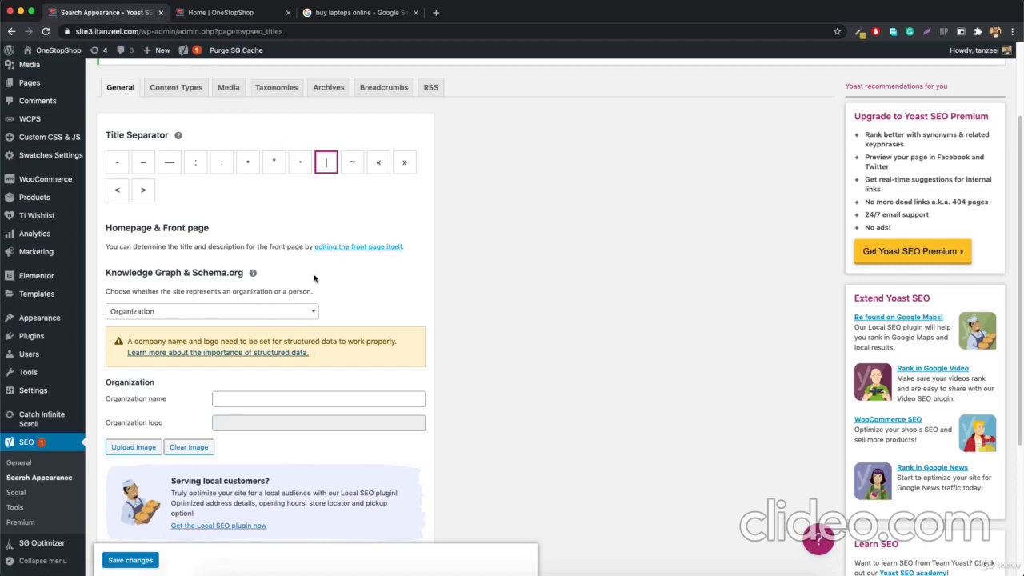
- Open the front page for editing in a new tab and go to its Yoast SEO Google preview
super+click(361, 249)
click(352, 13)
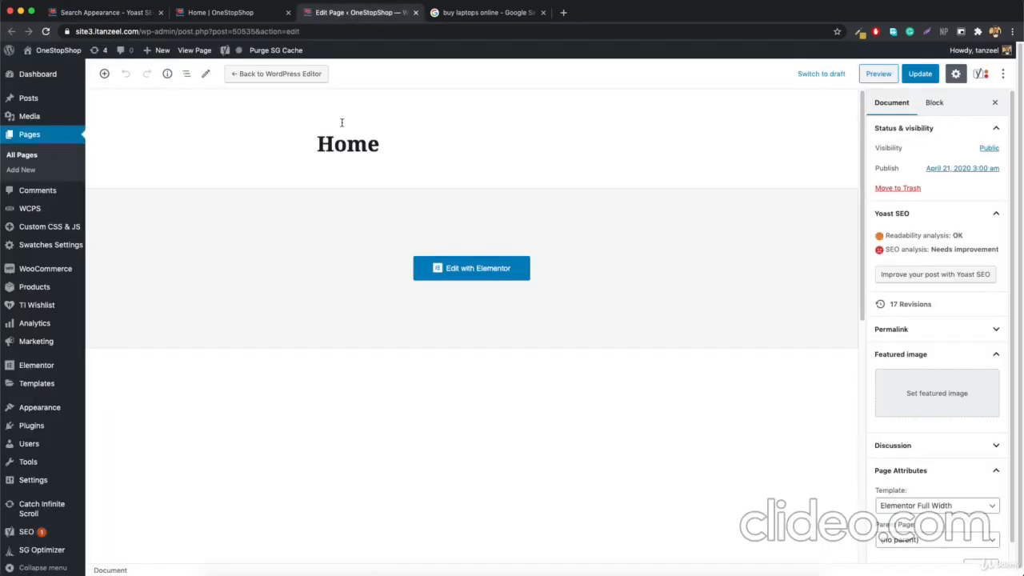
scroll(371, 316, down, 5)
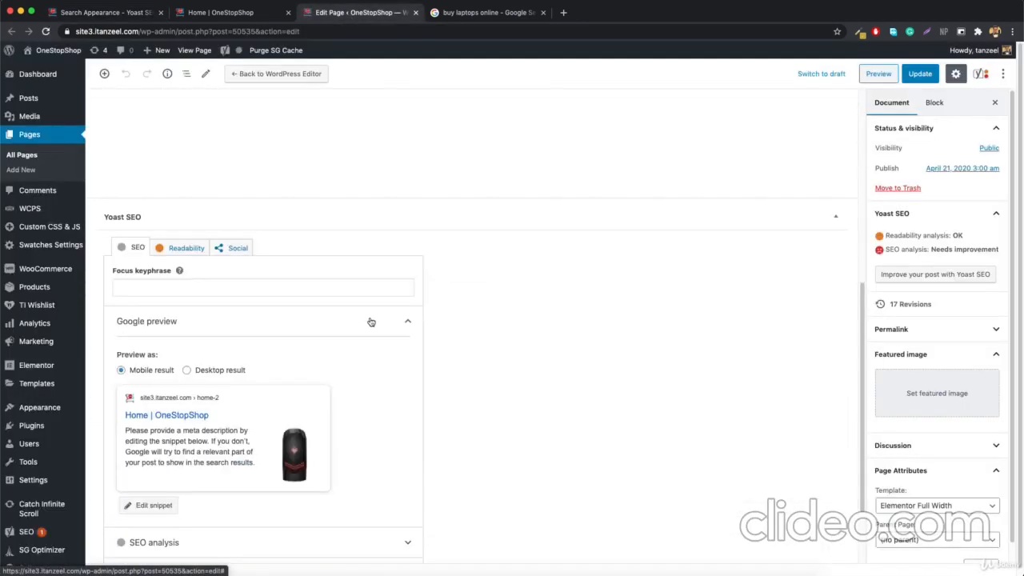
scroll(370, 321, down, 1)
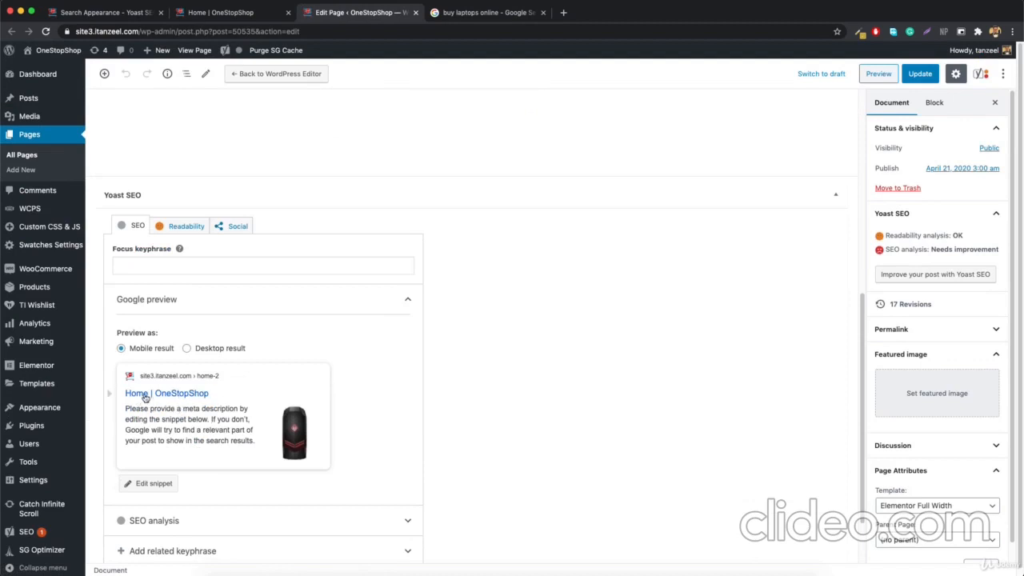
- Remove the word "Home" and the separator before the site title from the page's SEO title
click(177, 398)
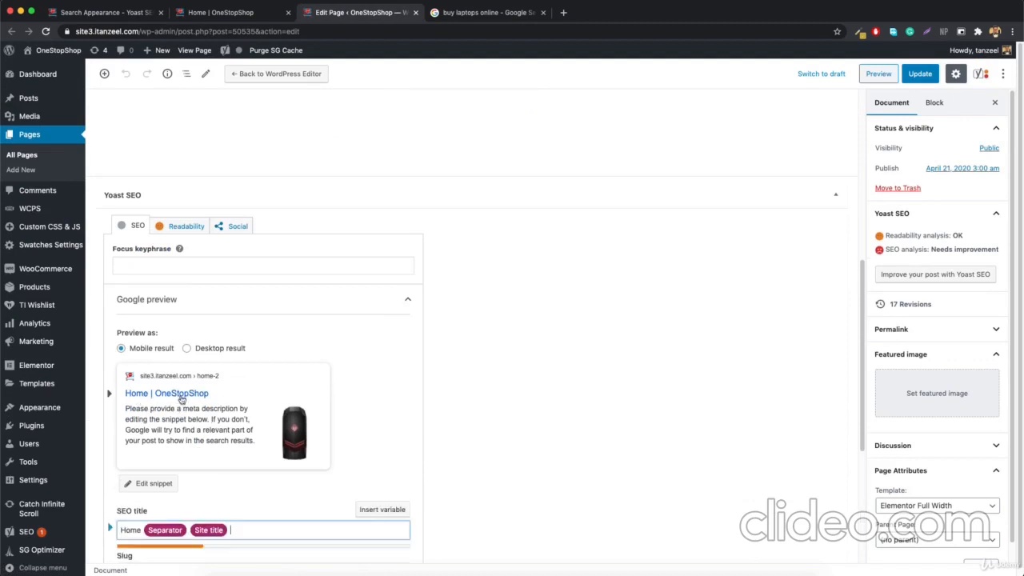
scroll(247, 467, down, 3)
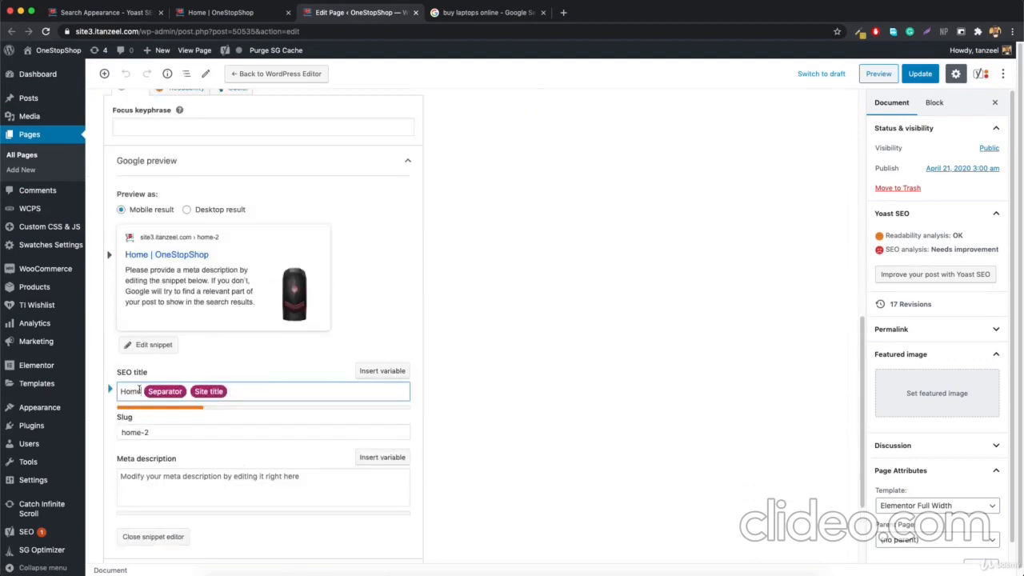
key(BackSpace)
key(BackSpace)
key(BackSpace)
key(BackSpace)
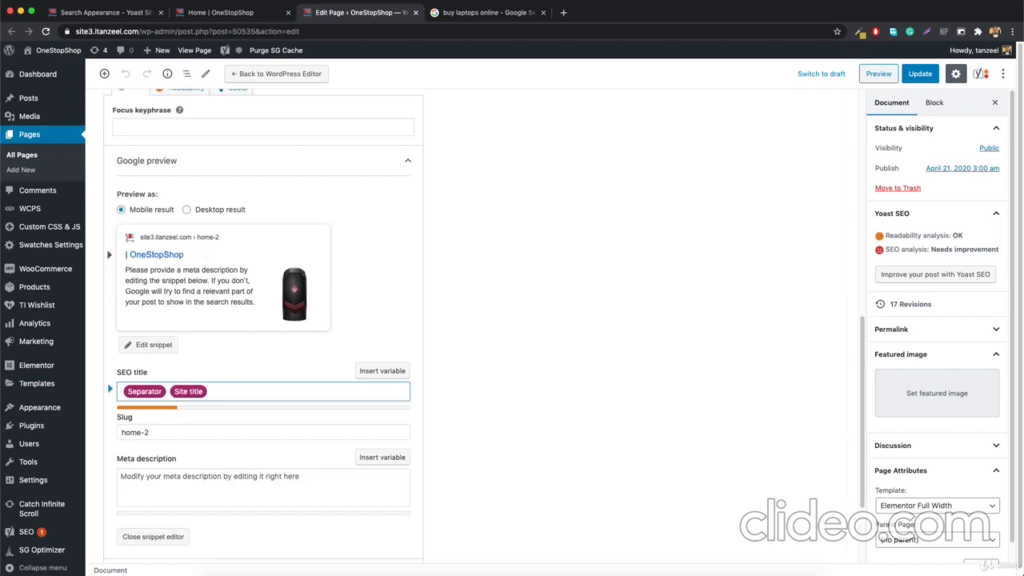
key(Delete)
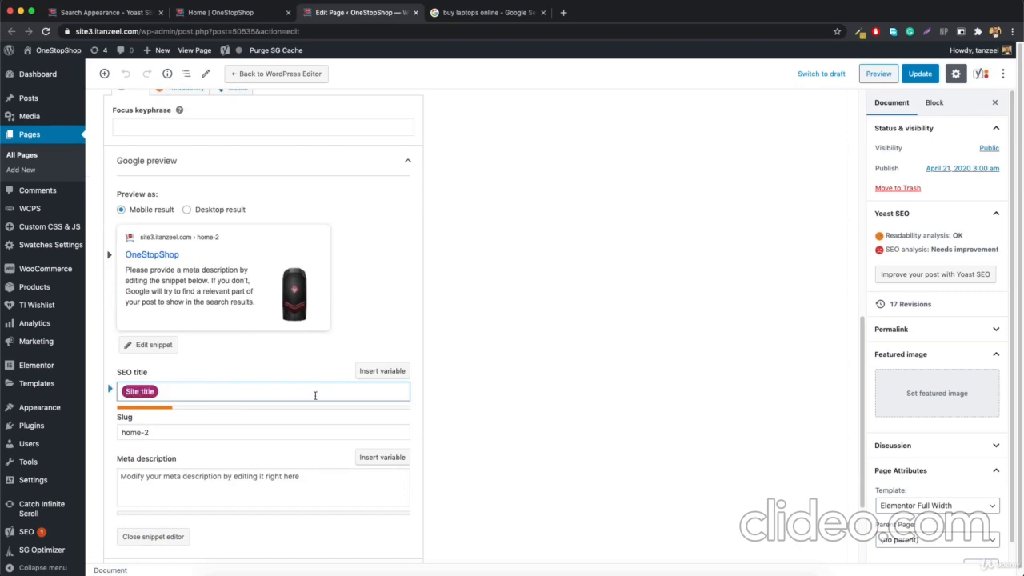
- Add the Separator, Tagline and another Separator variable after the Site title in the SEO title
text(%)
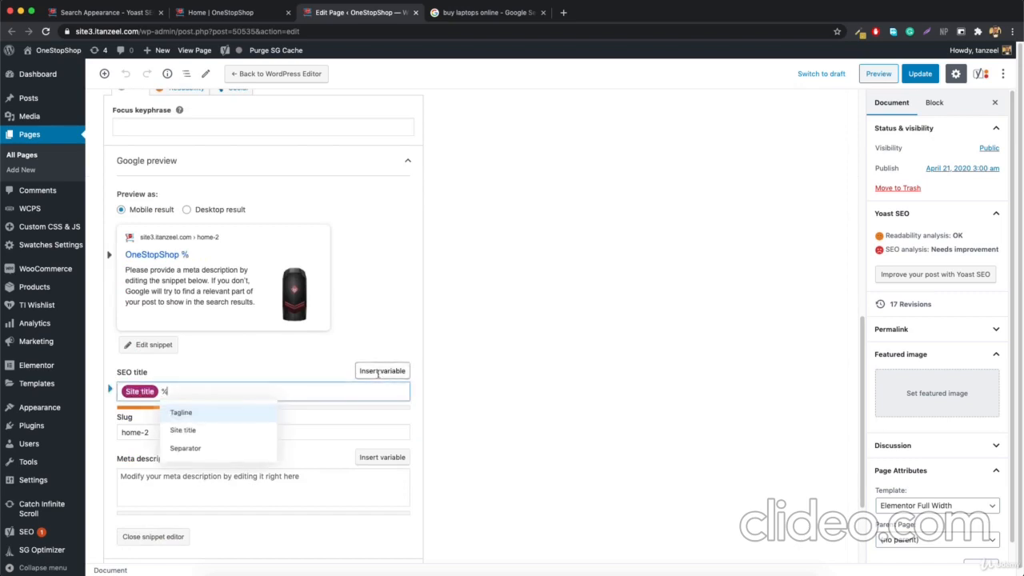
click(208, 450)
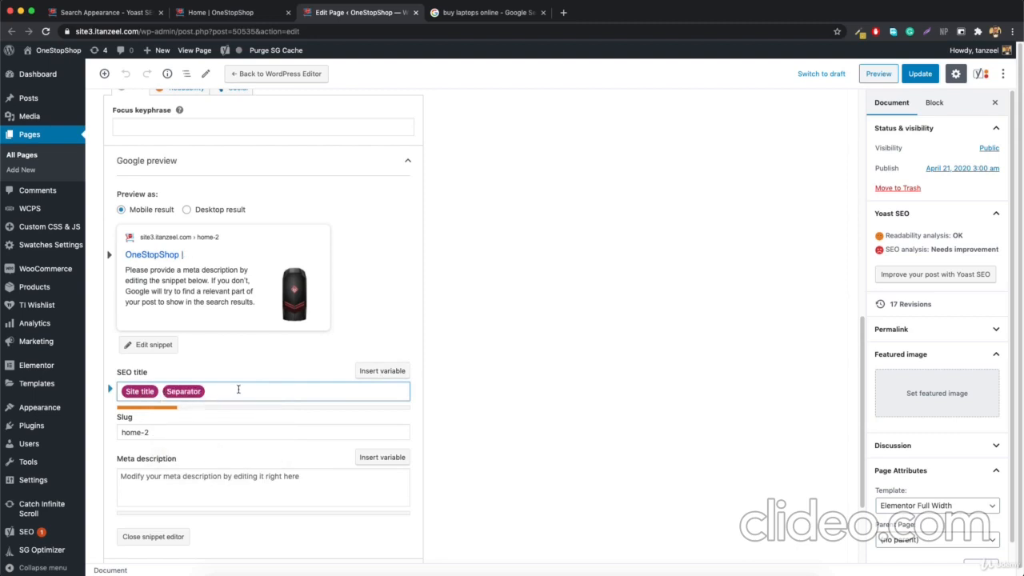
text(%)
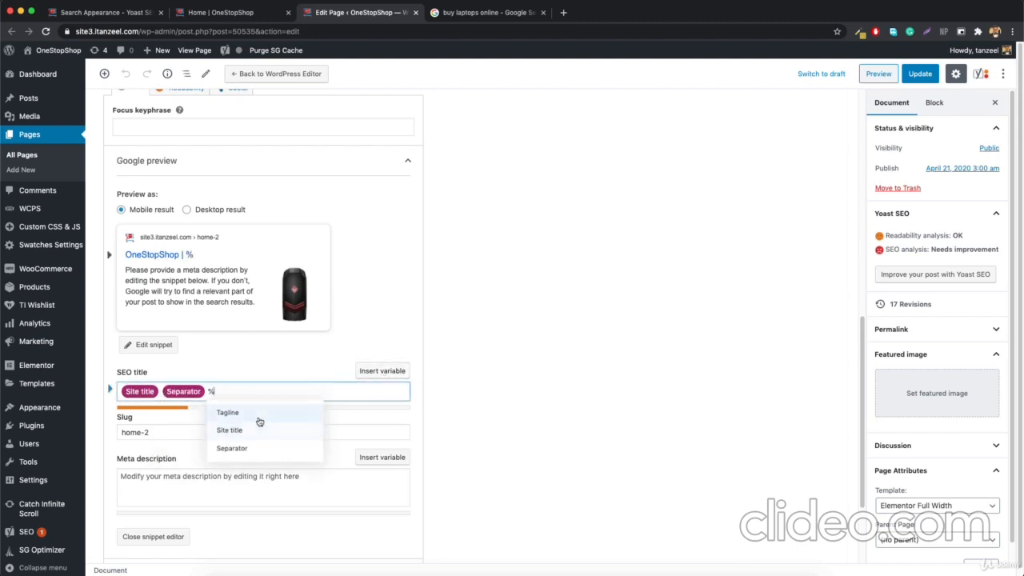
click(259, 417)
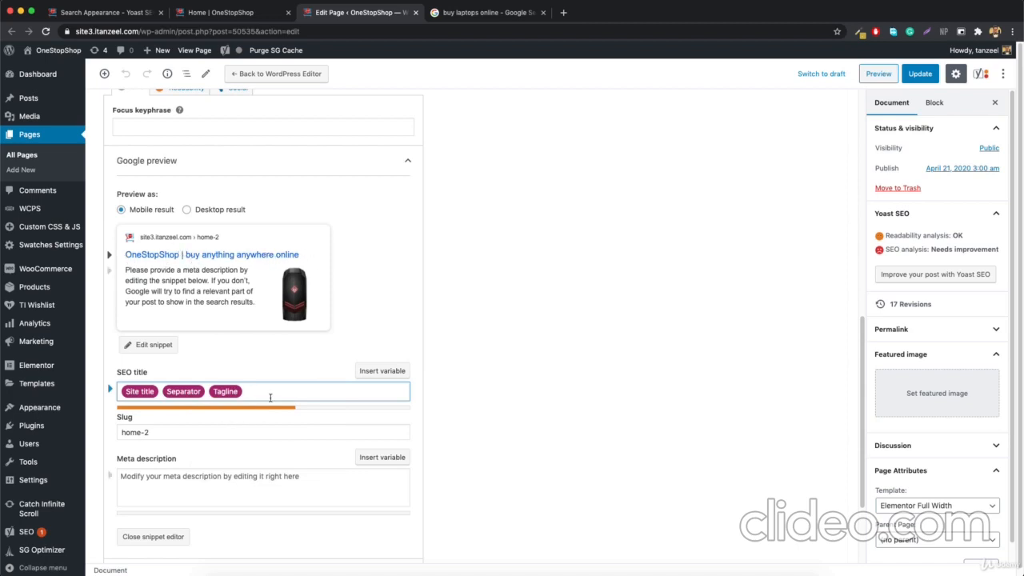
text(%)
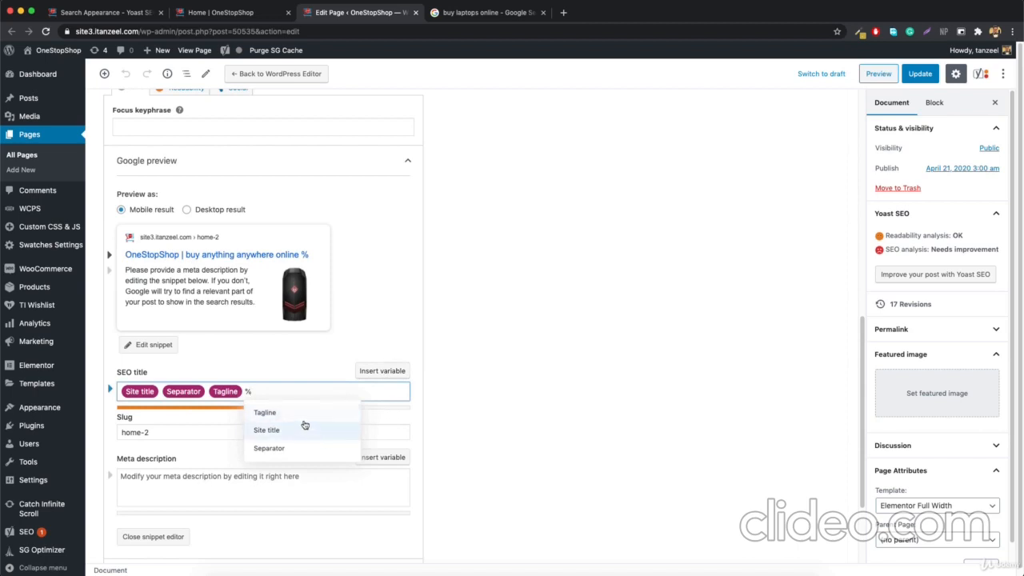
click(290, 449)
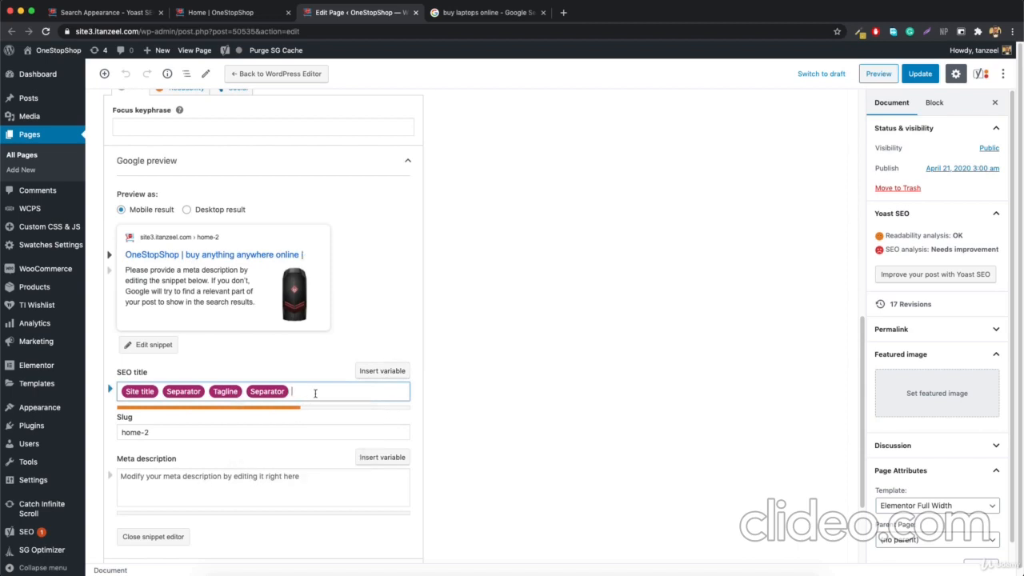
- Append the filler text "jhdhhddjkjsjjjsj" to the SEO title and switch the Google preview to the desktop result
text(jhdh)
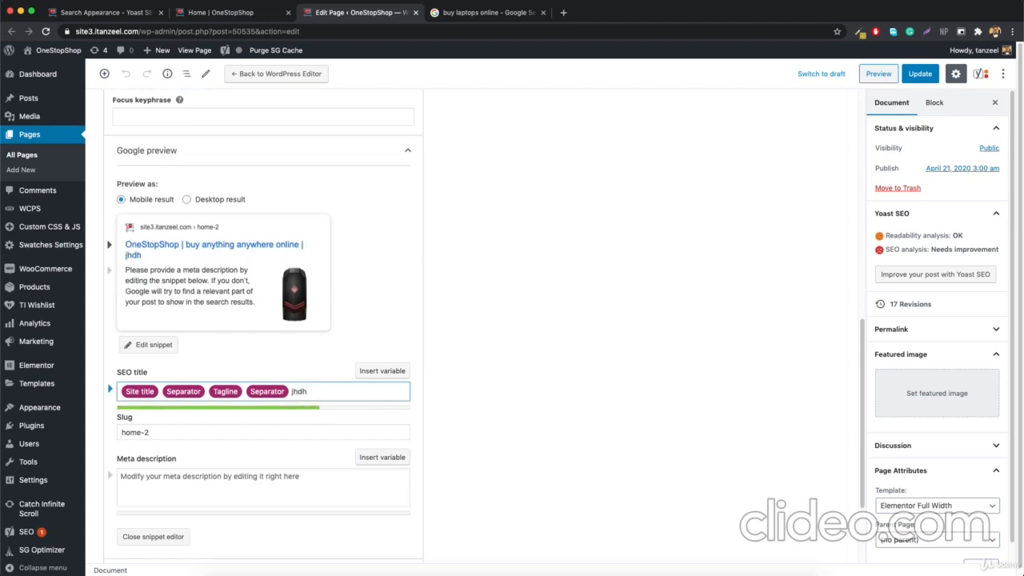
text(hdd)
click(190, 199)
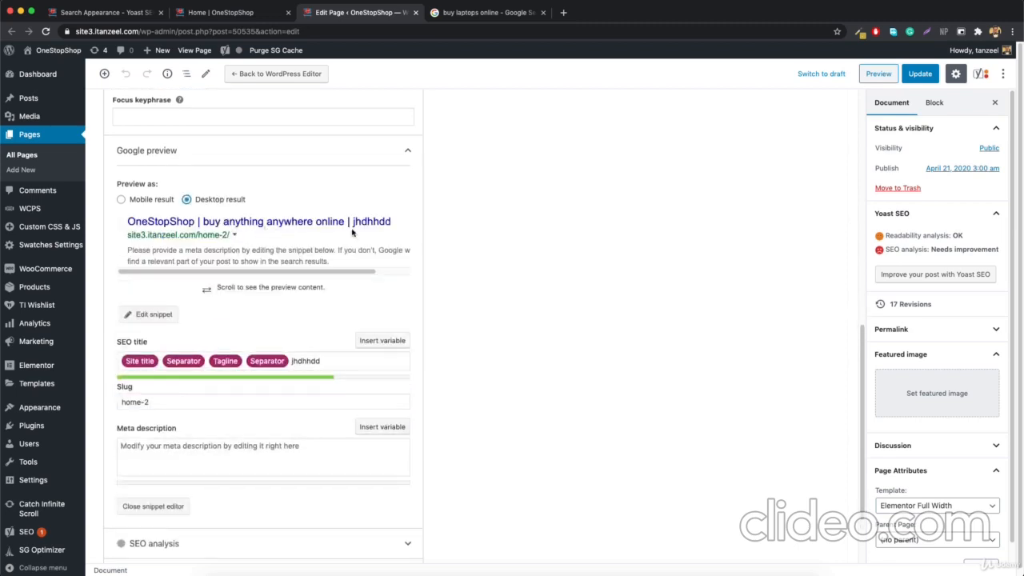
click(345, 361)
text(jkjsjjsj)
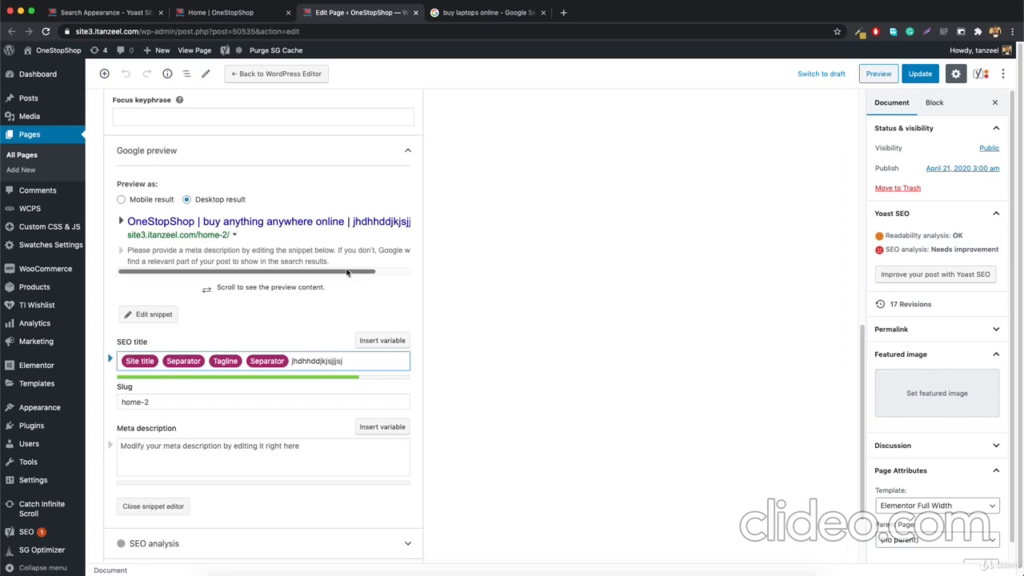
- Append "ddddd" to the filler text in the SEO title and compare the desktop preview's title length with the Google results
drag(349, 273, 385, 273)
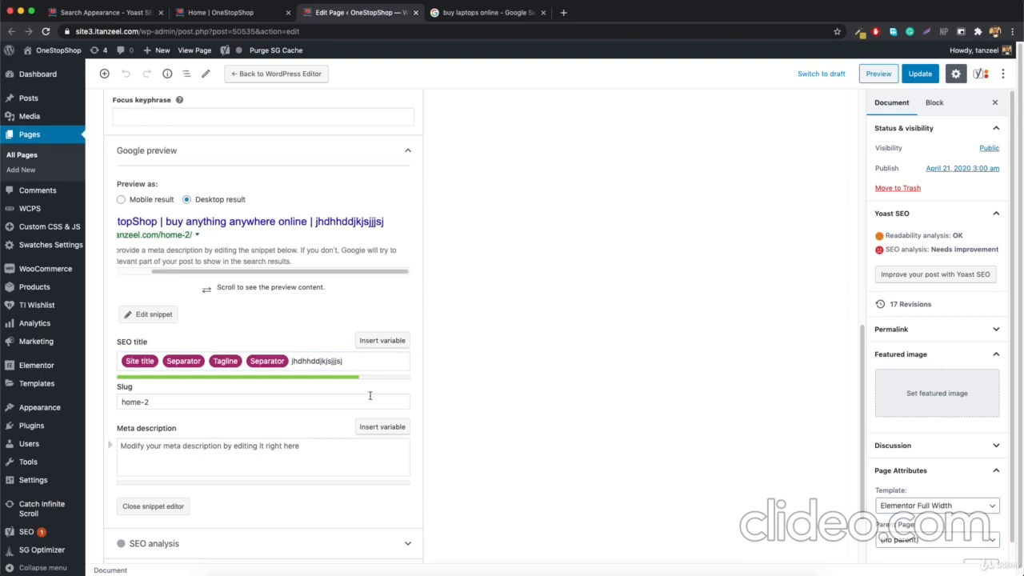
click(369, 364)
text(ddddd)
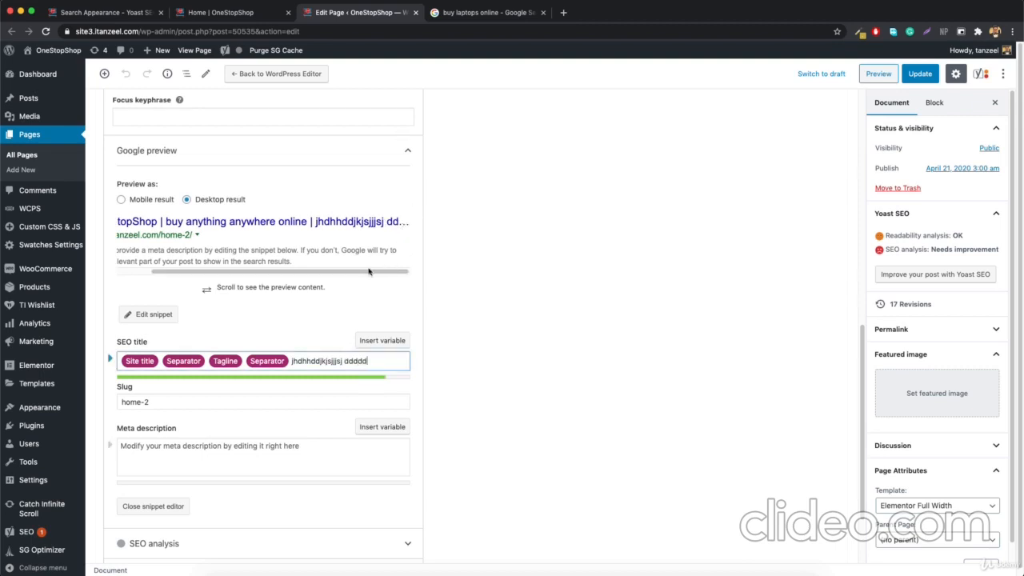
mouse_move(364, 273)
mouse_down()
mouse_move(307, 273)
mouse_move(402, 277)
mouse_up()
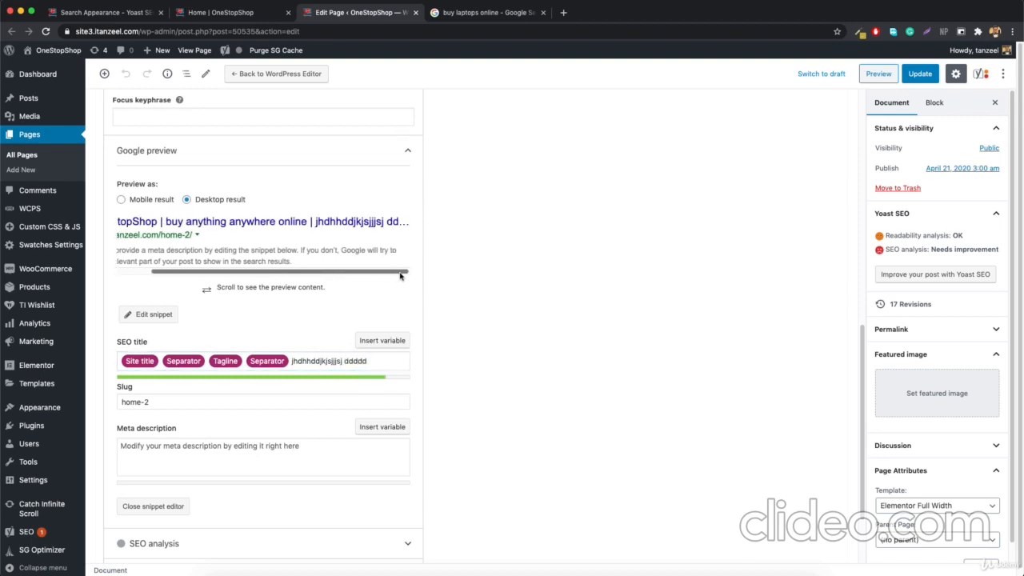
click(484, 12)
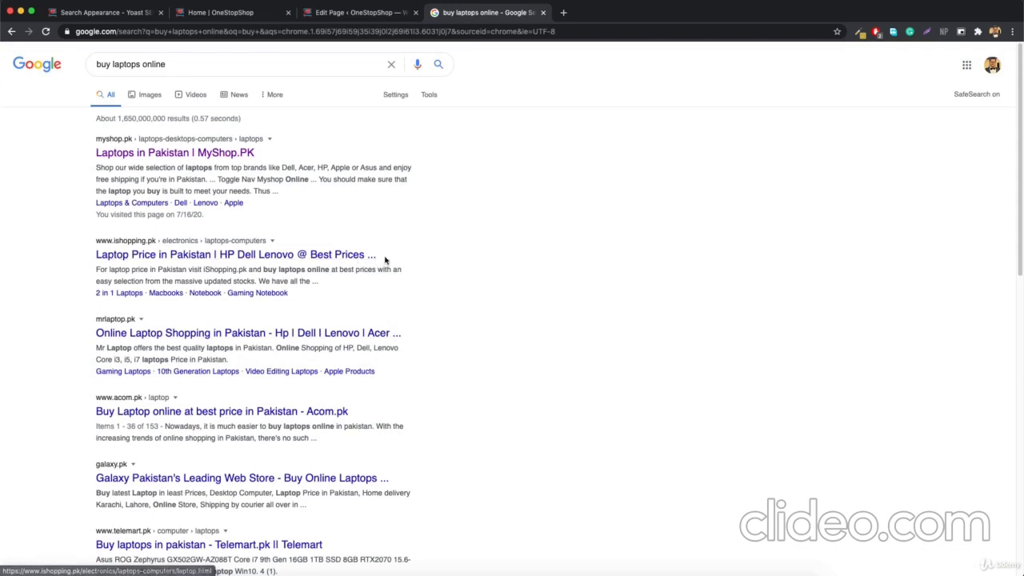
click(348, 16)
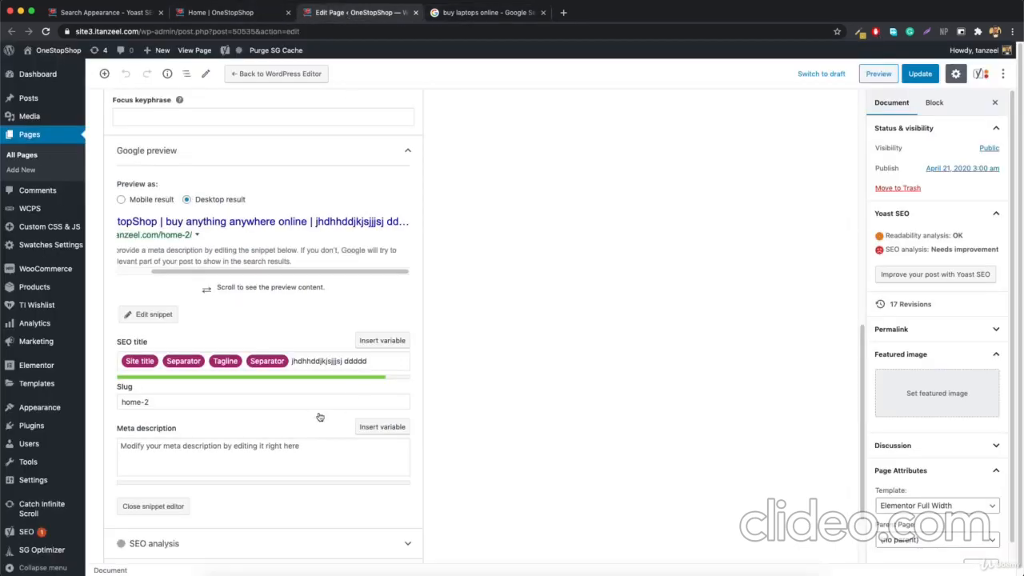
- Delete the filler text and the last Separator from the SEO title, check the preview and update the page
drag(369, 361, 240, 364)
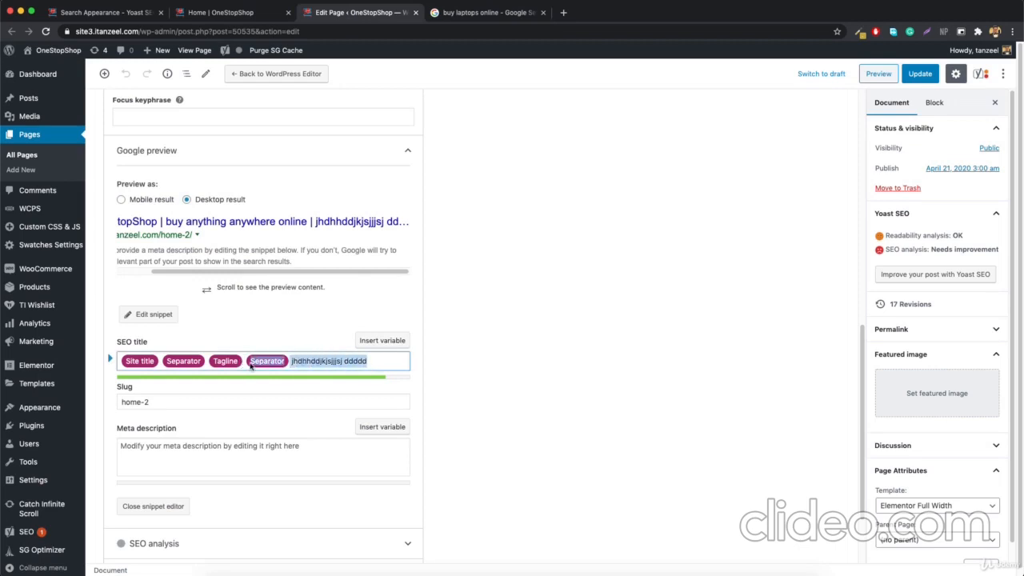
key(BackSpace)
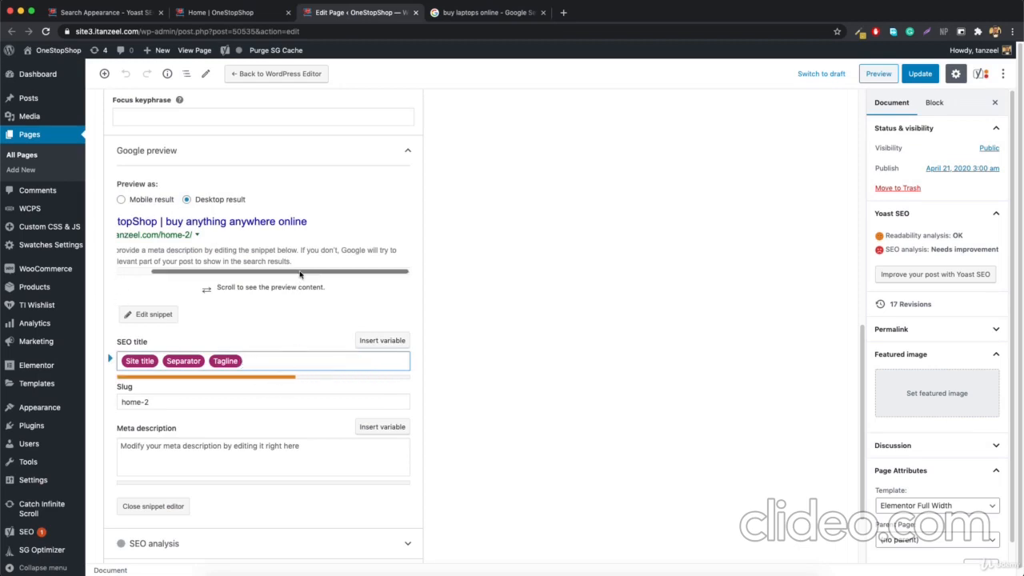
drag(300, 275, 231, 274)
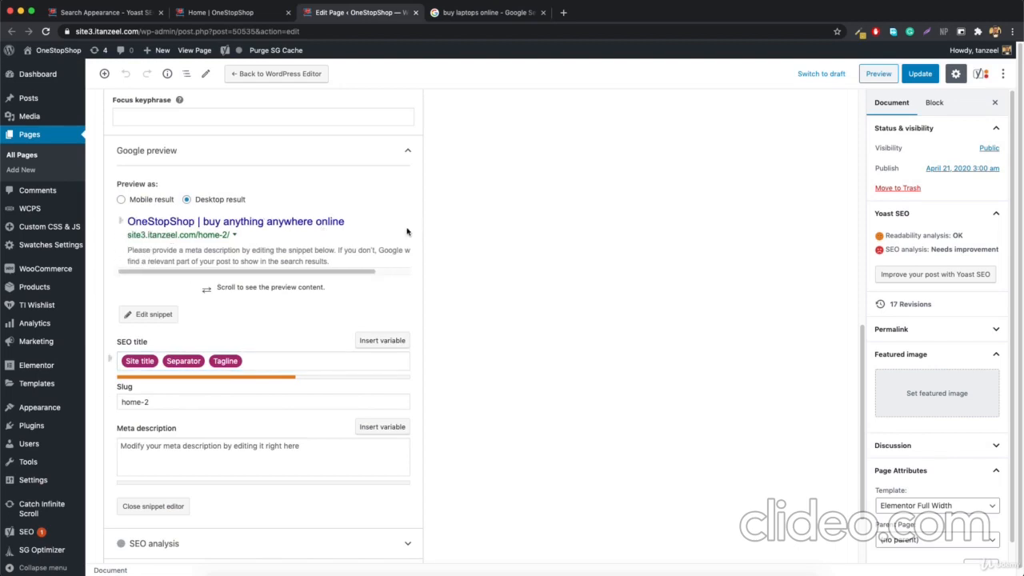
click(920, 73)
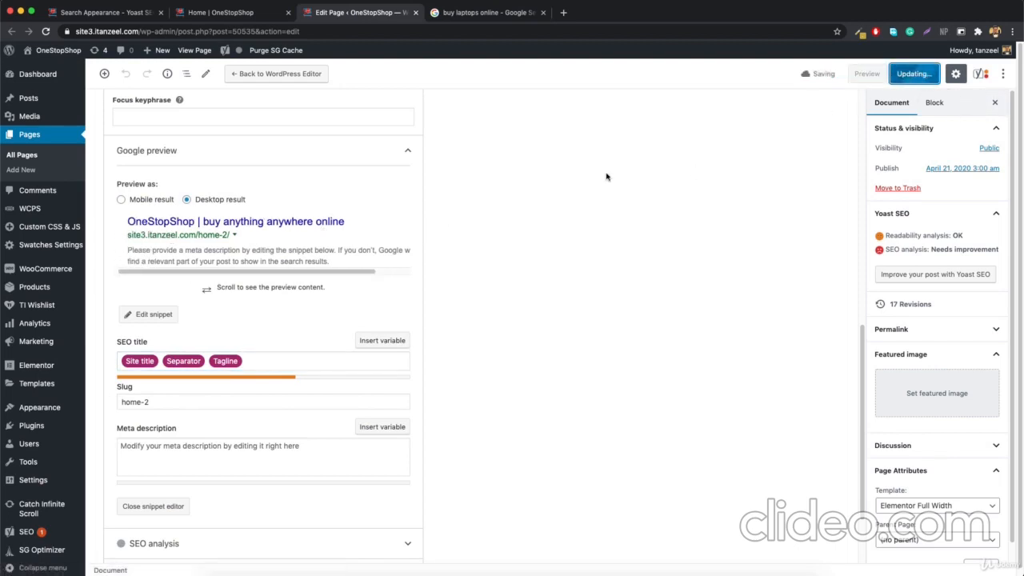
- Return to the Search Appearance settings and review the Organization and Person choices against the shop's home page
click(86, 12)
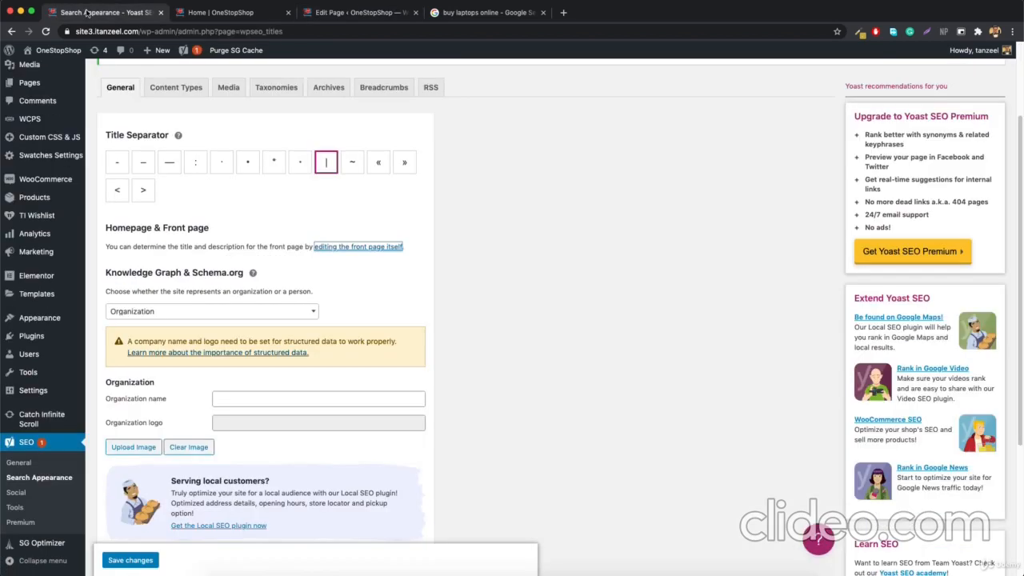
scroll(280, 229, down, 2)
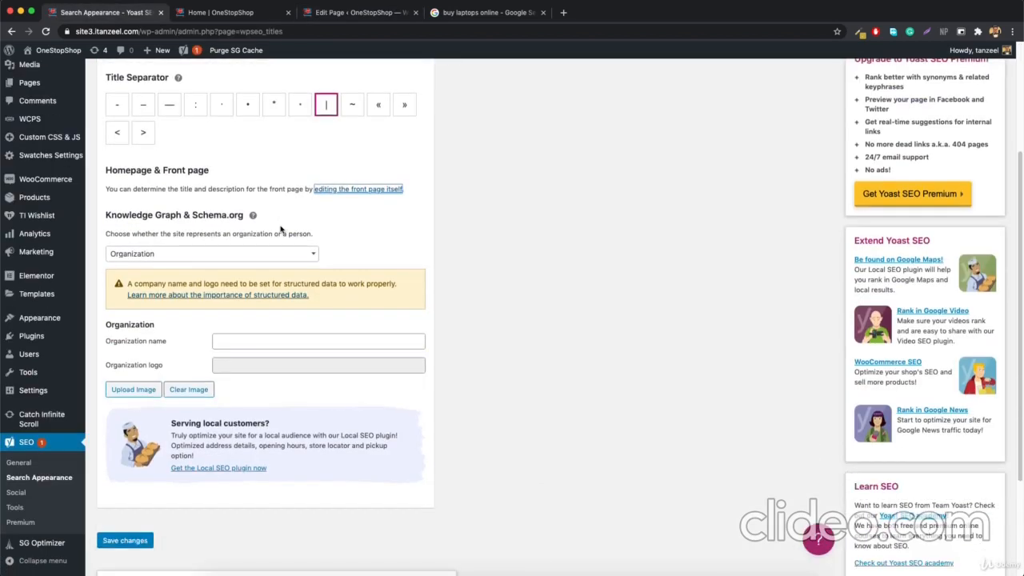
click(163, 257)
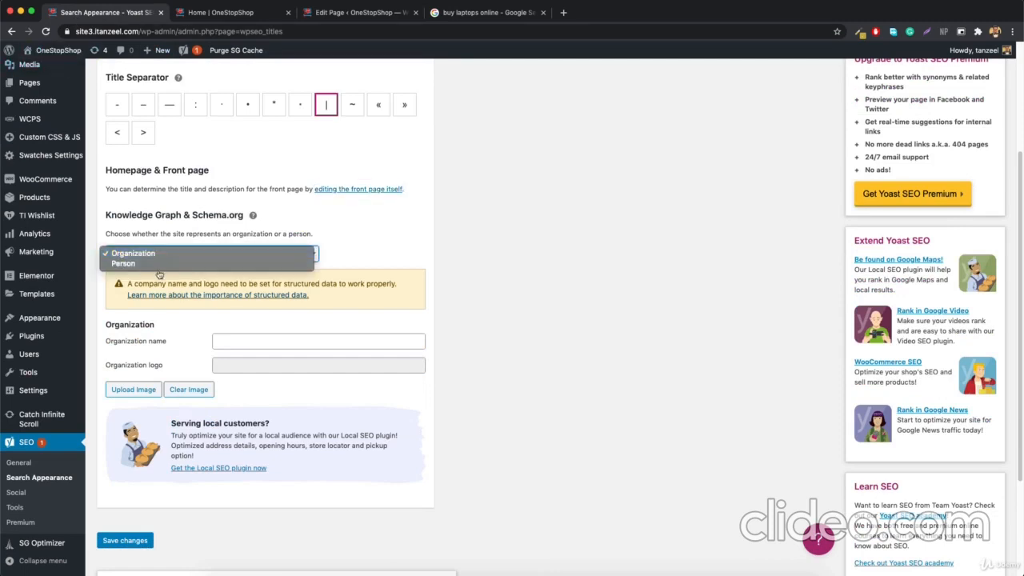
click(224, 19)
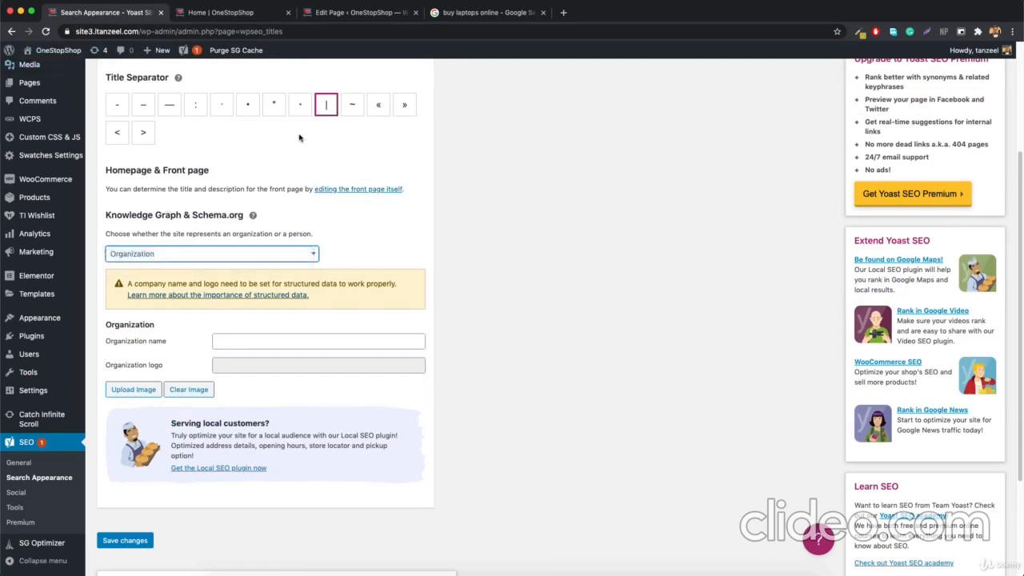
click(240, 20)
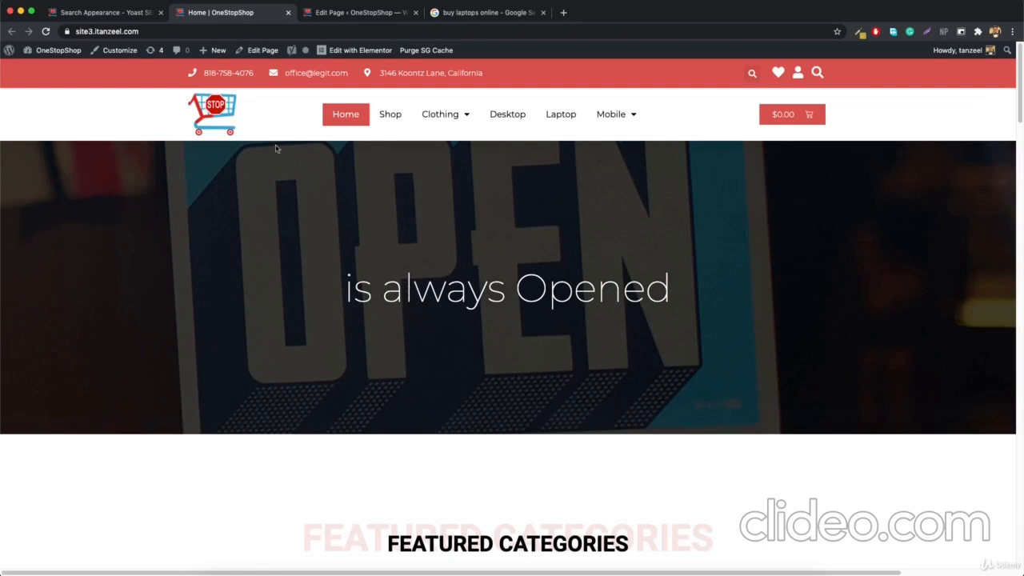
click(115, 11)
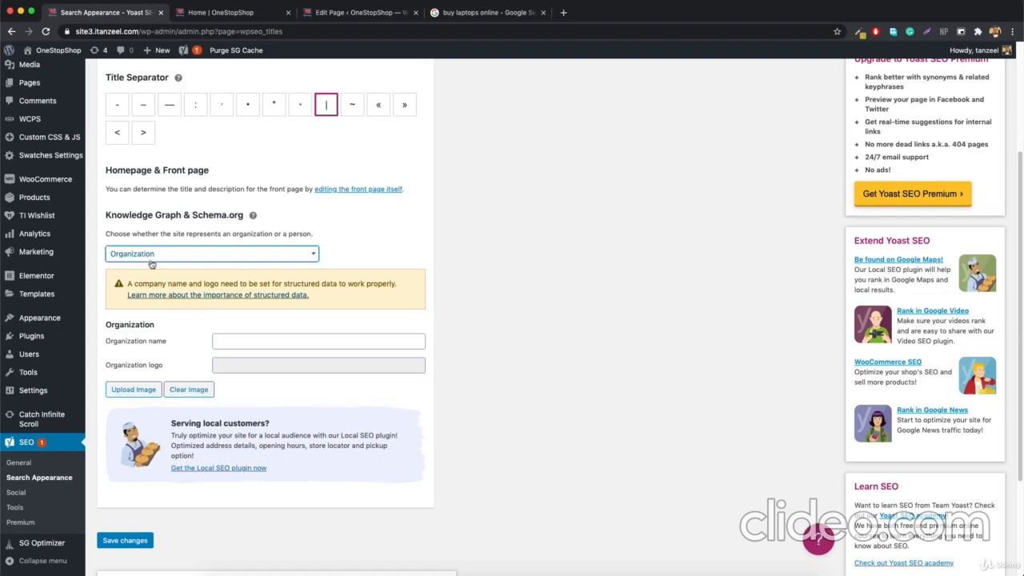
- Set the organization name to OneStopShop and use the STOP shopping cart image from the media library as its logo
click(248, 341)
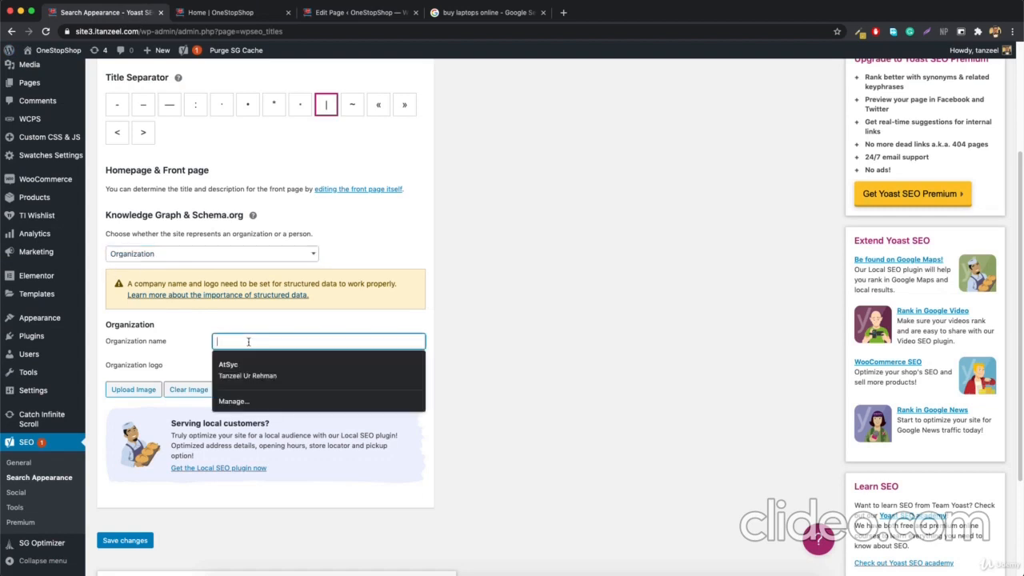
text(On)
key(Down)
key(Return)
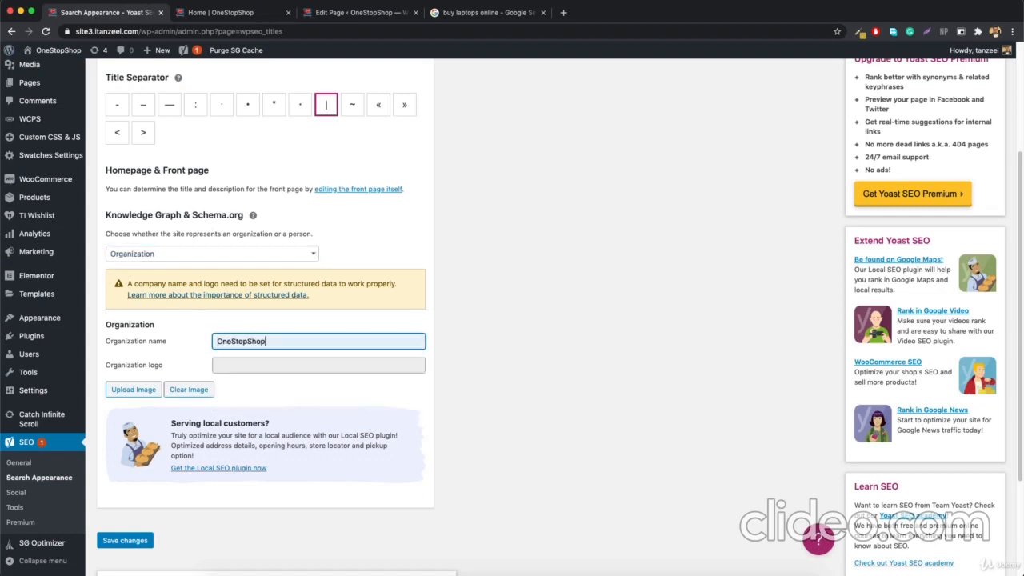
click(144, 391)
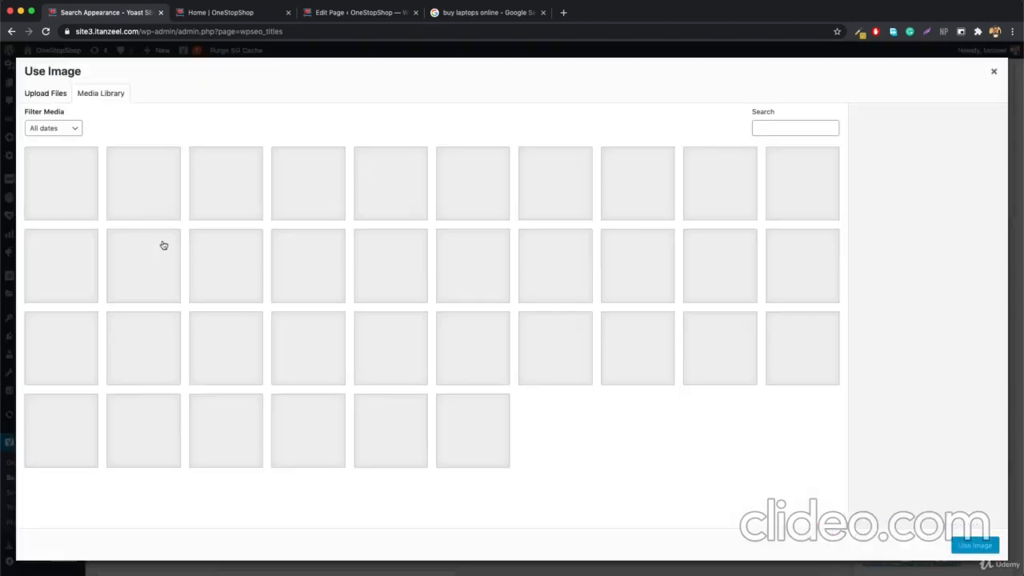
click(306, 345)
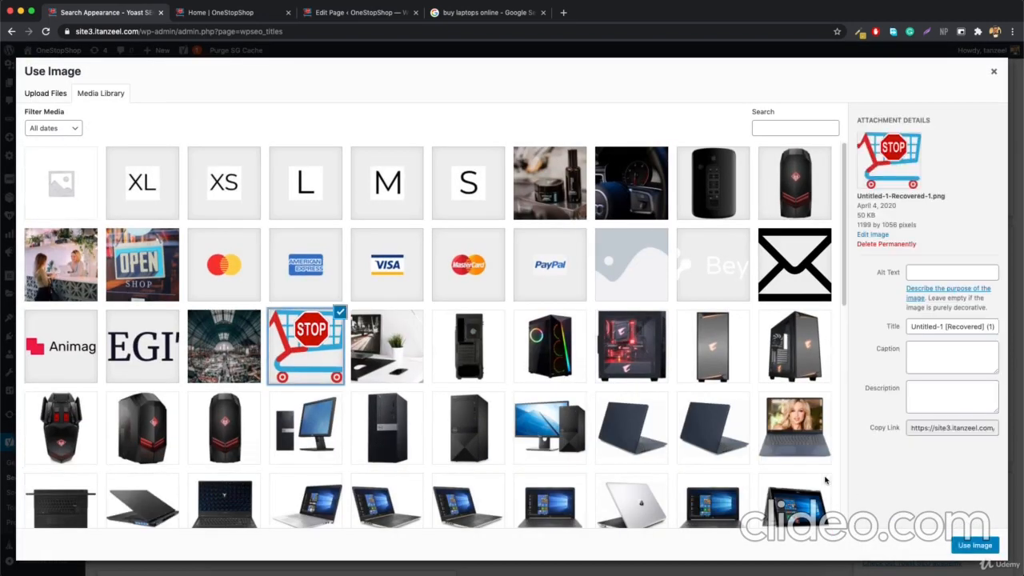
click(996, 552)
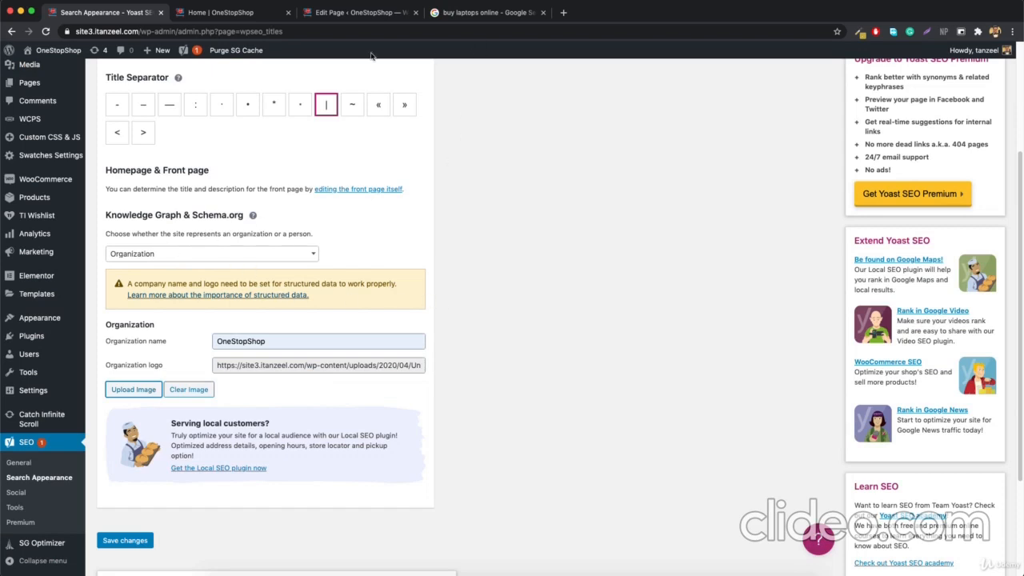
- Load the demo site's parent domain in the Google results tab as a personal-site example, then view the Organization or Person choices, keeping Organization
click(495, 13)
click(490, 32)
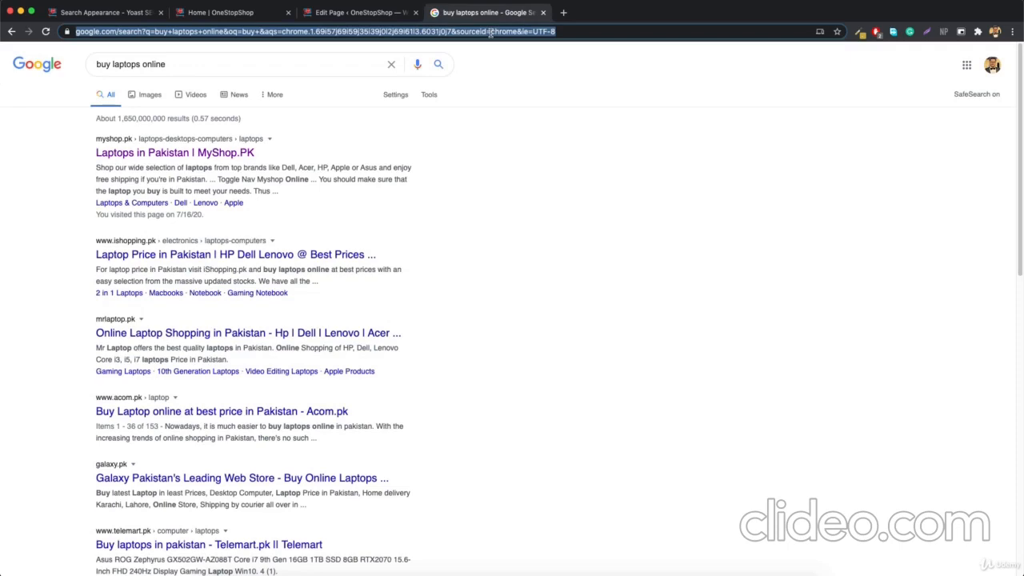
text(itanzeel)
key(Return)
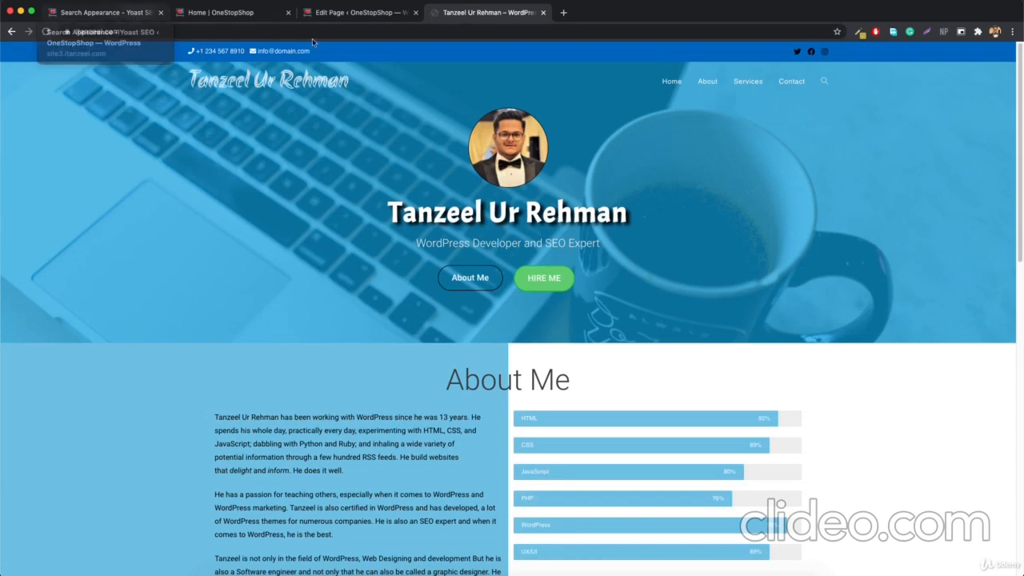
click(120, 12)
click(214, 254)
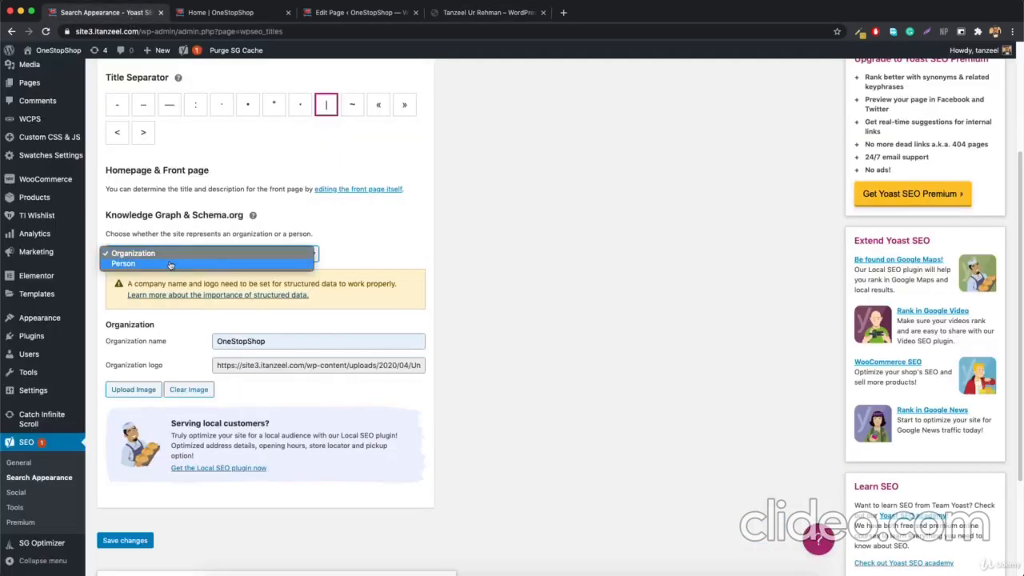
click(196, 257)
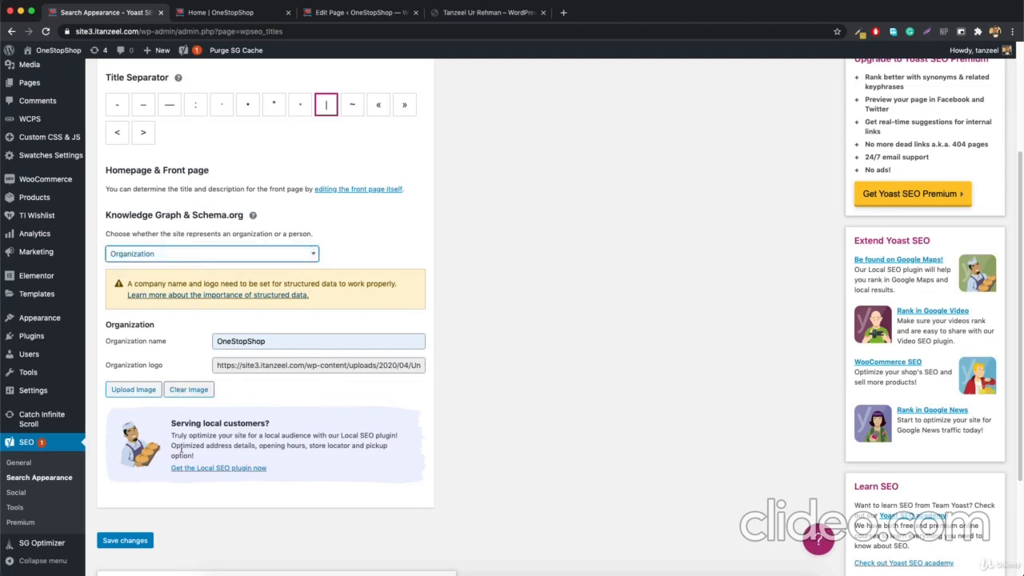
- Save the organization details in the Search Appearance settings
scroll(181, 449, up, 1)
scroll(182, 450, down, 4)
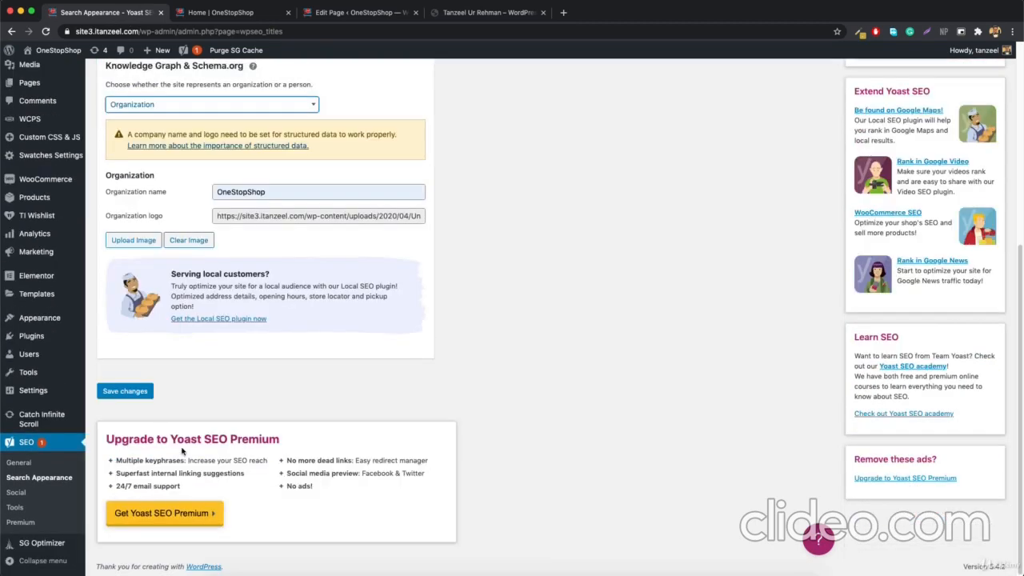
click(126, 394)
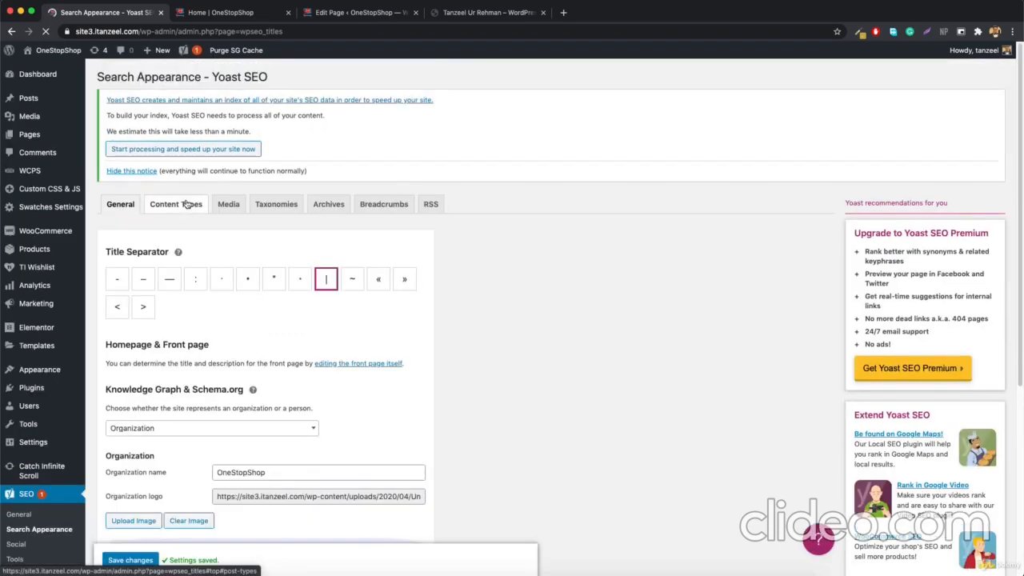
- Open the Content Types search appearance settings and collapse the Posts section to review the list of content types
click(186, 205)
scroll(270, 325, down, 3)
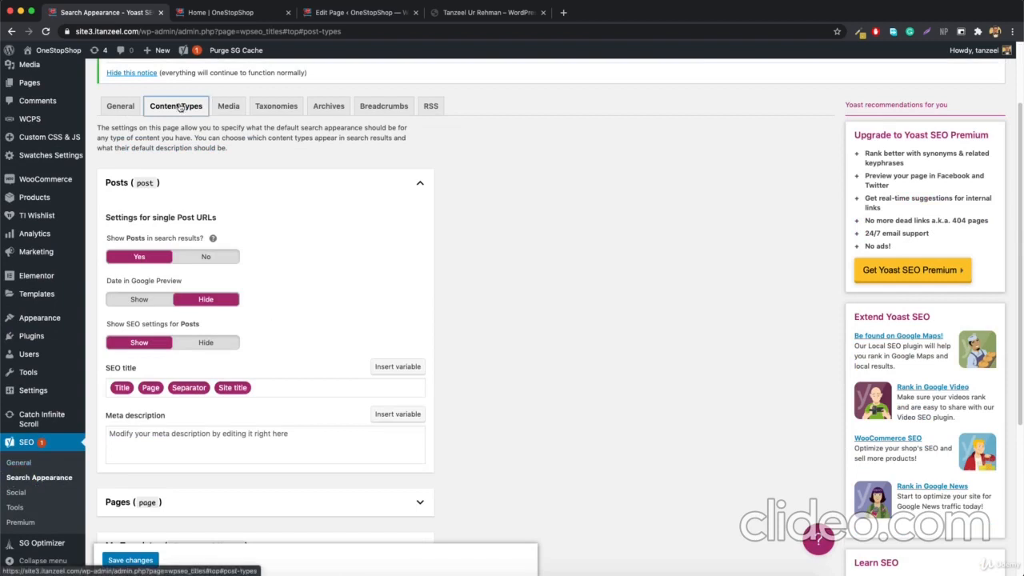
click(343, 183)
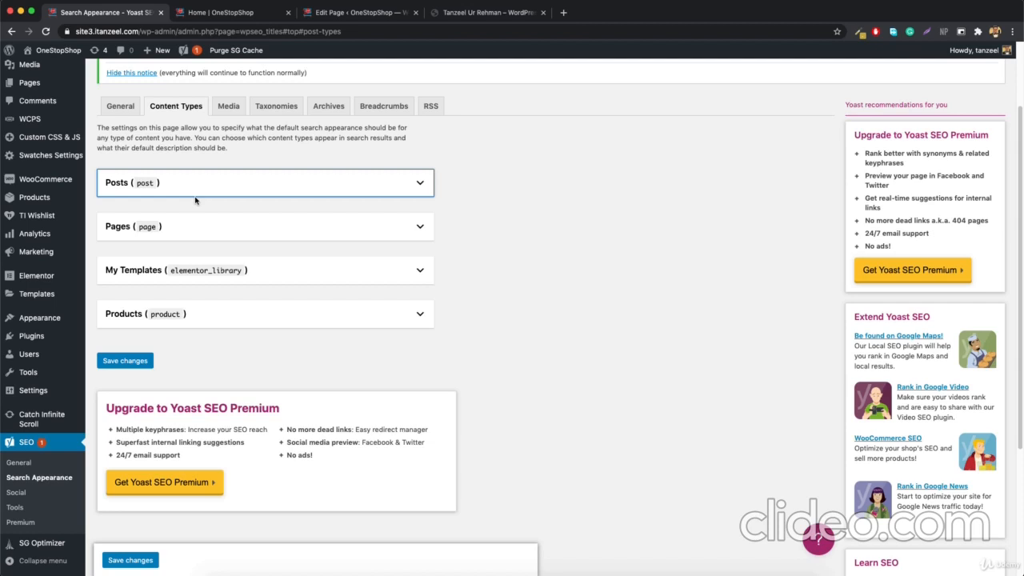
scroll(196, 200, up, 3)
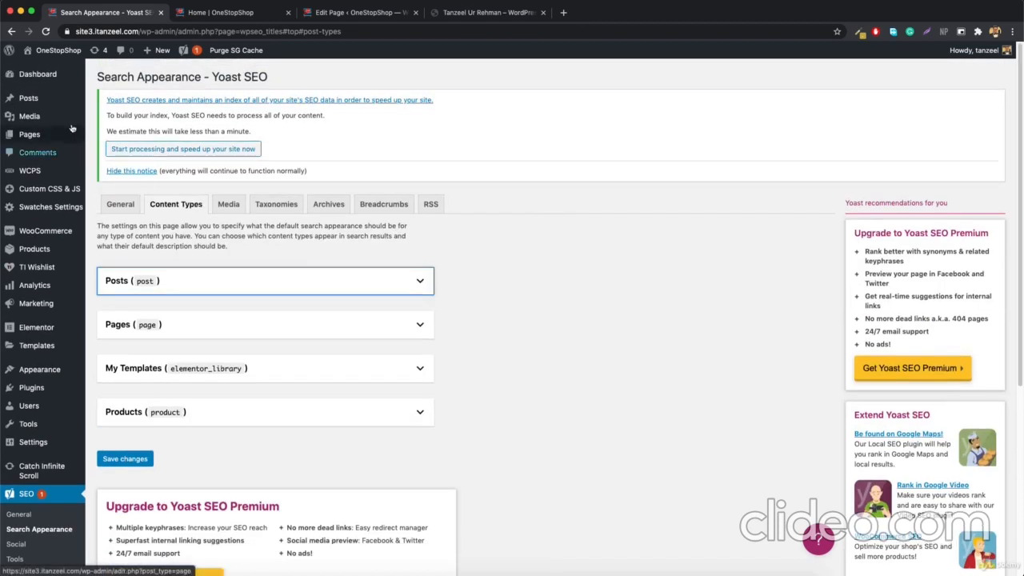
mouse_move(29, 97)
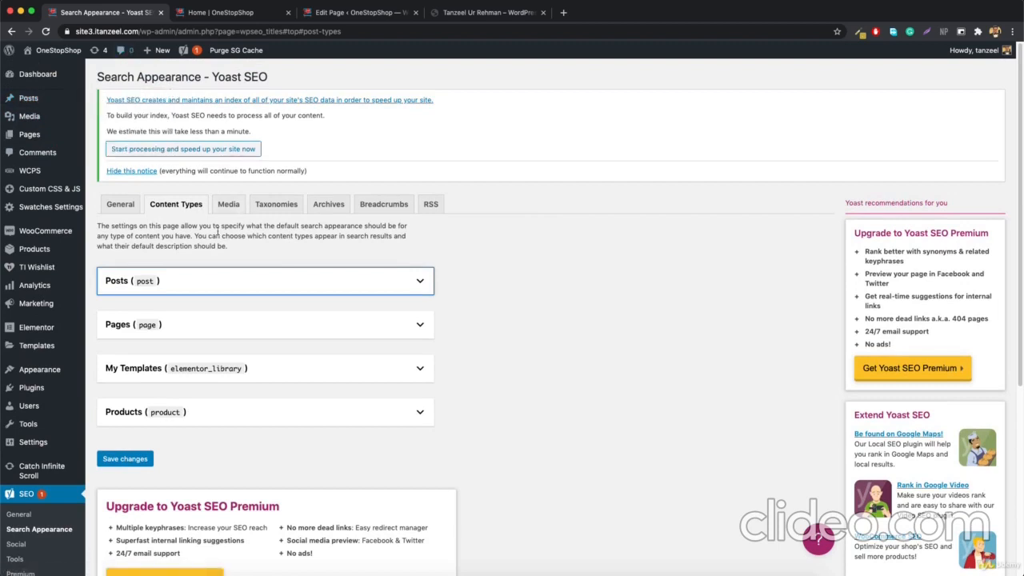
- Expand the Posts section and set showing Posts in search results to No
click(159, 289)
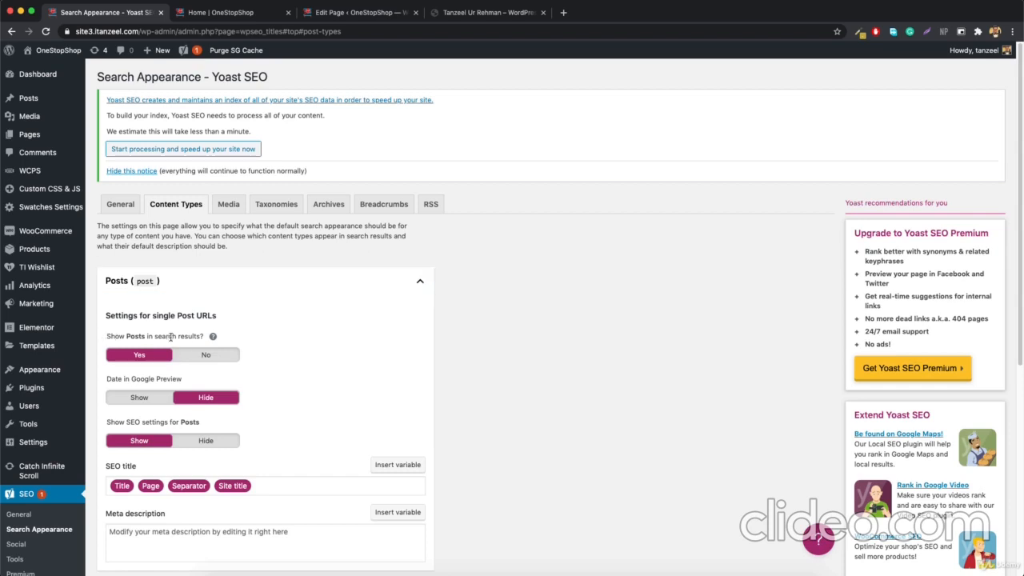
click(209, 360)
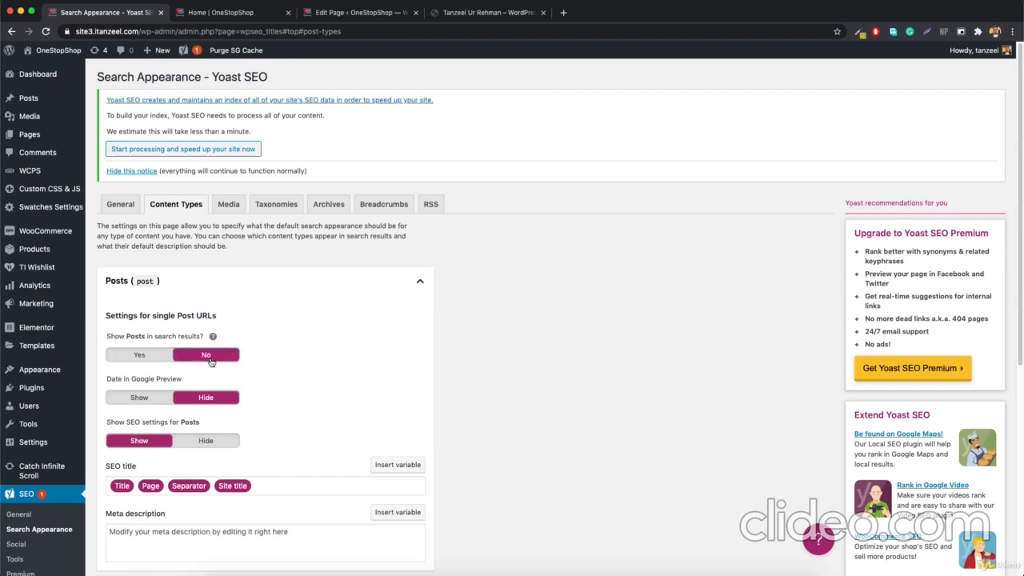
scroll(256, 398, down, 2)
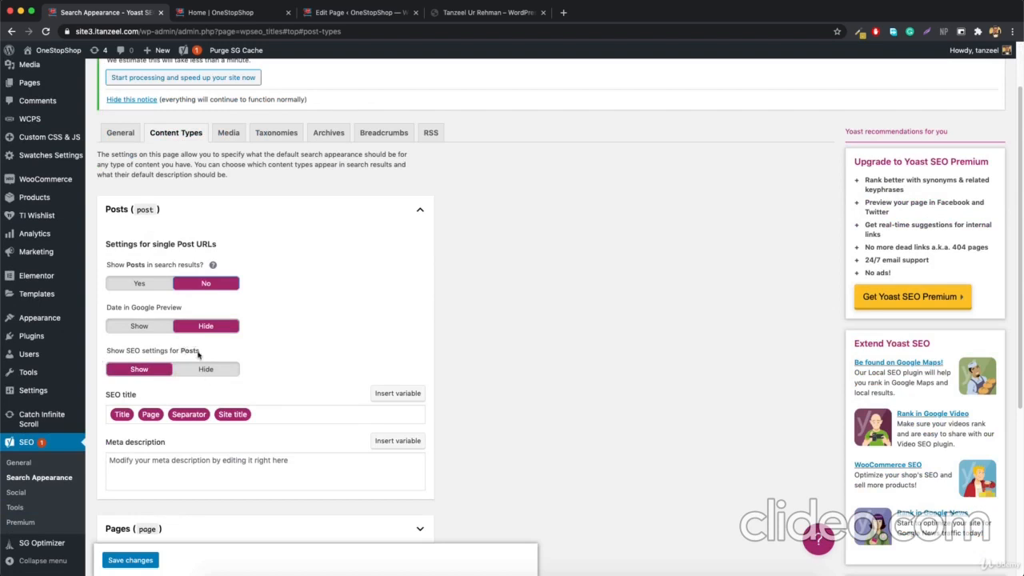
- Open the list of all posts in a new tab and switch to it
scroll(44, 152, up, 2)
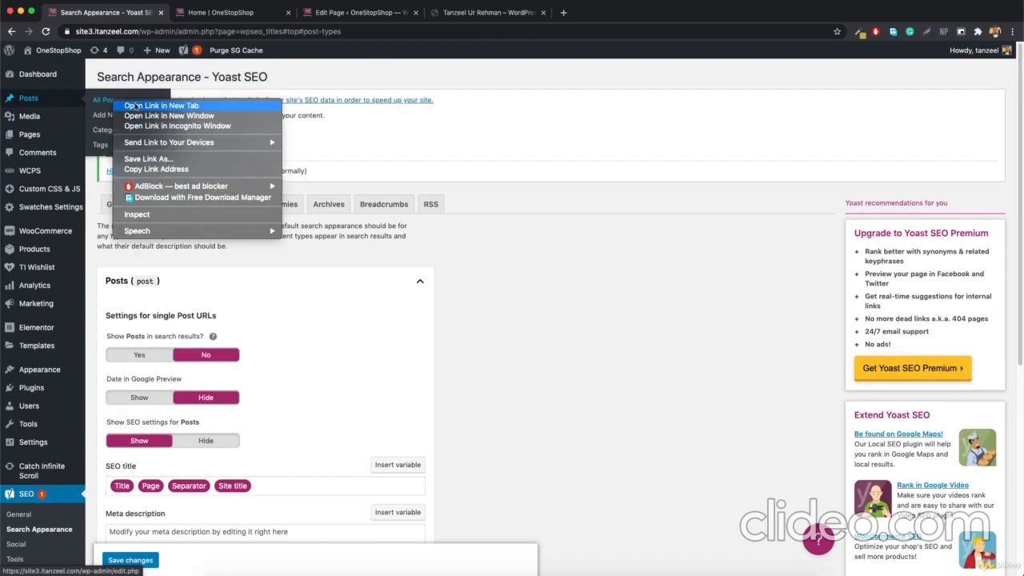
right_click(112, 102)
click(143, 105)
click(228, 12)
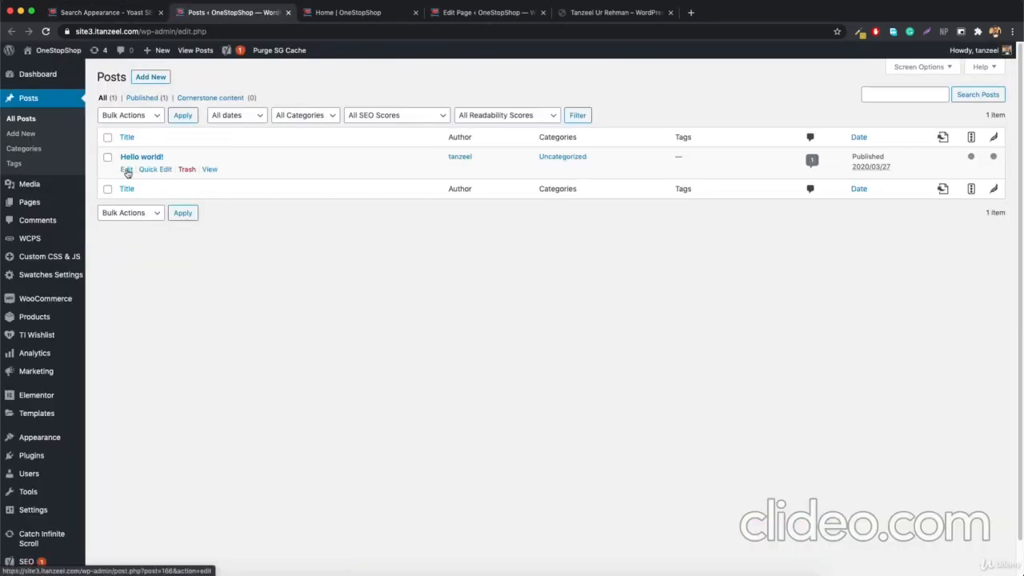
- Open the "Hello world!" post for editing and view its Yoast SEO section
click(126, 170)
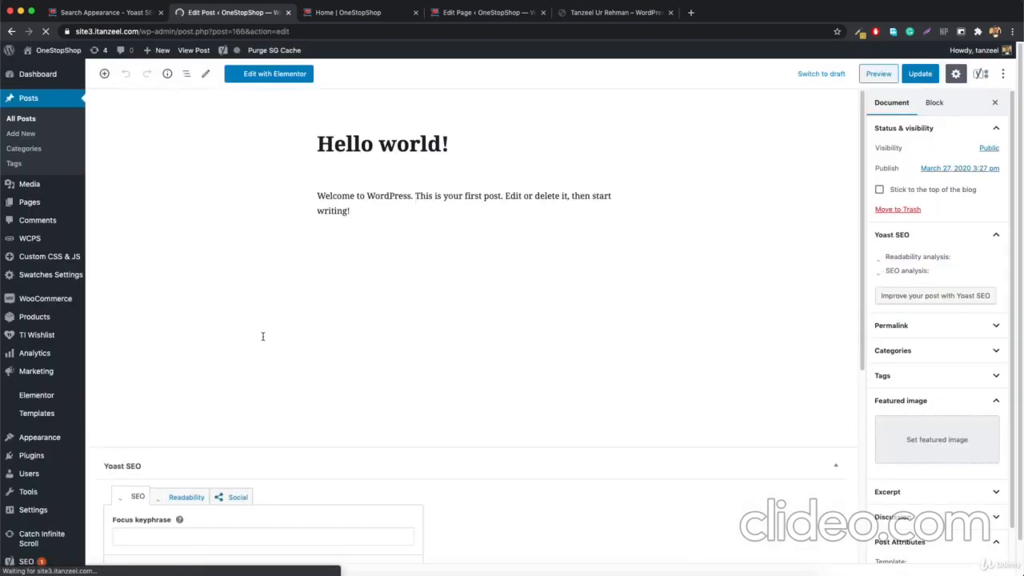
scroll(267, 352, down, 4)
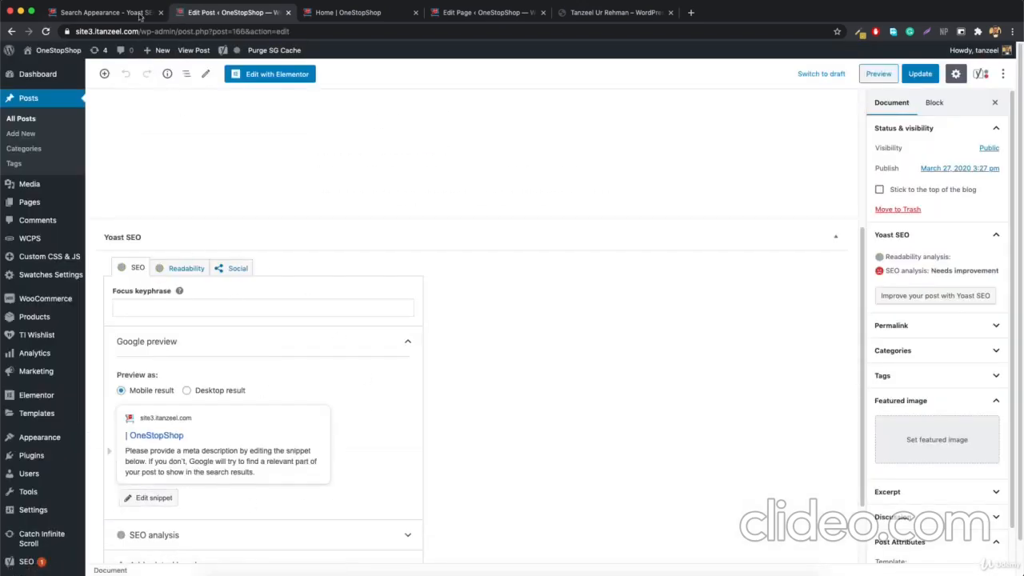
- Return to the Content Types settings, hide the SEO settings for Posts and save the changes
click(104, 13)
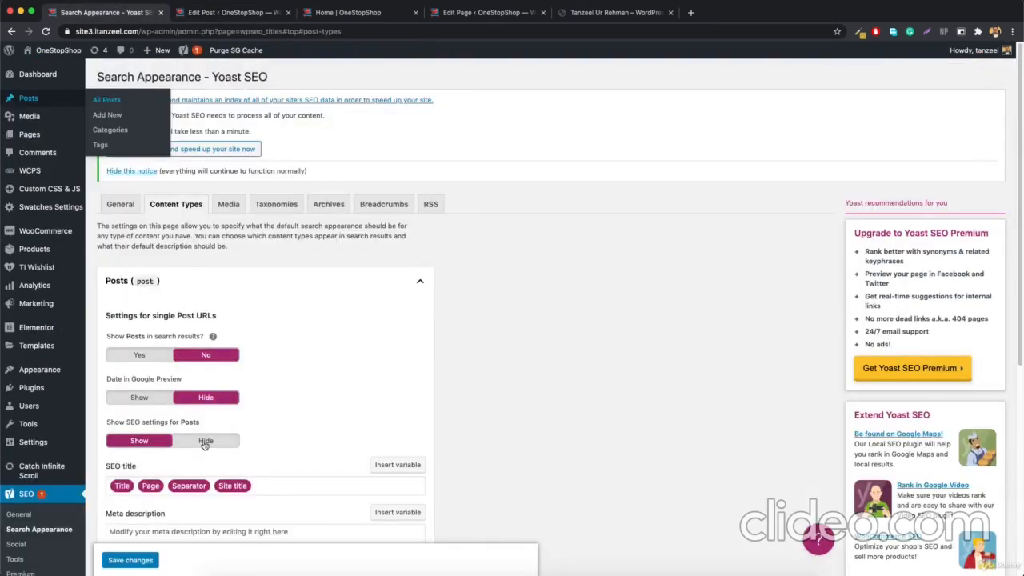
click(205, 441)
click(136, 562)
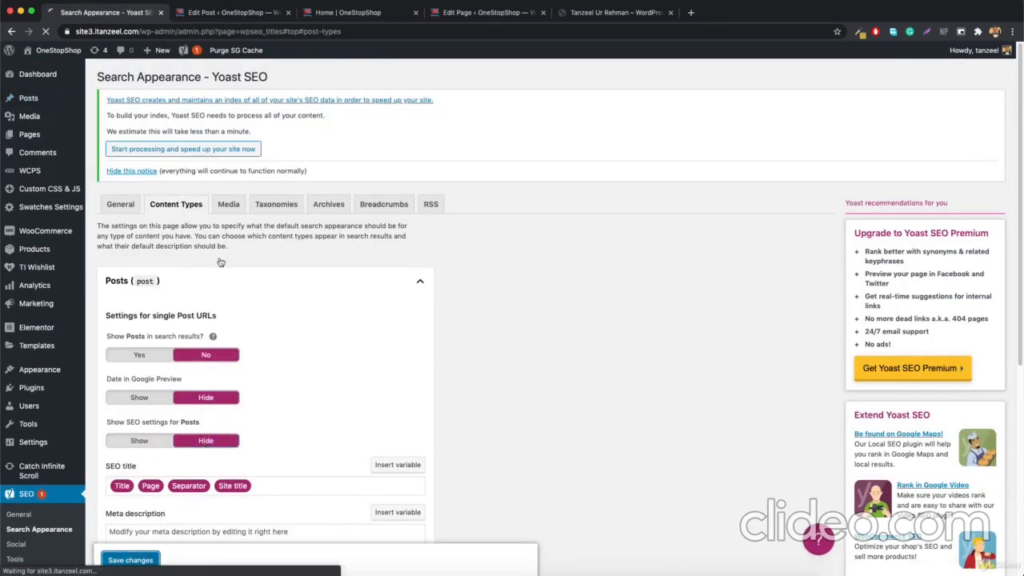
- Reload the "Hello world!" post editor and check whether it still has a Yoast SEO section
click(232, 13)
click(240, 31)
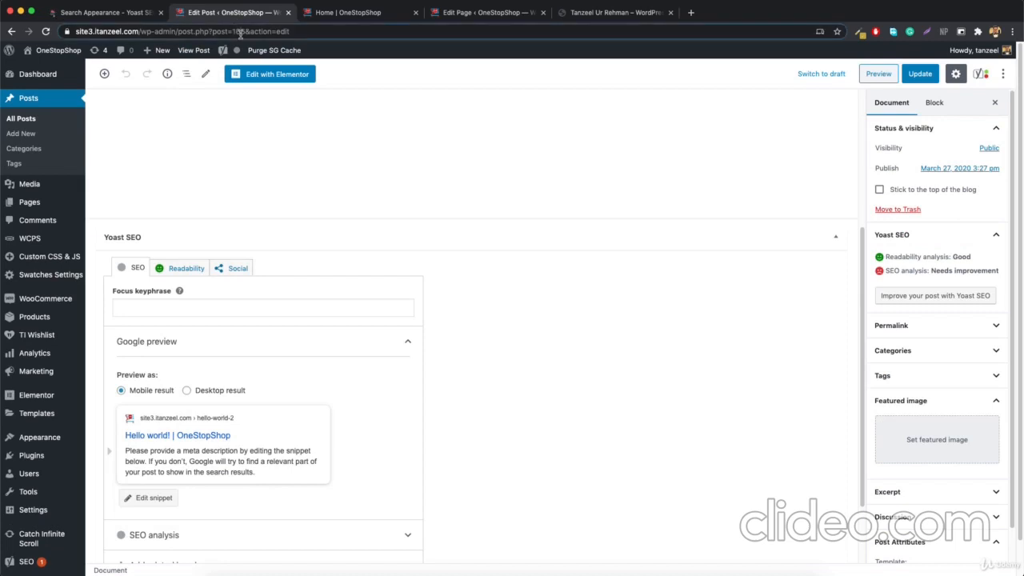
key(Return)
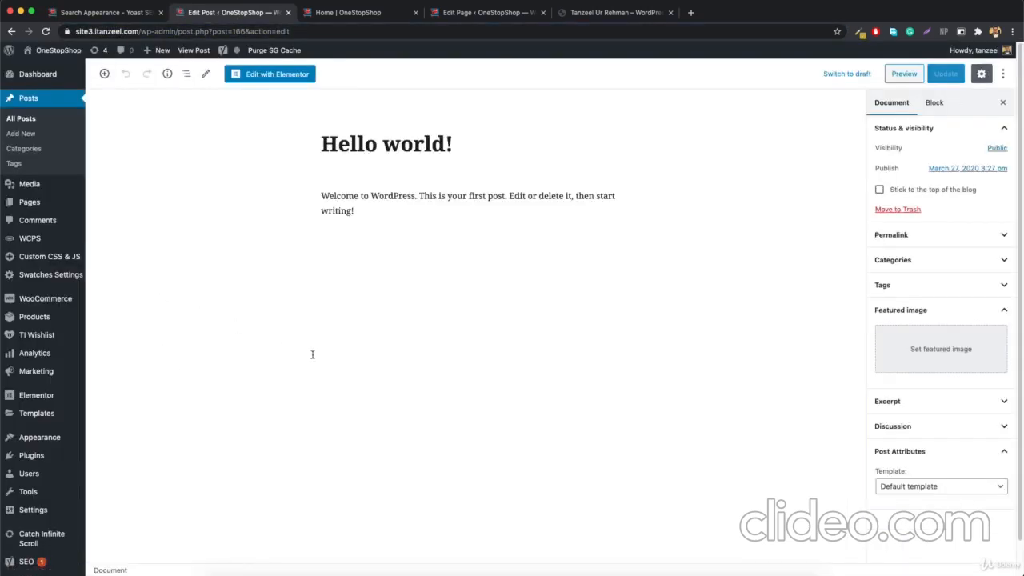
scroll(328, 355, down, 3)
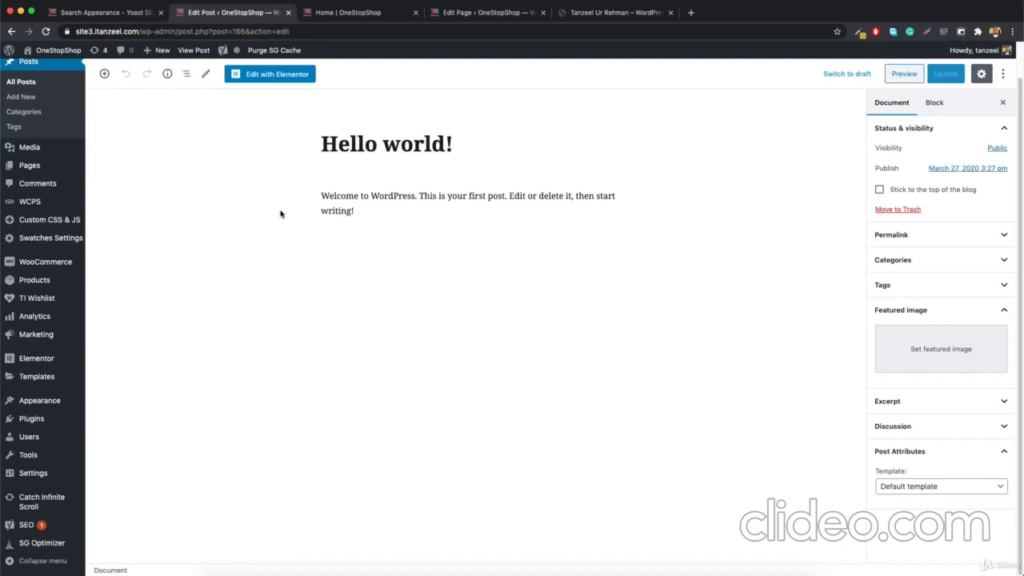
- Return to the Content Types settings, collapse Posts and expand Pages to review its Date in Google Preview option
click(104, 12)
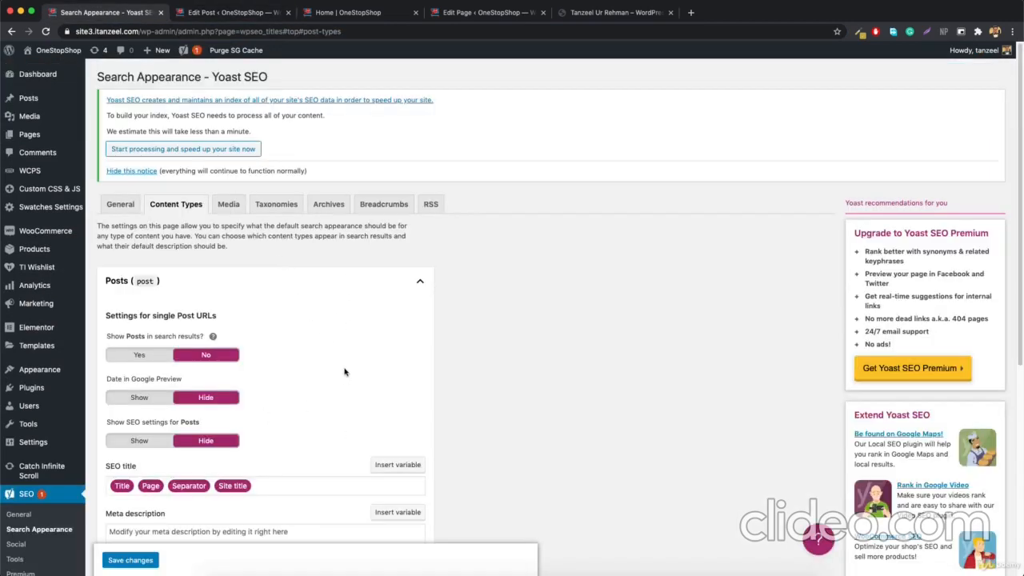
click(416, 284)
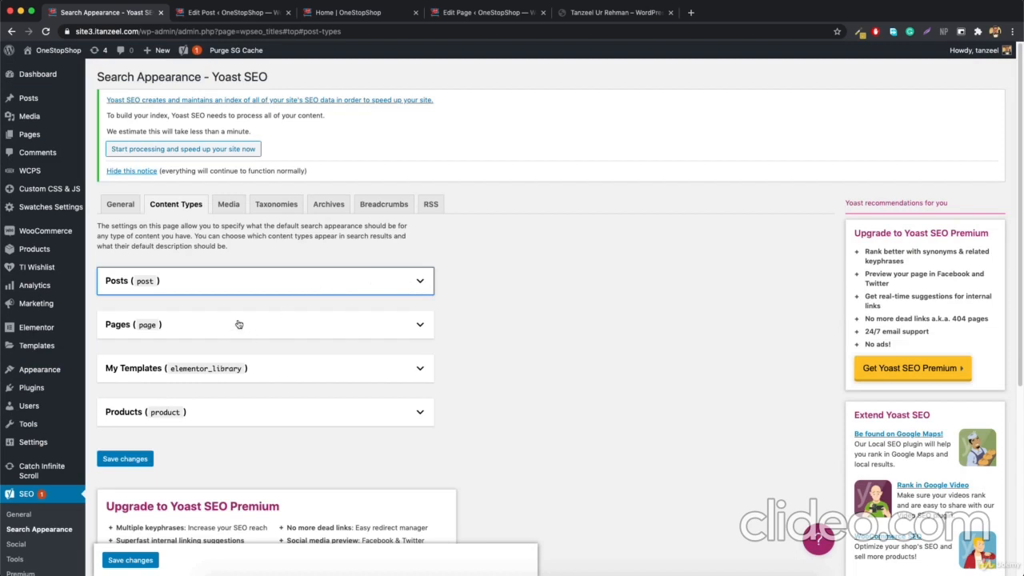
click(204, 324)
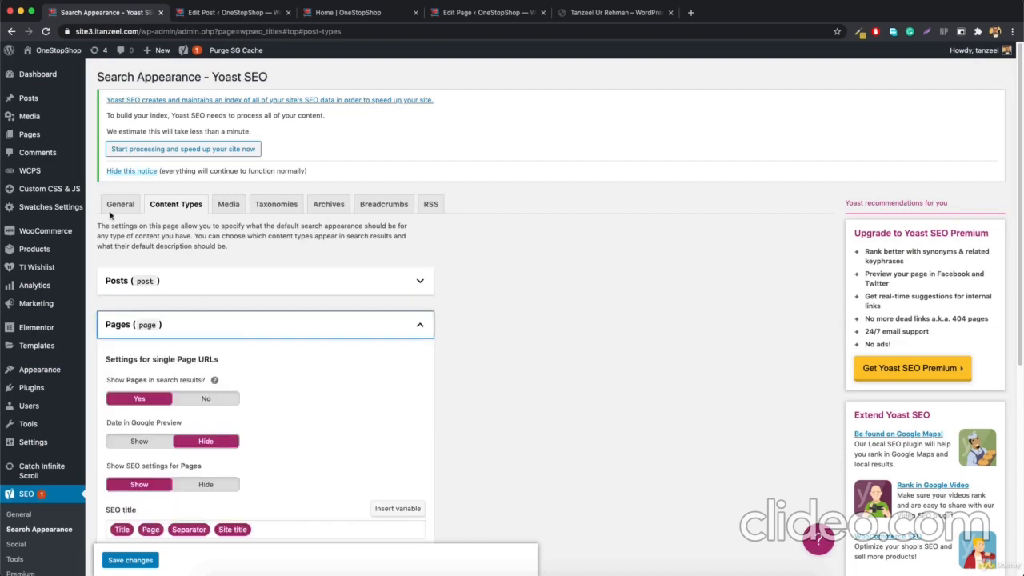
mouse_move(144, 138)
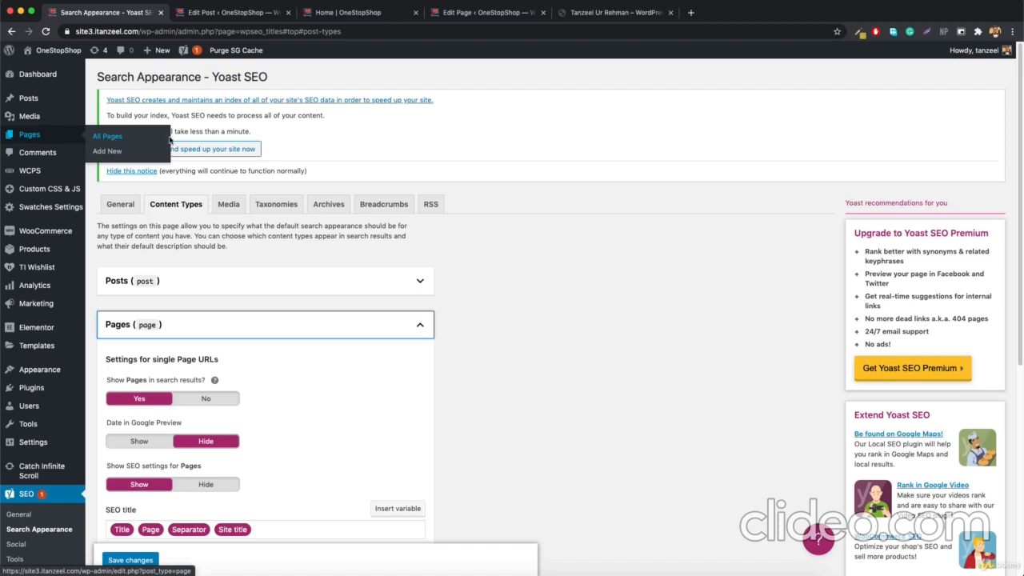
scroll(296, 336, down, 3)
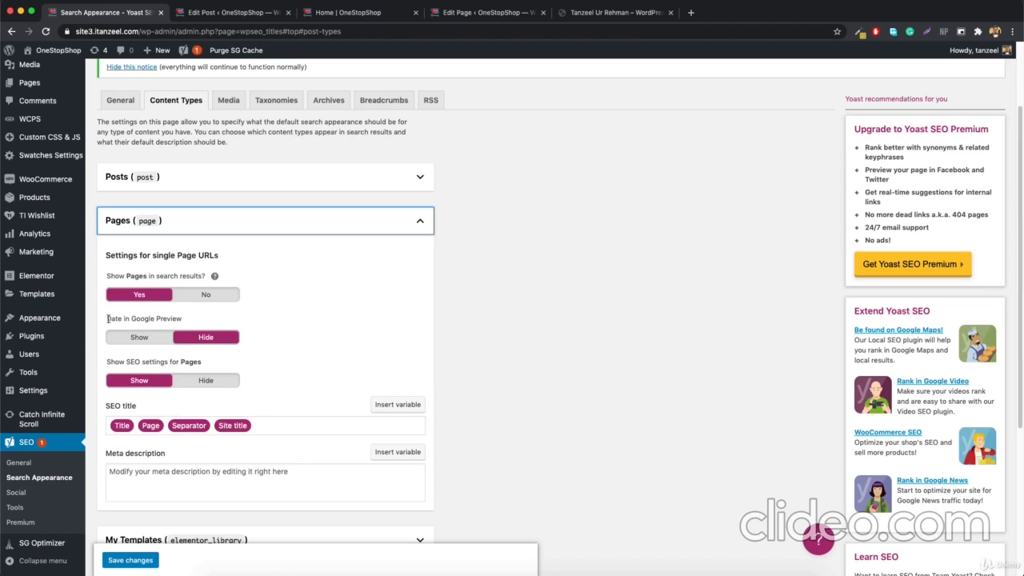
drag(107, 319, 182, 319)
click(189, 320)
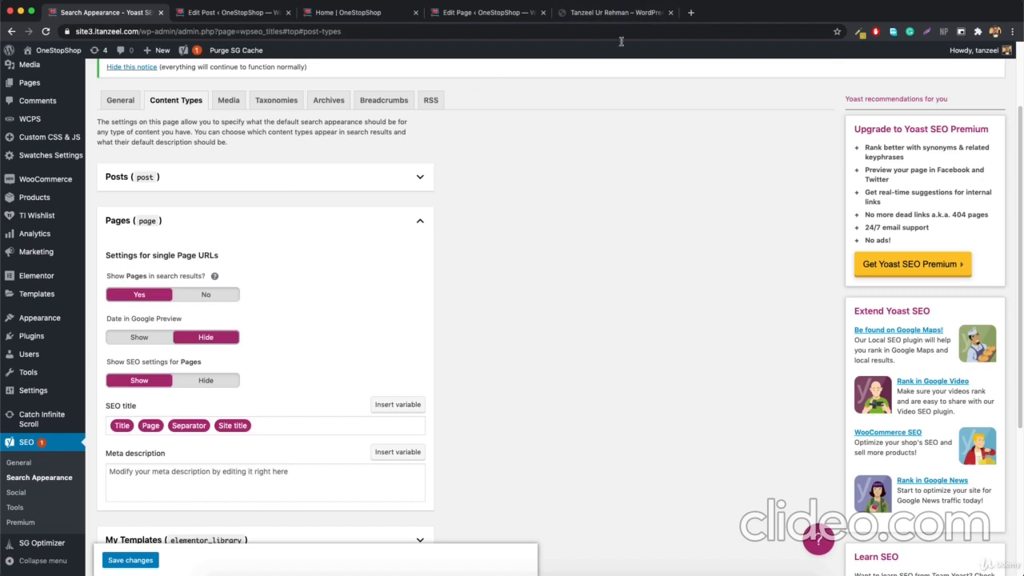
- Search Google for "when covid 19 will end" in a new tab
click(692, 13)
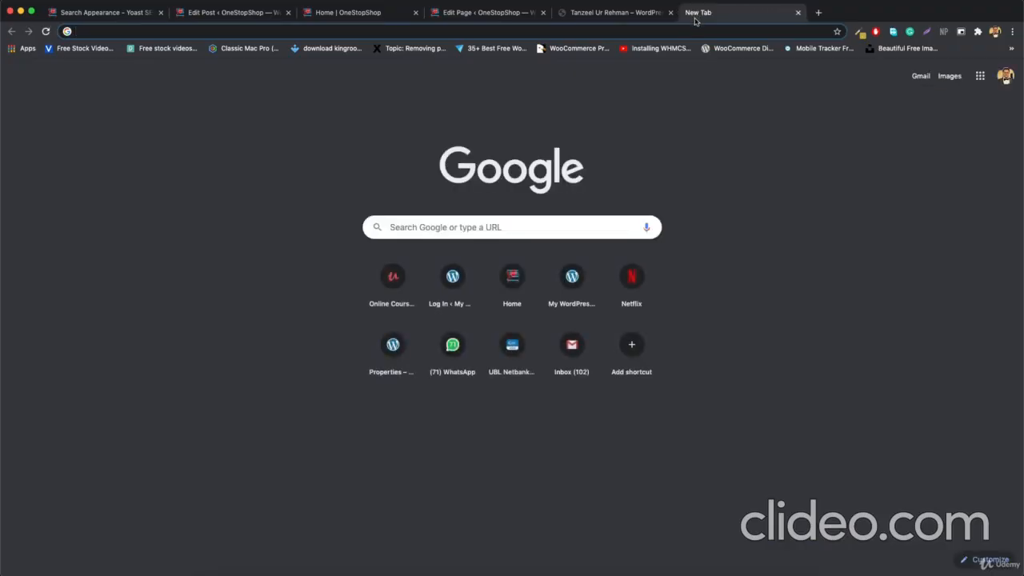
text(when co)
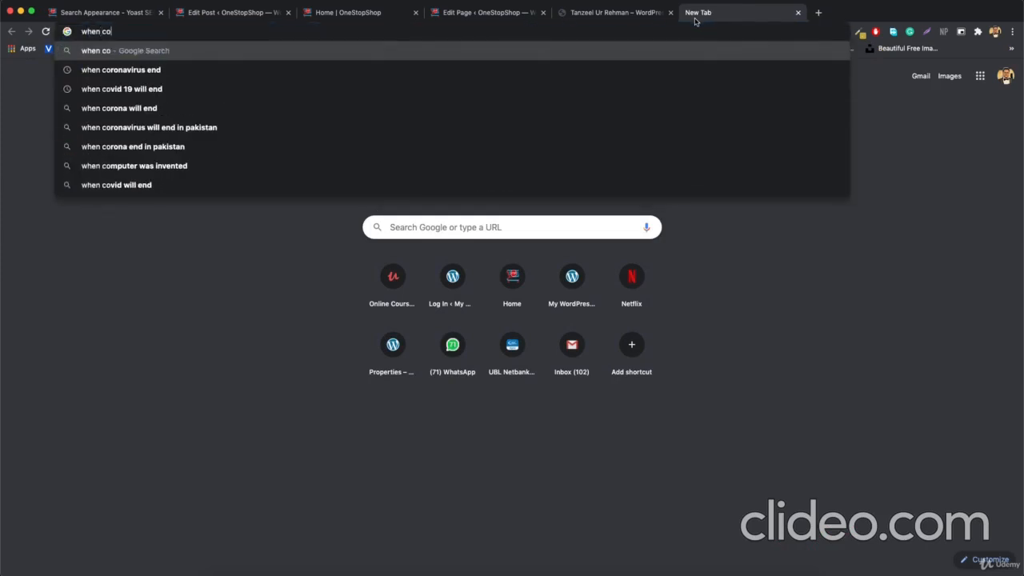
key(Down)
key(Down)
key(Return)
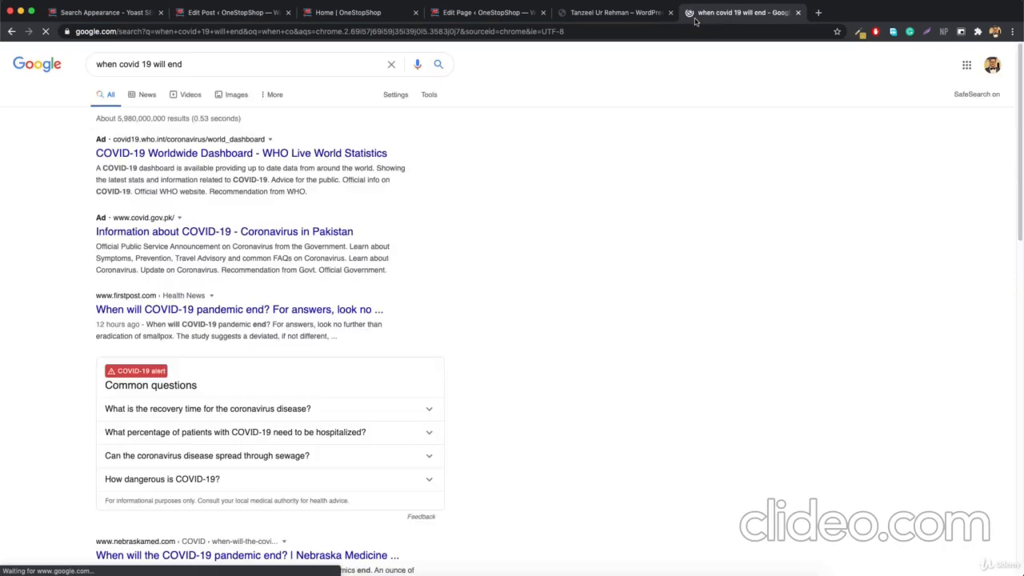
- Examine the publication date in the Nebraska Medicine result and compare it with the Date in Google Preview setting for Pages
scroll(524, 207, down, 3)
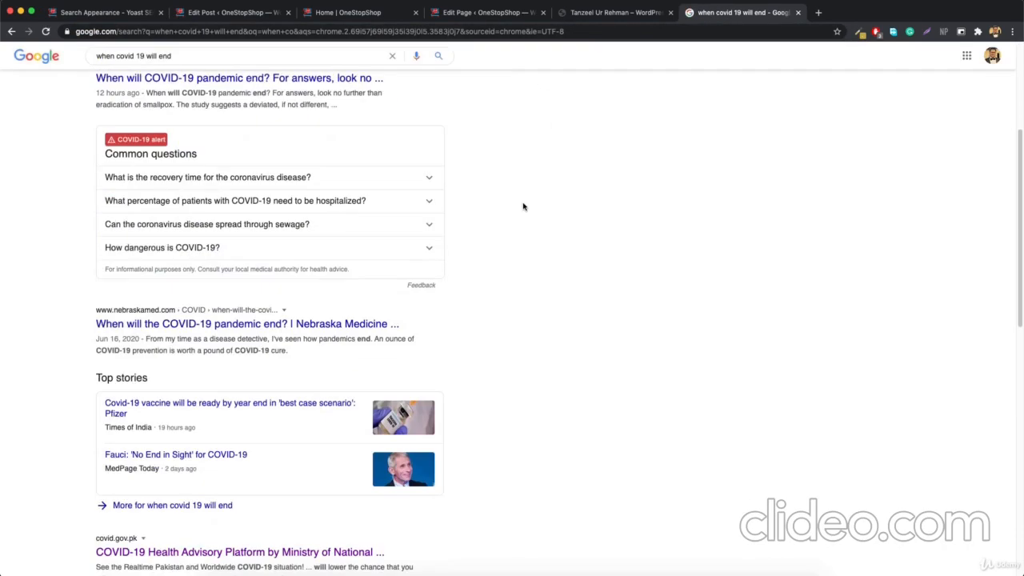
scroll(524, 206, down, 3)
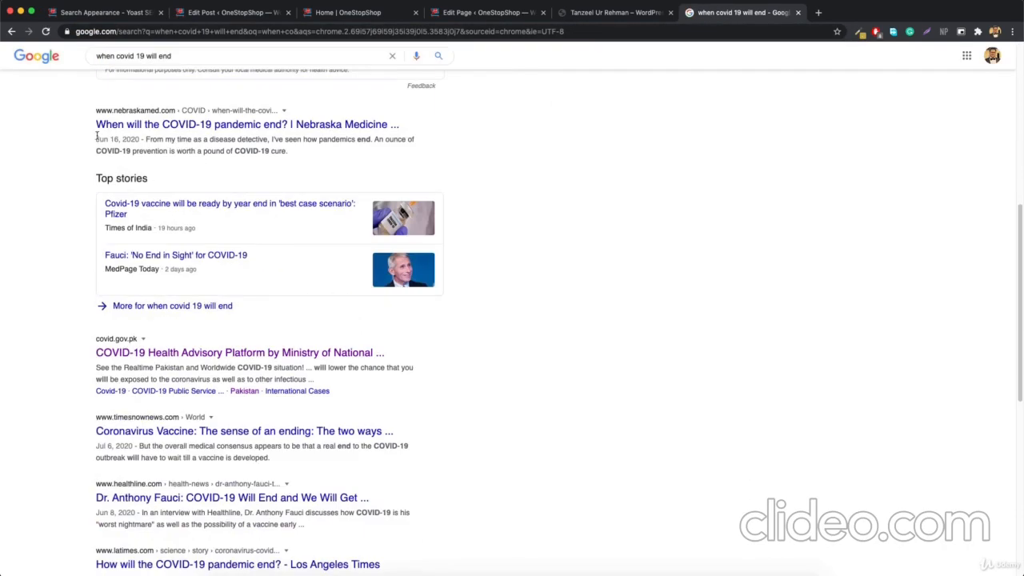
drag(96, 138, 140, 139)
drag(96, 139, 143, 139)
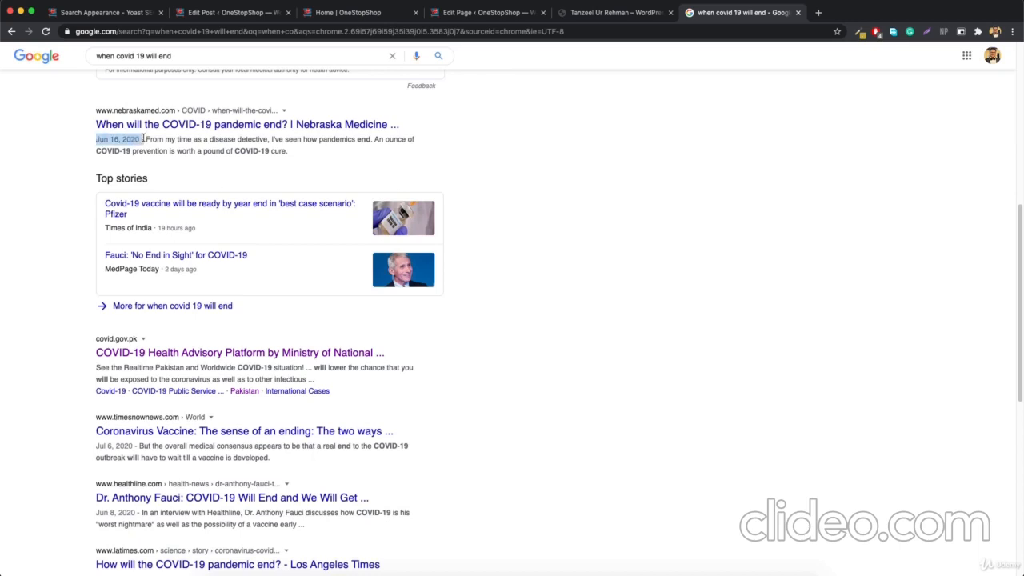
click(161, 138)
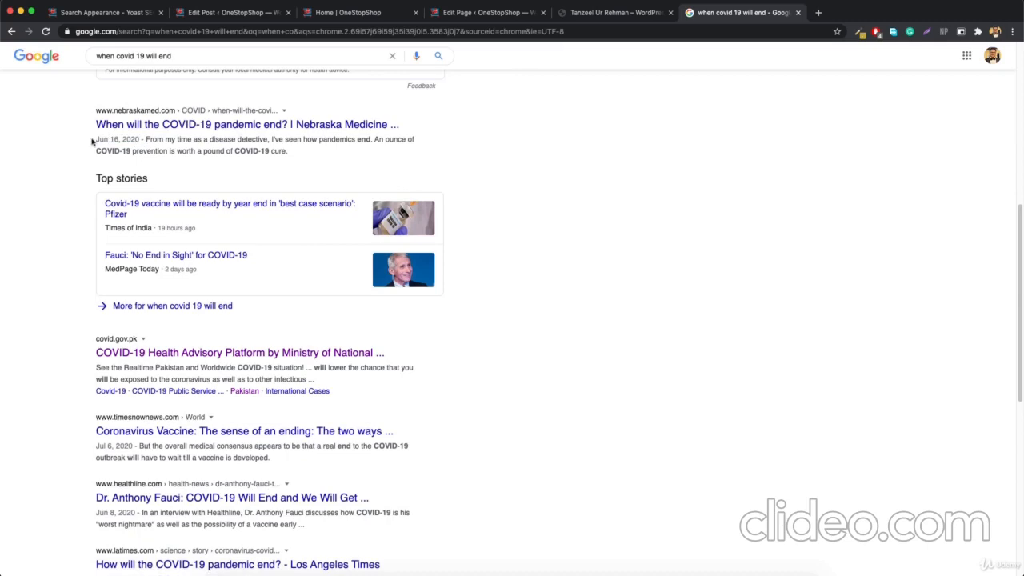
drag(96, 139, 141, 140)
click(108, 19)
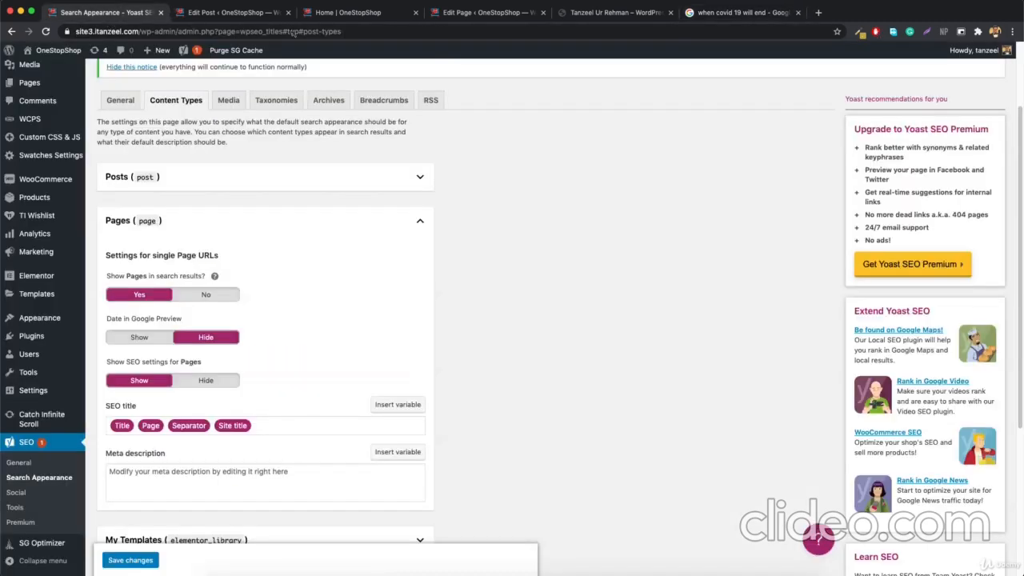
click(788, 15)
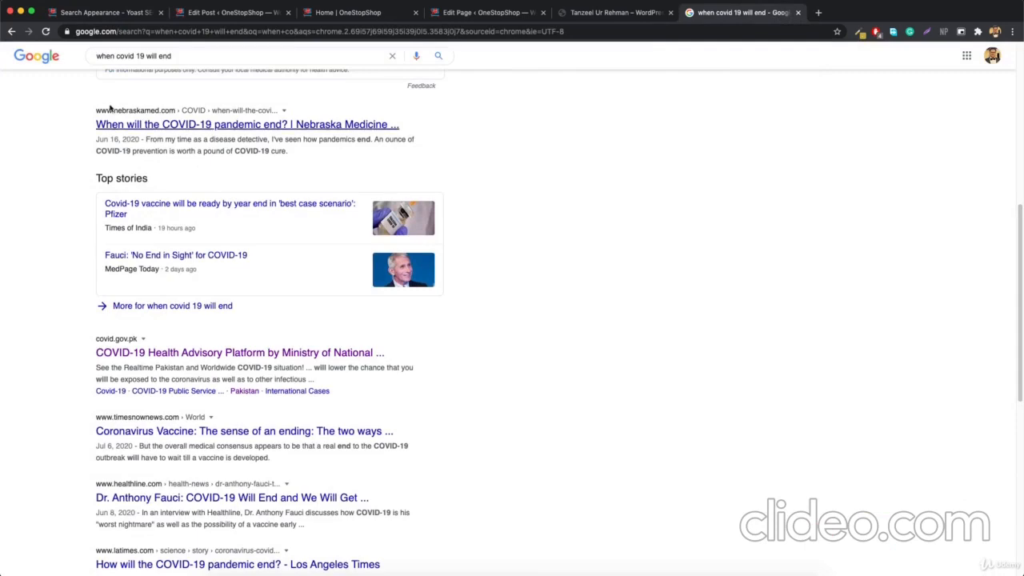
- Return to the Search Appearance settings and review the Pages section's SEO title and meta description fields
click(106, 16)
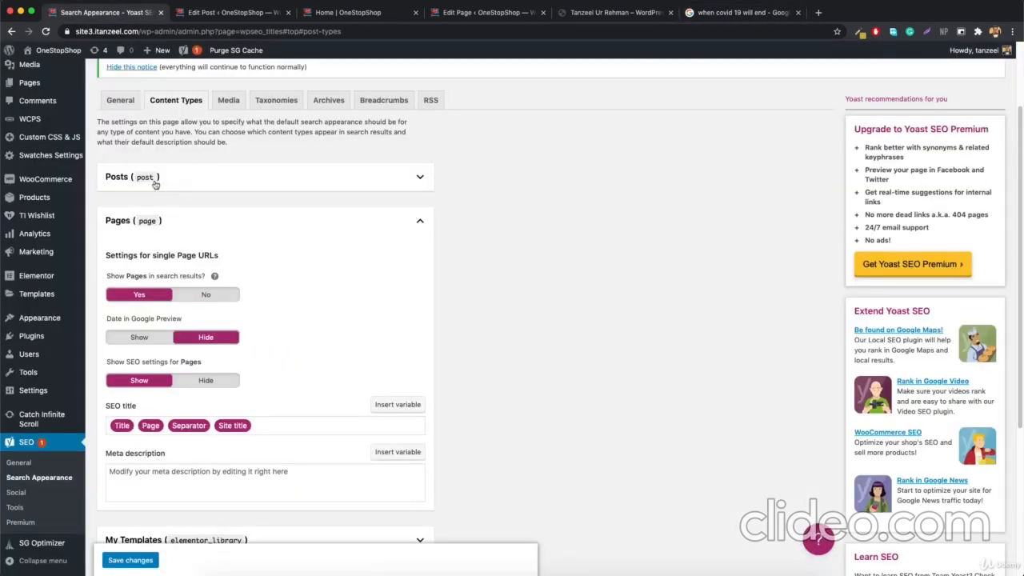
scroll(160, 380, down, 5)
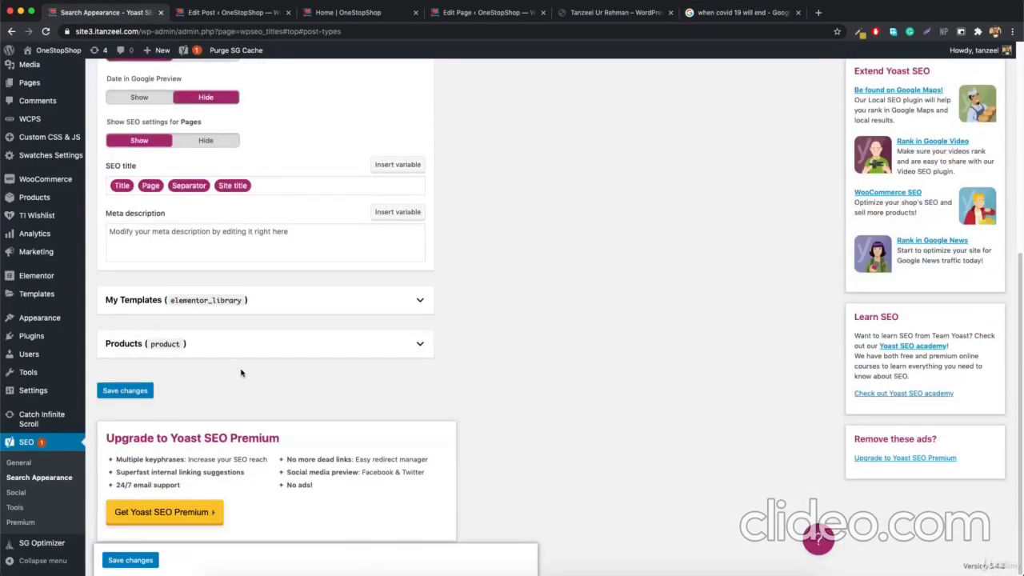
scroll(137, 320, up, 2)
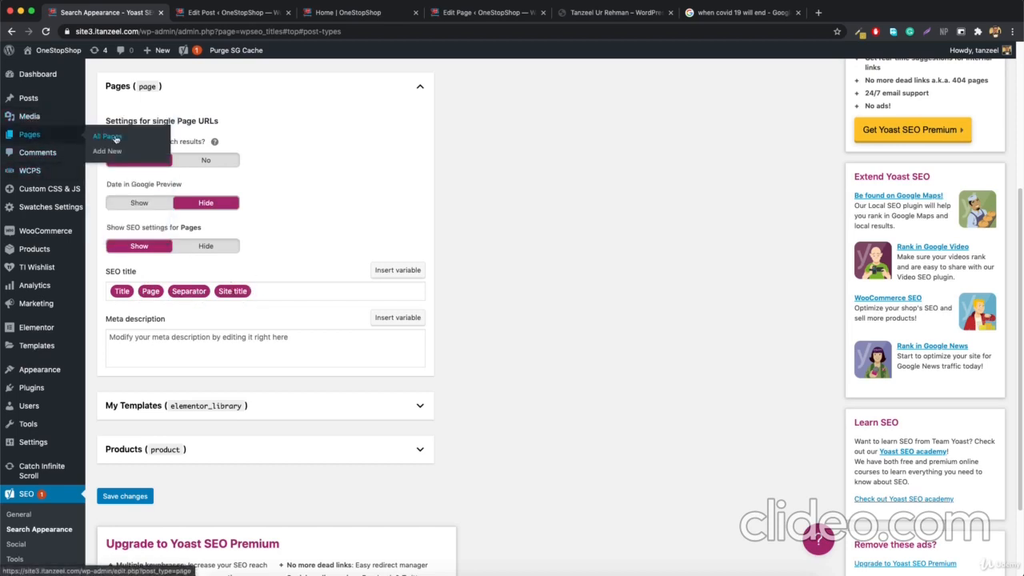
- Open the list of all pages in a new tab and open the published Privacy Policy page for editing
right_click(116, 139)
click(152, 141)
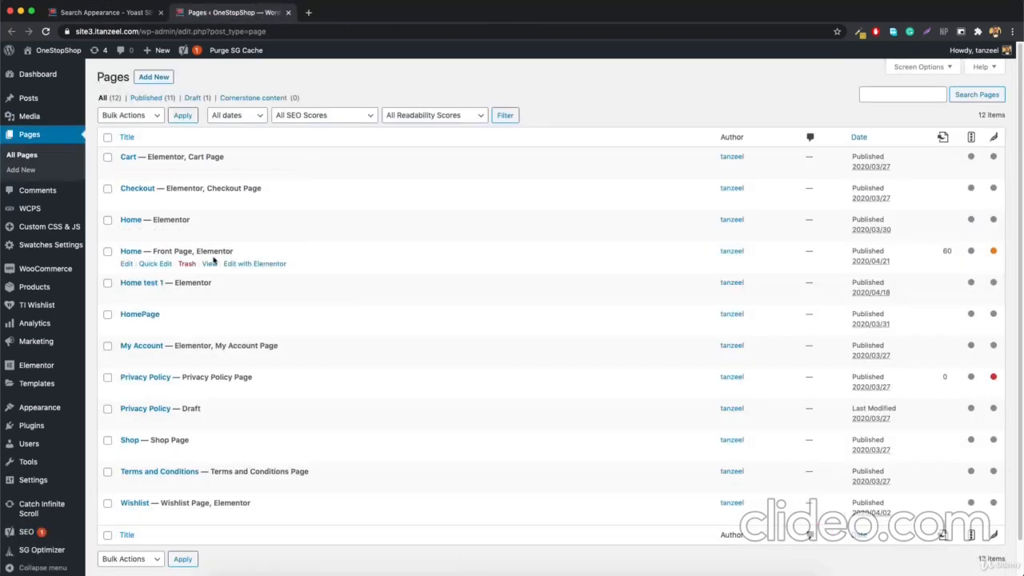
scroll(279, 308, down, 1)
scroll(279, 308, down, 1)
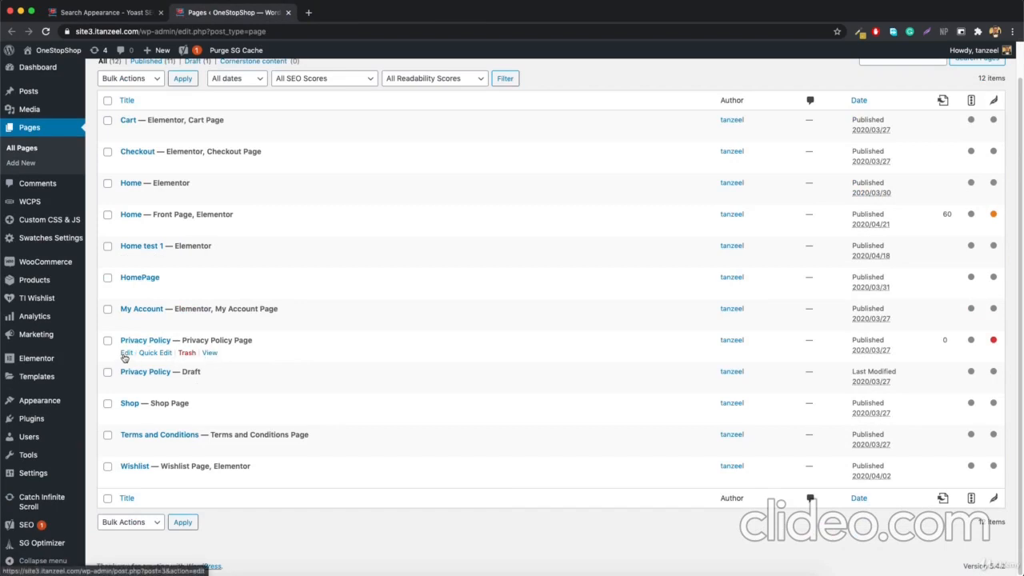
click(125, 356)
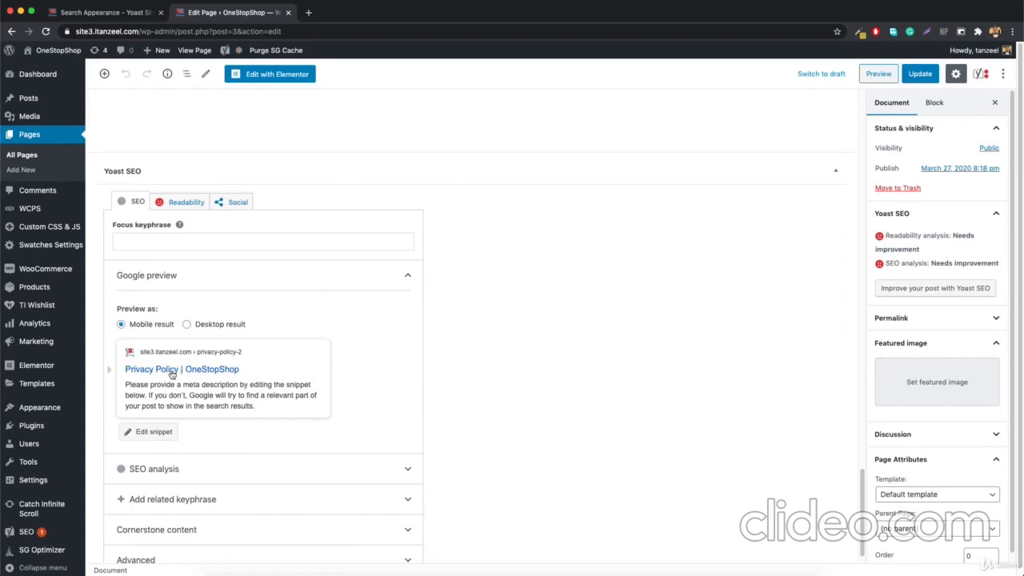
- Add "PAGE:" before the Title variable in the SEO title template for Pages and save the changes
click(120, 14)
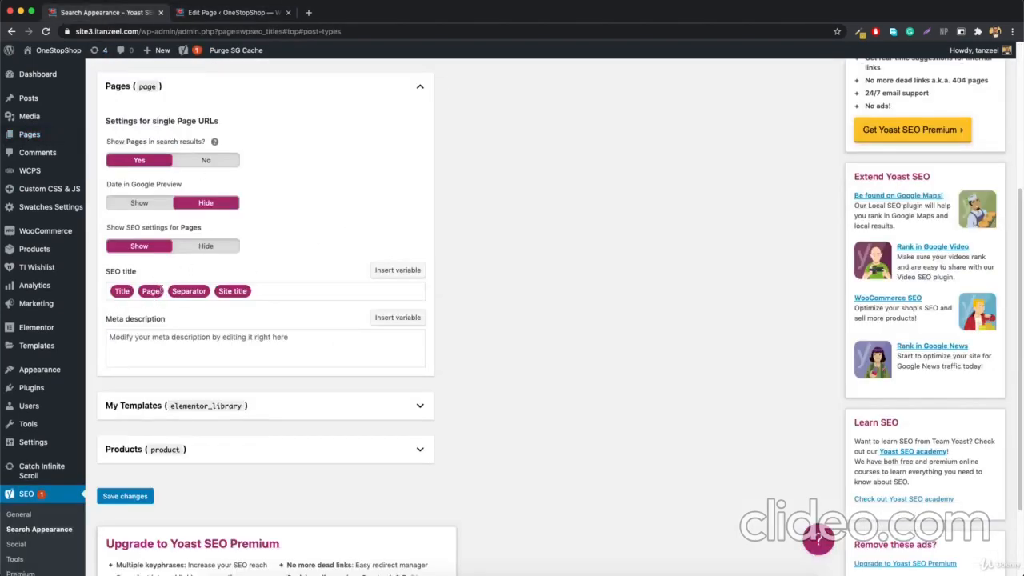
click(110, 290)
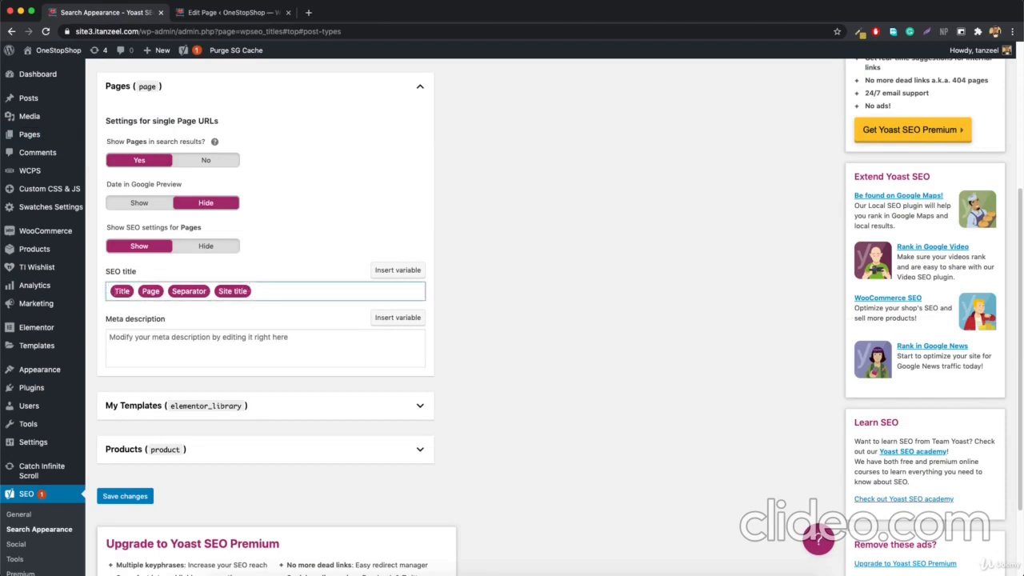
text(PAGE )
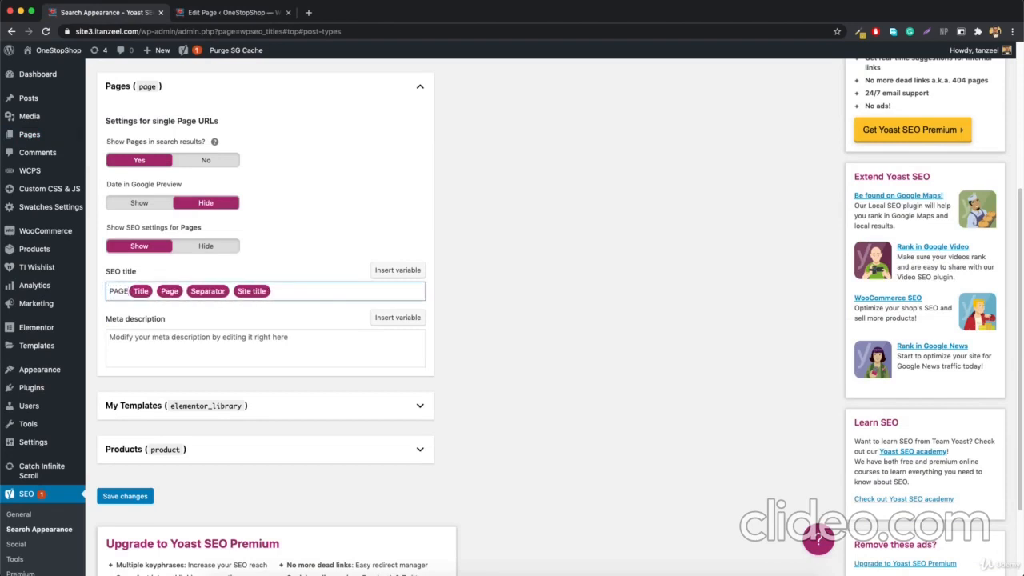
text(:)
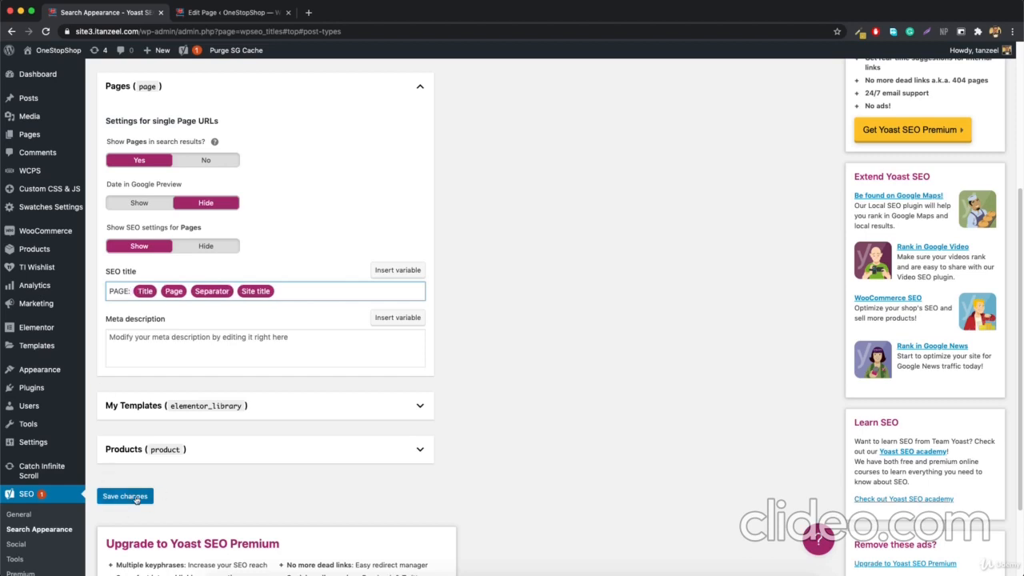
click(125, 496)
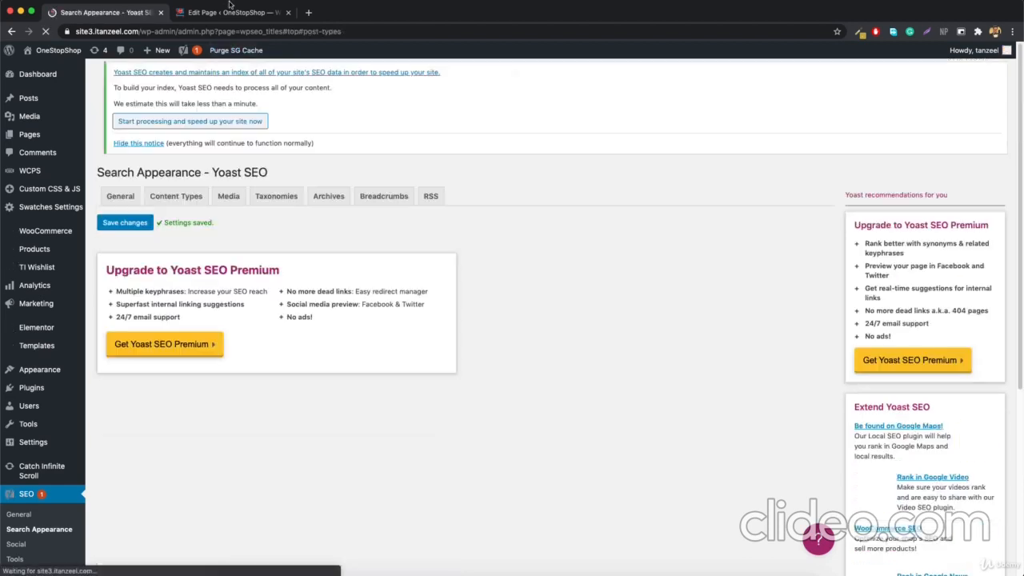
- Check the Google preview title in the Terms and Conditions page editor and preview that page in a new tab
click(233, 13)
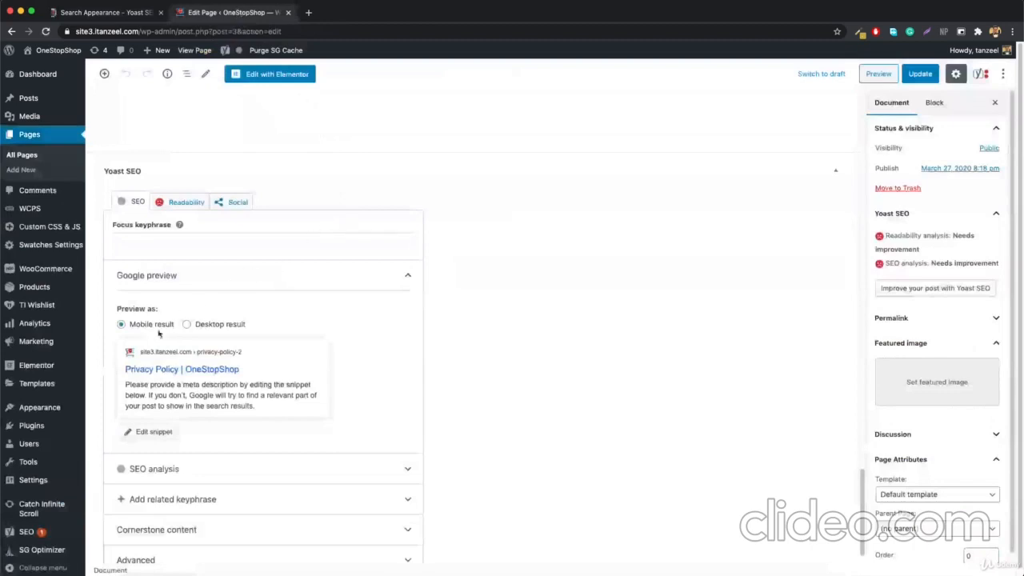
key(Return)
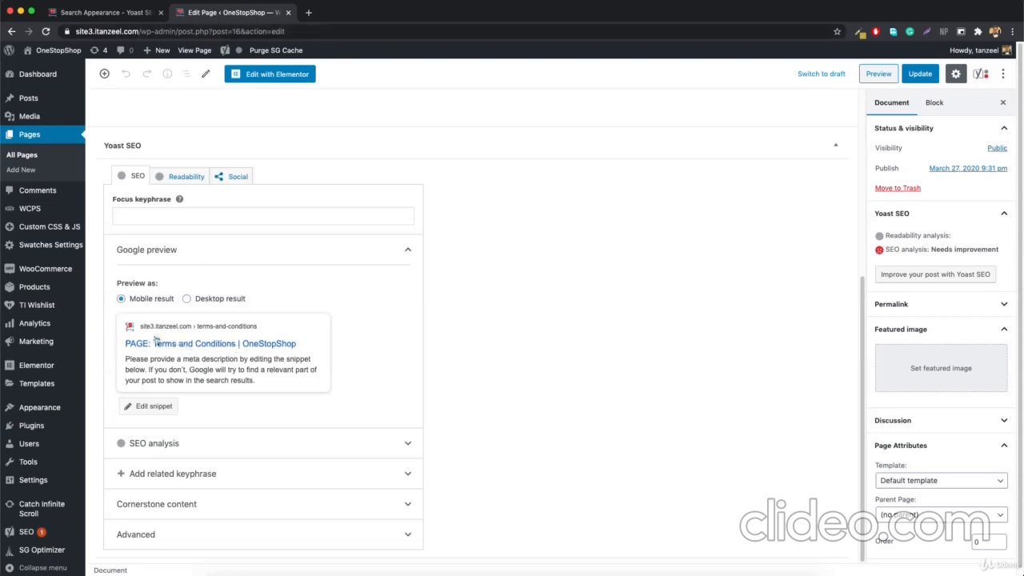
click(879, 73)
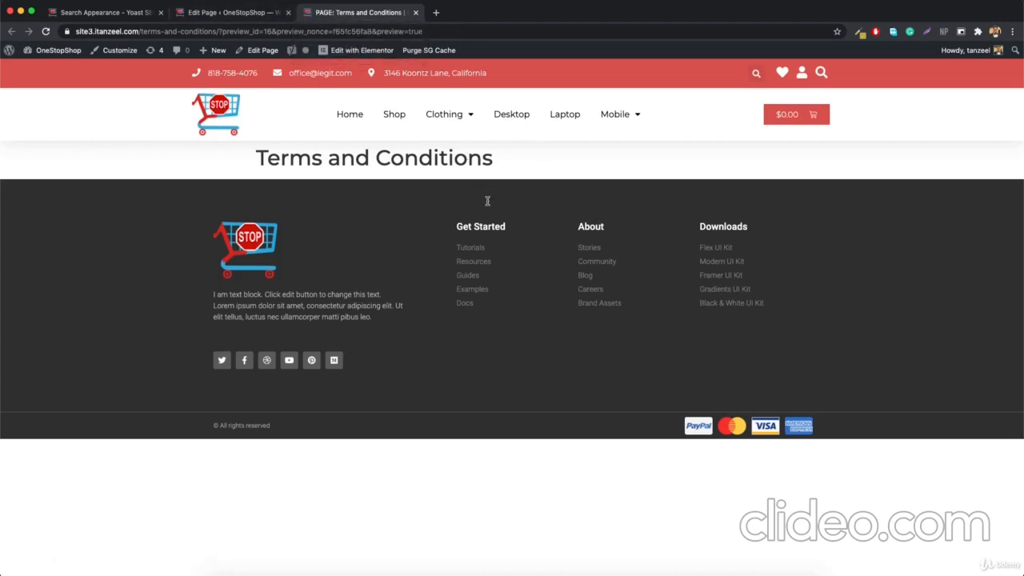
- Edit the Terms and Conditions page's search snippet, removing the "PAGE:" prefix from its SEO title
click(228, 12)
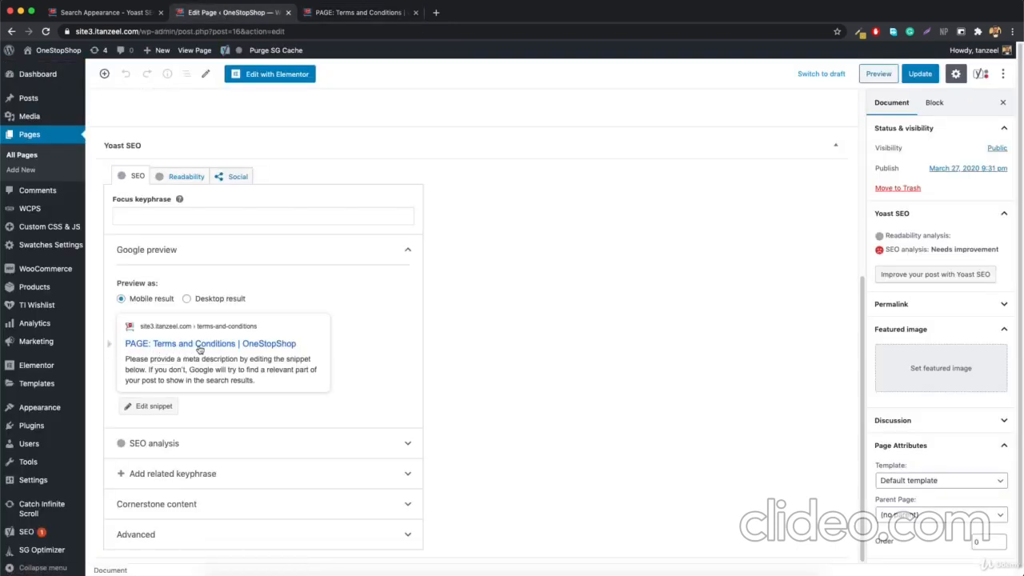
click(167, 407)
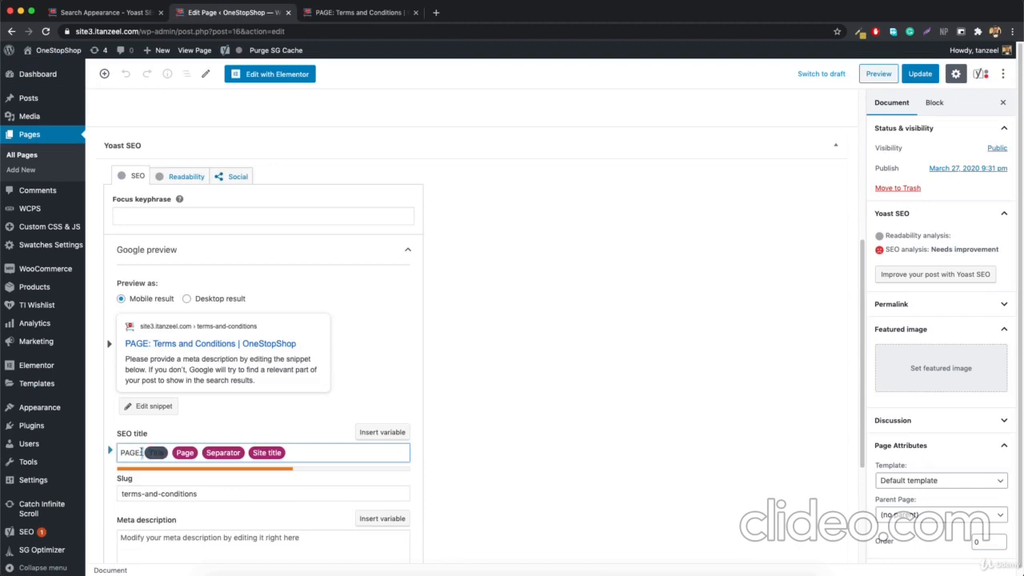
click(121, 453)
drag(140, 452, 122, 454)
key(BackSpace)
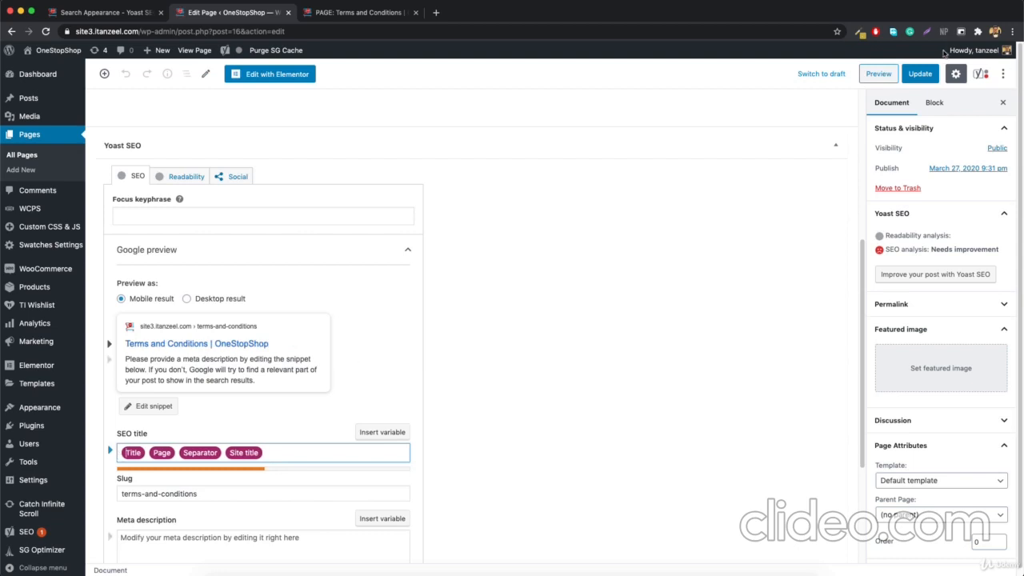
- Update the Terms and Conditions page, preview it on the site, and return to the page editor
click(917, 75)
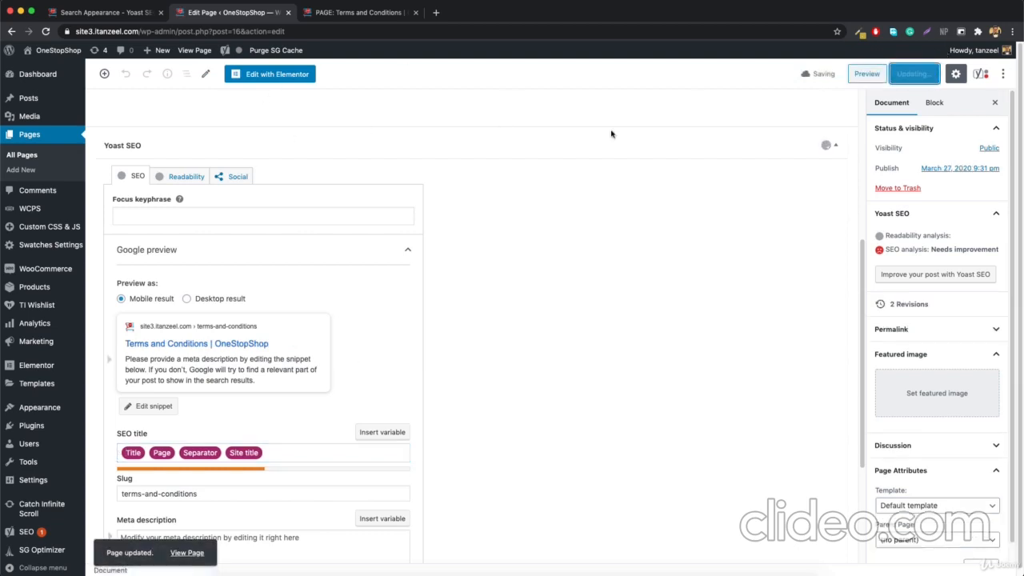
click(877, 73)
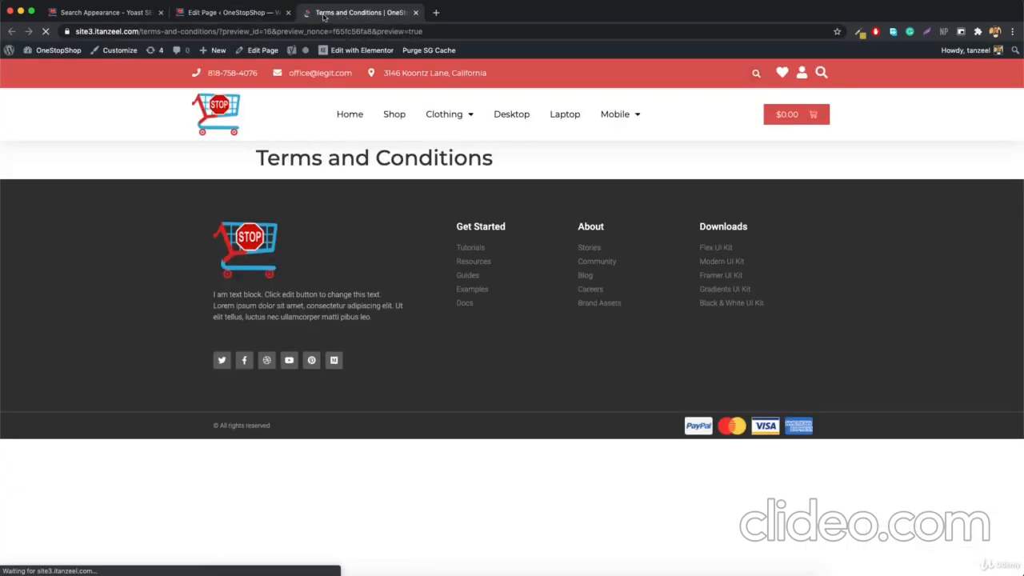
click(228, 13)
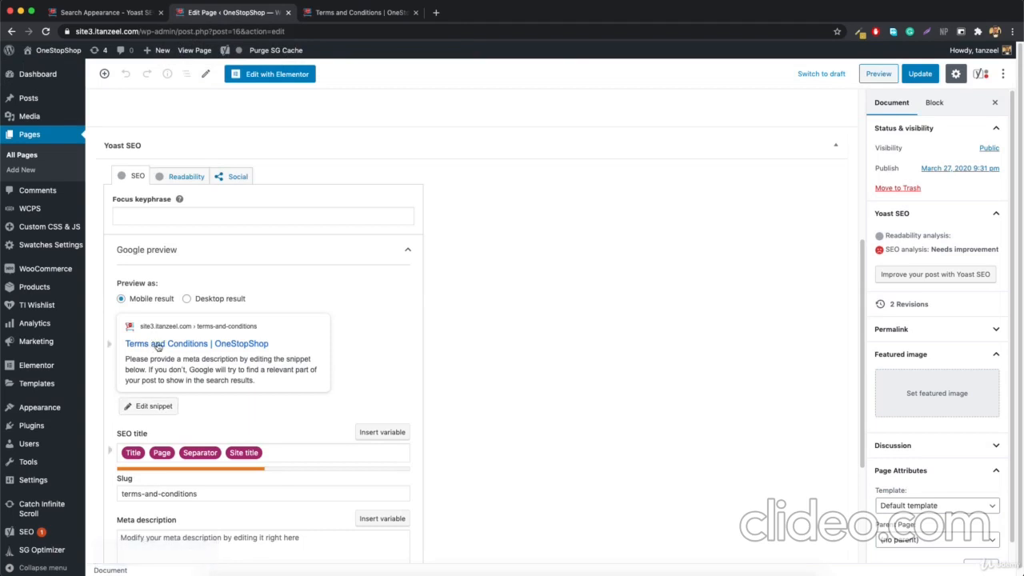
- Remove the "PAGE:" prefix from the SEO title template for Pages in the Yoast content type settings
click(112, 12)
scroll(224, 152, up, 4)
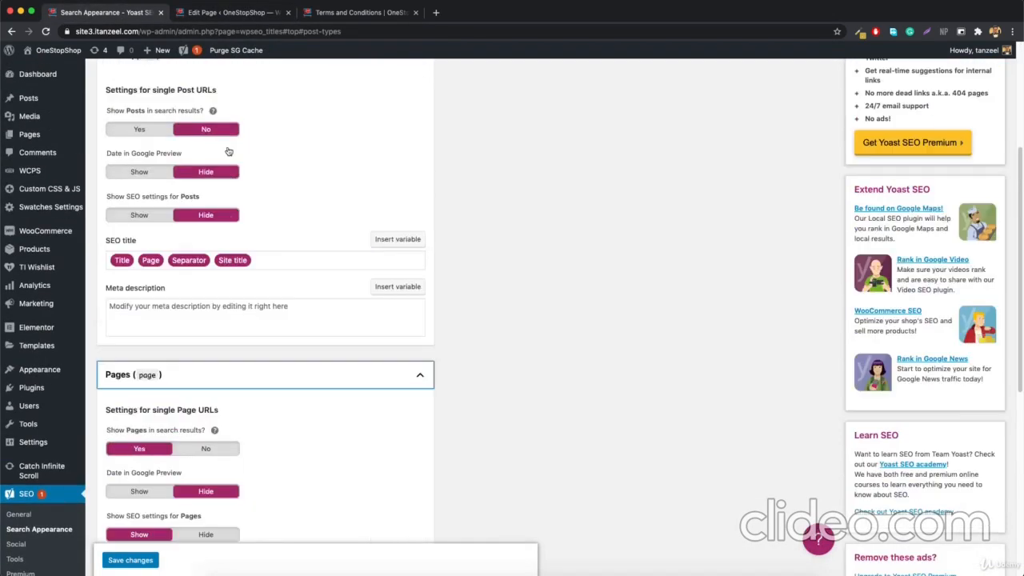
scroll(339, 240, up, 3)
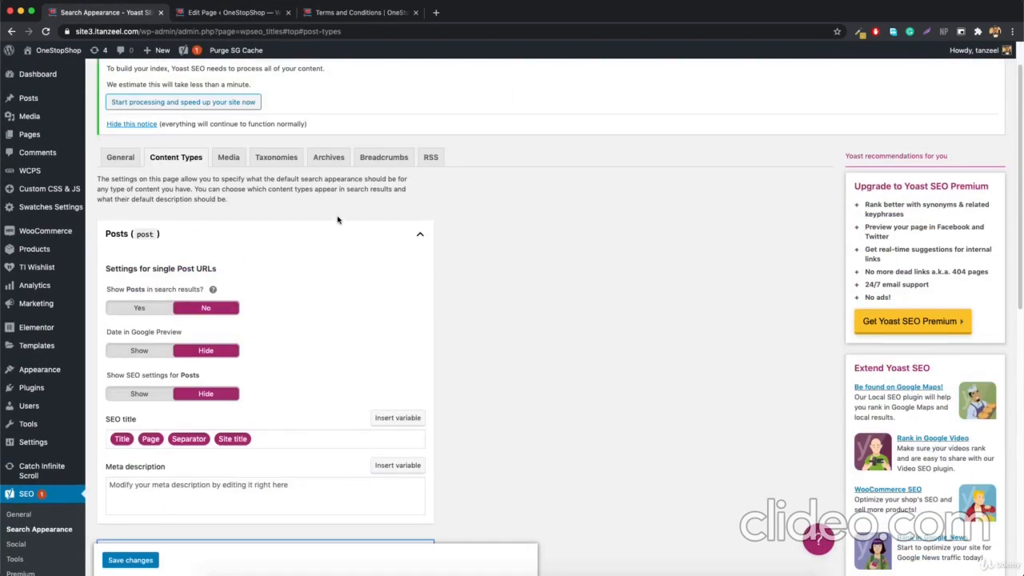
scroll(313, 313, down, 6)
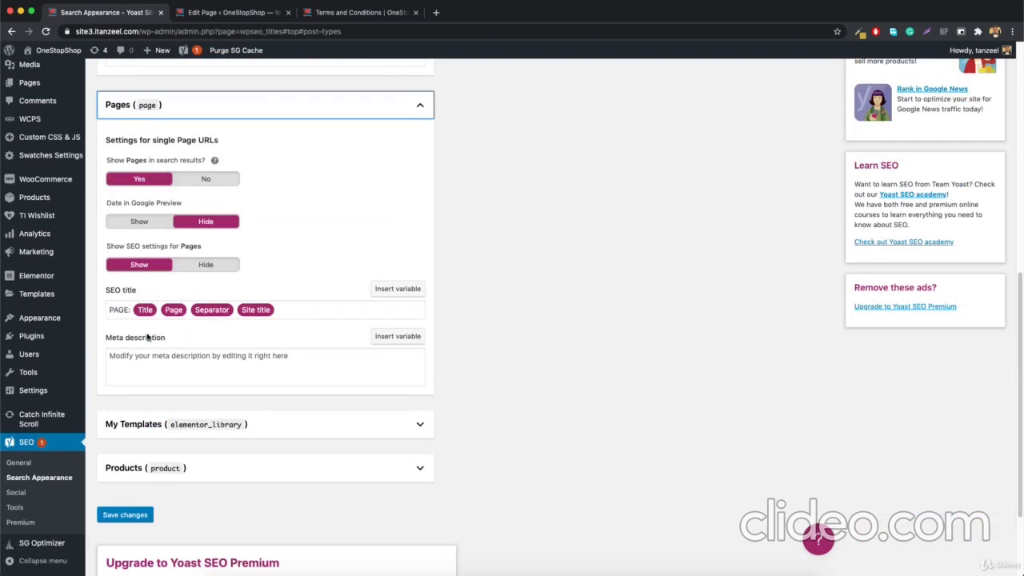
click(130, 309)
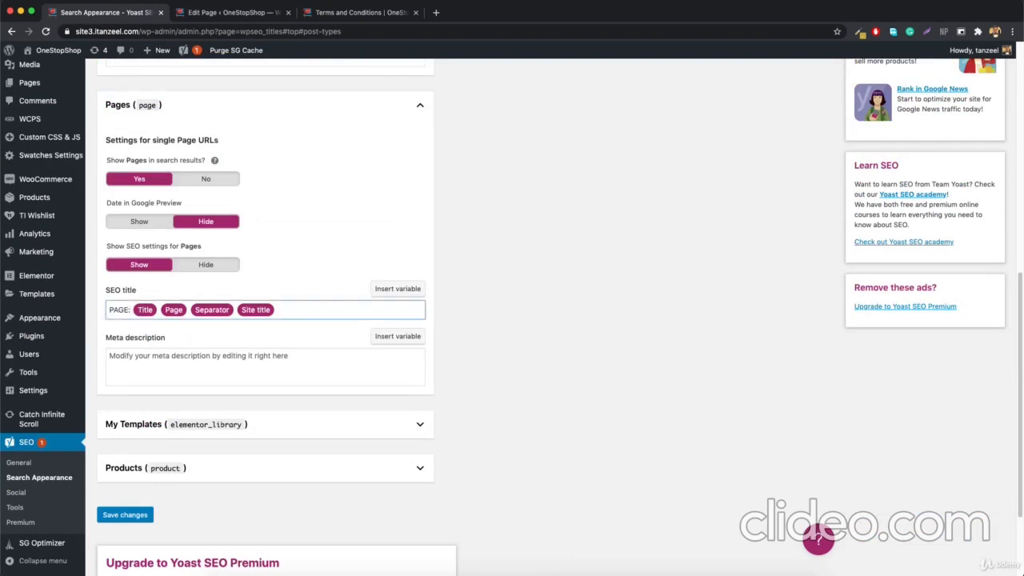
key(BackSpace)
key(BackSpace)
key(BackSpace)
key(BackSpace)
key(BackSpace)
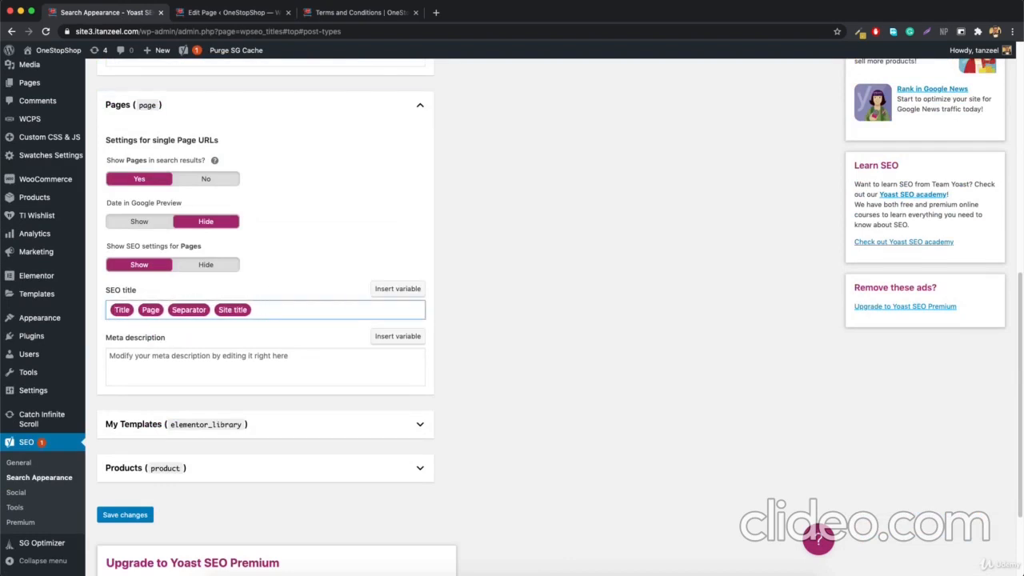
scroll(142, 228, up, 1)
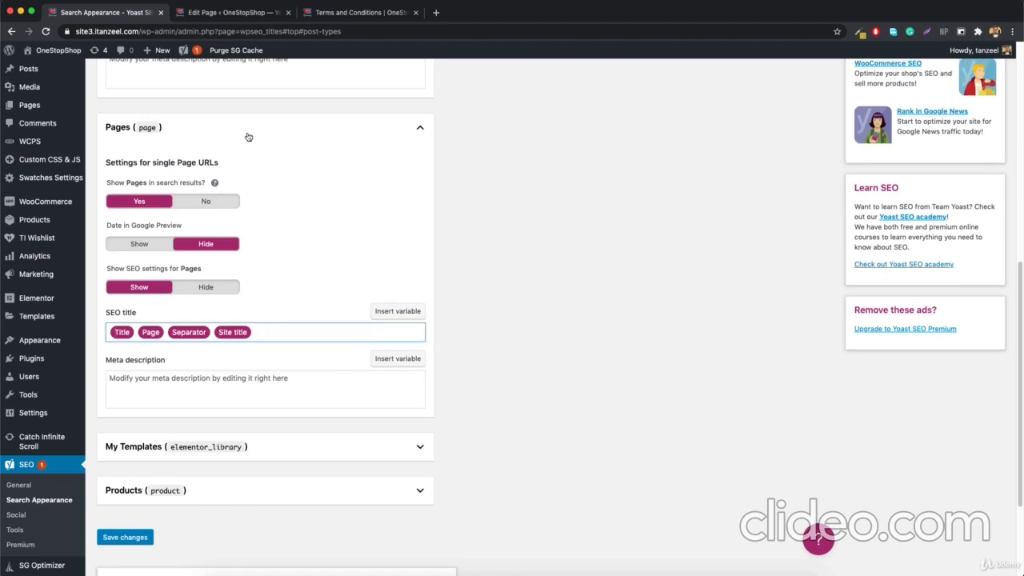
scroll(230, 395, down, 3)
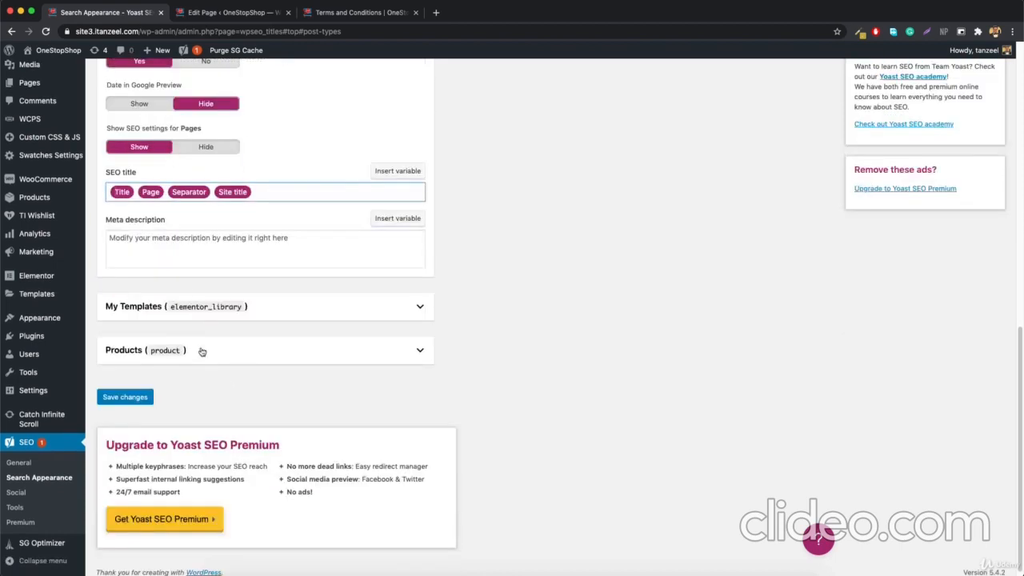
click(168, 240)
text(%)
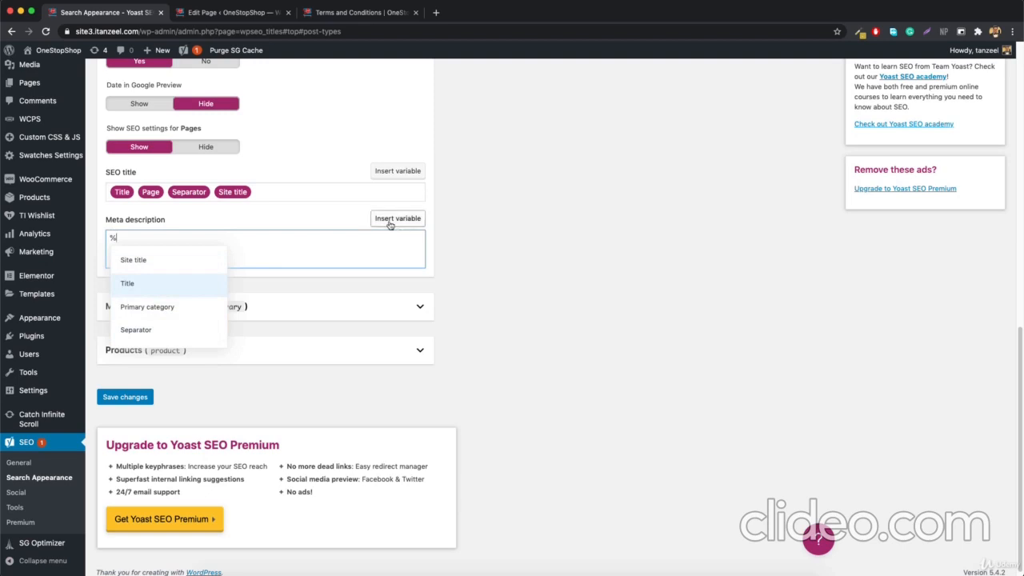
text(%)
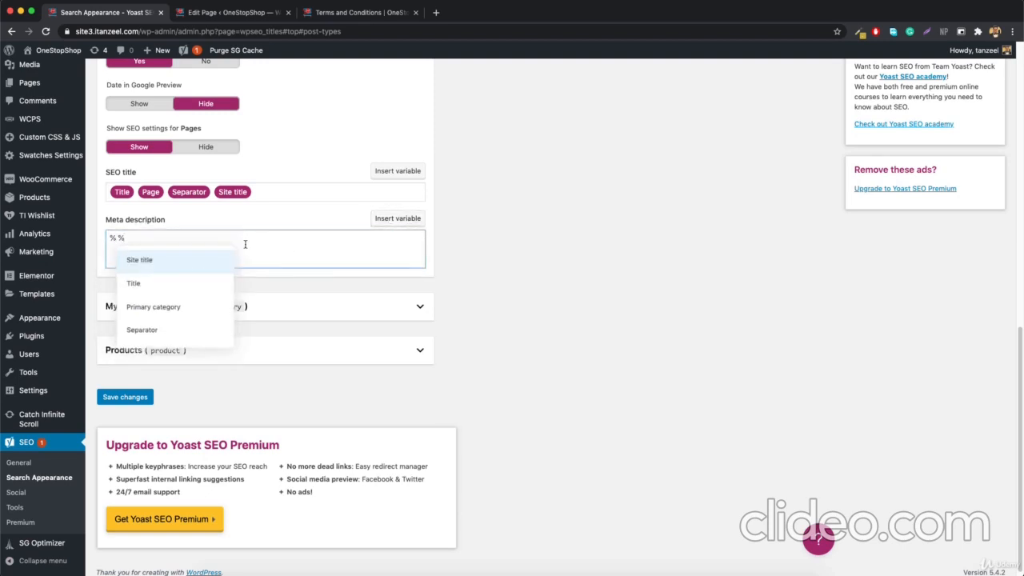
key(BackSpace)
key(BackSpace)
key(BackSpace)
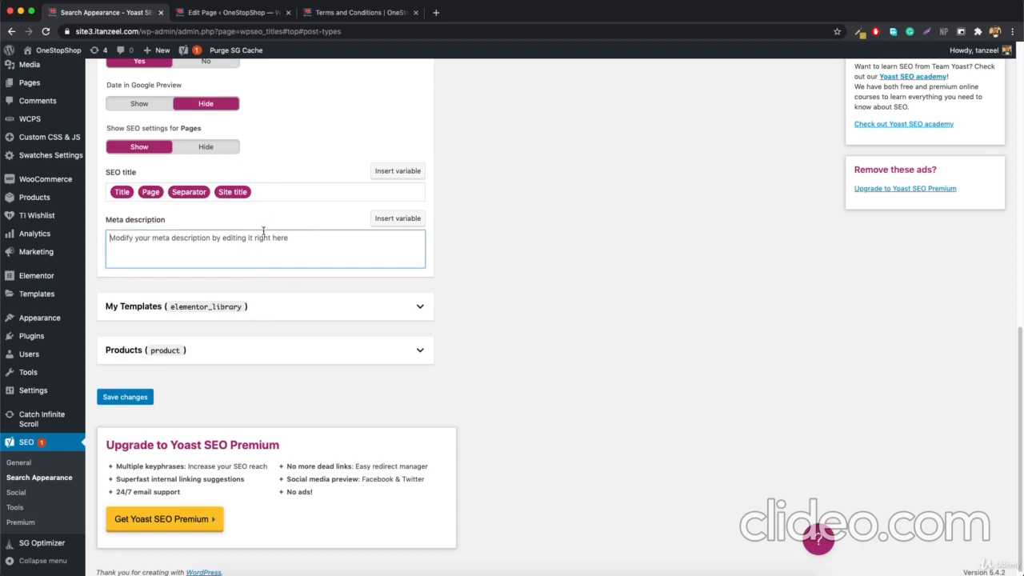
- Exclude My Templates from search results and hide the SEO settings for that content type
scroll(256, 288, up, 2)
click(233, 321)
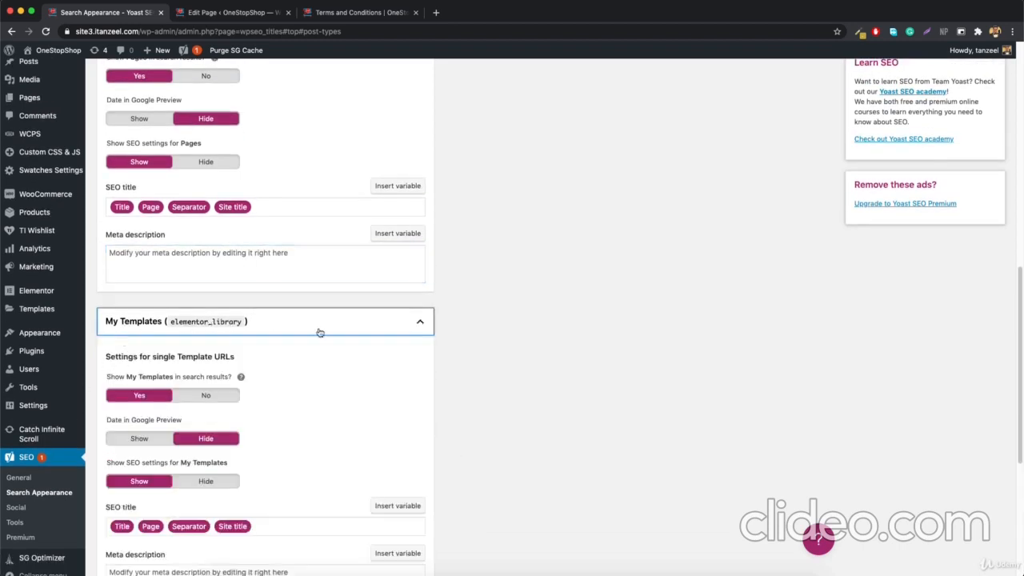
mouse_move(42, 236)
click(208, 397)
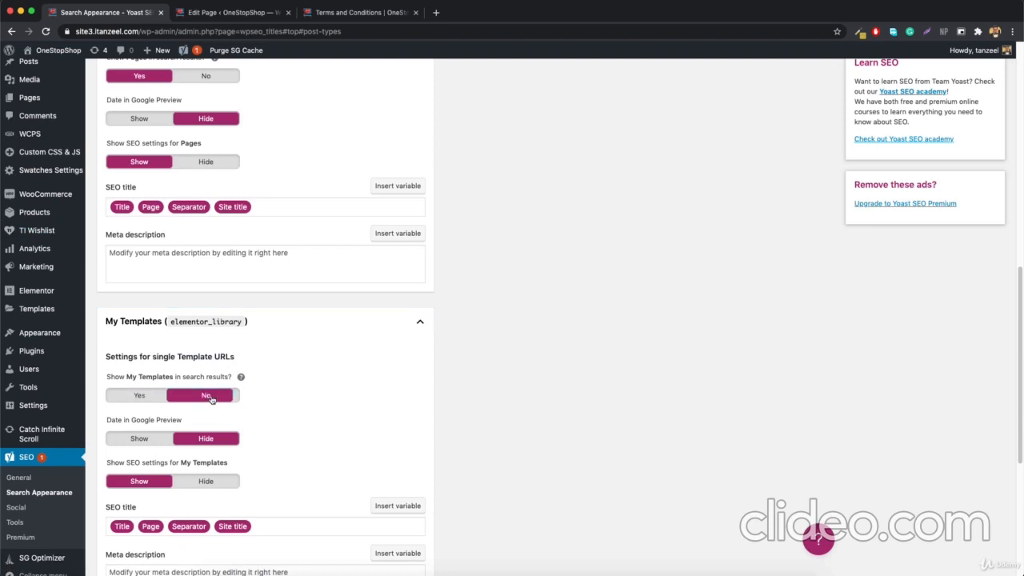
click(213, 484)
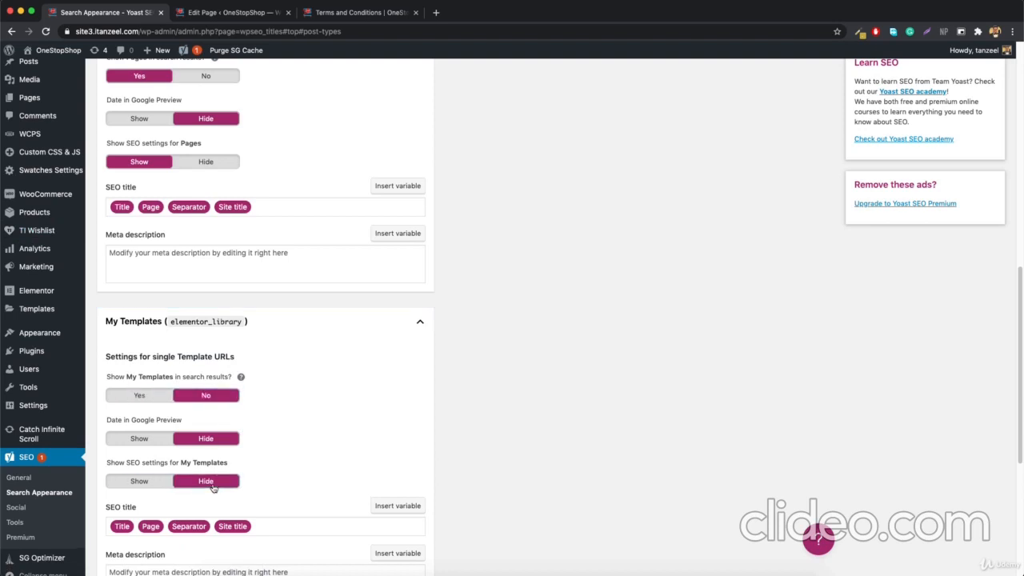
- Expand the Products content type settings to check them, and save the search appearance changes
scroll(213, 485, down, 3)
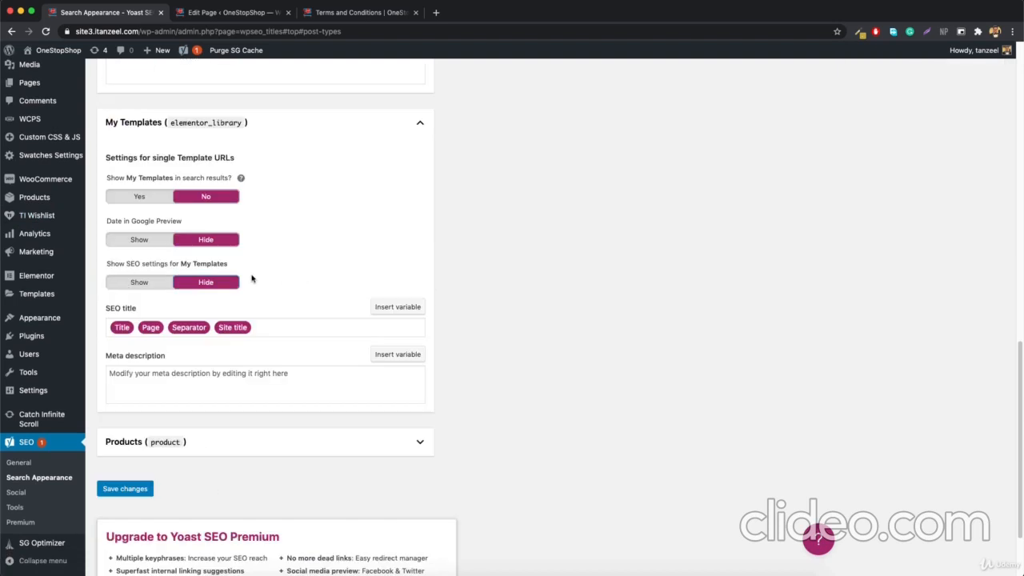
click(203, 442)
scroll(203, 441, down, 3)
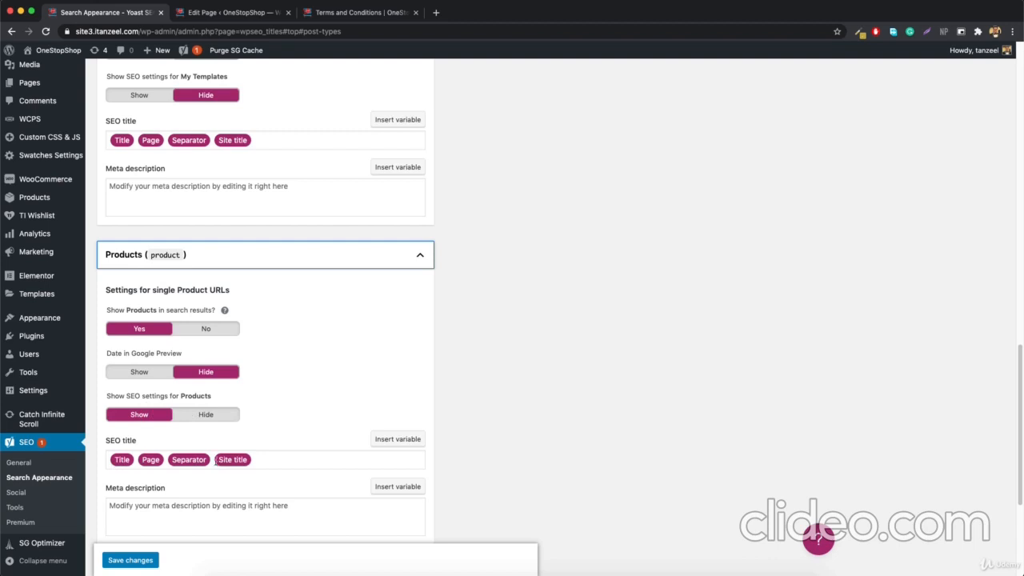
scroll(183, 468, down, 5)
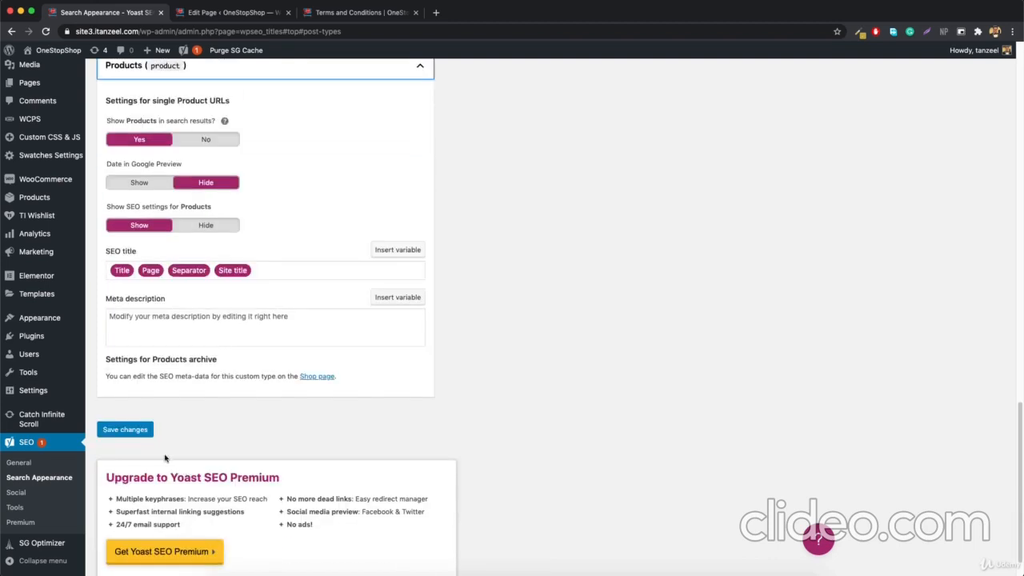
click(131, 433)
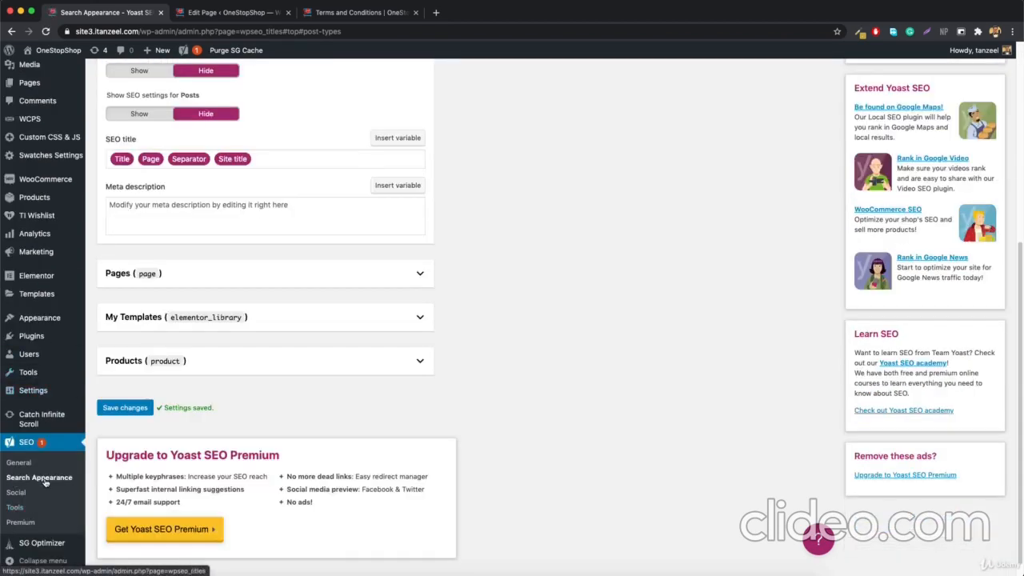
- Review the Posts and My Templates content type settings, and open the Media attachment URL settings
scroll(225, 318, up, 3)
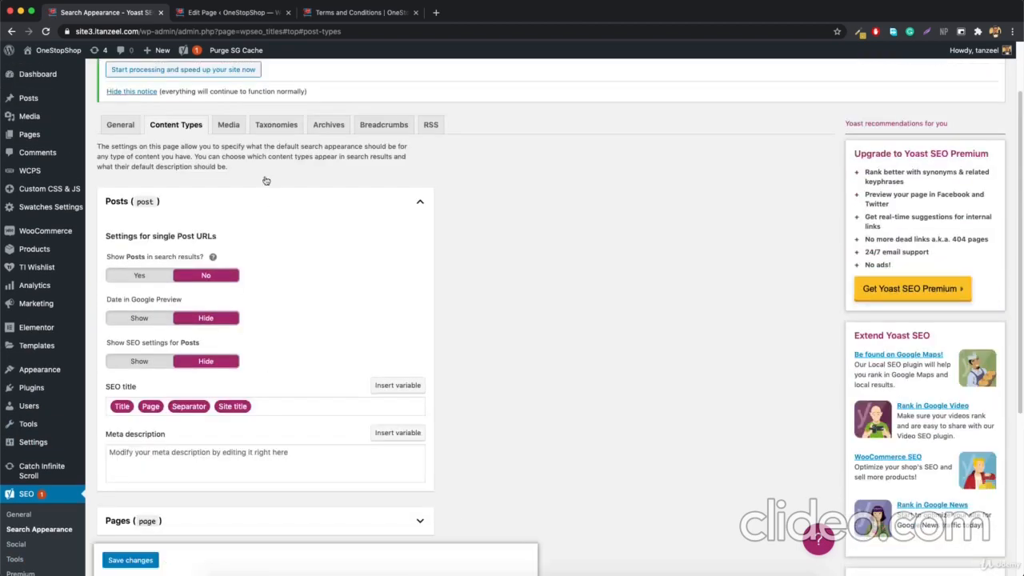
click(268, 201)
click(268, 201)
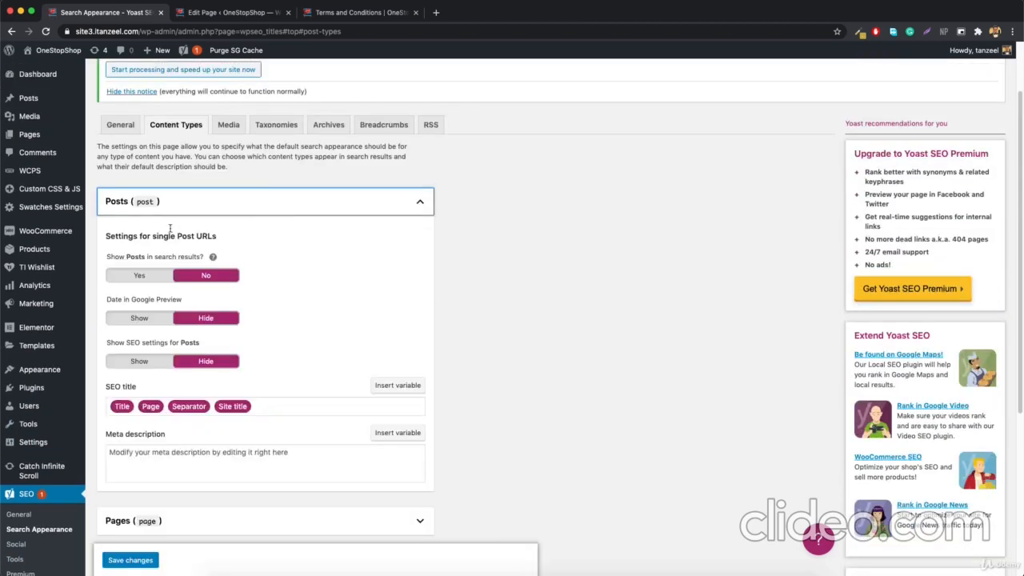
click(231, 211)
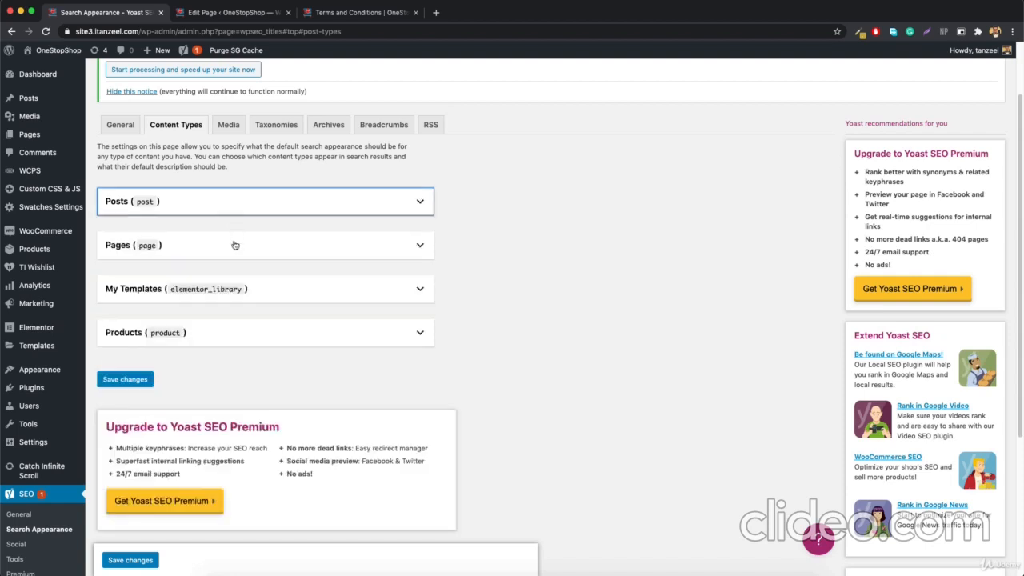
click(212, 296)
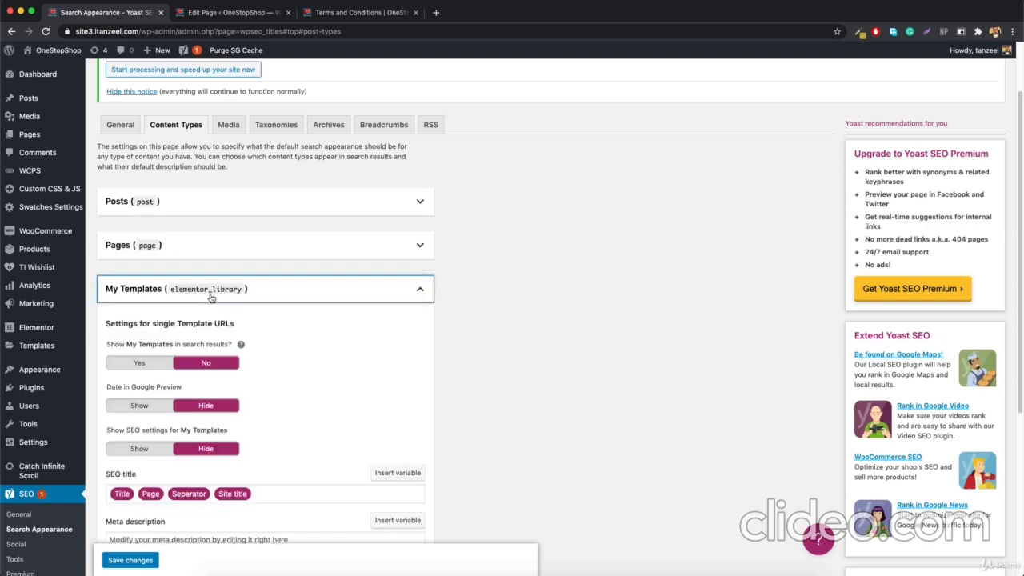
click(210, 298)
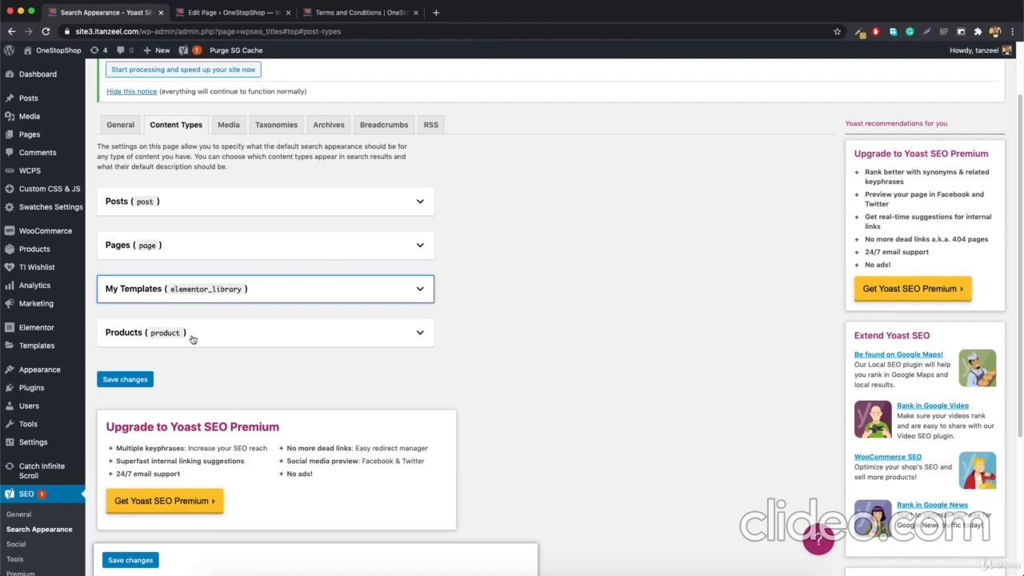
click(228, 126)
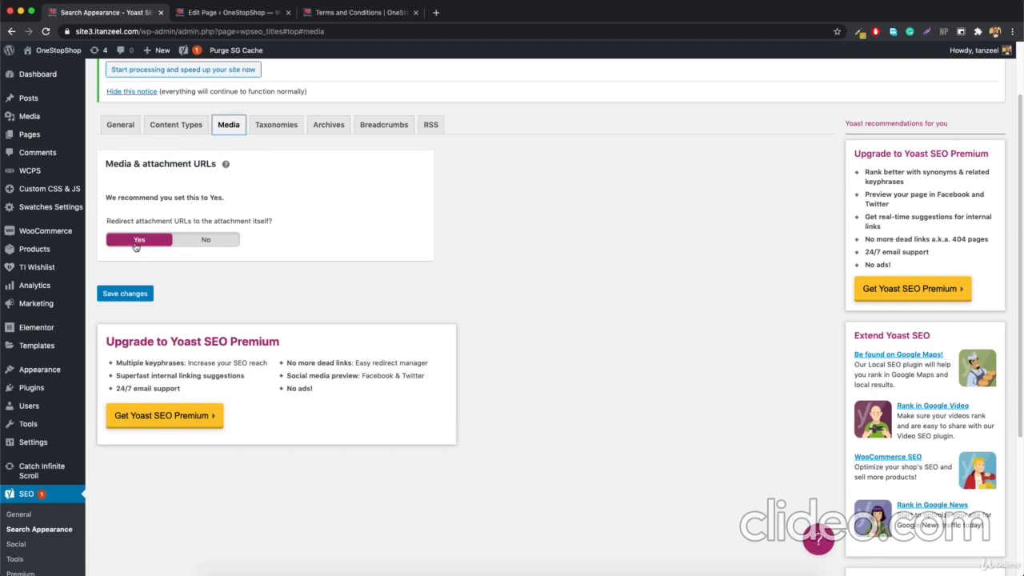
- Open the Media Library in a separate browser tab and close the page editor and preview tabs
mouse_move(46, 118)
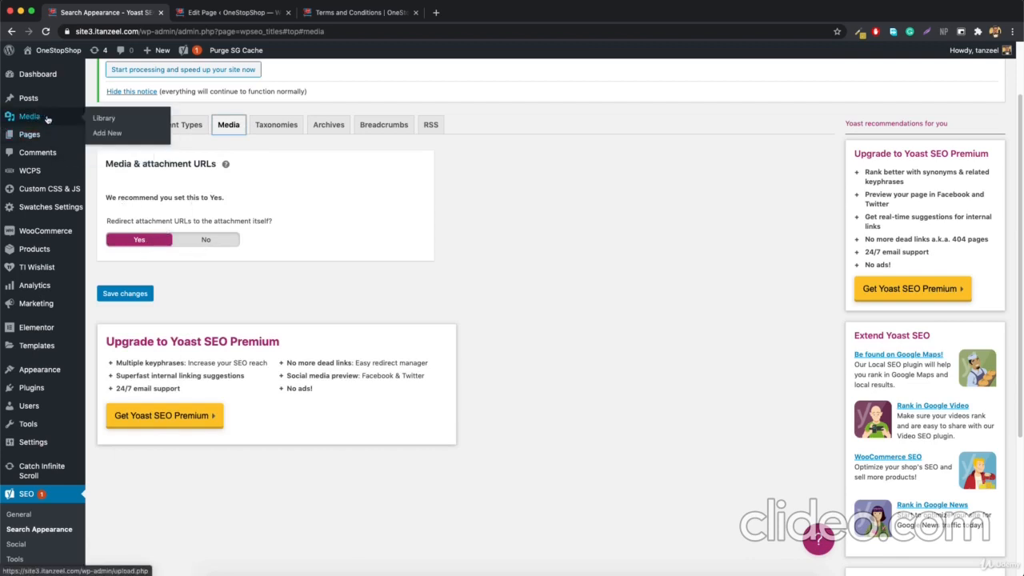
super+click(103, 119)
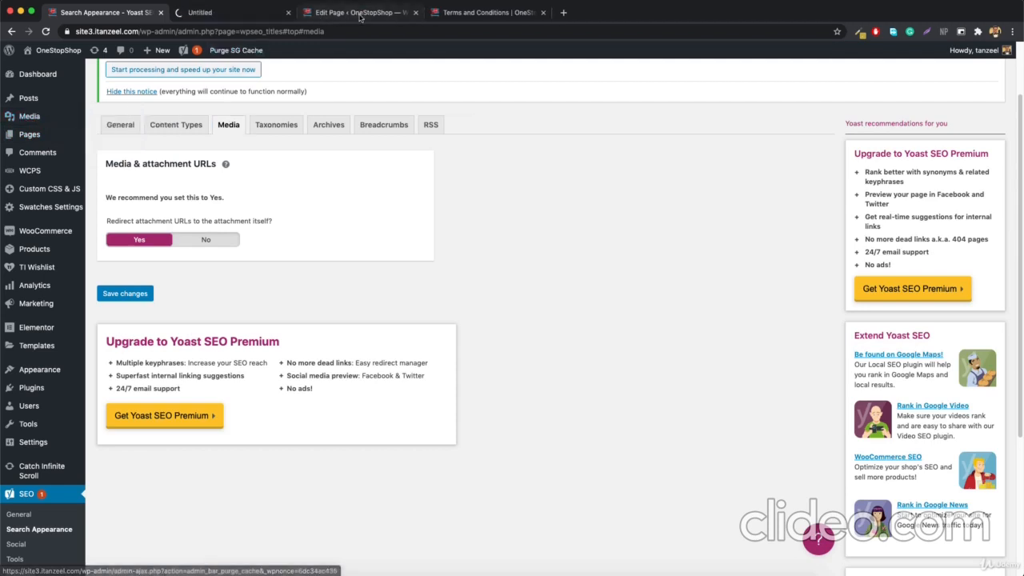
click(414, 13)
click(415, 13)
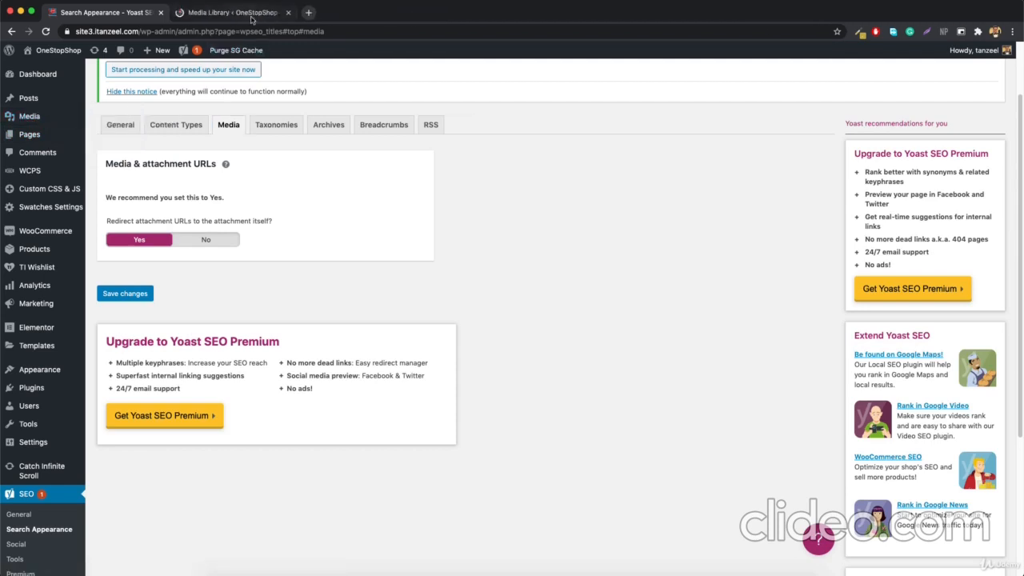
click(240, 13)
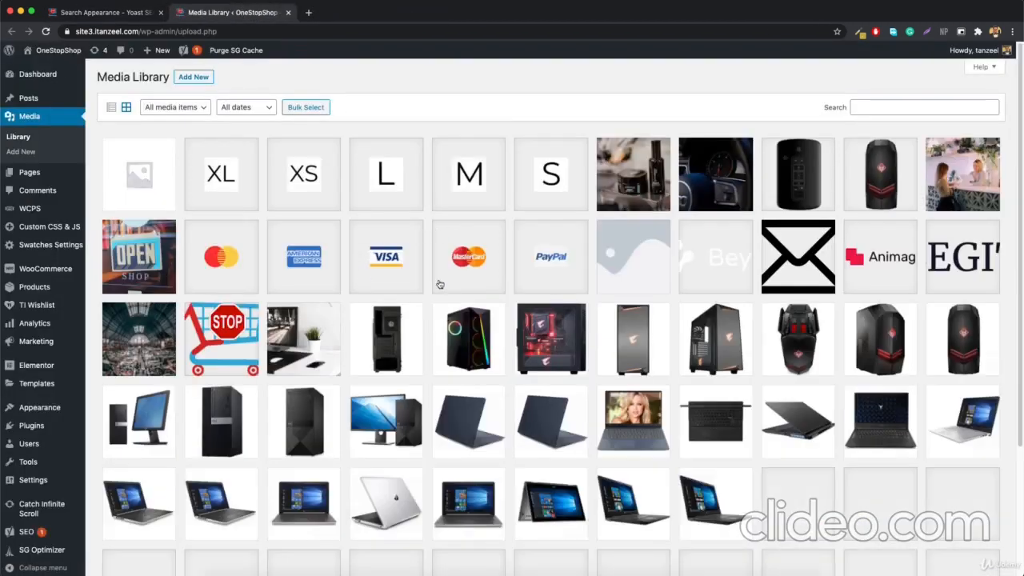
- View the attachment page of the indoor market hall image from its attachment details, reopening it in a separate tab
scroll(475, 286, down, 3)
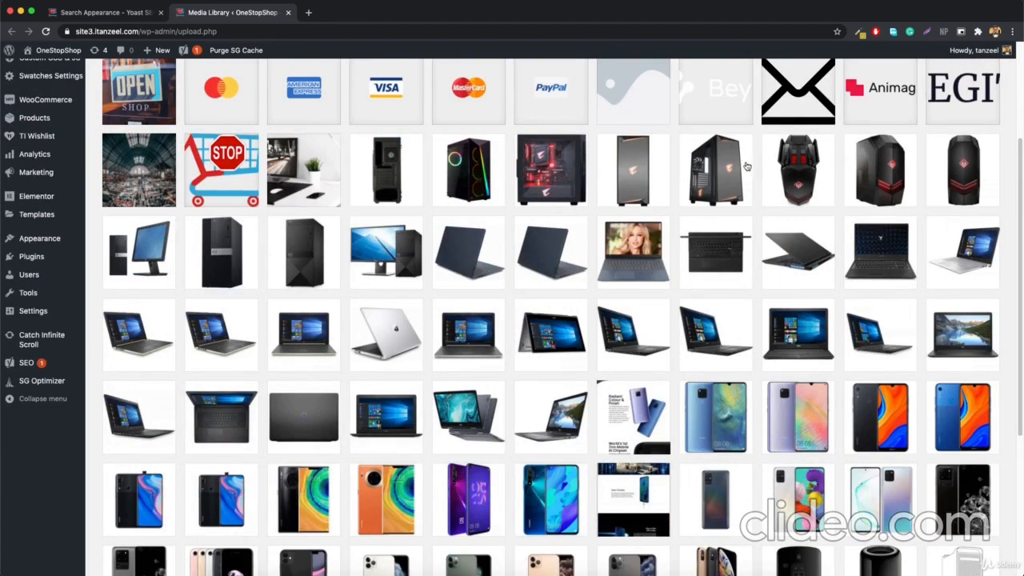
click(133, 160)
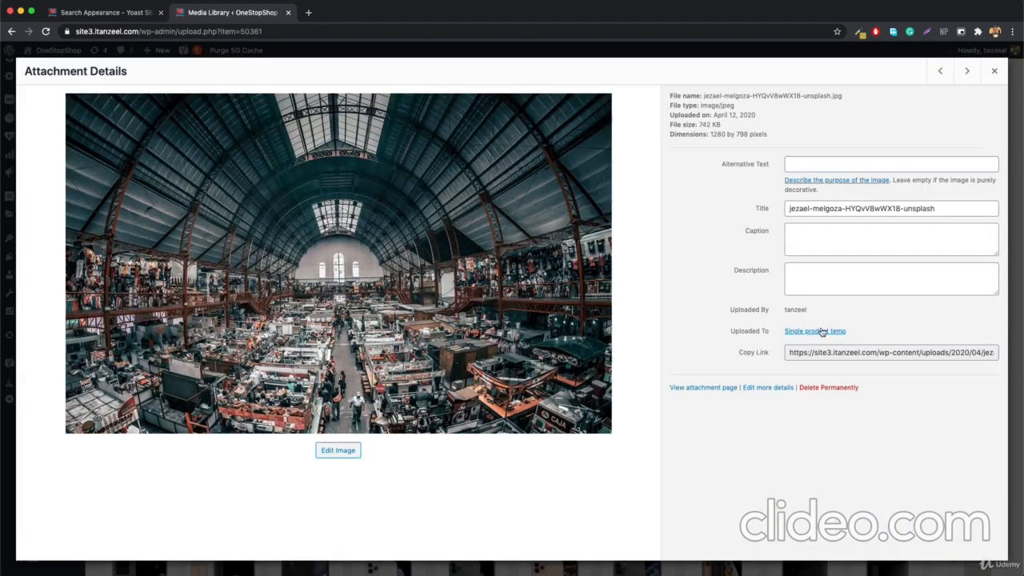
click(694, 390)
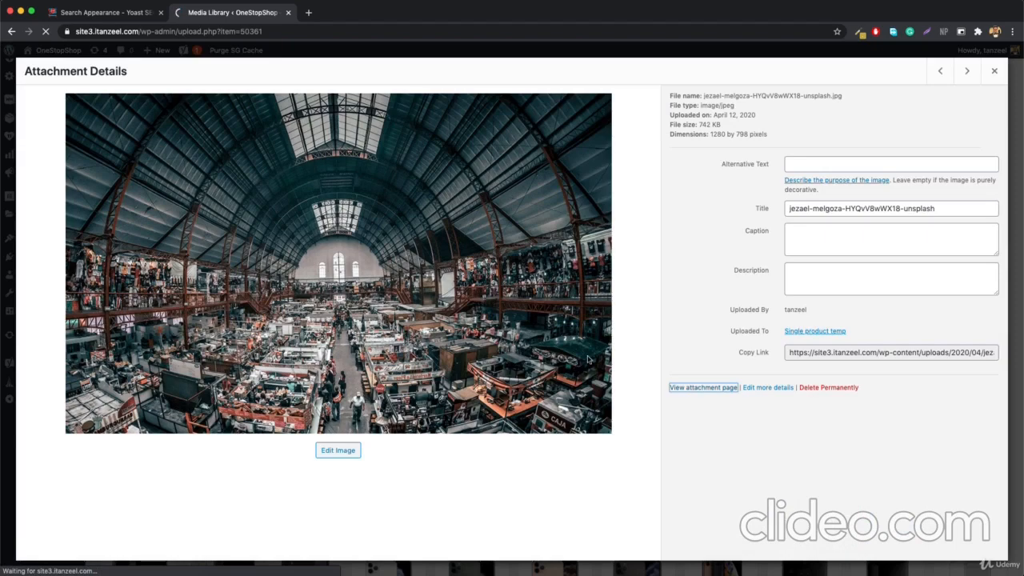
click(11, 32)
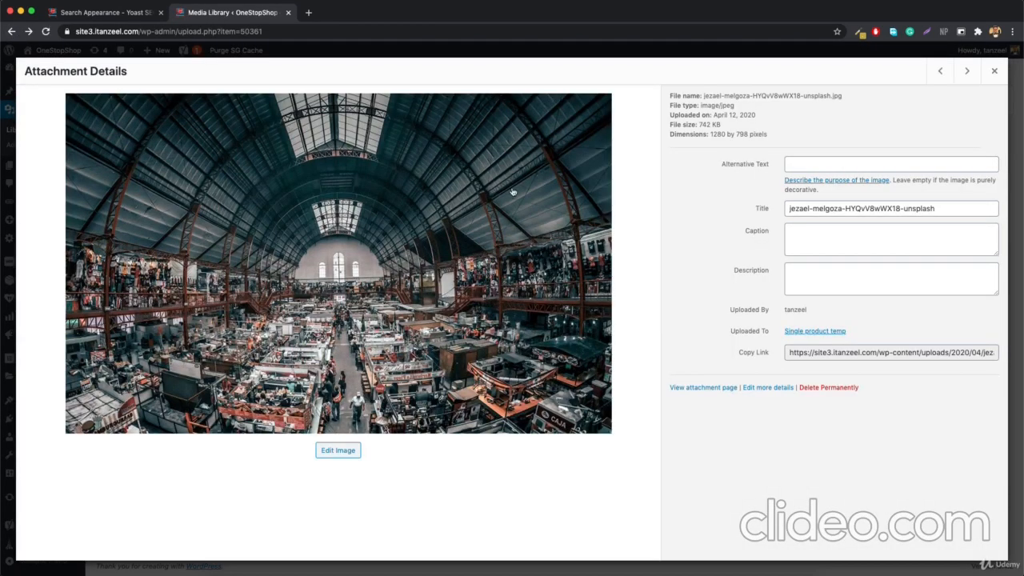
click(699, 389)
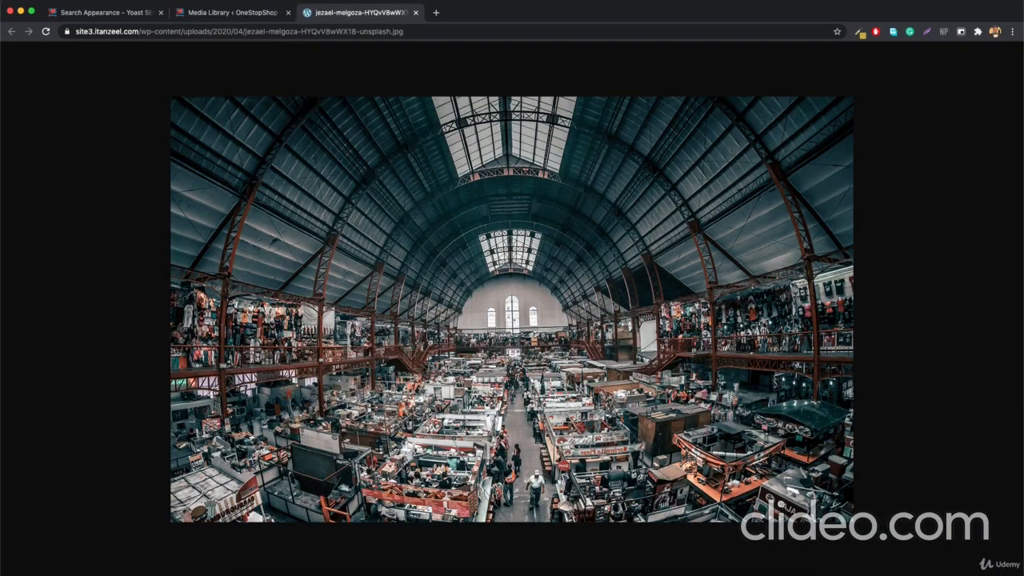
- Turn off redirecting attachment URLs to the attachment itself in the Media search appearance settings, and save the changes
click(110, 14)
click(213, 243)
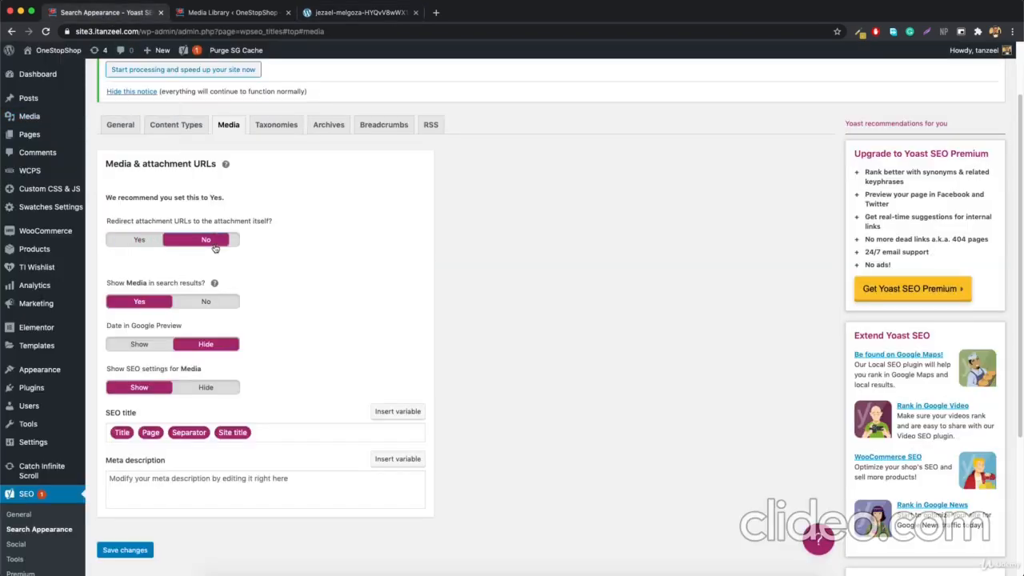
click(116, 549)
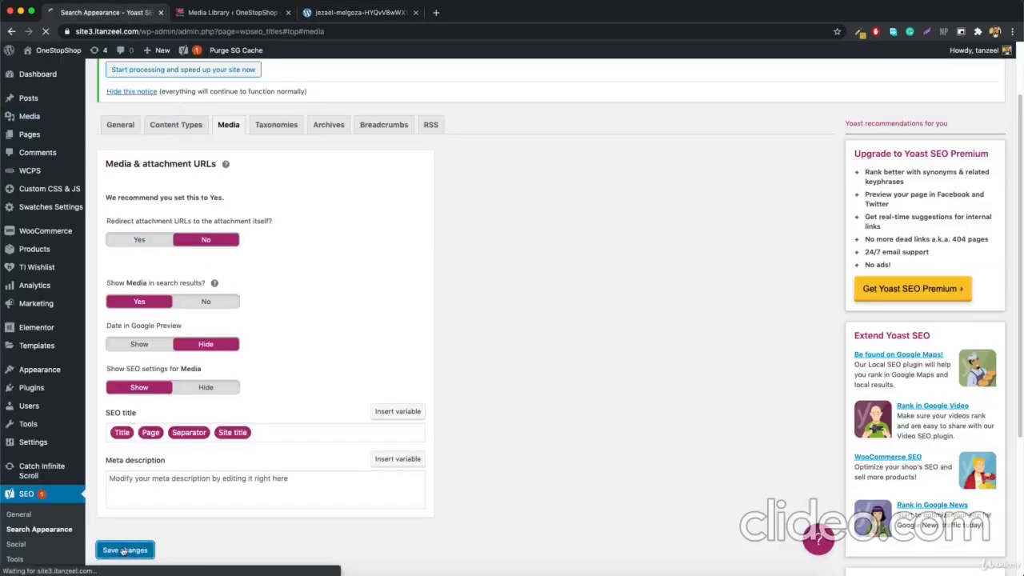
- View the indoor market hall image's attachment page from its attachment details in the Media Library
click(247, 15)
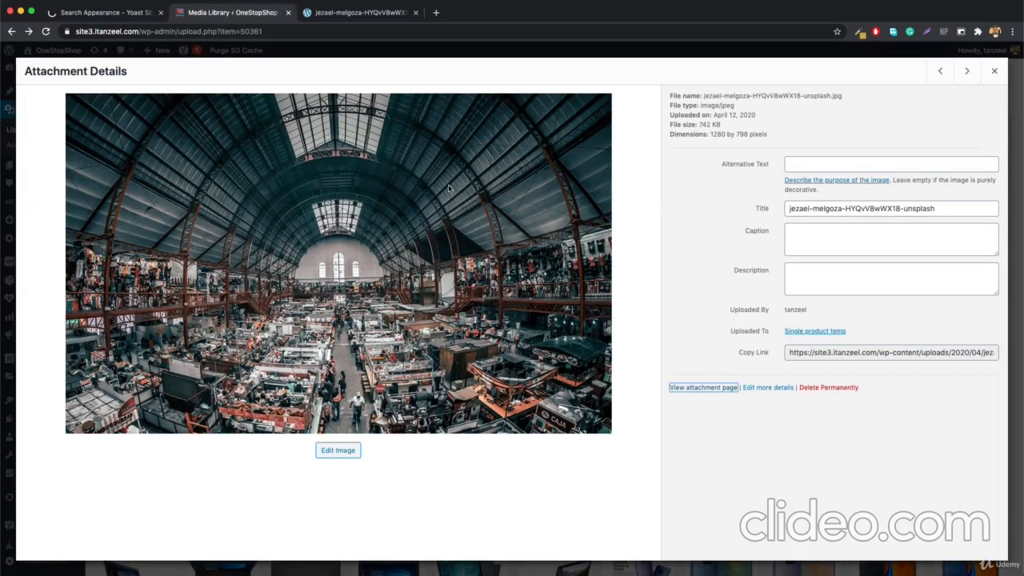
click(697, 388)
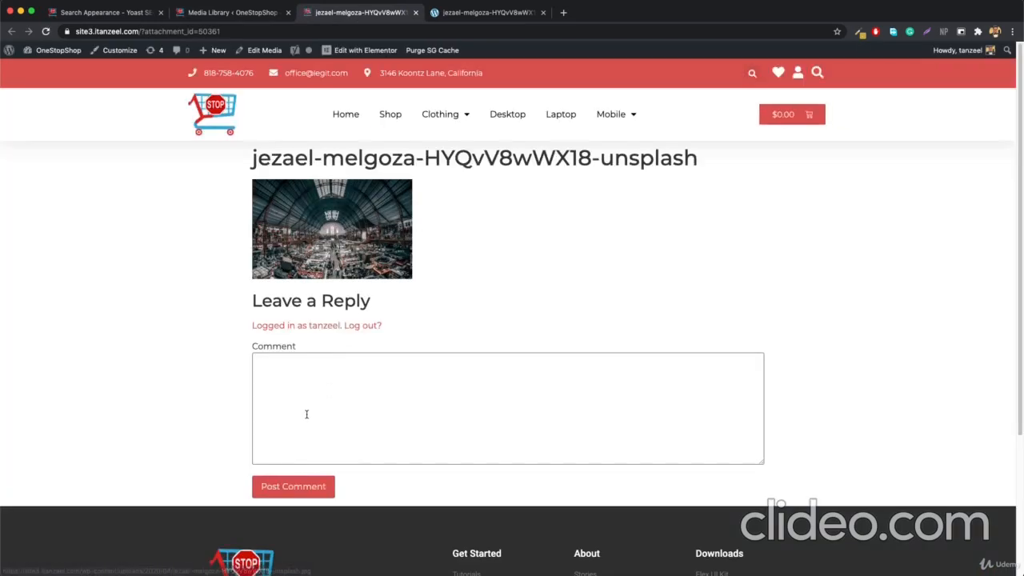
click(420, 379)
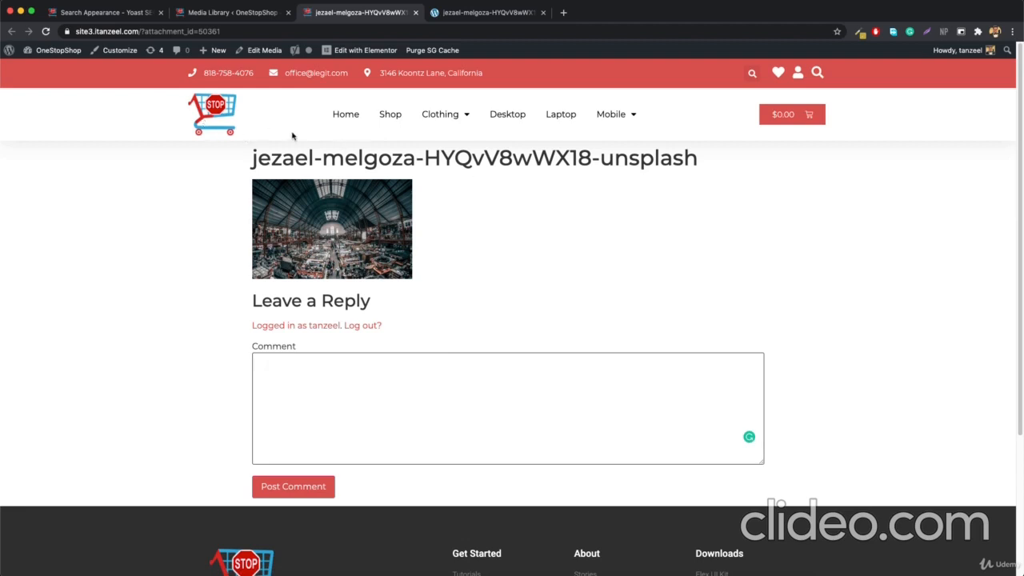
- Set the redirect of attachment URLs to Yes in the Media search appearance settings, and save the changes
click(102, 13)
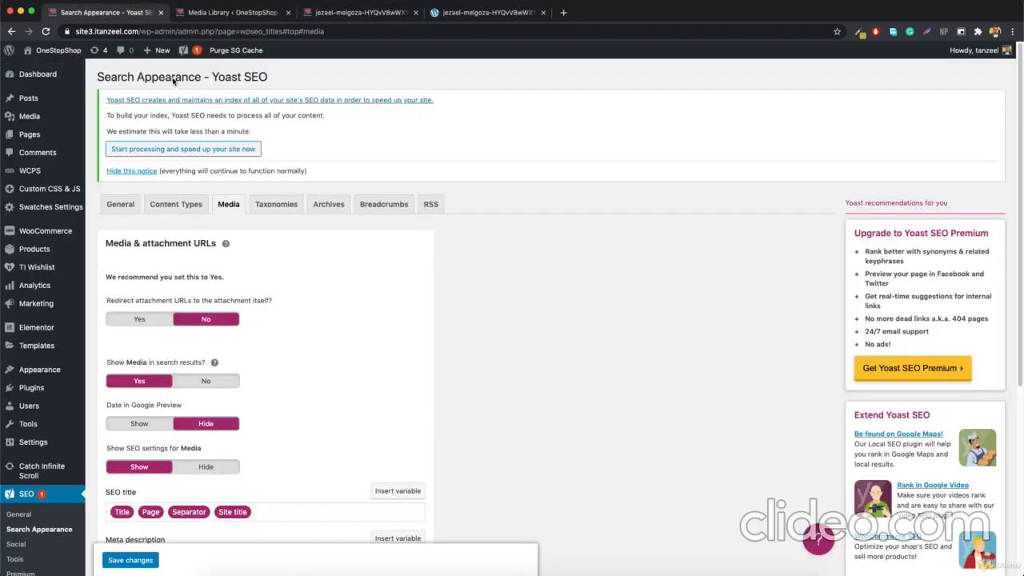
click(150, 319)
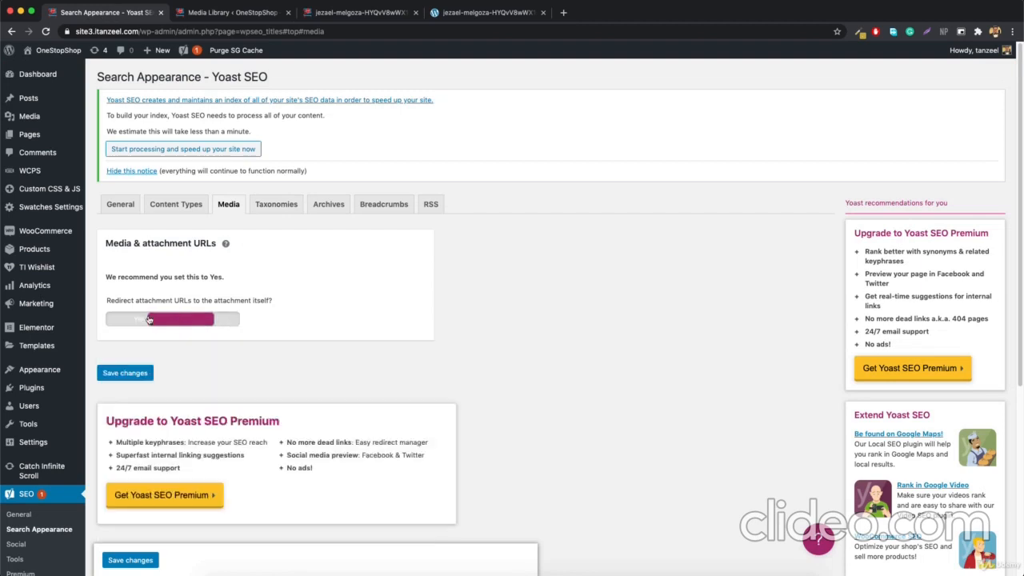
click(126, 376)
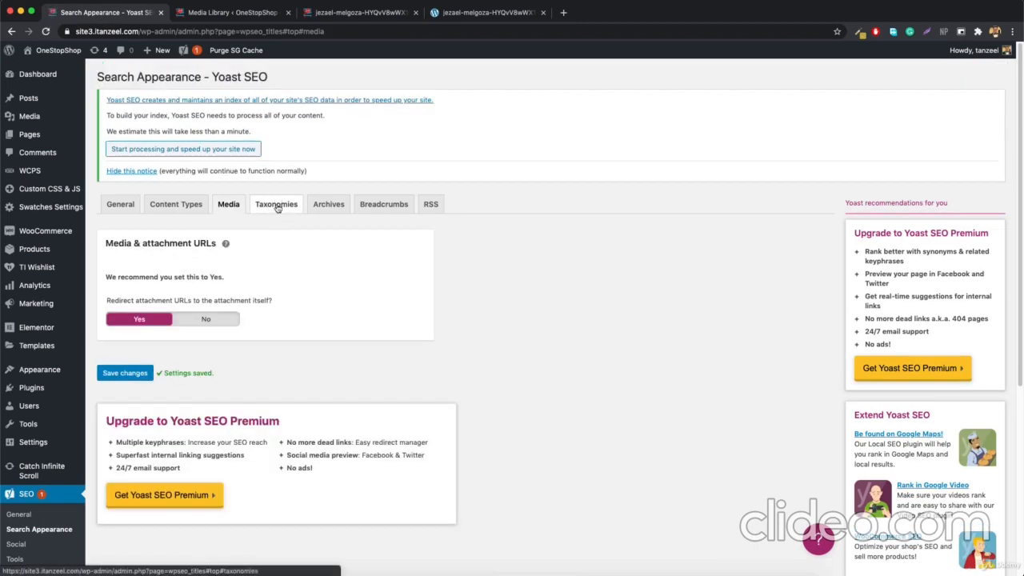
- Set Categories not to show in search results in the Taxonomies search appearance settings
click(276, 205)
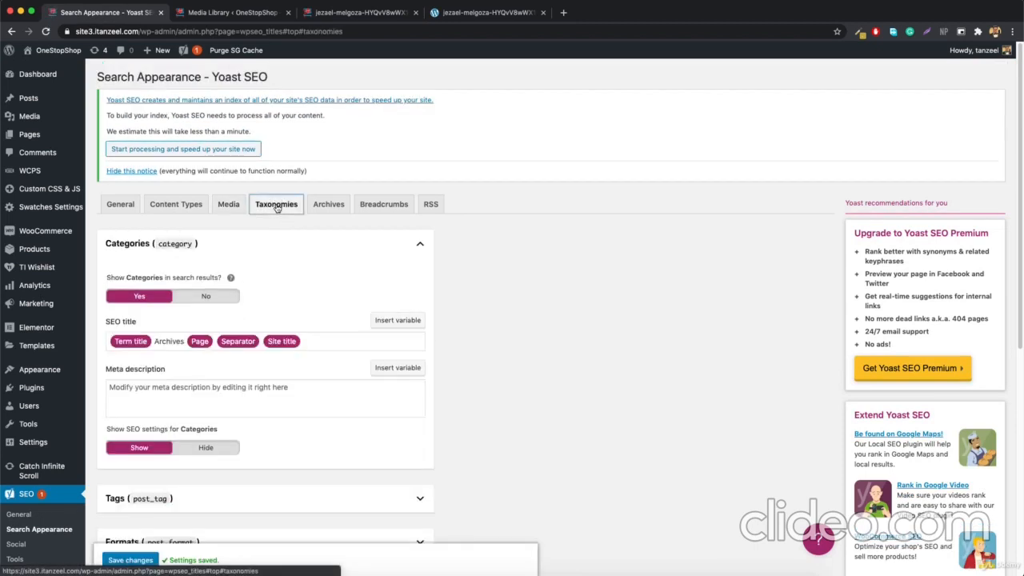
scroll(183, 206, down, 1)
click(200, 198)
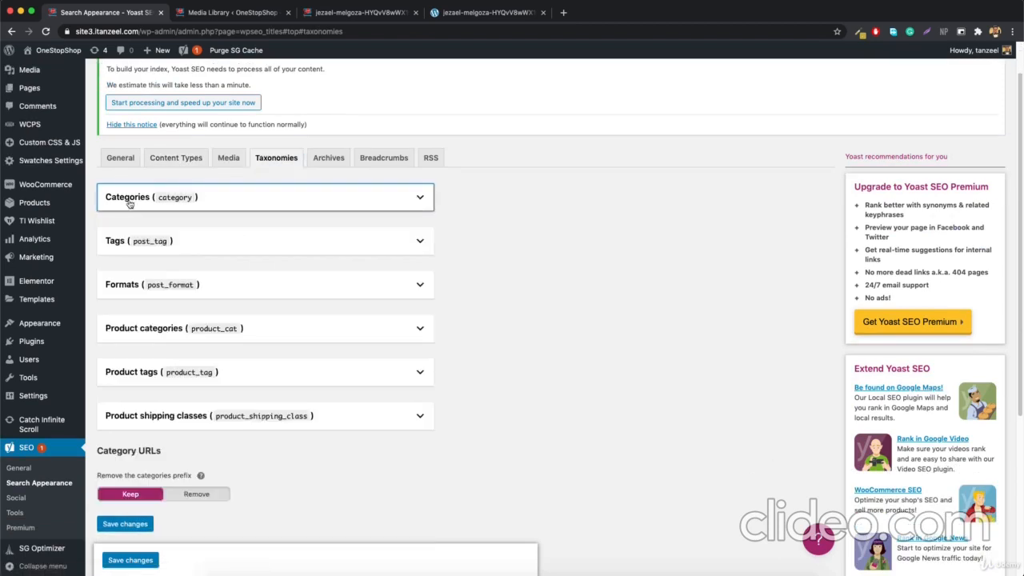
scroll(36, 72, up, 1)
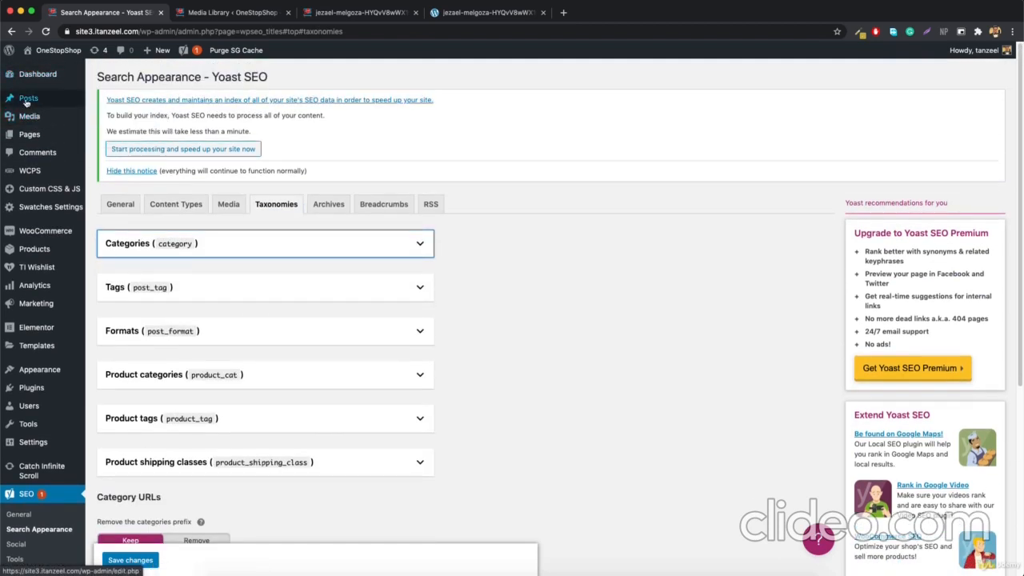
click(251, 249)
click(213, 295)
scroll(213, 298, down, 1)
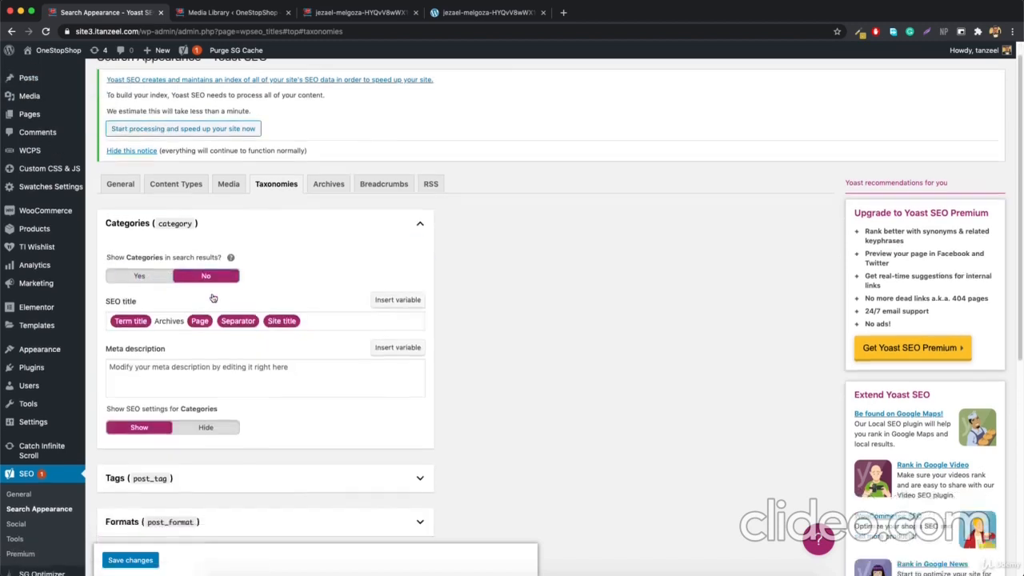
- Set Tags not to show in search results, and collapse the Tags taxonomy settings
scroll(213, 298, down, 5)
click(238, 292)
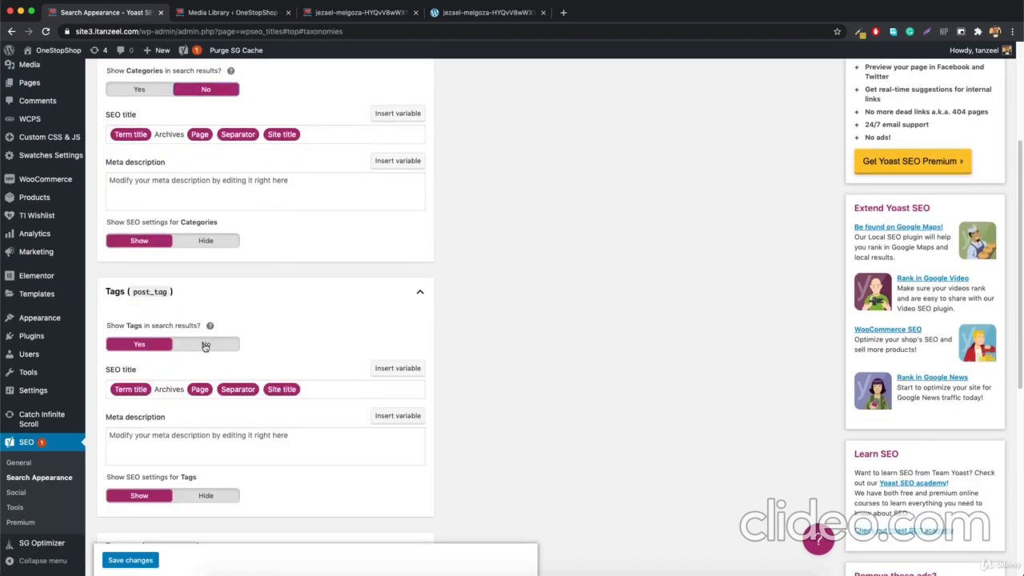
click(206, 346)
click(285, 289)
- Expand the Formats and Product categories taxonomy settings and review their options
scroll(251, 297, down, 2)
click(216, 288)
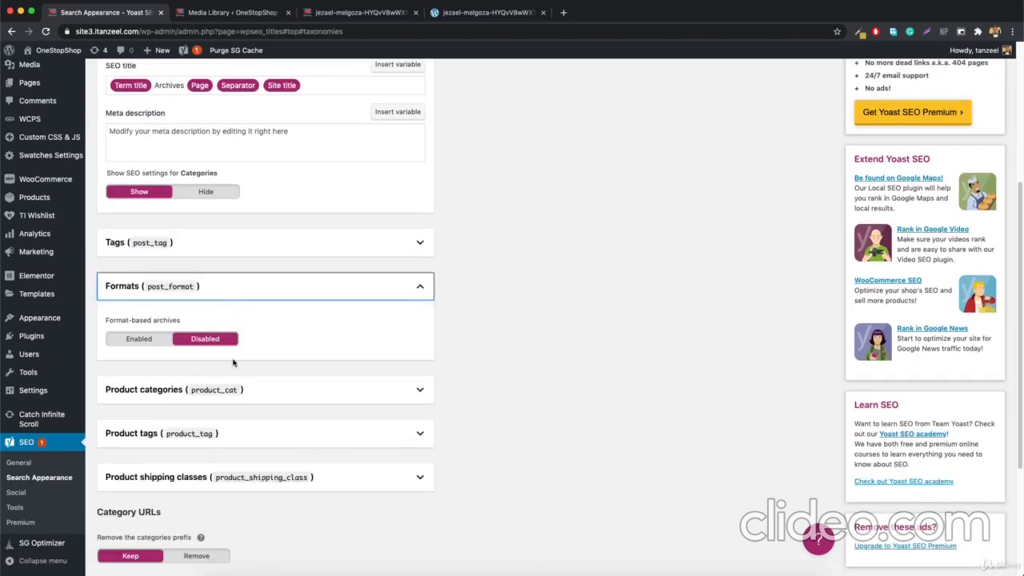
scroll(233, 363, down, 5)
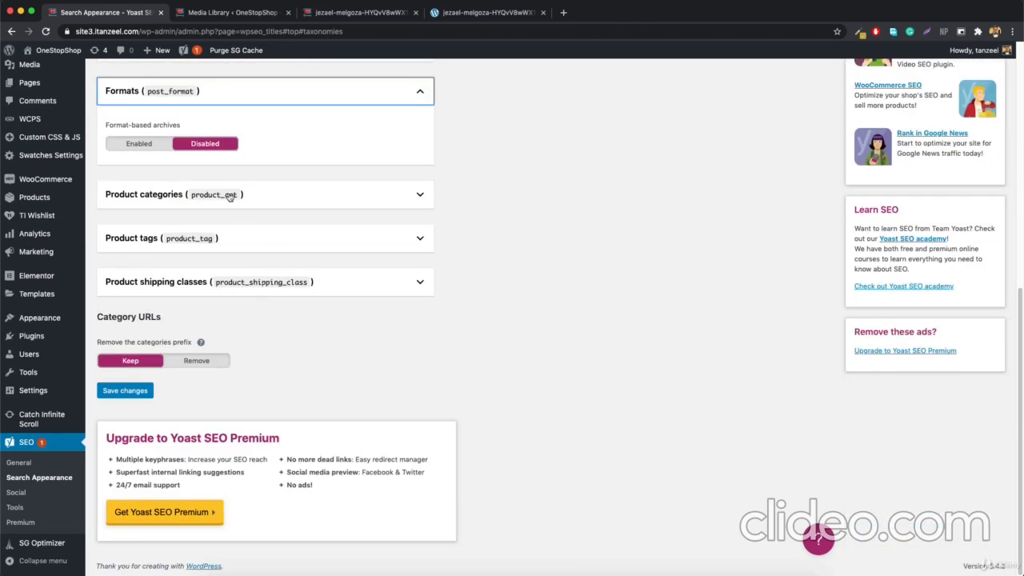
click(230, 196)
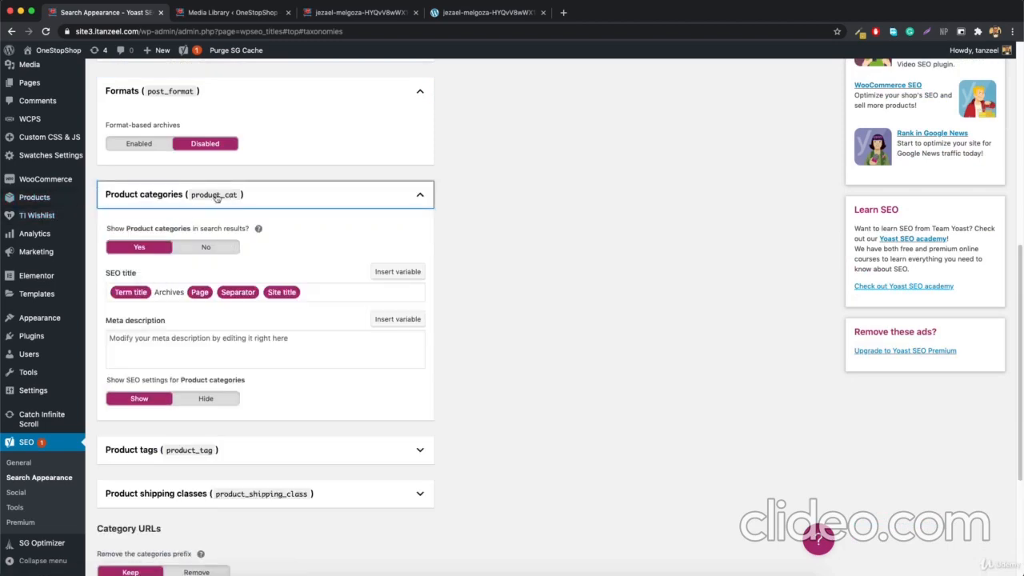
scroll(48, 192, up, 5)
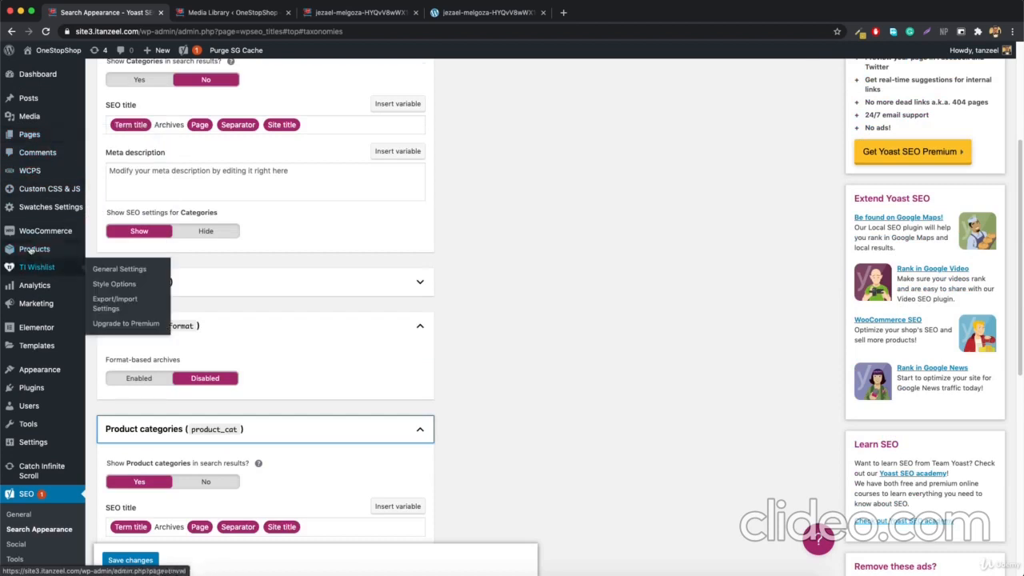
mouse_move(32, 250)
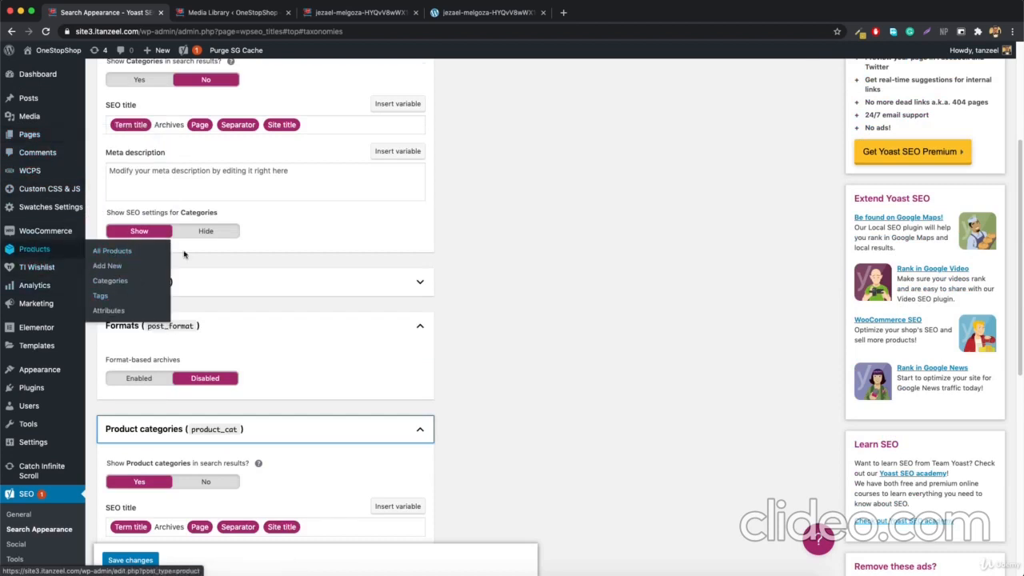
scroll(137, 250, down, 4)
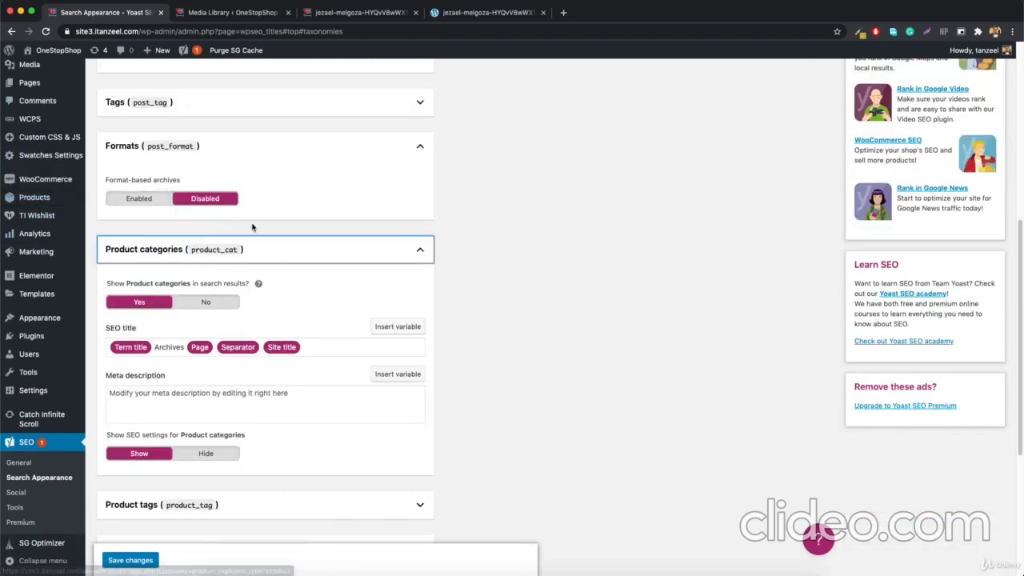
scroll(165, 313, down, 2)
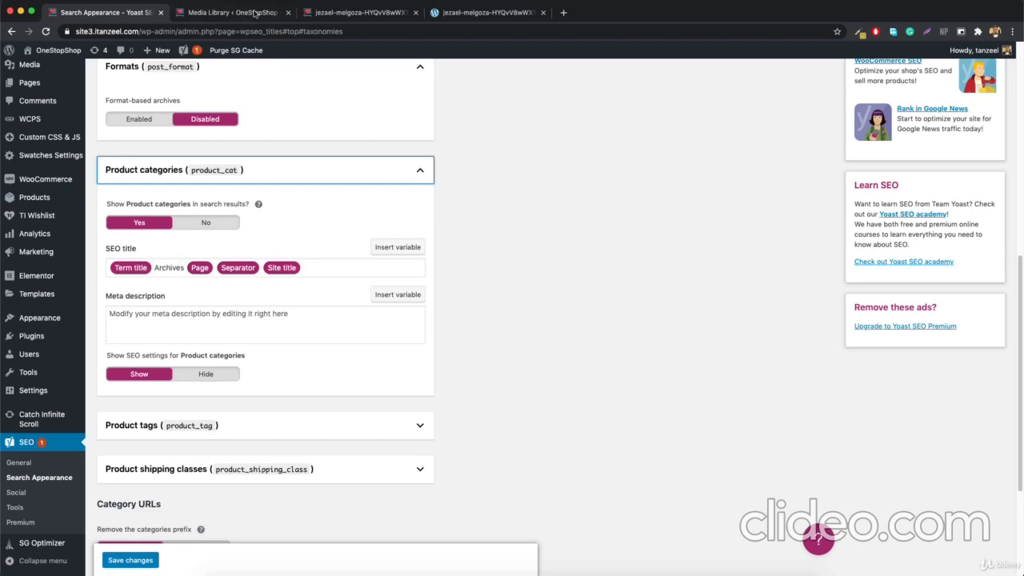
- Replace the Media Library with the site's home page, and close both market hall attachment tabs
click(250, 13)
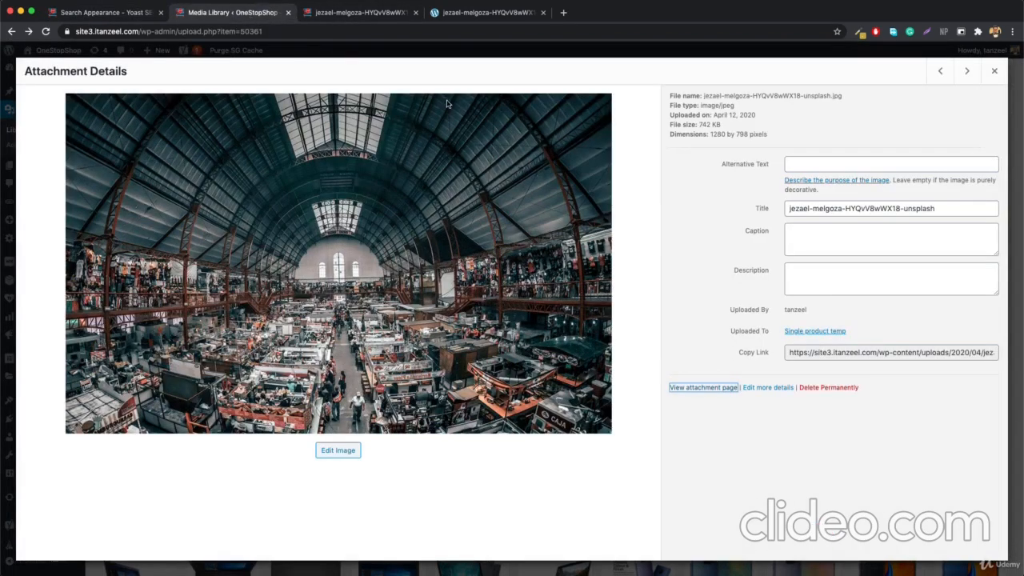
click(994, 71)
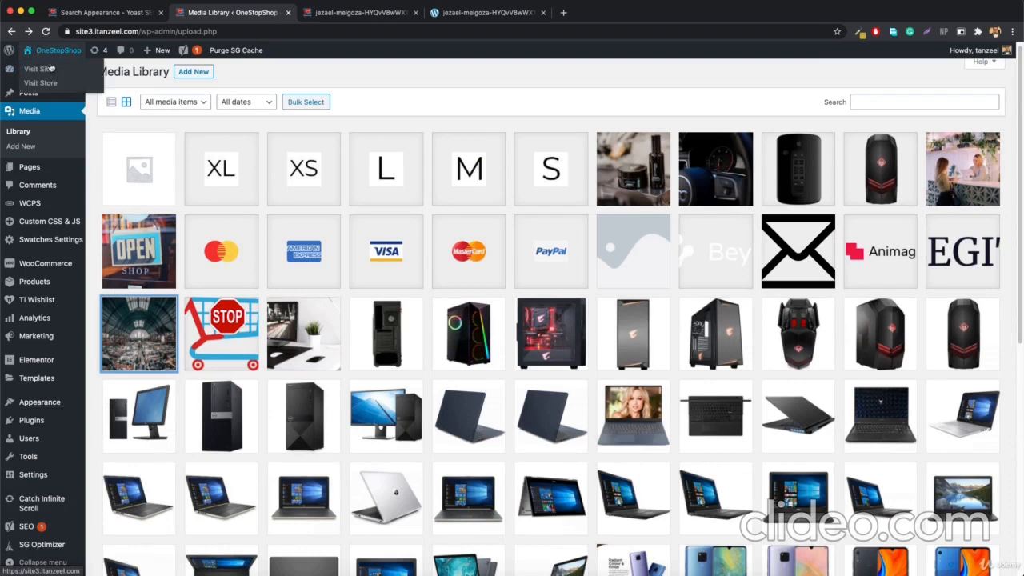
click(50, 68)
click(416, 12)
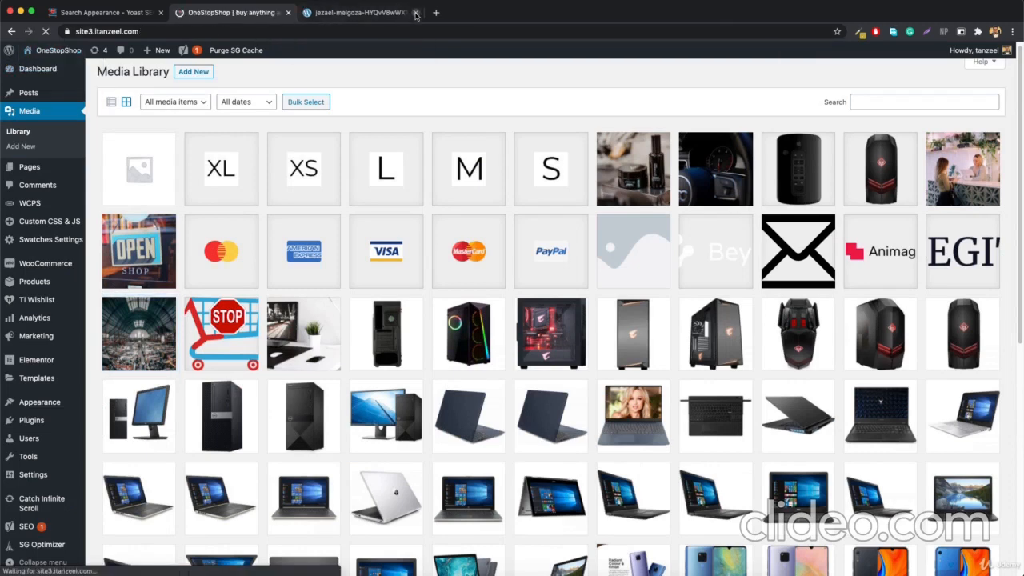
click(416, 13)
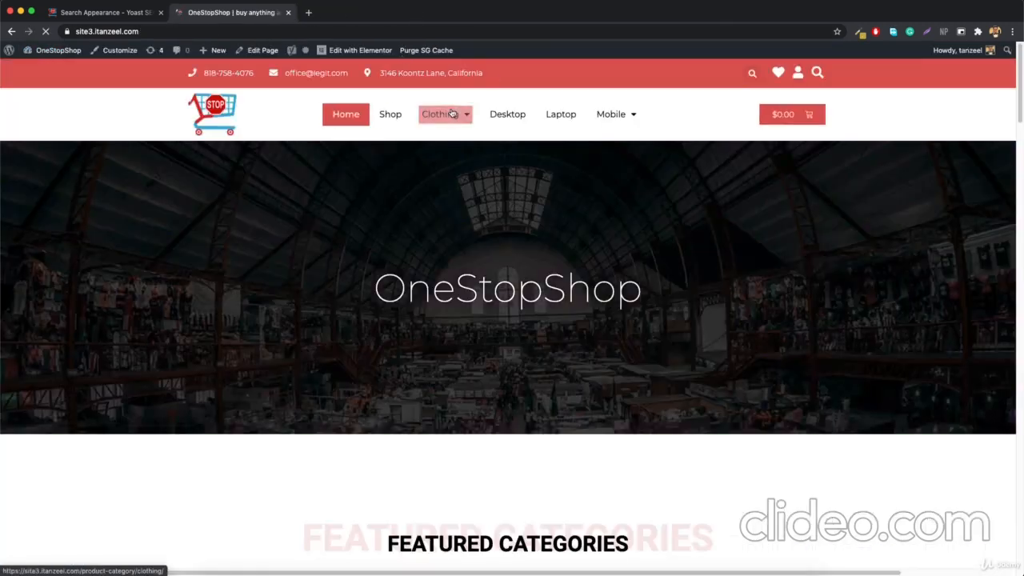
- View the Desktop and Accessories product category pages to check their page titles
click(516, 122)
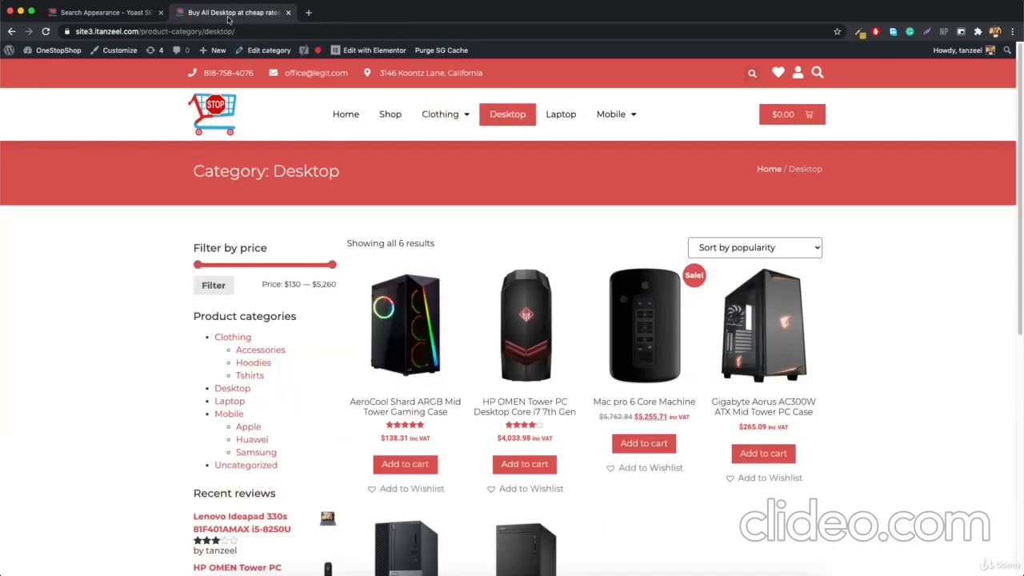
click(268, 51)
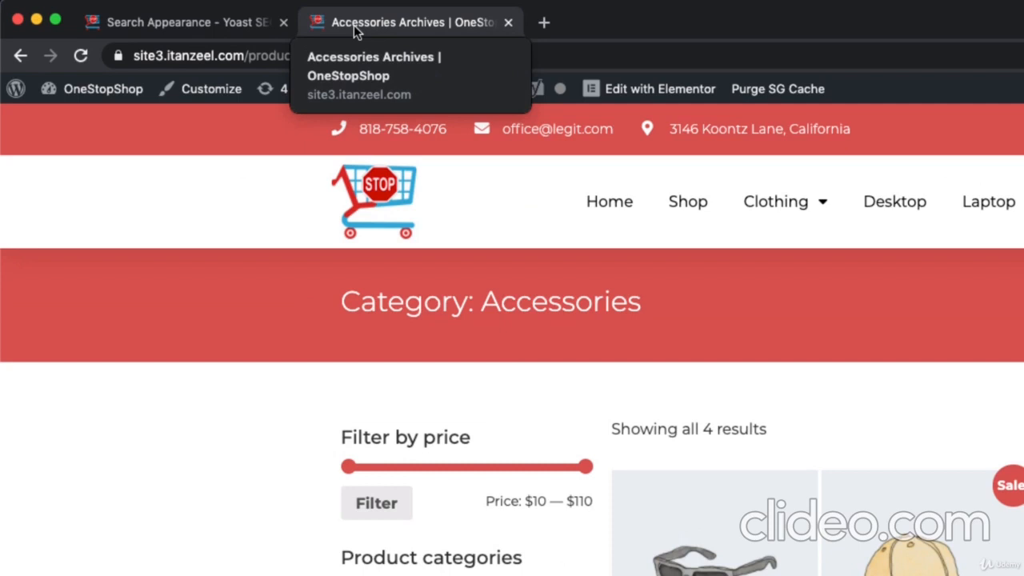
- Remove "Archives" from the Product categories SEO title, and add "Buy" before the Term title variable
click(229, 23)
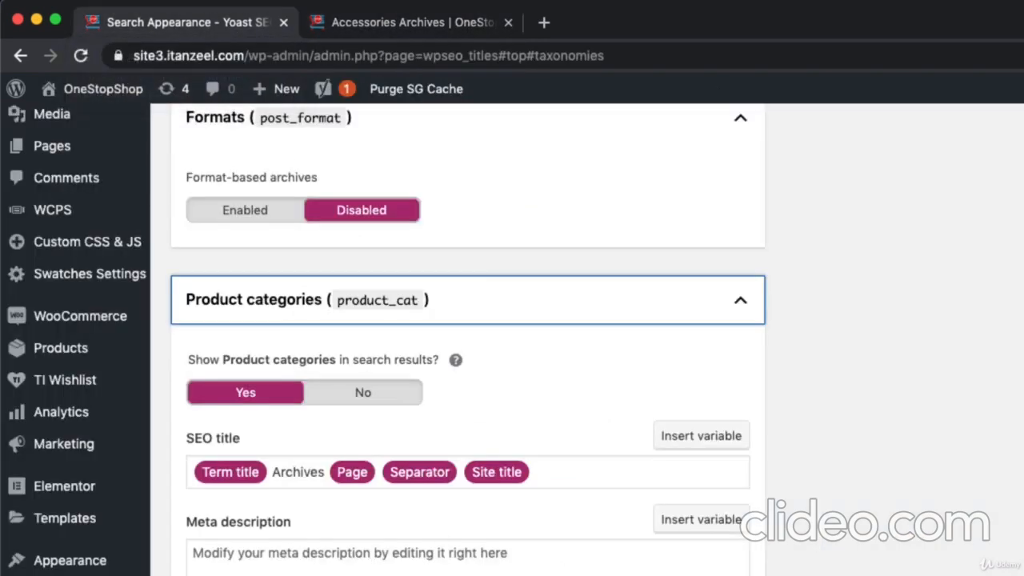
drag(272, 472, 323, 474)
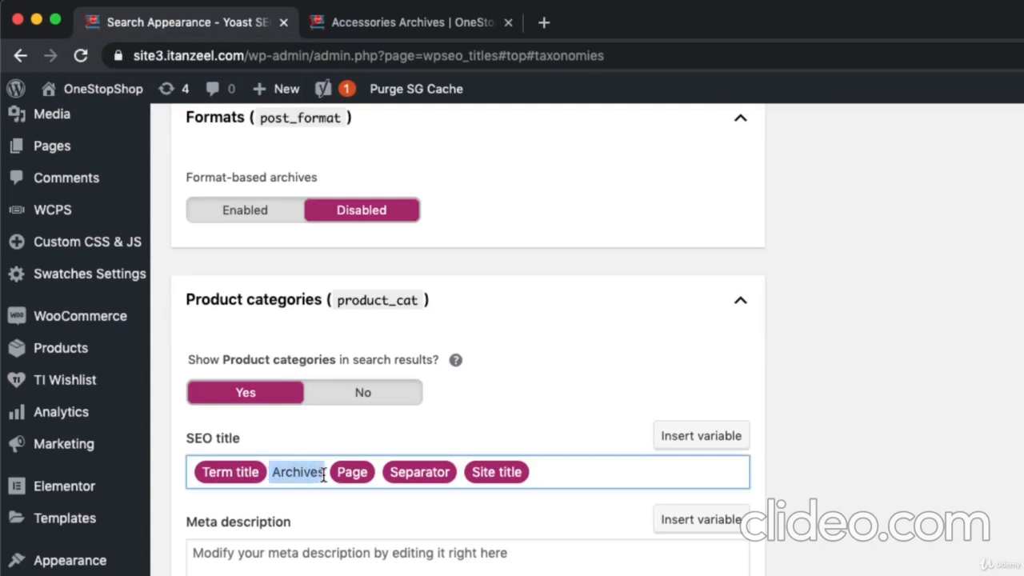
key(BackSpace)
key(Left)
key(Left)
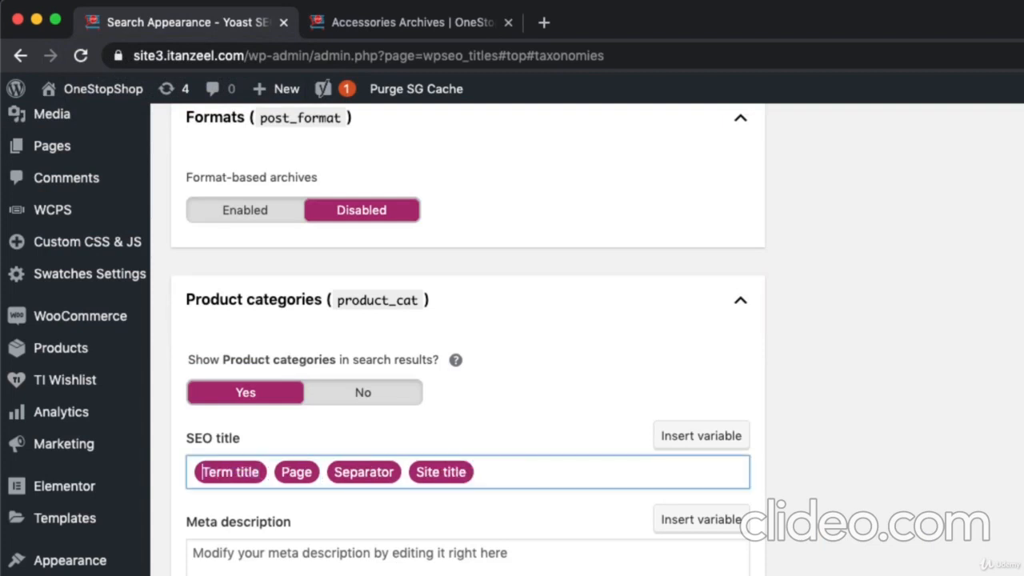
text(Buy)
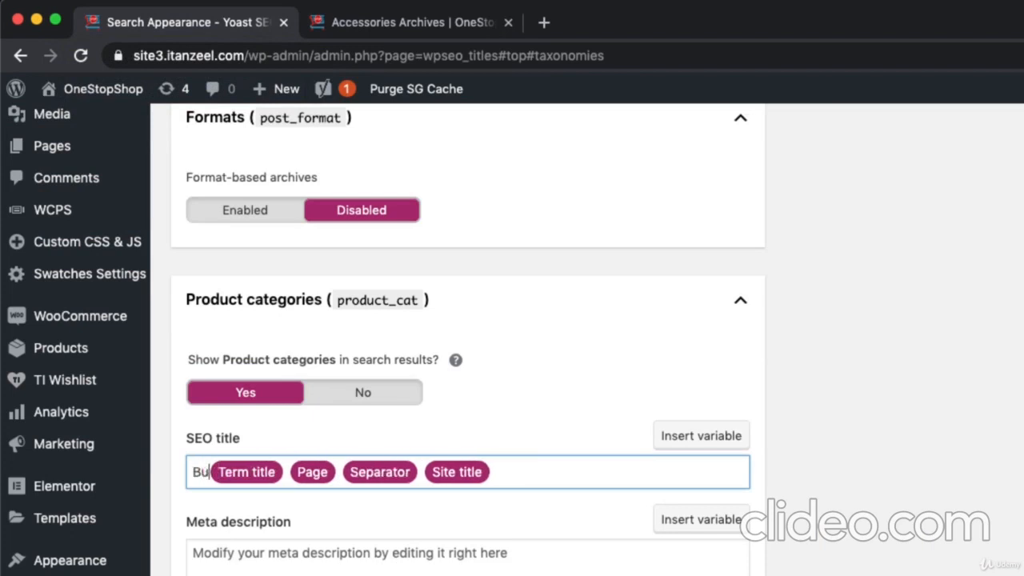
key(Right)
key(Right)
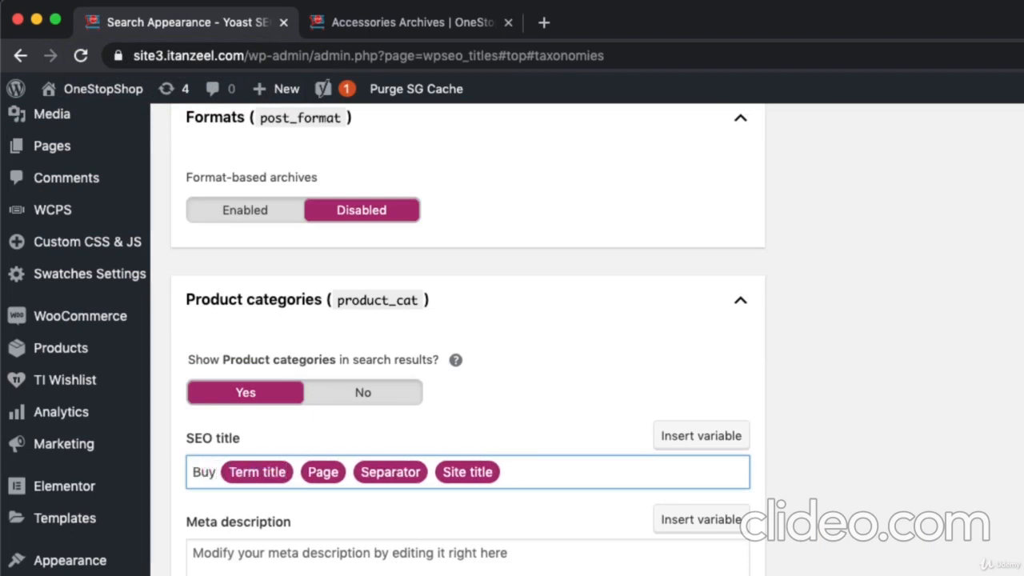
text(in)
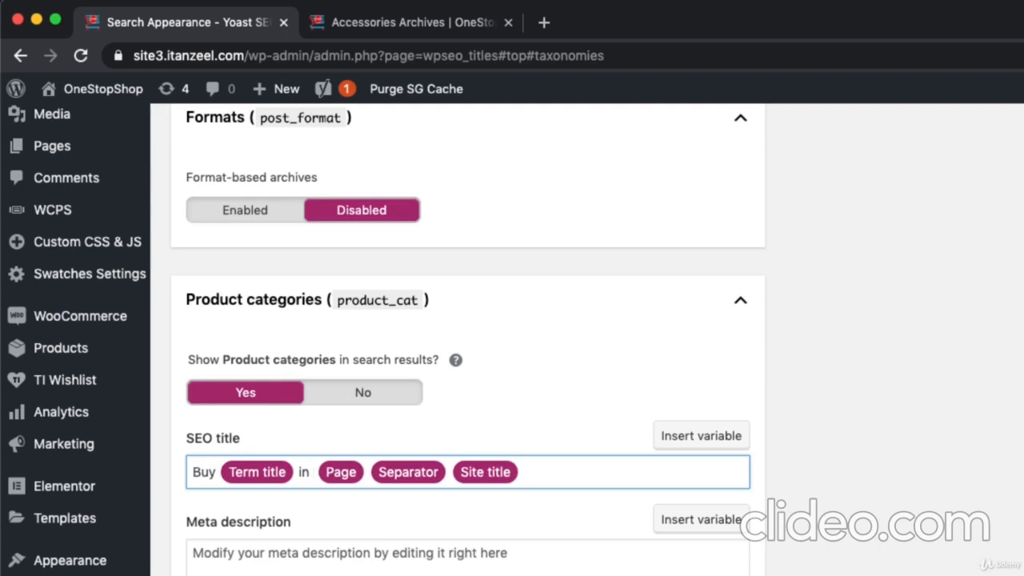
key(BackSpace)
key(BackSpace)
key(BackSpace)
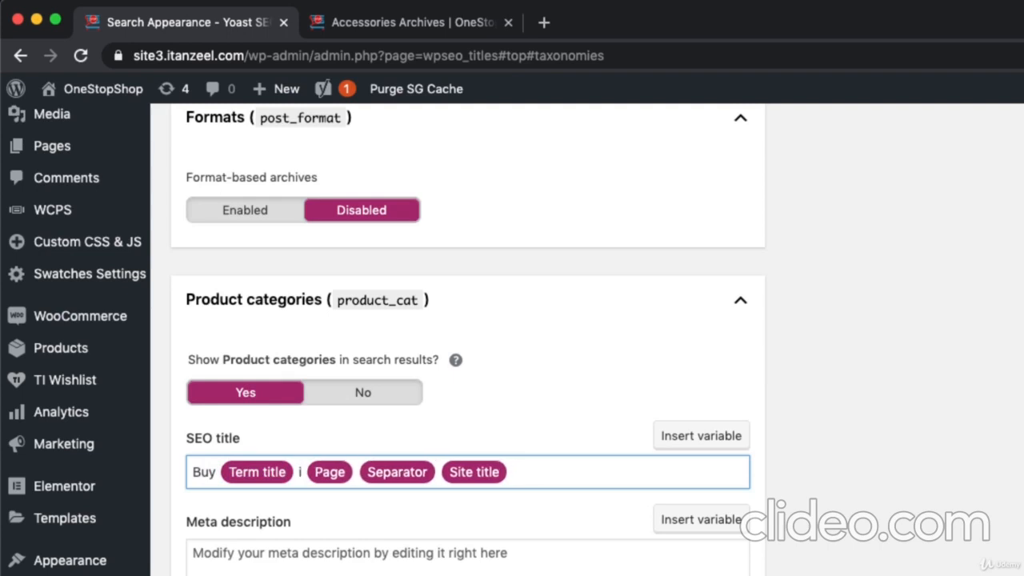
key(BackSpace)
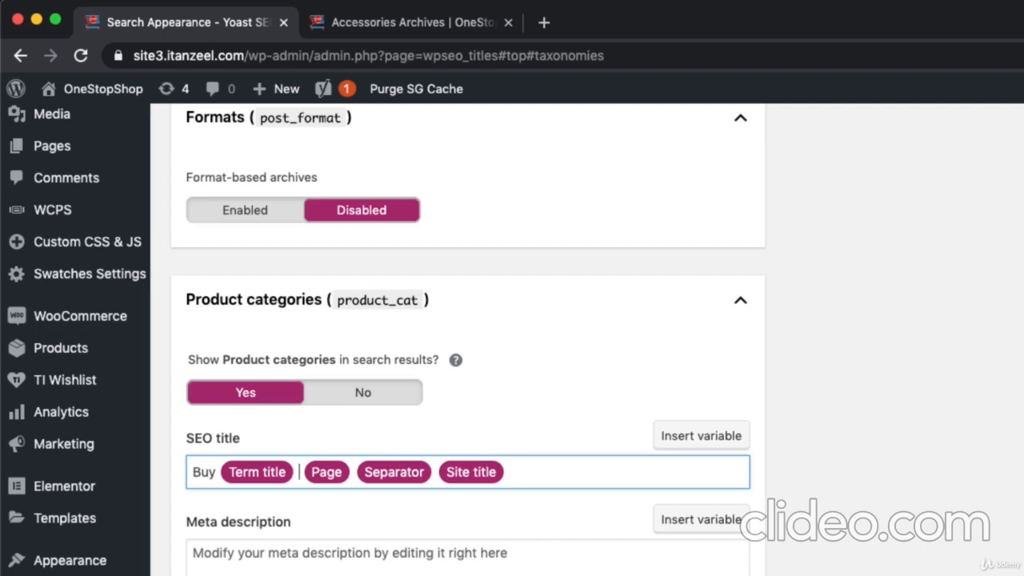
- Add "at cheap rates" after the Term title variable in the Product categories SEO title and save the settings
text(at cheap)
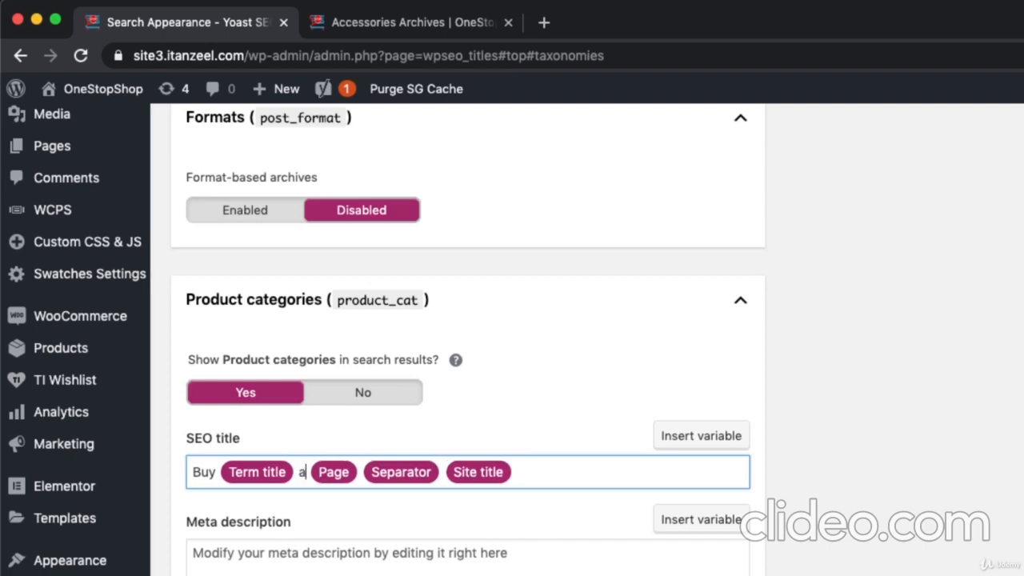
text( rates)
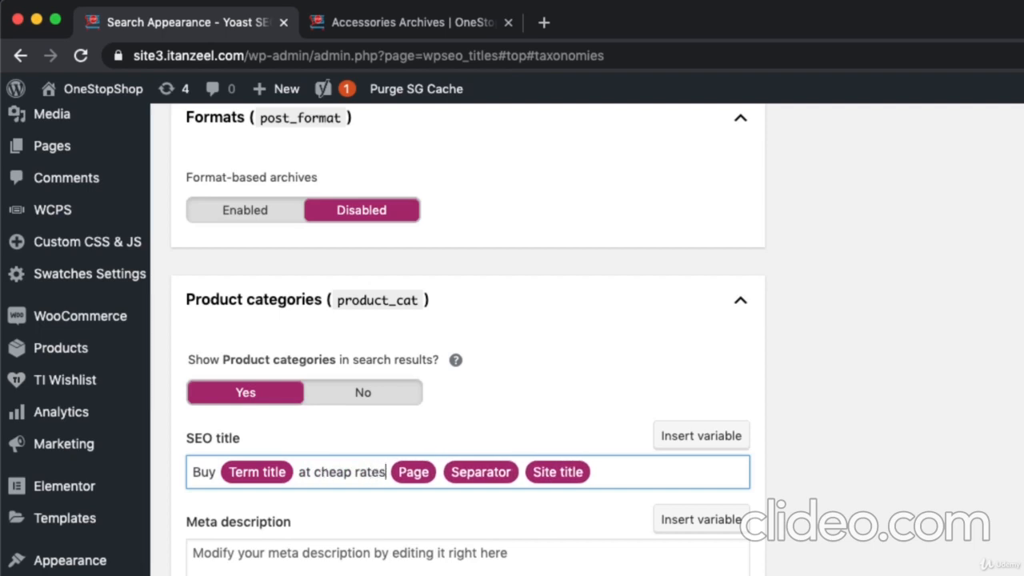
key(Return)
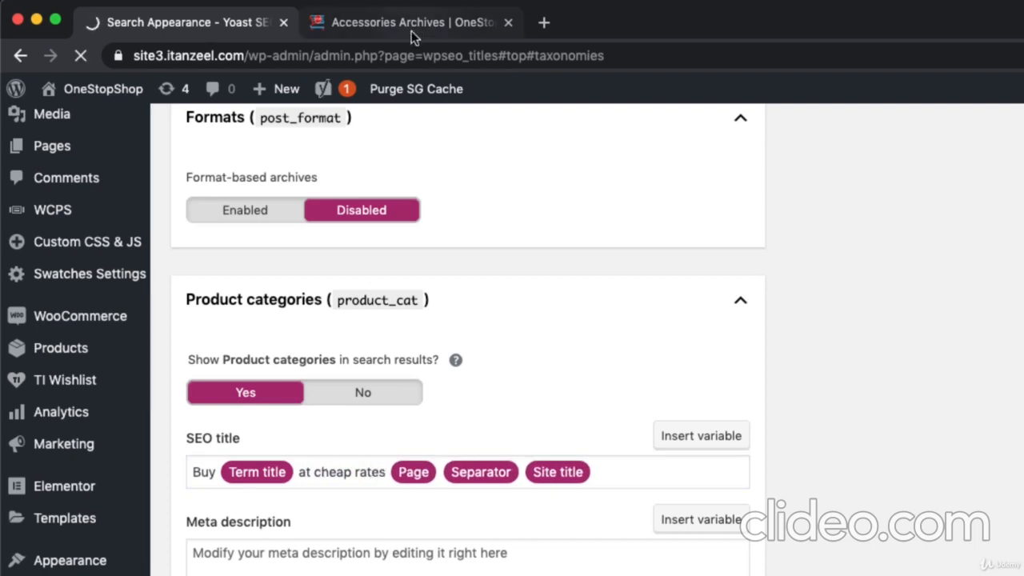
- Reload the Accessories product category page to check its page title
click(410, 36)
click(521, 57)
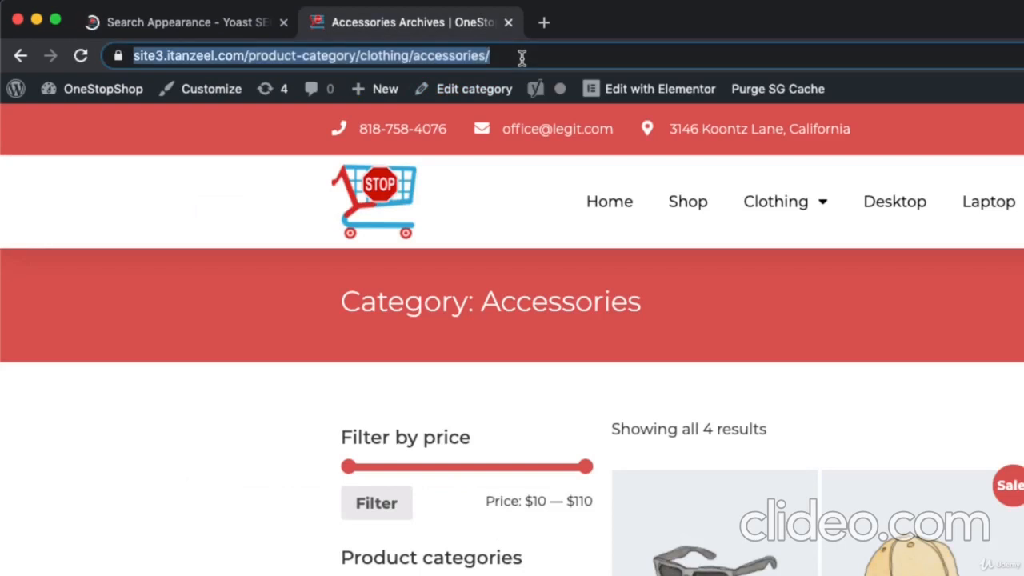
key(Return)
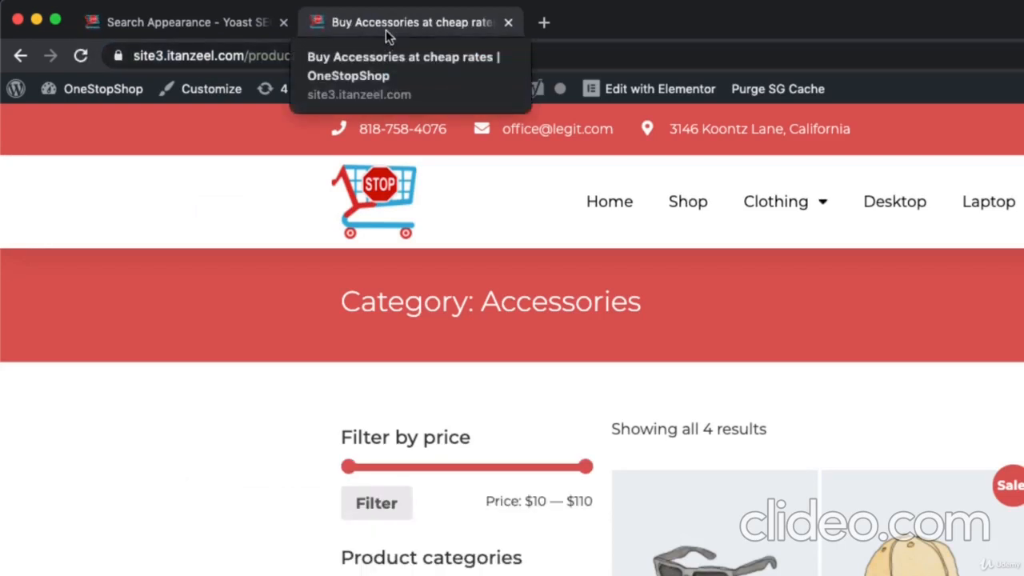
- View the Hoodies, Tshirts, Laptop and Desktop category pages to compare their page titles, ending on Laptop
mouse_move(780, 218)
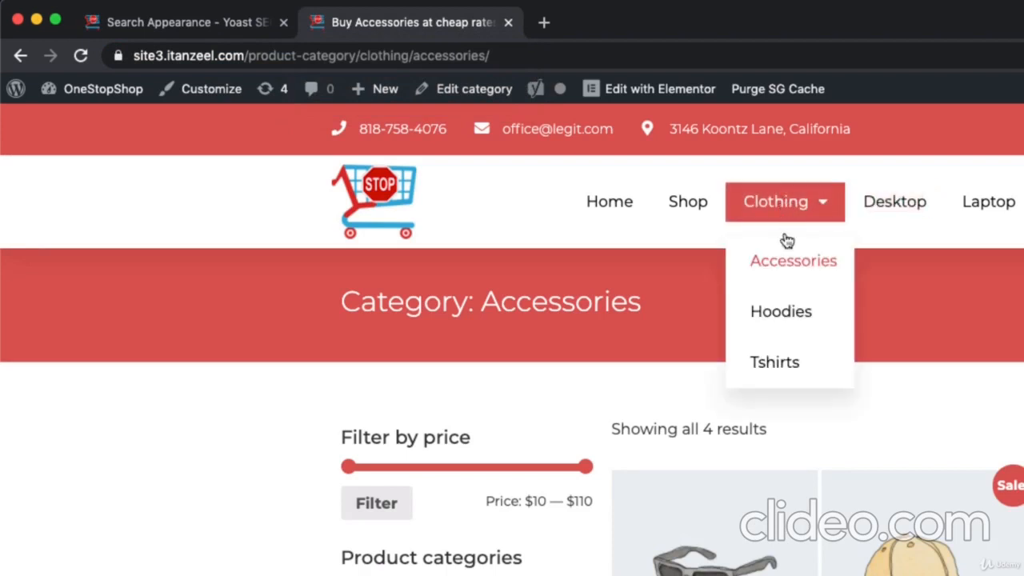
click(780, 315)
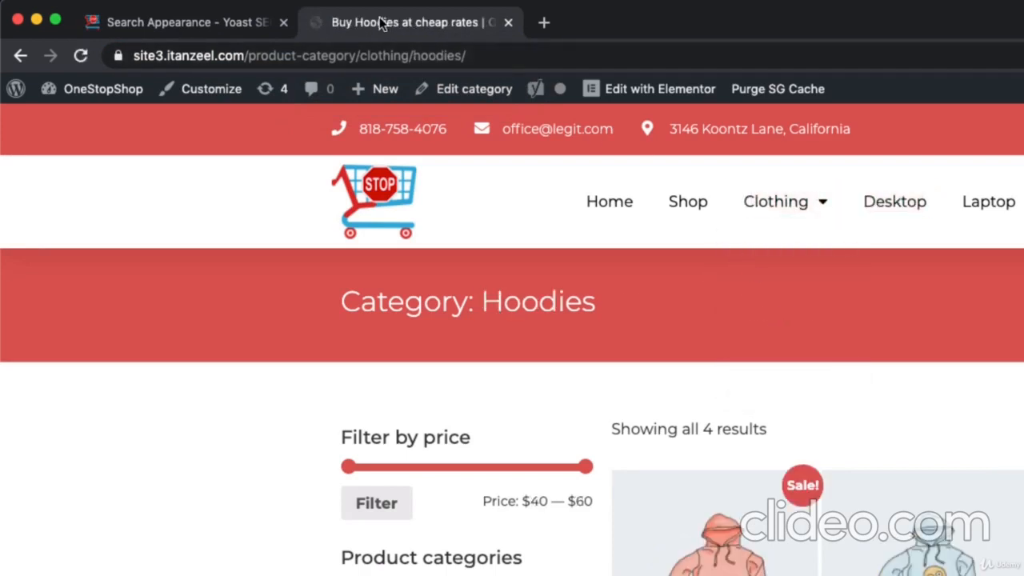
mouse_move(800, 210)
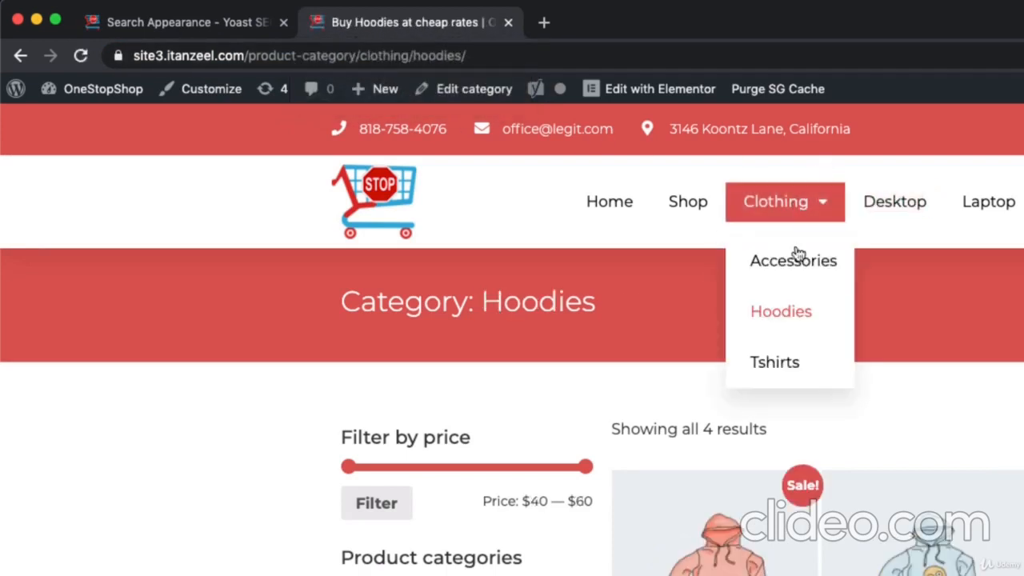
click(793, 368)
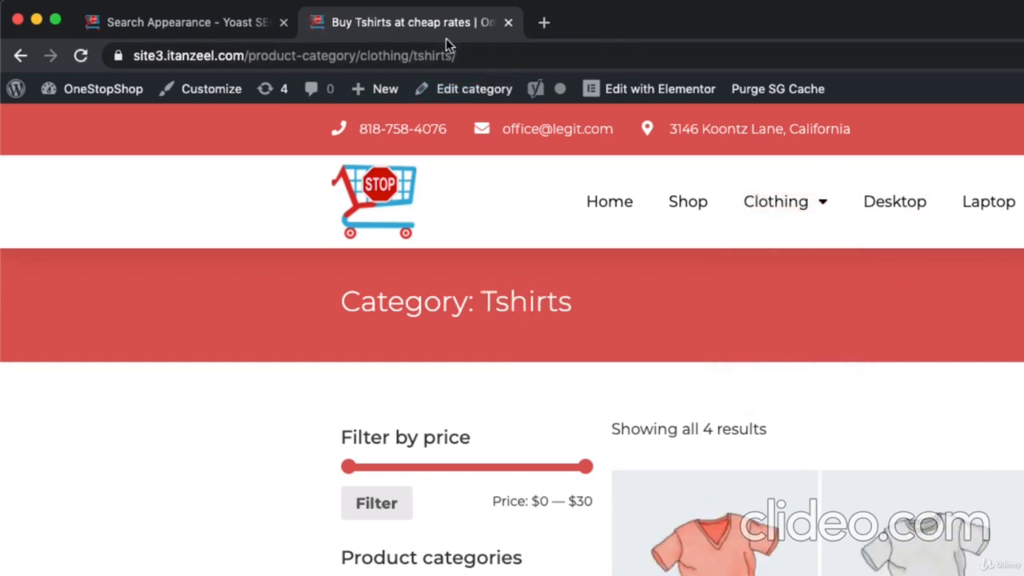
click(998, 219)
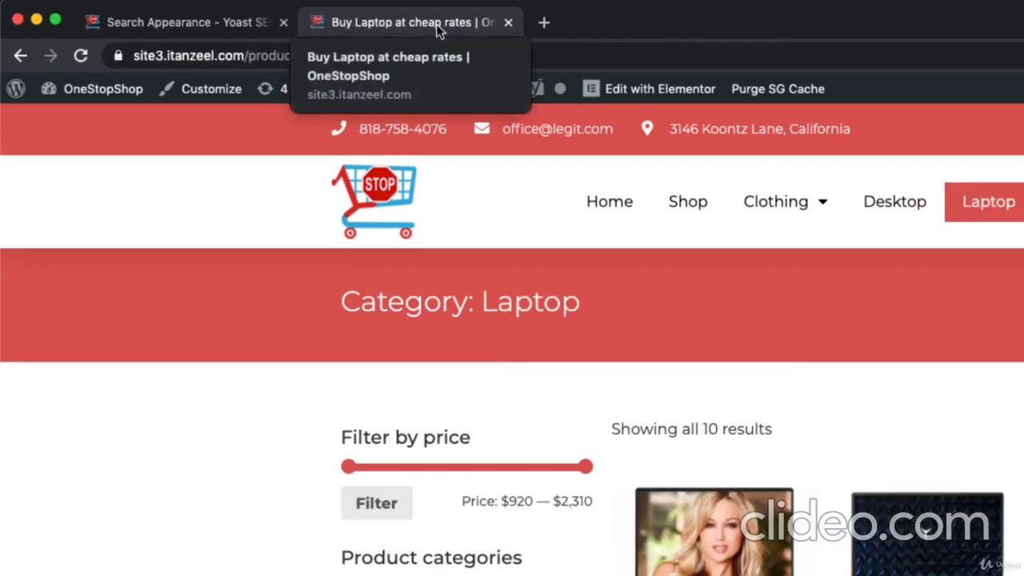
click(869, 205)
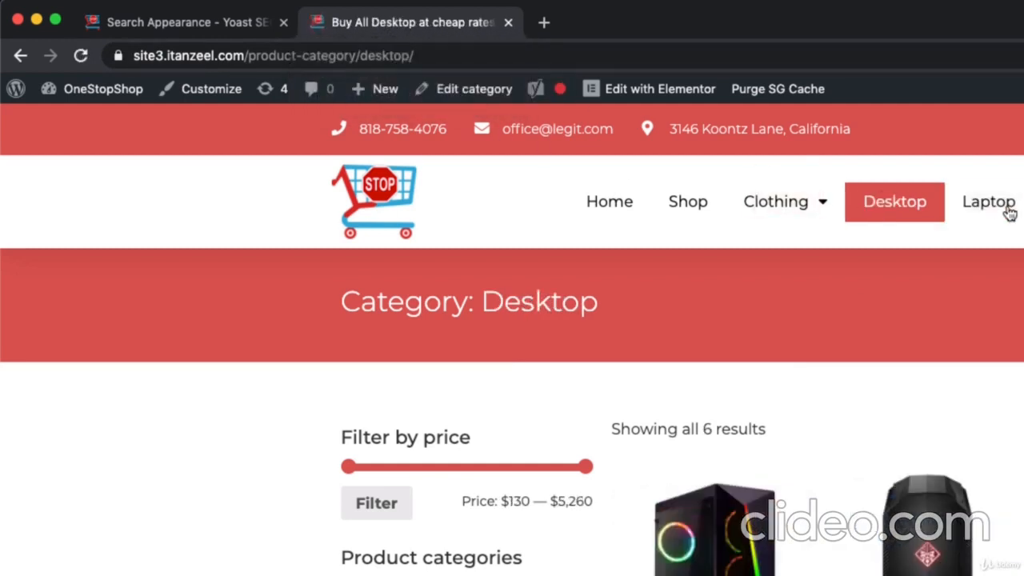
click(970, 201)
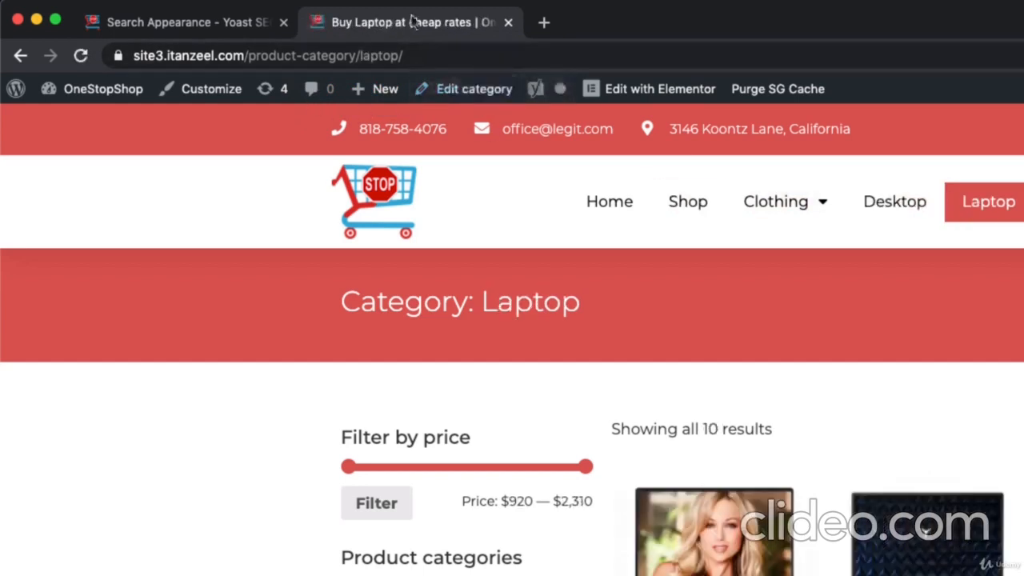
- Return to the Taxonomies settings and expand Product categories to review the SEO title template
click(188, 24)
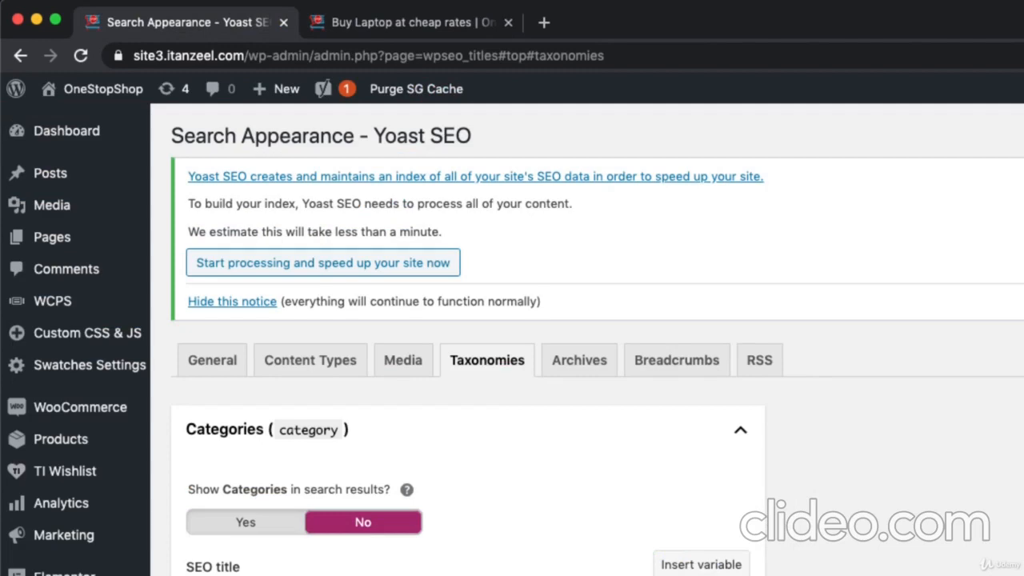
scroll(320, 400, down, 10)
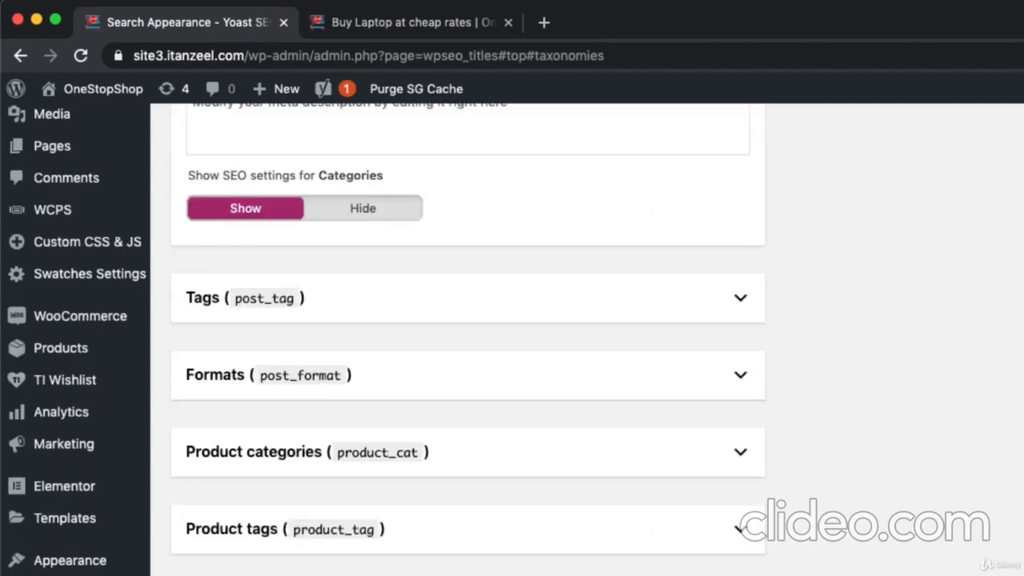
click(358, 461)
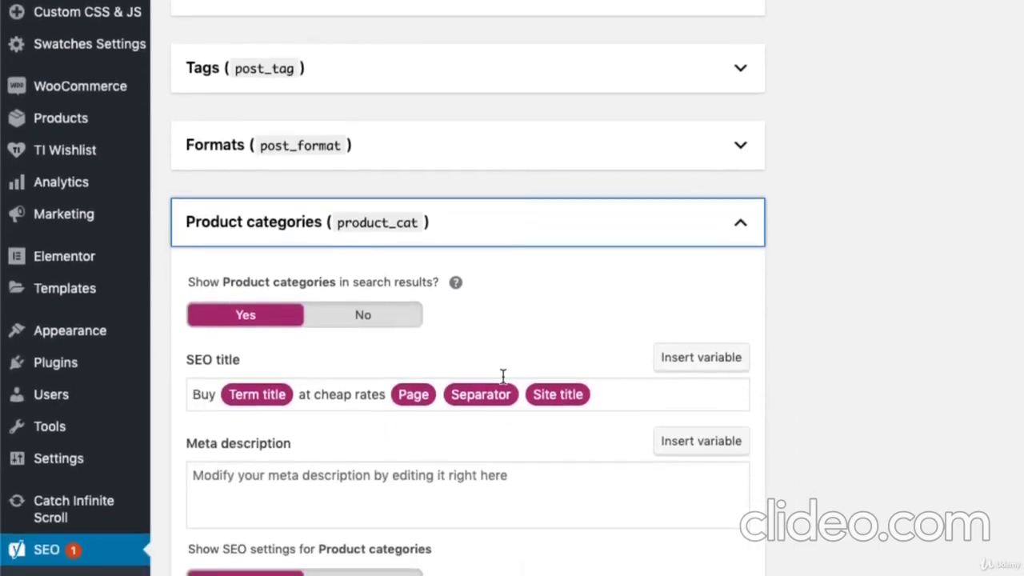
- Open the Laptop product category for editing and bring up the SEO title field of its Google preview snippet
click(368, 17)
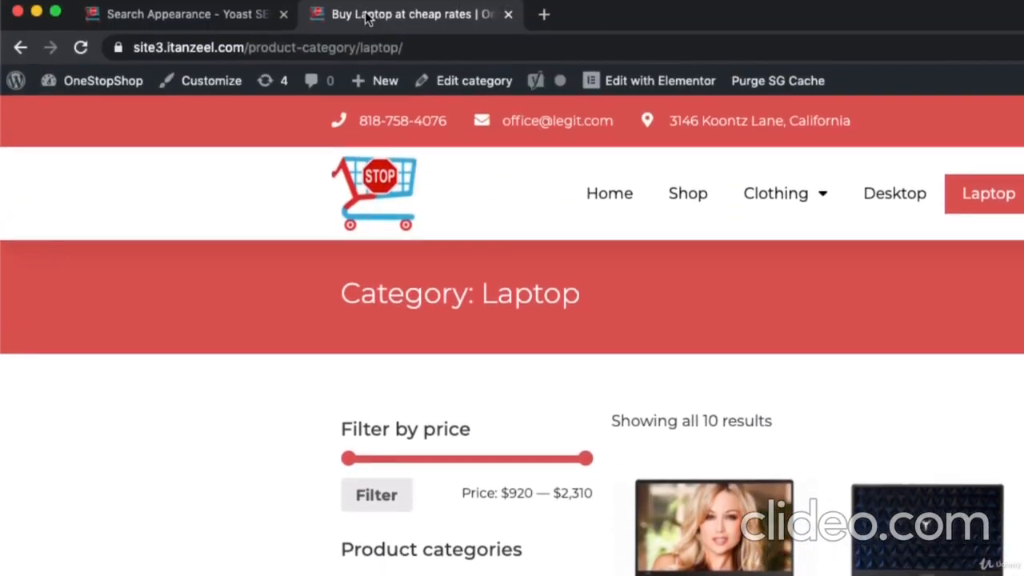
click(488, 86)
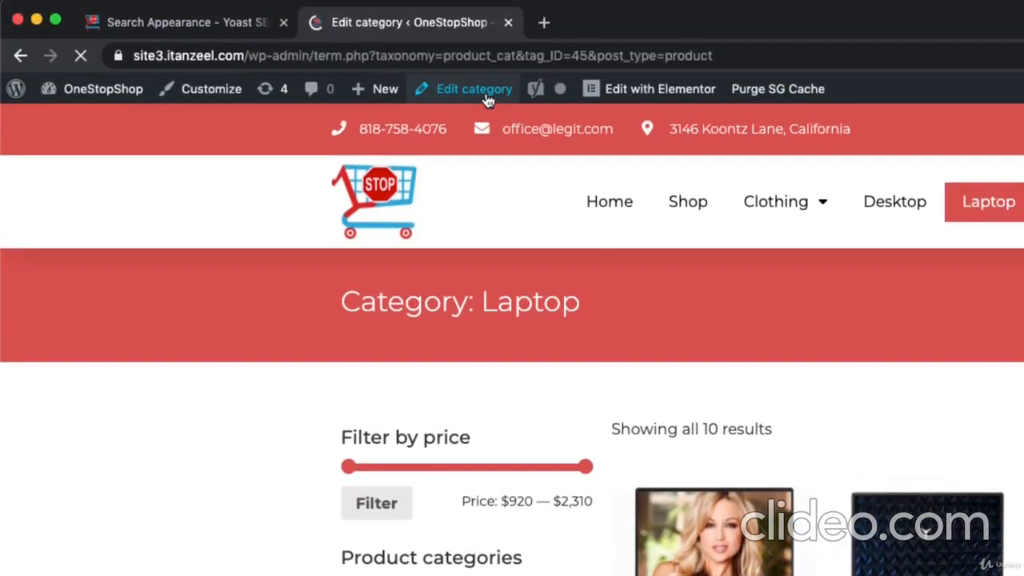
scroll(456, 548, down, 5)
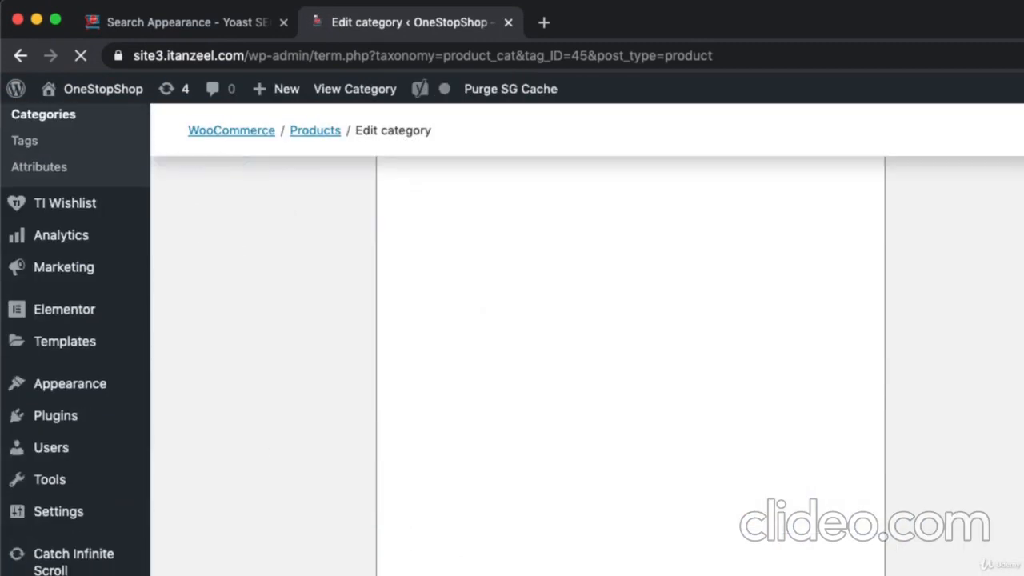
scroll(276, 385, down, 8)
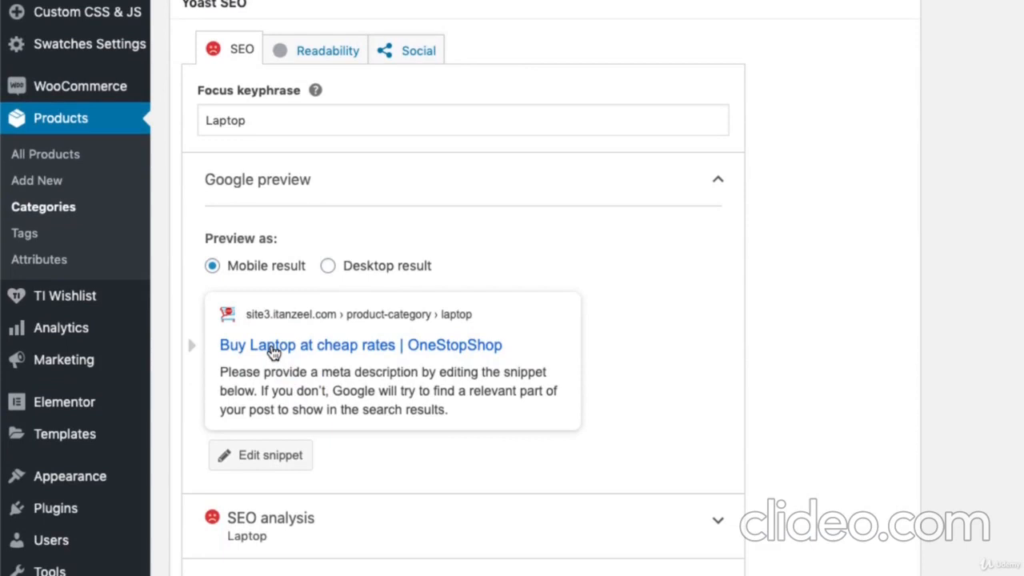
scroll(438, 315, up, 10)
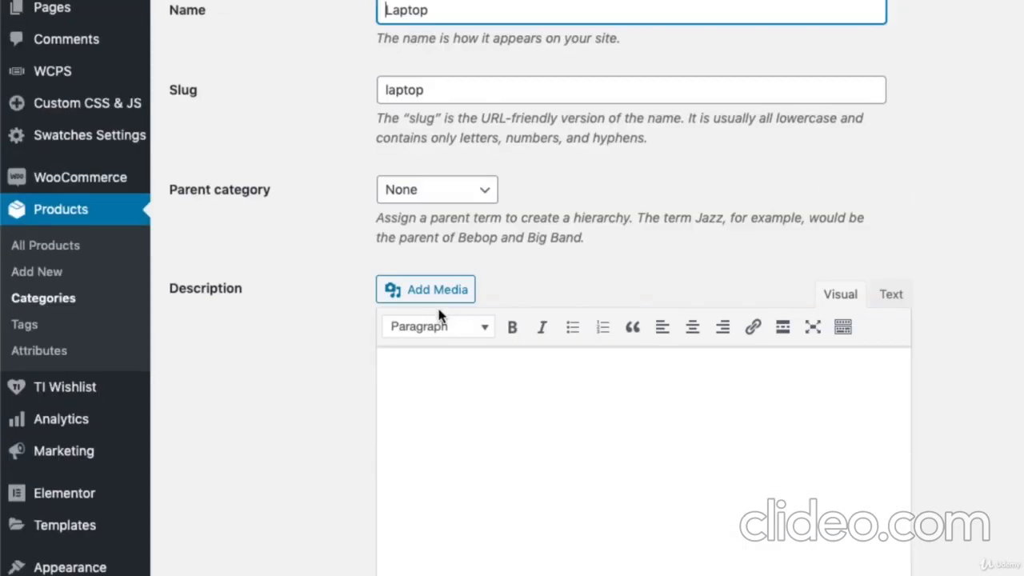
scroll(439, 315, down, 10)
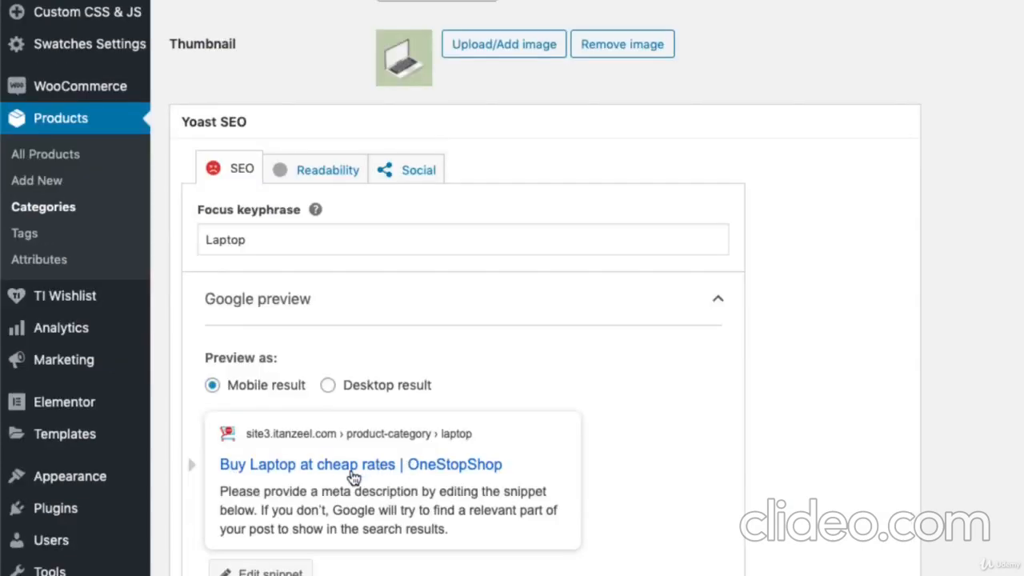
scroll(393, 489, down, 5)
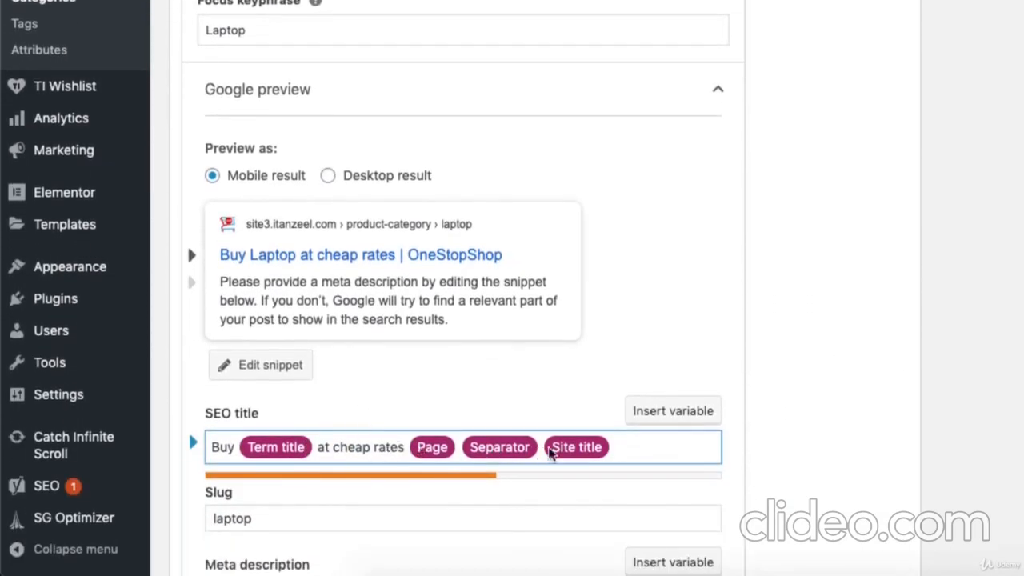
- Append a Separator variable and "HP | DELL | Lenovo" to the Laptop category's SEO title, and update the category
click(676, 422)
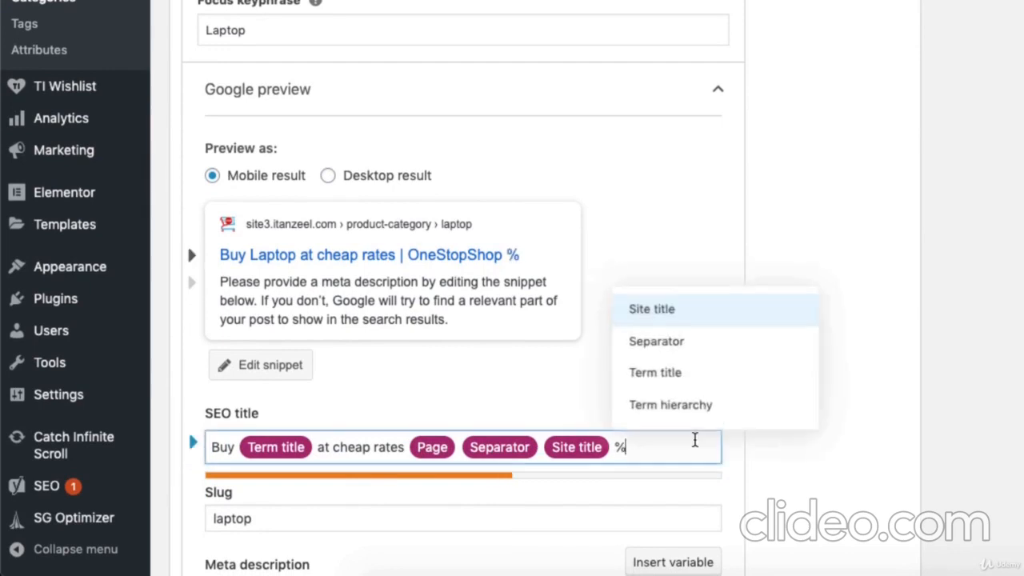
click(686, 346)
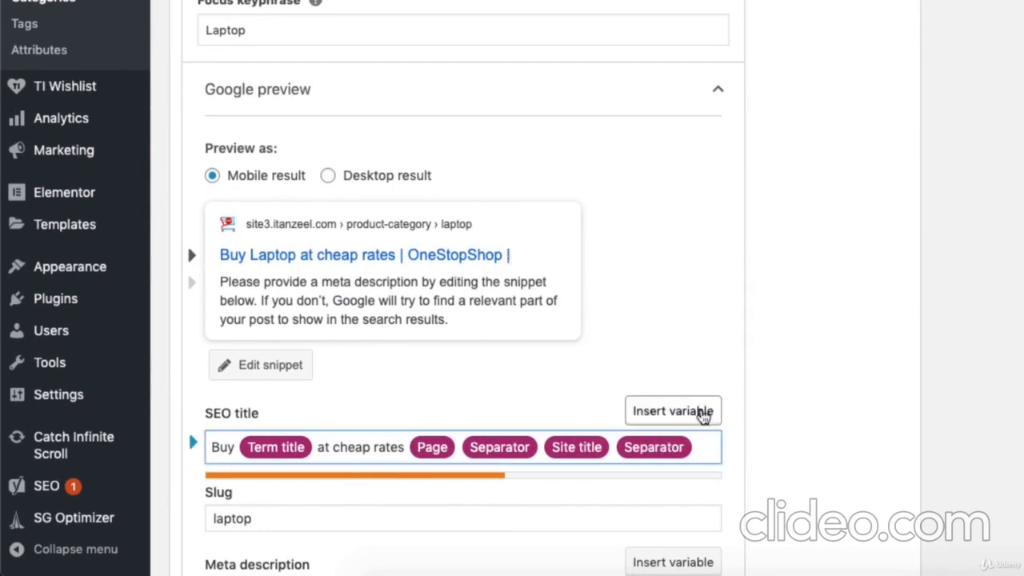
text(HP |)
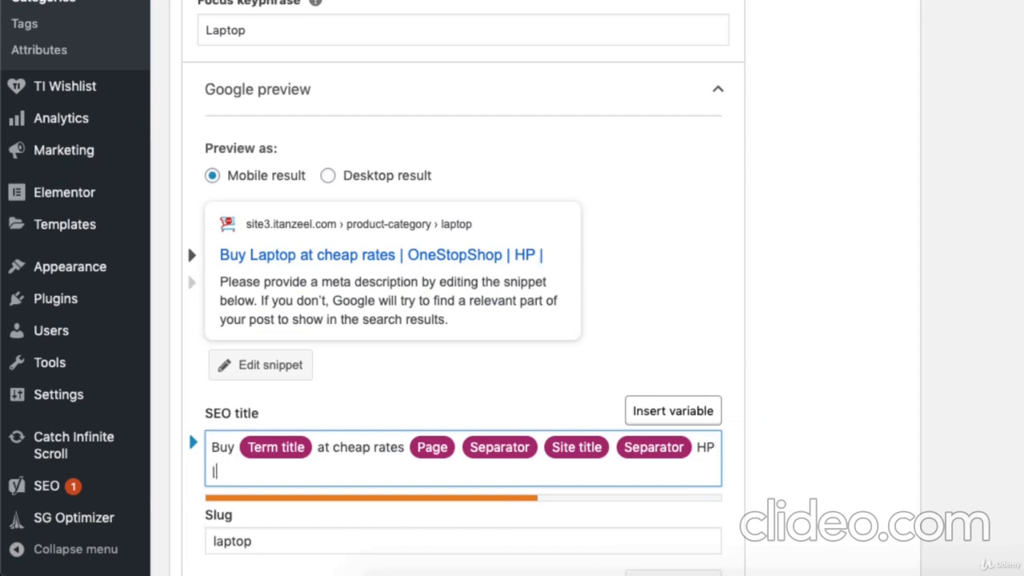
text( DELL |)
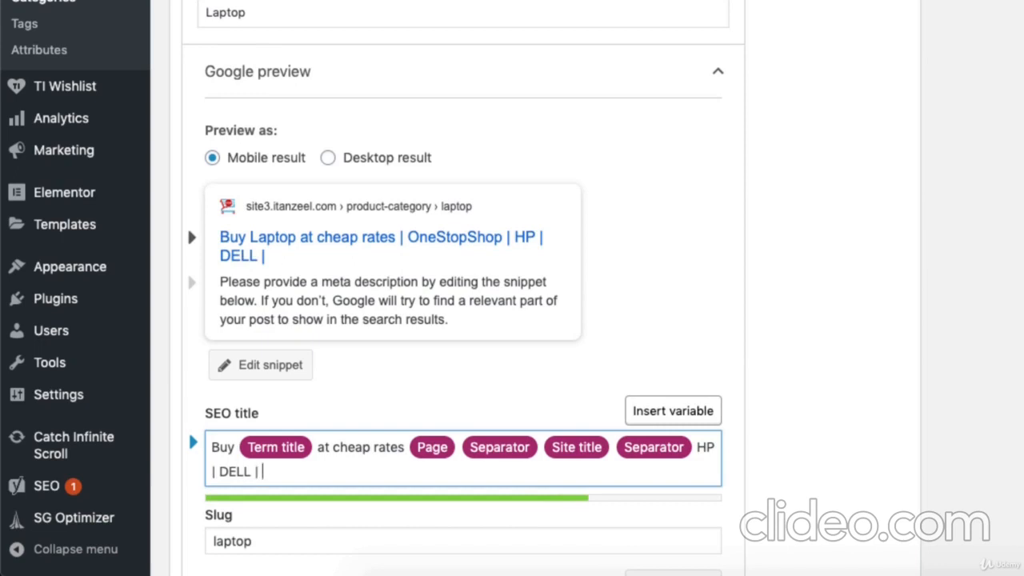
text(Len)
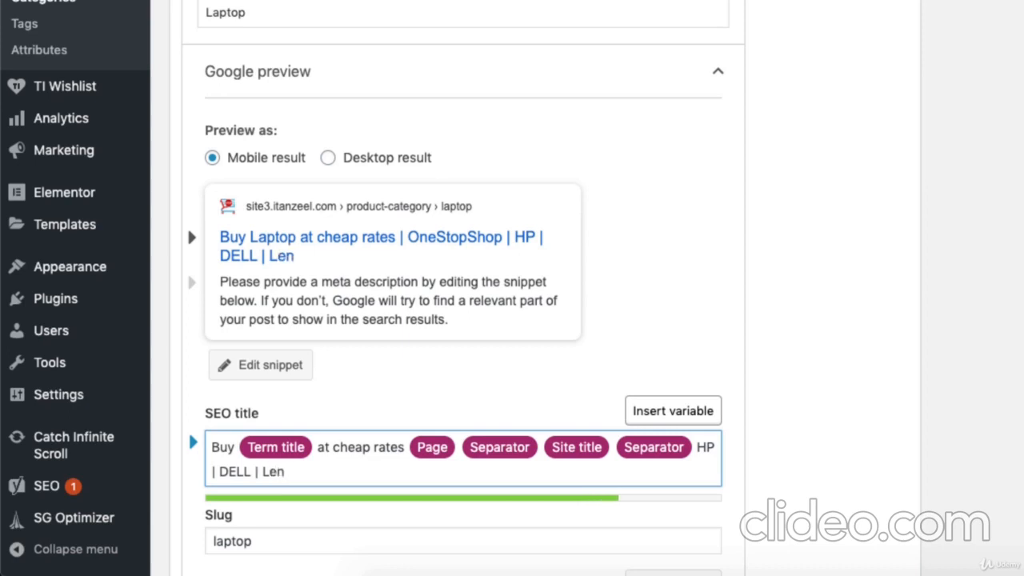
text(ovo)
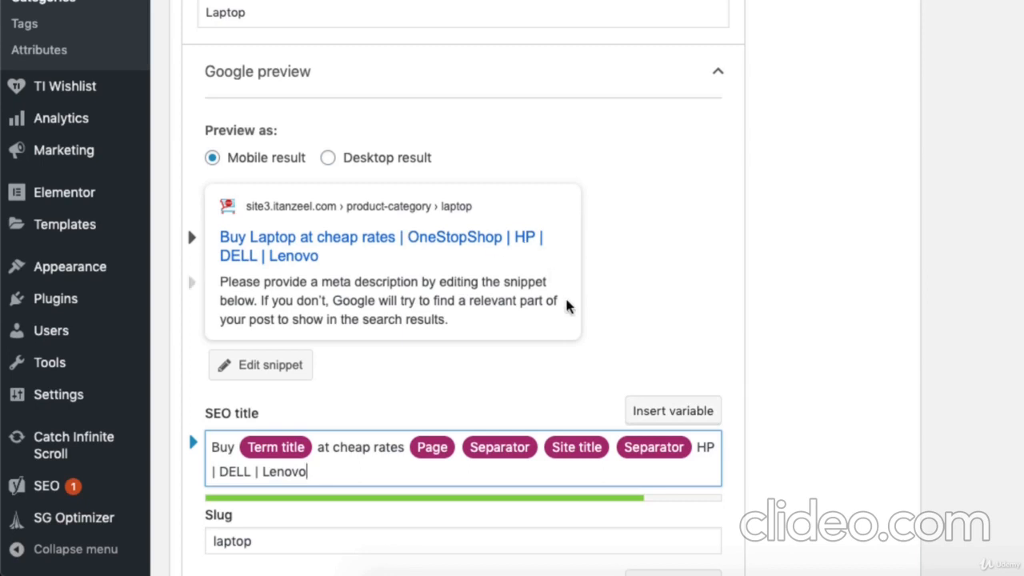
scroll(567, 306, down, 5)
click(200, 503)
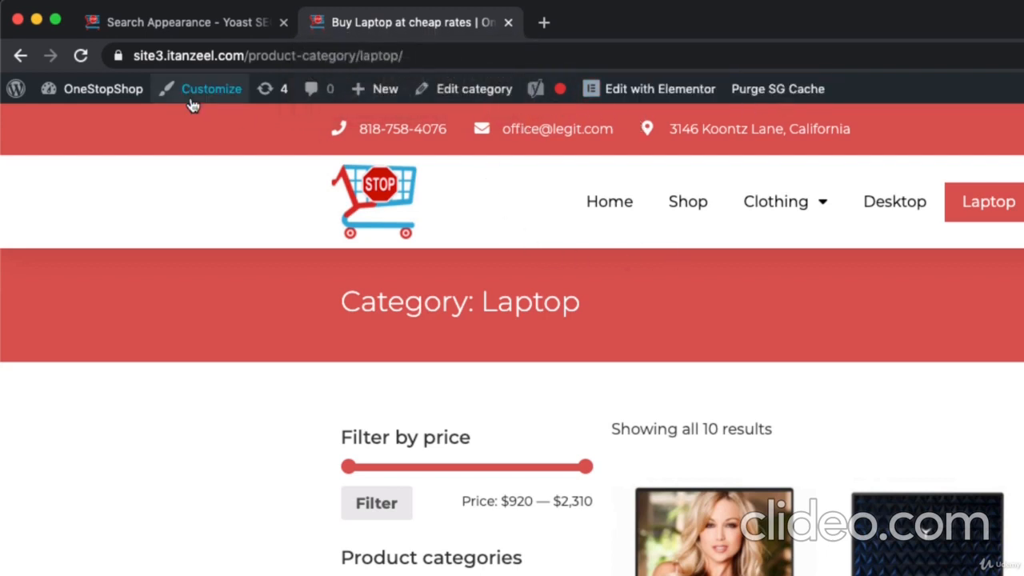
- Return to the Yoast Taxonomies settings and expand Product tags to review its search appearance options
click(183, 22)
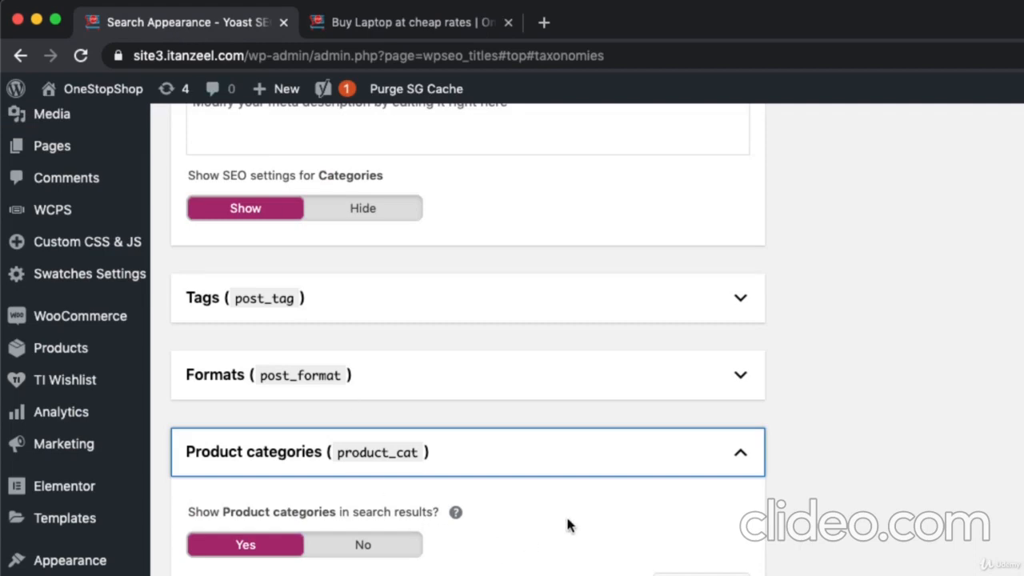
scroll(567, 524, down, 2)
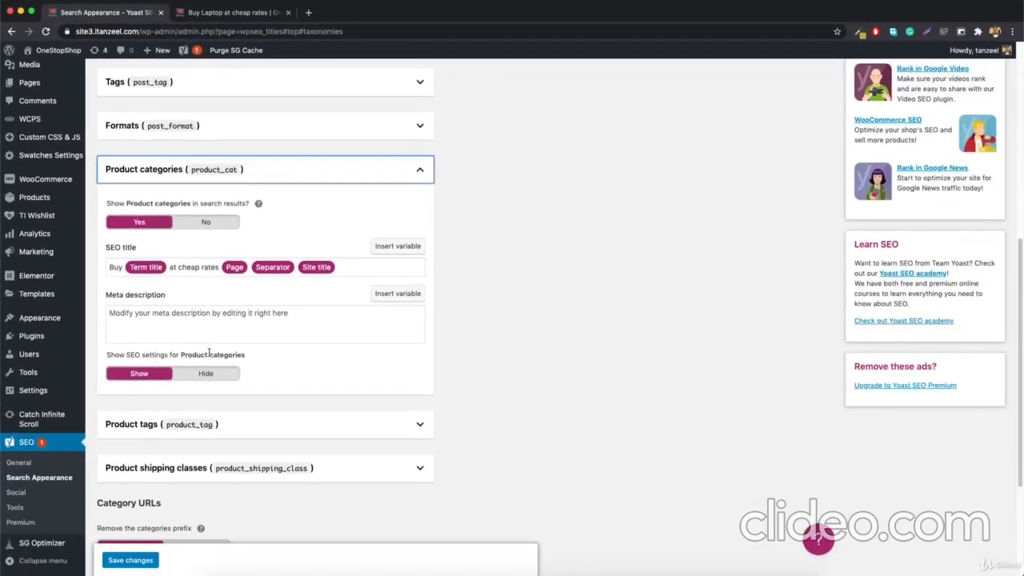
scroll(209, 353, down, 3)
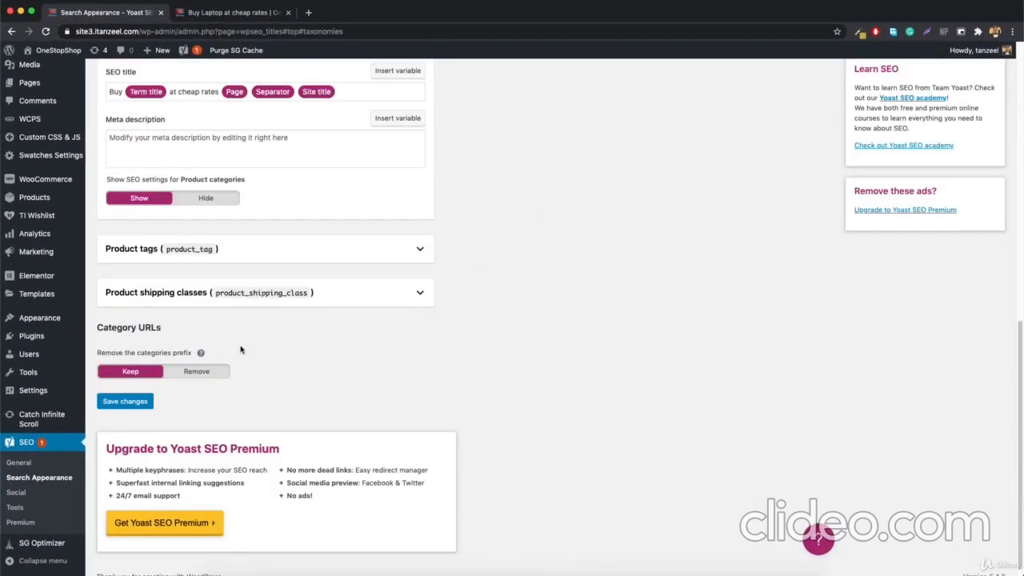
click(151, 249)
scroll(241, 309, down, 3)
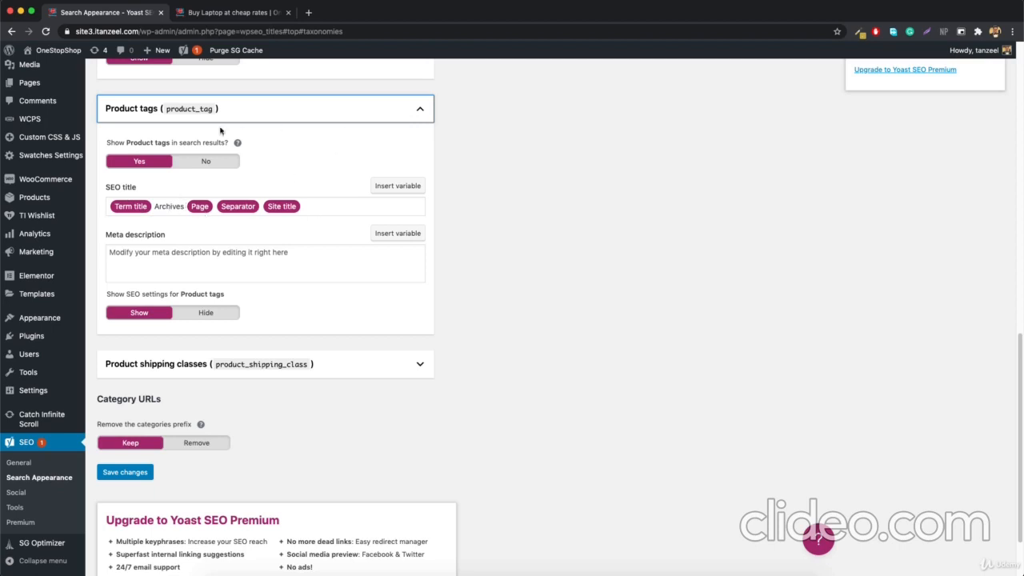
- Expand the Product shipping classes settings and set showing them in search results to No
click(258, 366)
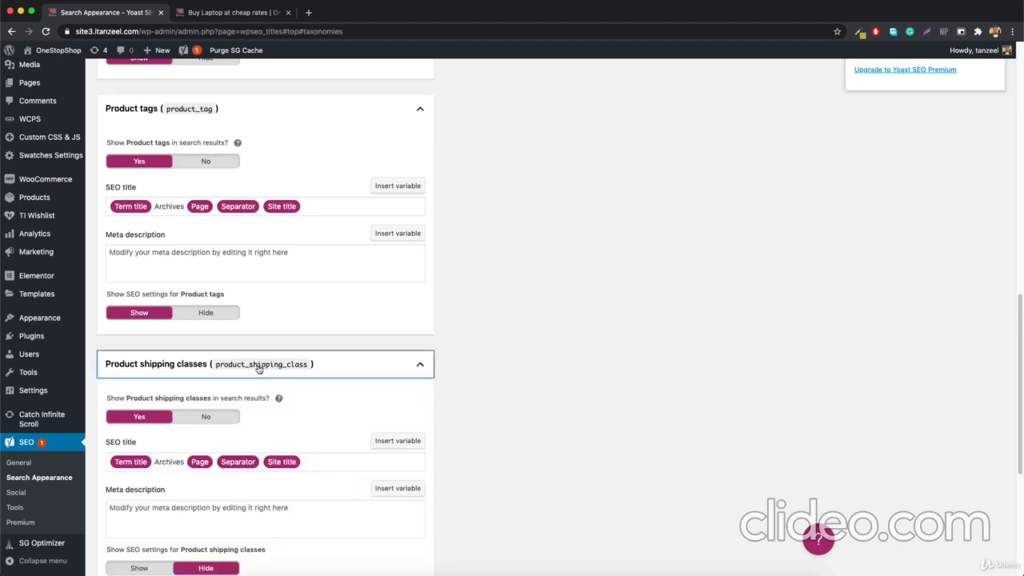
click(207, 417)
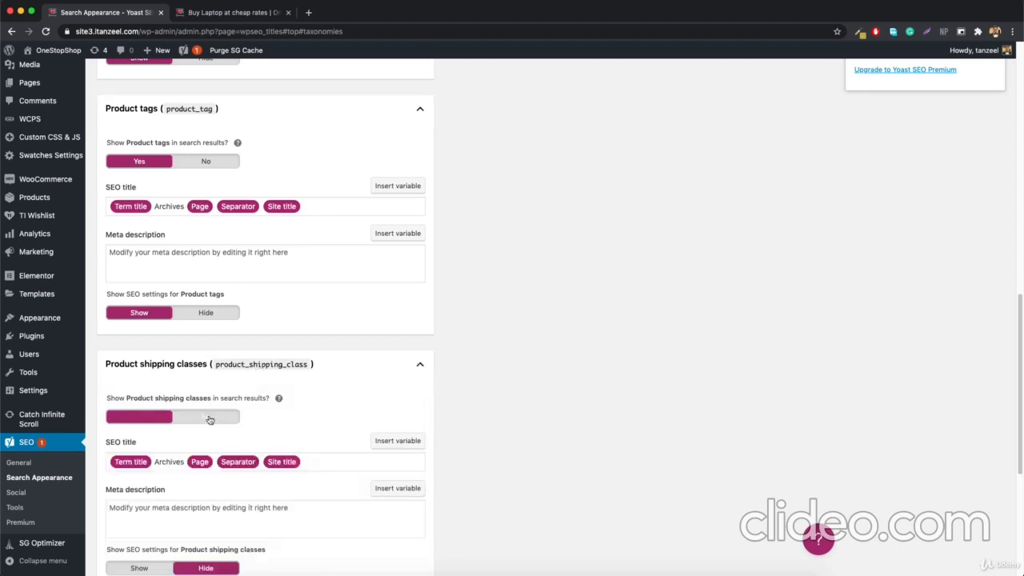
- Read the help on removing the categories prefix under Category URLs, and save the Taxonomies settings
scroll(208, 417, down, 3)
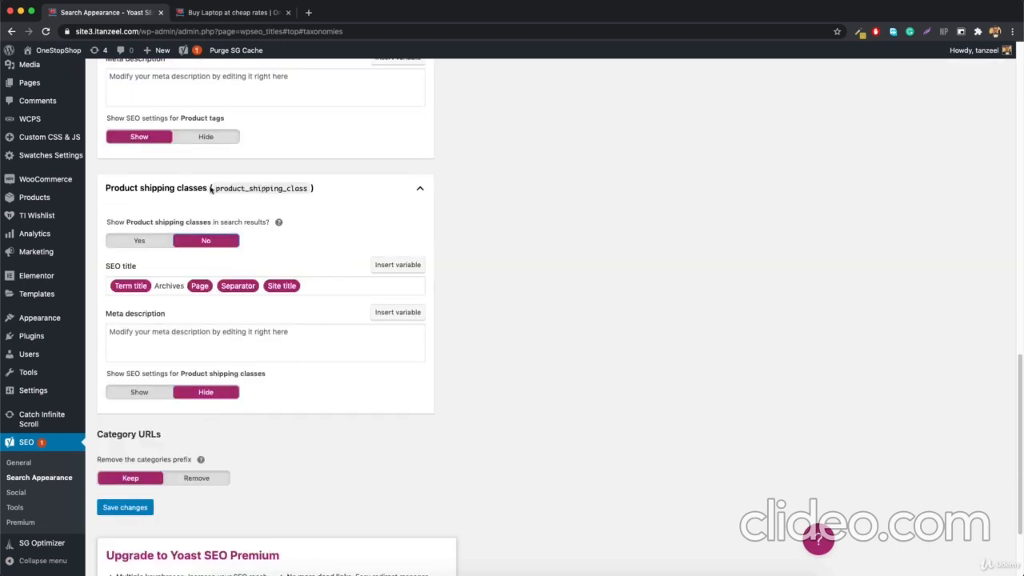
mouse_move(62, 178)
click(200, 459)
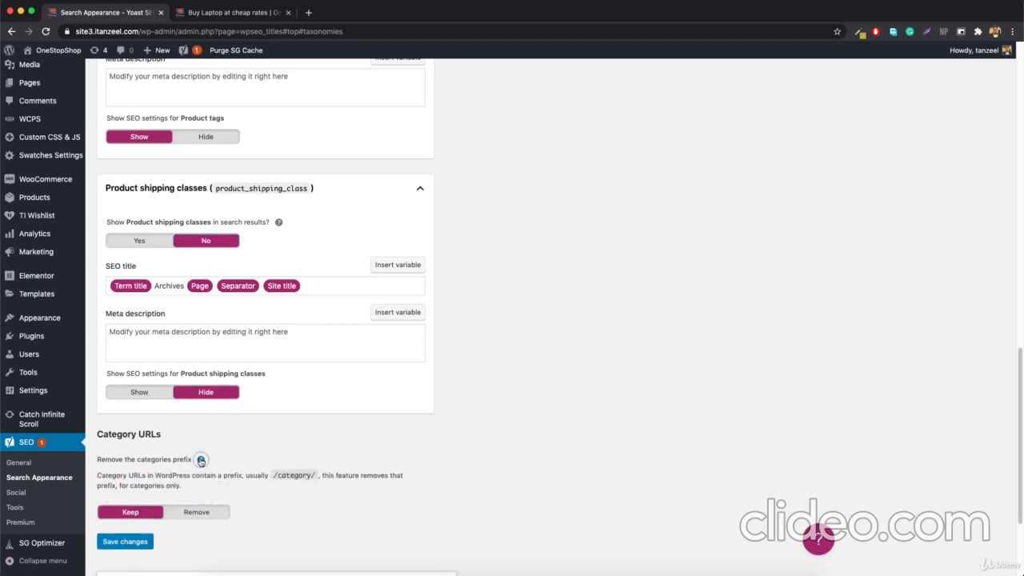
drag(276, 475, 310, 475)
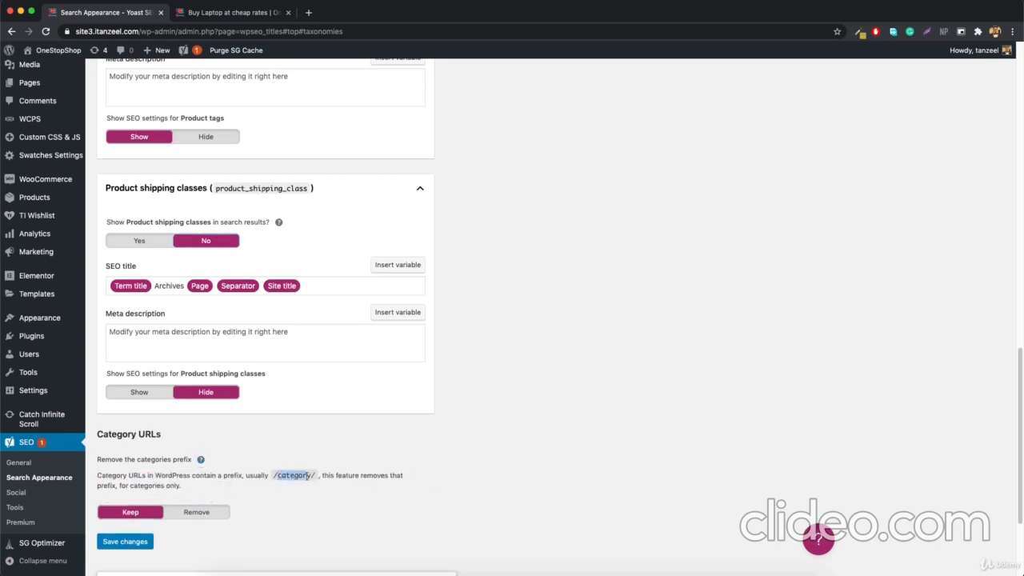
click(311, 476)
click(130, 542)
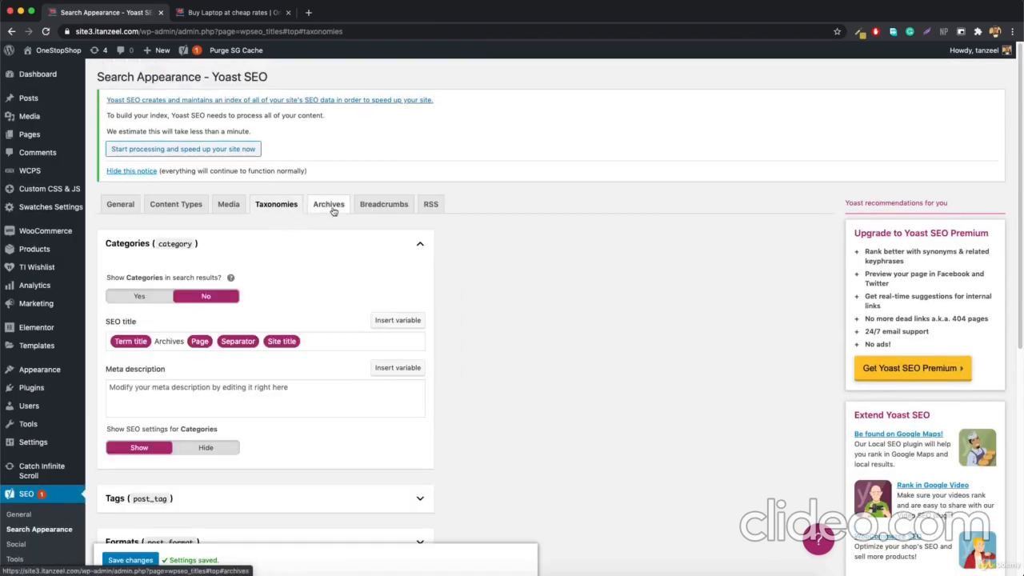
- Disable author archives and date archives in Yoast's Archives settings
click(329, 206)
scroll(334, 211, down, 1)
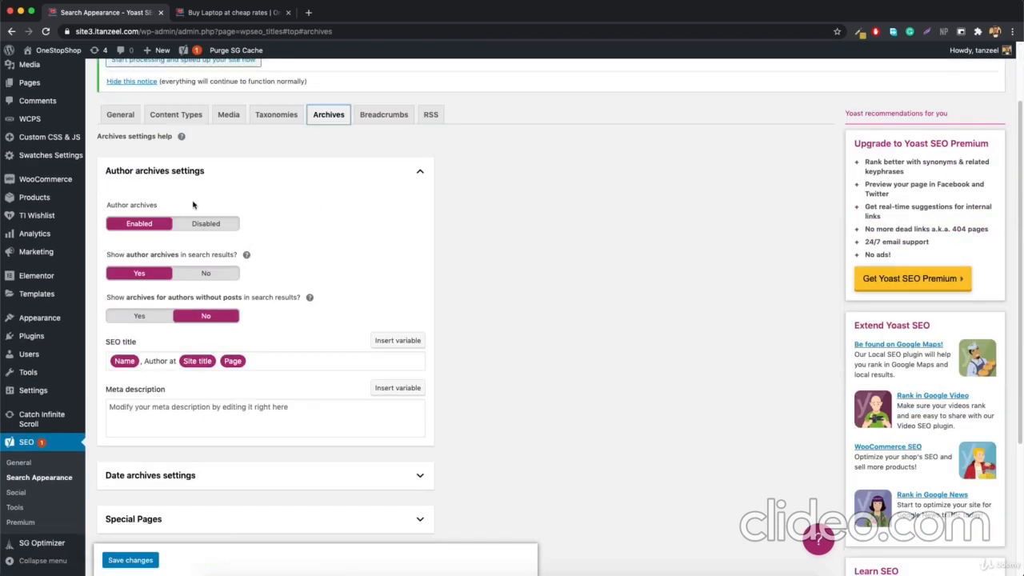
click(212, 225)
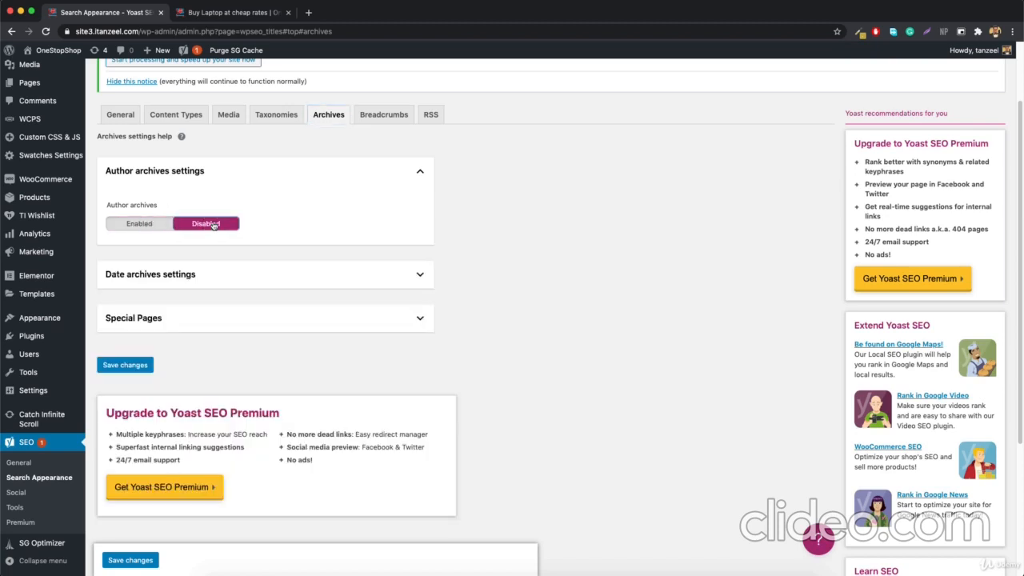
click(255, 280)
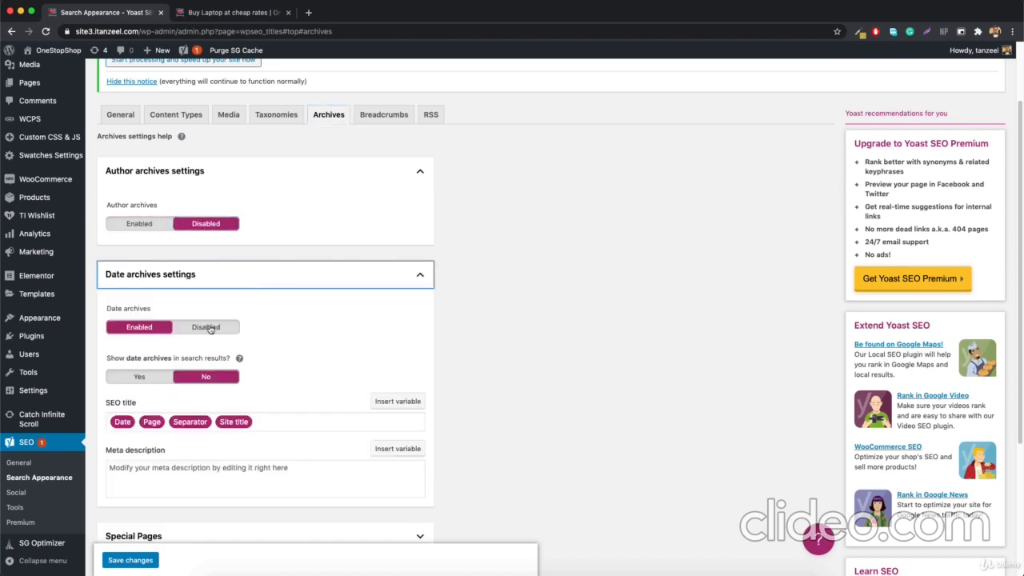
click(206, 327)
click(141, 328)
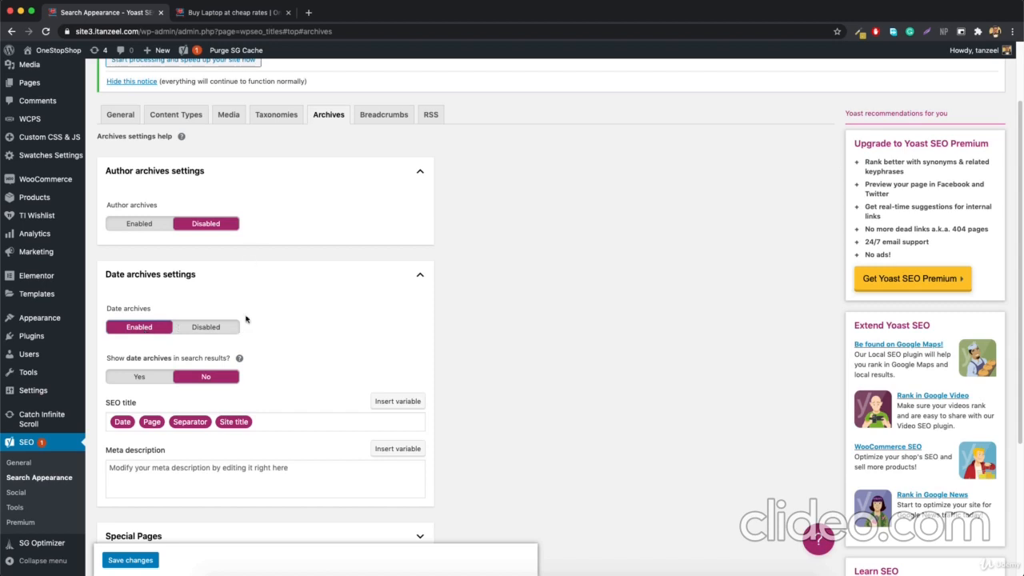
click(205, 328)
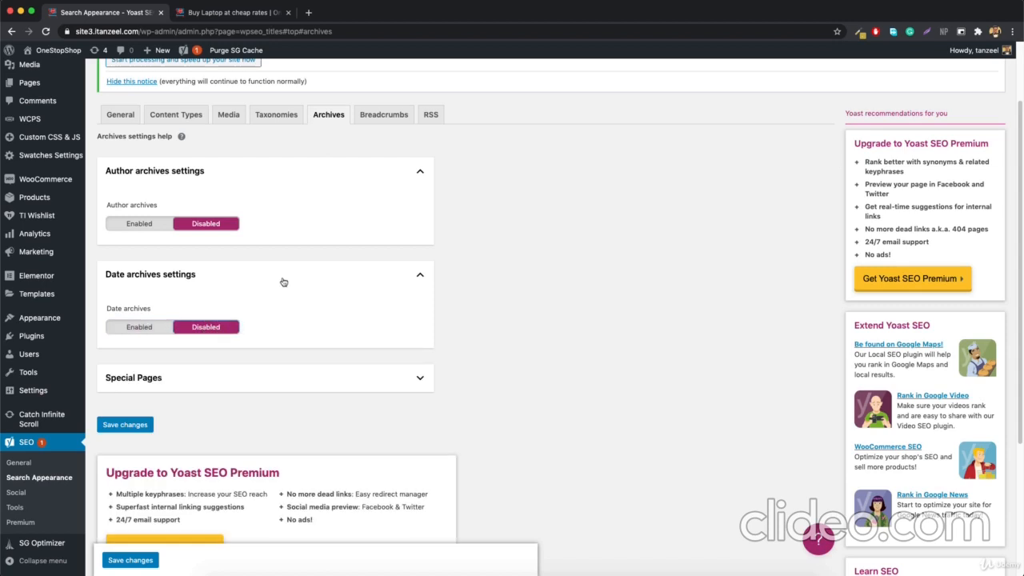
- Expand Special Pages to review the search and 404 page titles, and save the Archives settings
click(226, 377)
scroll(280, 336, down, 2)
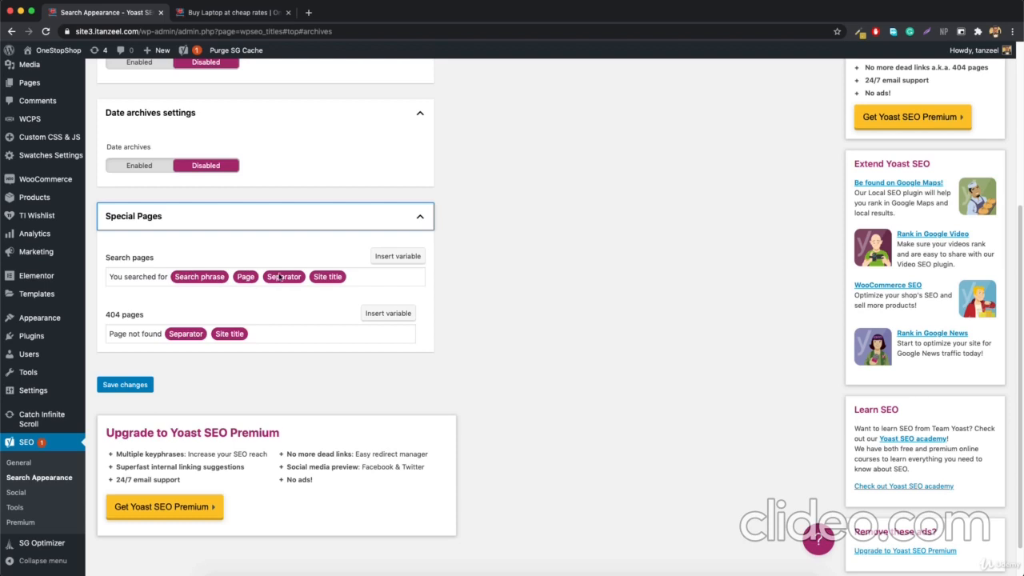
click(126, 386)
- Search the storefront for "a" to check the browser title of the search results page
click(244, 13)
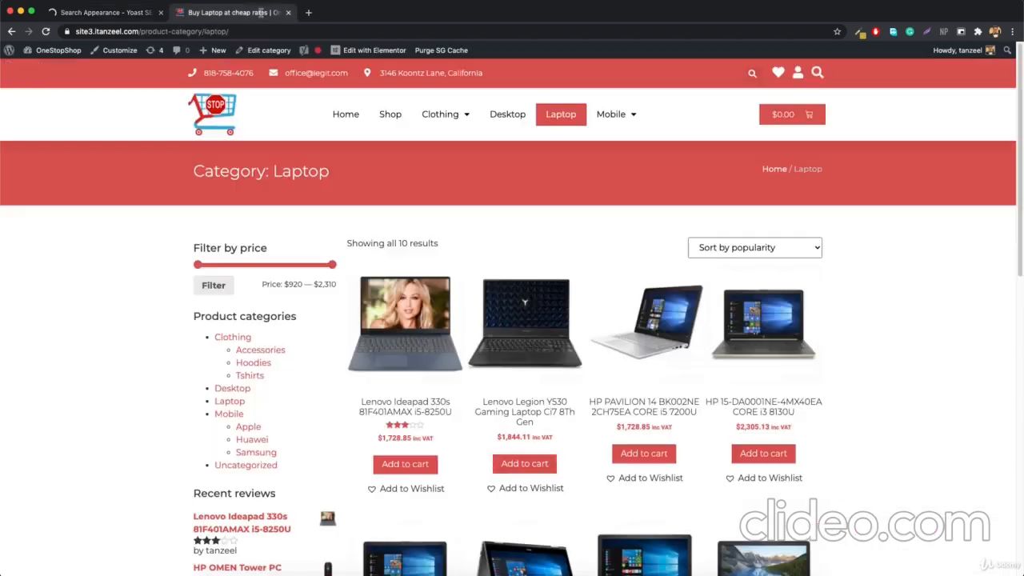
click(753, 73)
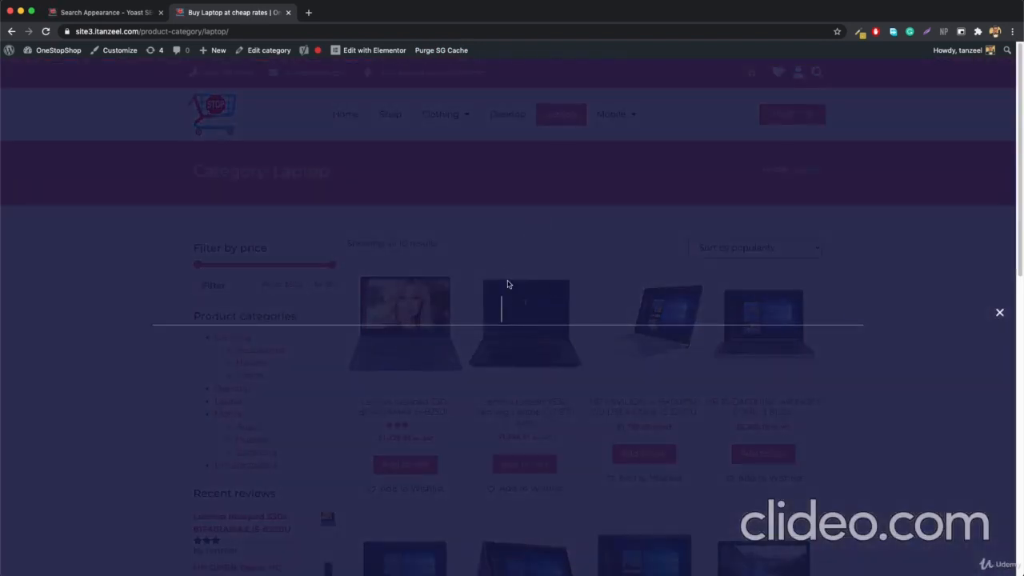
text(a)
key(Return)
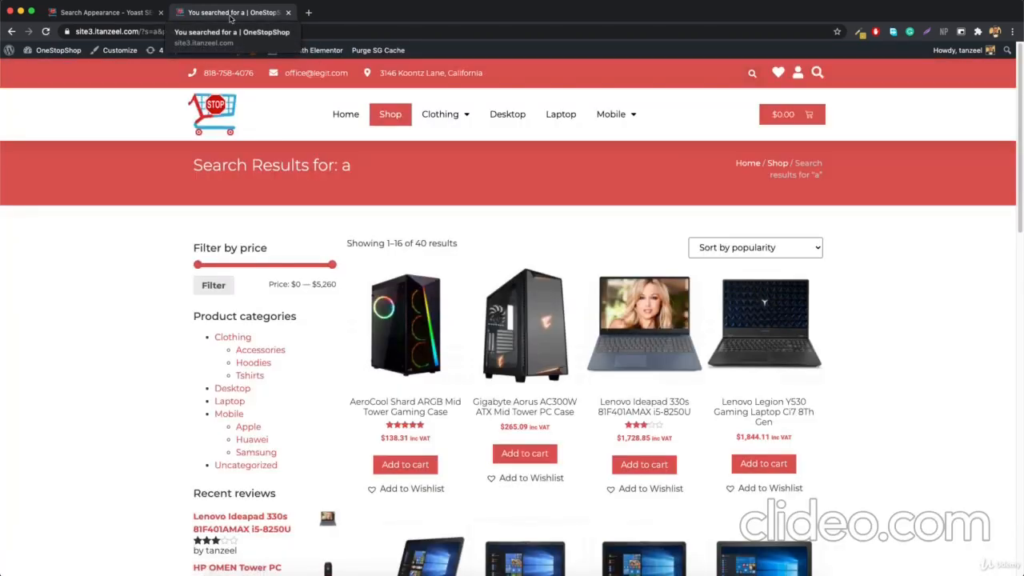
- Return to the Archives settings and expand Date archives and Special Pages to review the title templates
click(128, 12)
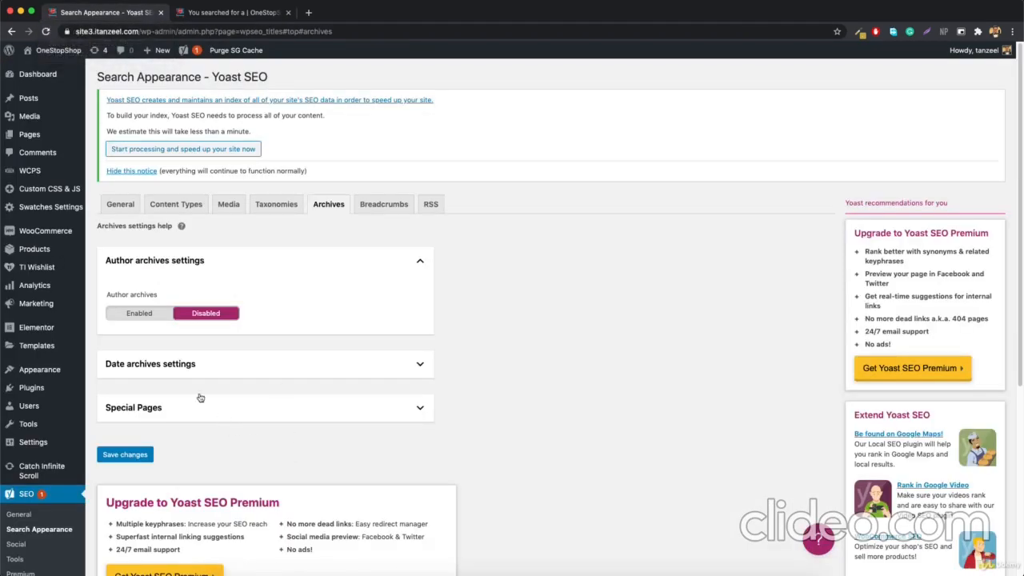
click(208, 371)
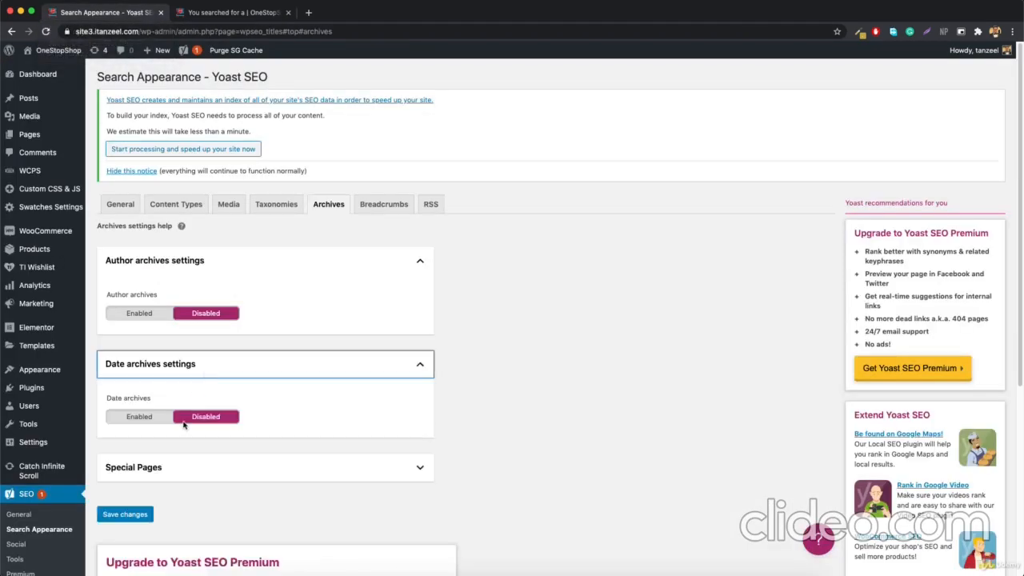
click(217, 475)
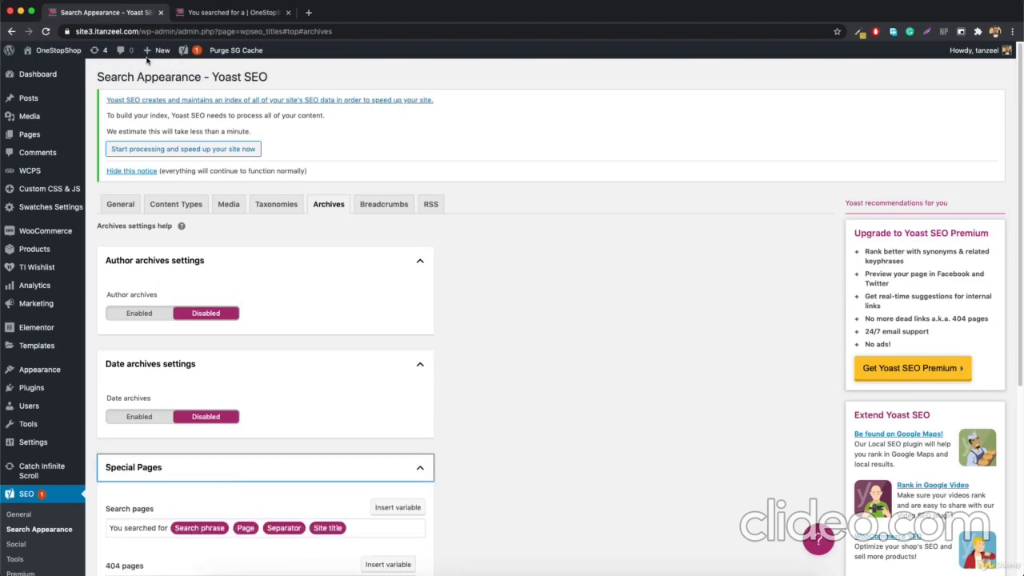
scroll(253, 393, down, 3)
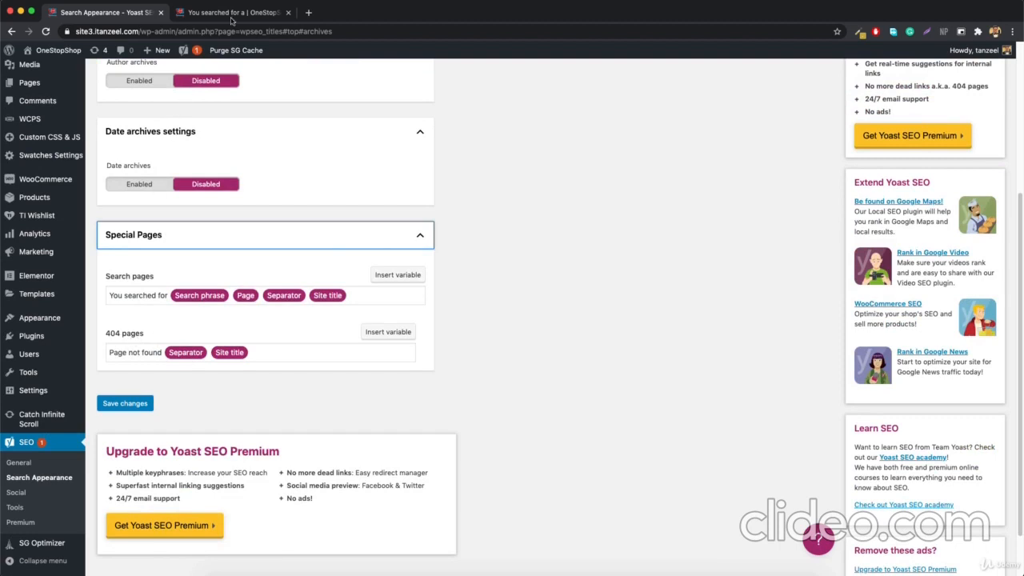
- Replace the search query in the storefront address with a nonsense path to check the 404 page title
click(245, 11)
click(265, 31)
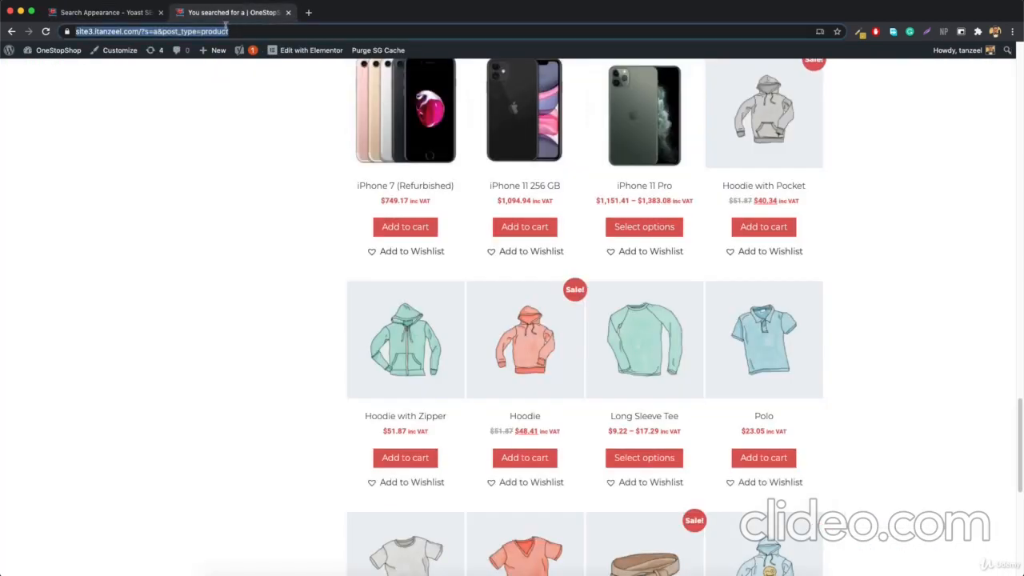
drag(254, 31, 168, 62)
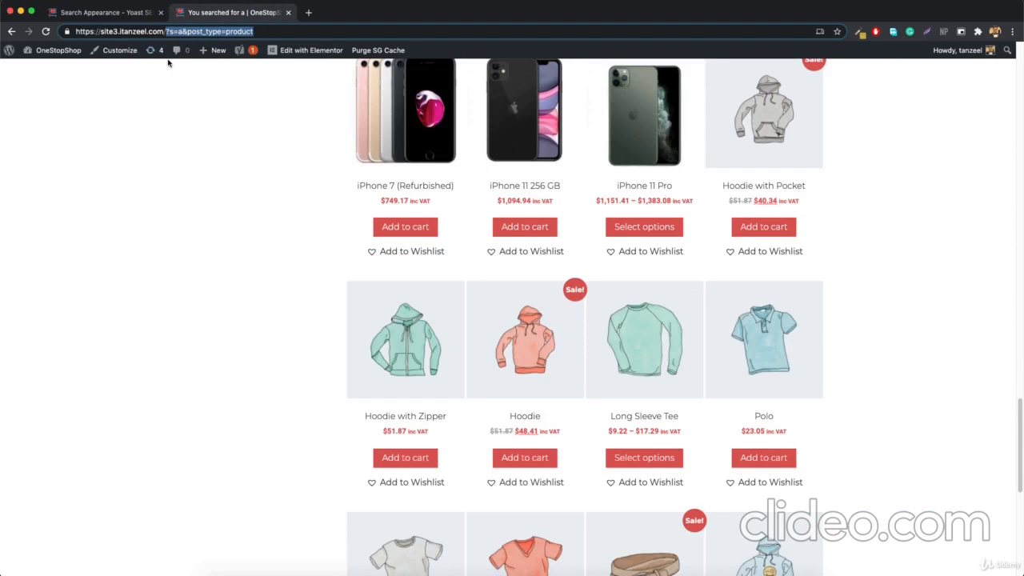
text(jhjhsjhsjh)
key(Return)
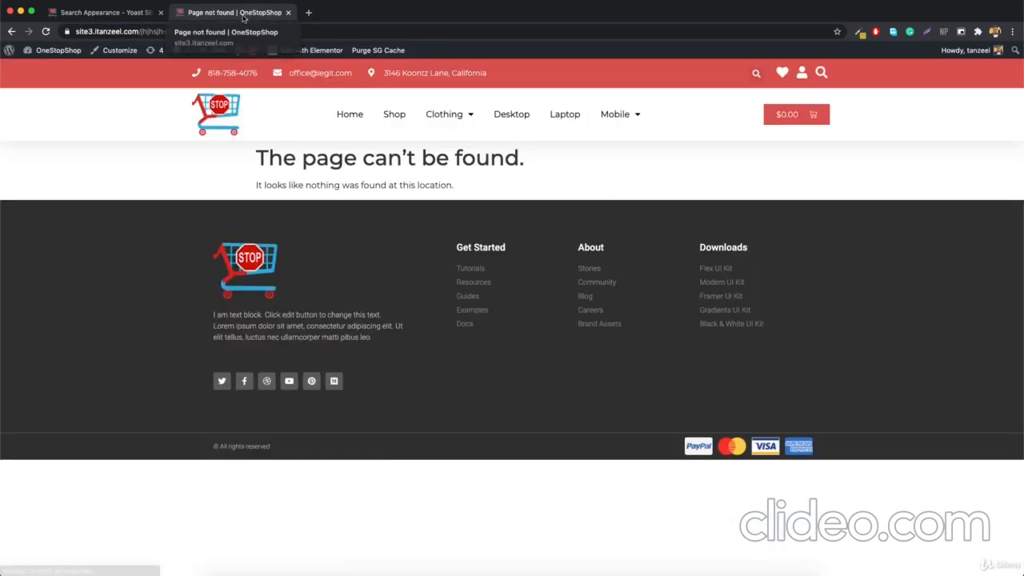
- Insert "Alas!" before "Page not found" in the 404 pages title under Special Pages, and save the changes
click(96, 12)
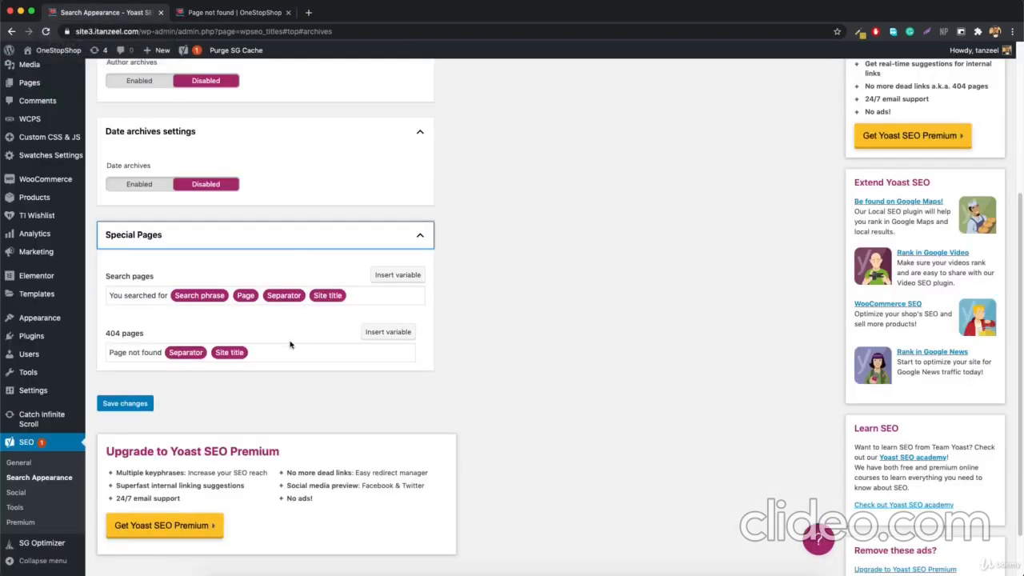
click(110, 350)
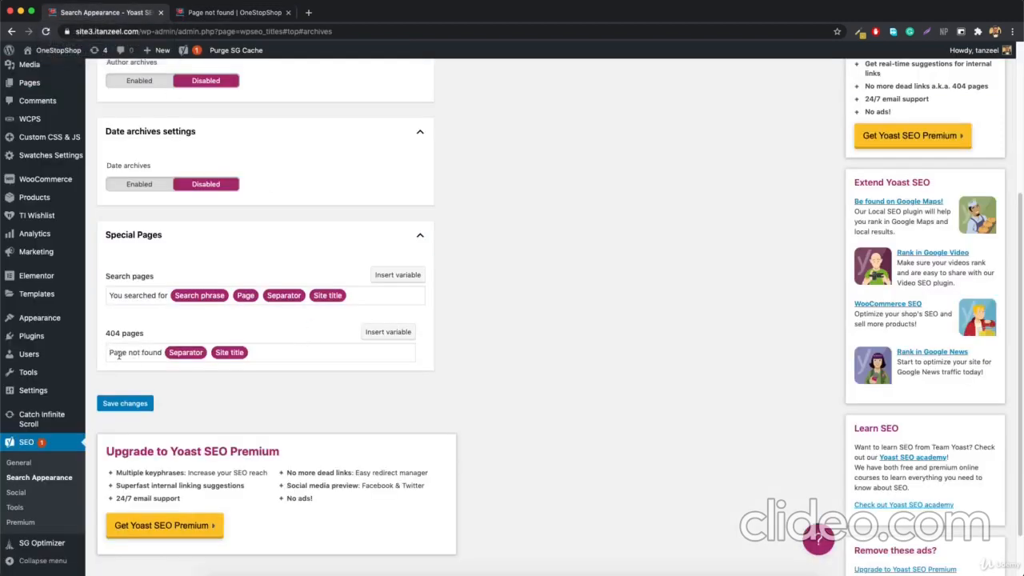
text(Als)
text(s!)
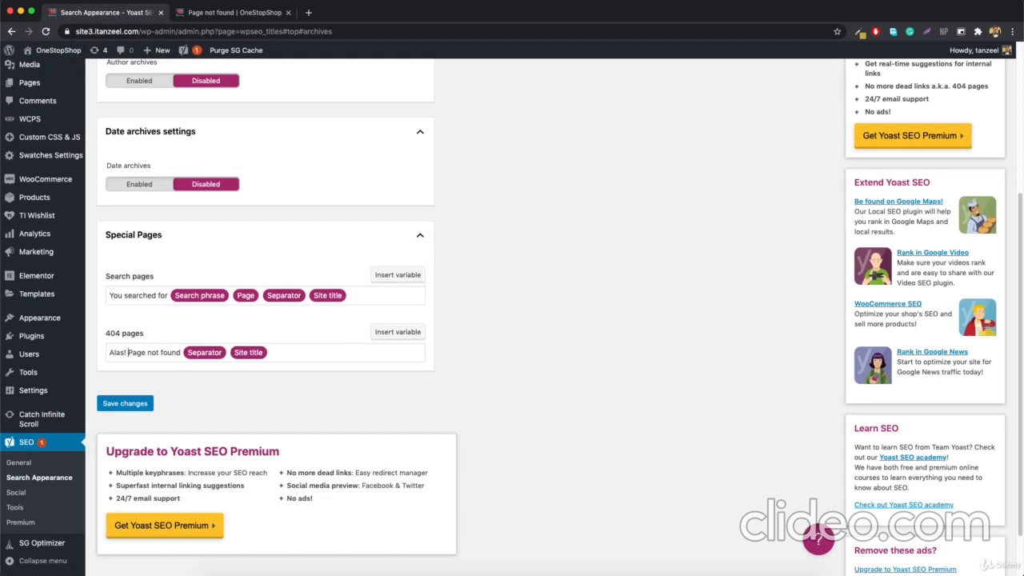
click(143, 404)
- Reload the nonexistent storefront page to check its updated 404 title
click(227, 12)
click(235, 31)
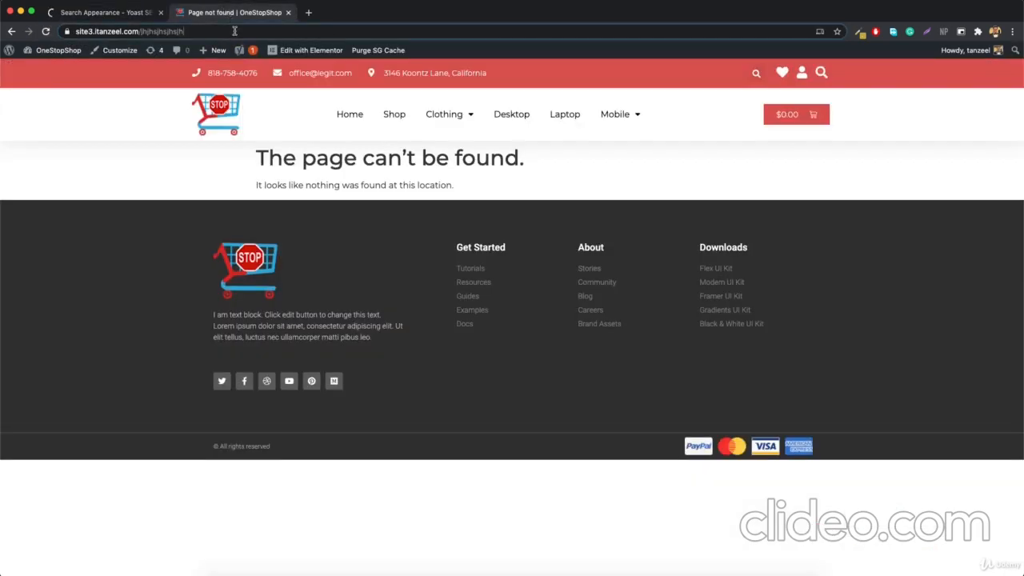
key(Return)
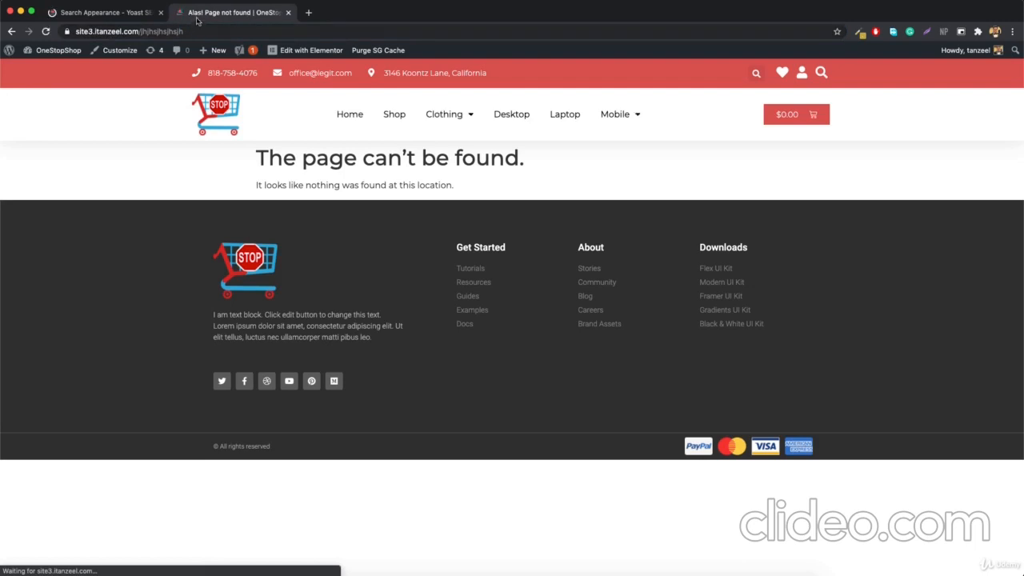
- Review the Breadcrumbs and RSS feed settings, including the text placed after each post, and save the changes
click(104, 12)
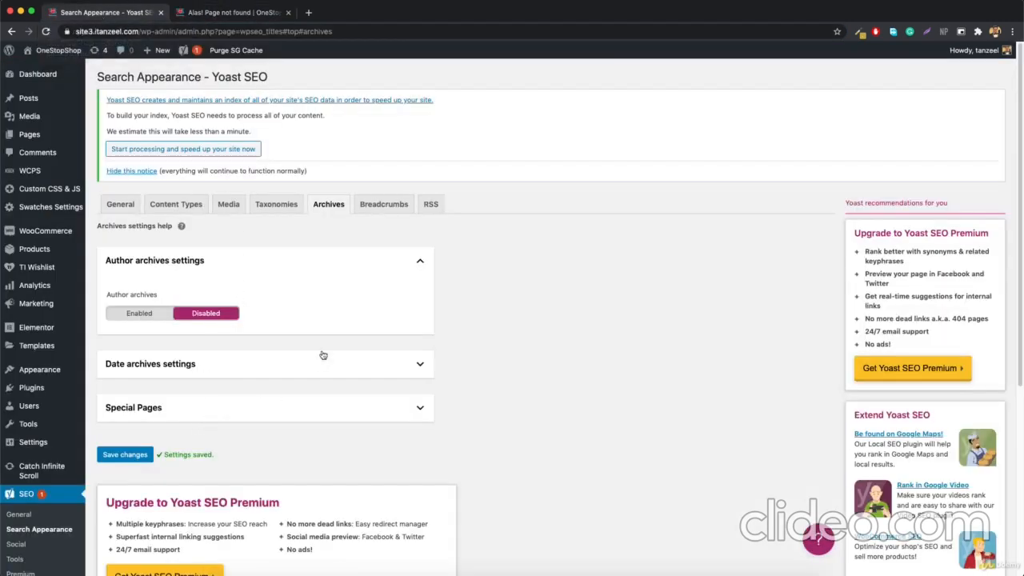
click(398, 204)
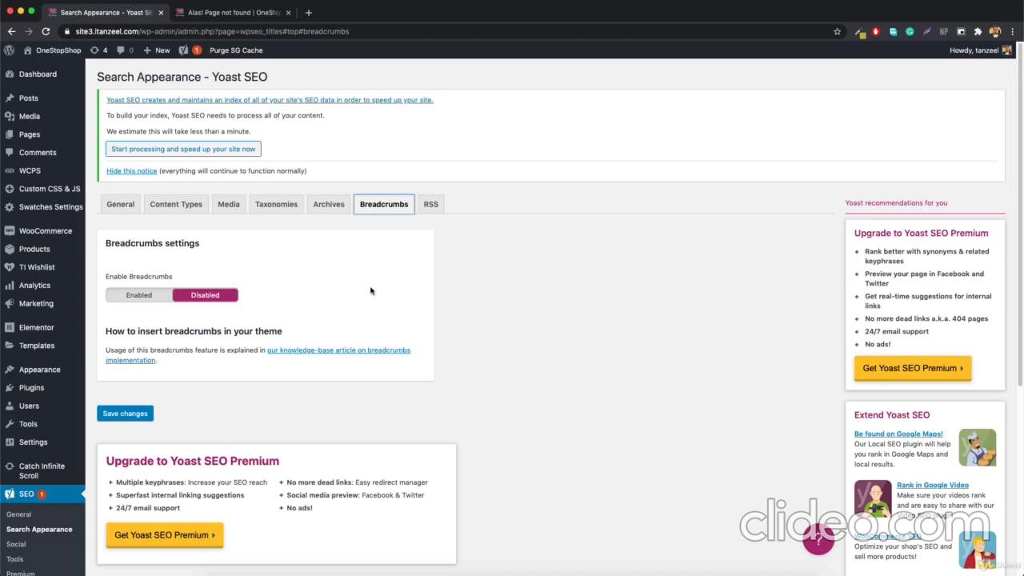
click(432, 204)
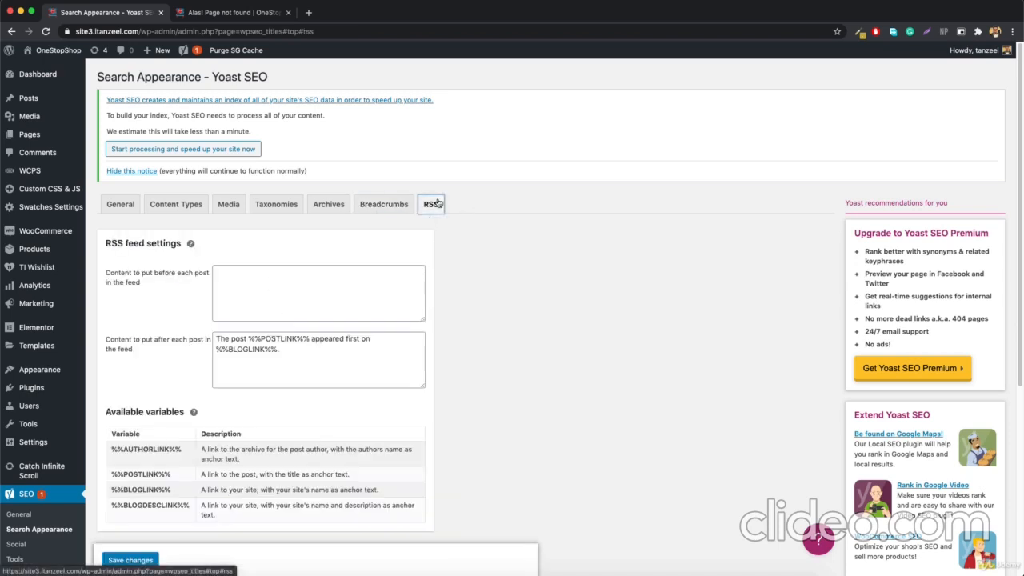
scroll(278, 318, down, 1)
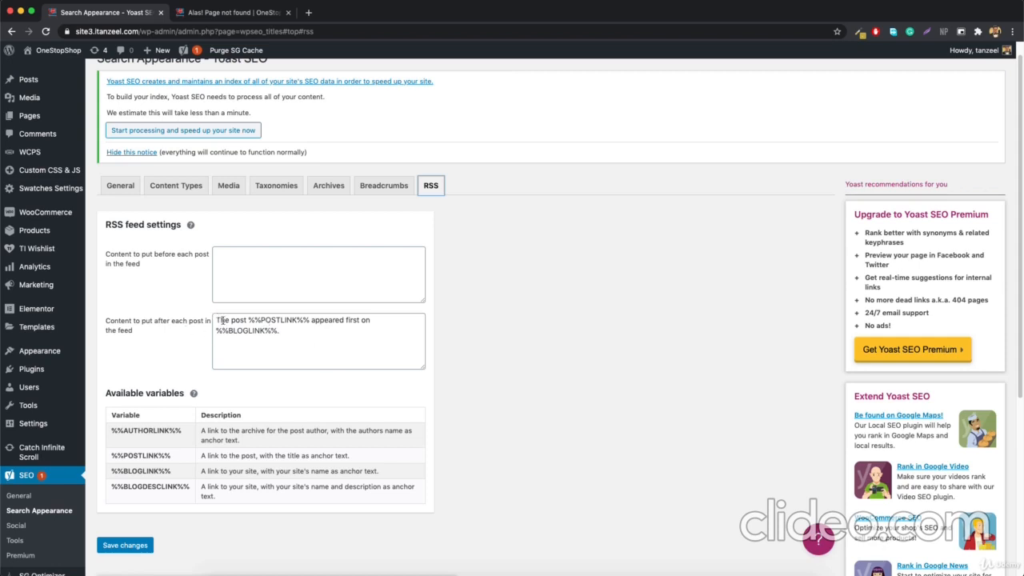
drag(218, 320, 288, 330)
click(290, 330)
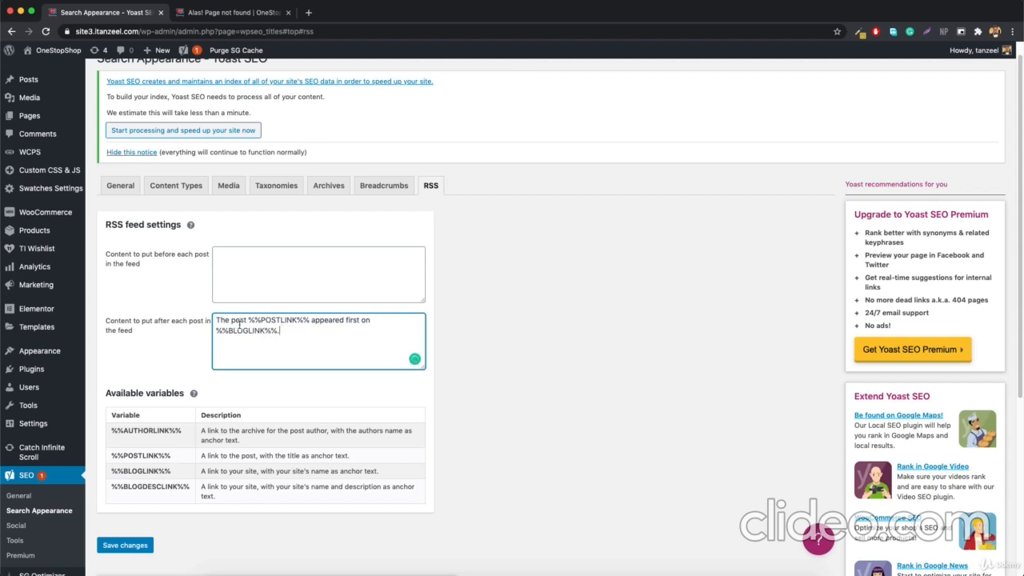
drag(248, 318, 311, 320)
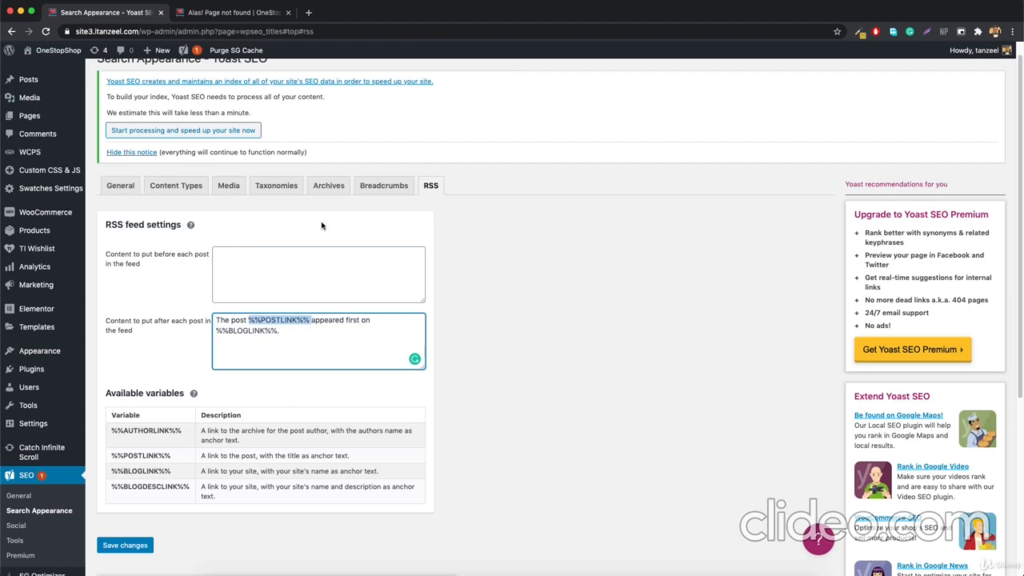
scroll(350, 299, up, 1)
scroll(350, 304, down, 5)
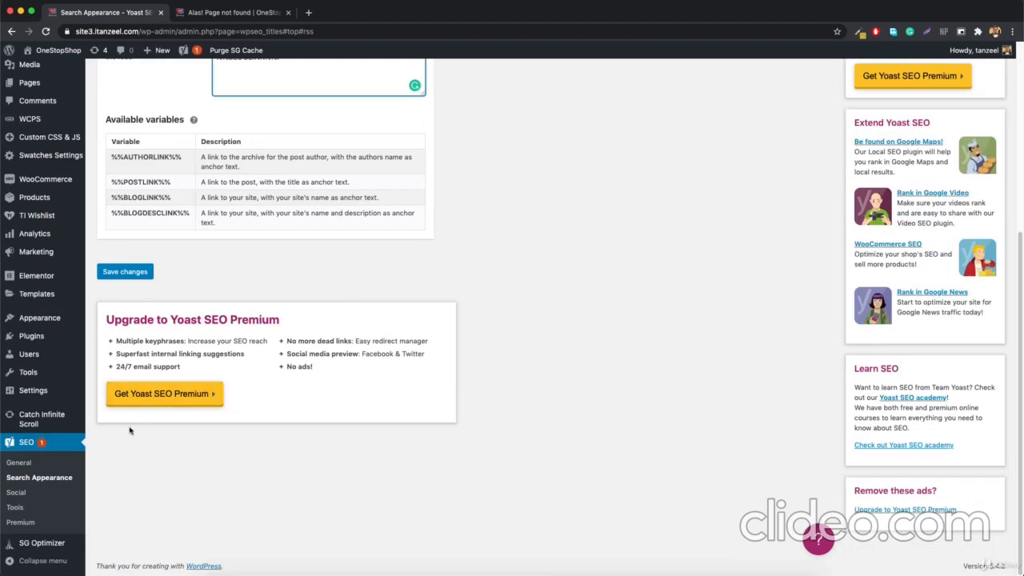
click(120, 272)
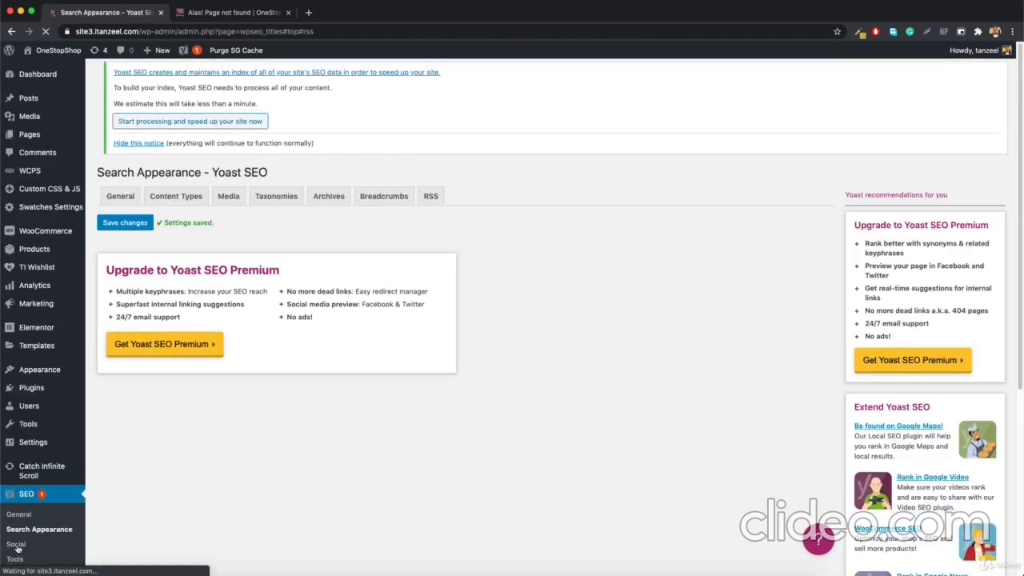
- Review the Yoast SEO Social settings for organization accounts, Facebook, Twitter and Pinterest
click(19, 544)
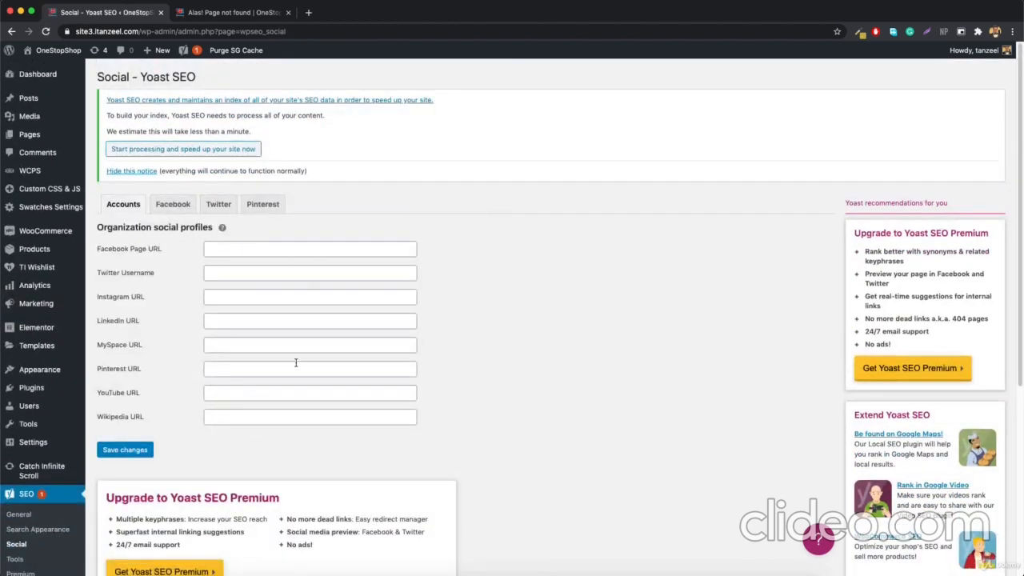
click(172, 208)
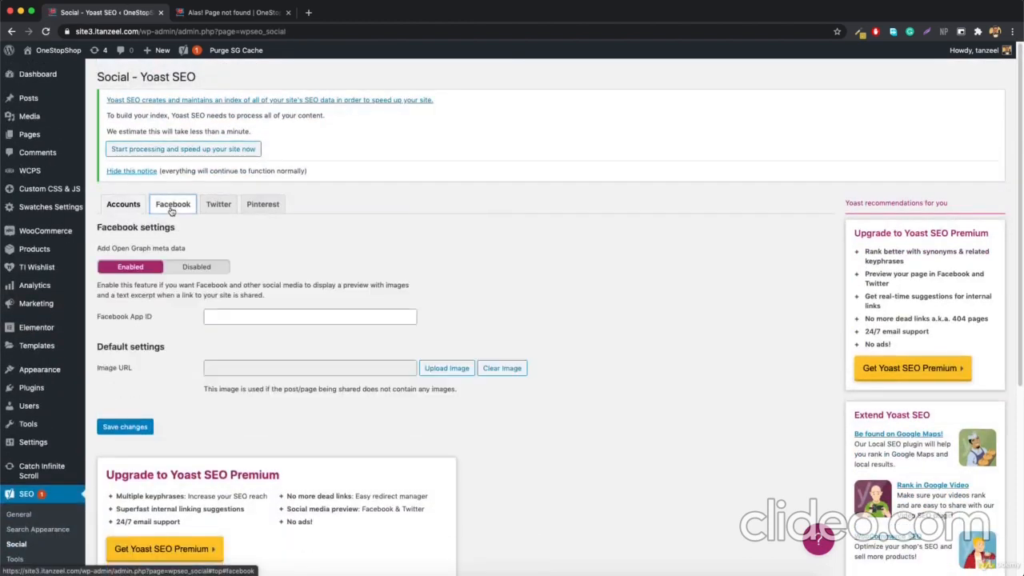
click(218, 207)
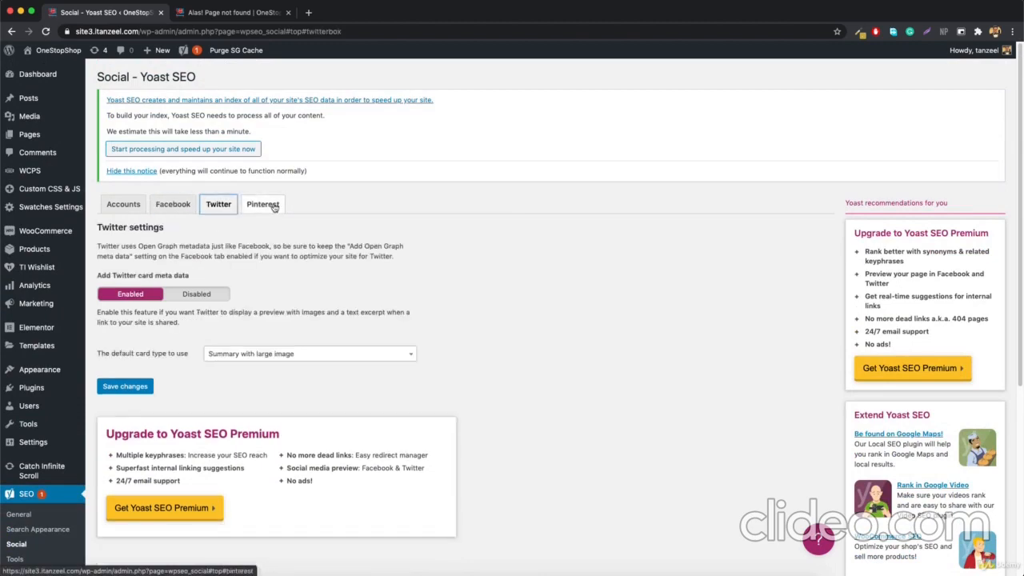
click(263, 204)
click(123, 205)
scroll(120, 320, down, 3)
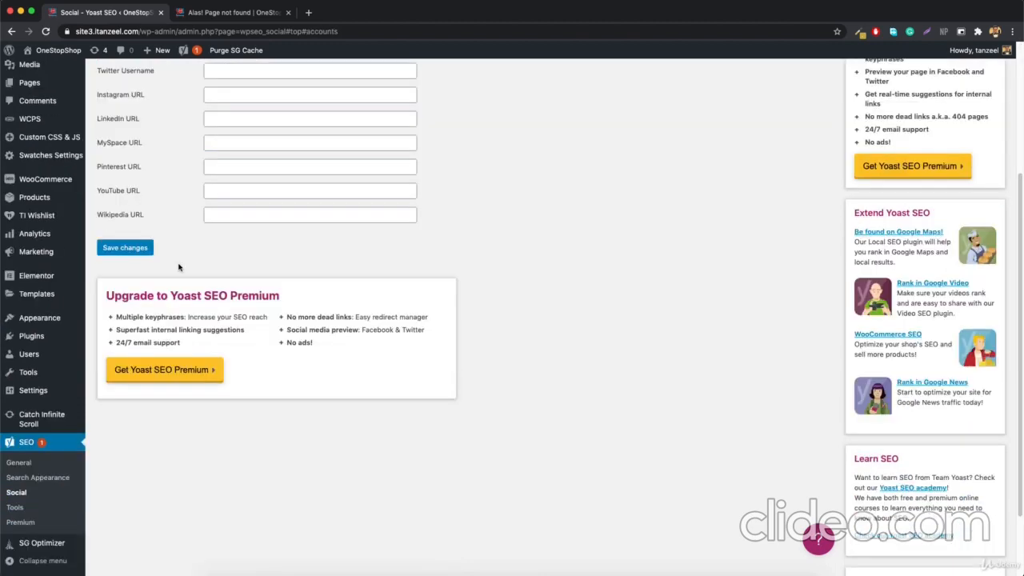
- Look over the Yoast SEO Tools and Premium pages, and return to the Search Appearance settings
click(15, 507)
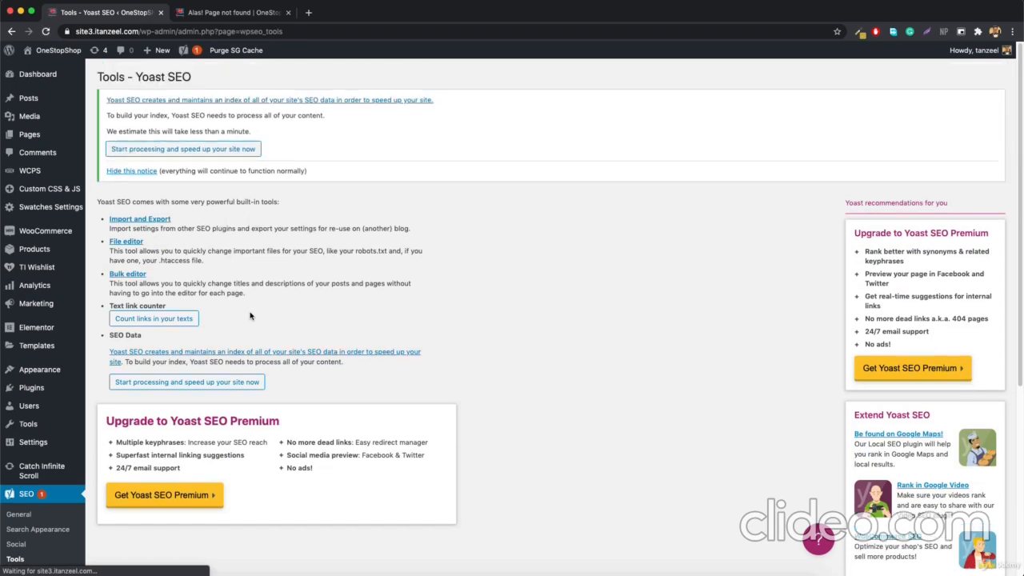
scroll(250, 316, down, 5)
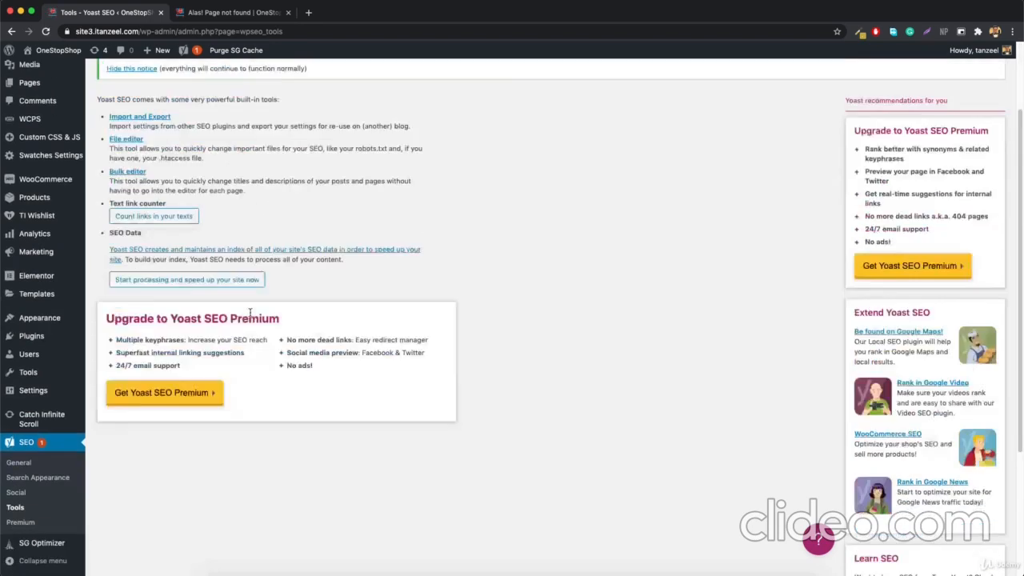
click(18, 522)
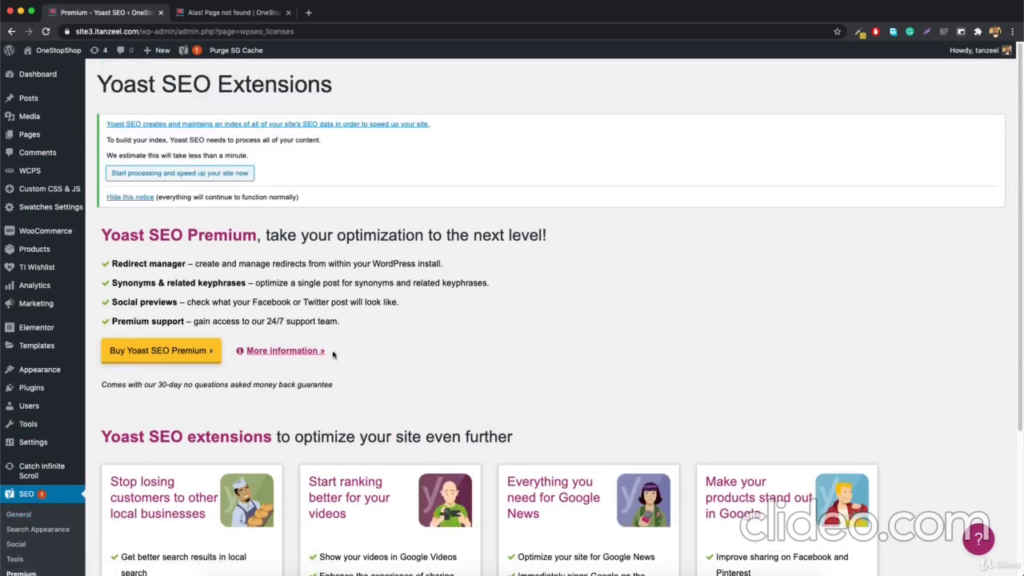
click(36, 529)
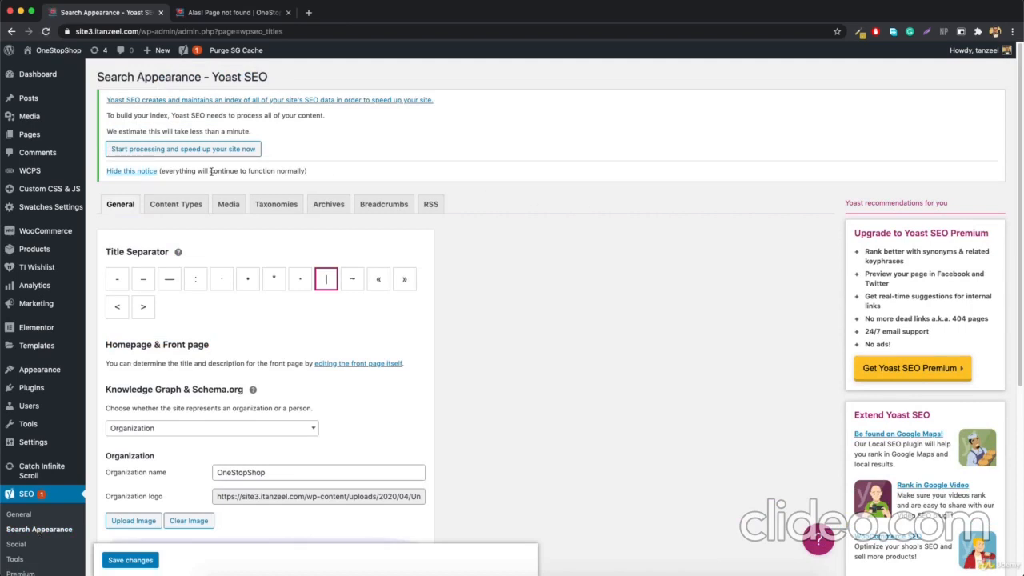
- Open the product HP OMEN Tower PC Desktop Core i7 7th Gen for editing and find its Yoast SEO section
mouse_move(74, 250)
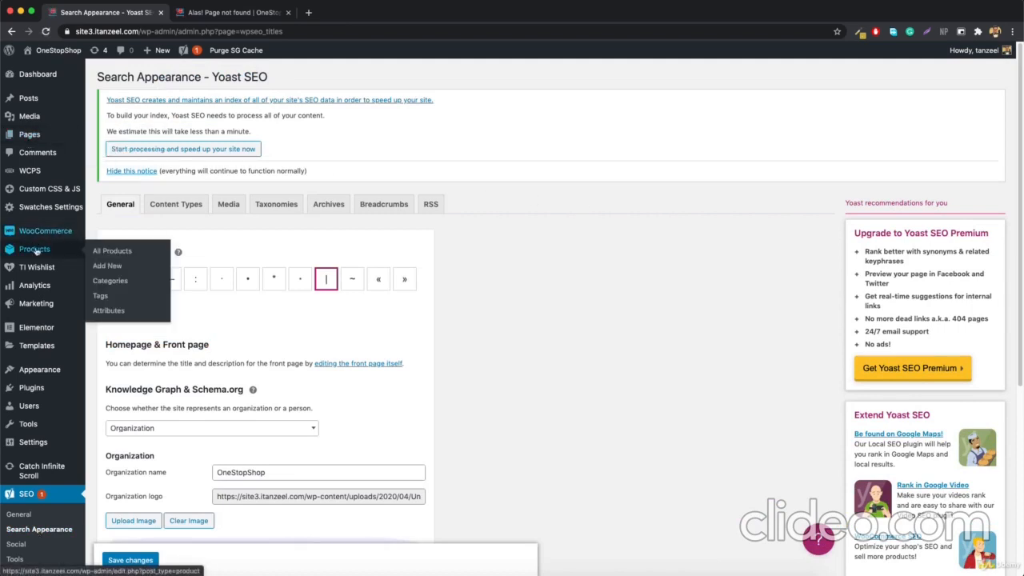
click(116, 253)
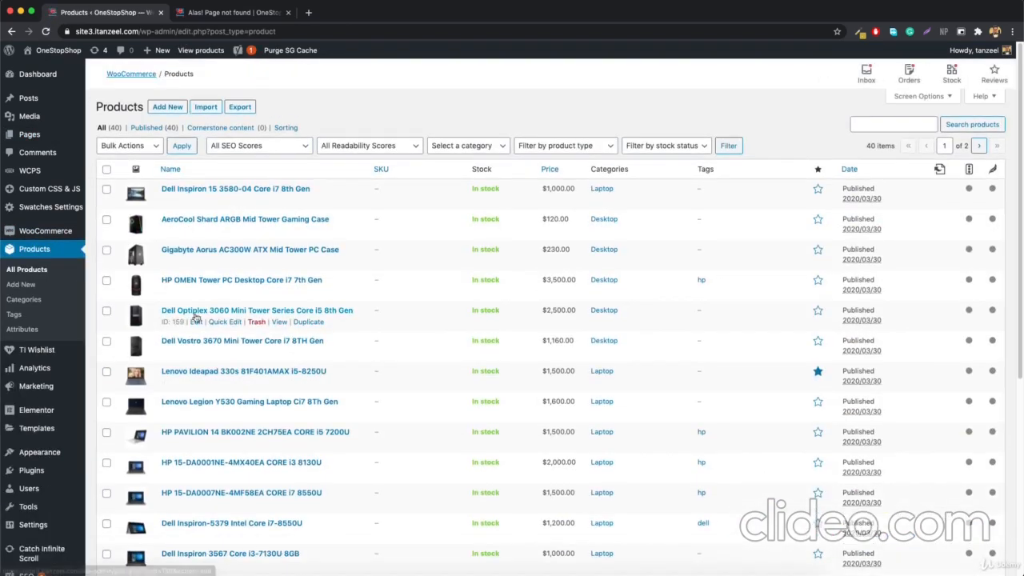
click(196, 293)
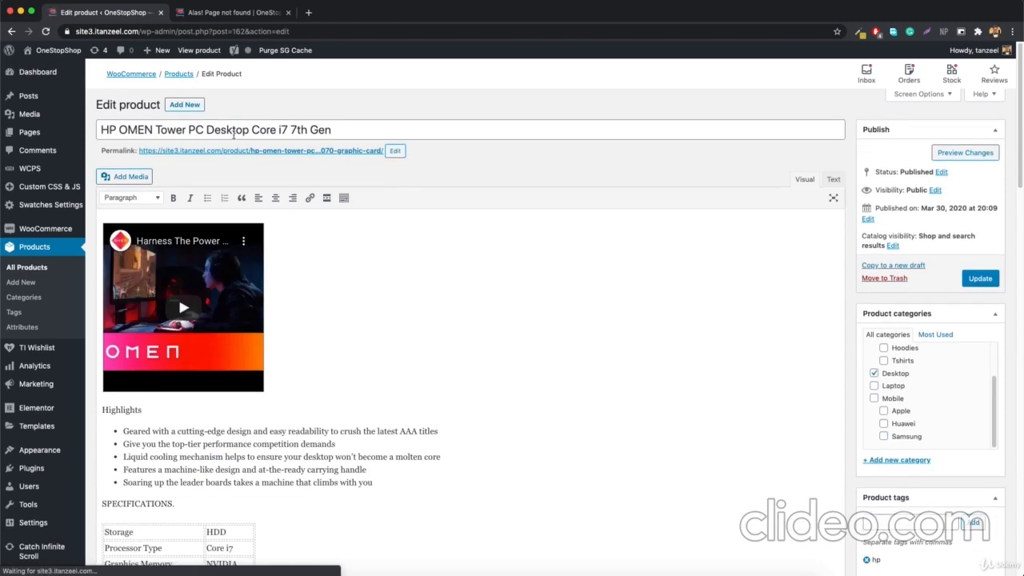
scroll(302, 275, down, 15)
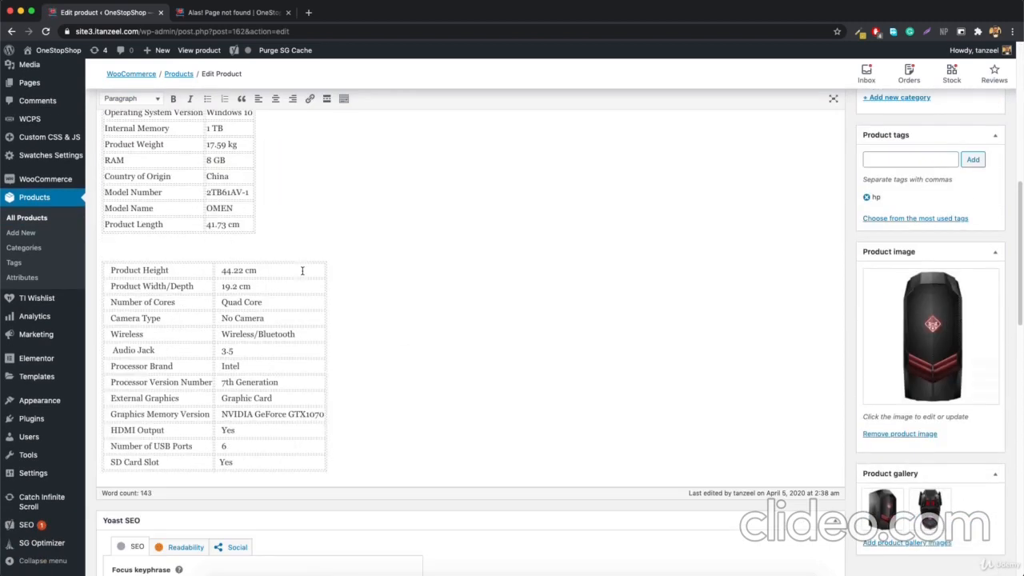
scroll(302, 275, down, 2)
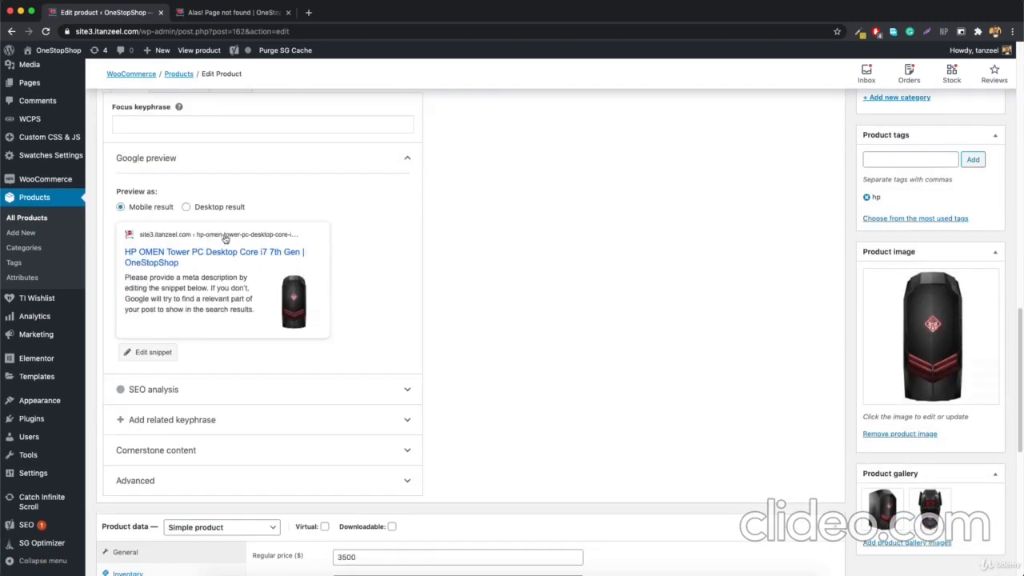
scroll(216, 328, up, 2)
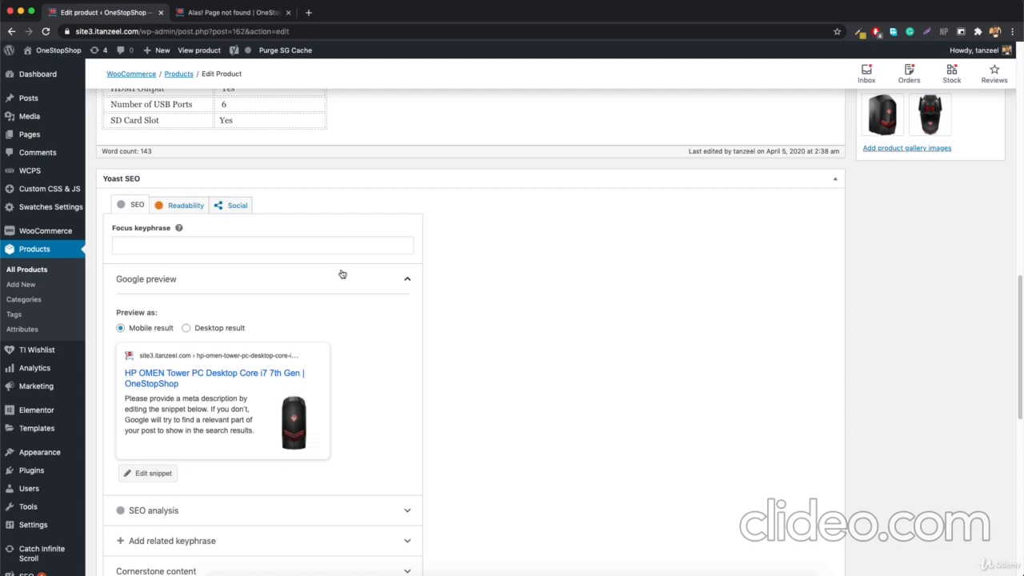
- Set the product's Yoast focus keyphrase to "HP Omen" and compare it with the product title
click(185, 244)
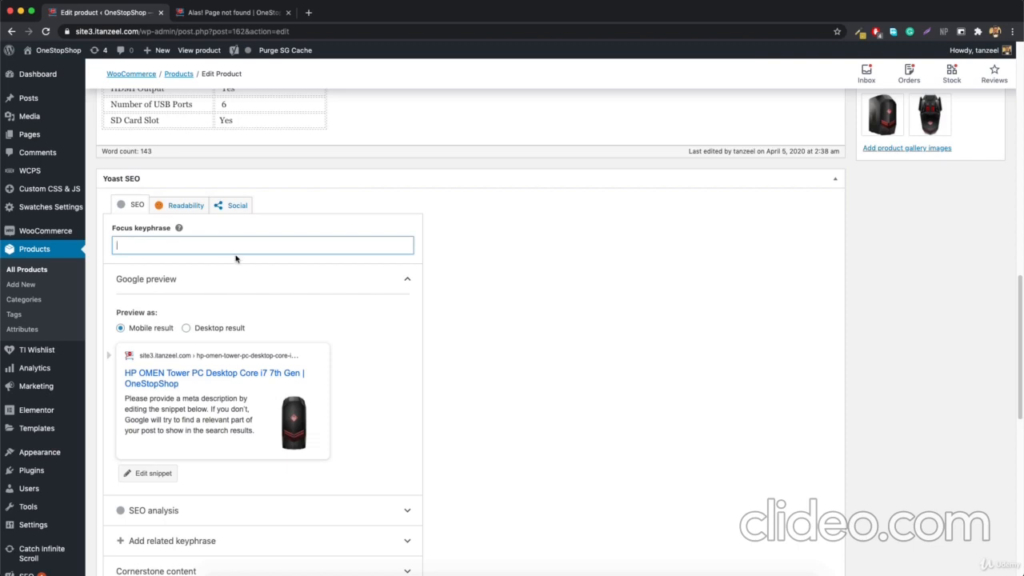
text(HP)
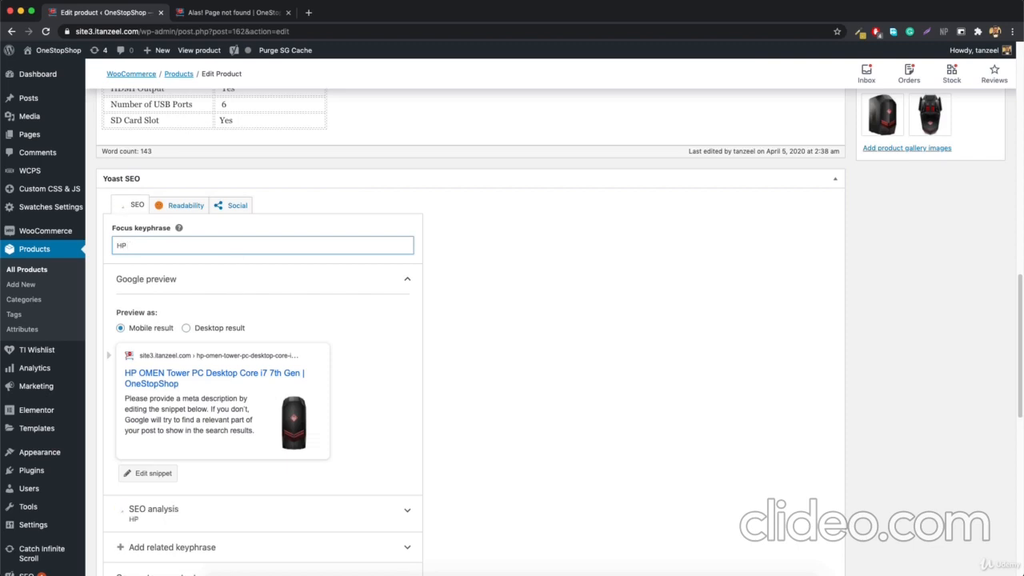
text( o Omen)
scroll(521, 259, up, 15)
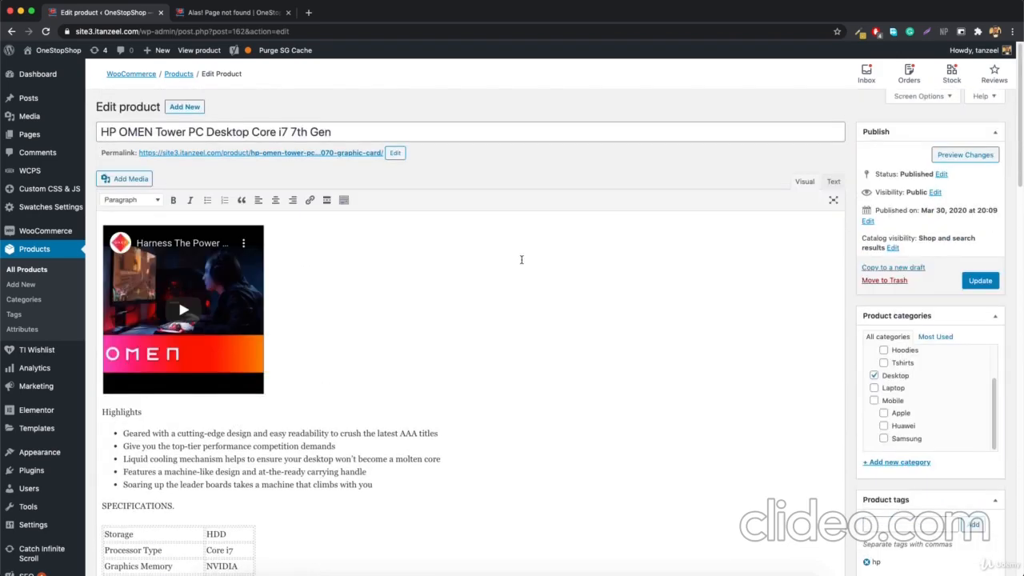
scroll(521, 259, down, 15)
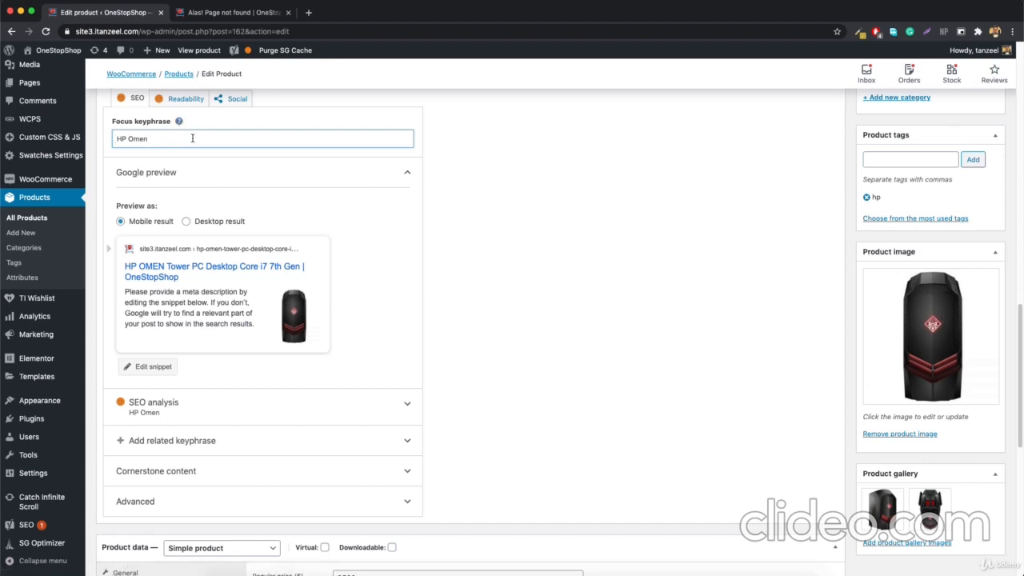
- Expand the SEO analysis for the focus keyphrase and examine its problems, improvements and good results
scroll(268, 308, down, 3)
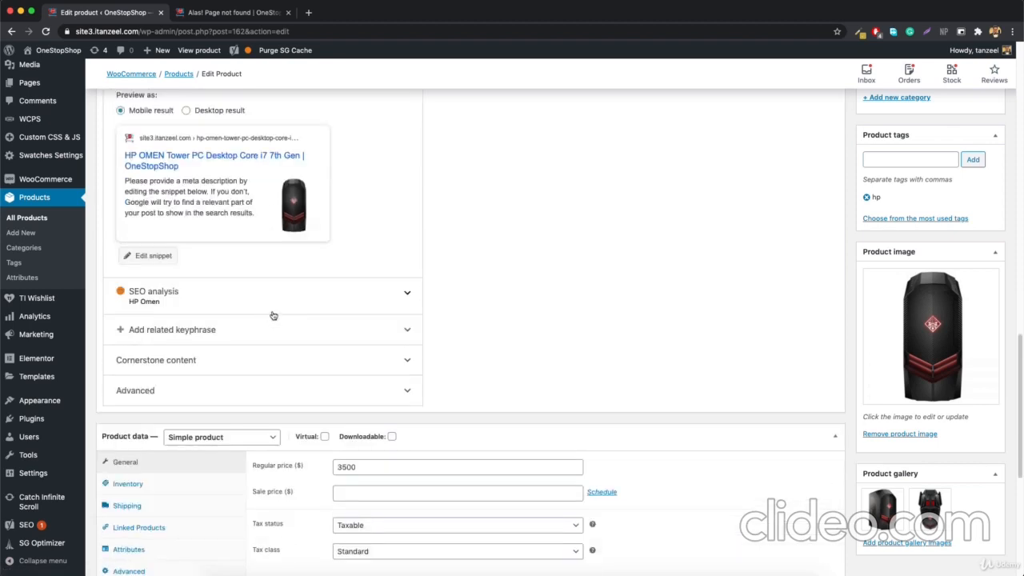
click(139, 298)
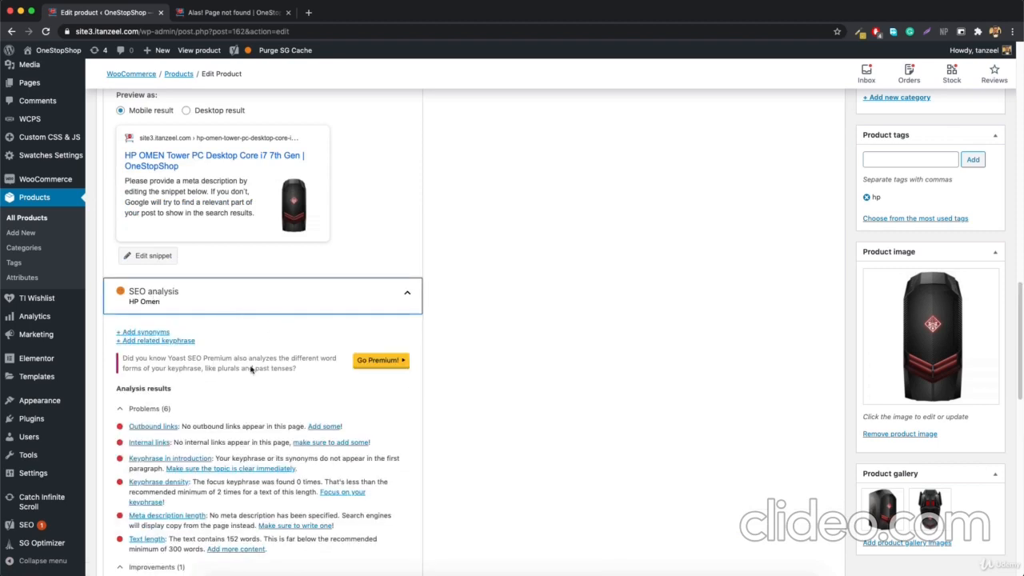
scroll(187, 415, down, 1)
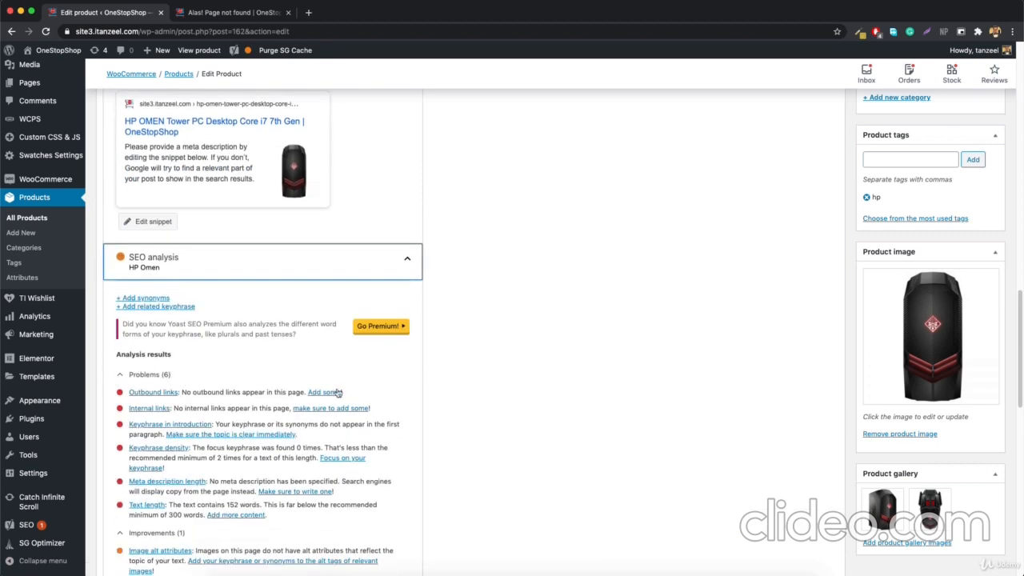
scroll(232, 420, down, 3)
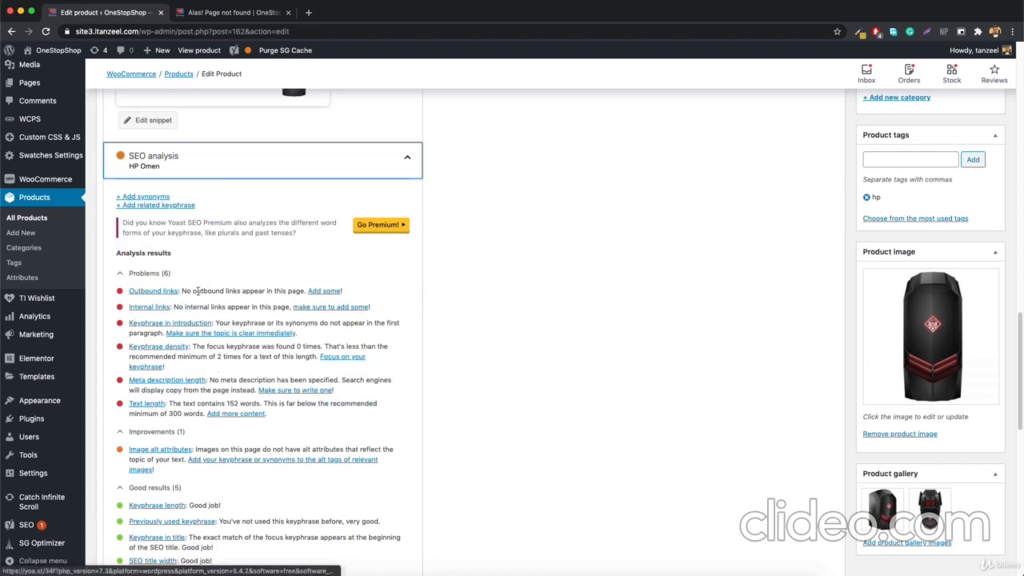
scroll(331, 295, up, 15)
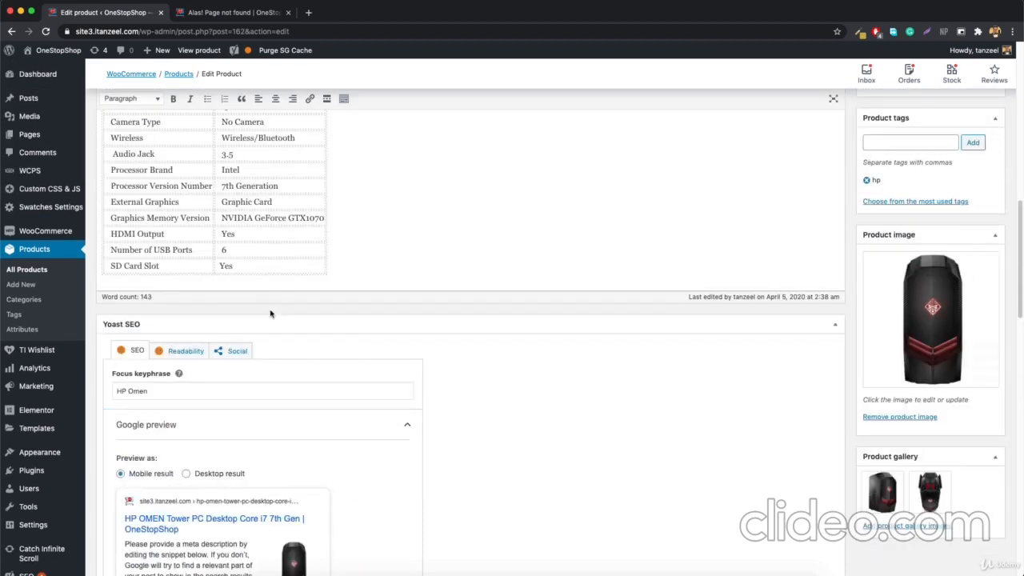
scroll(271, 312, up, 10)
scroll(293, 206, up, 6)
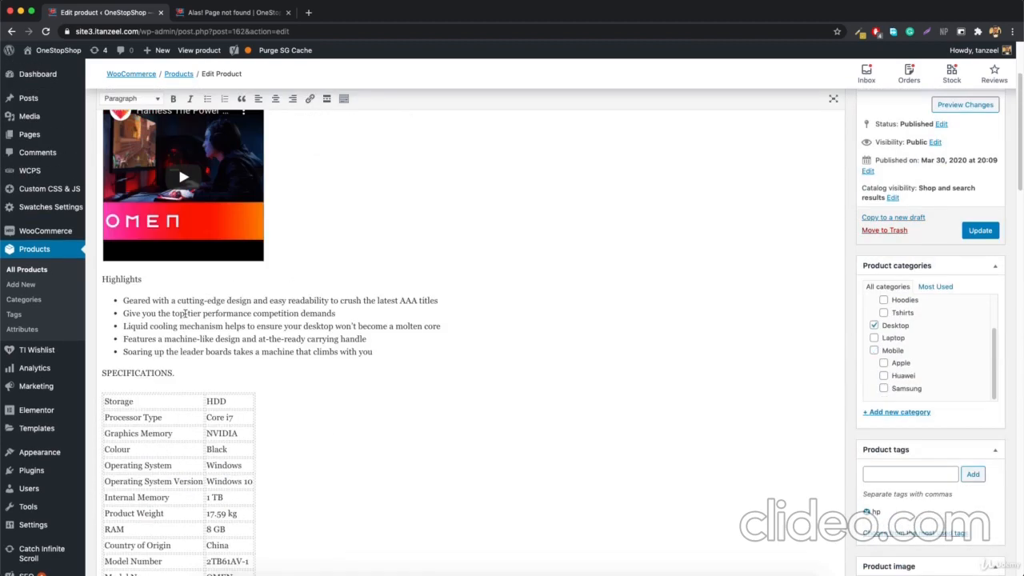
scroll(184, 313, up, 3)
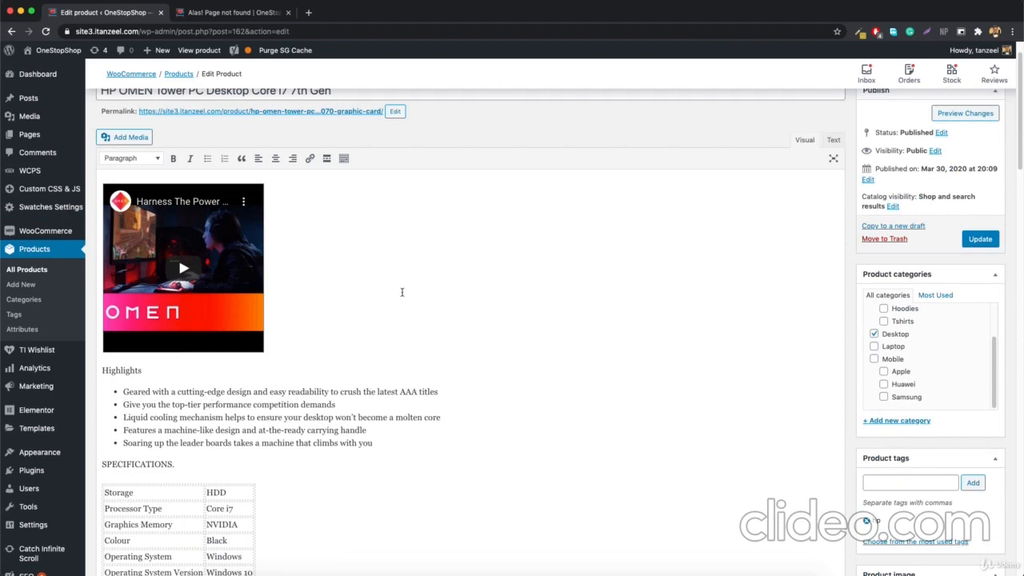
scroll(497, 252, down, 5)
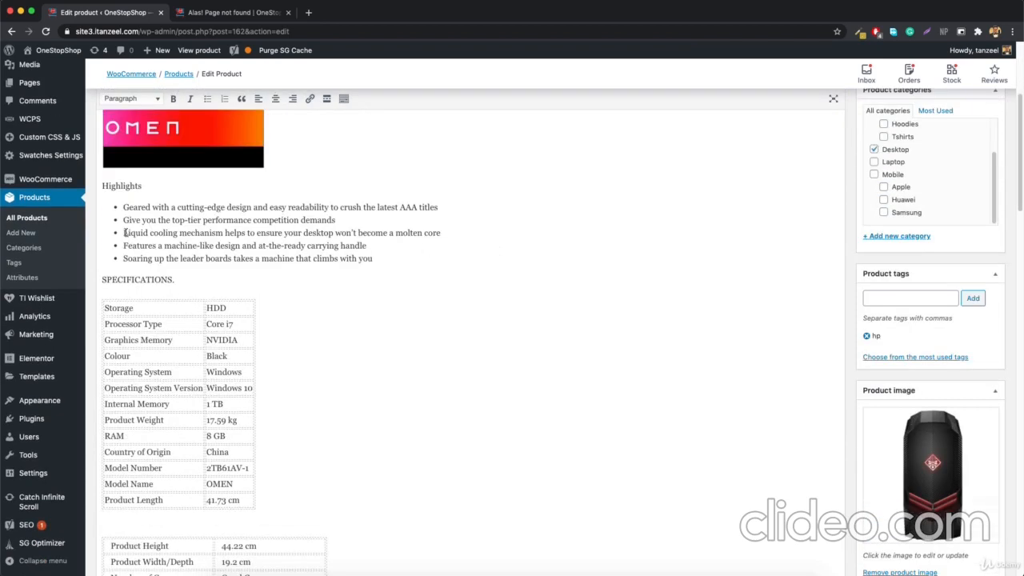
drag(127, 233, 148, 233)
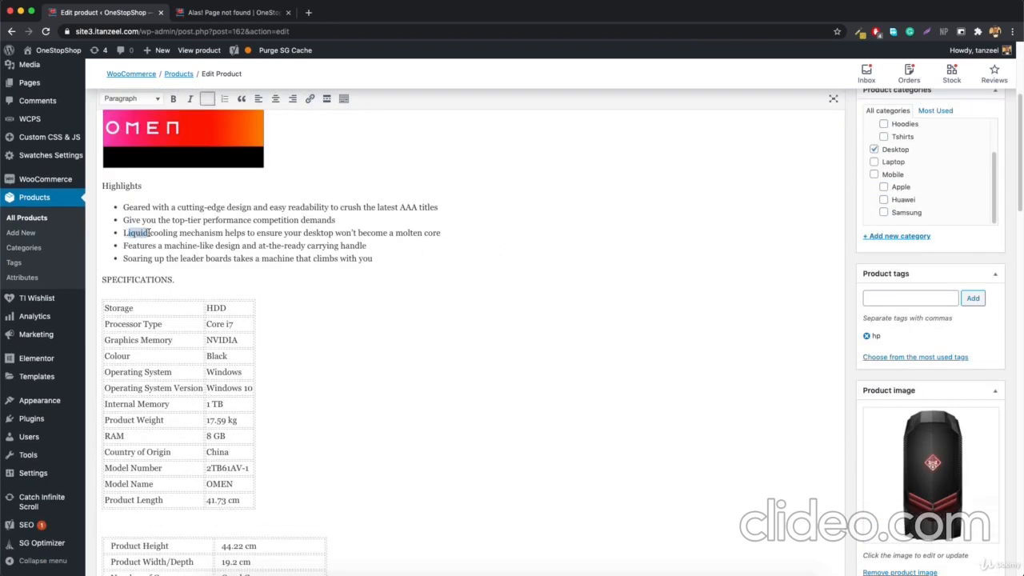
click(311, 98)
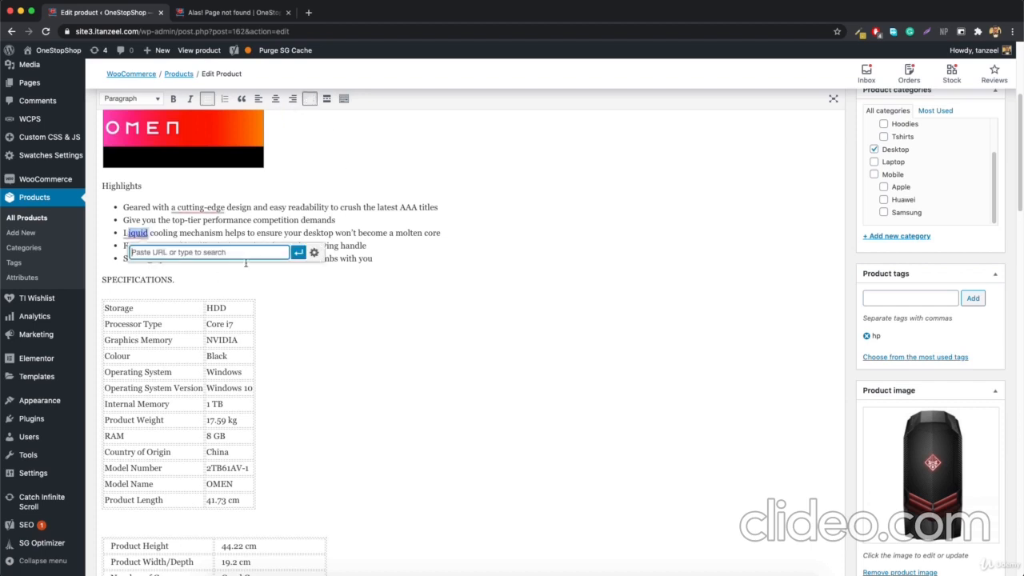
text(https://g)
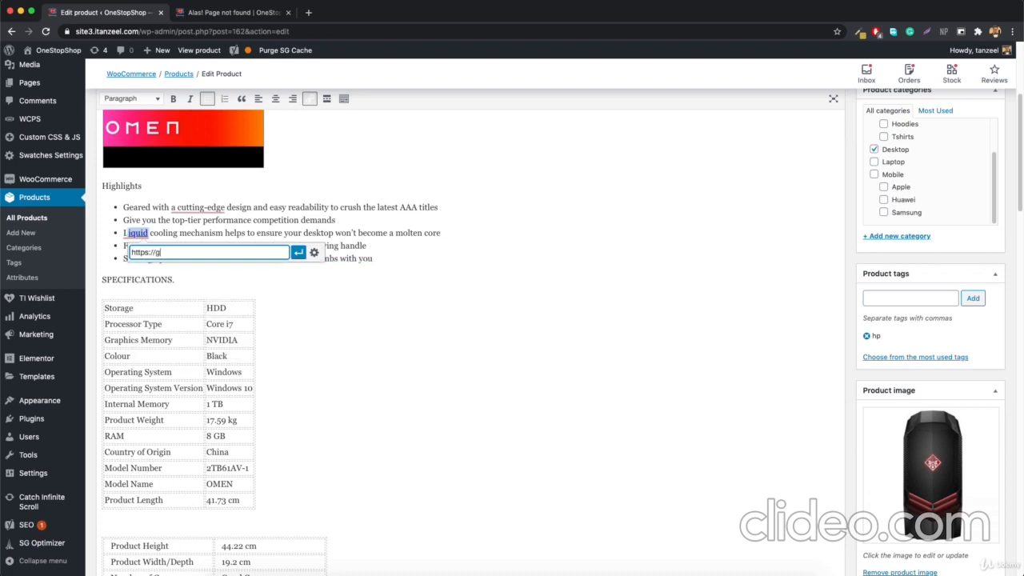
text(oogle.com)
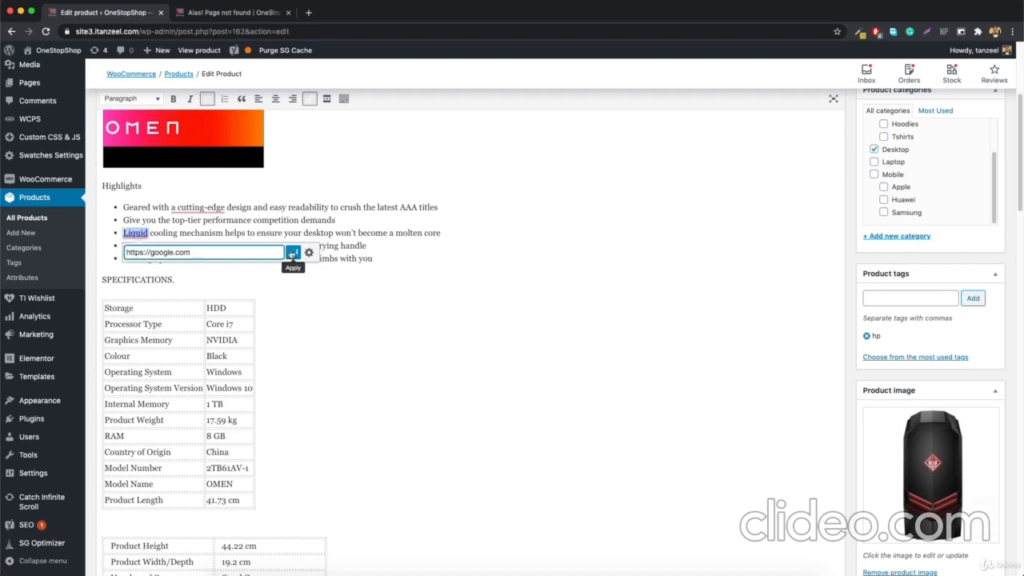
click(297, 252)
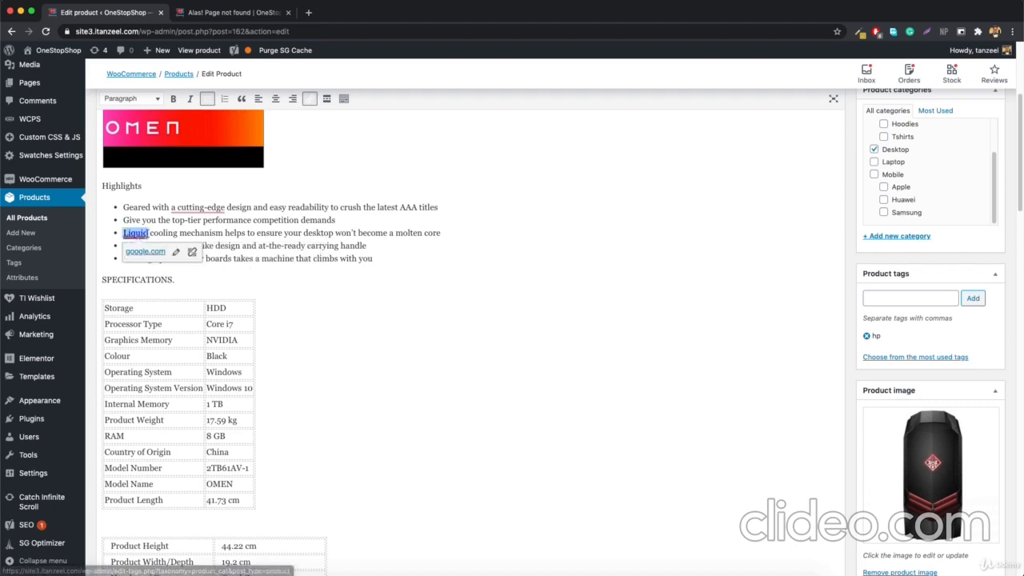
click(328, 248)
- Recheck the product's SEO analysis results for outbound links and the remaining problems
scroll(308, 290, down, 3)
scroll(309, 290, down, 15)
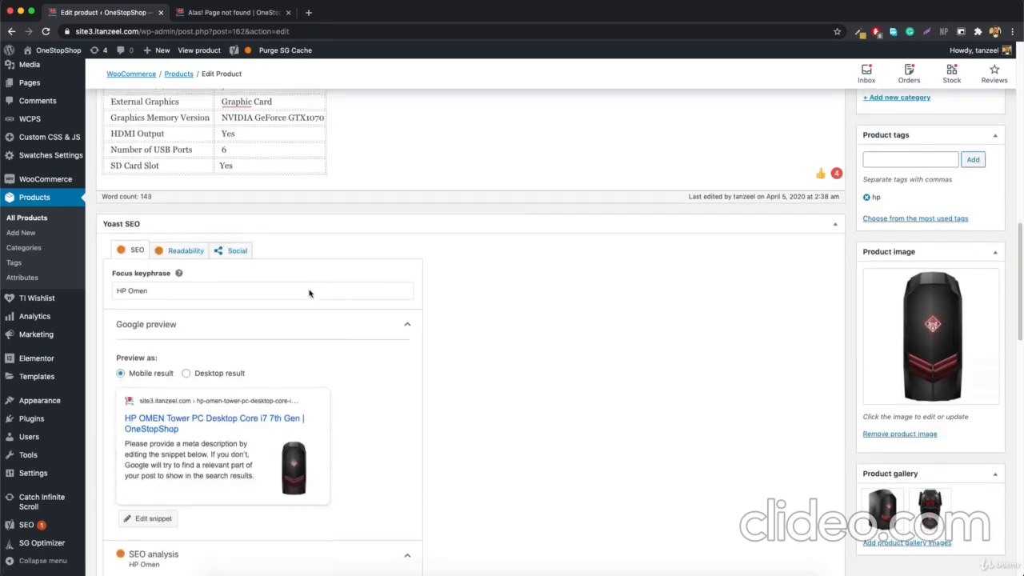
scroll(274, 410, down, 3)
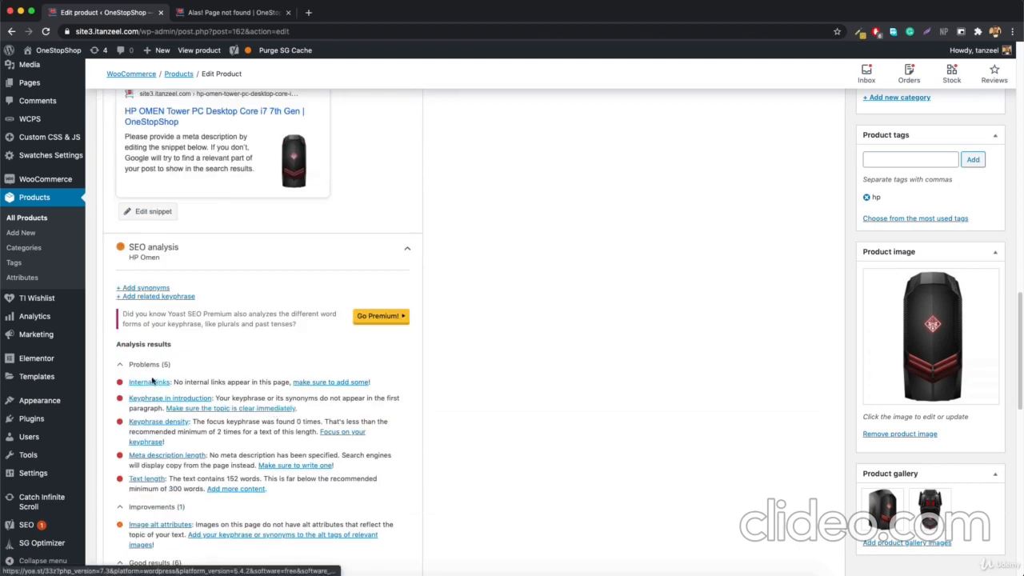
scroll(260, 416, down, 10)
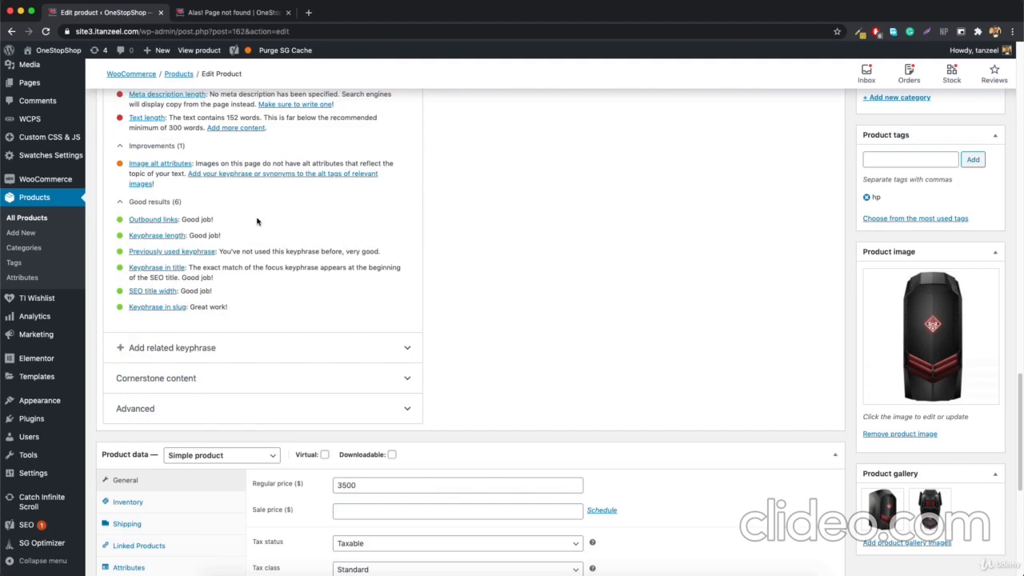
scroll(258, 225, up, 5)
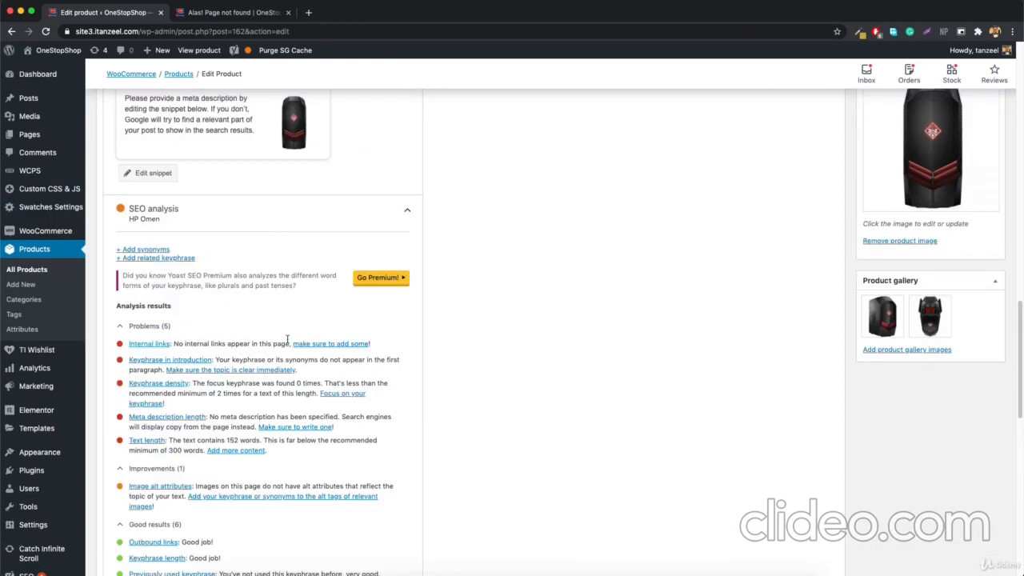
- Compare the product title and description with the keyphrase, text length and other problems listed in the SEO analysis
scroll(287, 340, up, 15)
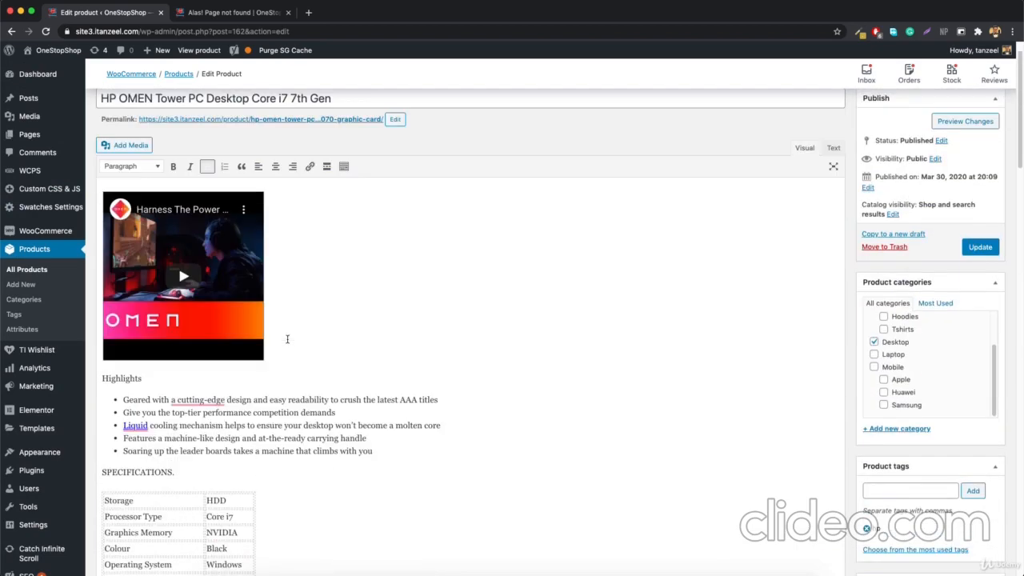
scroll(273, 245, up, 1)
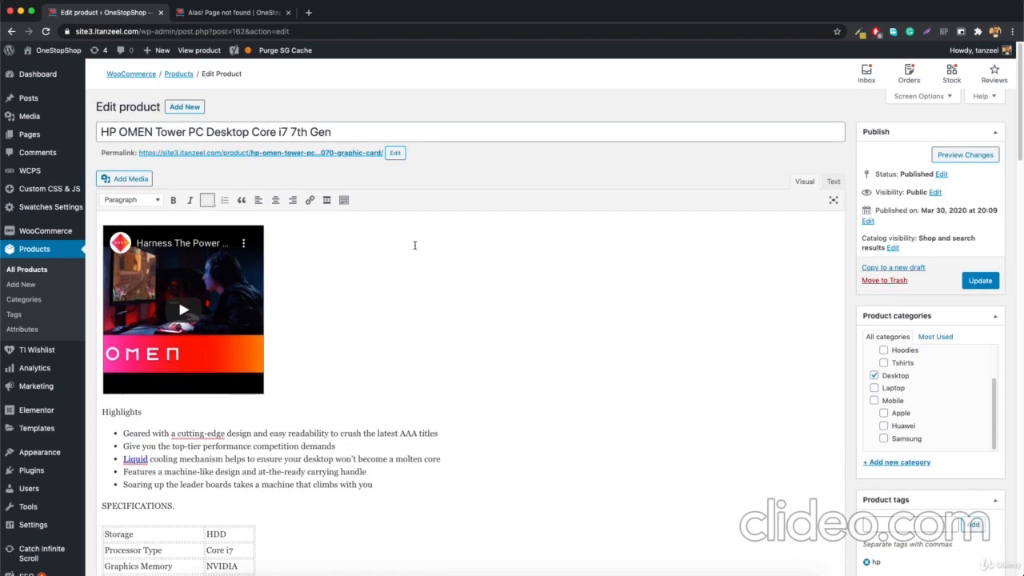
scroll(414, 244, down, 5)
scroll(415, 245, down, 10)
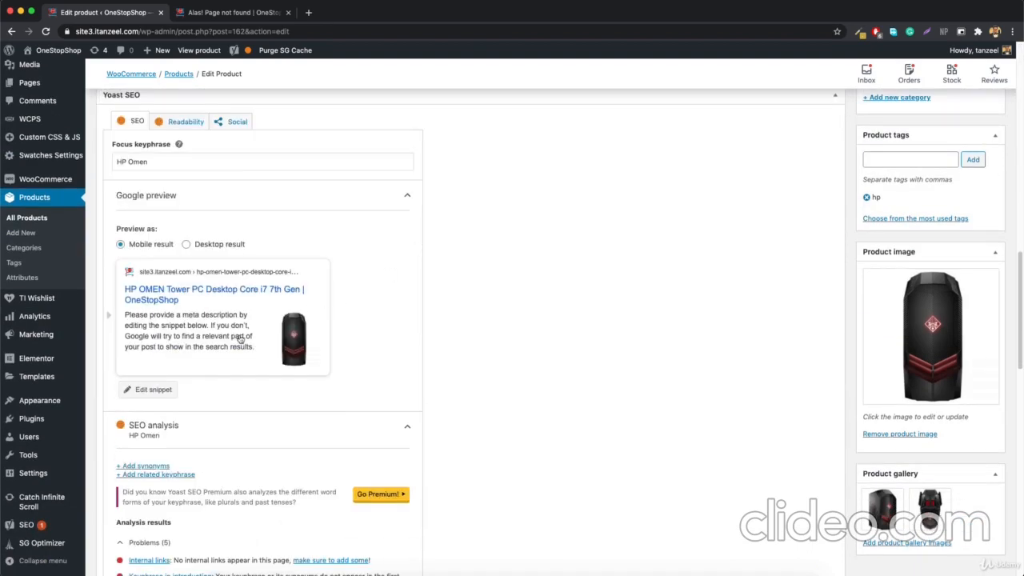
scroll(224, 414, down, 1)
scroll(217, 457, down, 2)
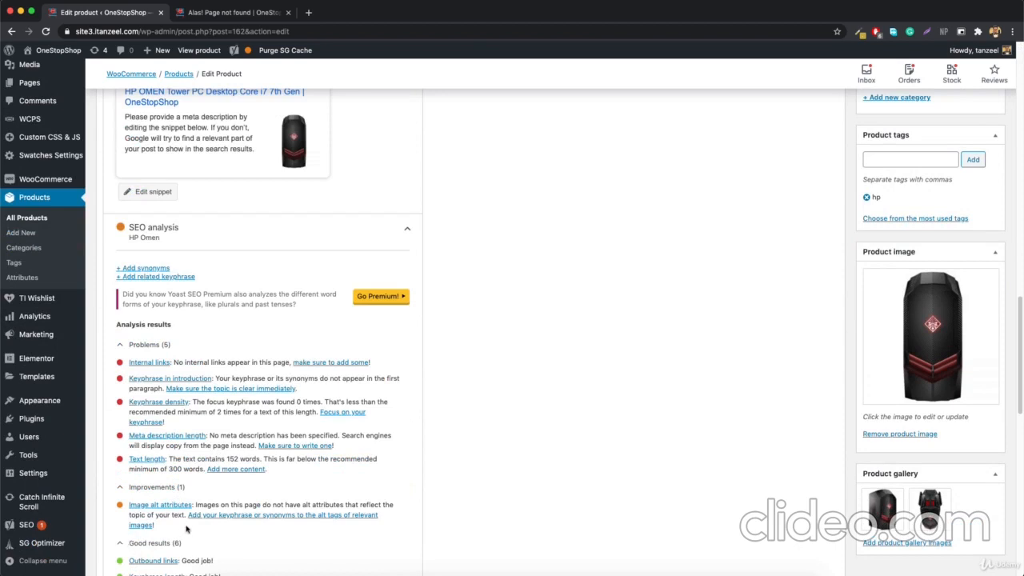
scroll(188, 530, down, 1)
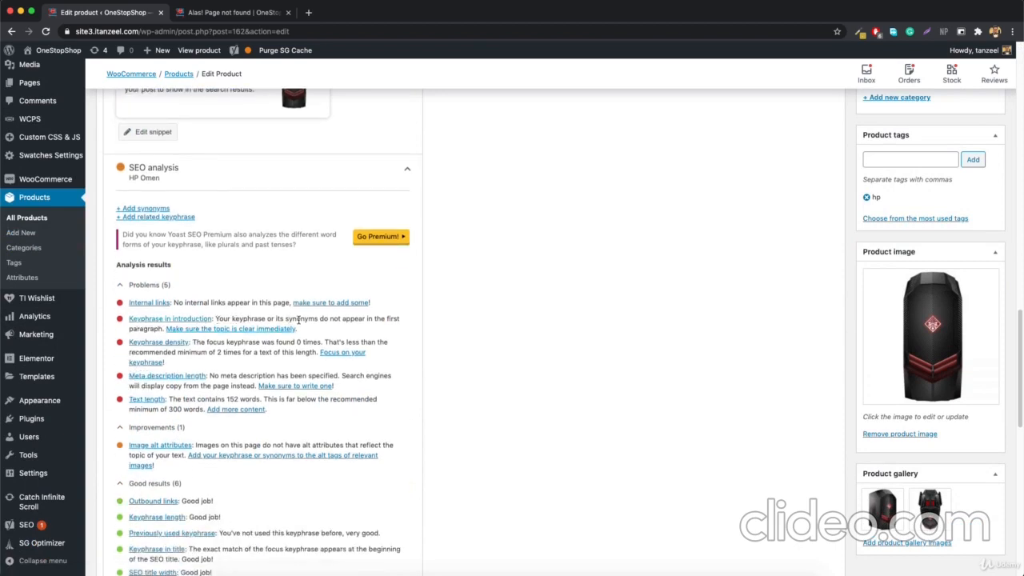
scroll(299, 320, up, 15)
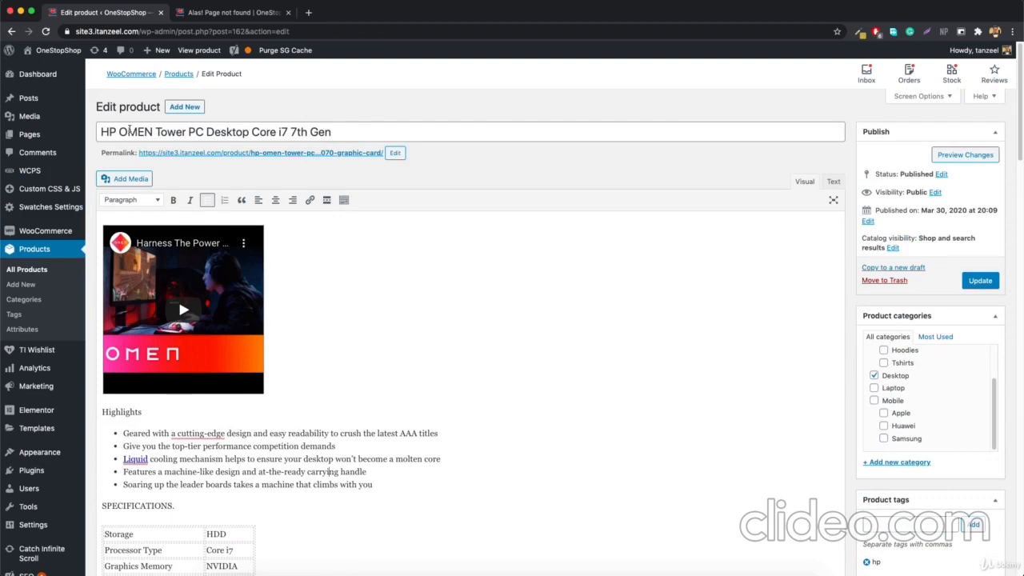
scroll(483, 319, down, 15)
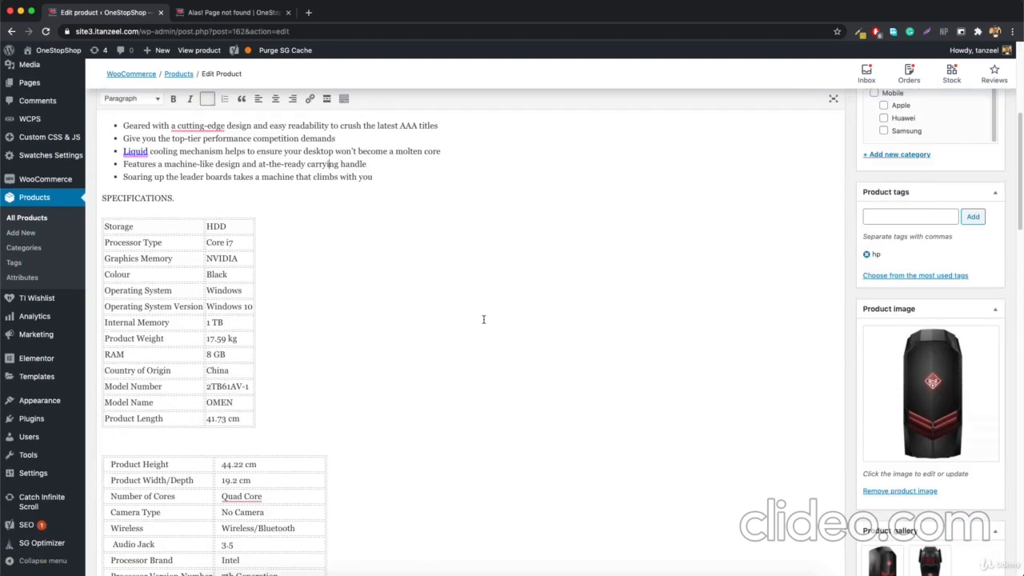
scroll(289, 380, down, 3)
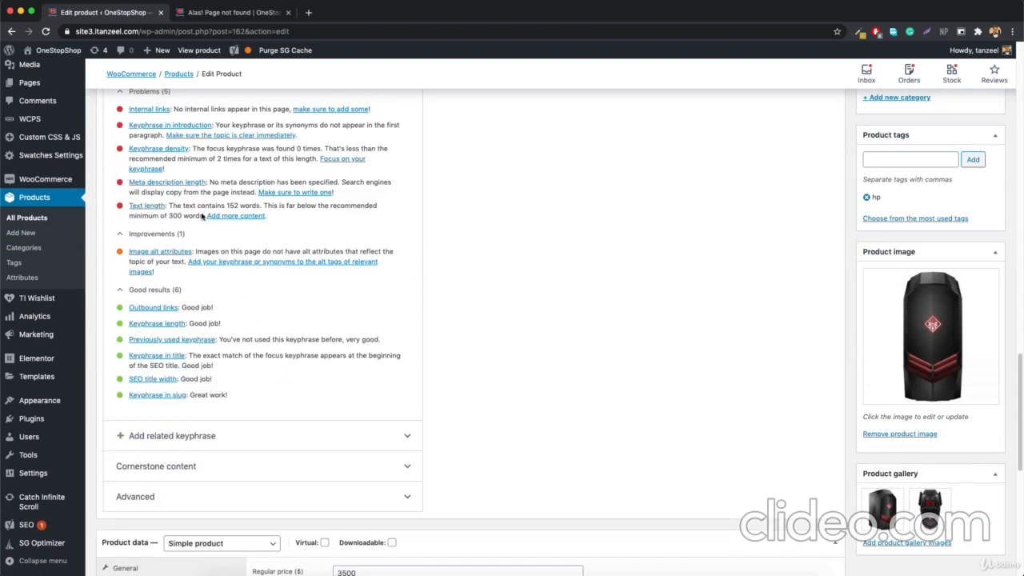
scroll(200, 210, up, 3)
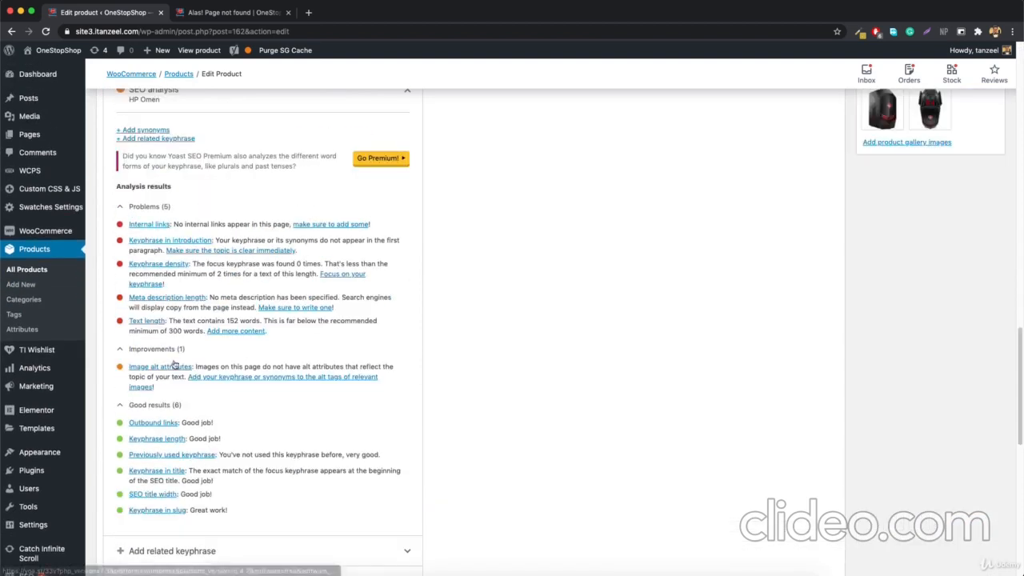
- Open the Yoast article explaining keyphrase density, skim its definition and SEO importance sections, and close it
click(168, 265)
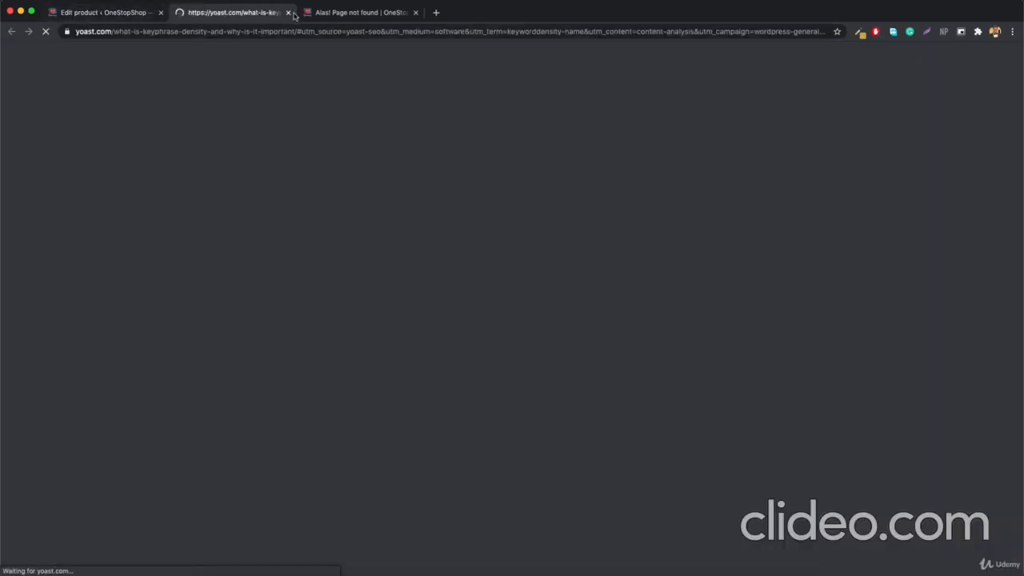
scroll(616, 291, down, 5)
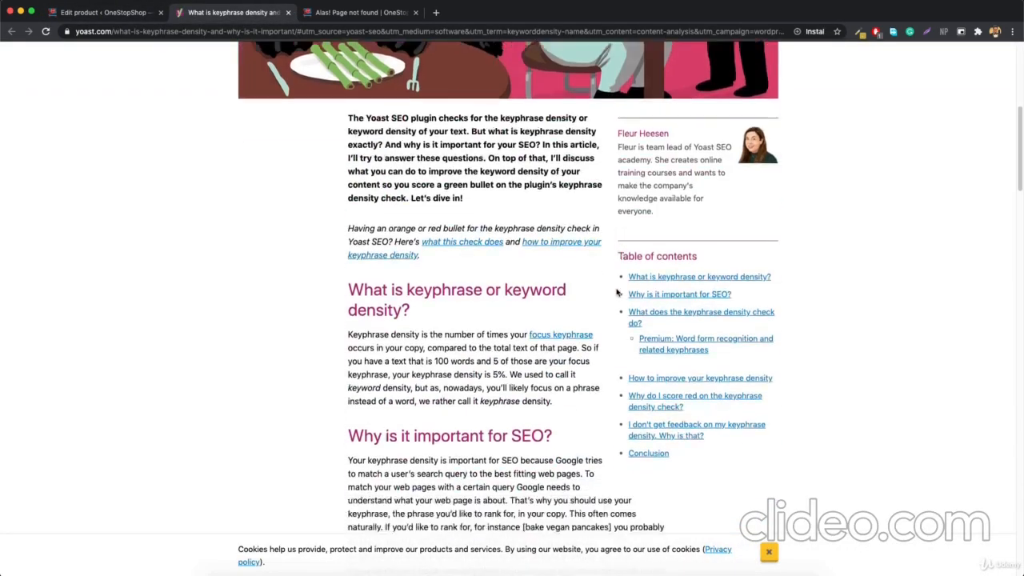
scroll(617, 291, down, 2)
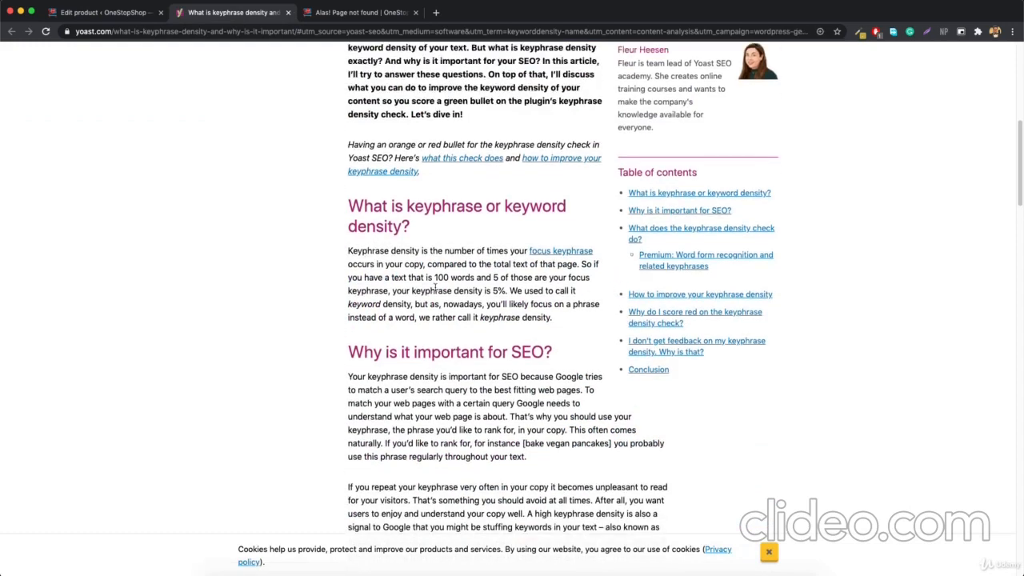
scroll(437, 288, down, 5)
click(289, 12)
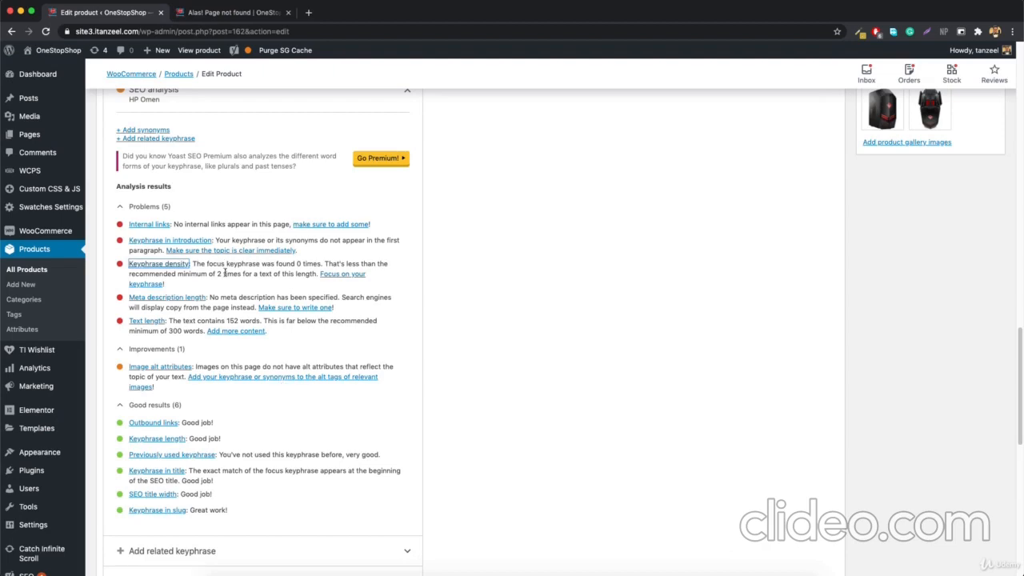
- View the product's Google preview as a desktop result and return it to the mobile result
scroll(238, 307, up, 5)
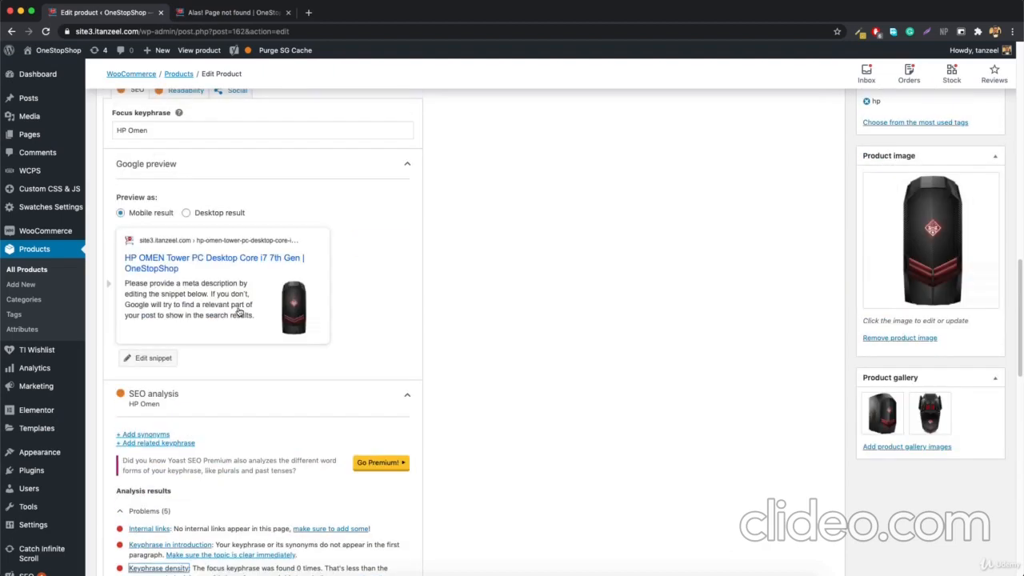
scroll(238, 311, up, 2)
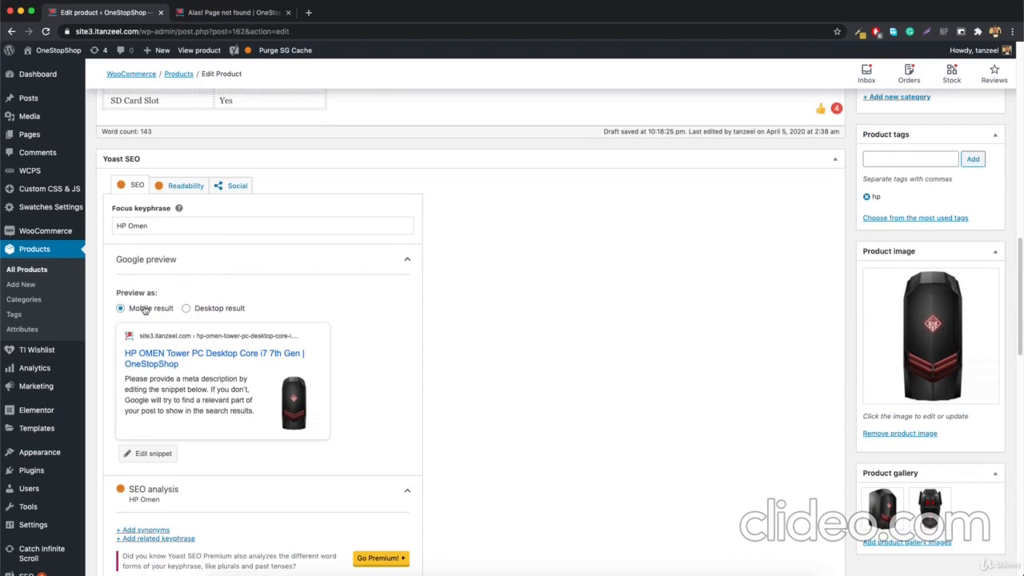
click(218, 309)
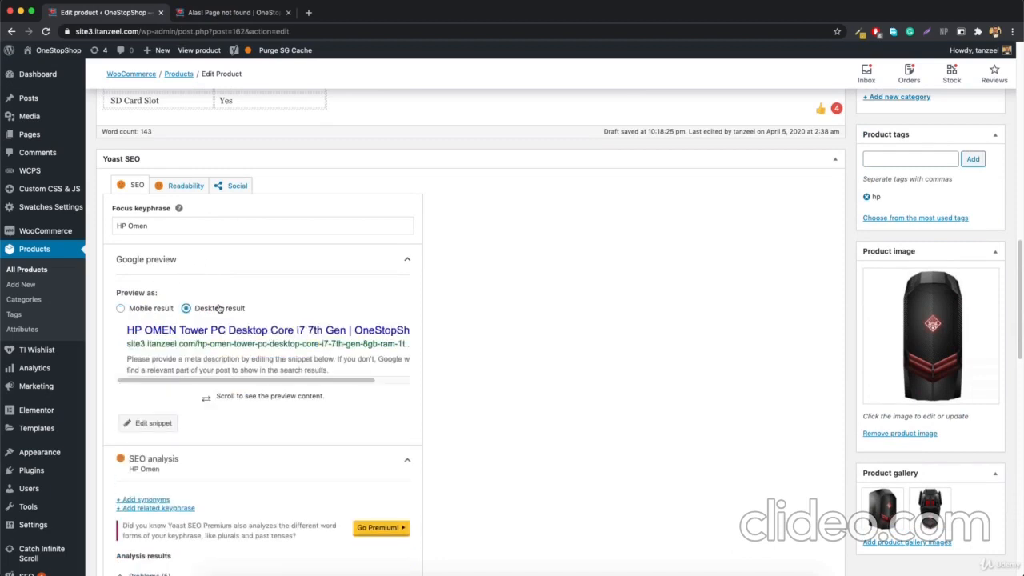
click(148, 319)
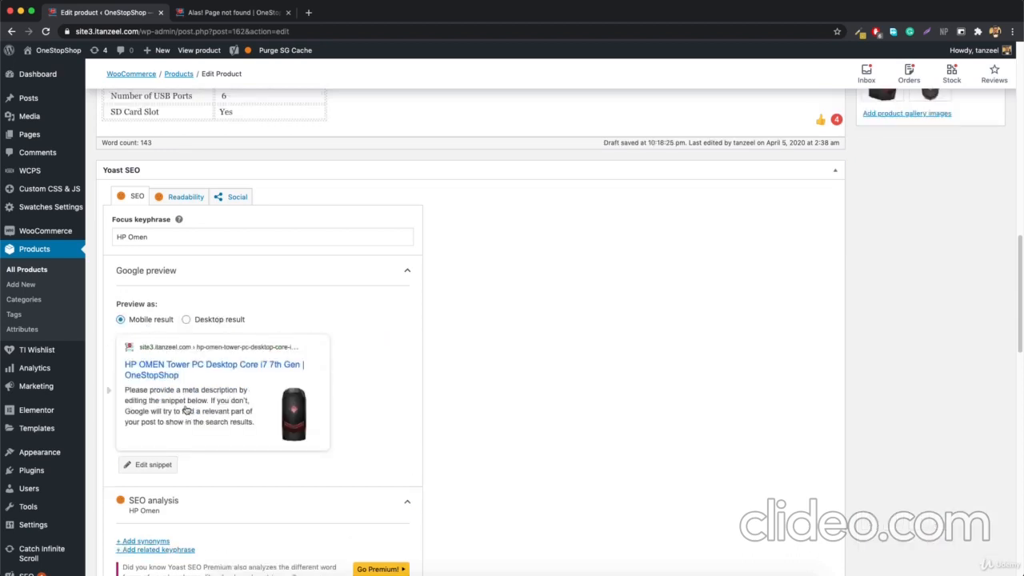
- Write a snippet meta description: "Buy the best Tower PC that is HP Omen series. HP omen is the worlds", followed by "bla" filler words
scroll(208, 488, down, 3)
click(126, 428)
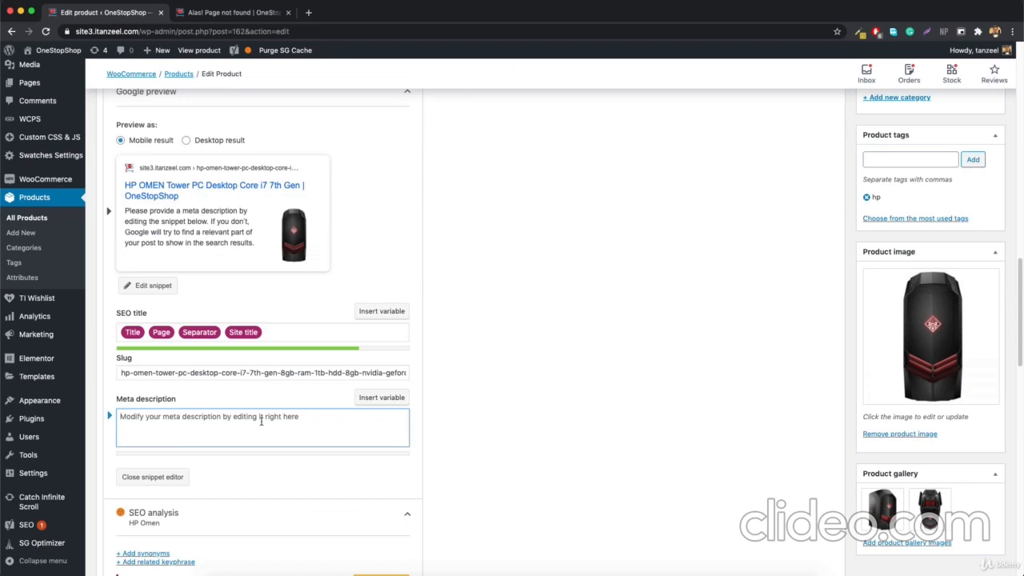
text(Bu)
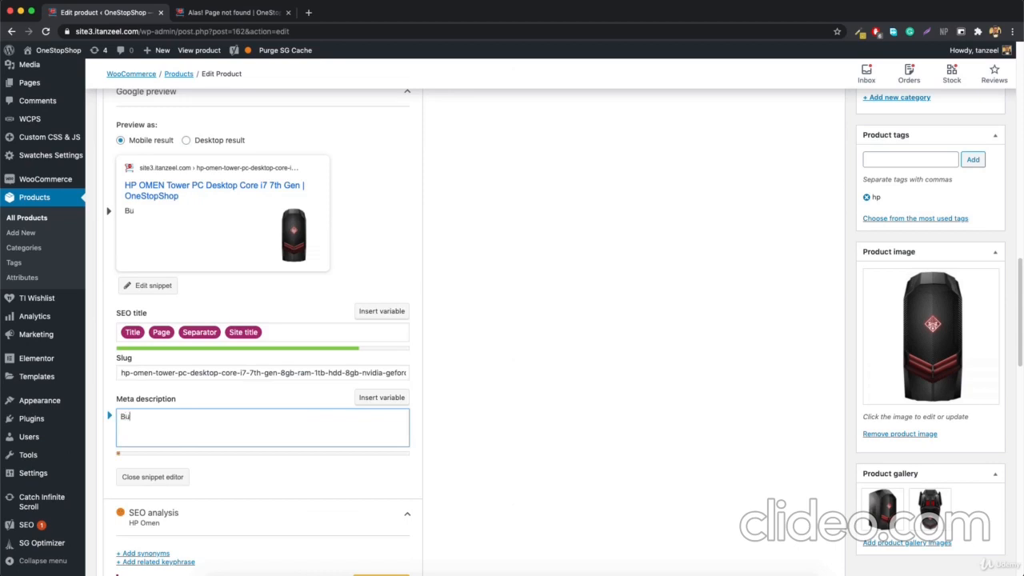
text(y the best Tower PC that is)
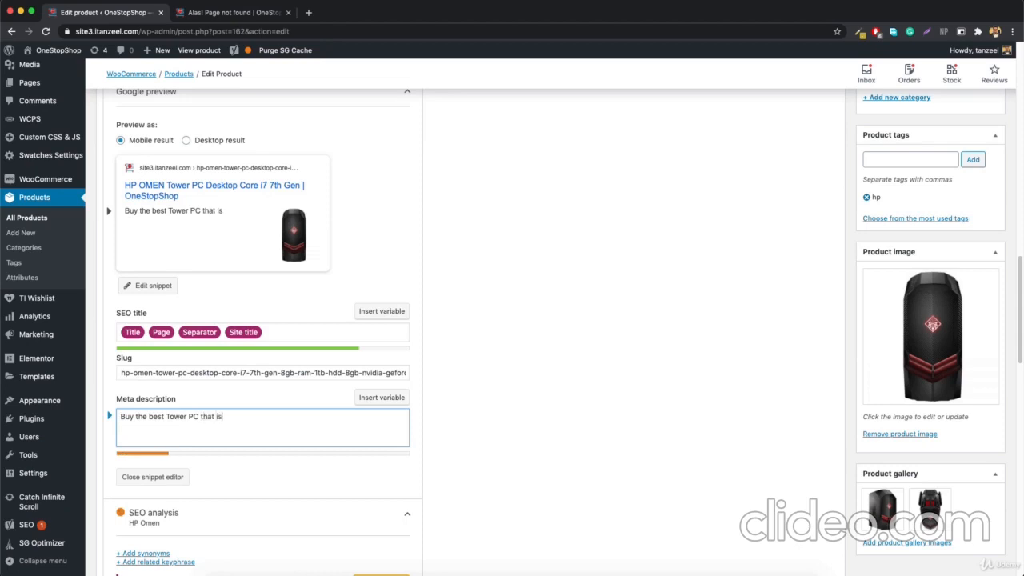
text( HP Omen ser)
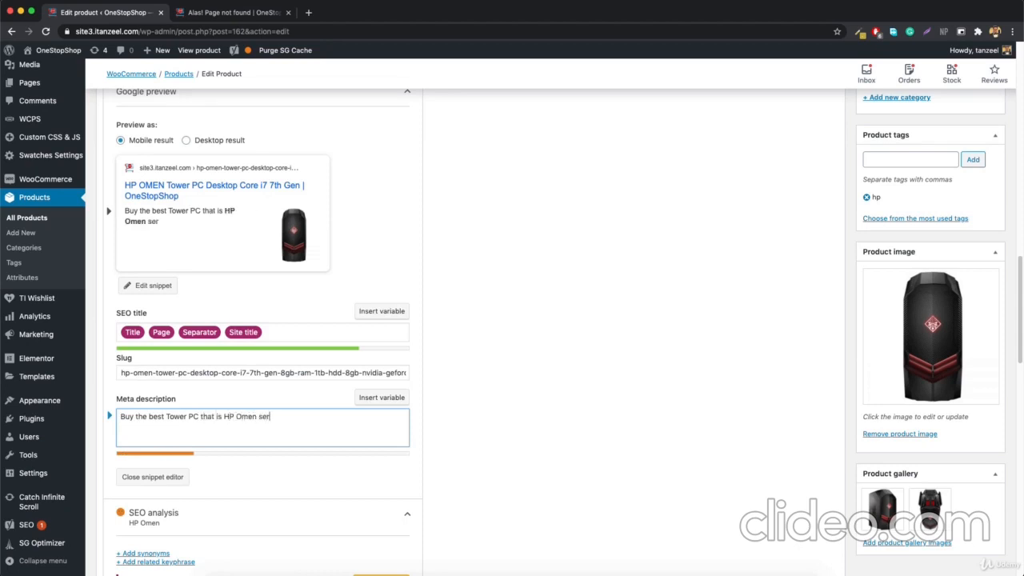
text(ioes)
text(es)
text(H)
text(P)
text( omen is the )
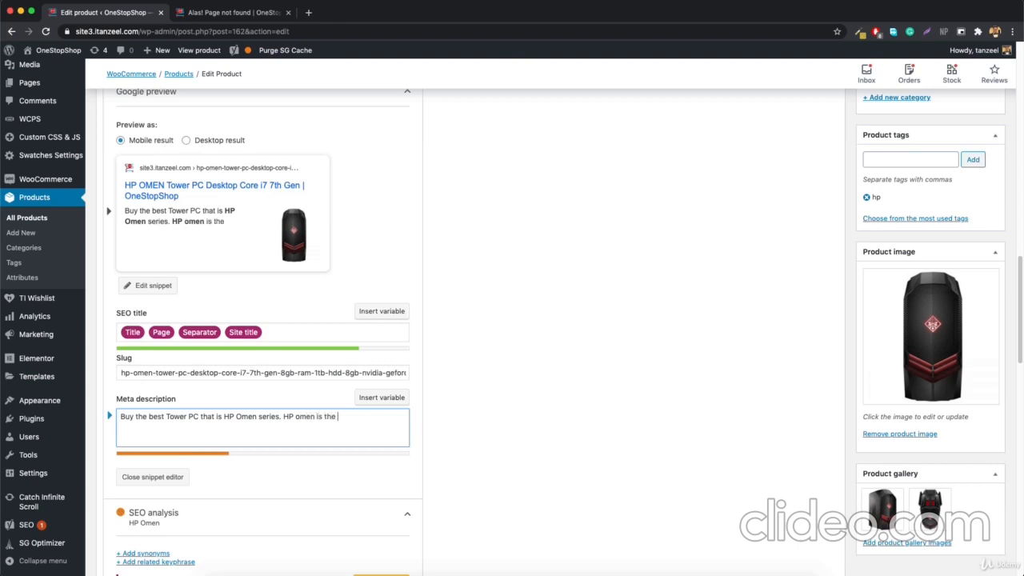
text(worlds bla bla bla bla bla bla bla blaaaaaaaa blaaaaaaaaaaaaaaa)
- Recheck the SEO analysis for the meta description results and the remaining problems
scroll(229, 360, down, 5)
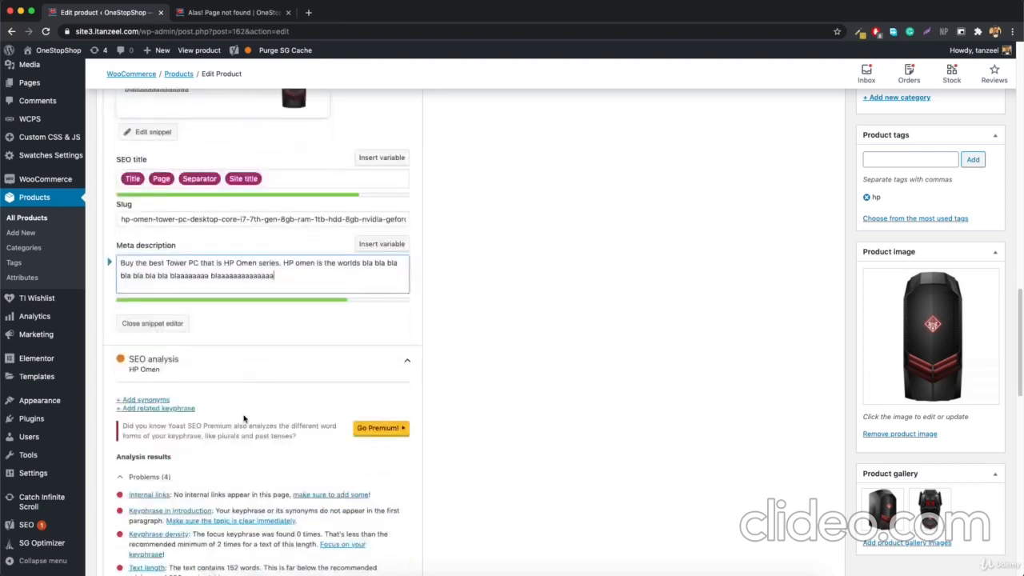
scroll(244, 418, down, 3)
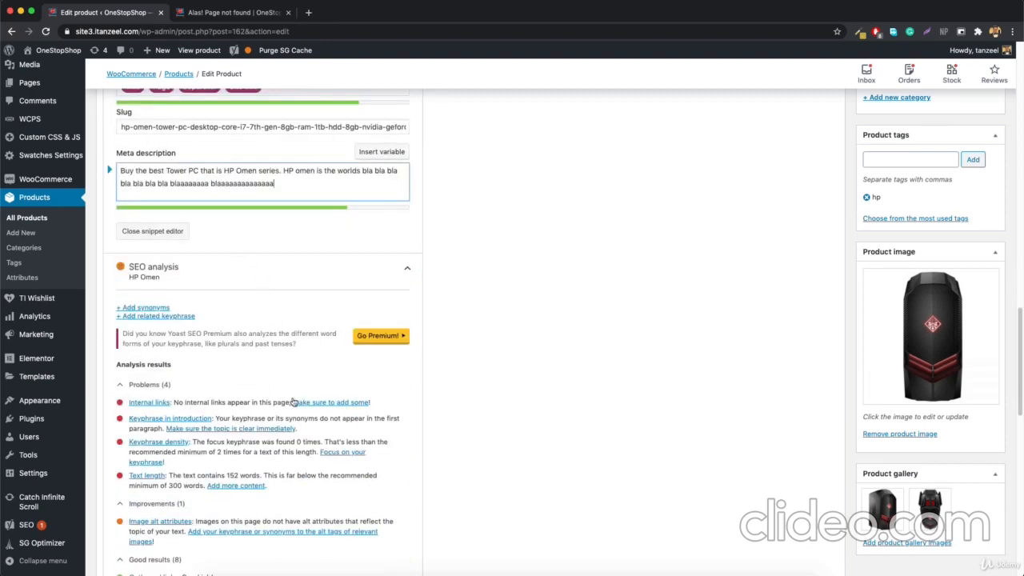
scroll(294, 402, down, 2)
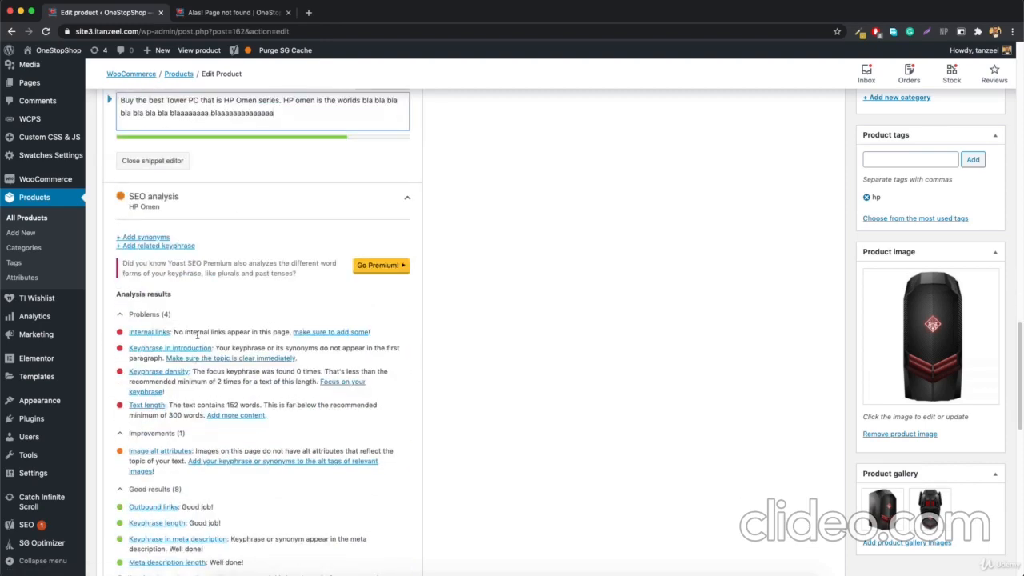
- Check how the written meta description looks in the Google preview for desktop and mobile results
scroll(197, 337, up, 8)
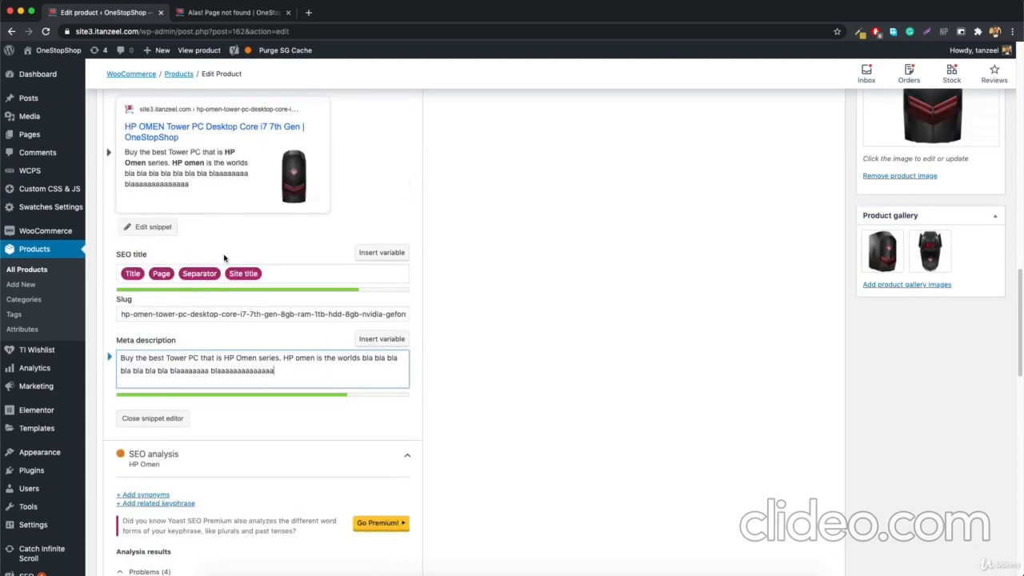
scroll(225, 257, up, 3)
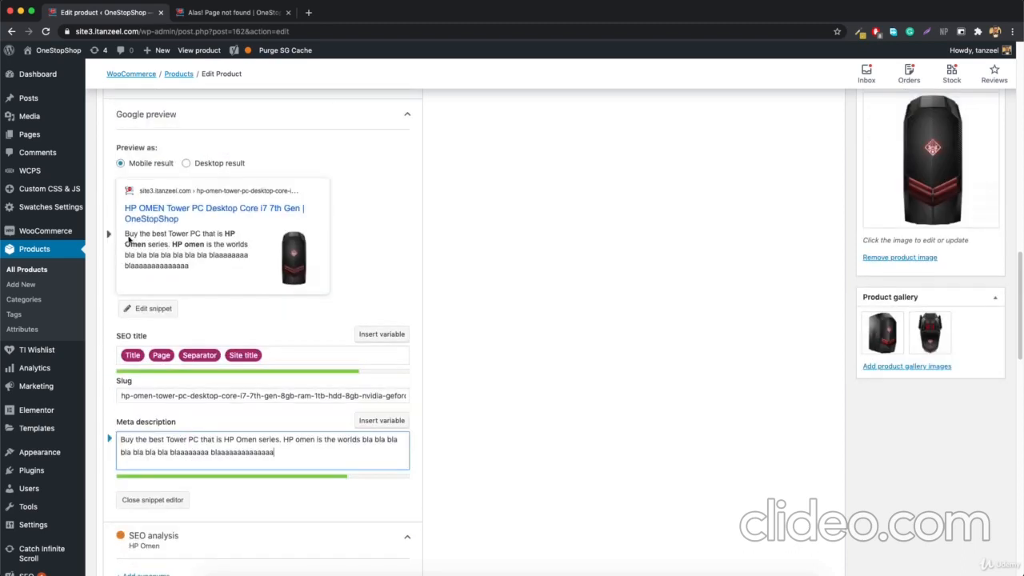
click(223, 165)
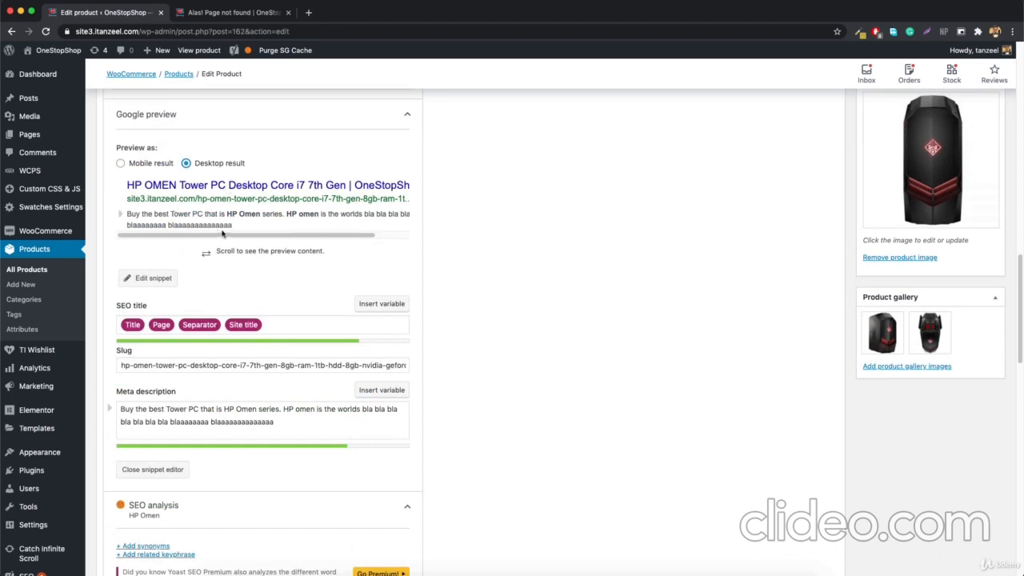
mouse_move(233, 237)
mouse_down()
mouse_move(327, 240)
mouse_move(219, 236)
mouse_up()
click(149, 163)
click(196, 266)
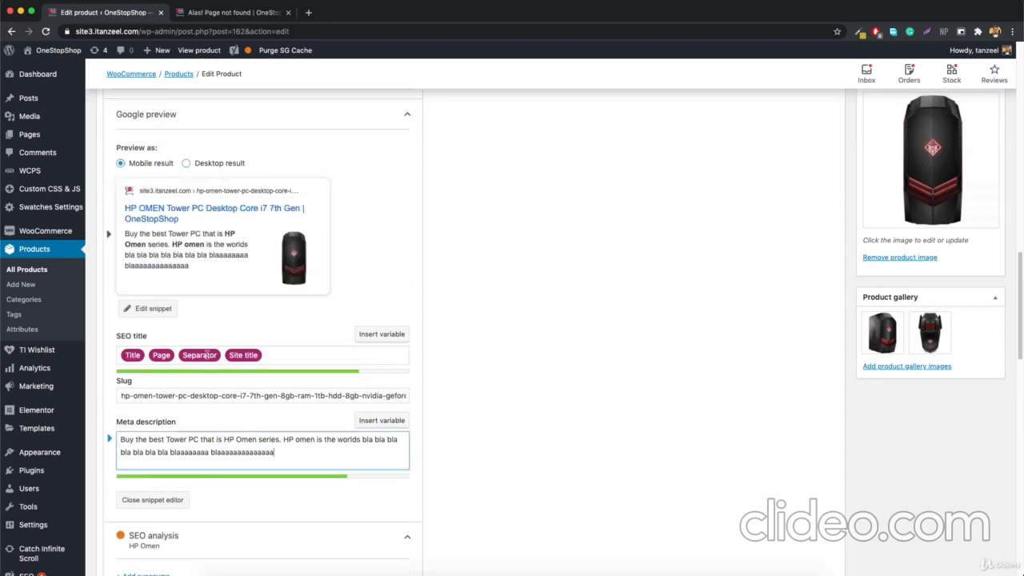
- Clear the product's meta description and update the product
triple_click(203, 453)
key(BackSpace)
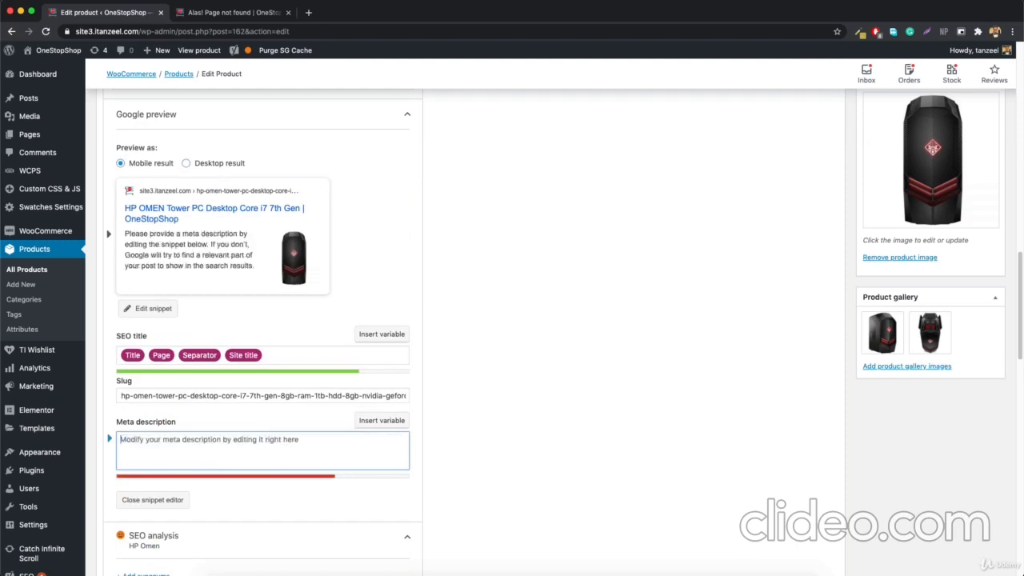
scroll(722, 302, up, 15)
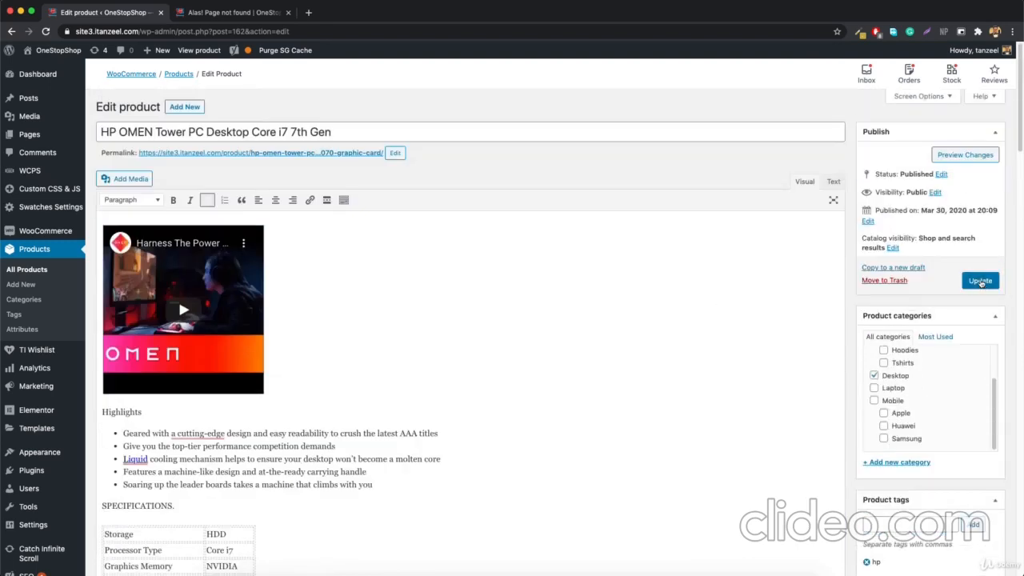
click(981, 281)
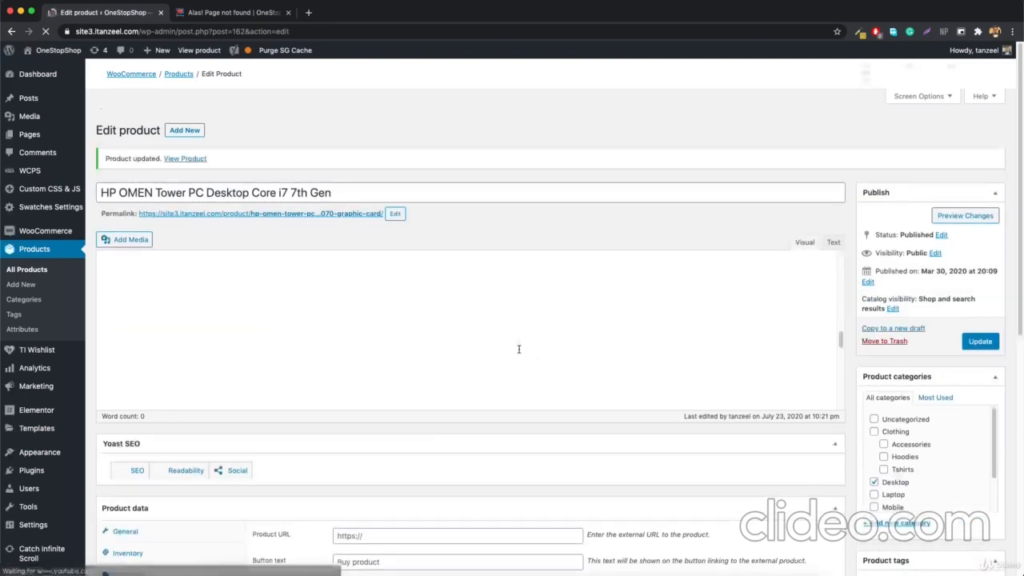
- Open the product's Yoast readability analysis and review its problems, improvements and good results
scroll(205, 432, down, 3)
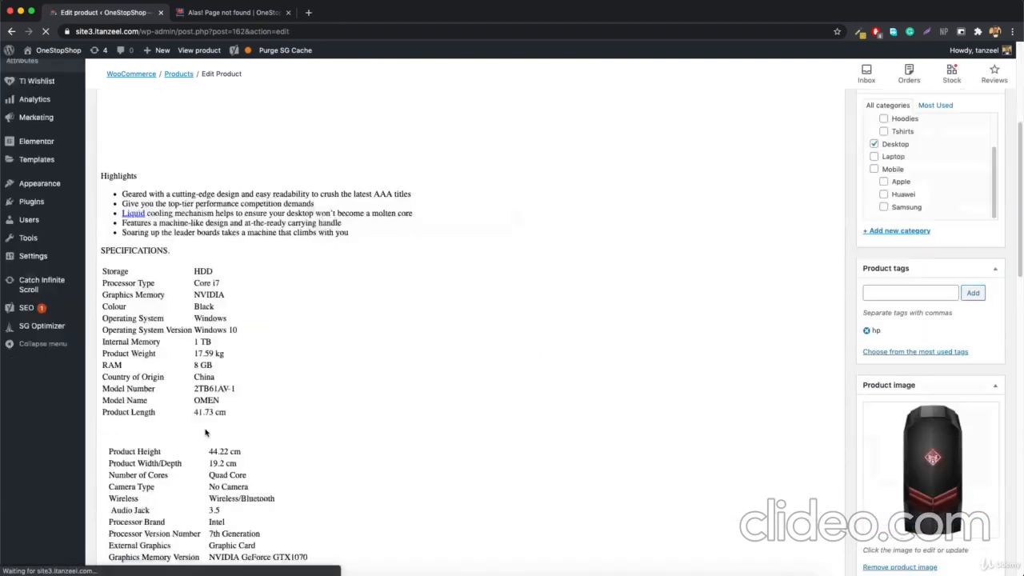
scroll(205, 433, down, 5)
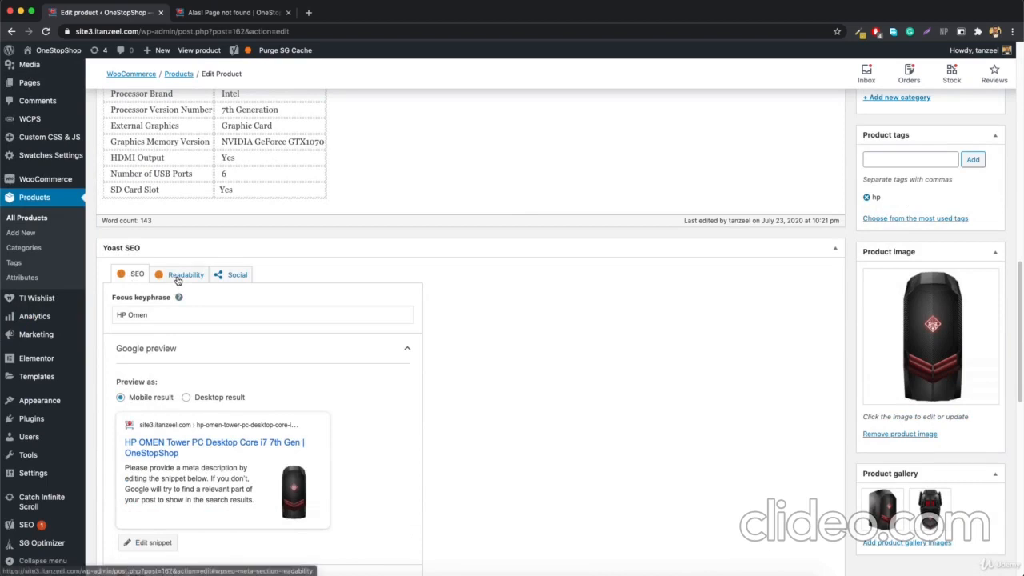
click(178, 276)
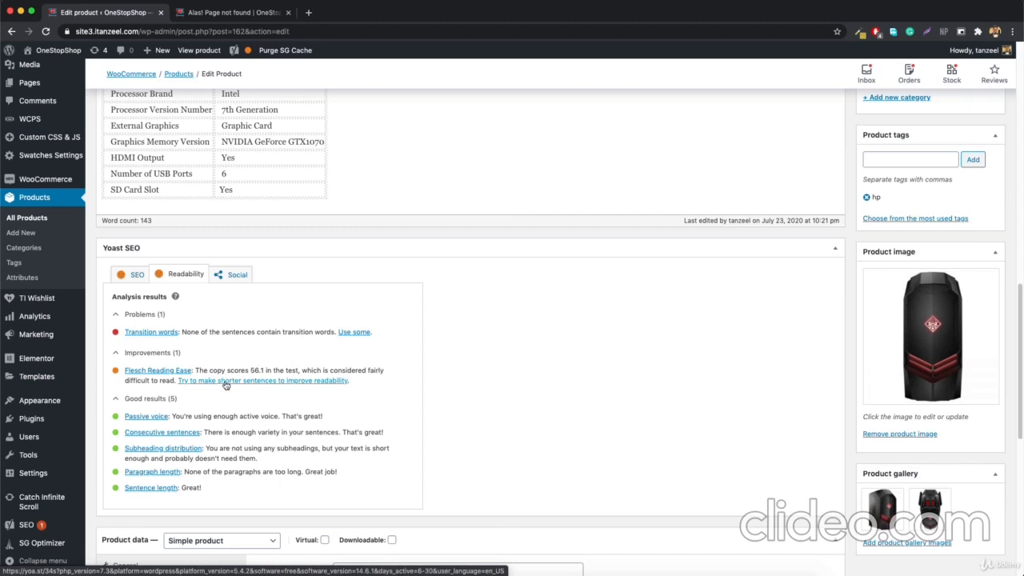
- Open the product's Yoast social settings and look over the Facebook and Twitter image, title and description fields
click(236, 279)
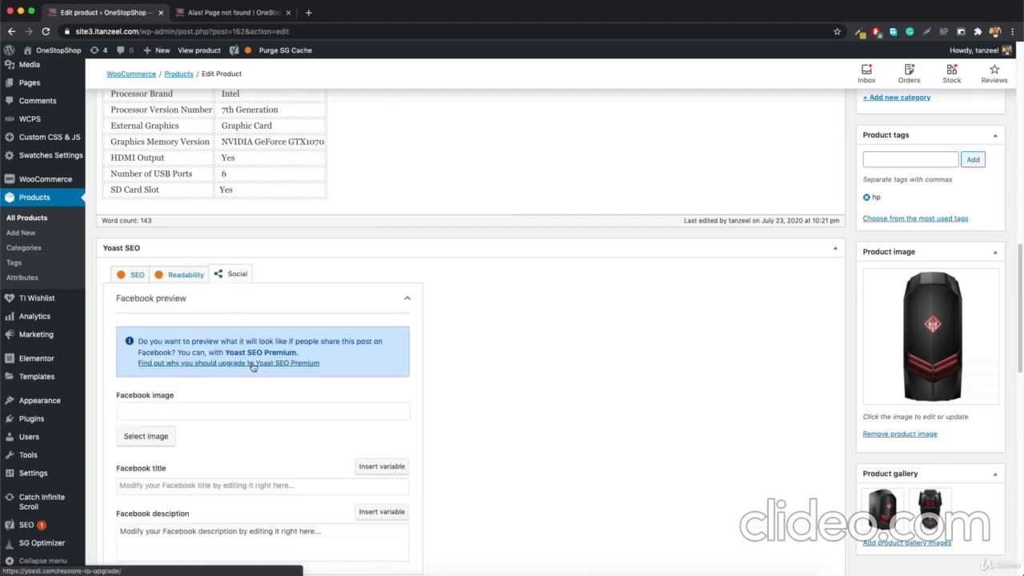
scroll(253, 365, down, 2)
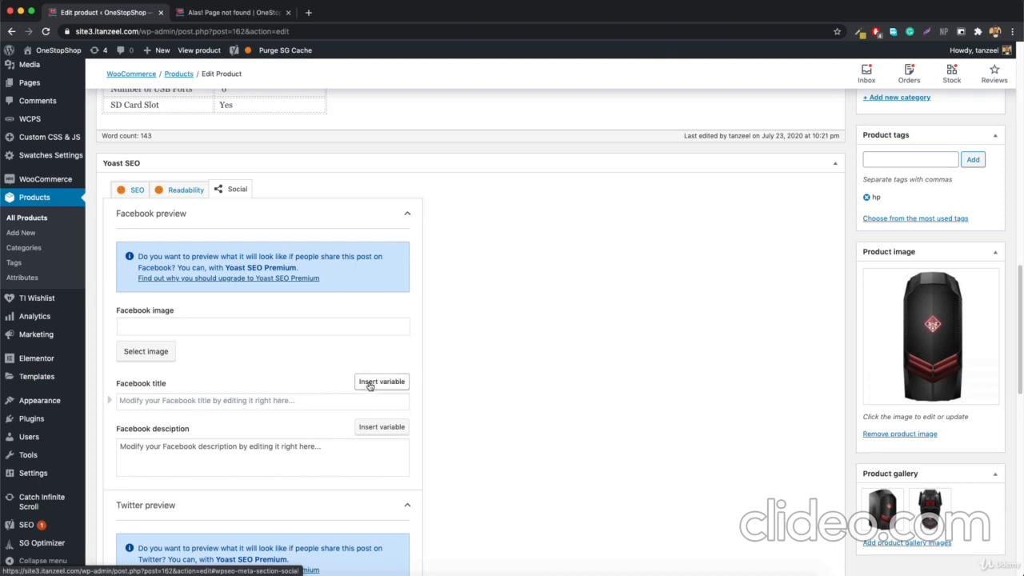
scroll(187, 448, down, 2)
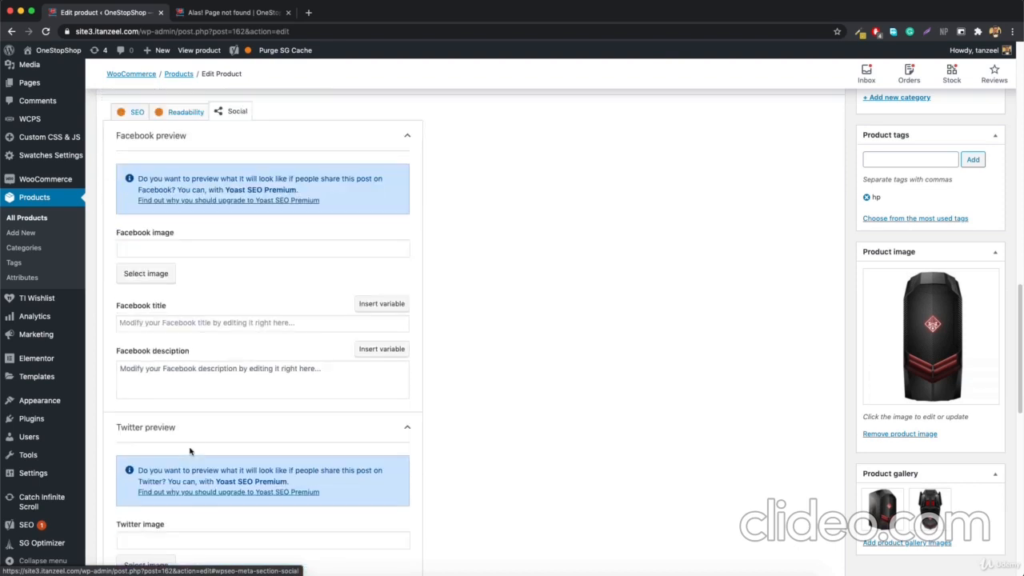
scroll(240, 348, down, 4)
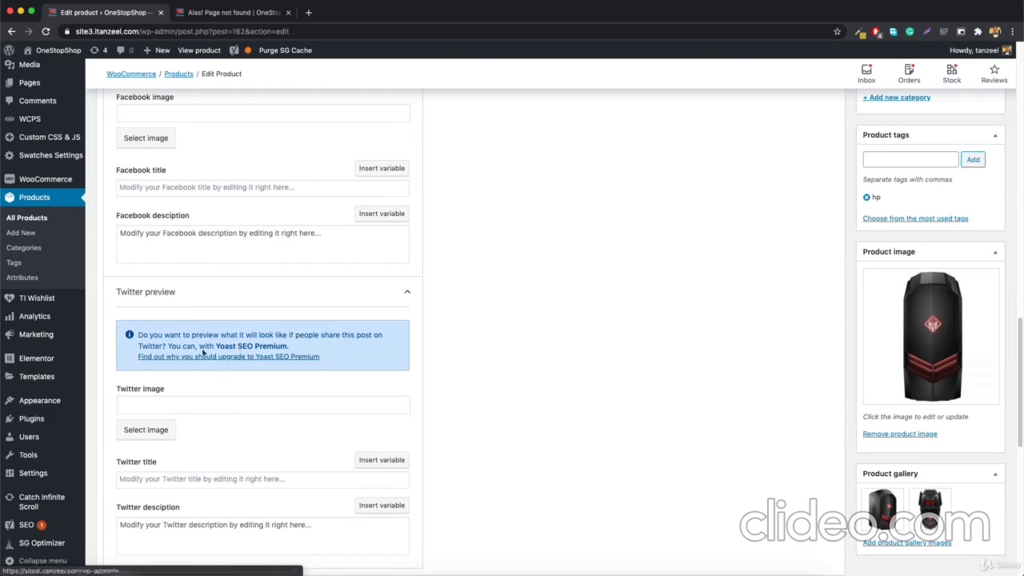
scroll(203, 354, down, 8)
scroll(228, 294, up, 5)
scroll(228, 294, up, 6)
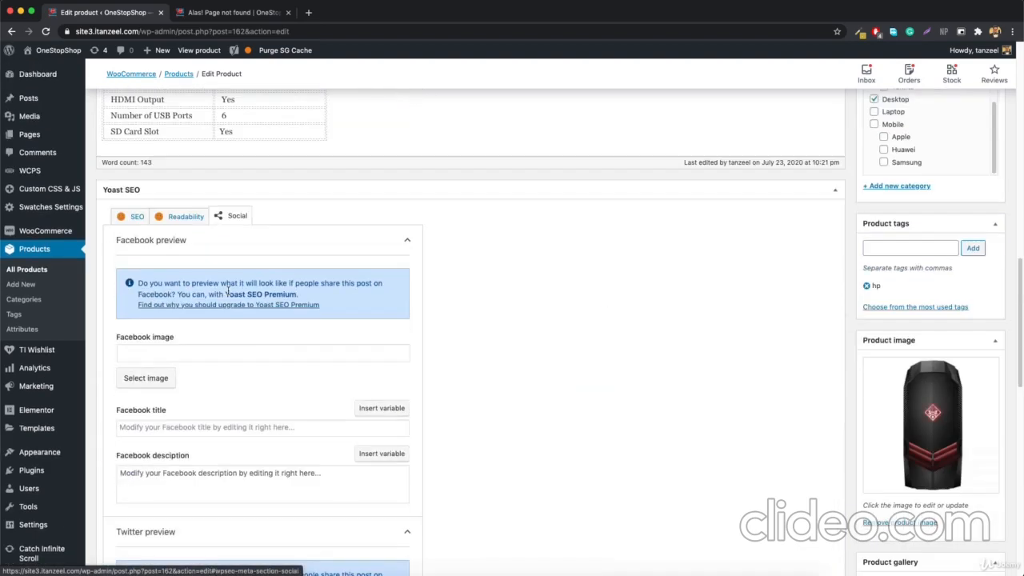
scroll(228, 295, down, 8)
scroll(228, 295, up, 10)
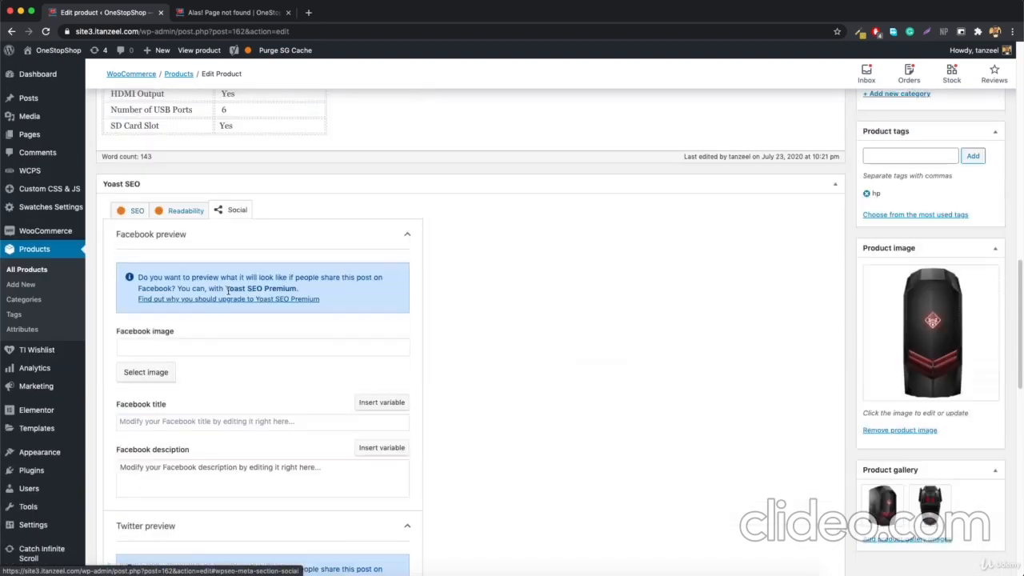
scroll(201, 299, down, 6)
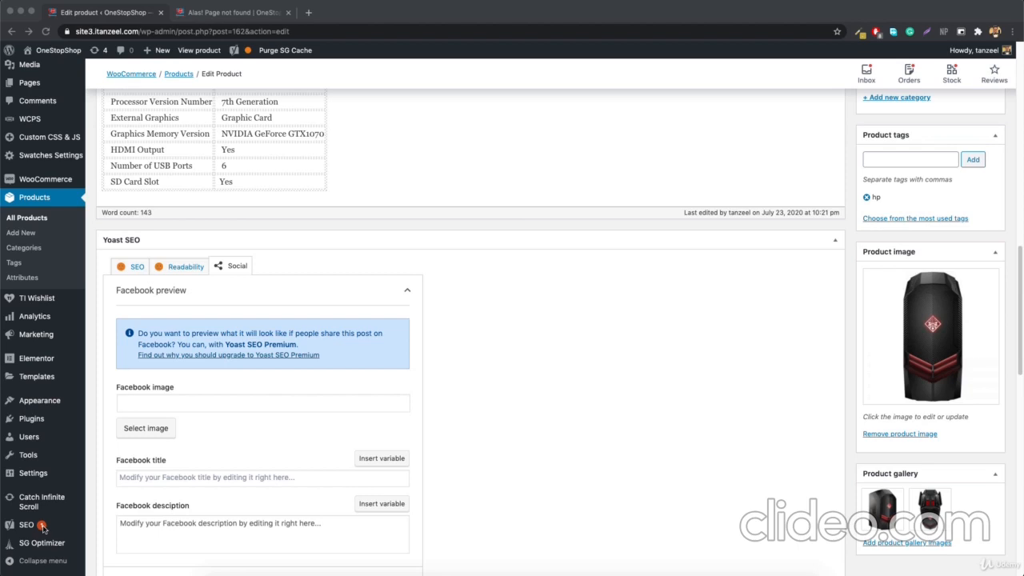
- On the live store, open the HP OMEN Tower PC product page from the Desktop category
click(227, 11)
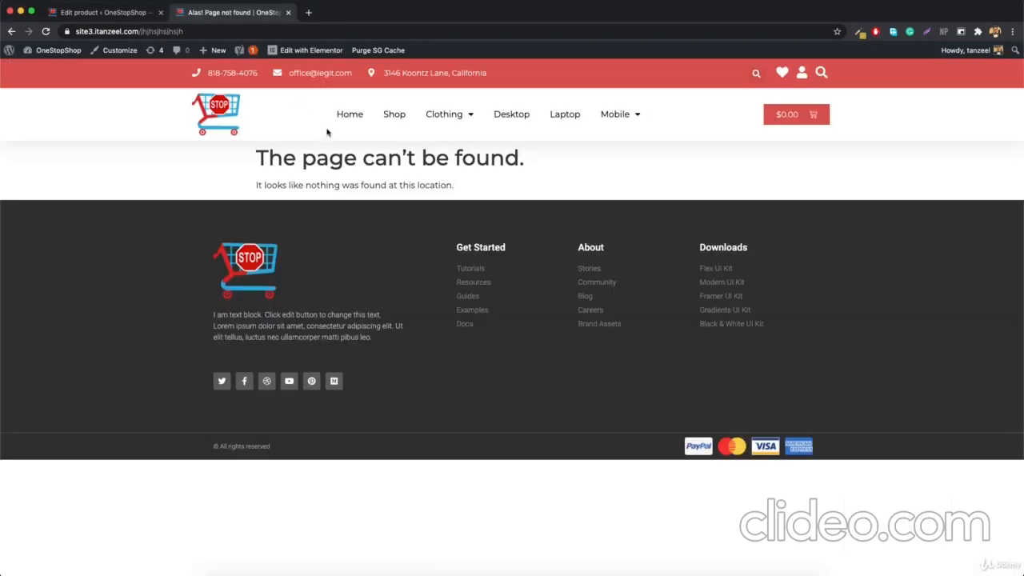
mouse_move(417, 120)
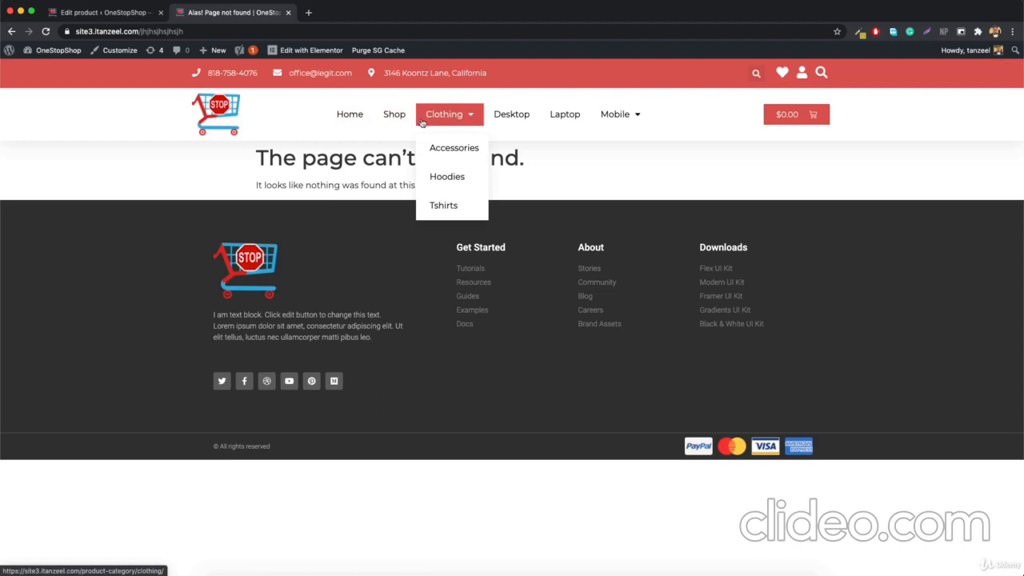
click(505, 118)
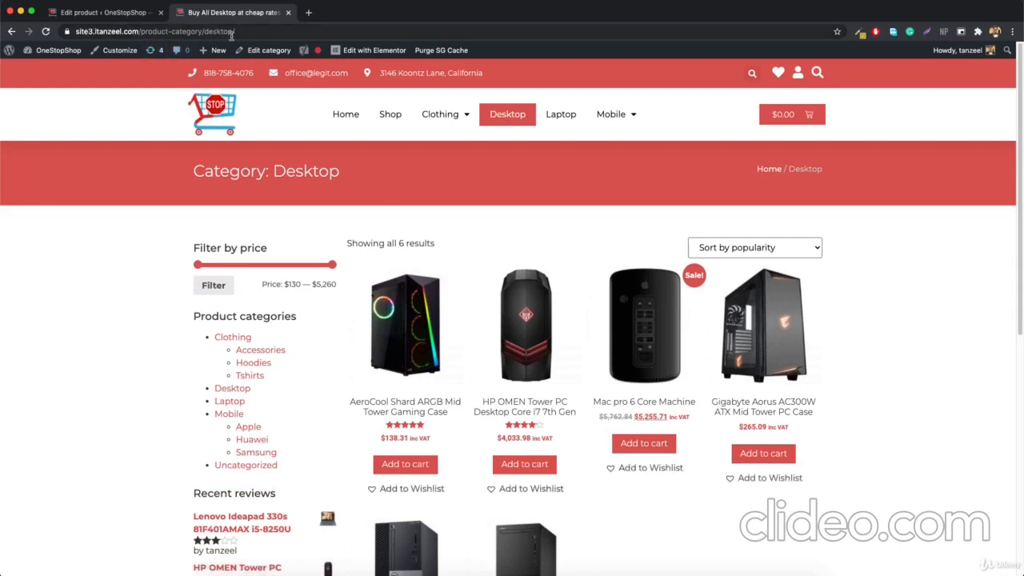
click(522, 327)
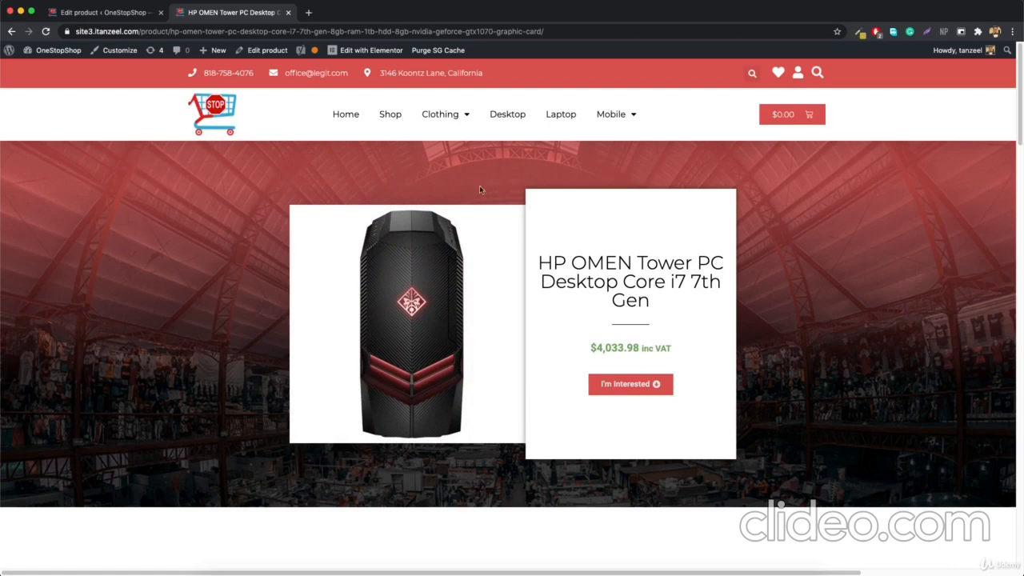
- Open the Yoast SEO general settings in the WordPress admin and look through the available features
click(122, 13)
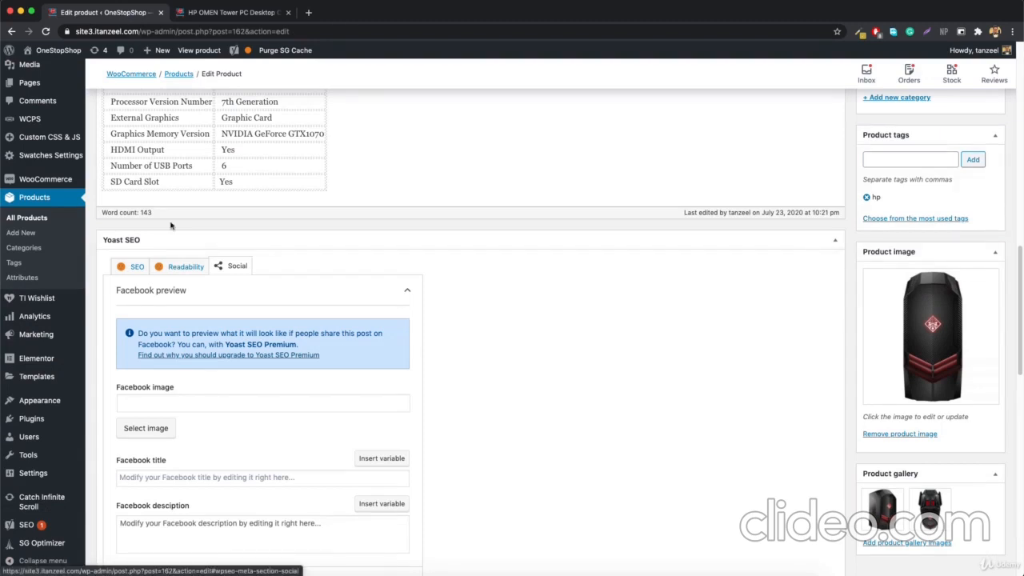
mouse_move(29, 523)
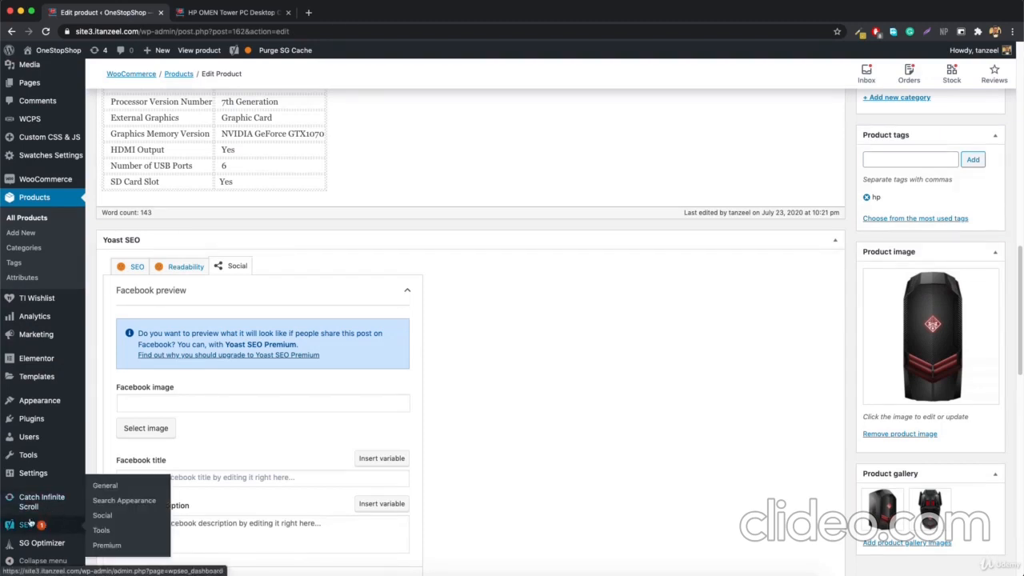
click(112, 488)
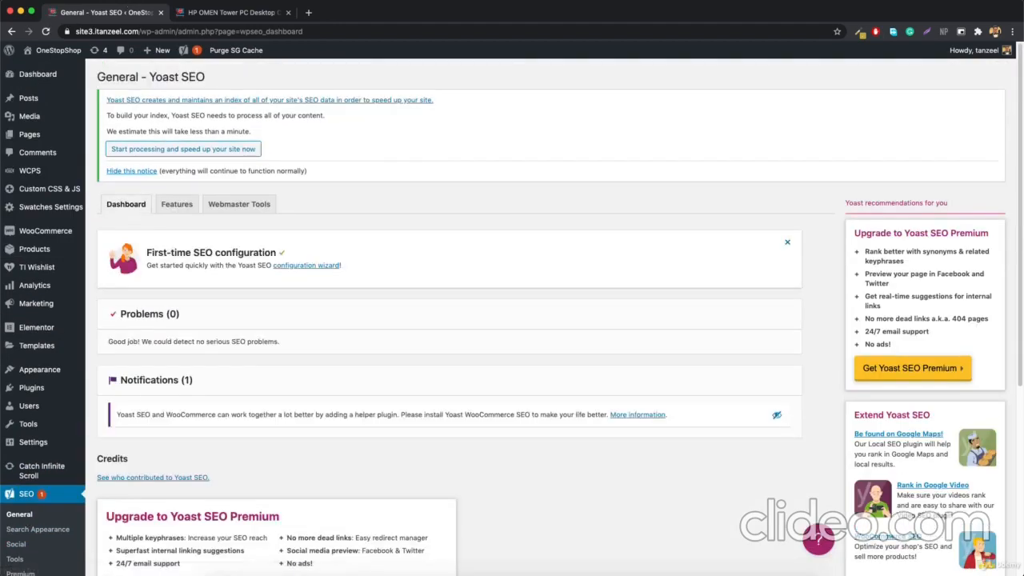
click(233, 14)
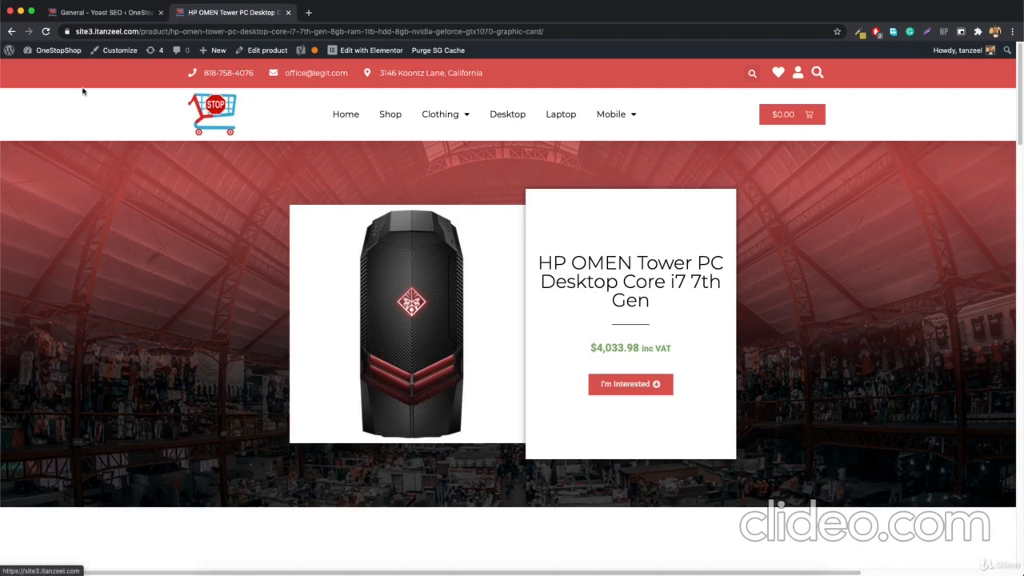
click(108, 12)
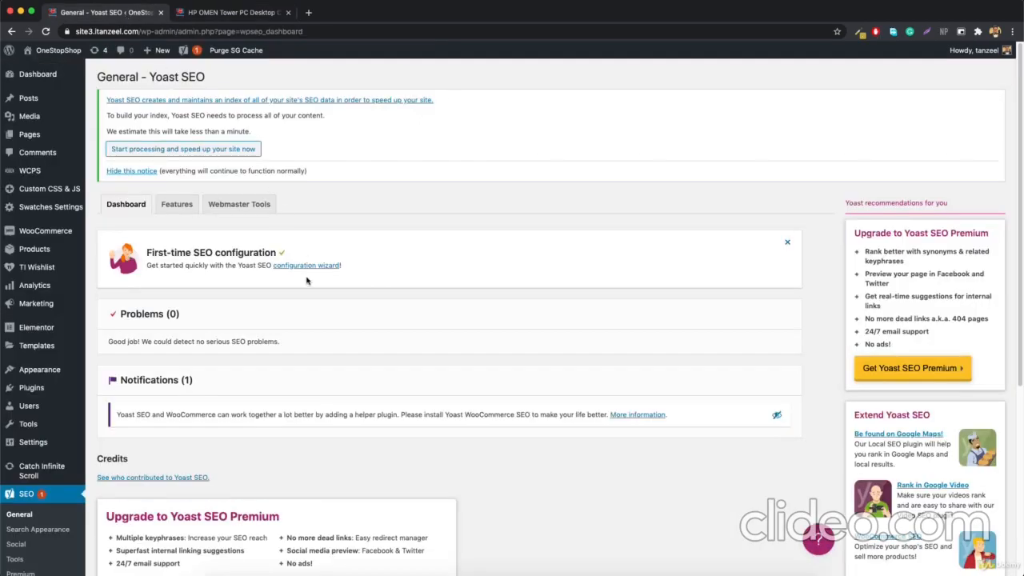
click(177, 204)
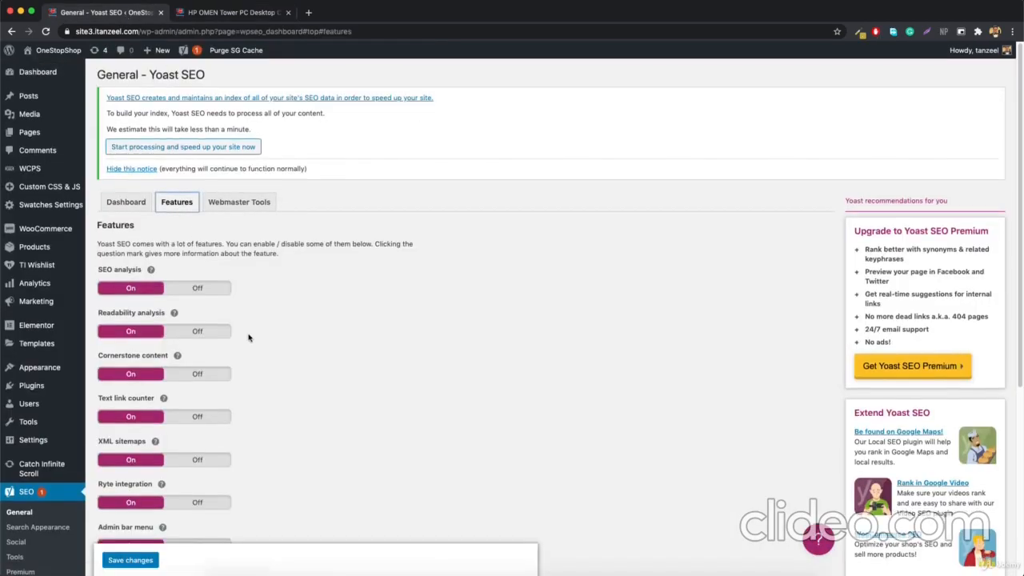
scroll(248, 338, down, 3)
click(224, 139)
- Enable breadcrumbs in Yoast's Search Appearance settings and save the changes
click(44, 478)
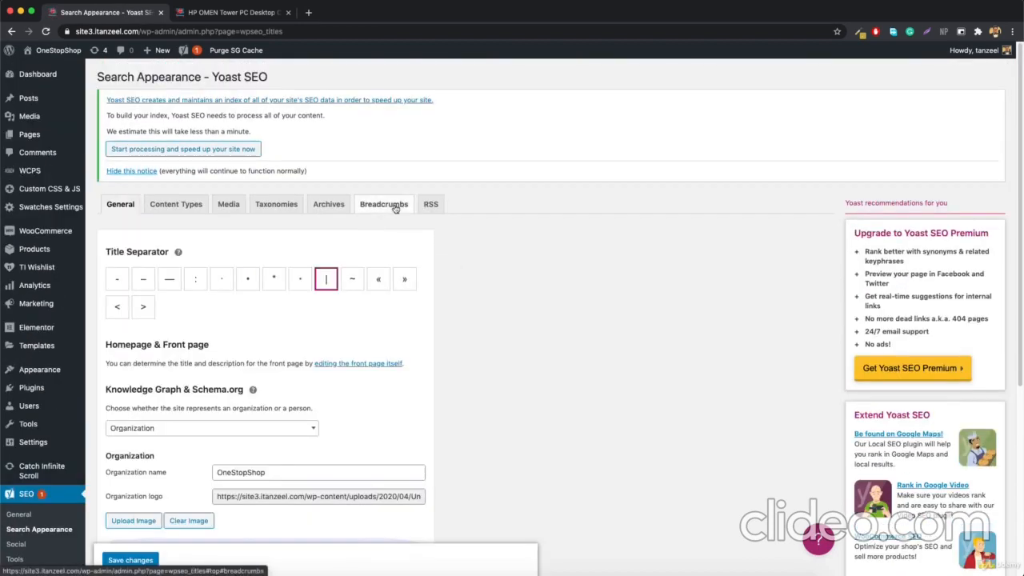
click(395, 207)
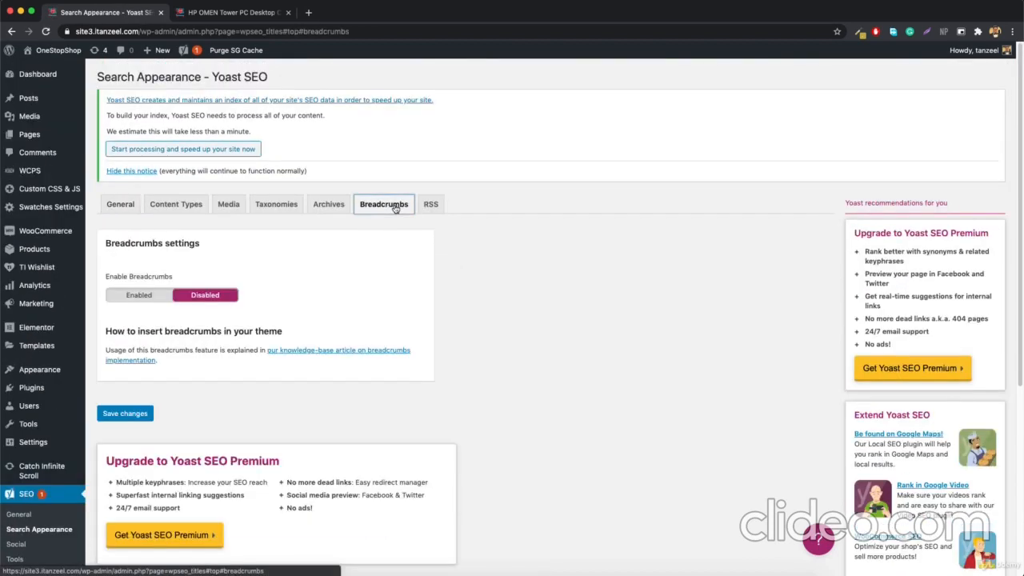
click(146, 298)
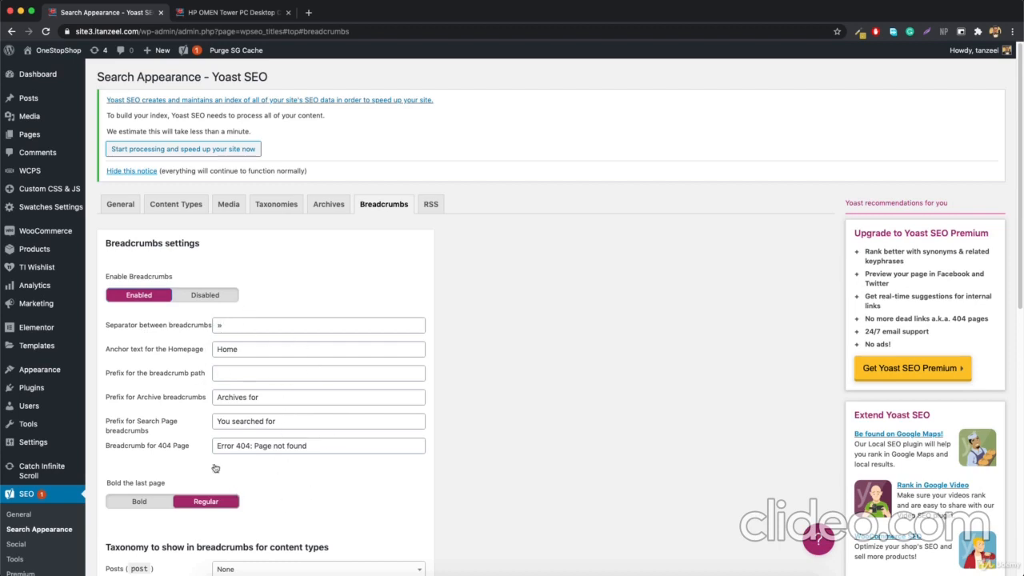
scroll(319, 325, down, 5)
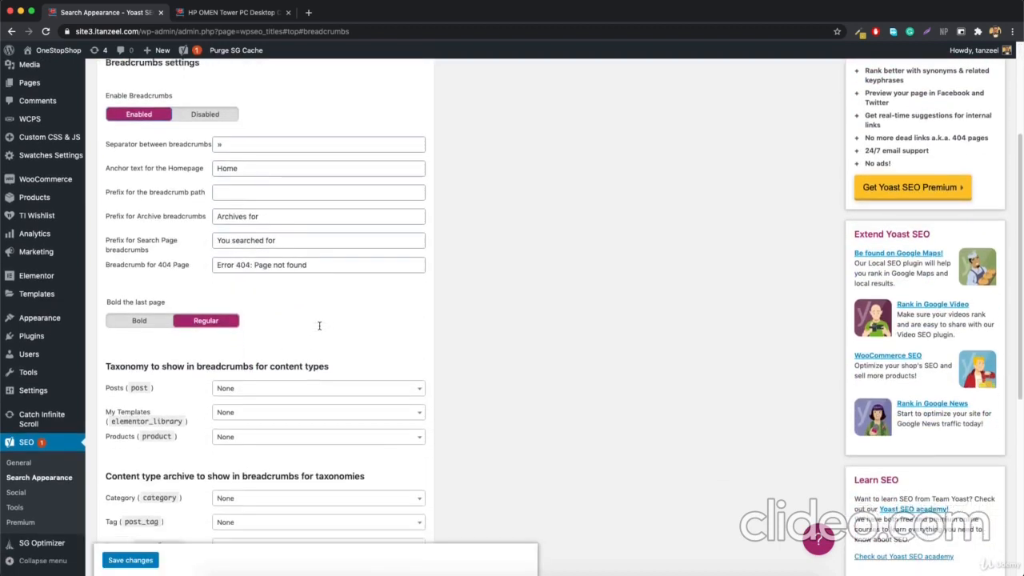
scroll(160, 253, down, 5)
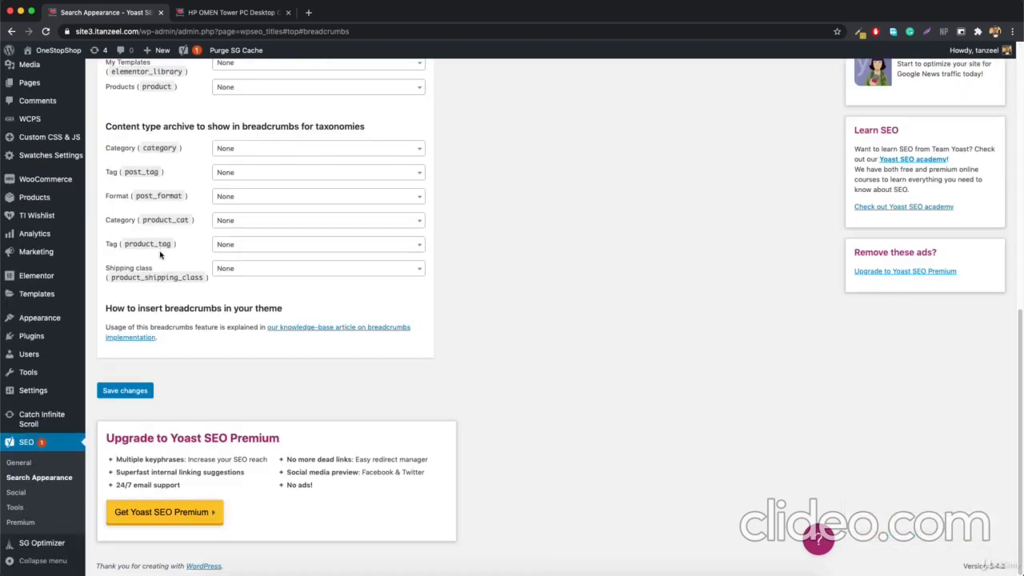
click(124, 398)
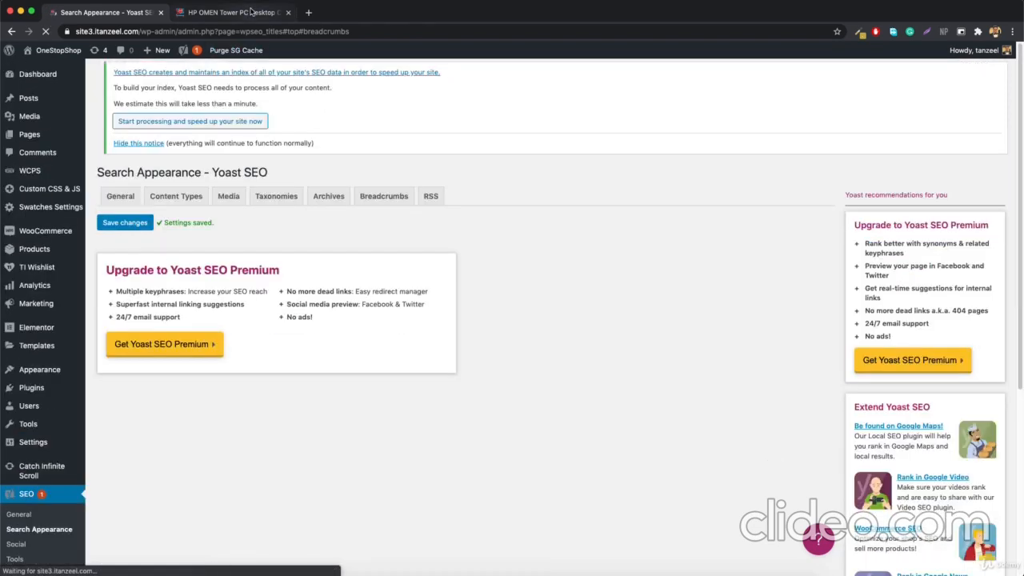
- From the HP OMEN product page, open the single product template for editing in Elementor
click(250, 12)
mouse_move(364, 54)
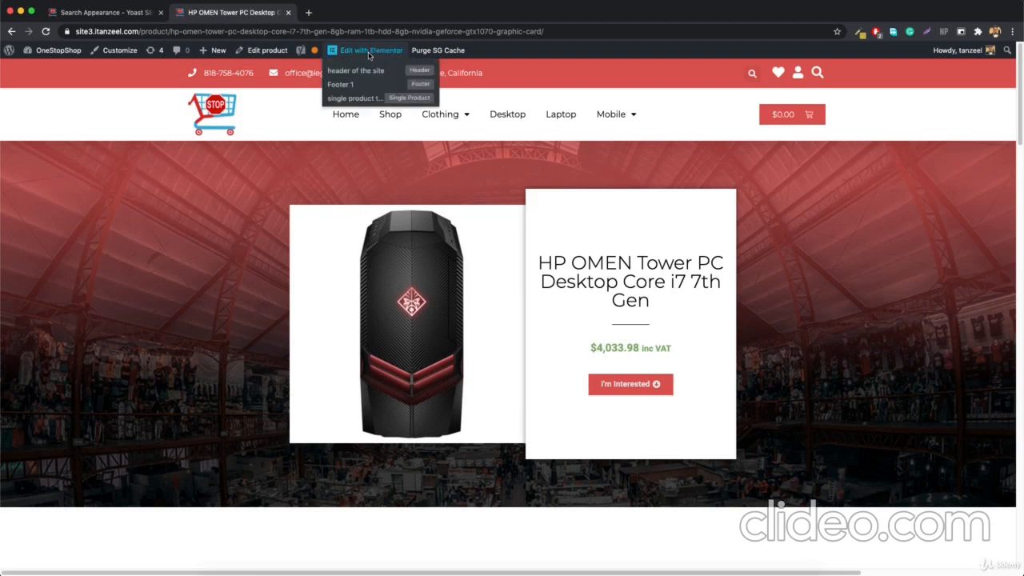
click(361, 98)
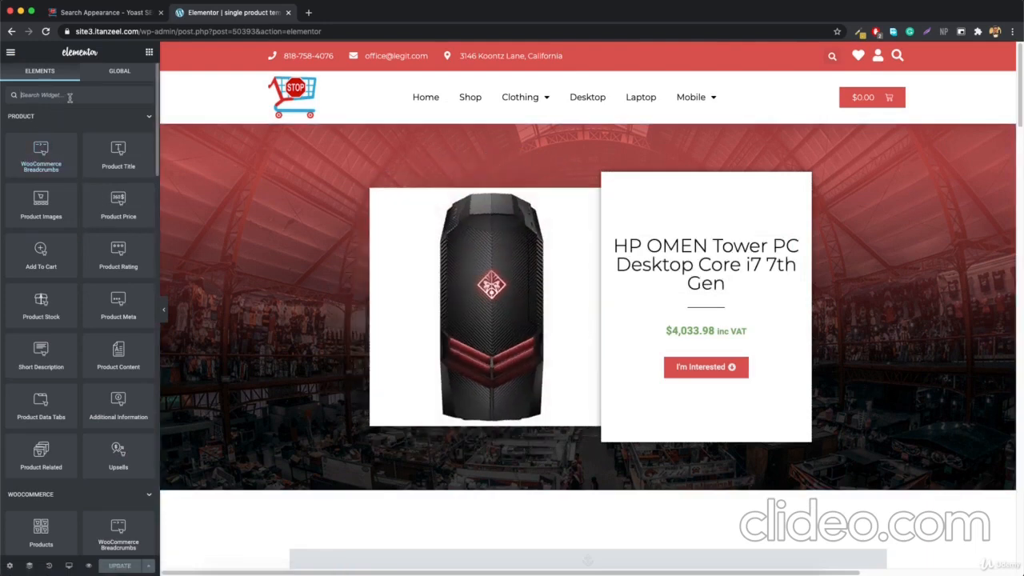
- Find the Breadcrumbs widget with "bre" and place it above the product title in the white product card
text(bre)
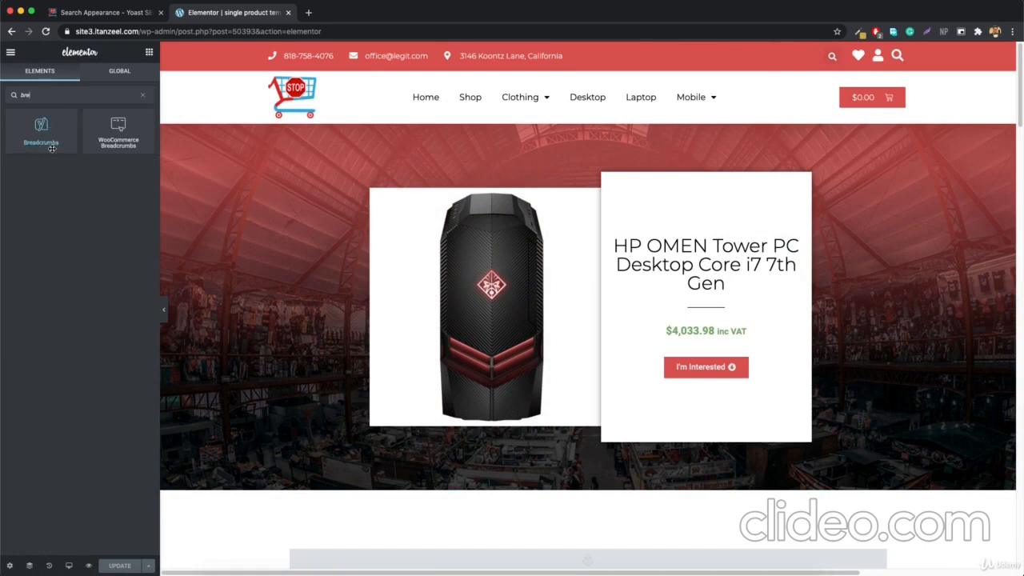
scroll(569, 437, down, 2)
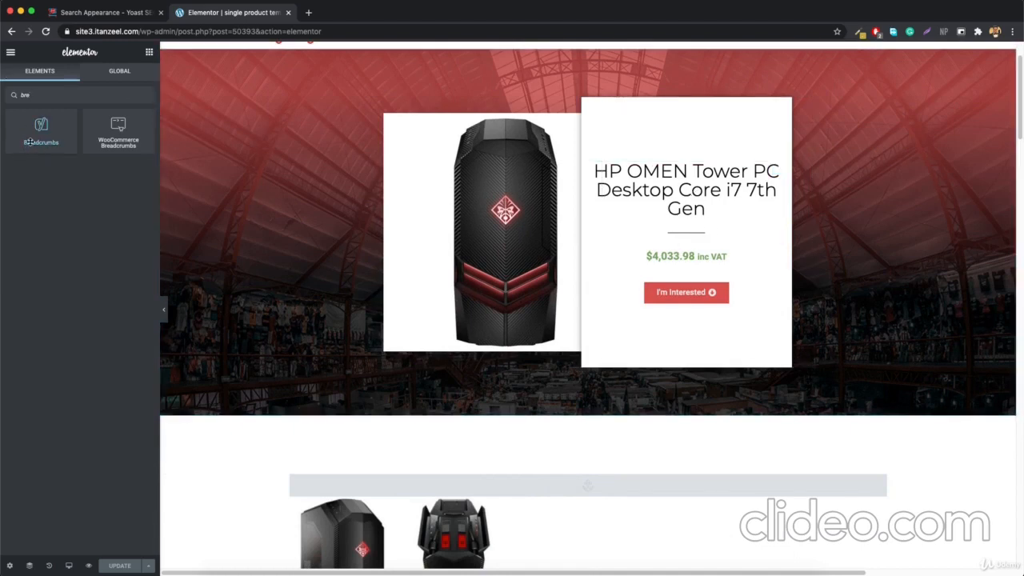
drag(41, 132, 680, 164)
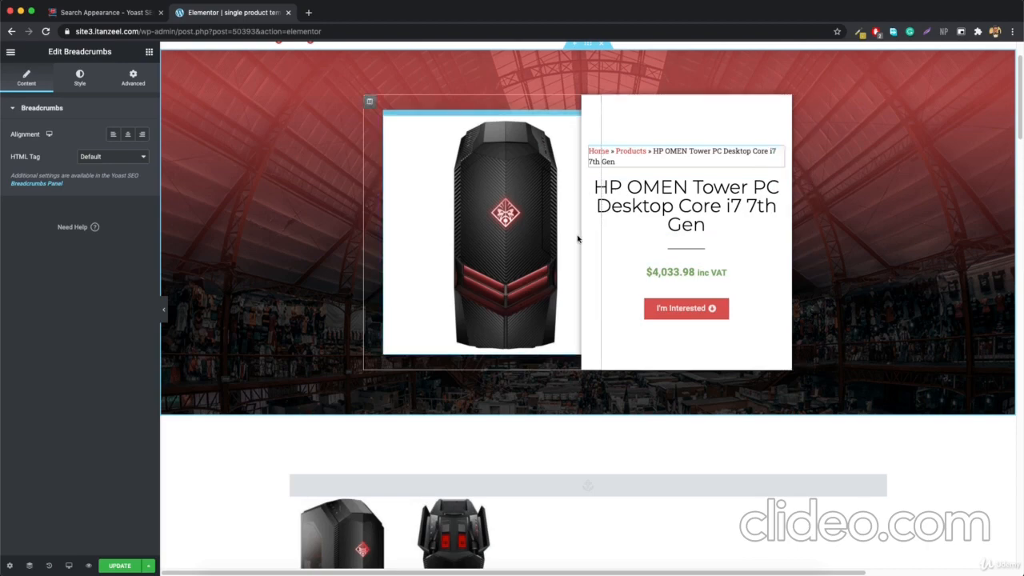
- Move the Breadcrumbs widget directly below the product title, above the divider, and update the template
scroll(734, 269, up, 2)
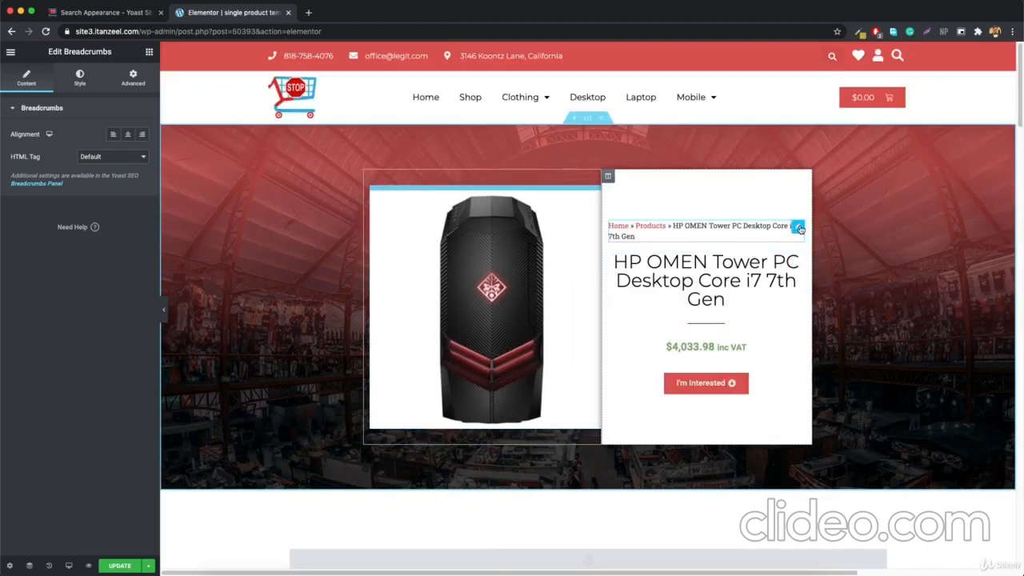
drag(796, 228, 580, 393)
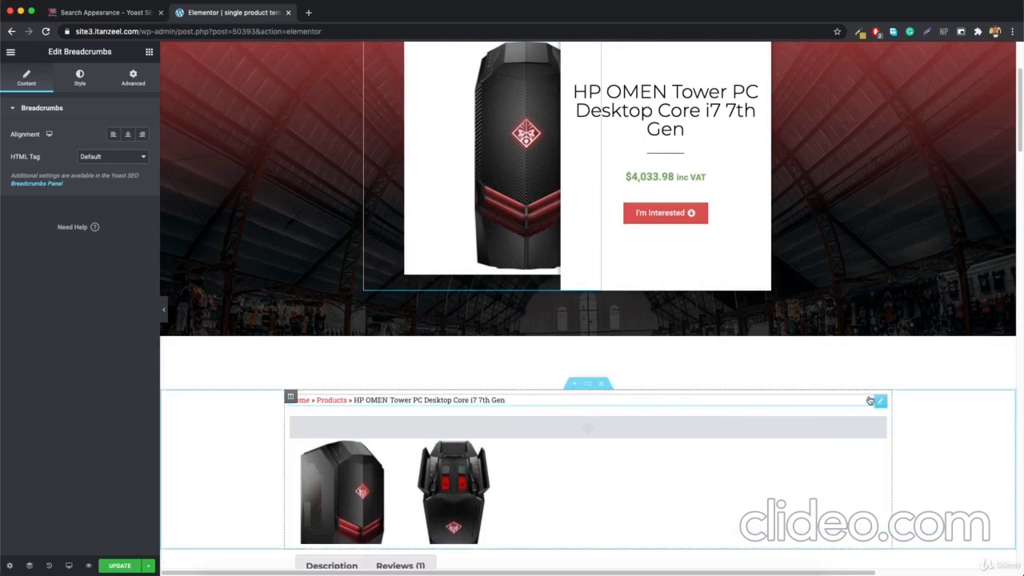
drag(875, 400, 714, 148)
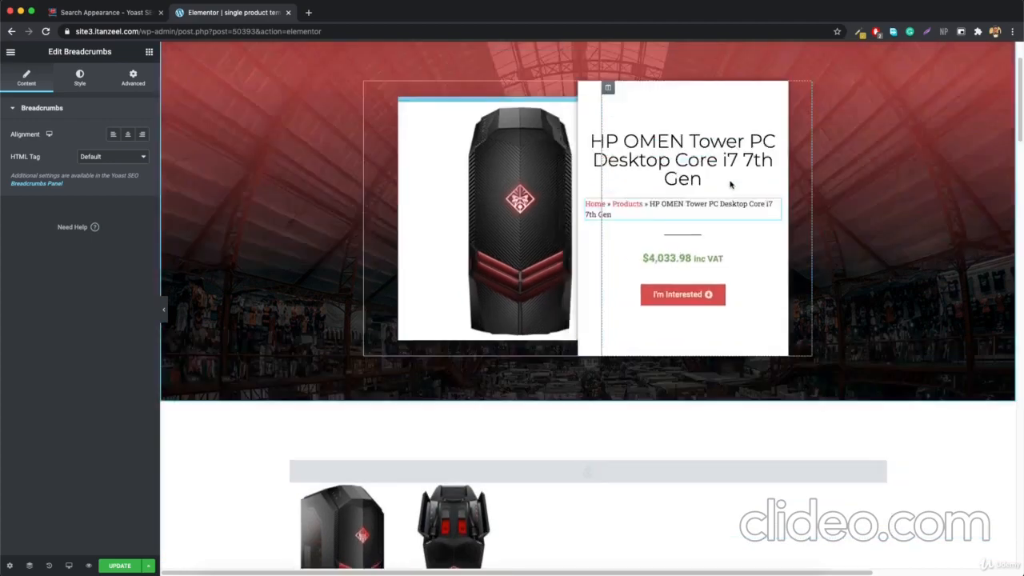
scroll(724, 184, up, 2)
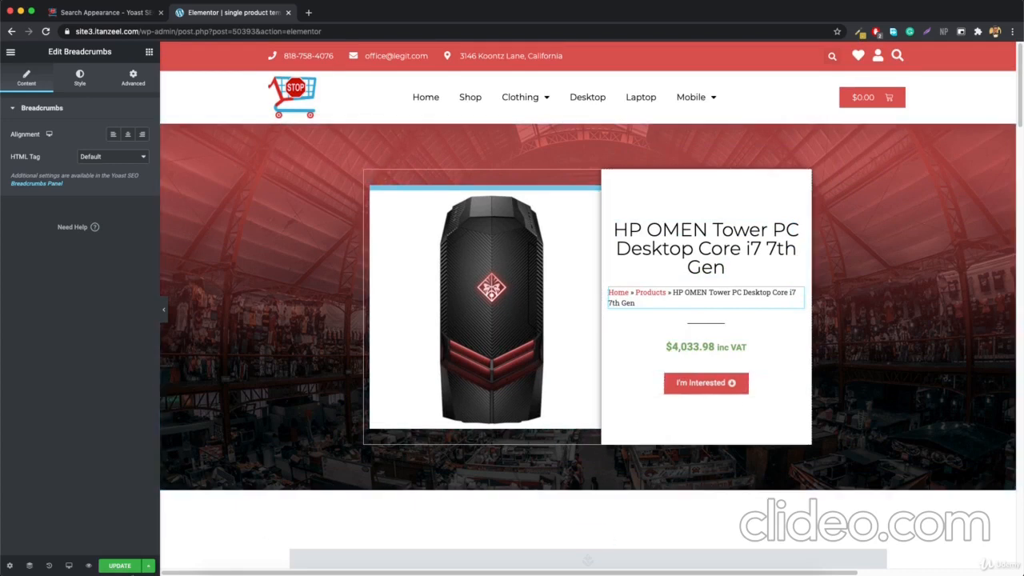
click(120, 566)
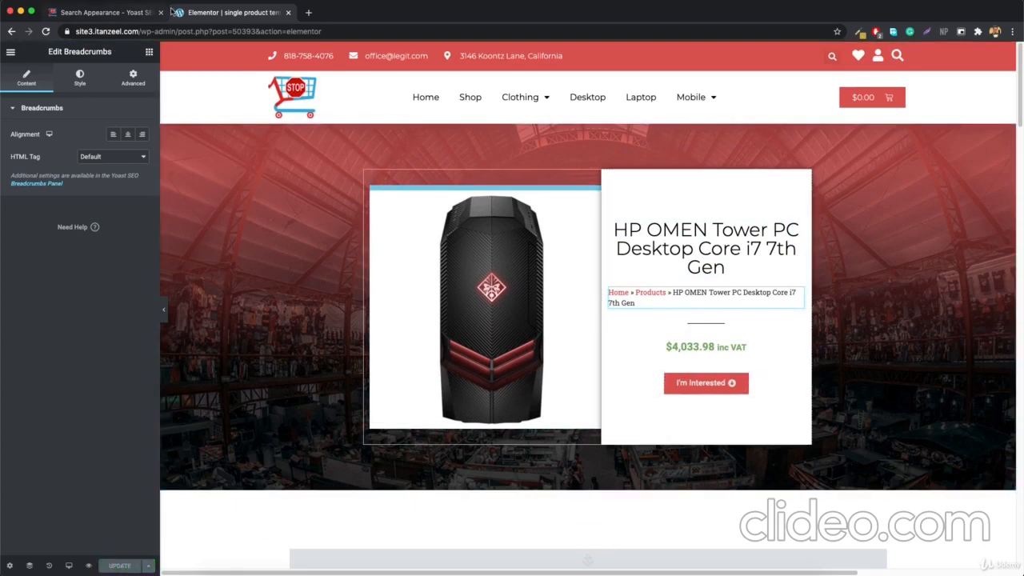
- Leave the Elementor editor and load the store's homepage at site3.itanzeel.com
click(168, 32)
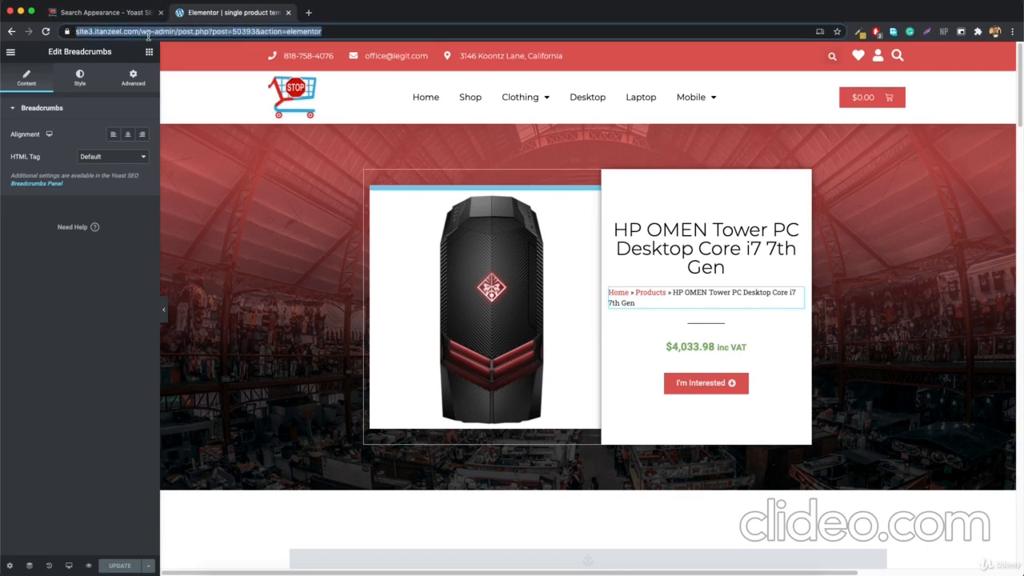
click(143, 32)
key(shift+End)
key(BackSpace)
key(Return)
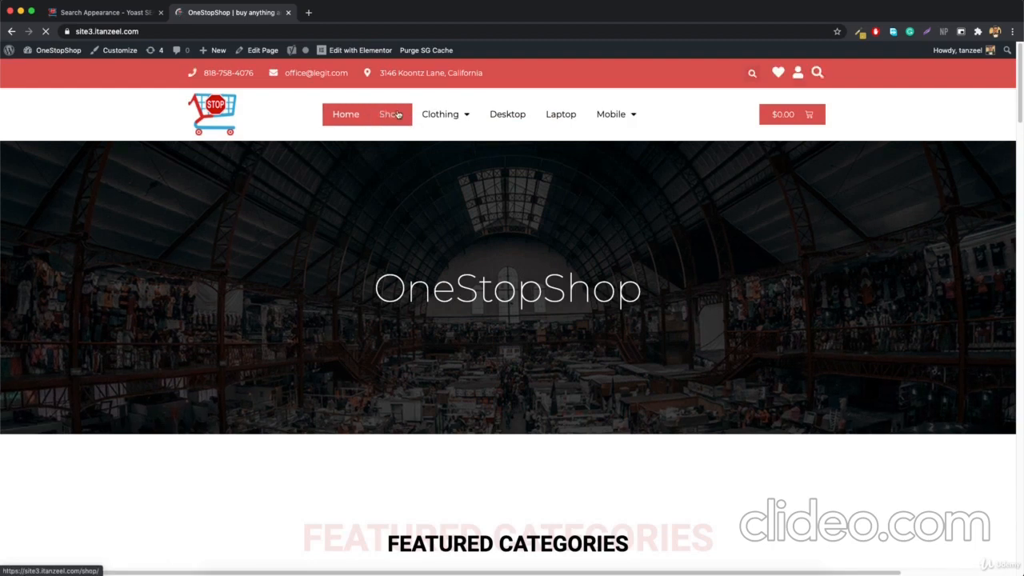
- From the store's Desktop category page, open the product archive template for editing in Elementor
click(512, 116)
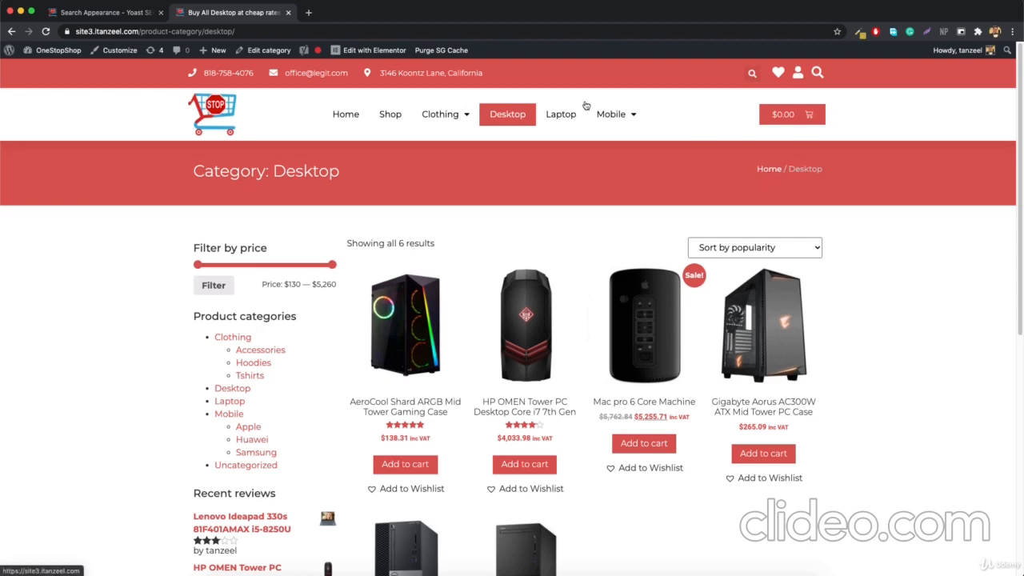
mouse_move(352, 51)
click(355, 98)
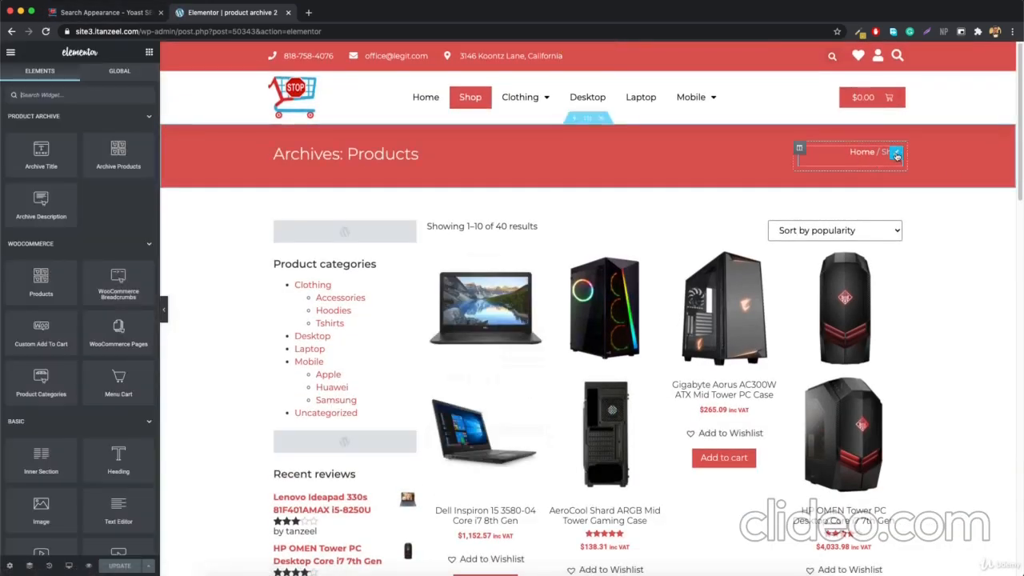
- Replace the existing breadcrumb widget in the archive's red header band with the Breadcrumbs widget and update the template
right_click(897, 157)
click(920, 306)
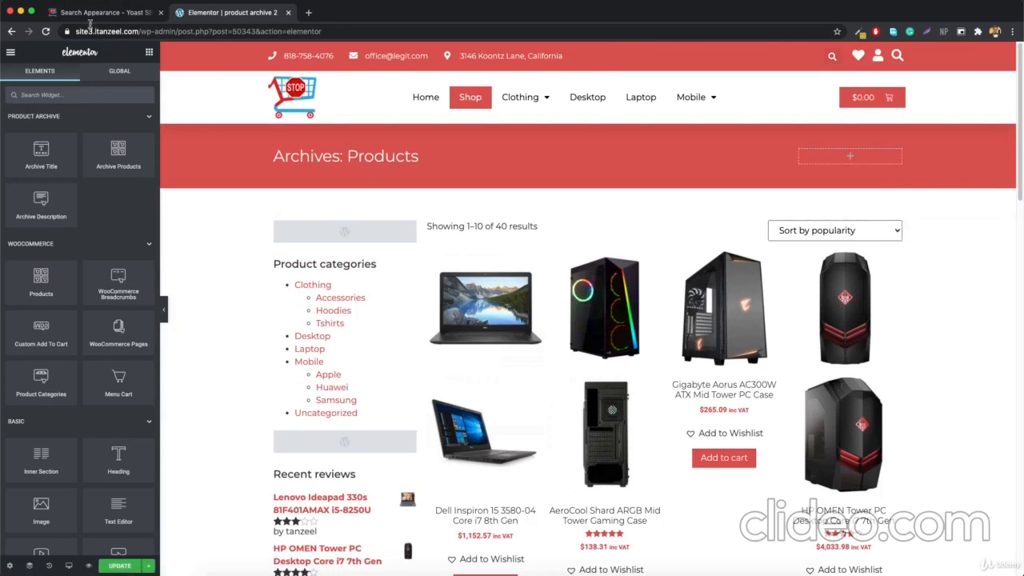
click(91, 96)
text(bread)
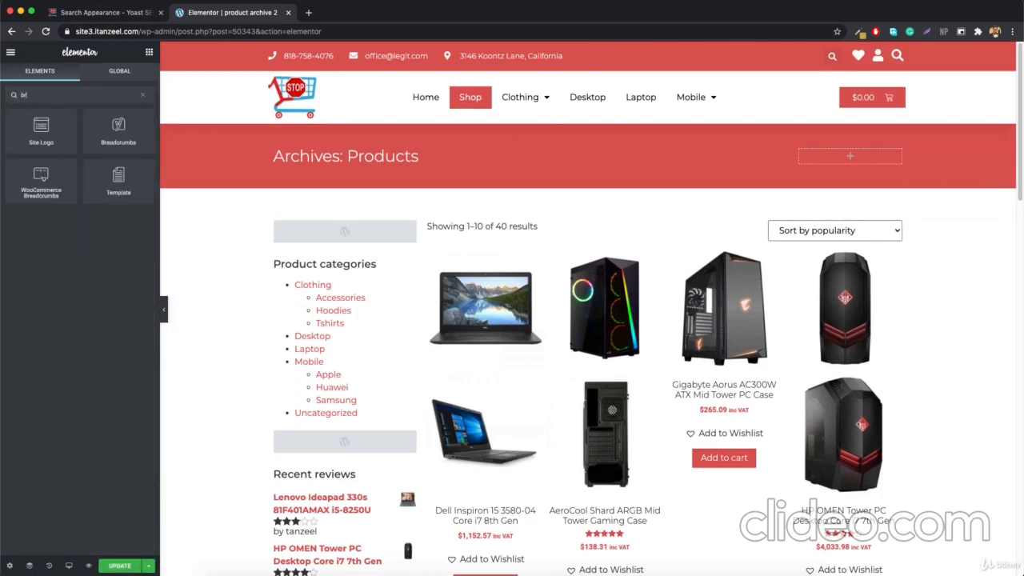
drag(41, 129, 864, 154)
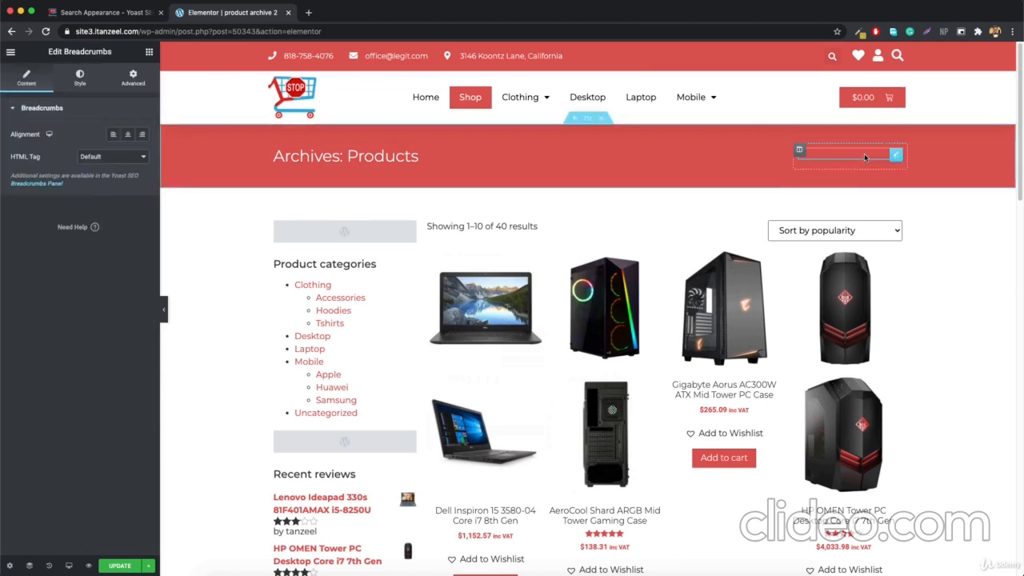
click(120, 566)
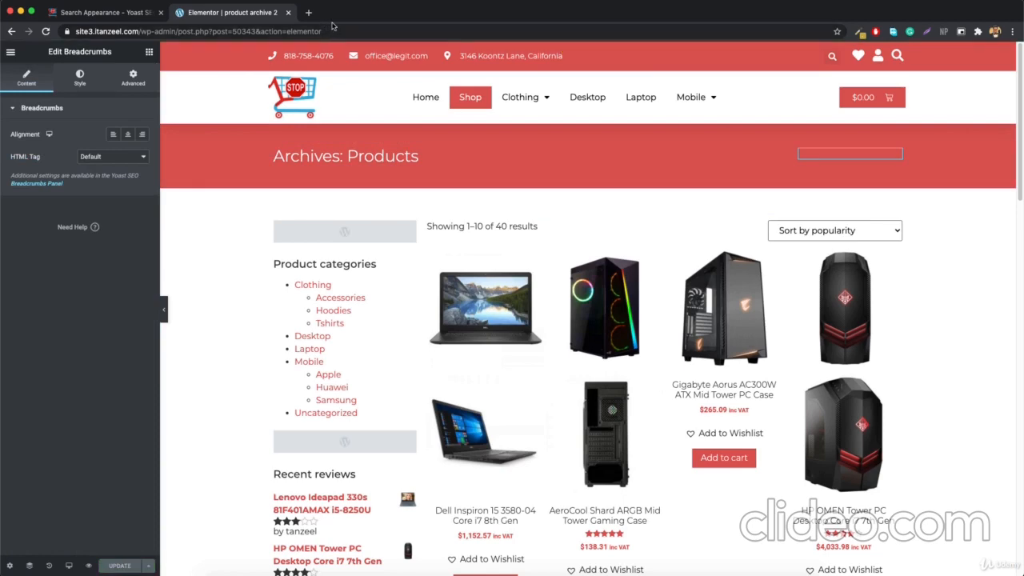
- Leave the Elementor editor and view the store's Shop and Desktop category pages to check the breadcrumbs
drag(323, 32, 142, 32)
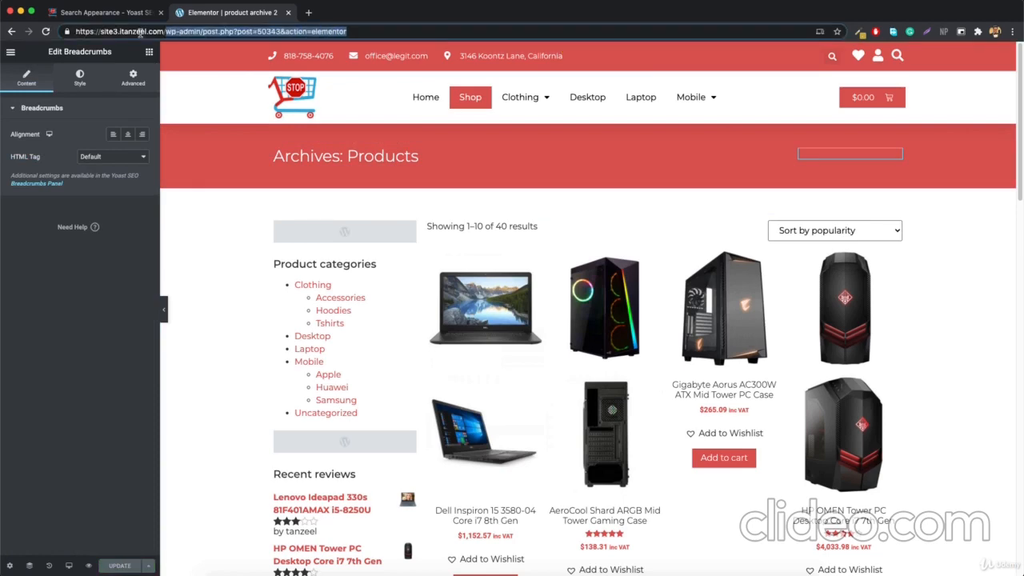
key(BackSpace)
key(Return)
click(389, 112)
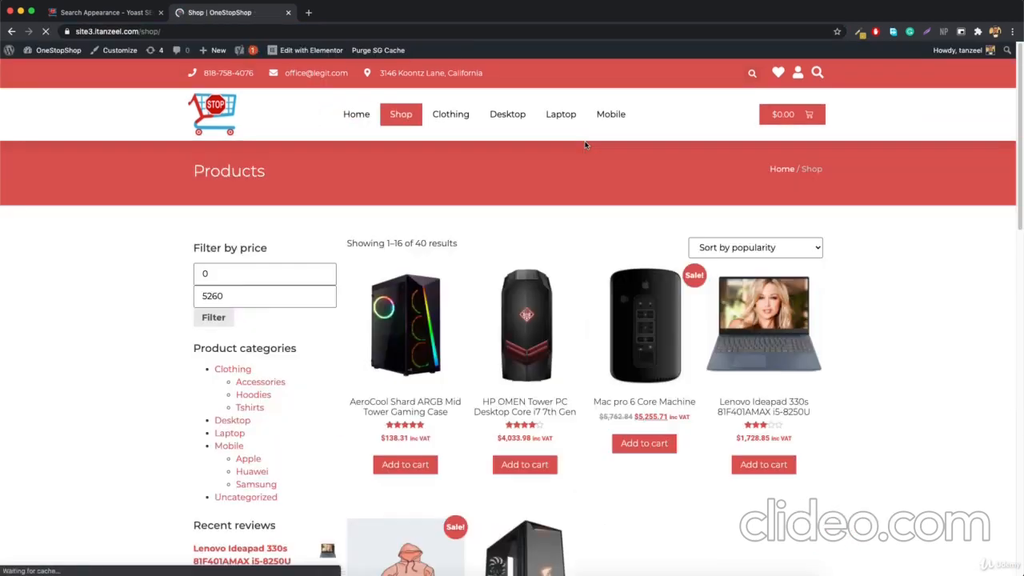
click(518, 120)
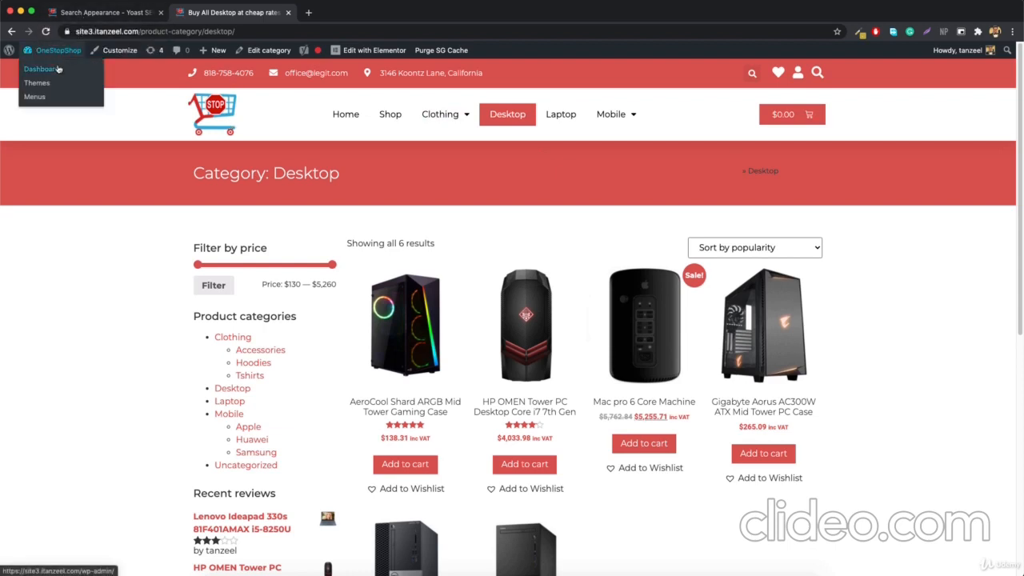
- Return to the homepage through the dashboard and examine the breadcrumbs on the AeroCool Shard ARGB Mid Tower Gaming Case product page
click(48, 67)
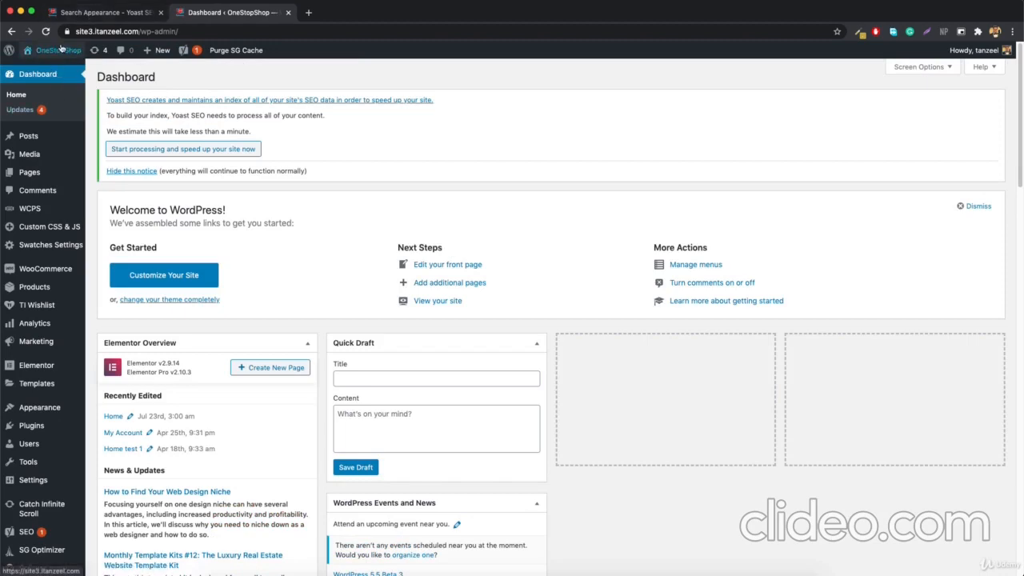
mouse_move(62, 49)
click(42, 75)
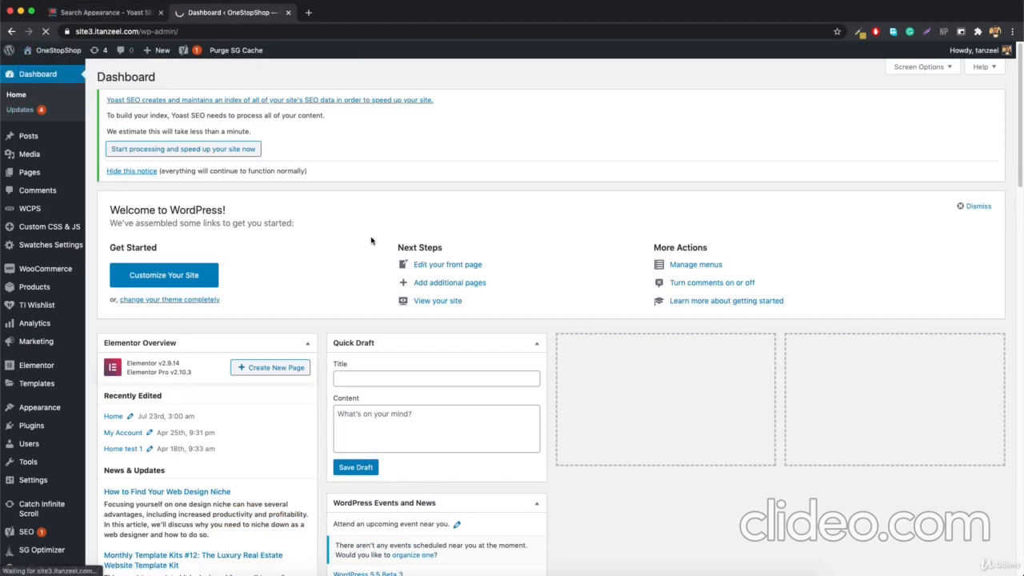
scroll(371, 240, down, 15)
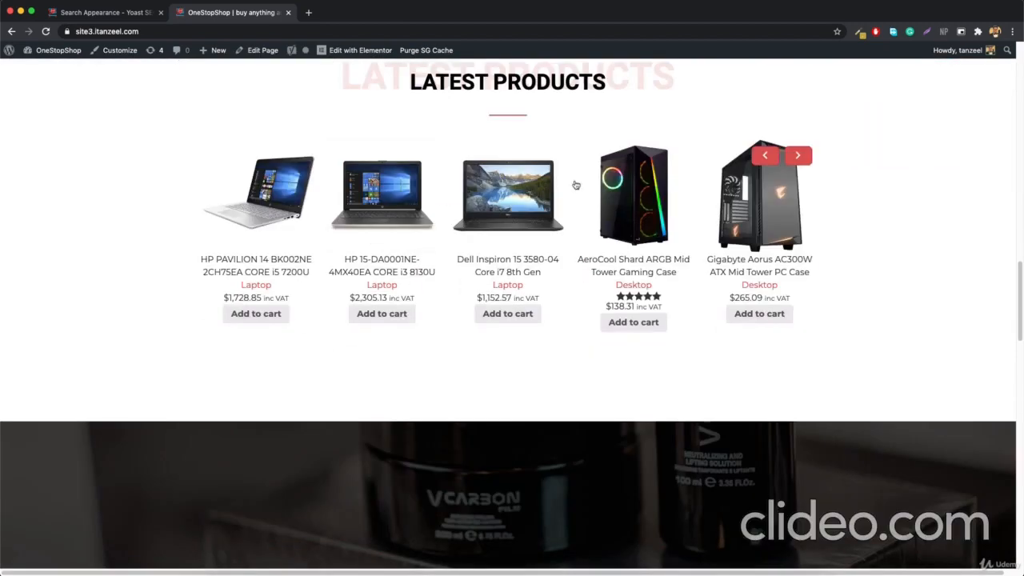
click(634, 200)
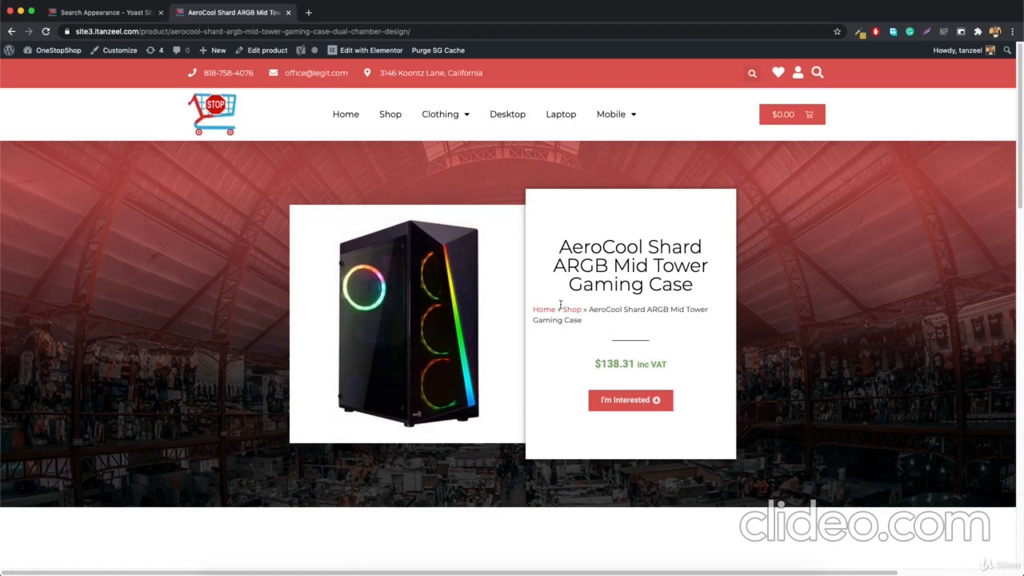
scroll(560, 304, down, 5)
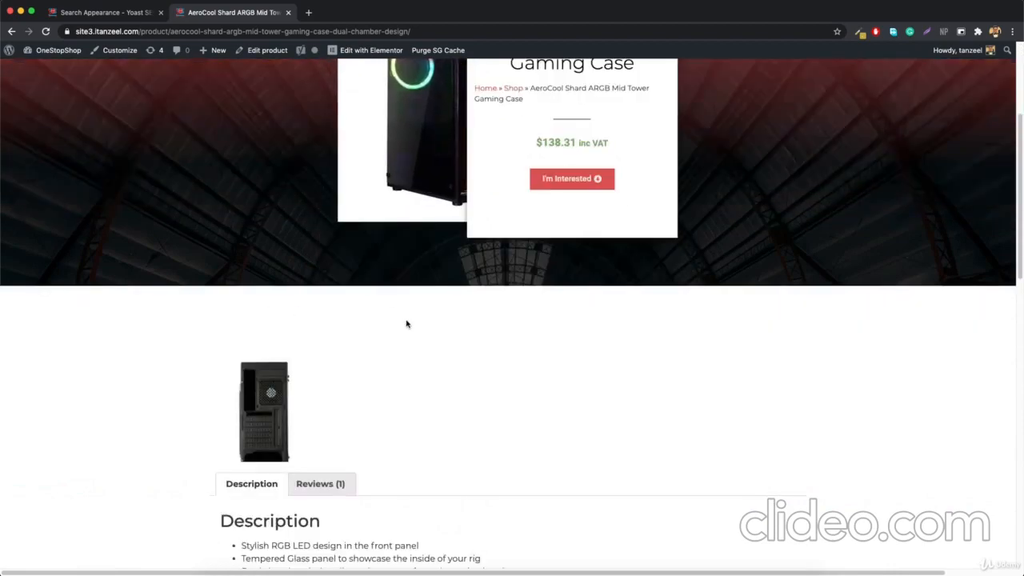
scroll(408, 323, down, 2)
scroll(480, 328, up, 8)
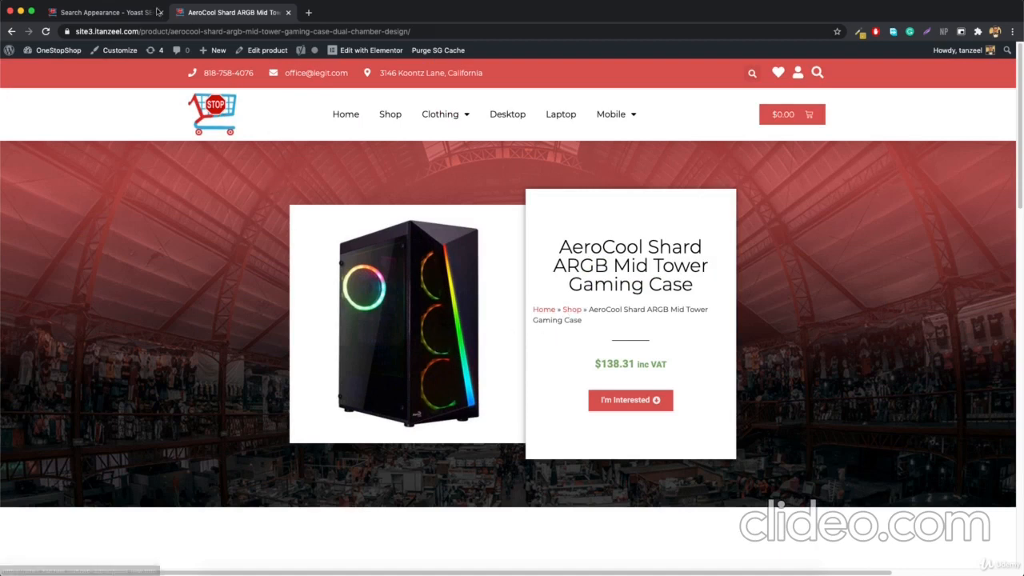
- From Yoast's Webmaster Tools verification settings, open Google's verification page for the site and show its recommended HTML tag method
click(120, 14)
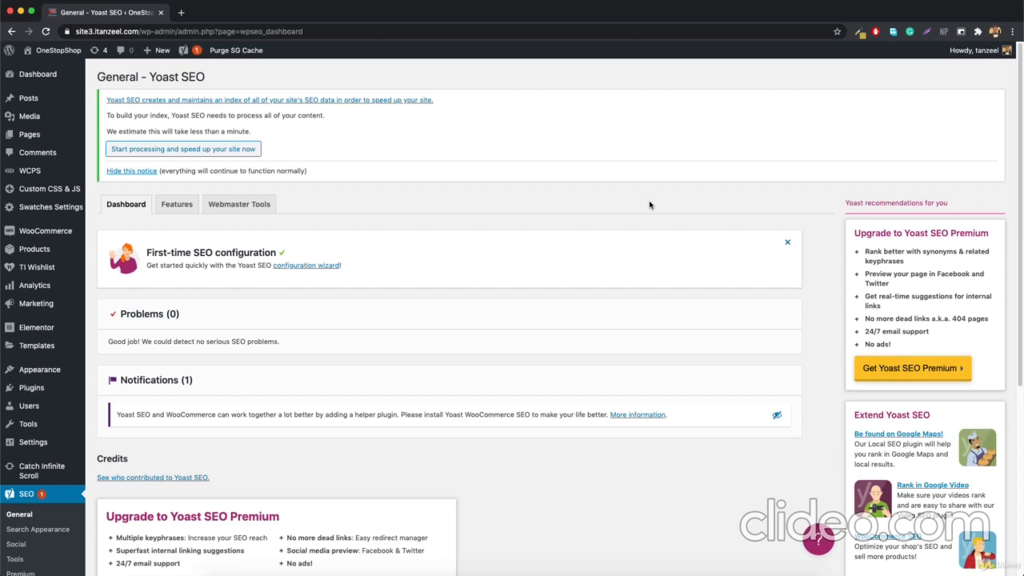
click(242, 203)
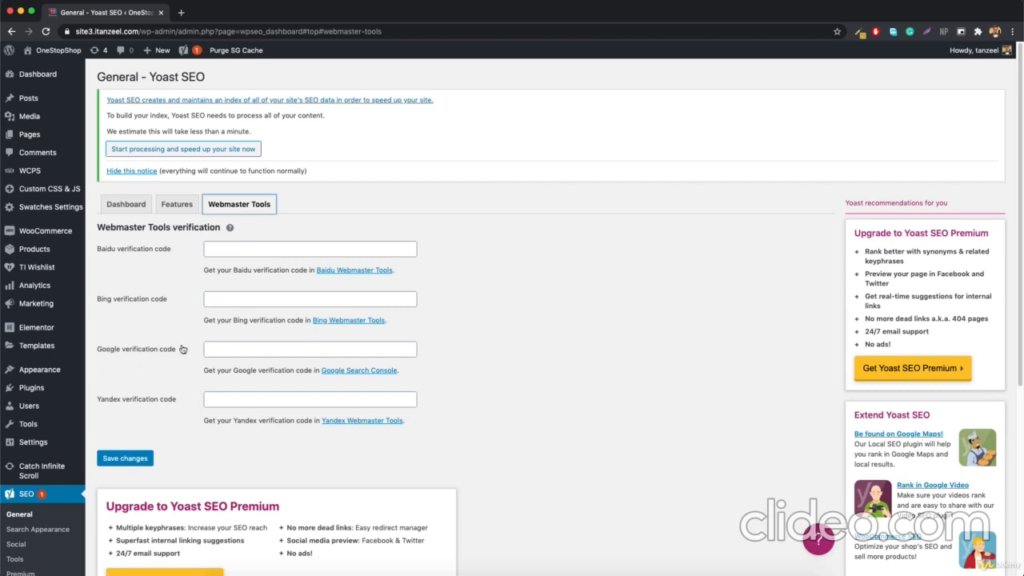
click(364, 371)
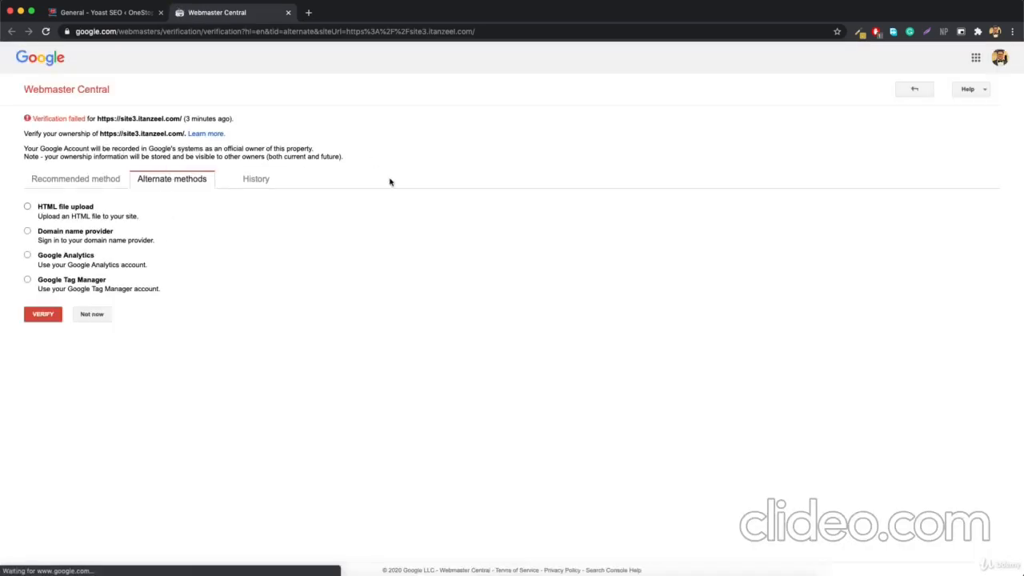
click(85, 179)
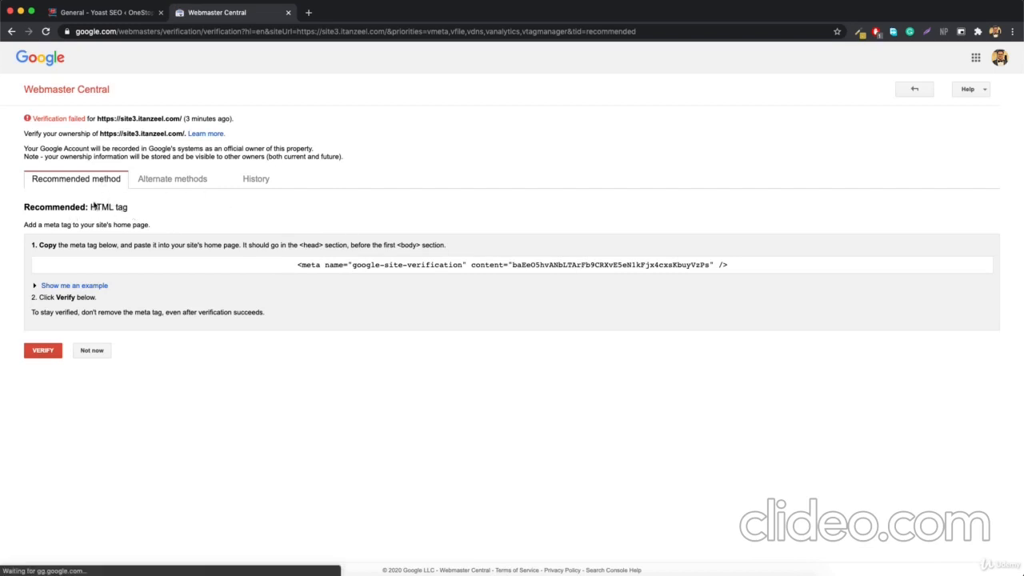
click(184, 182)
click(78, 182)
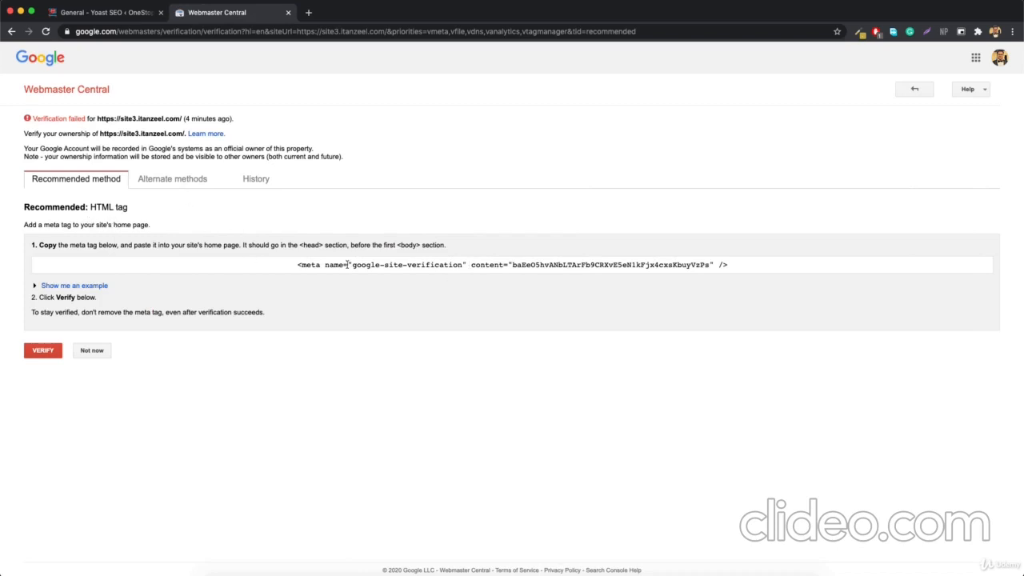
- Copy the google-site-verification meta tag and paste it into the address bar of a new browser tab
drag(300, 266, 726, 266)
key(super+c)
click(707, 265)
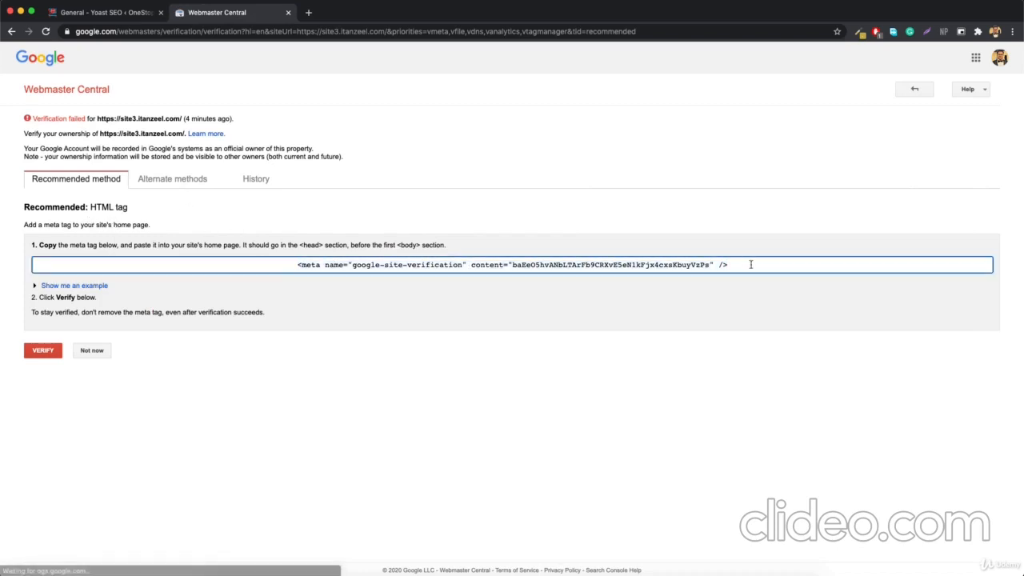
triple_click(680, 265)
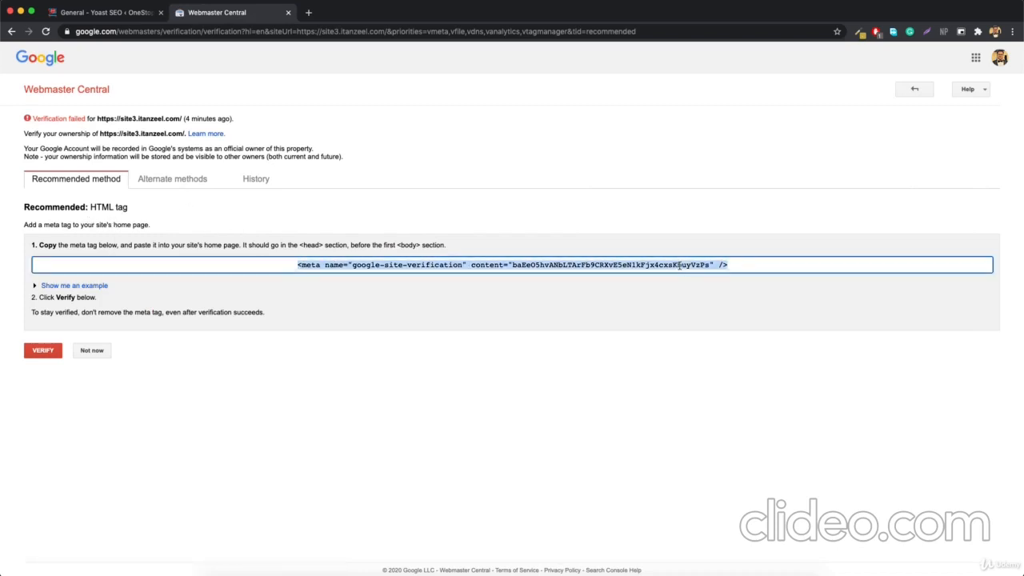
click(308, 12)
key(super+v)
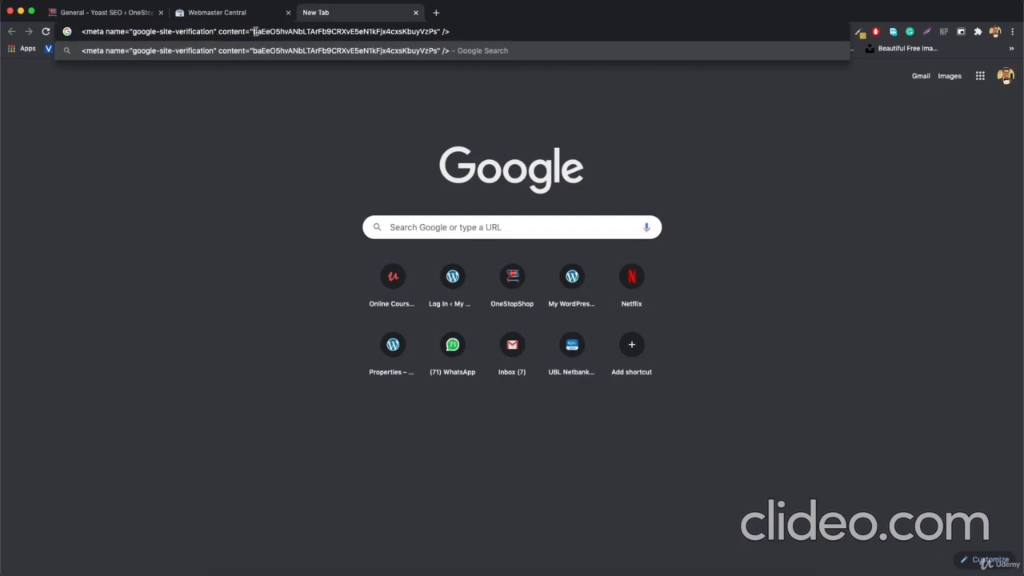
- Select and copy only the verification code inside the meta tag's content attribute
drag(256, 32, 346, 32)
click(282, 35)
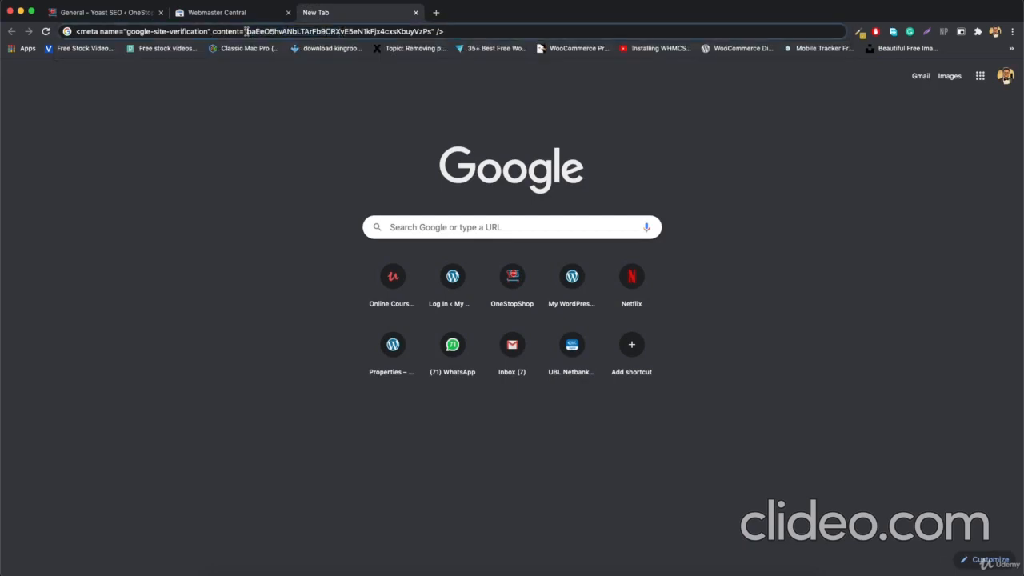
drag(247, 32, 432, 32)
key(super+c)
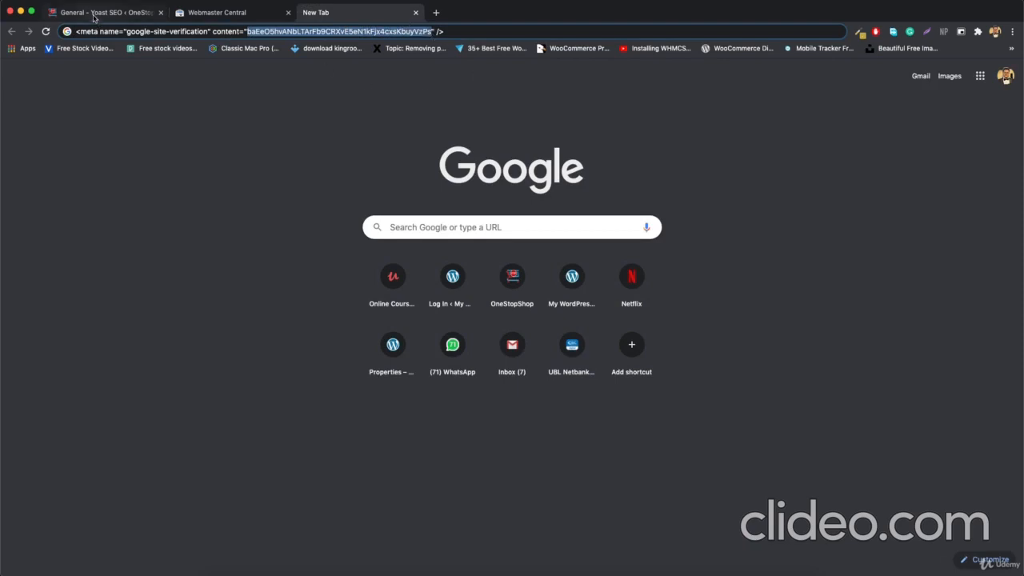
- Paste the copied code into Yoast SEO's Google verification code field and save the changes
click(104, 13)
click(249, 349)
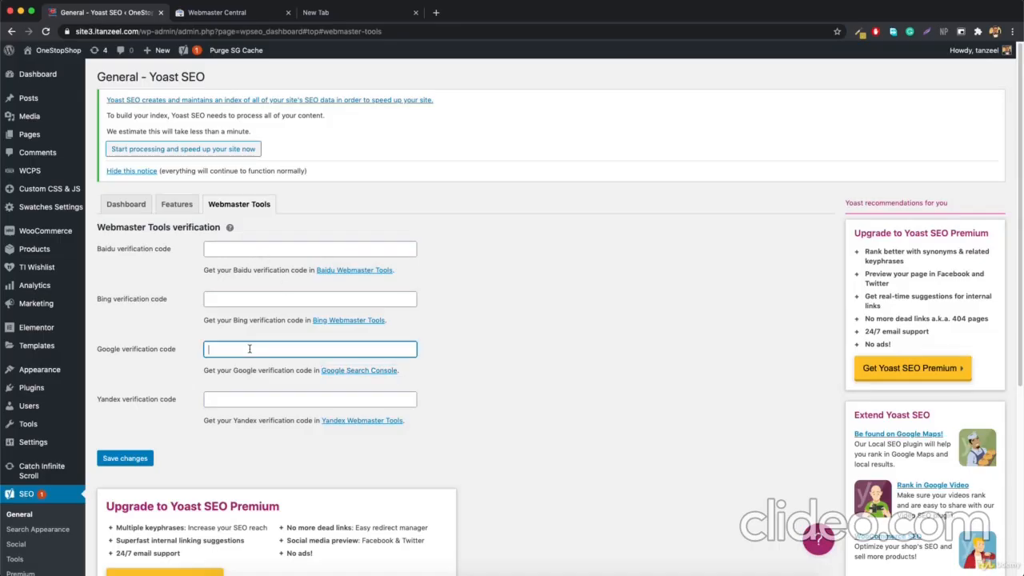
key(super+v)
click(128, 463)
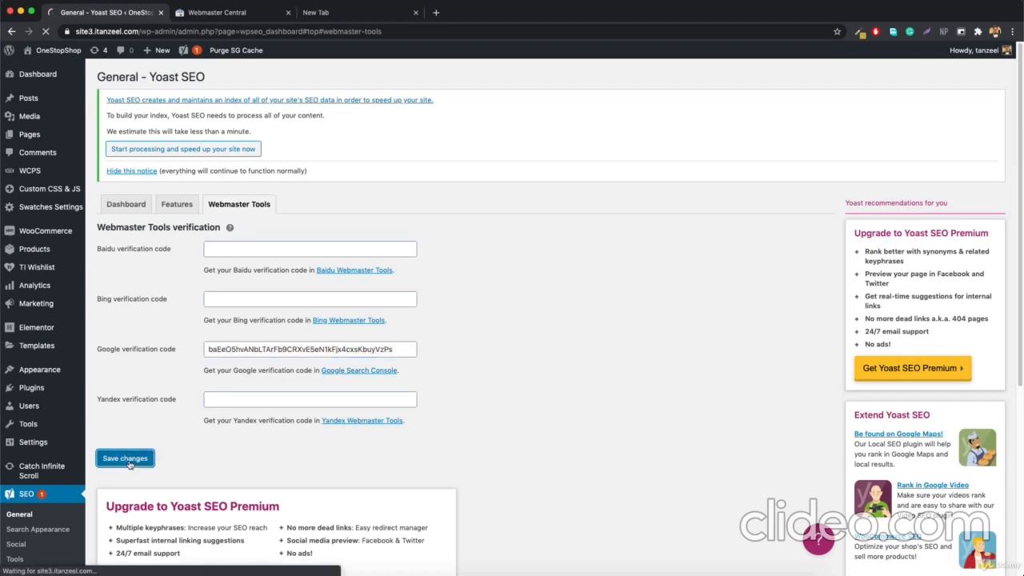
- Verify ownership of site3.itanzeel.com in Google Webmaster Central and continue to Search Console
click(228, 14)
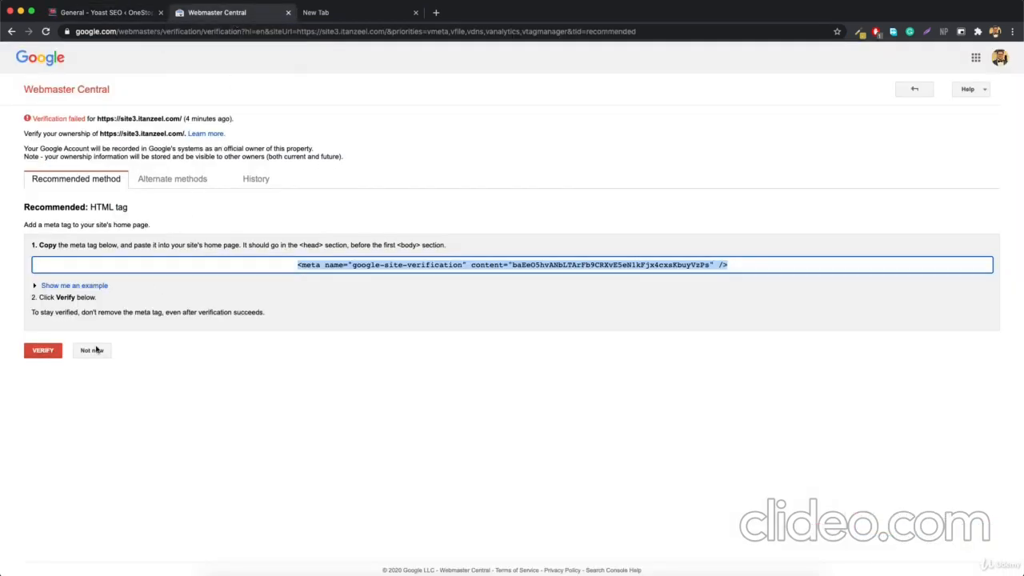
click(38, 352)
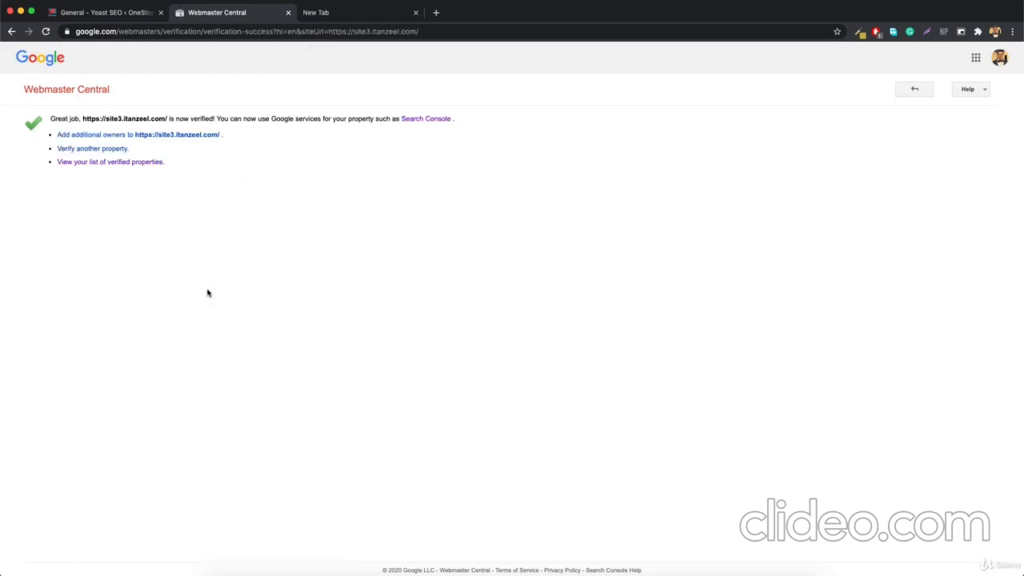
click(428, 120)
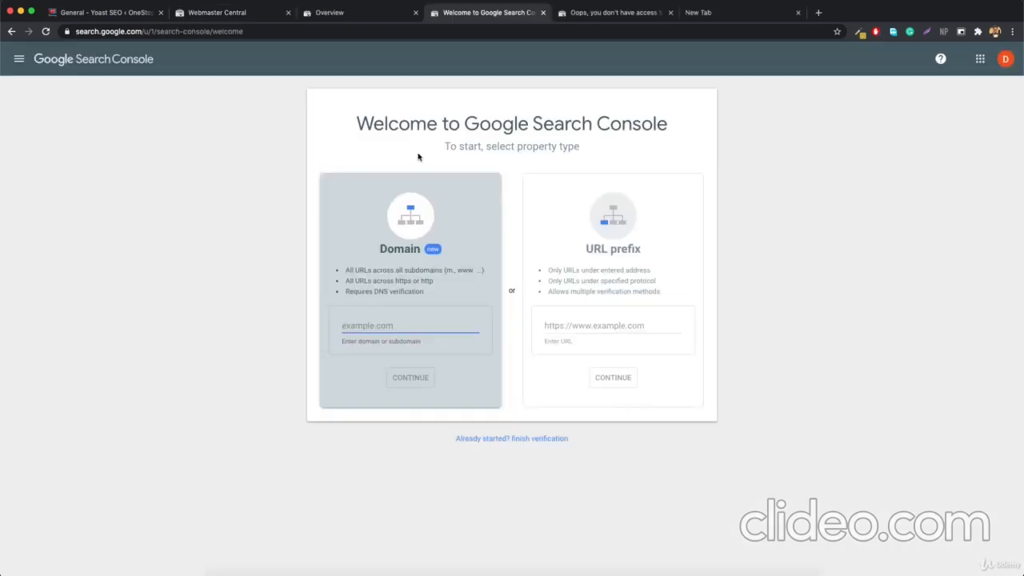
drag(357, 124, 498, 126)
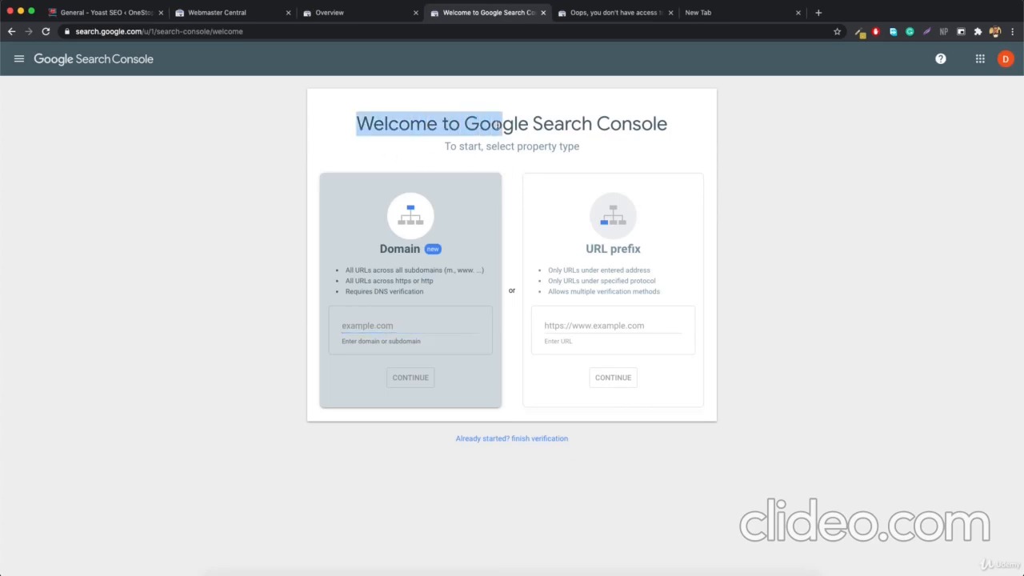
click(498, 125)
click(596, 326)
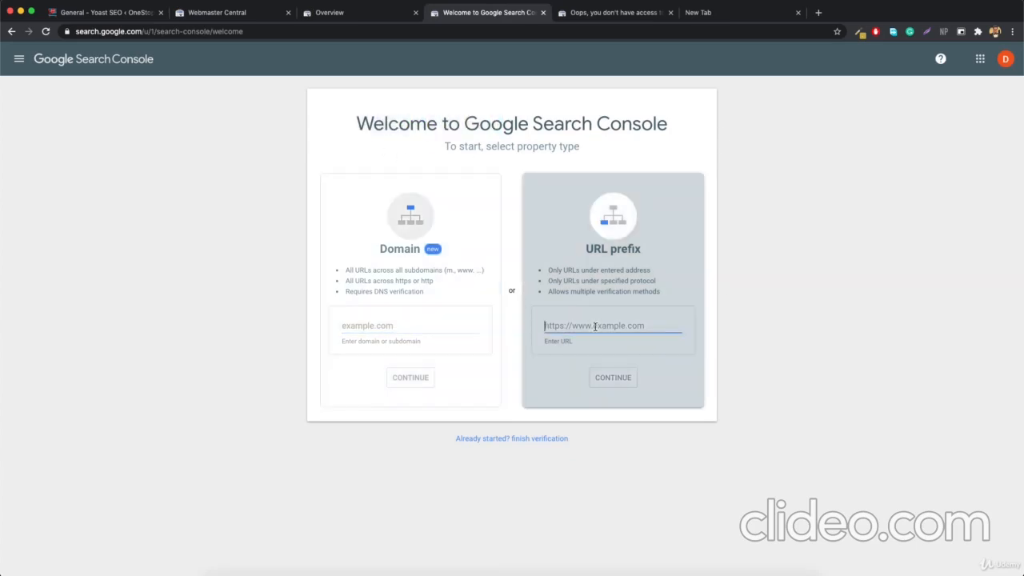
click(80, 12)
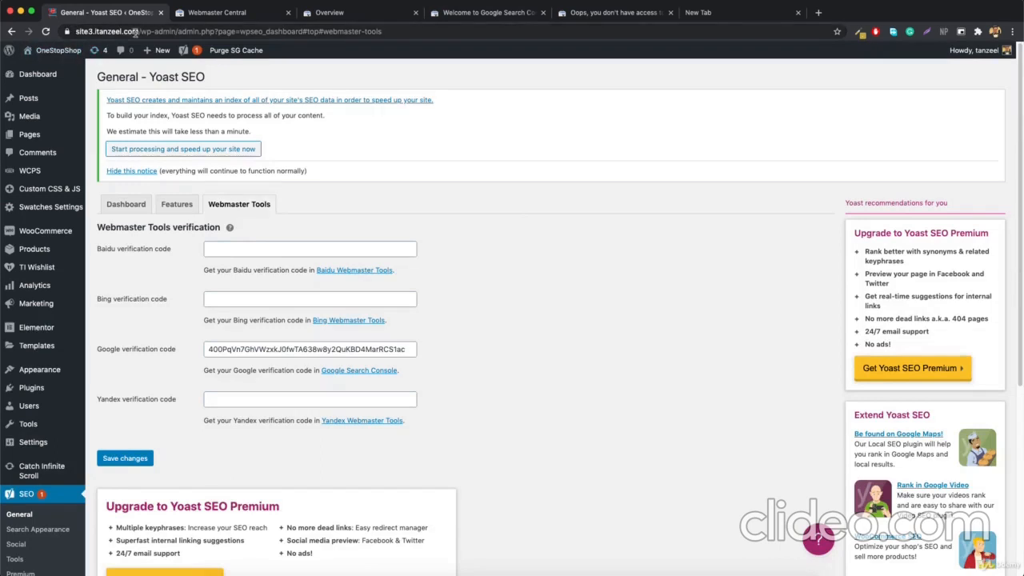
drag(136, 32, 61, 35)
key(super+c)
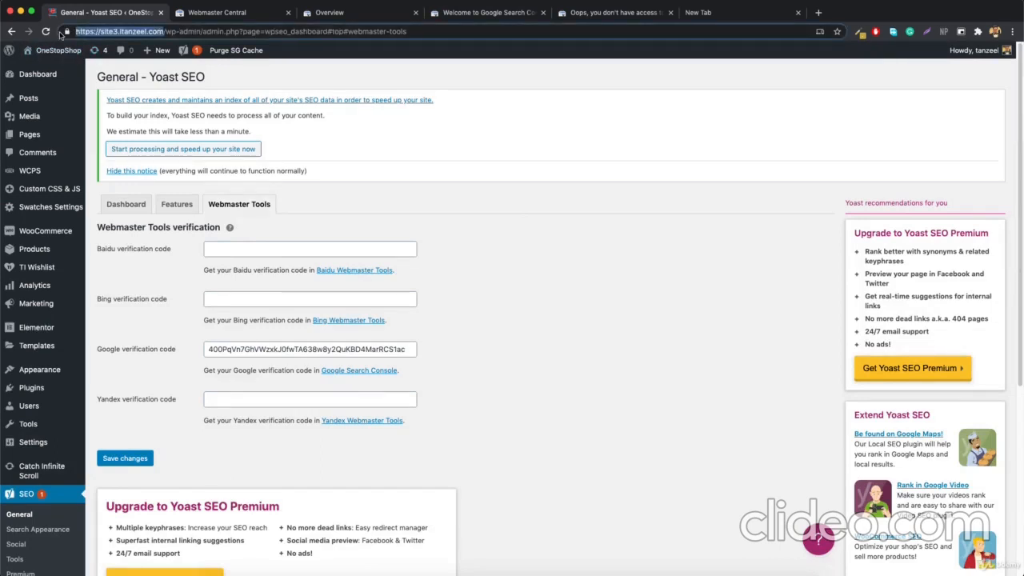
click(488, 12)
key(super+v)
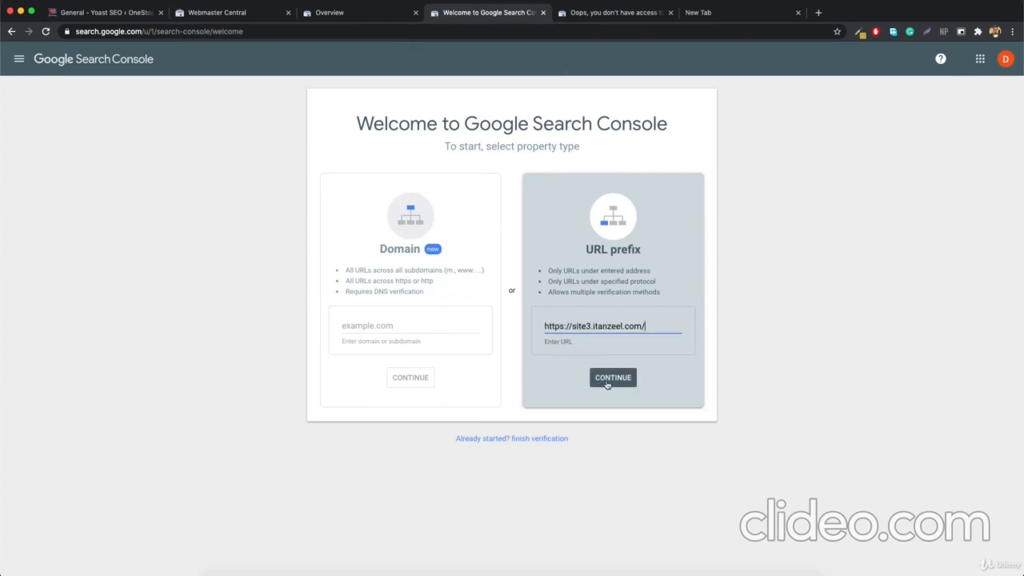
click(616, 382)
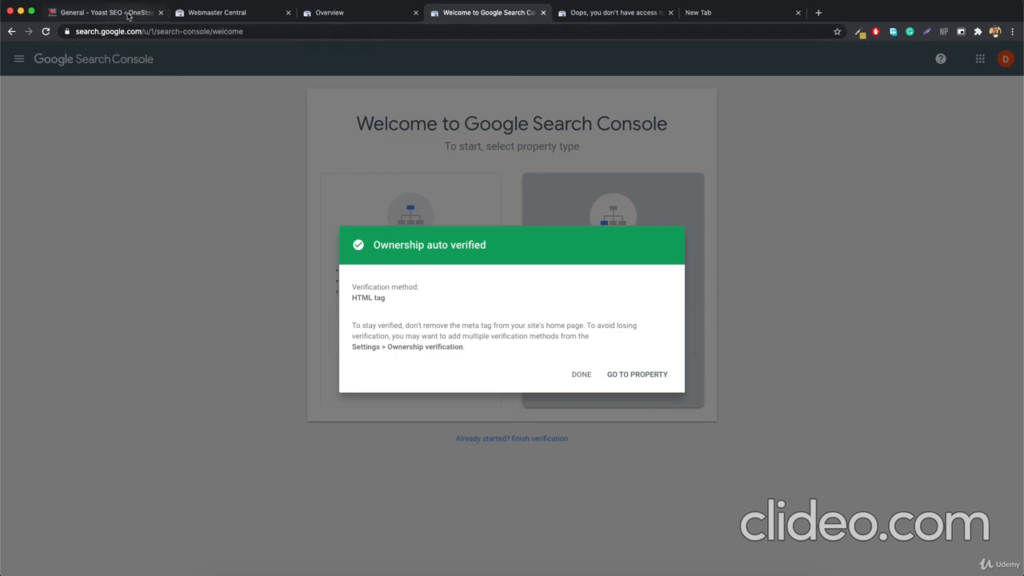
- Close the leftover Webmaster Central, Overview, no-access and empty browser tabs, keeping the Yoast SEO and Search Console welcome pages
click(112, 12)
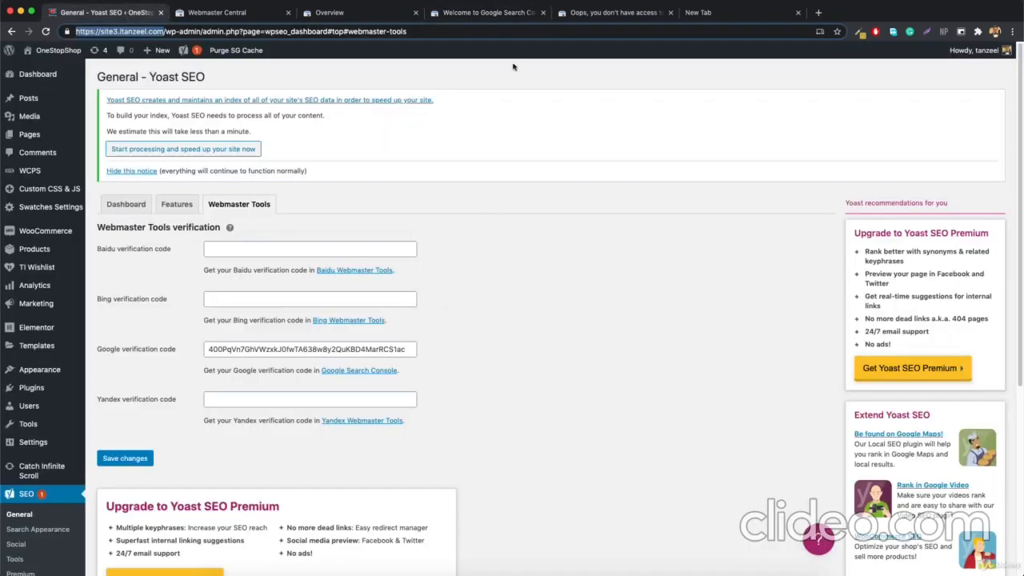
click(476, 14)
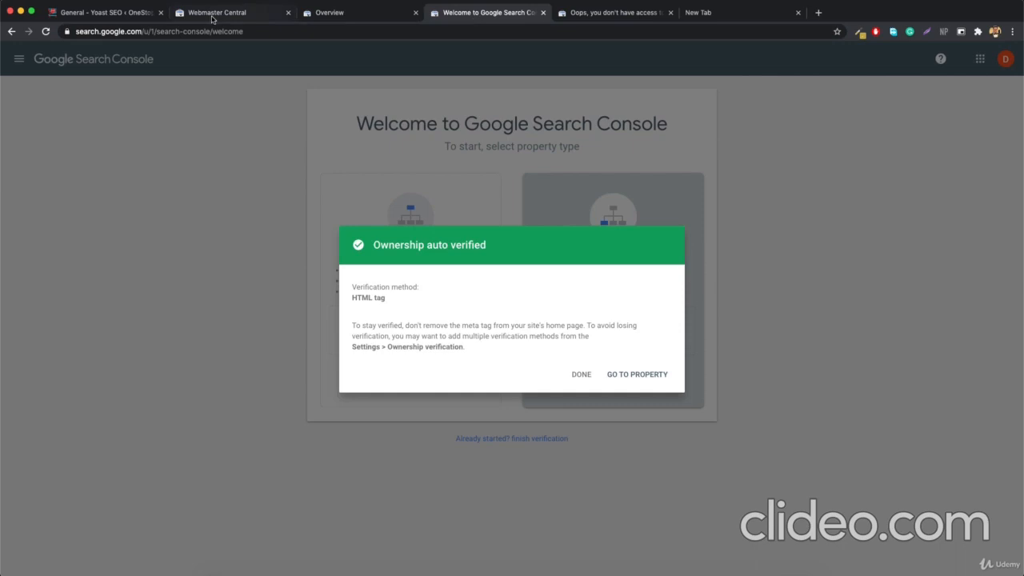
click(288, 13)
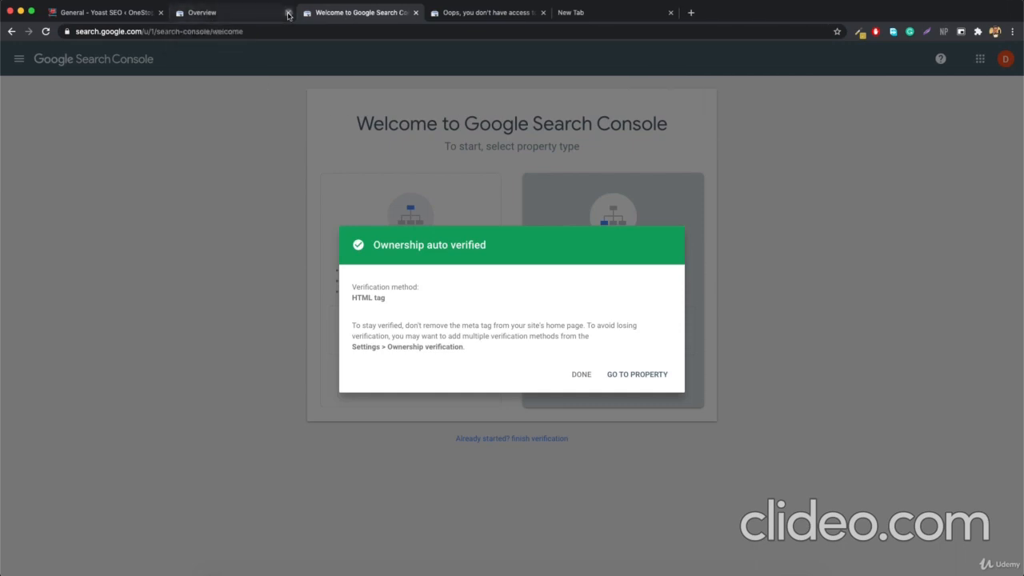
click(288, 13)
click(416, 13)
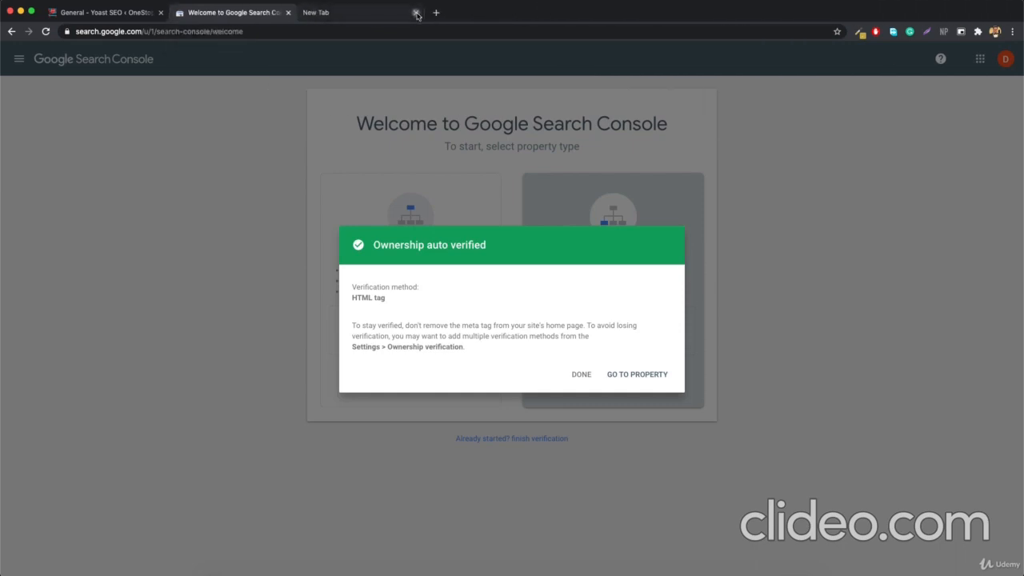
click(416, 13)
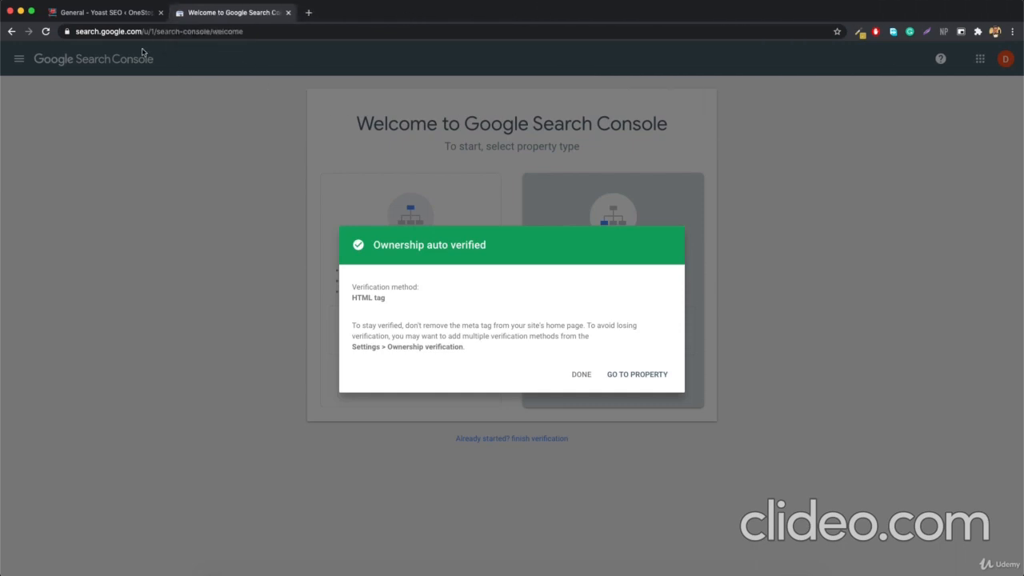
- Go to the verified property, dismiss the Search Console welcome message and open its Sitemaps page
click(631, 374)
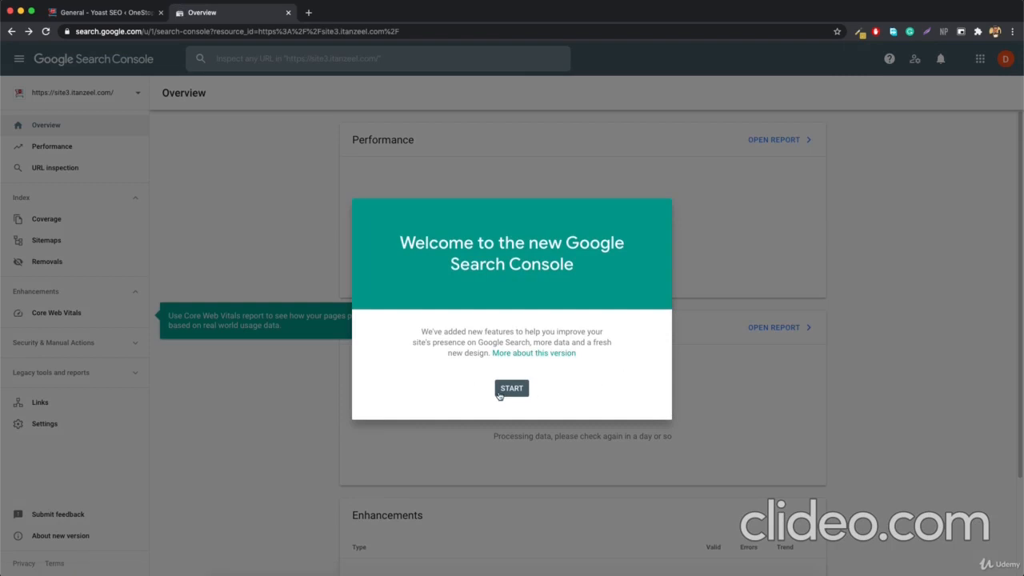
click(500, 392)
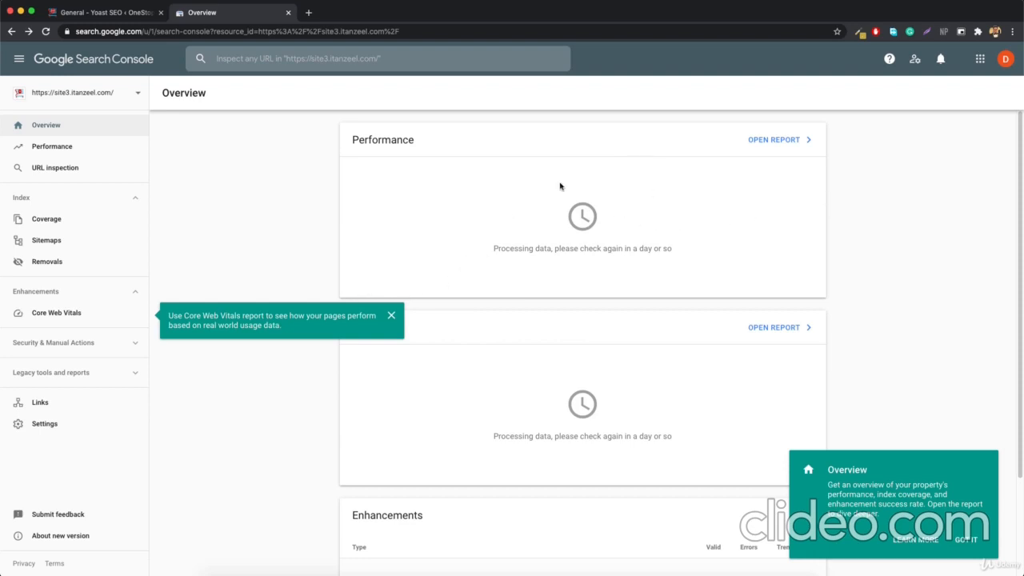
scroll(640, 416, down, 3)
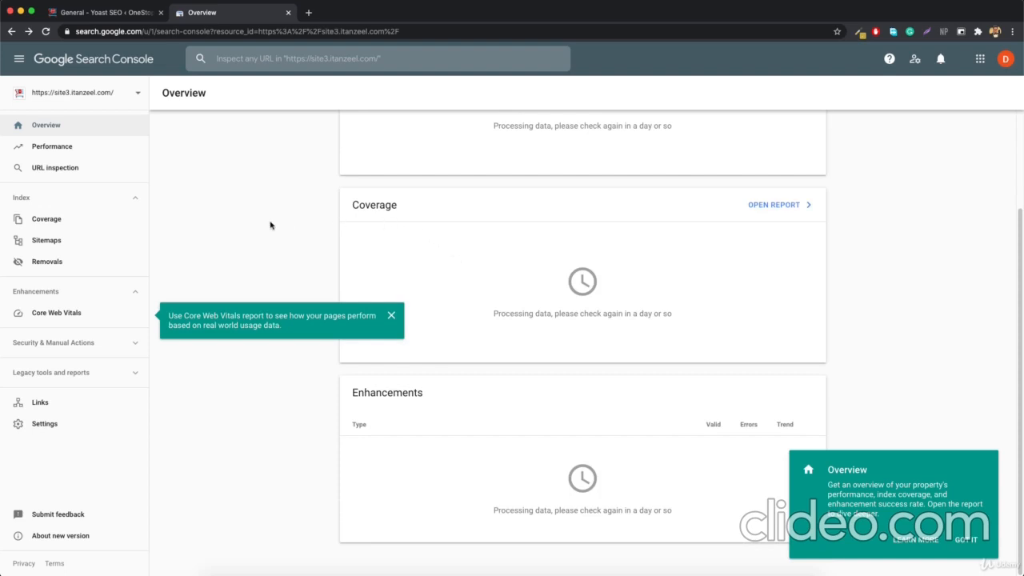
click(27, 244)
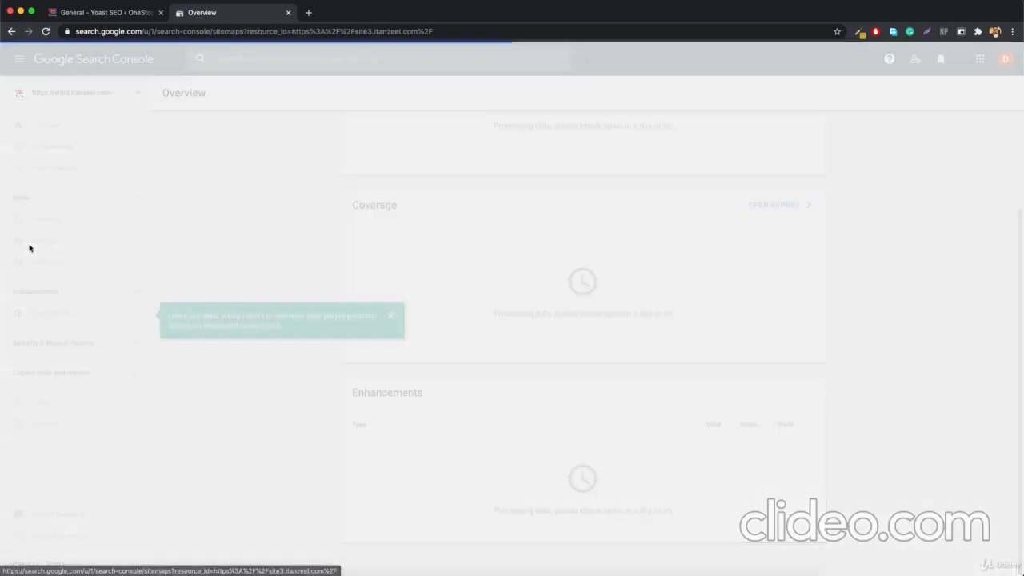
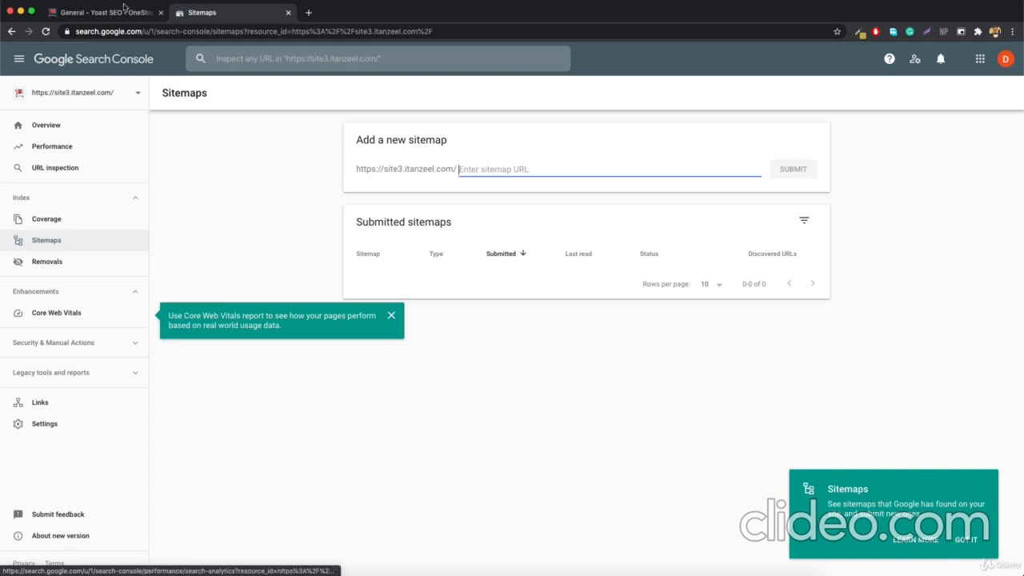
- Find the XML sitemaps feature in Yoast SEO's general settings and open the site's XML sitemap in a new browser tab
click(120, 12)
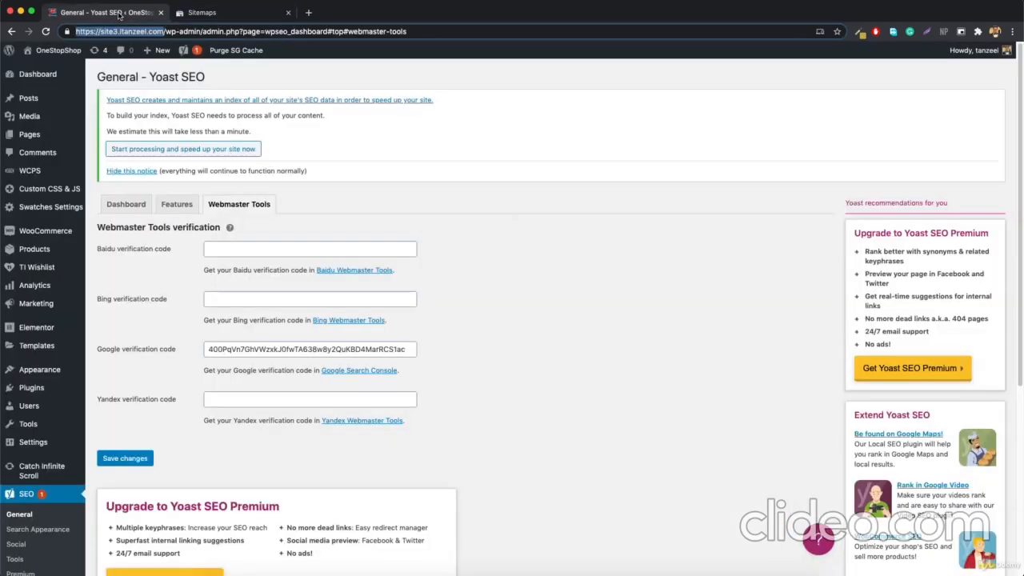
click(40, 530)
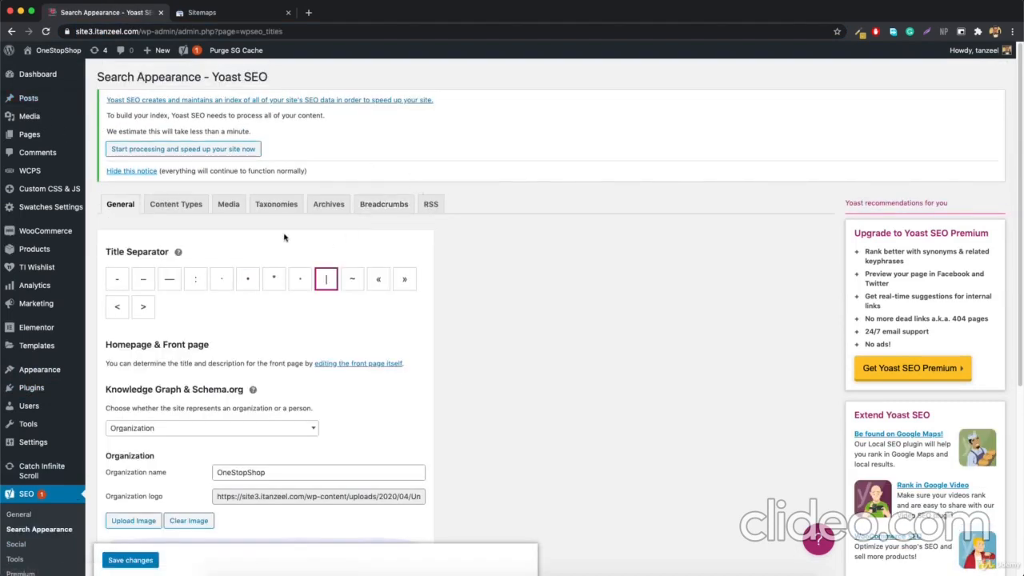
scroll(105, 534, down, 2)
click(26, 464)
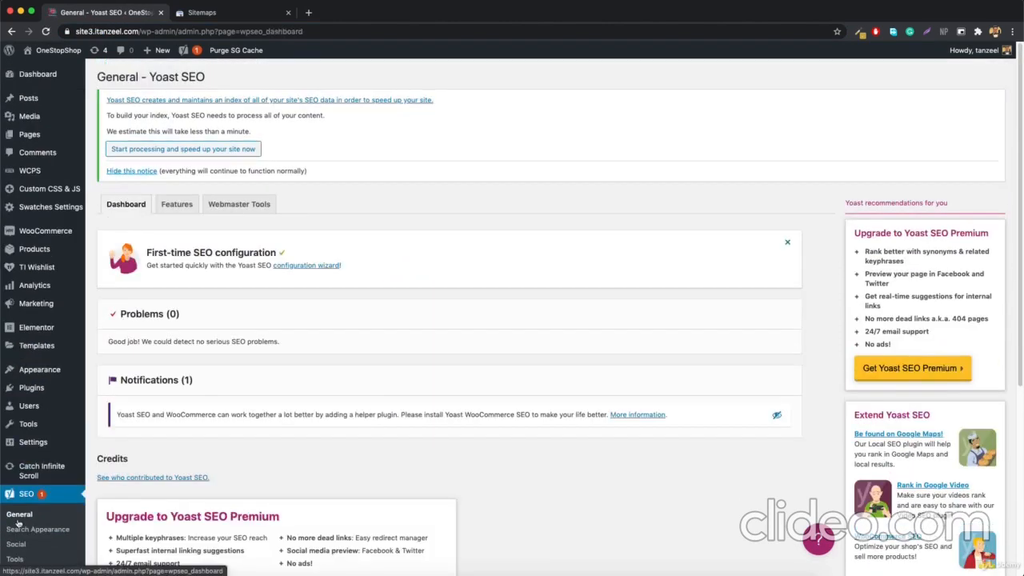
click(176, 207)
scroll(350, 370, down, 1)
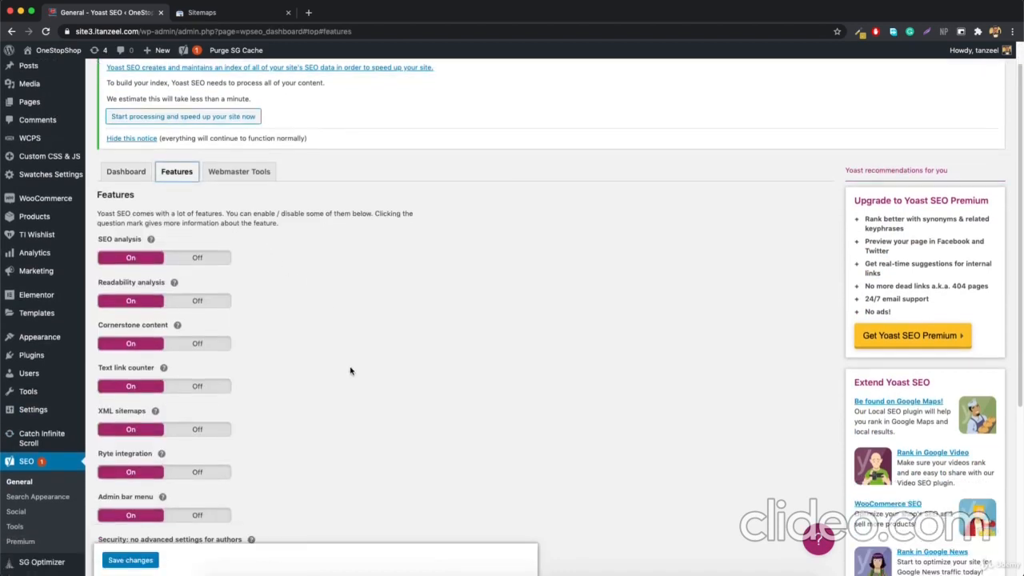
click(156, 412)
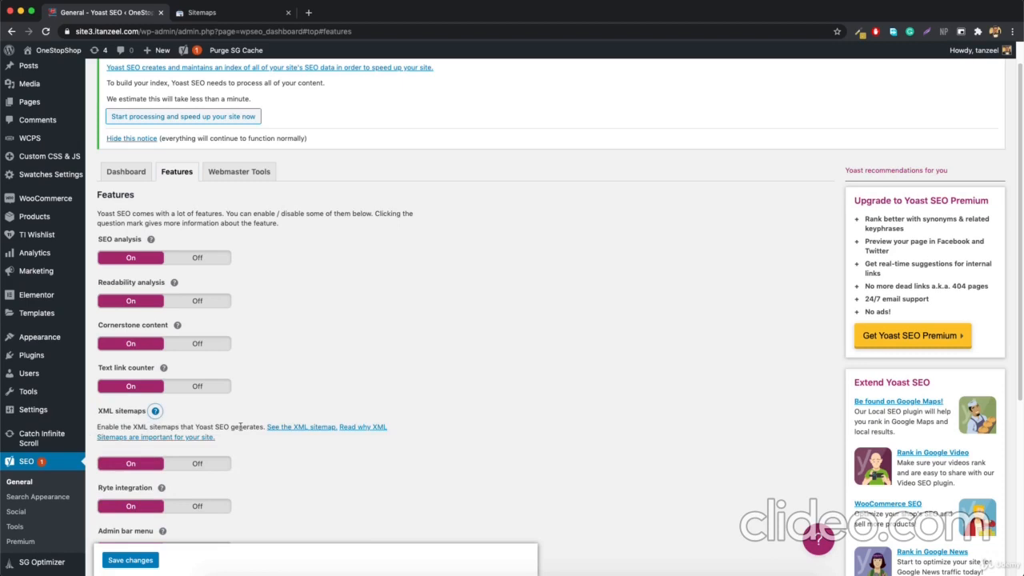
right_click(322, 430)
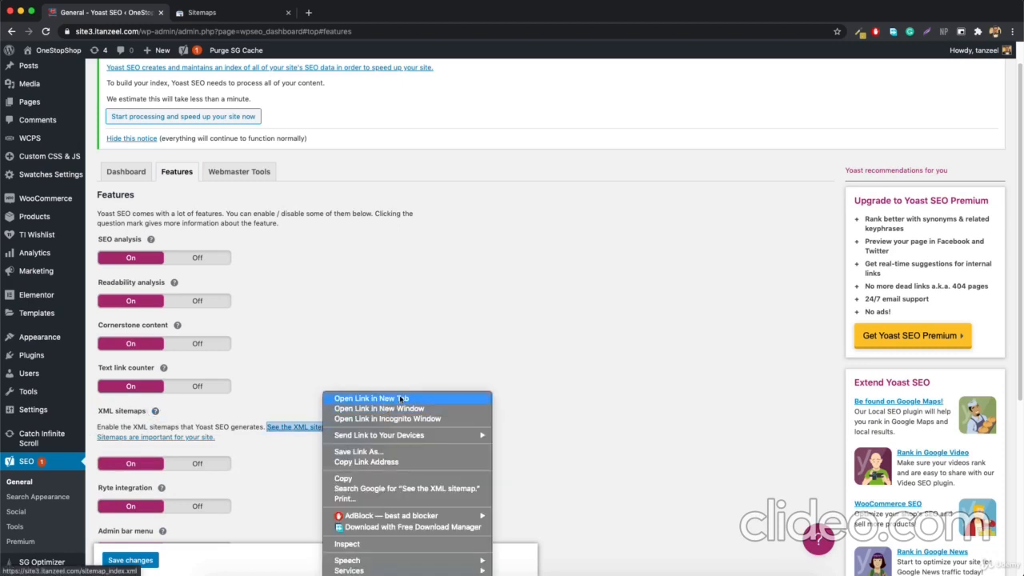
click(372, 398)
click(258, 16)
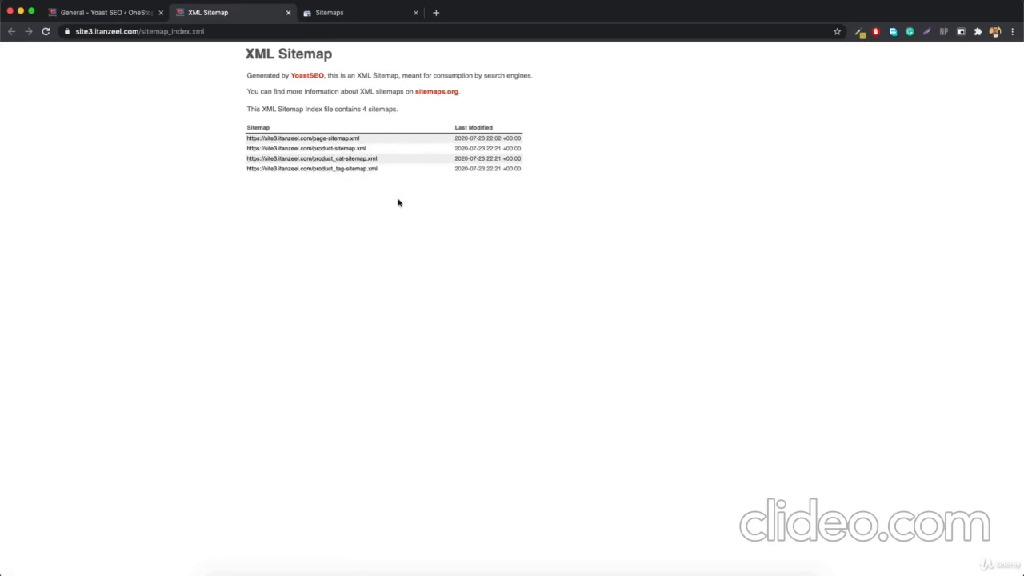
- Turn Yoast SEO's XML sitemaps feature off and back on without saving
click(117, 13)
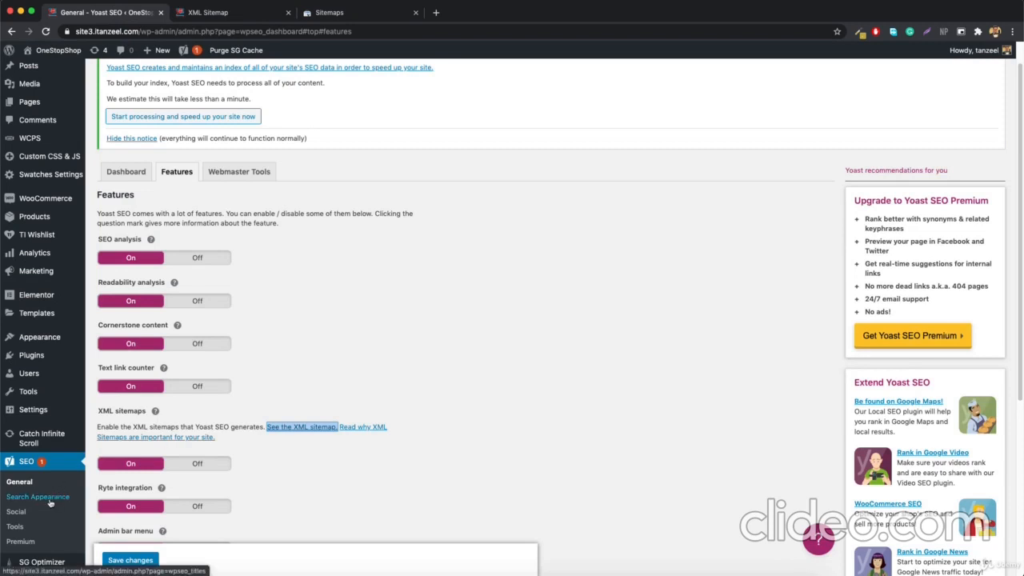
click(214, 13)
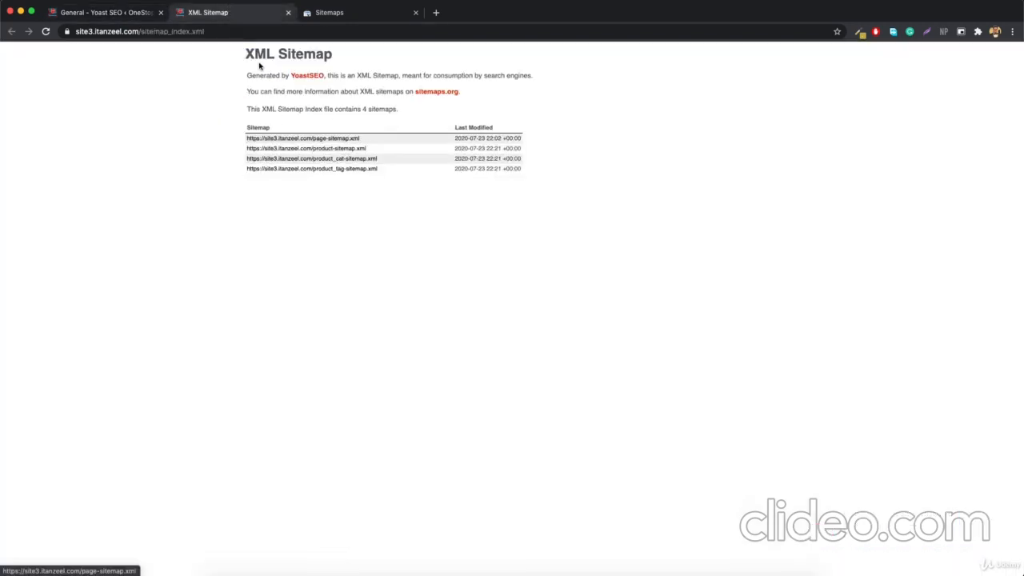
click(115, 13)
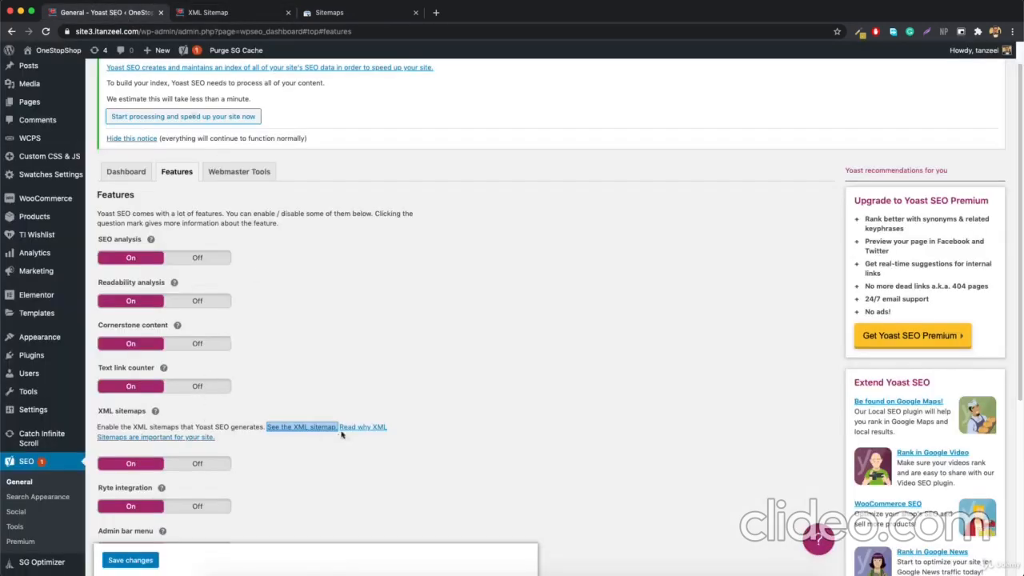
click(196, 464)
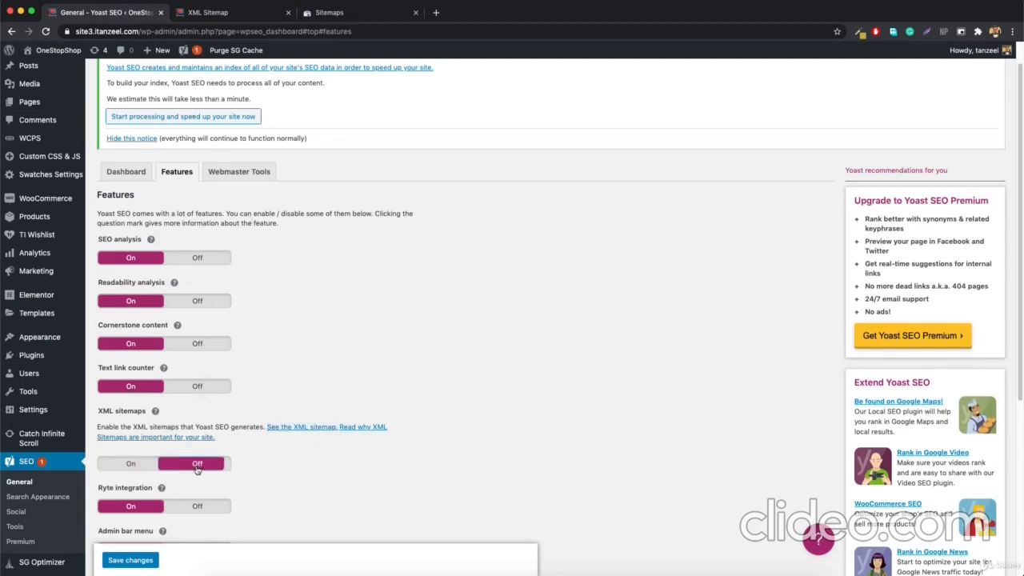
click(132, 466)
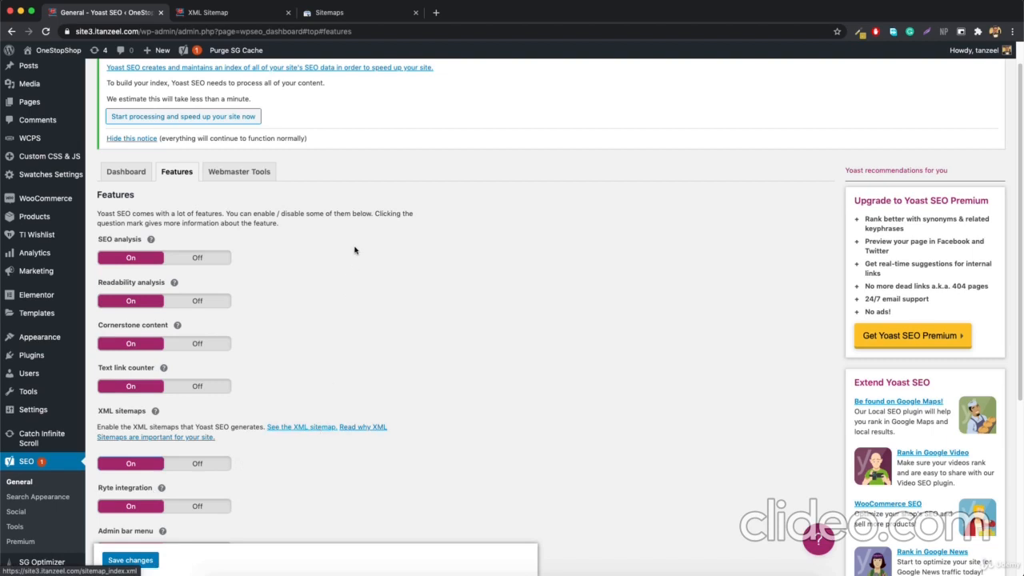
- Copy the sitemap_index.xml part of the address from the open XML Sitemap page
click(364, 13)
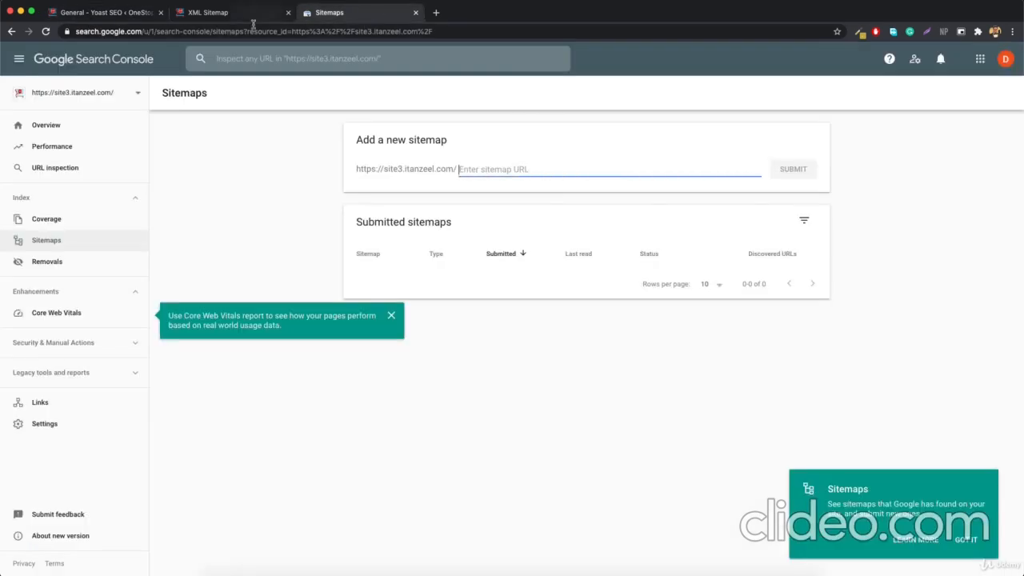
click(226, 19)
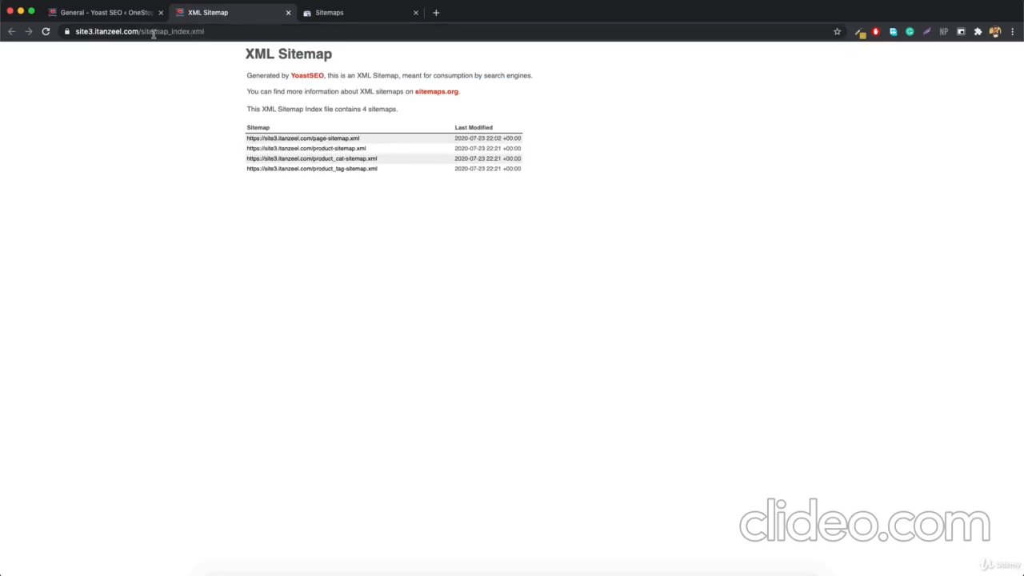
drag(142, 33, 205, 32)
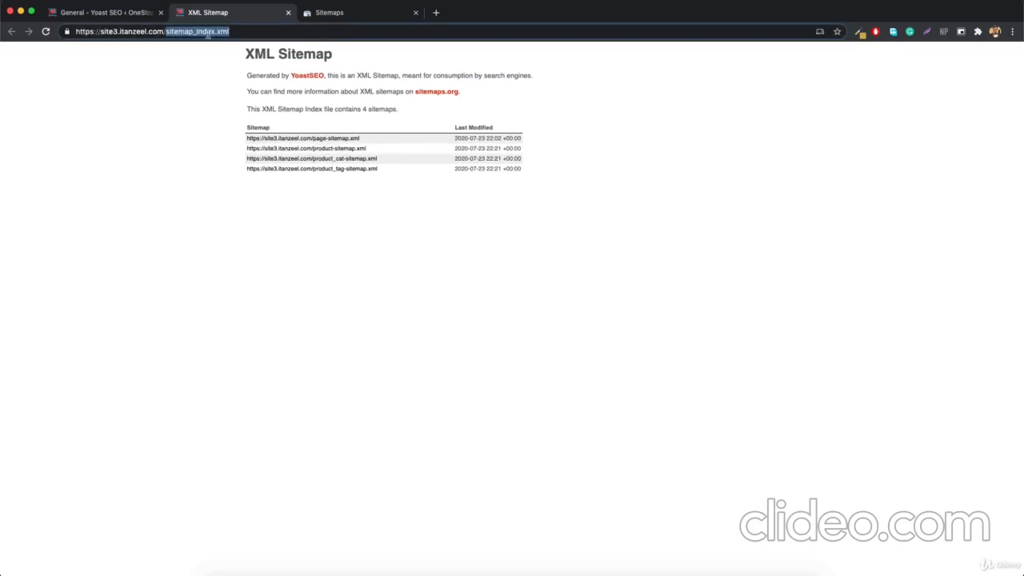
right_click(186, 32)
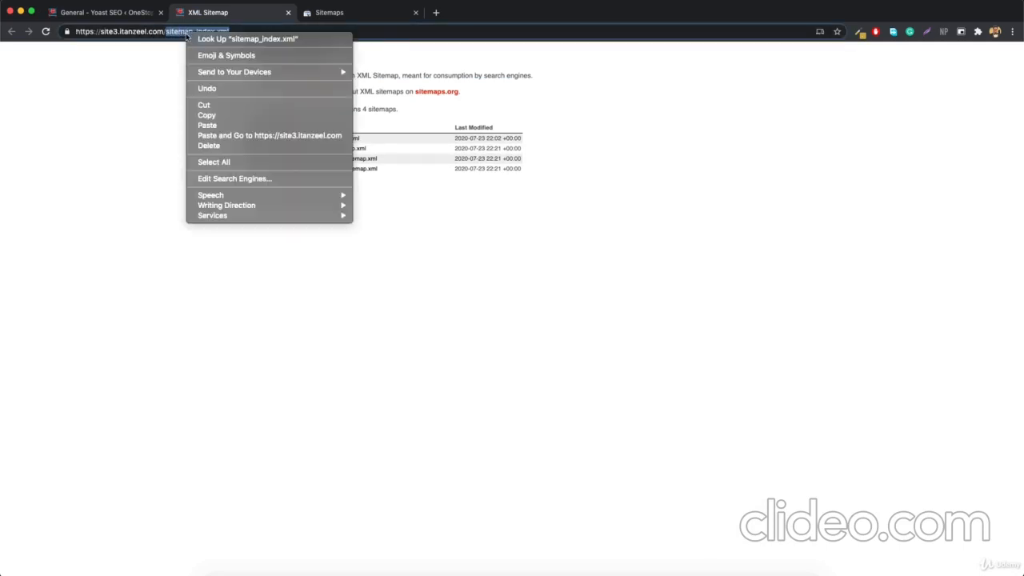
click(222, 115)
- Submit sitemap_index.xml as a new sitemap for the site in Search Console and dismiss the confirmation
click(346, 13)
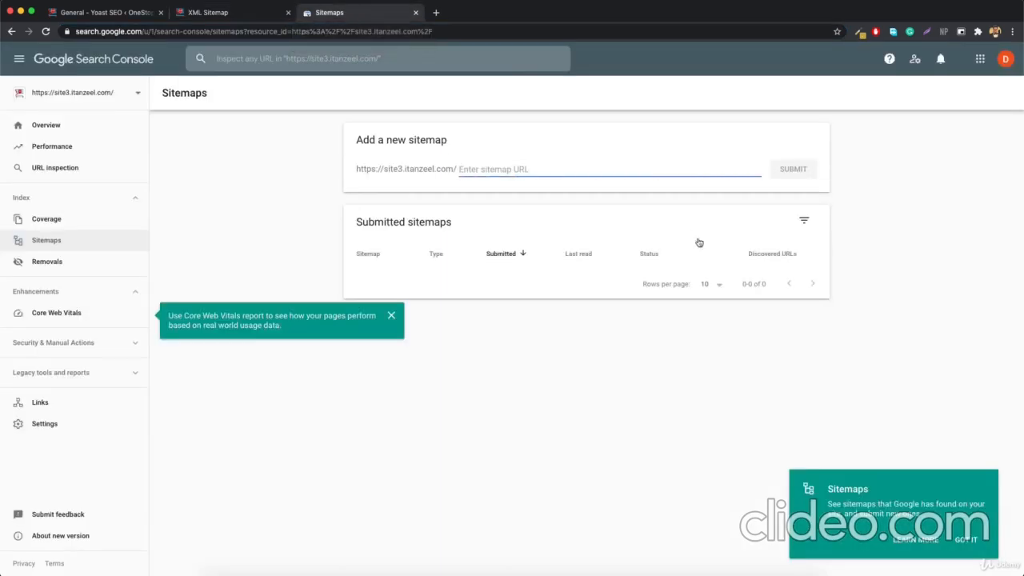
right_click(480, 170)
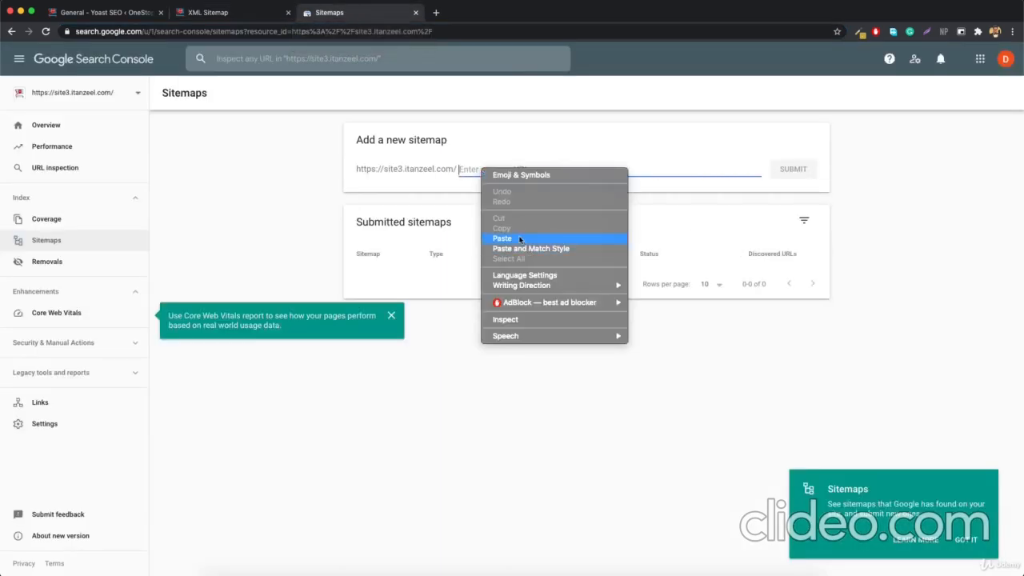
click(520, 239)
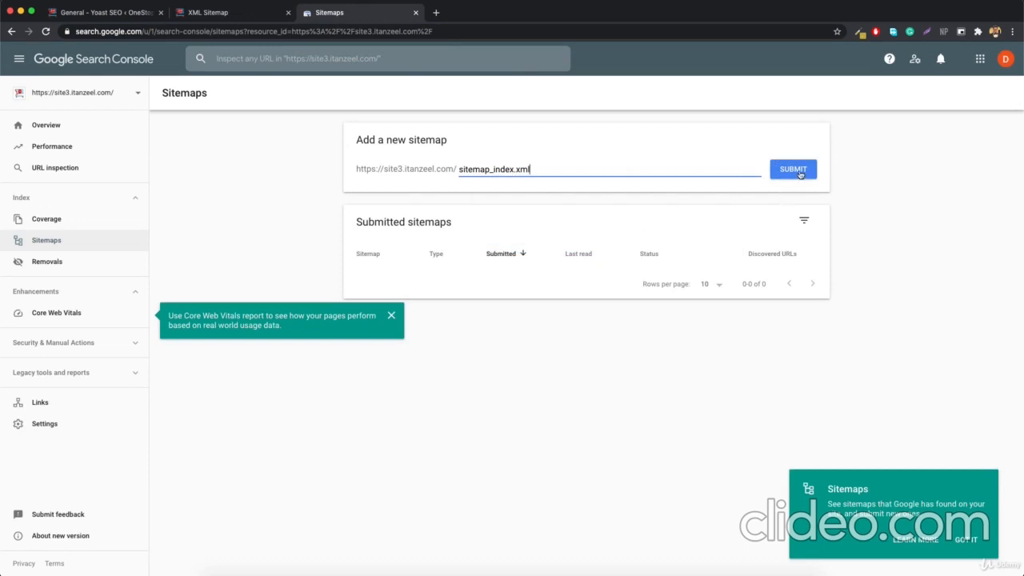
click(800, 173)
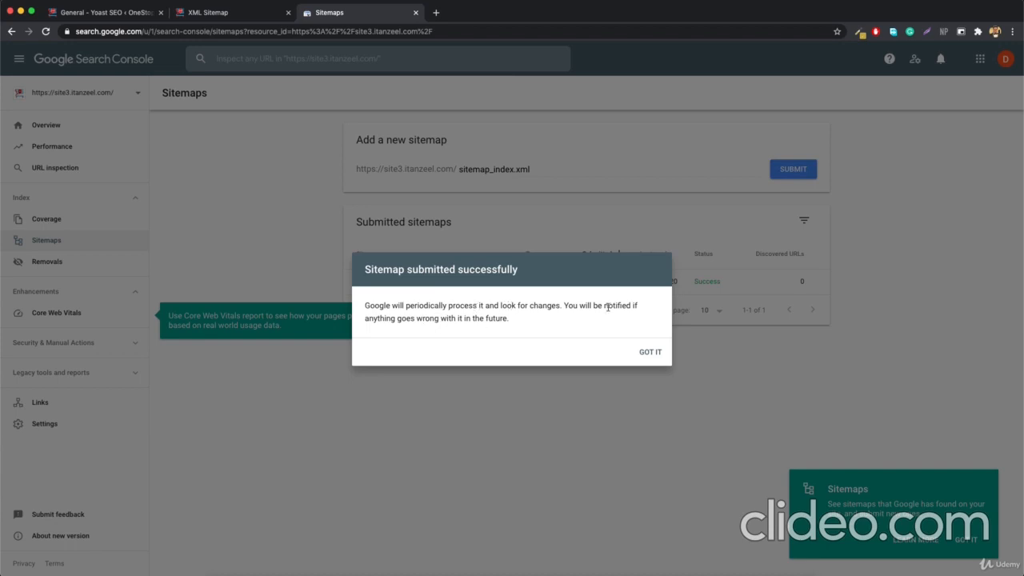
click(652, 353)
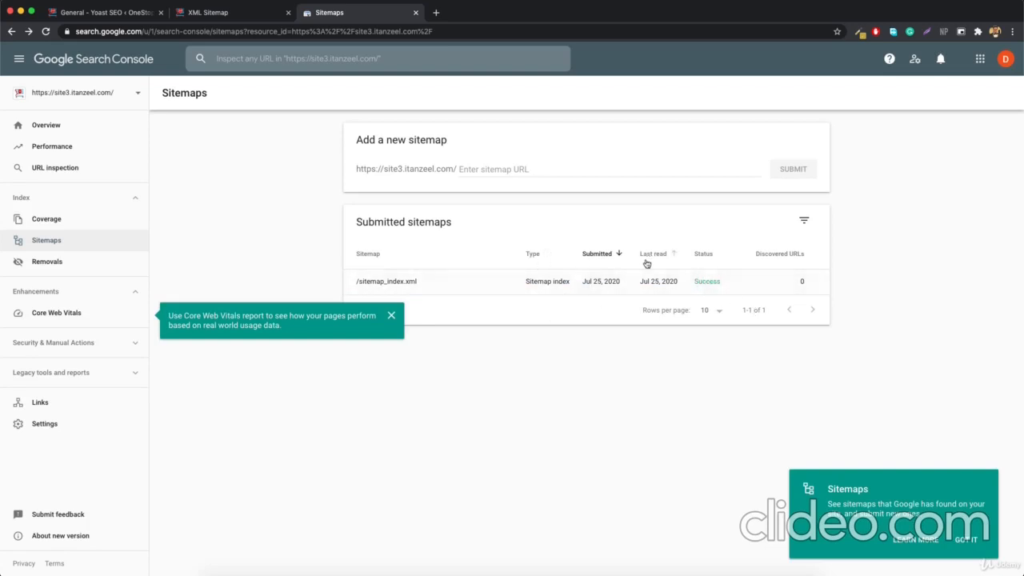
- Inspect the product sitemap in the XML sitemap index and view its Hoodie product page, dismissing the translation popup
click(229, 9)
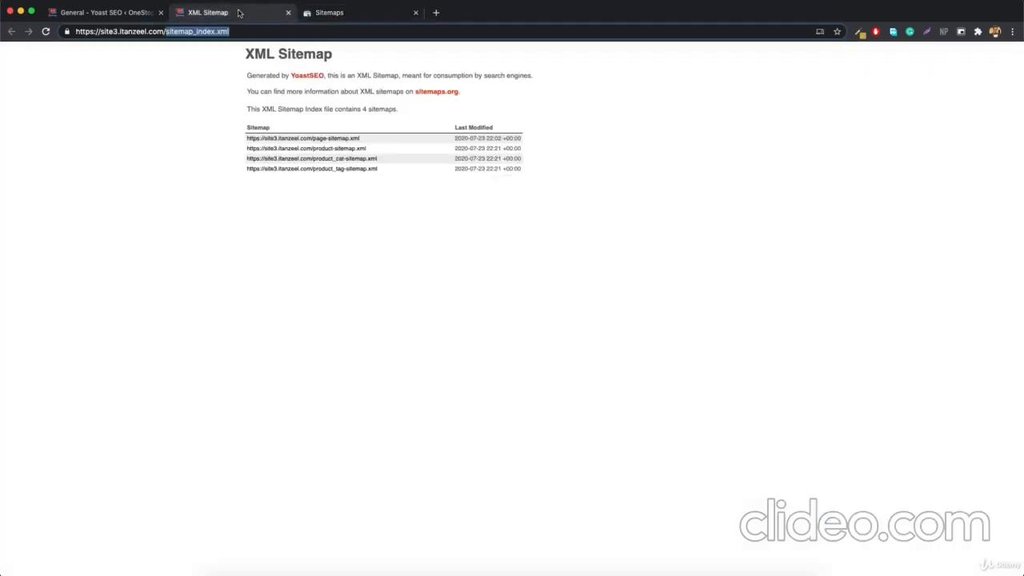
click(344, 149)
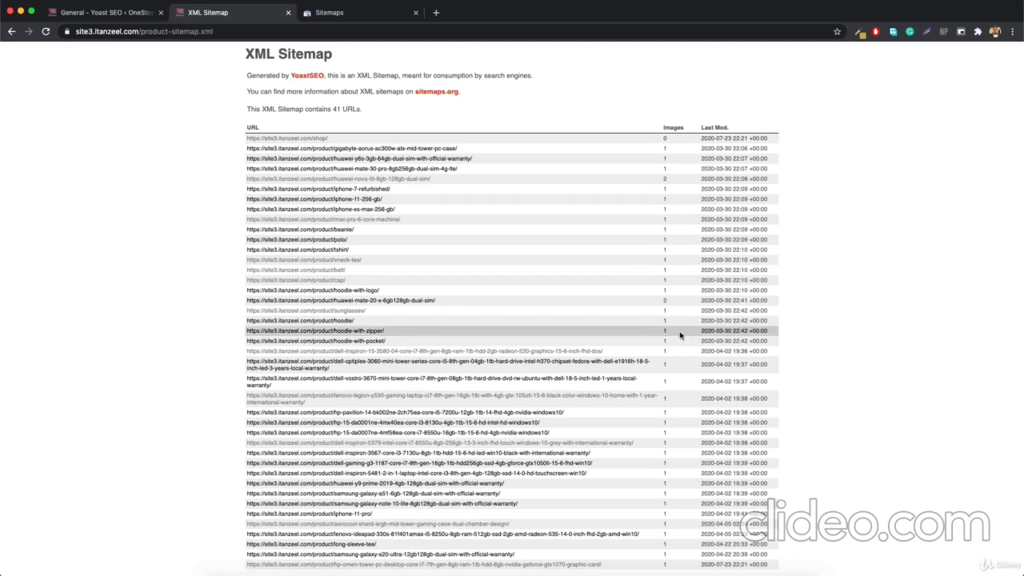
click(318, 322)
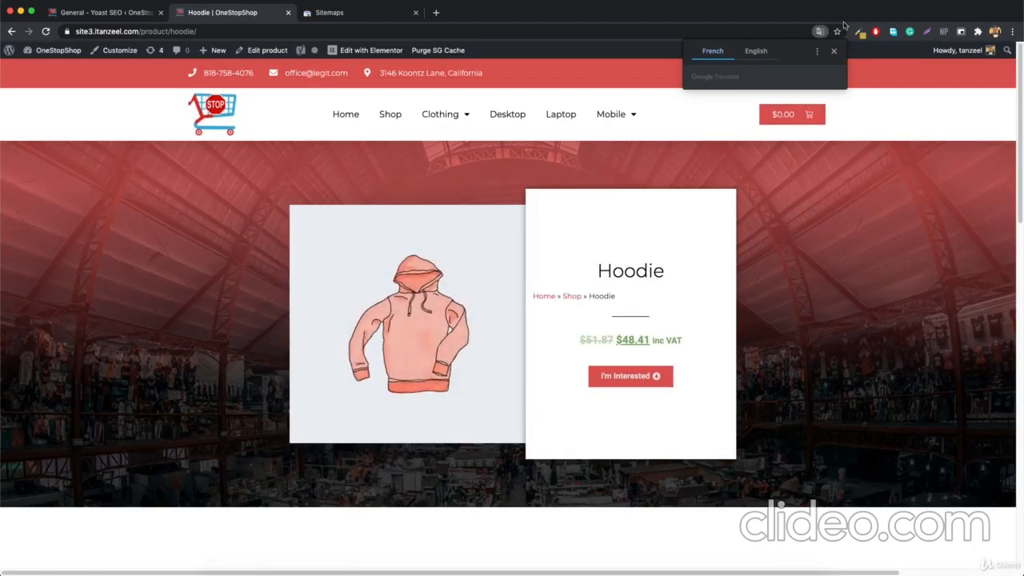
click(834, 53)
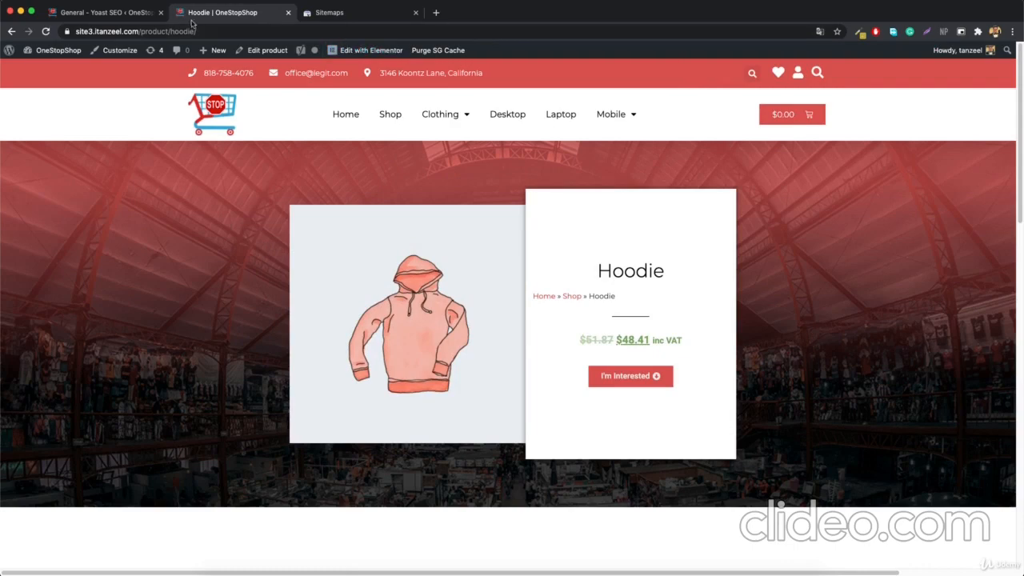
- Open Bing Webmaster Tools from Yoast SEO's webmaster verification settings and close the Hoodie and Search Console Sitemaps tabs
click(114, 14)
scroll(346, 308, down, 5)
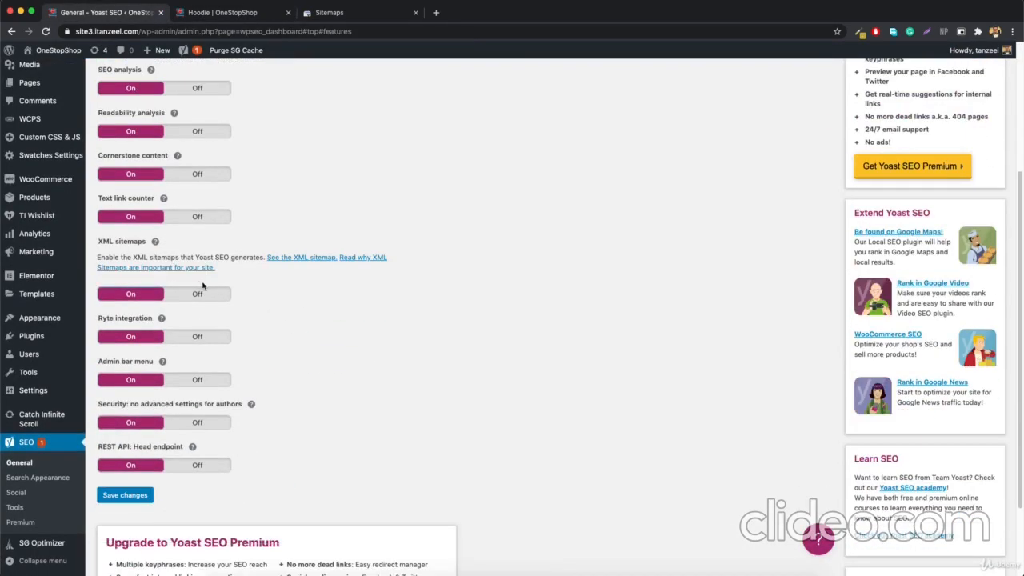
scroll(235, 282, up, 5)
click(232, 206)
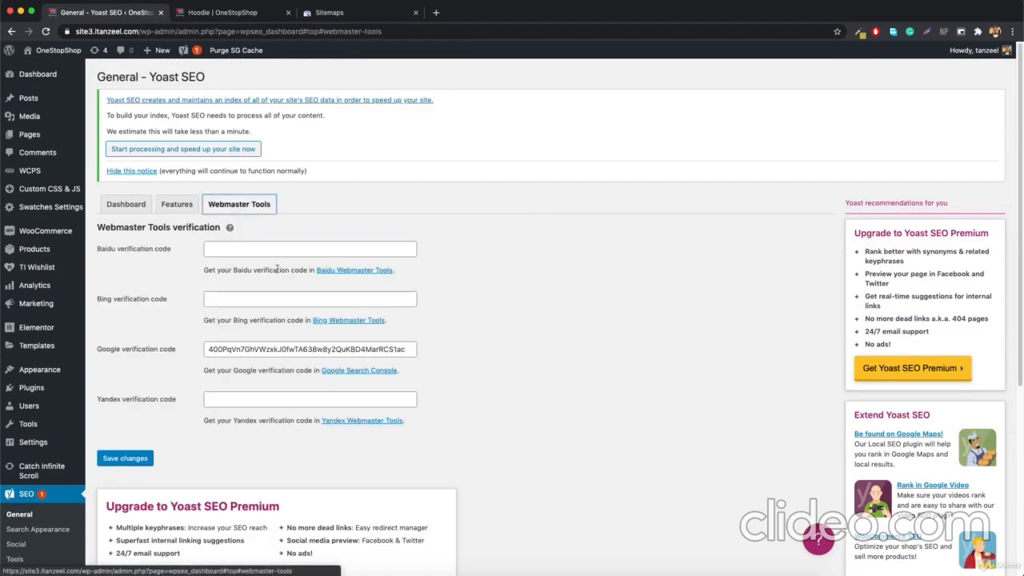
click(340, 323)
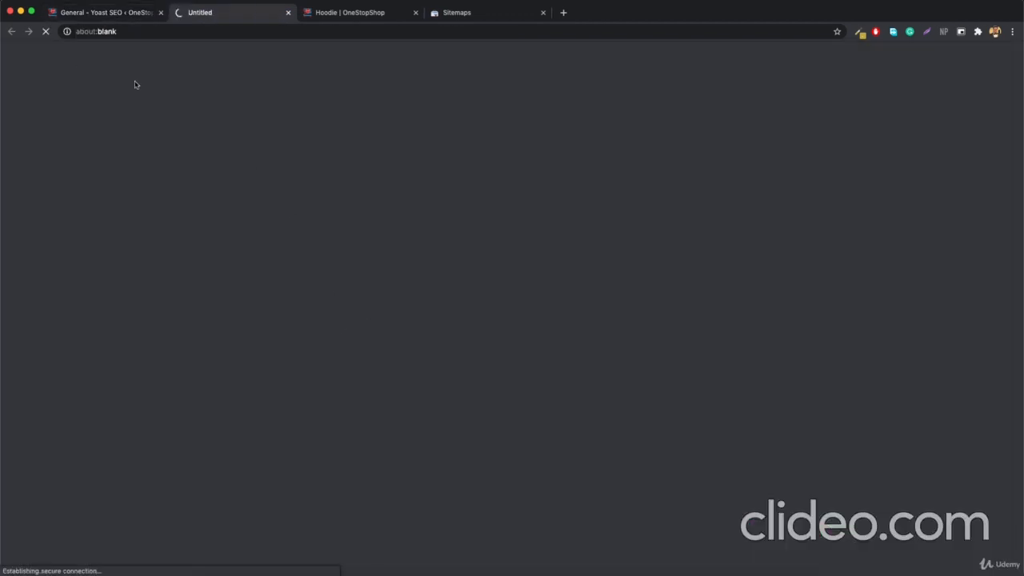
click(415, 14)
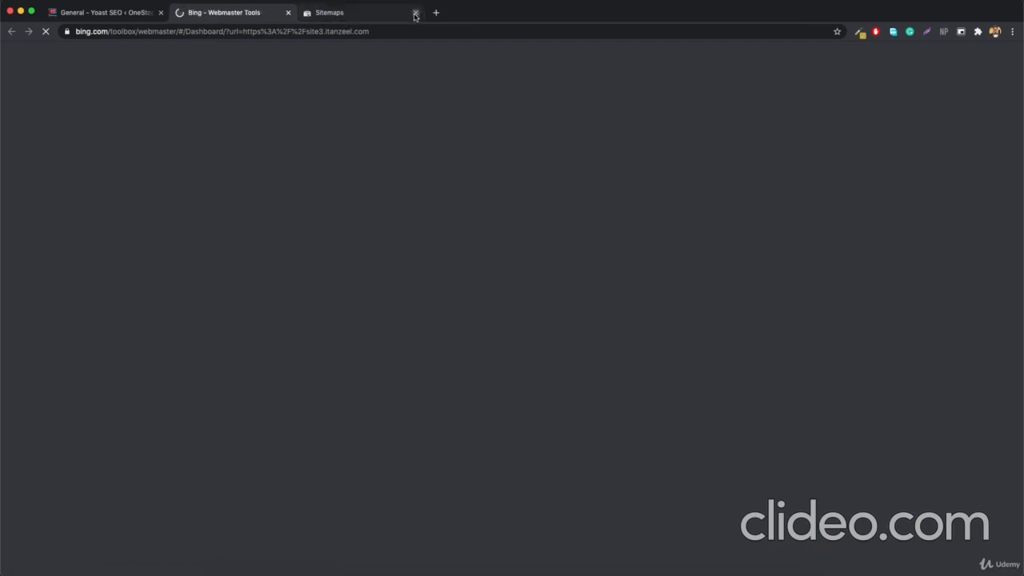
click(414, 14)
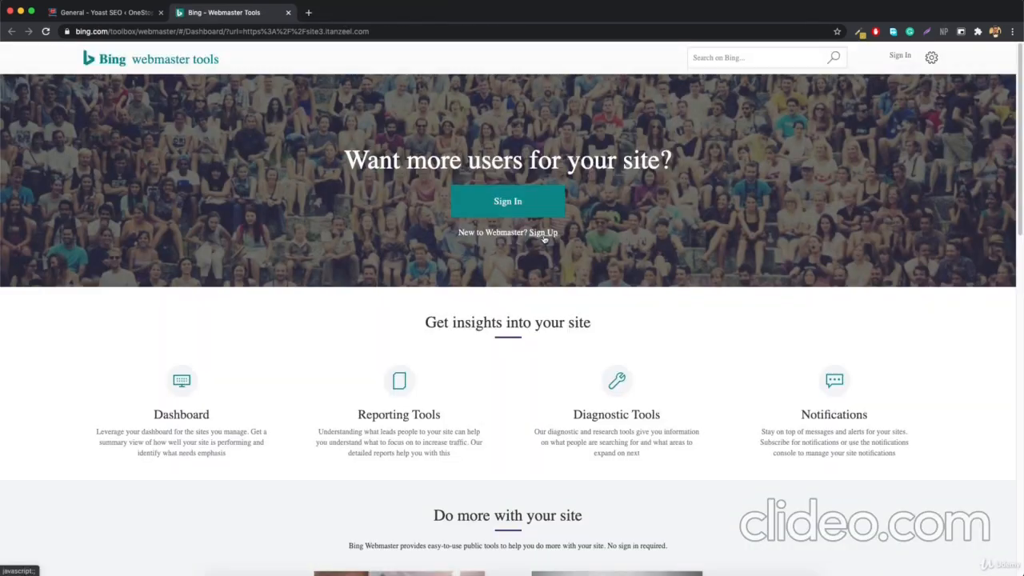
- Sign in to Bing Webmaster Tools with the Facebook account and start adding the OneStopShop site using its copied base URL
click(524, 202)
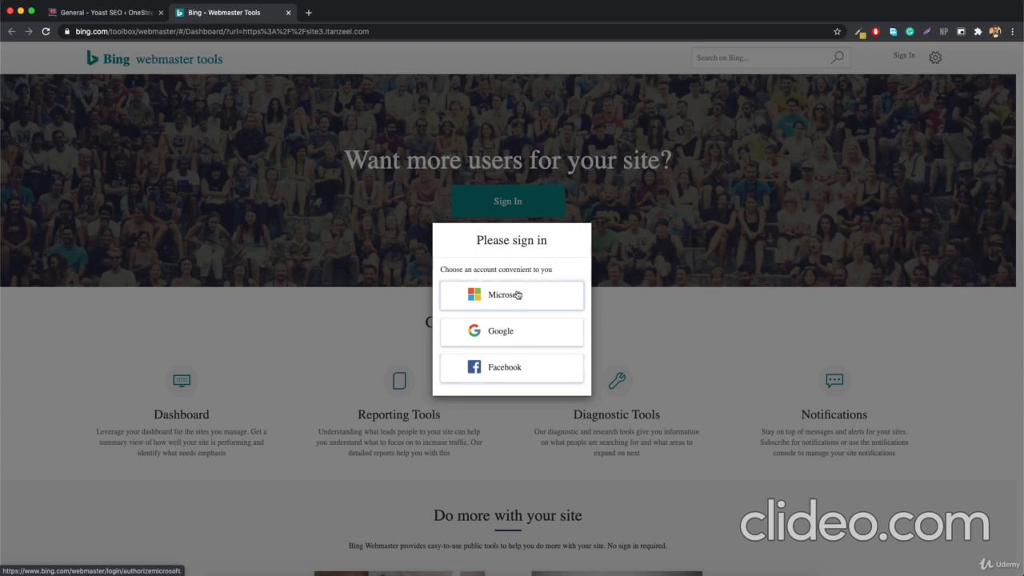
click(508, 364)
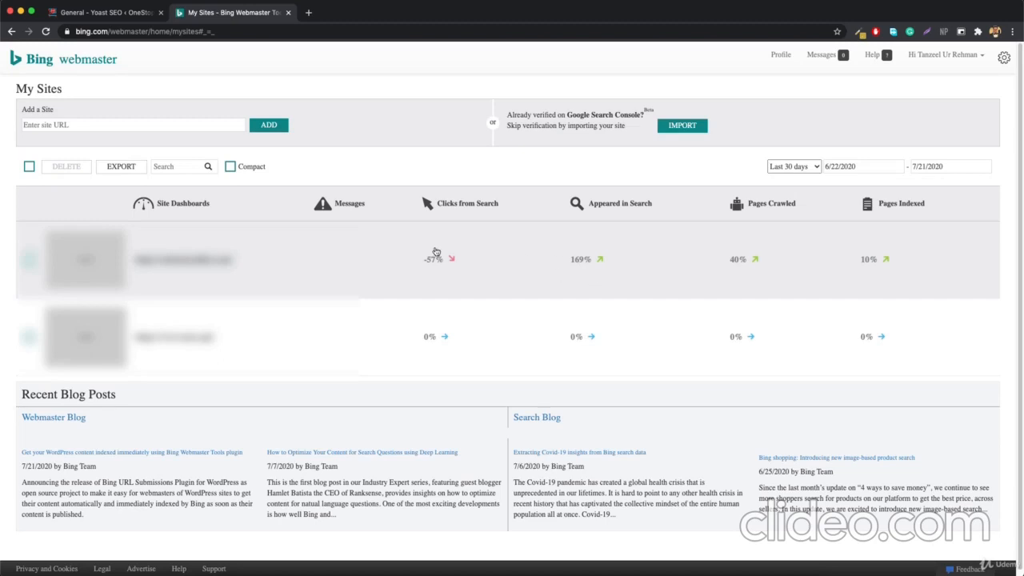
click(145, 125)
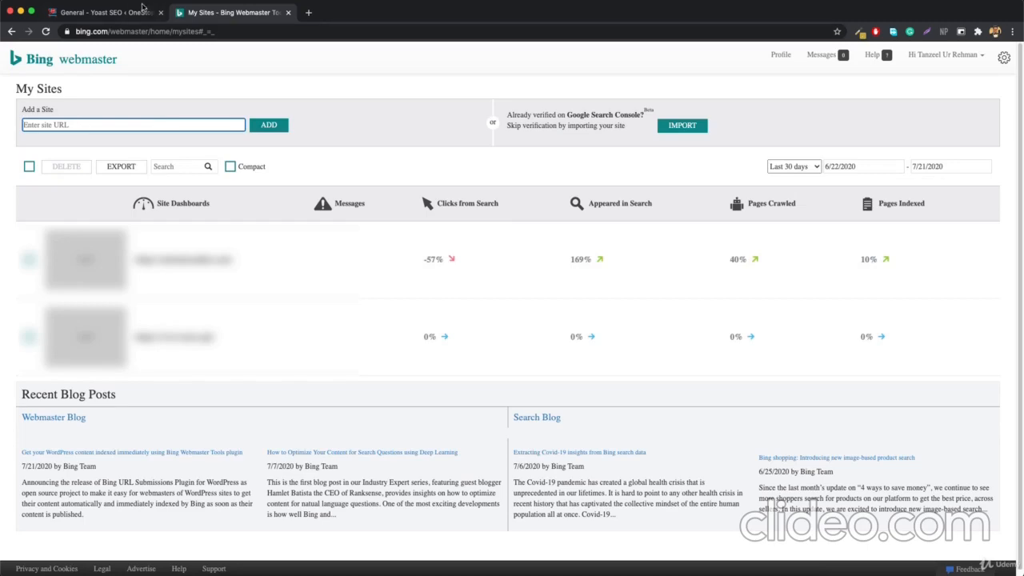
click(142, 9)
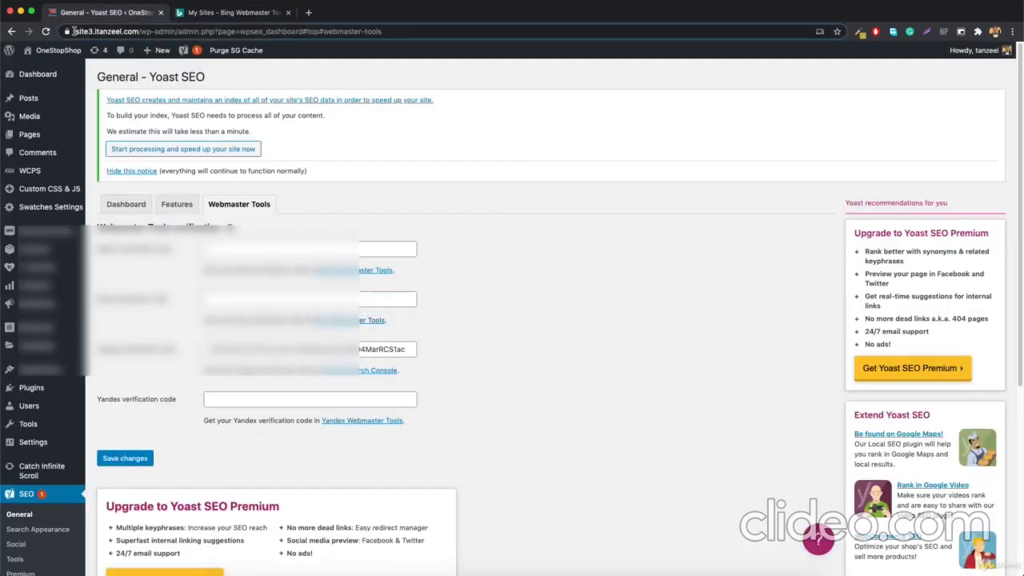
drag(73, 31, 164, 32)
key(super+c)
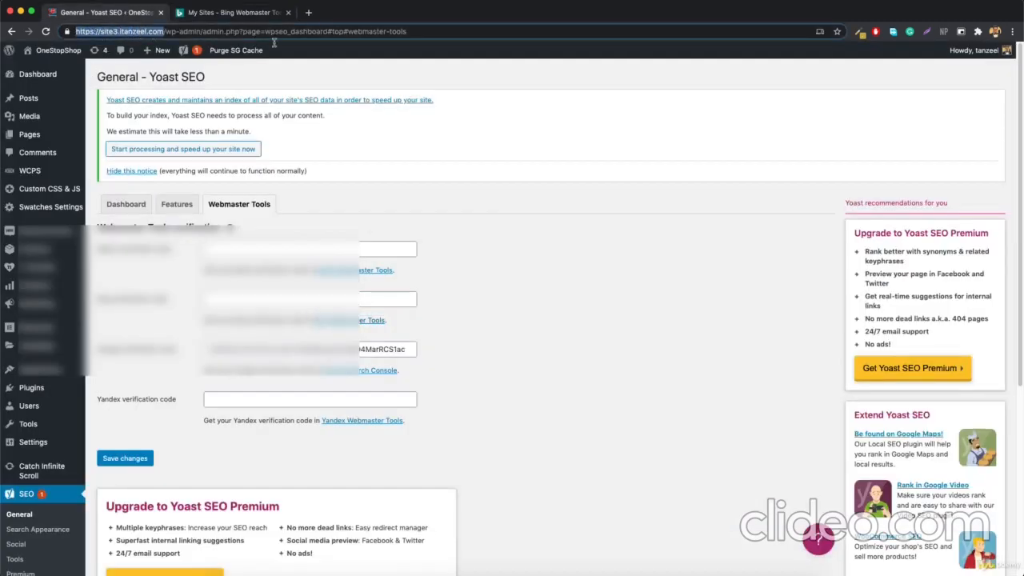
click(236, 12)
key(super+v)
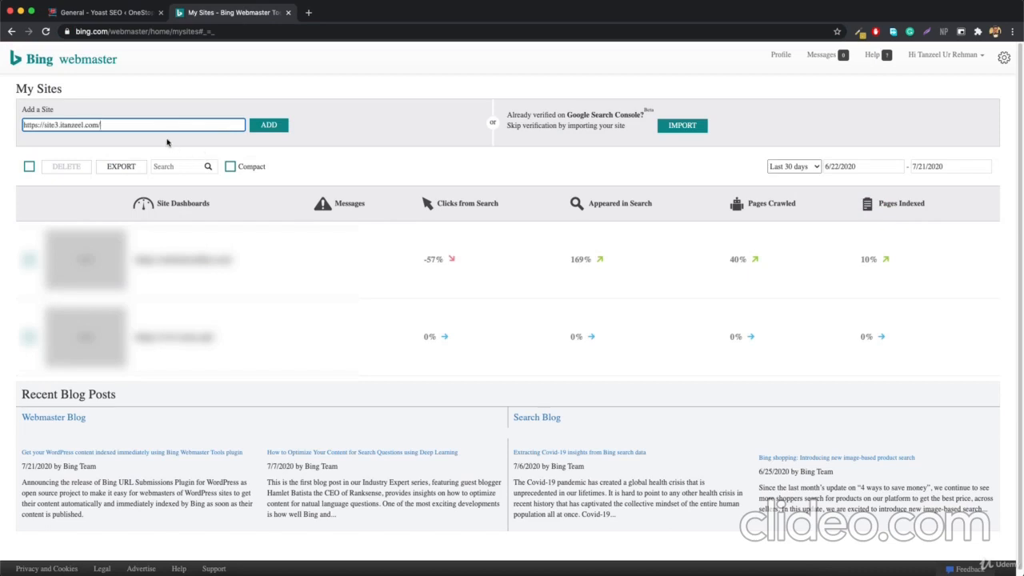
click(276, 124)
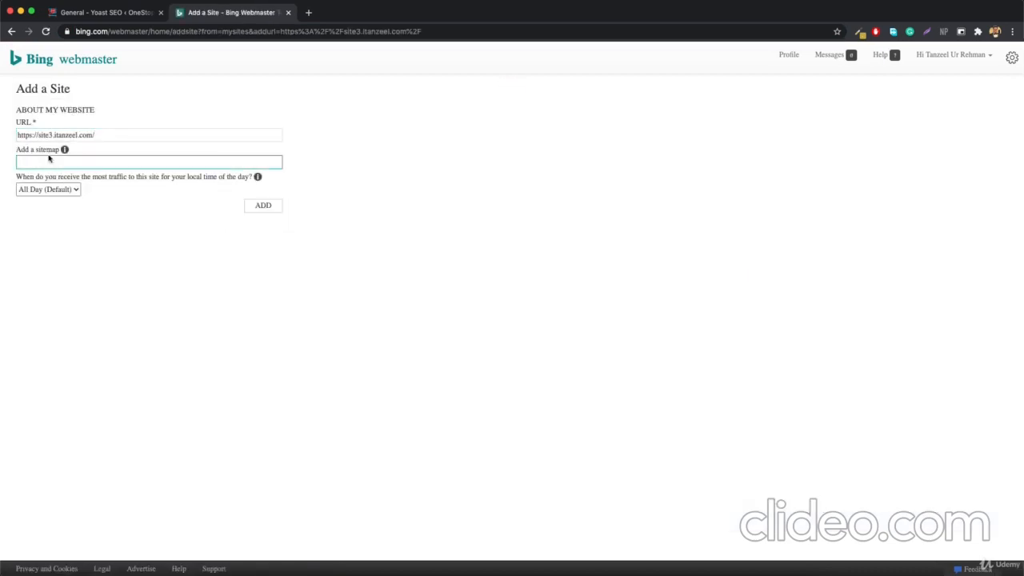
- Copy the link address of the XML sitemap from Yoast SEO's features settings
mouse_move(64, 150)
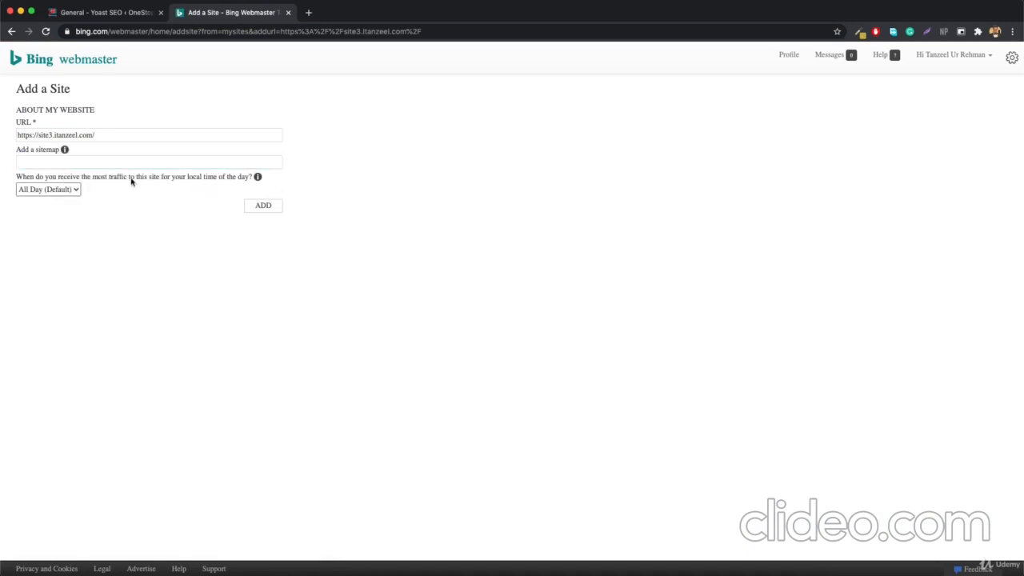
click(108, 12)
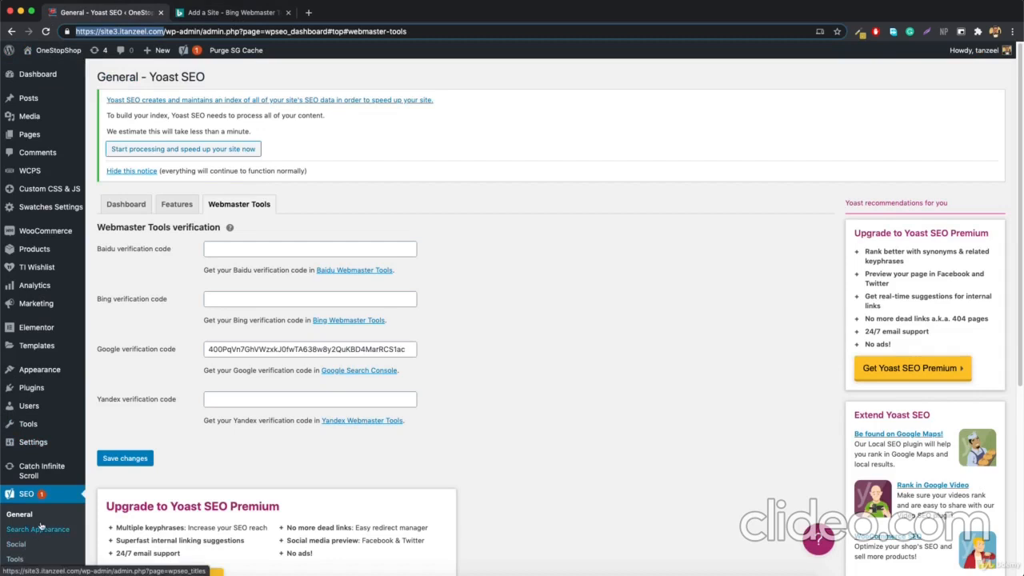
click(128, 205)
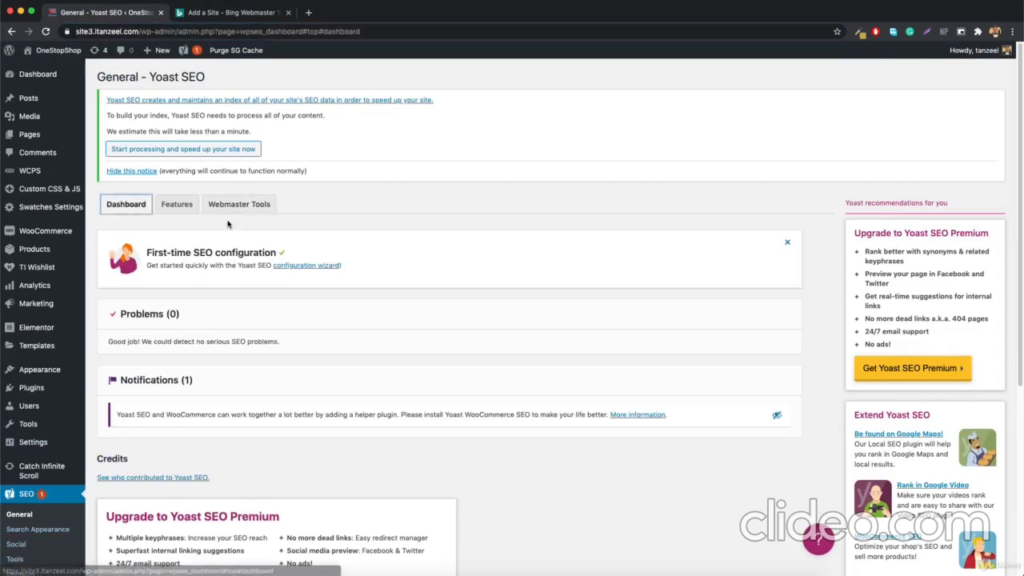
click(176, 207)
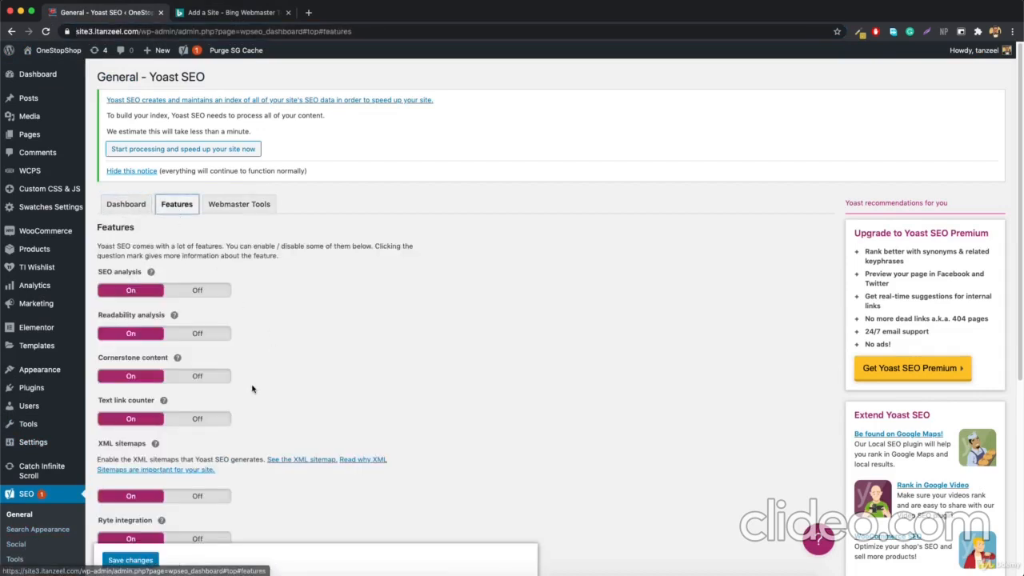
right_click(304, 461)
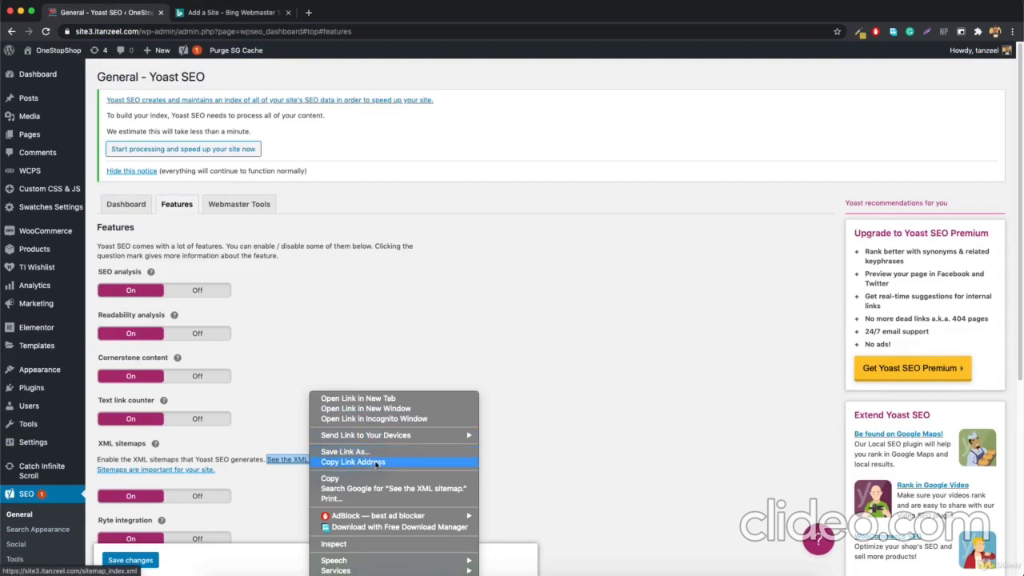
click(376, 463)
- Enter the full sitemap_index.xml URL as the new site's sitemap in Bing and add the site with the default traffic time
click(217, 13)
click(116, 163)
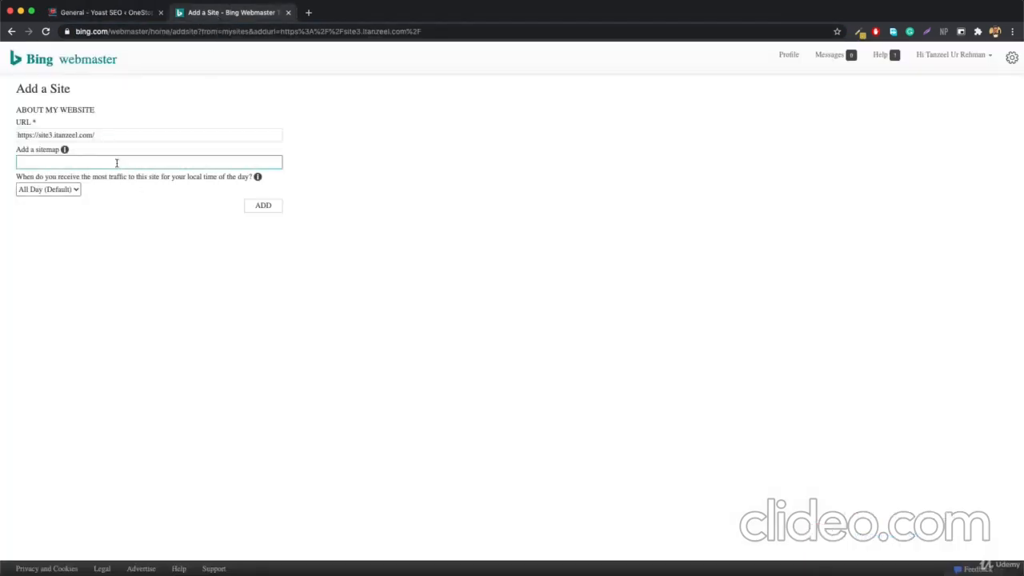
text(https://site3.itanzeel.com/sitemap_index.xml)
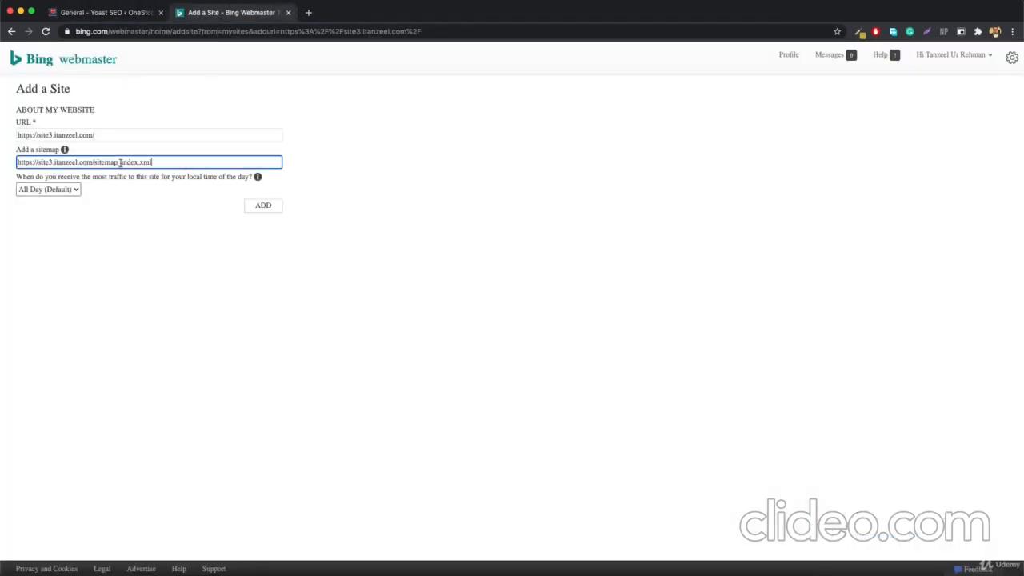
click(264, 207)
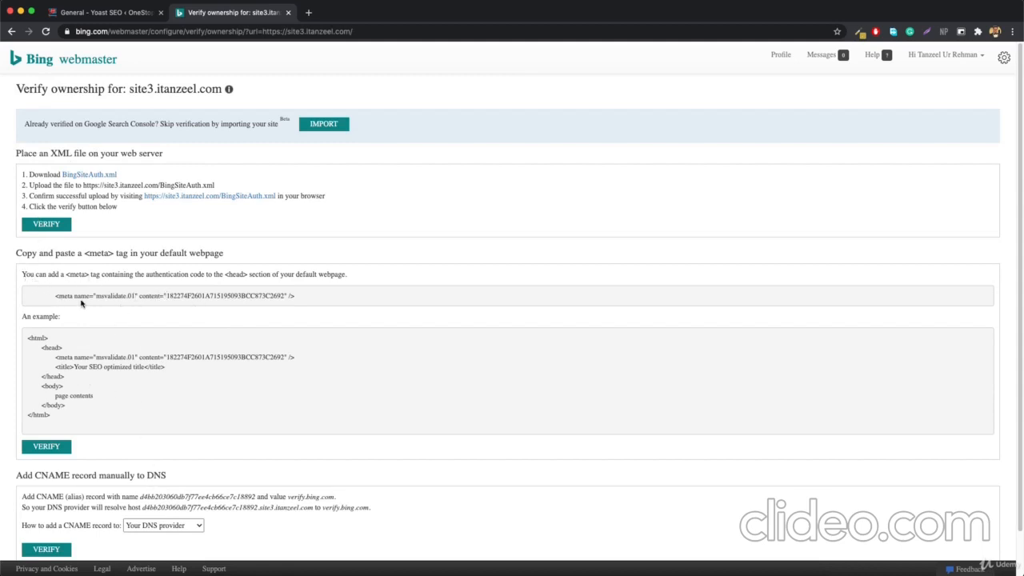
- Copy Bing's verification meta tag into a new browser tab's address field and isolate only the verification code from its content value
triple_click(185, 294)
drag(166, 296, 283, 297)
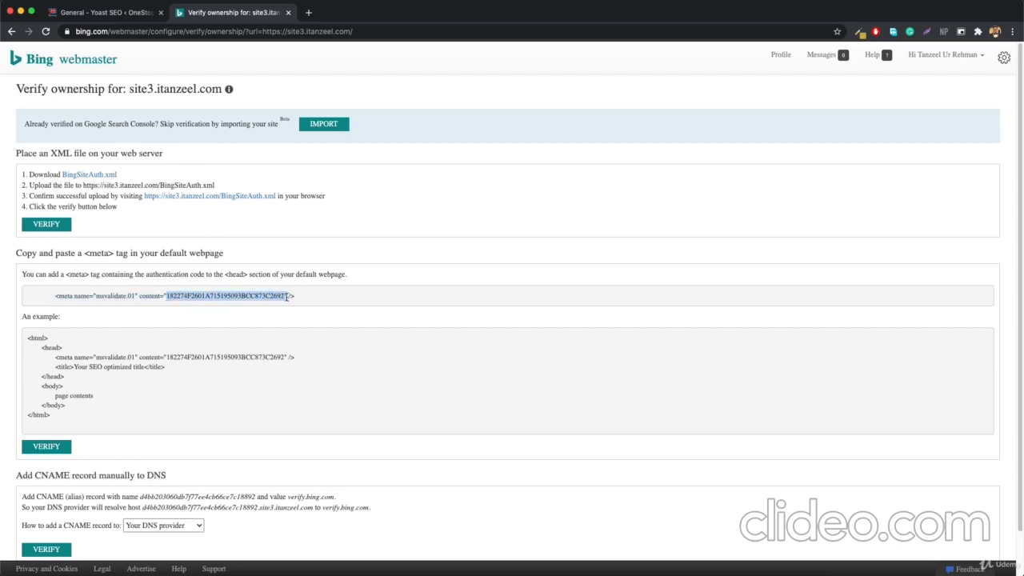
triple_click(285, 296)
key(super+c)
key(super+t)
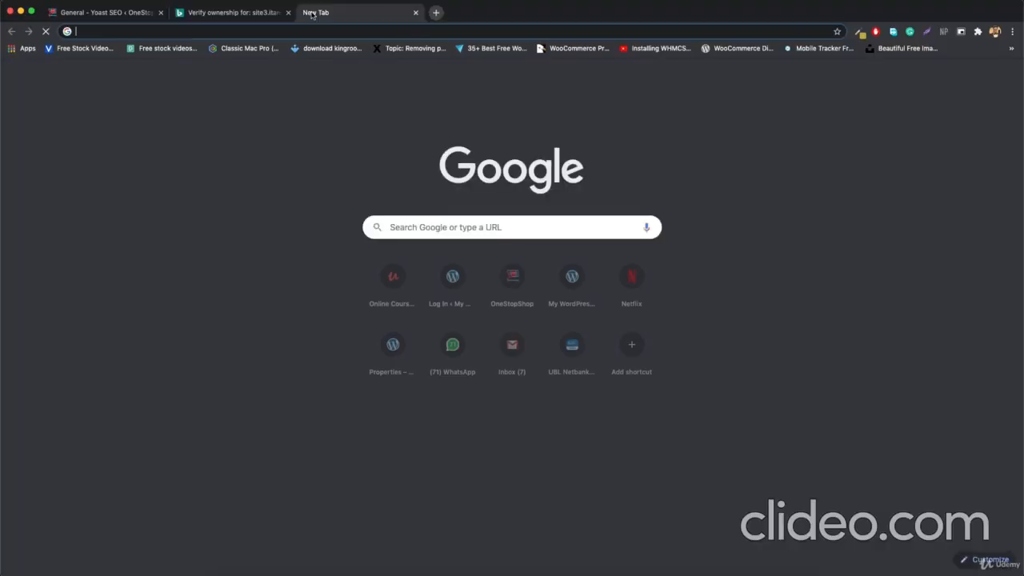
key(super+v)
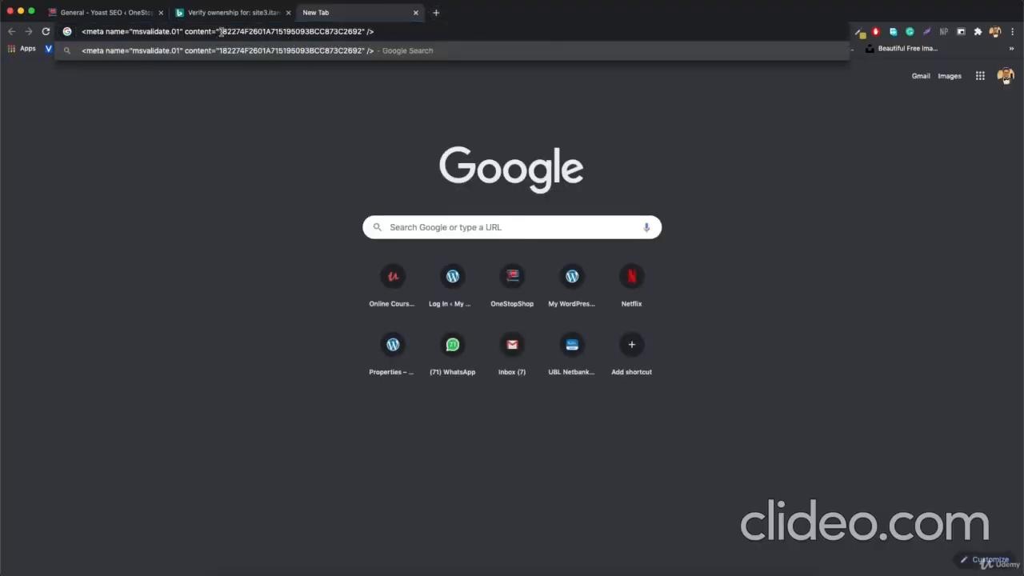
drag(220, 32, 366, 32)
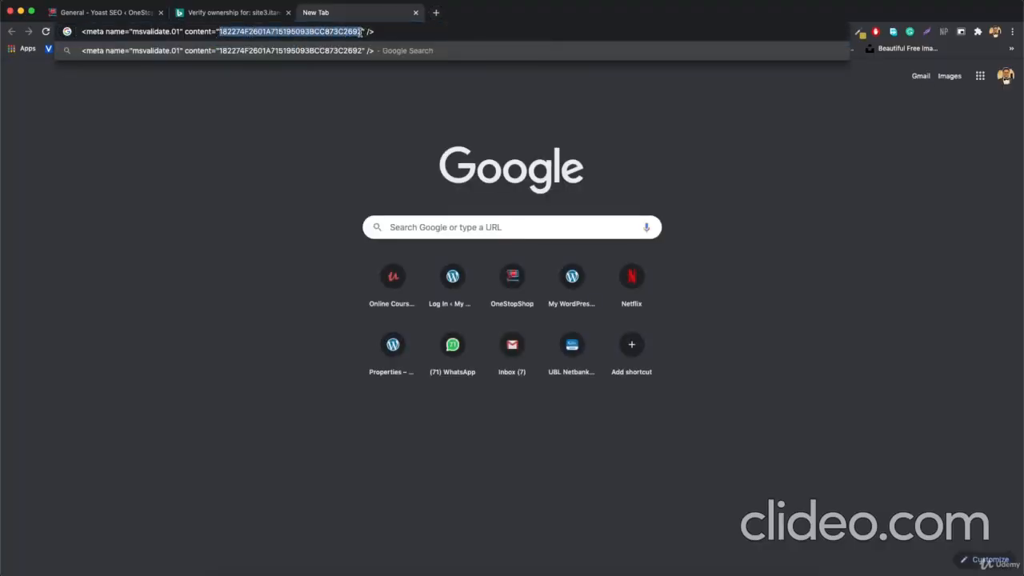
- Paste the code into the Bing verification code field of Yoast SEO's webmaster verification settings and save the changes
click(112, 12)
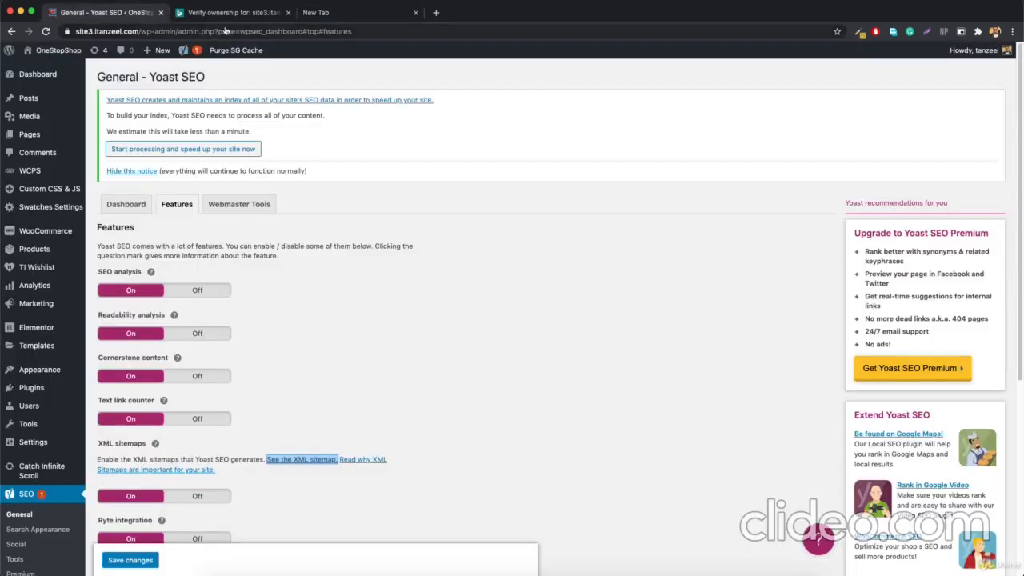
click(239, 205)
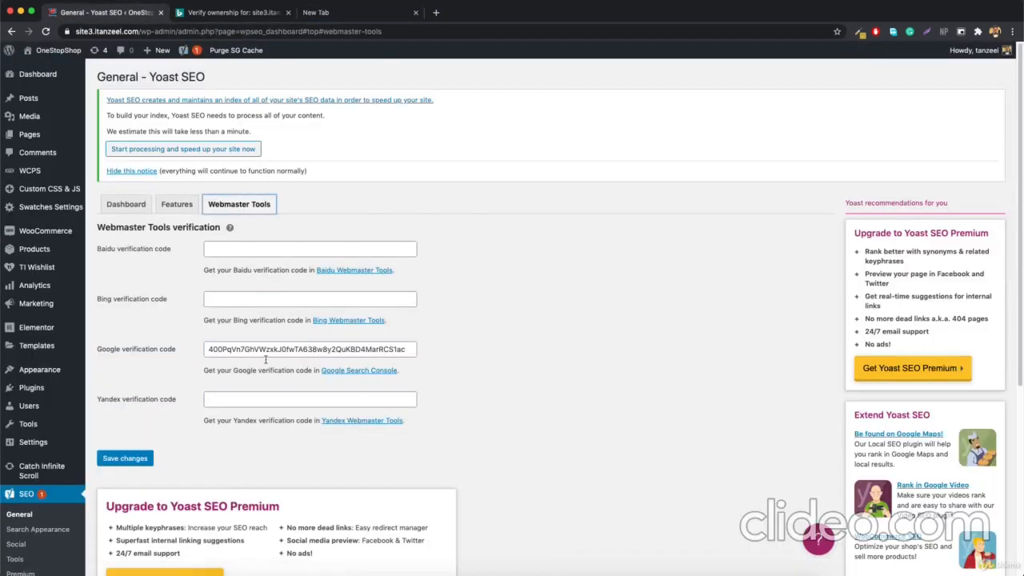
click(277, 300)
key(super+v)
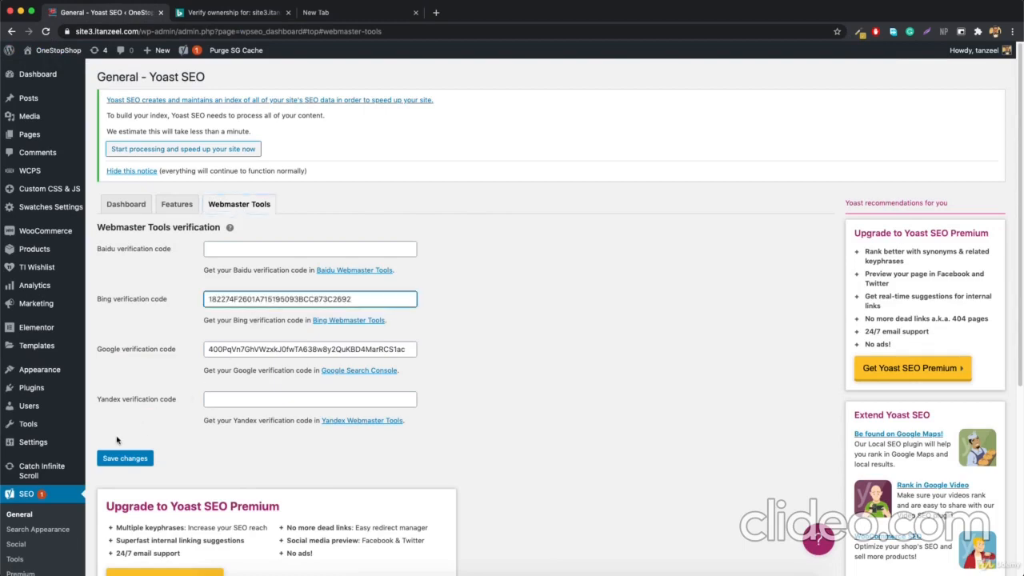
click(115, 457)
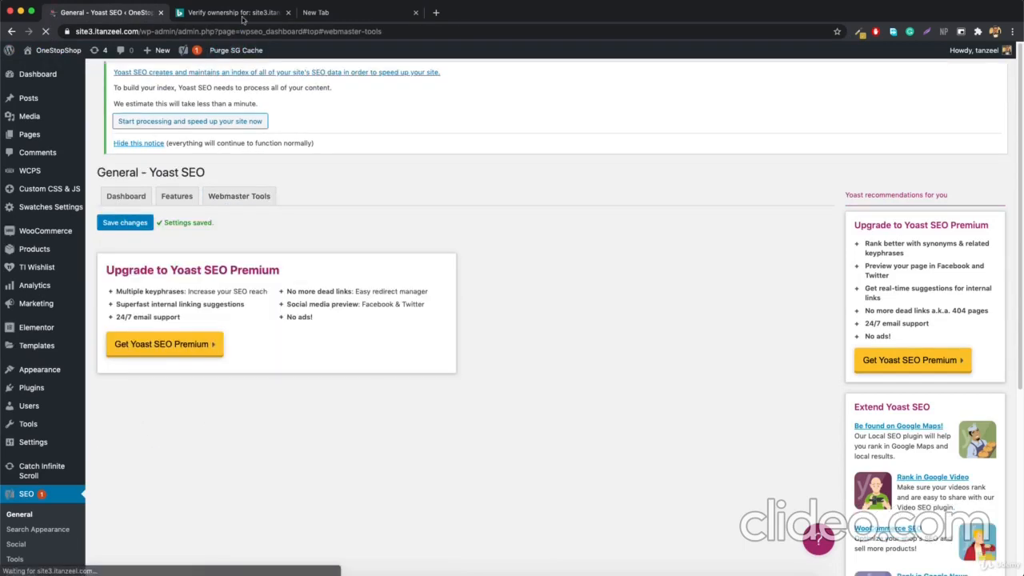
- Verify ownership of the OneStopShop site in Bing Webmaster Tools with the meta tag method
click(232, 12)
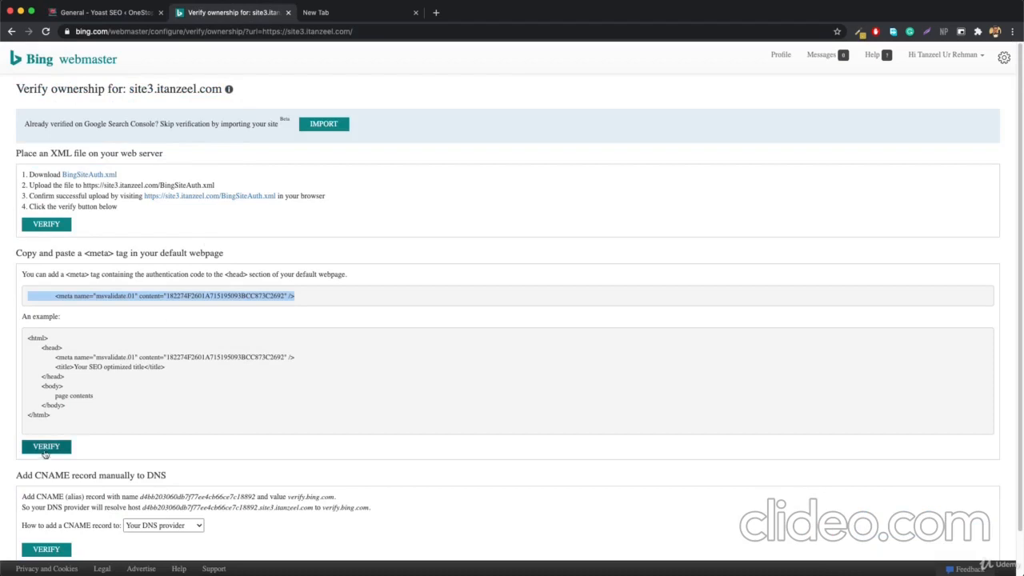
click(45, 453)
scroll(151, 343, down, 1)
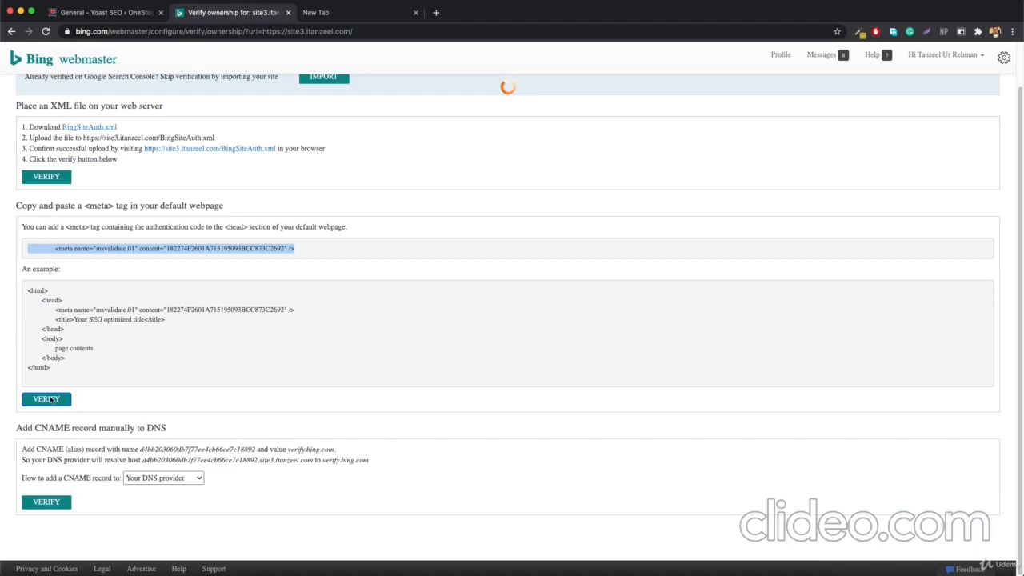
scroll(579, 201, up, 1)
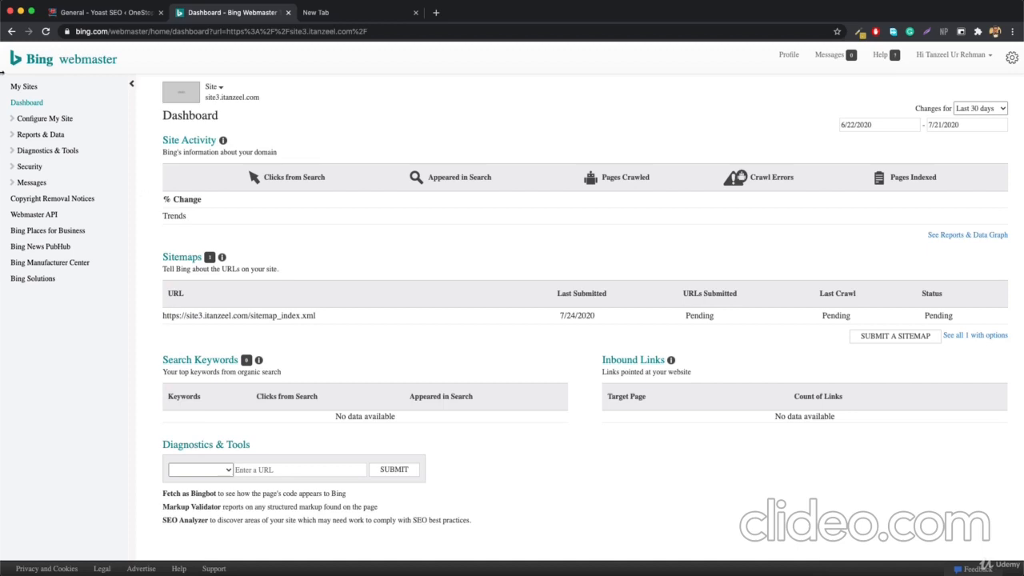
- Open Yandex Webmaster Tools from Yoast SEO's webmaster verification settings and log in with the saved Yandex account
click(134, 13)
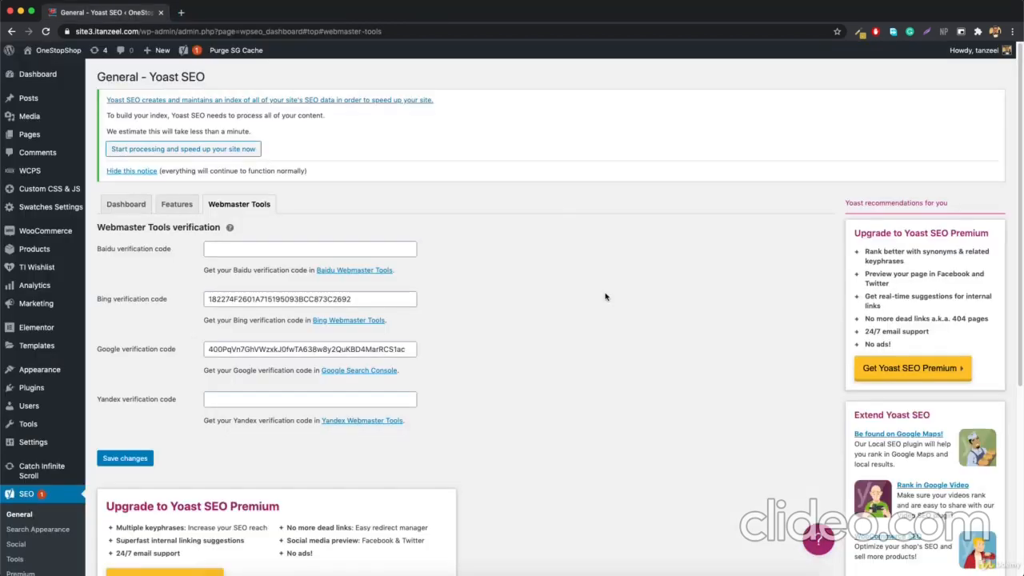
click(373, 423)
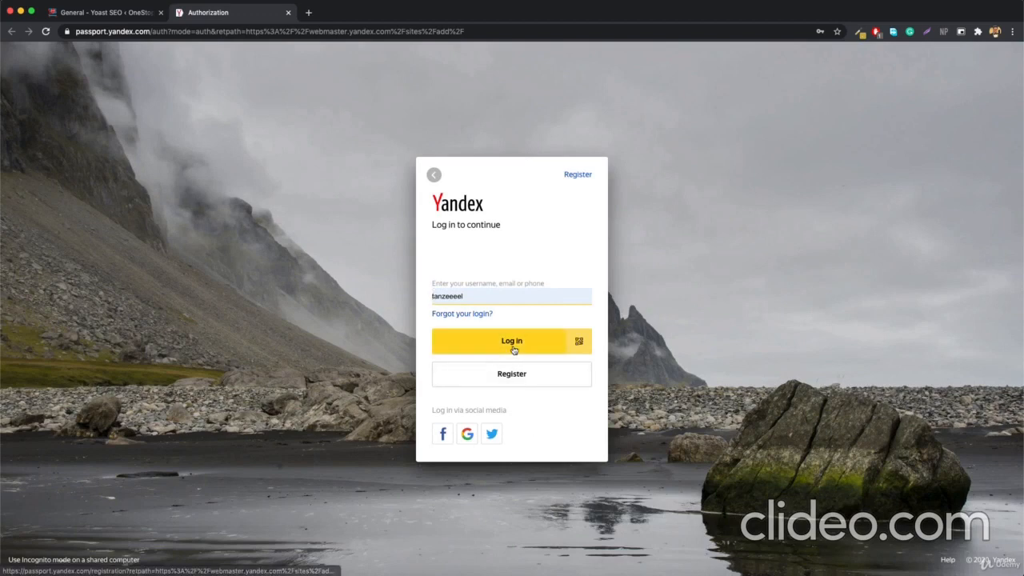
click(514, 350)
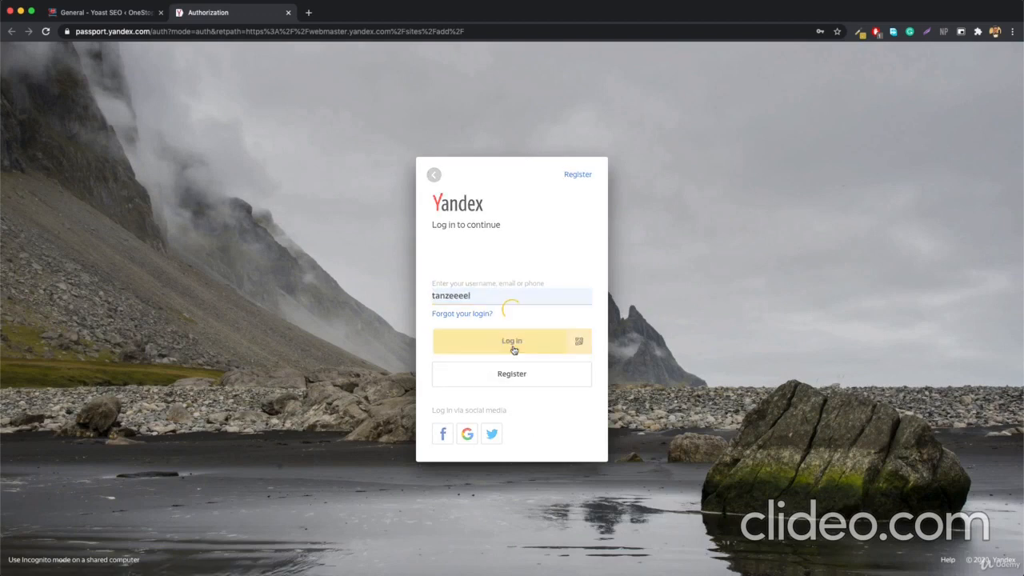
click(499, 380)
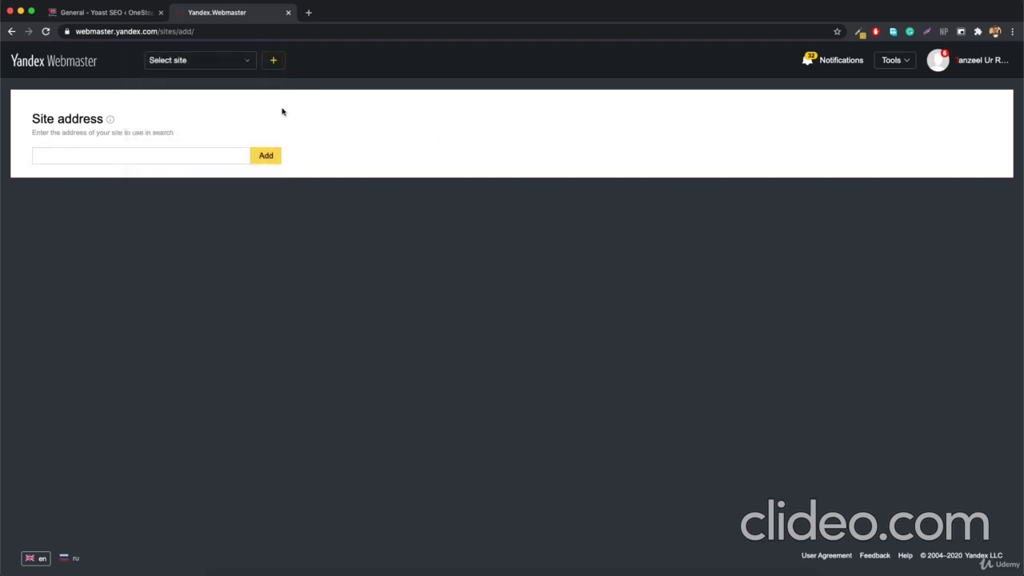
- Copy the OneStopShop site's base URL from the Yoast SEO page address and add it as a new site in Yandex Webmaster
click(98, 16)
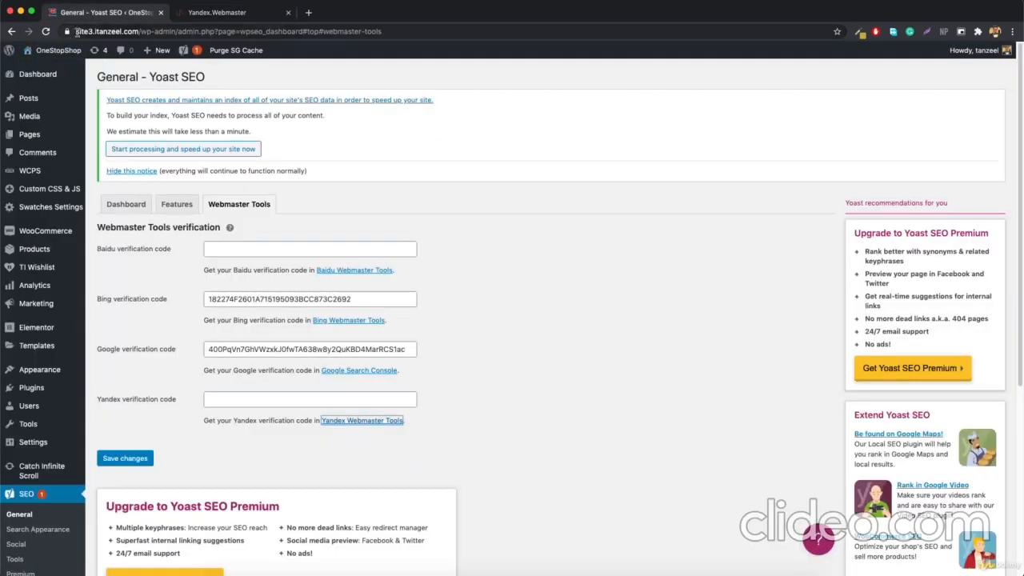
drag(76, 32, 139, 33)
key(super+c)
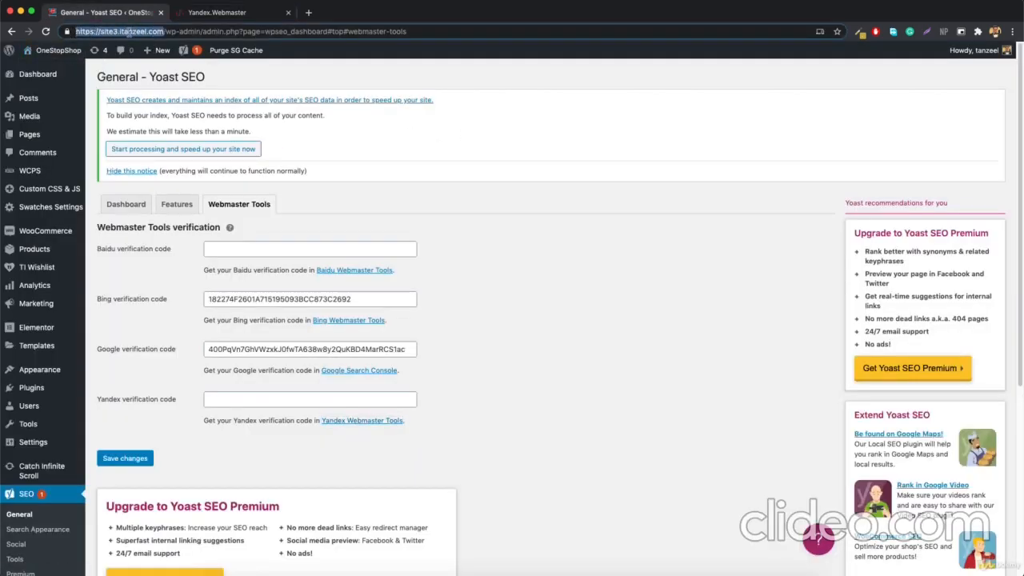
click(244, 12)
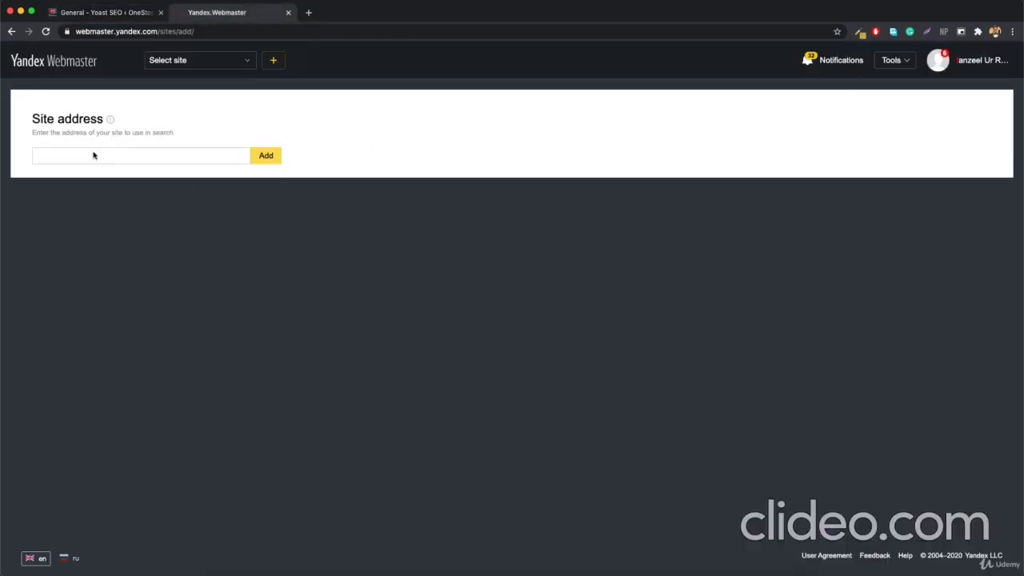
key(super+v)
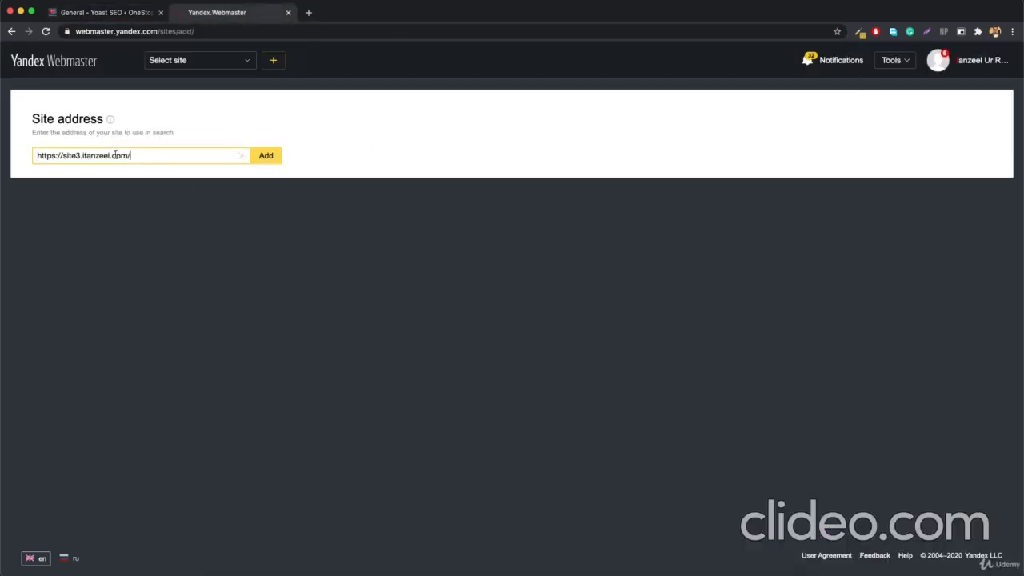
click(267, 156)
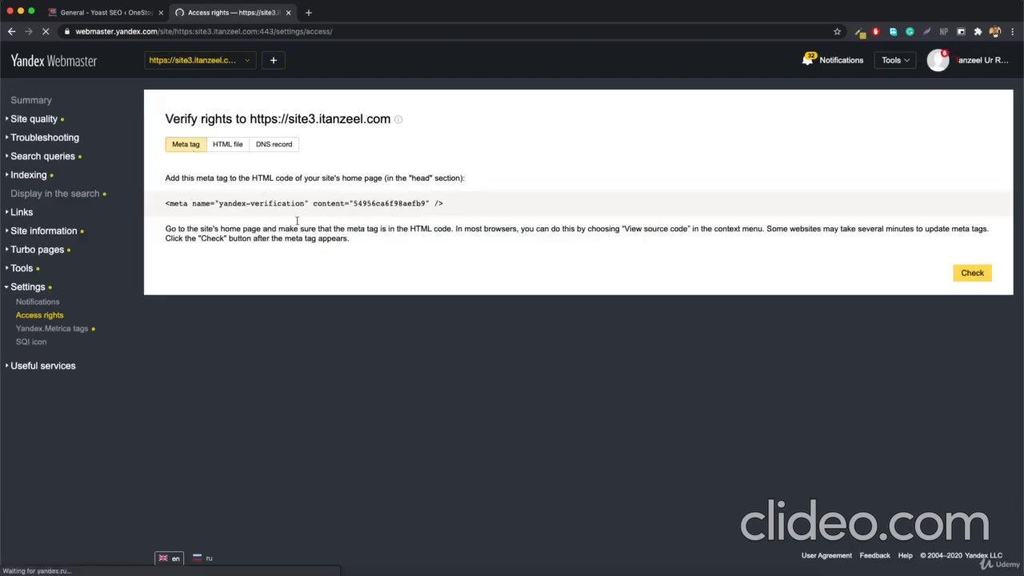
- Copy the verification code from Yandex's meta tag into Yoast SEO's Yandex verification code field and save the changes
drag(351, 203, 430, 205)
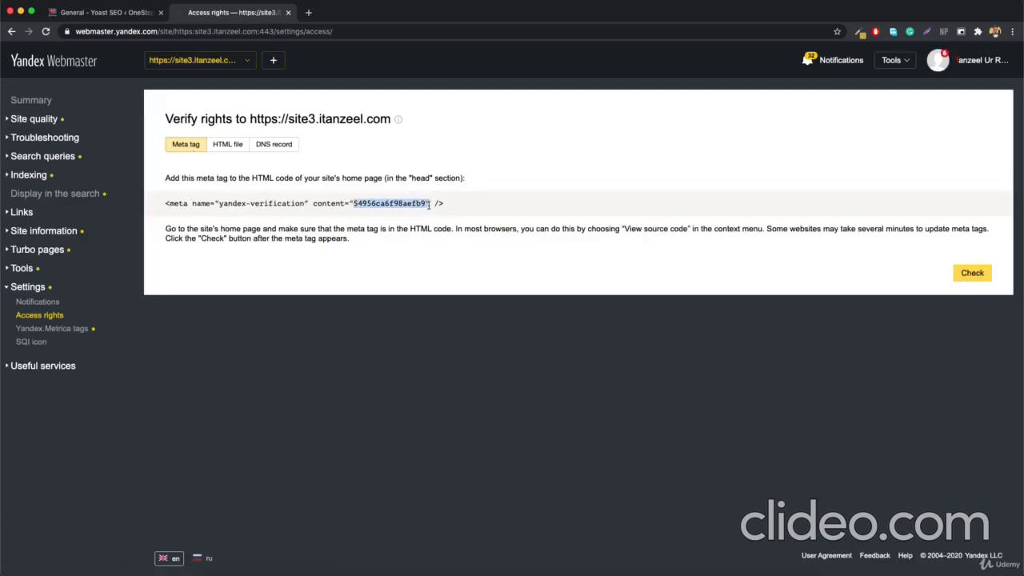
right_click(395, 207)
click(445, 230)
click(114, 16)
right_click(262, 401)
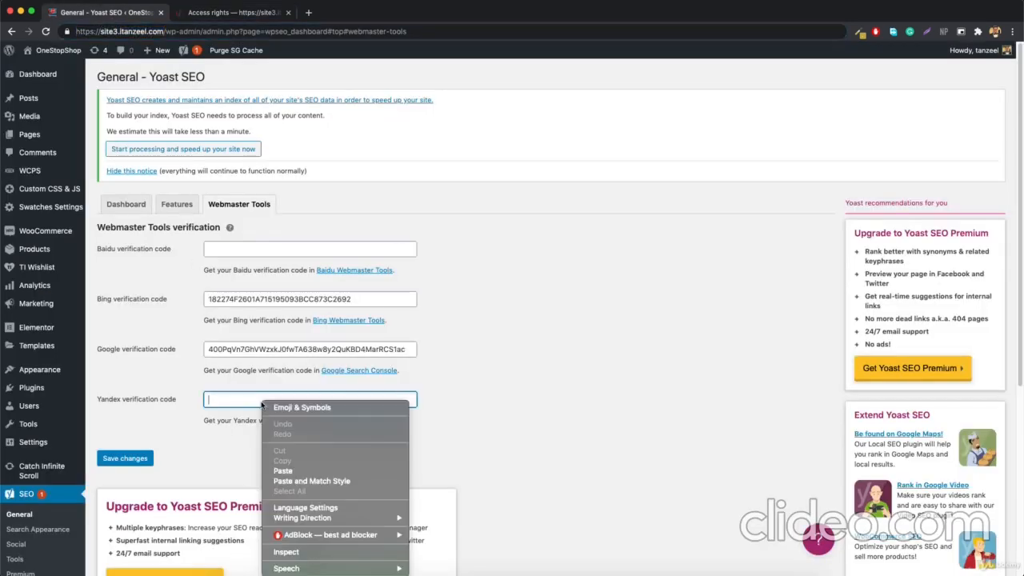
click(297, 470)
click(124, 458)
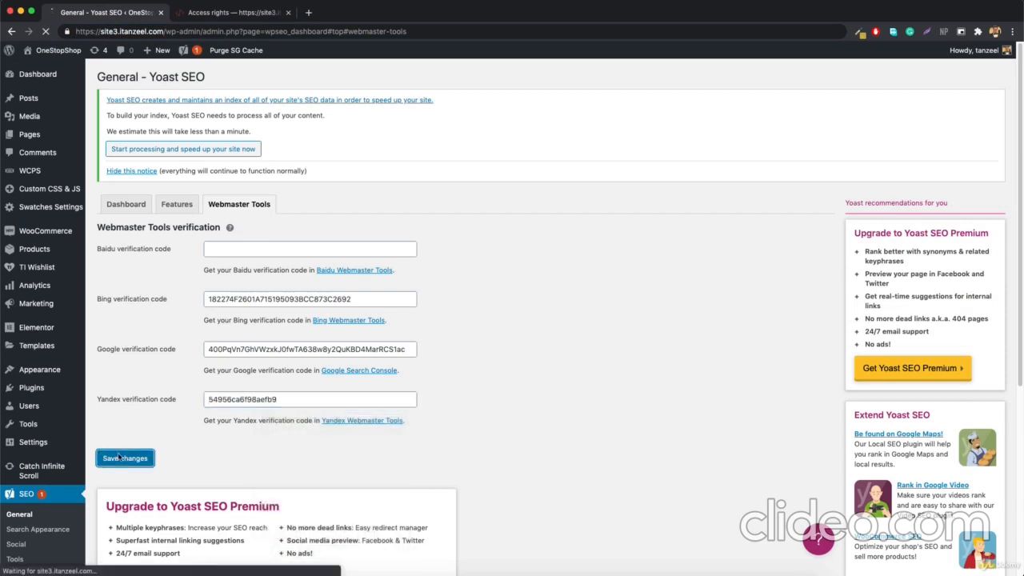
- Check the site's meta tag verification in Yandex Webmaster and confirm the suggested notification e-mail address
click(228, 12)
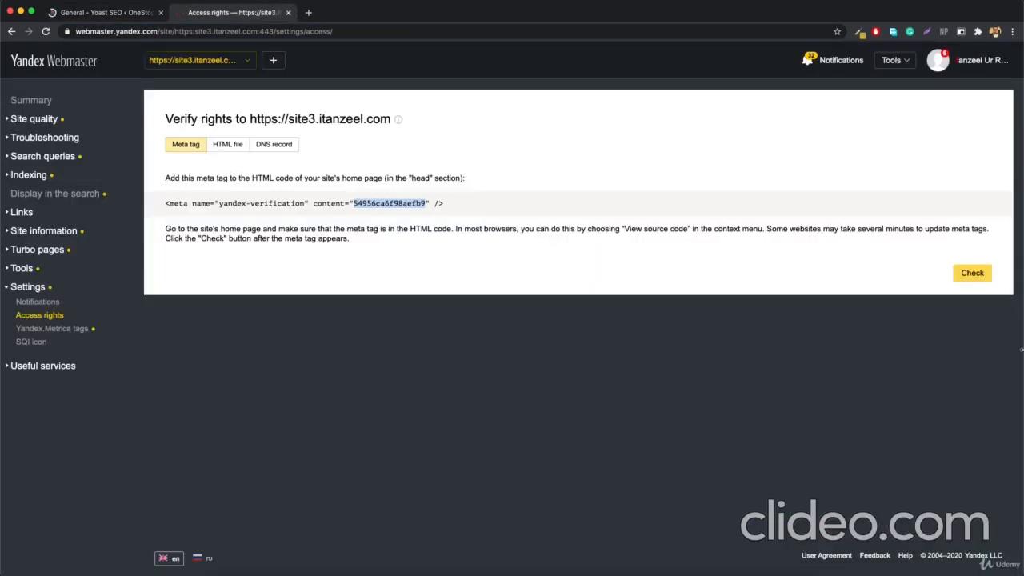
click(972, 278)
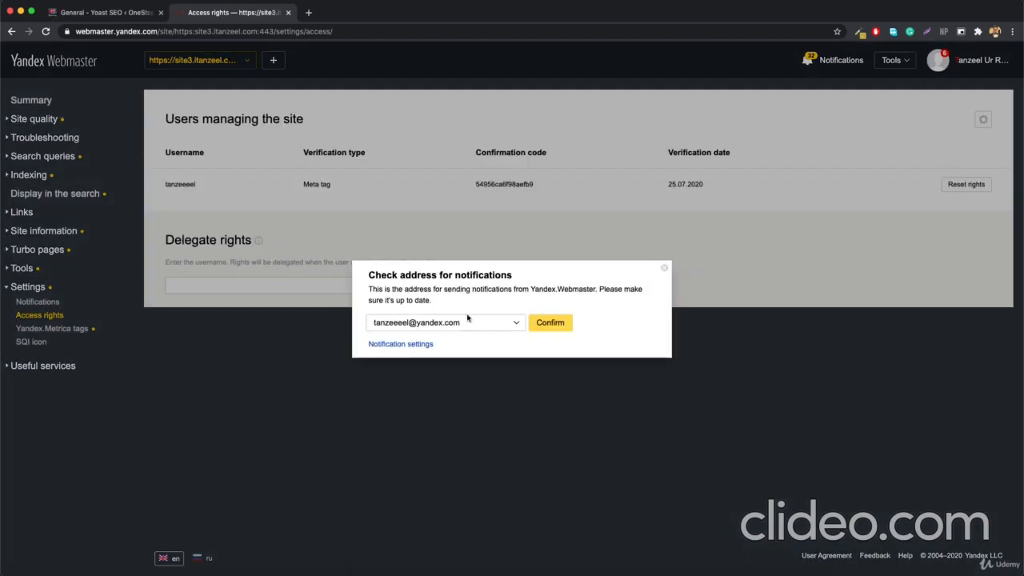
click(560, 322)
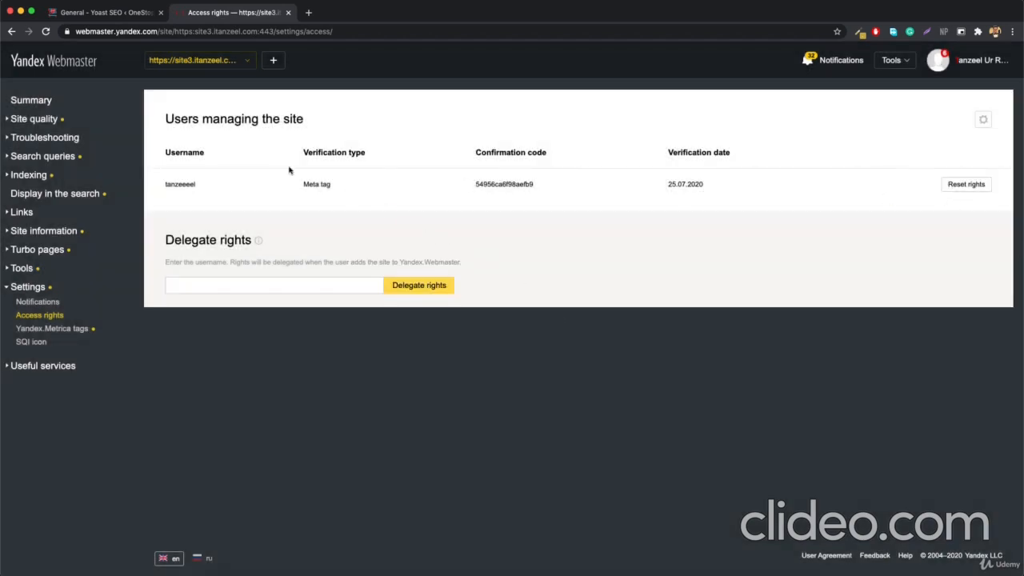
- Open Yandex's Sitemap files page for the site and copy the XML sitemap's link address from Yoast SEO's features settings
click(30, 176)
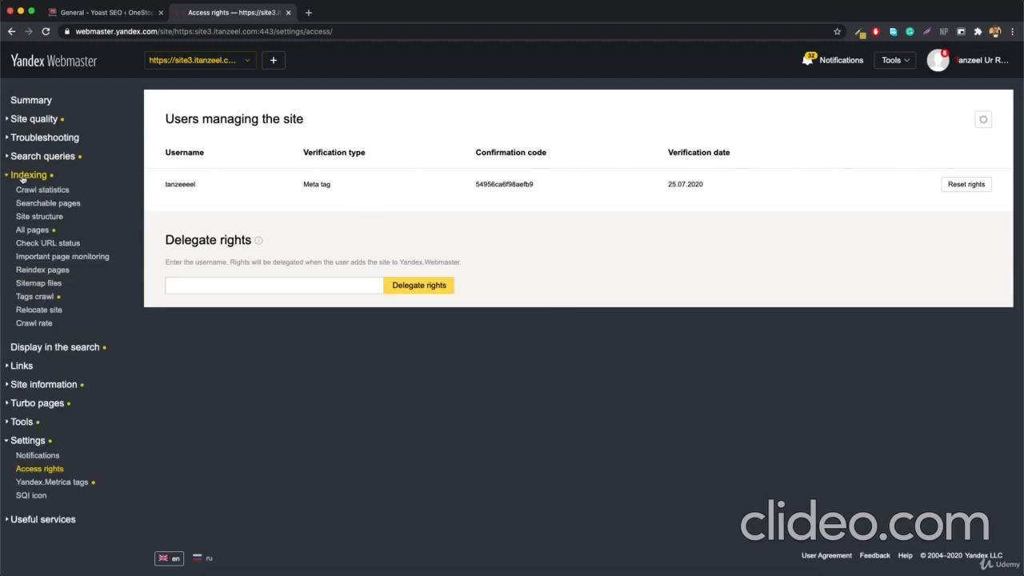
click(40, 284)
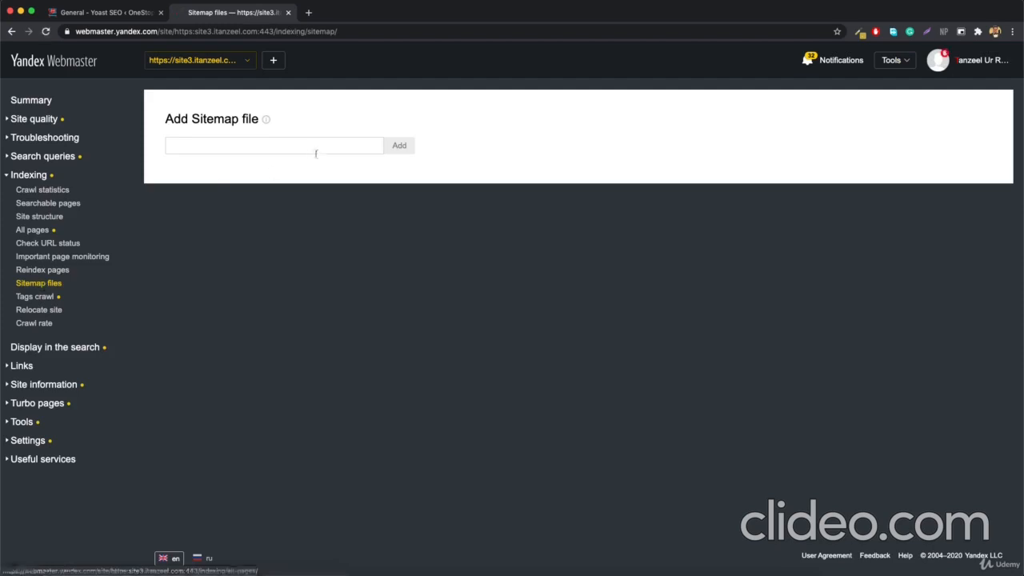
click(309, 142)
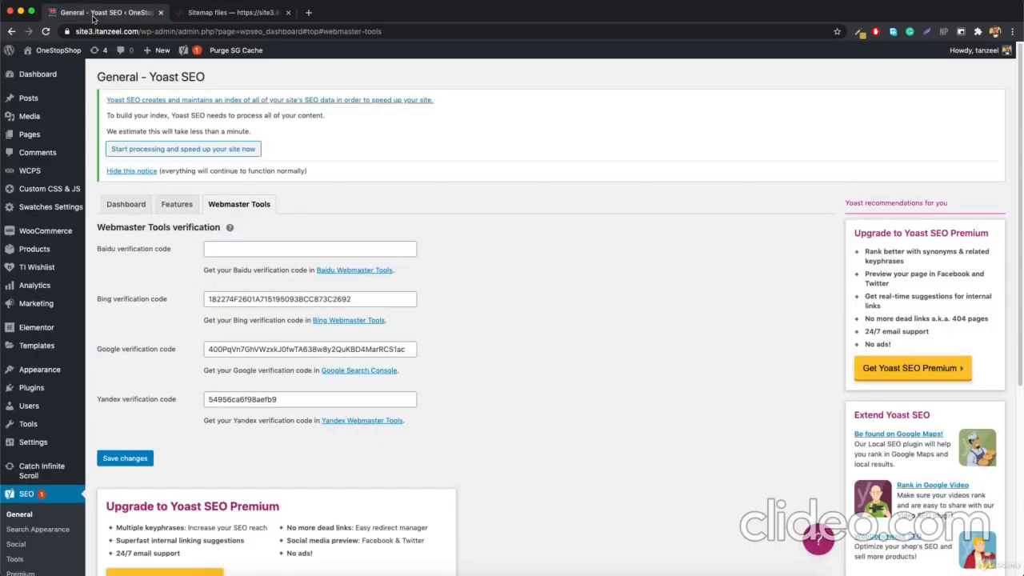
click(94, 13)
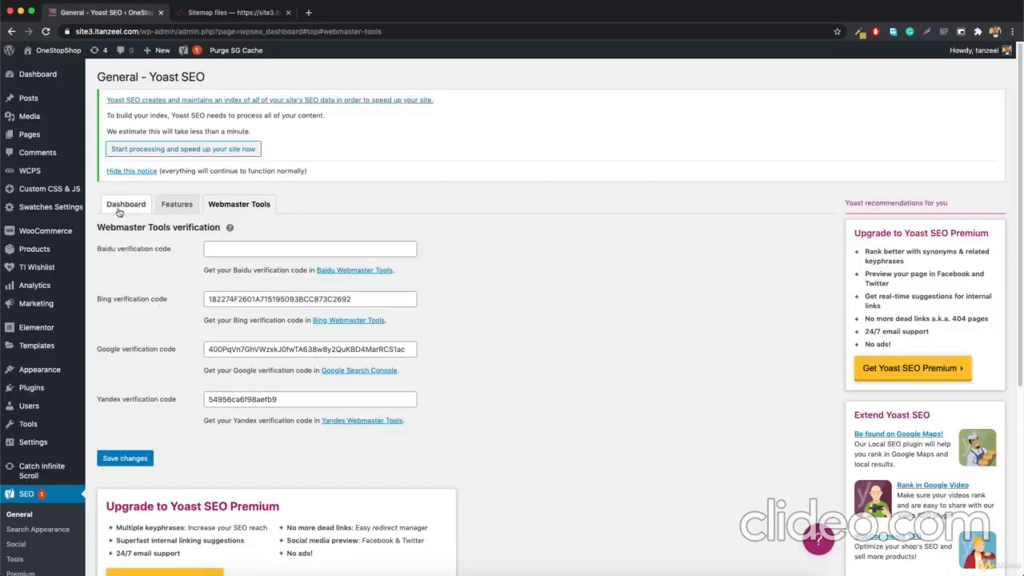
click(120, 210)
click(177, 204)
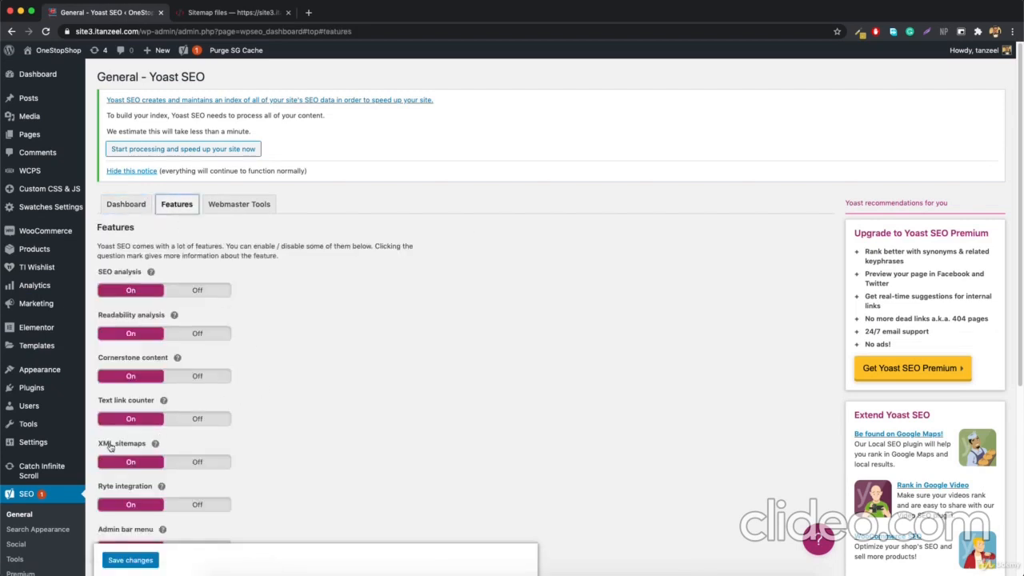
click(155, 443)
right_click(280, 461)
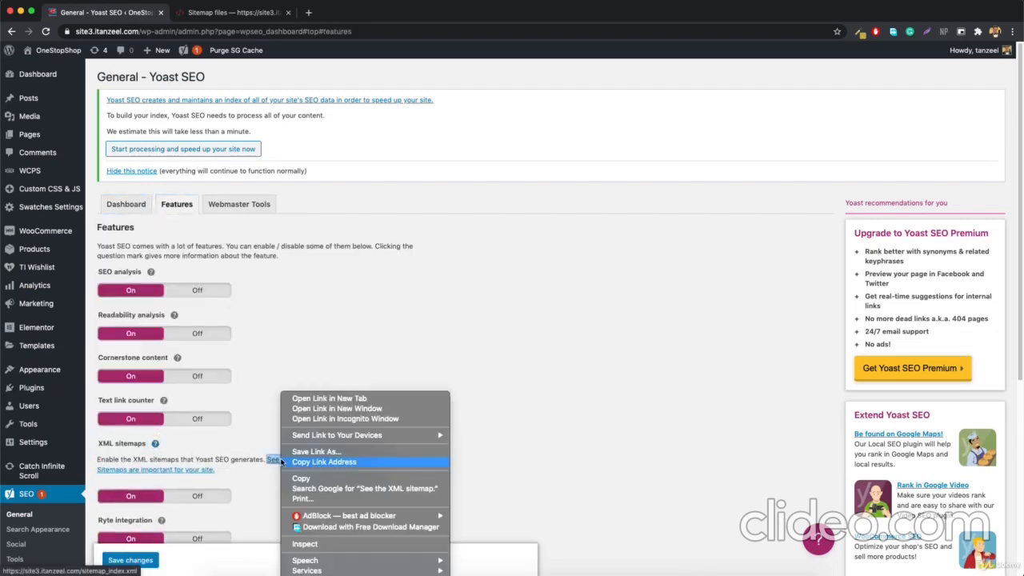
- Add the copied sitemap_index.xml URL as a sitemap file in Yandex Webmaster and return to Yoast SEO's features settings
click(228, 12)
right_click(235, 147)
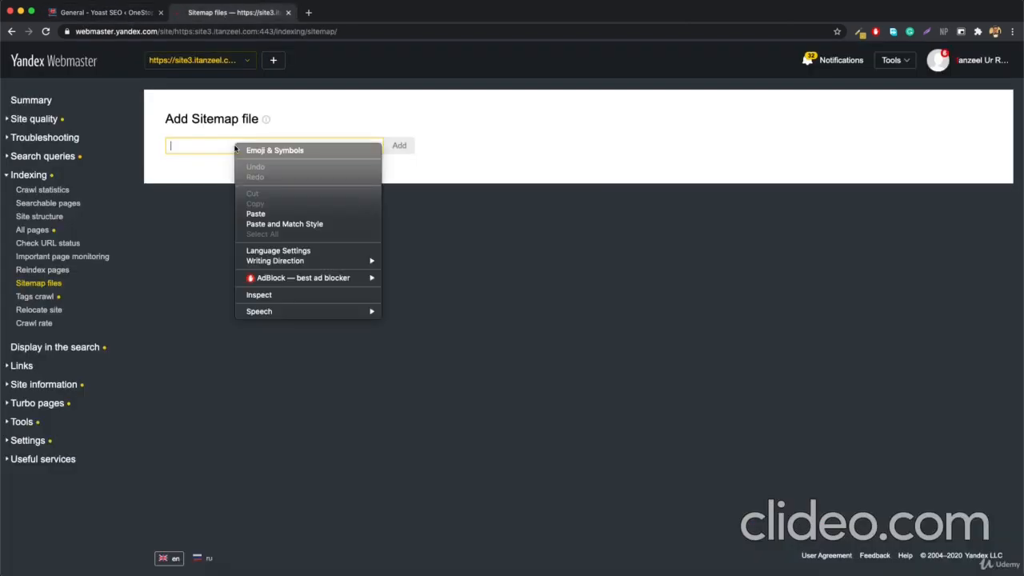
click(256, 214)
click(398, 146)
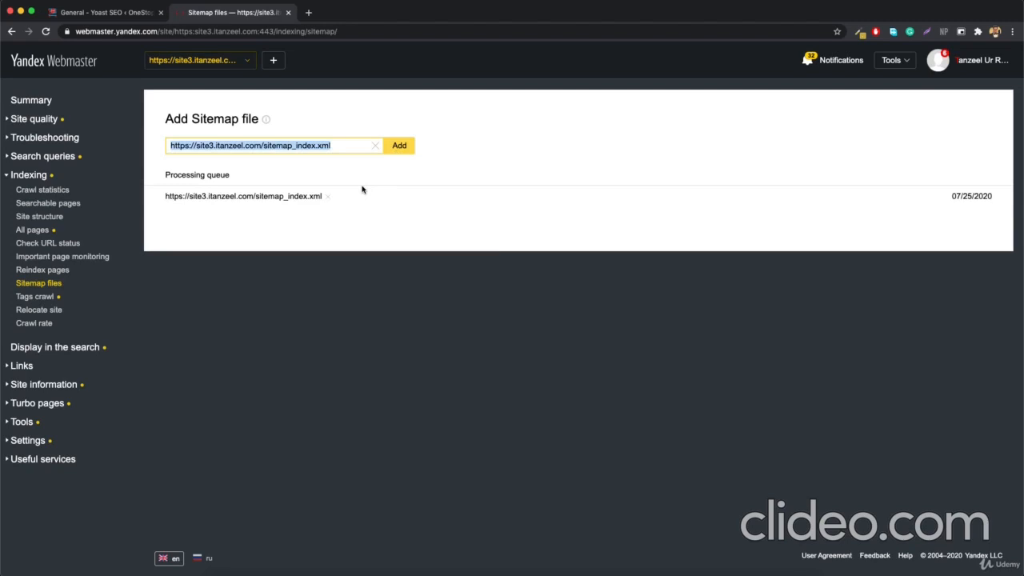
click(104, 12)
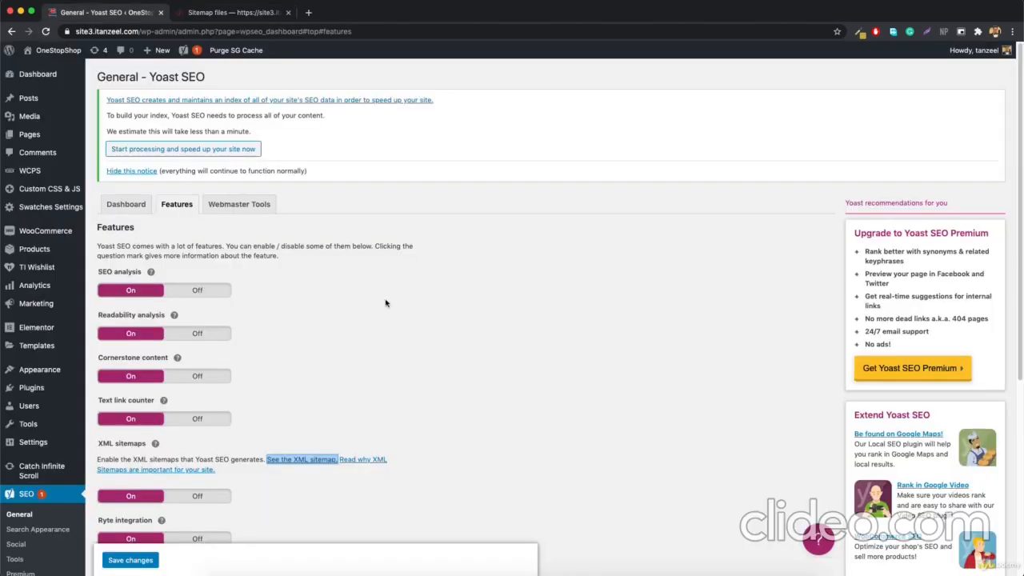
- Open Baidu Webmaster Tools from Yoast SEO's webmaster verification settings and go to the site's home page at ziyuan.baidu.com
click(229, 205)
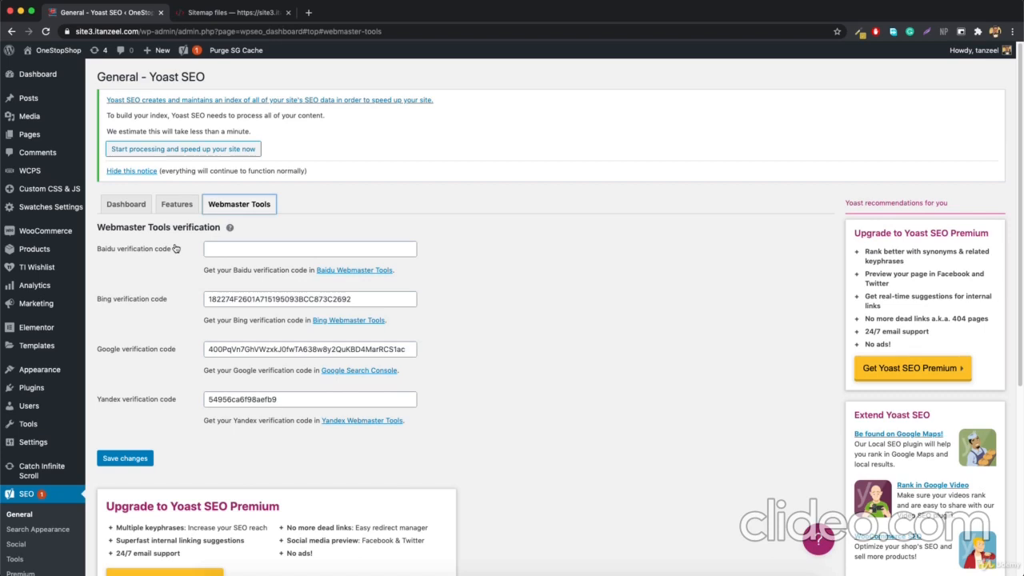
click(381, 272)
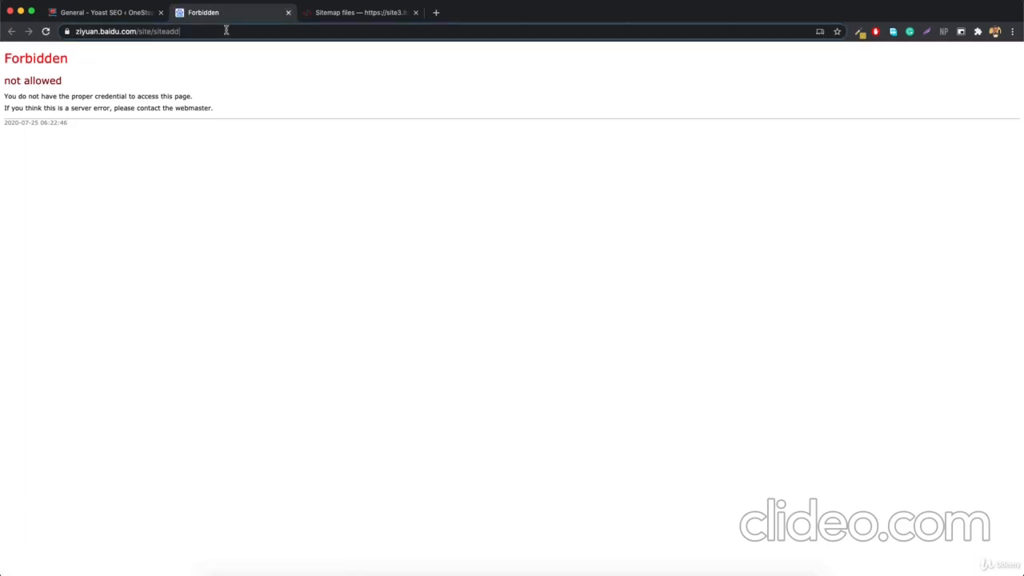
drag(227, 31, 140, 32)
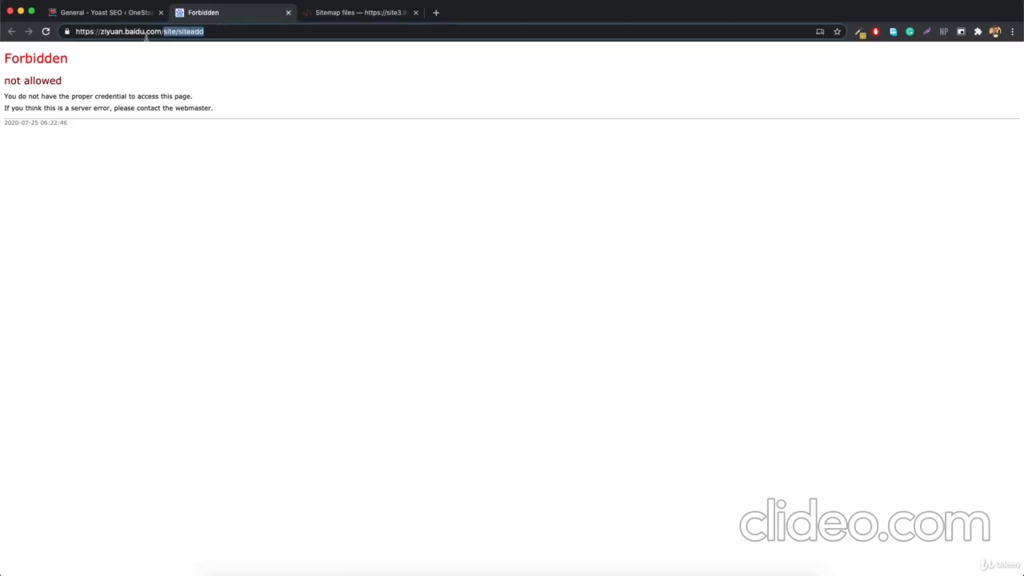
key(BackSpace)
key(Return)
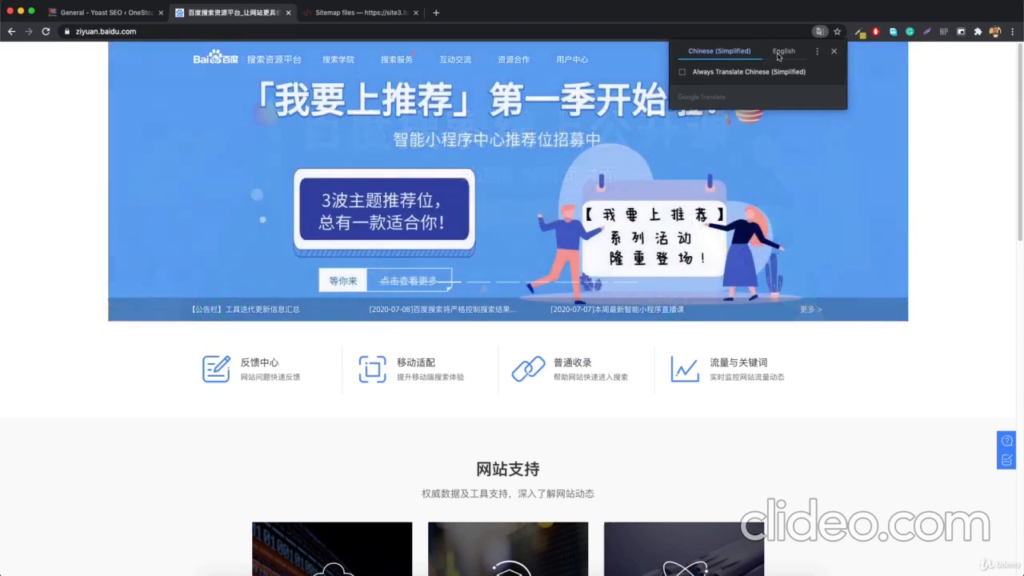
- Translate the Baidu search resource platform's home page into English and look through its sections
click(779, 52)
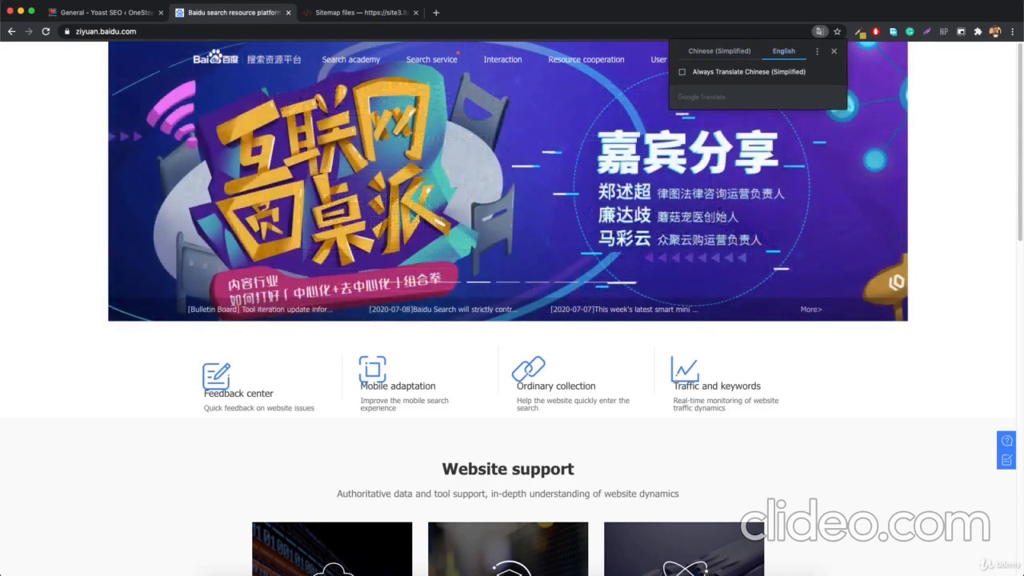
click(835, 52)
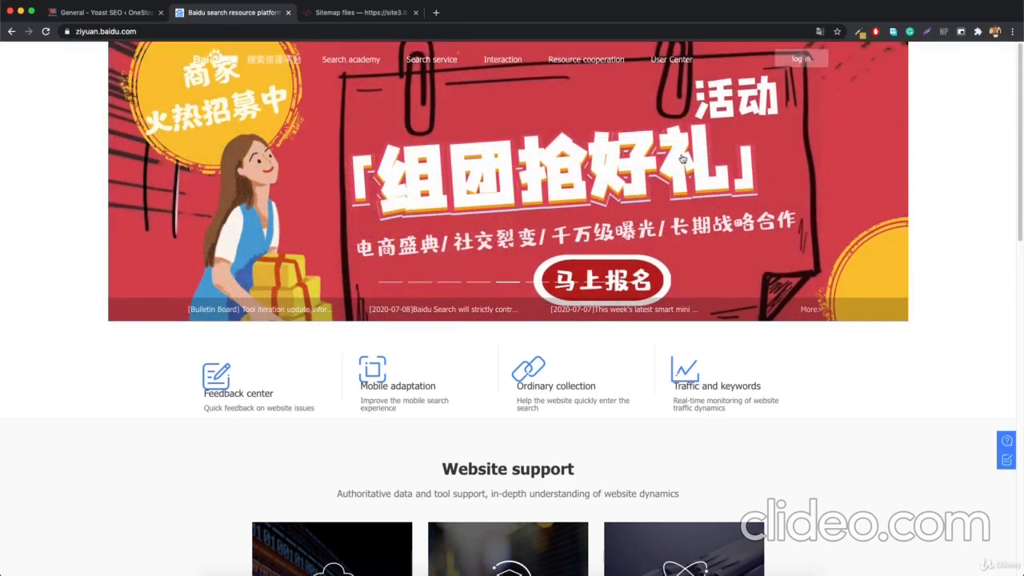
scroll(680, 254, down, 8)
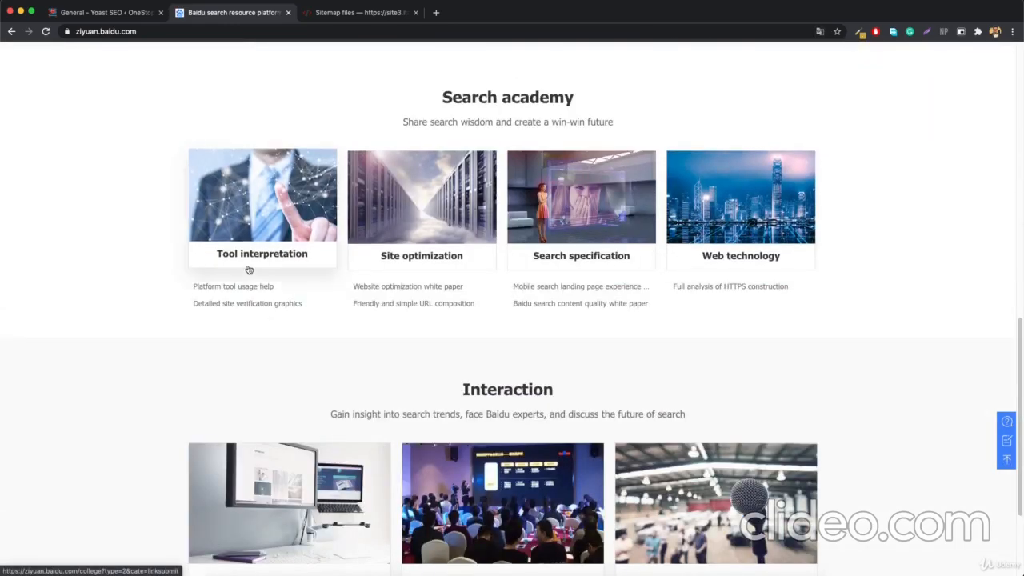
- Return to Yoast SEO's webmaster verification settings, close the Baidu page and switch to Yandex Webmaster's Sitemap files page
click(104, 13)
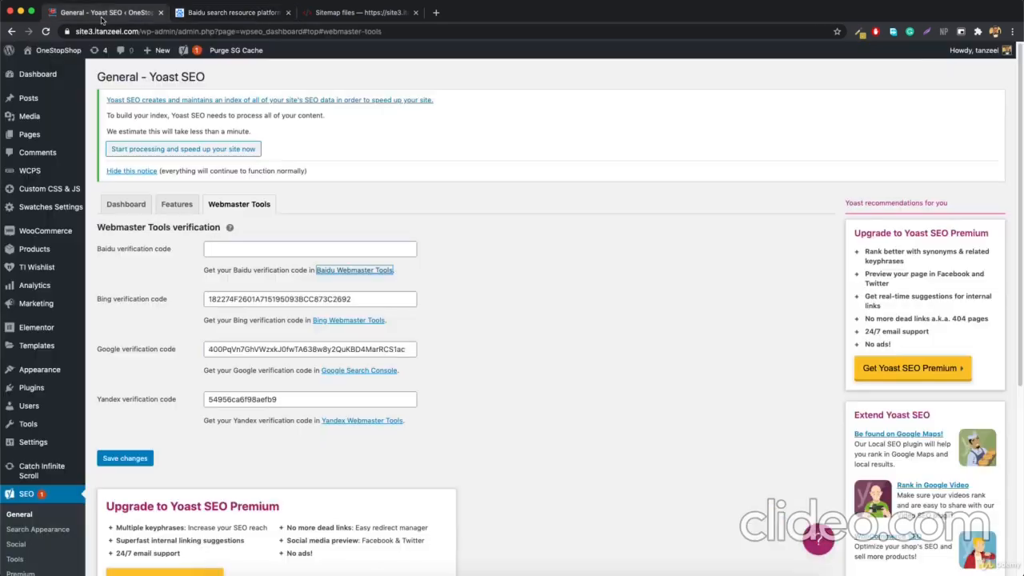
click(480, 246)
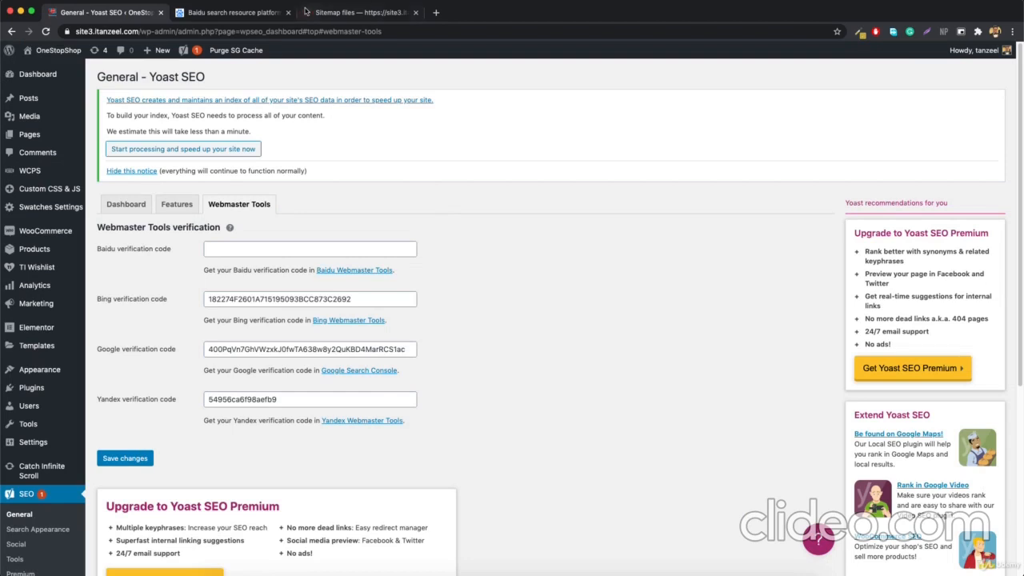
click(288, 12)
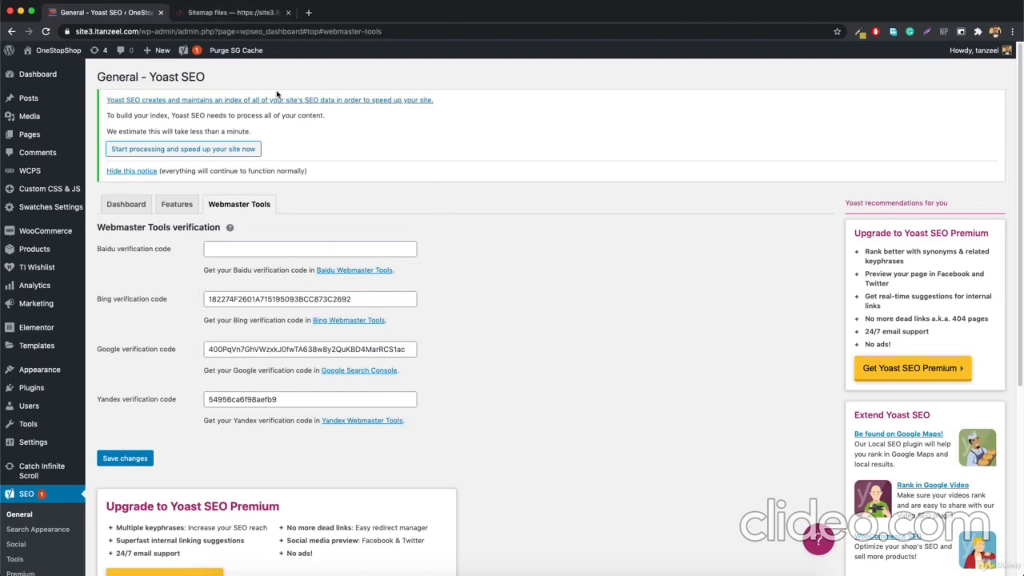
click(220, 21)
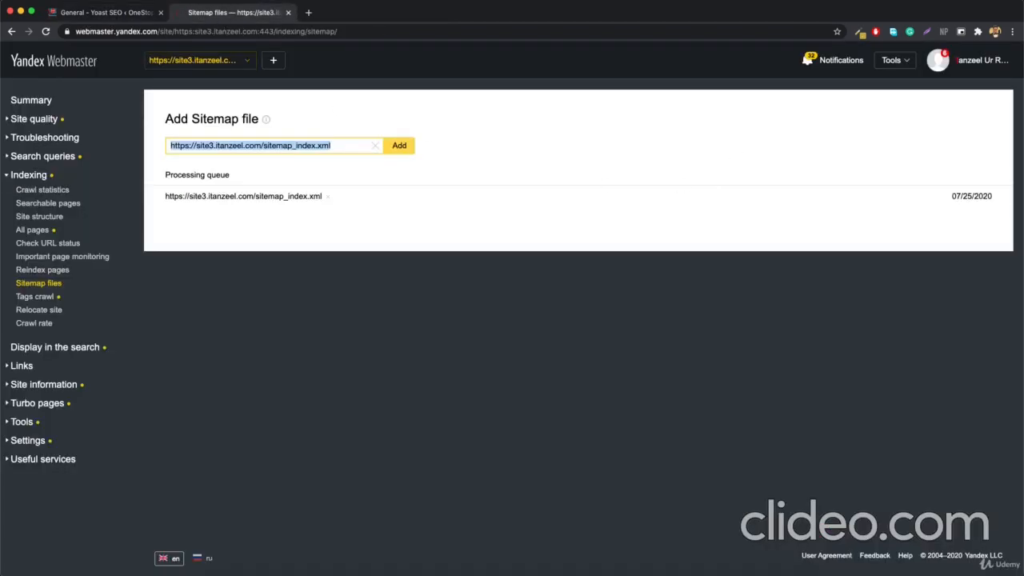